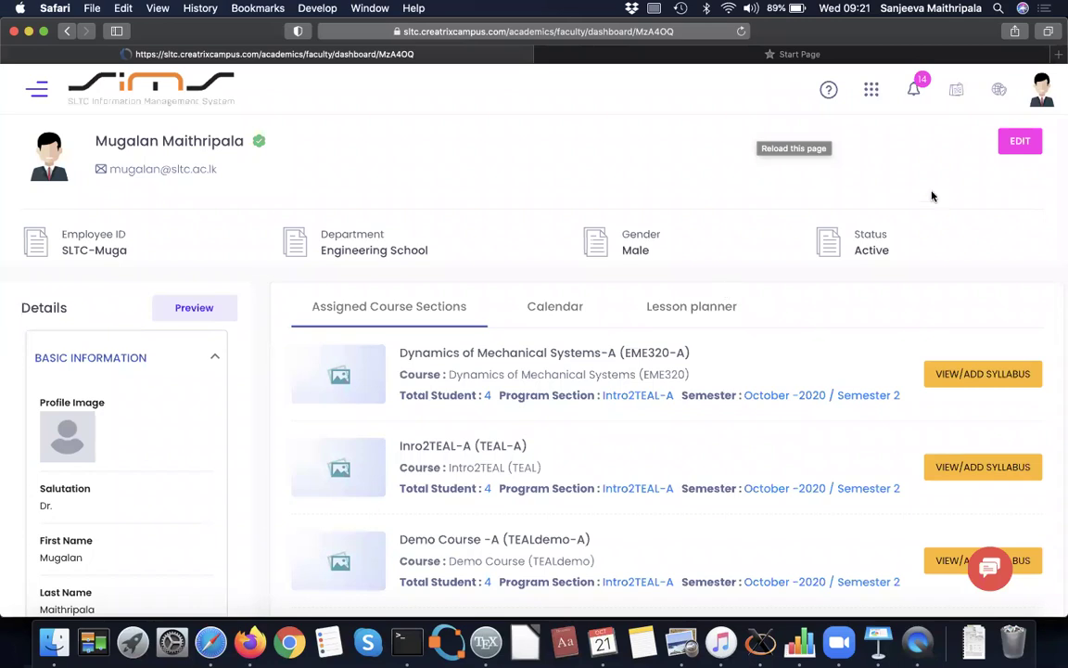
# Open the list of assessment patterns from the settings of the Assessments module
pyautogui.click(871, 90)
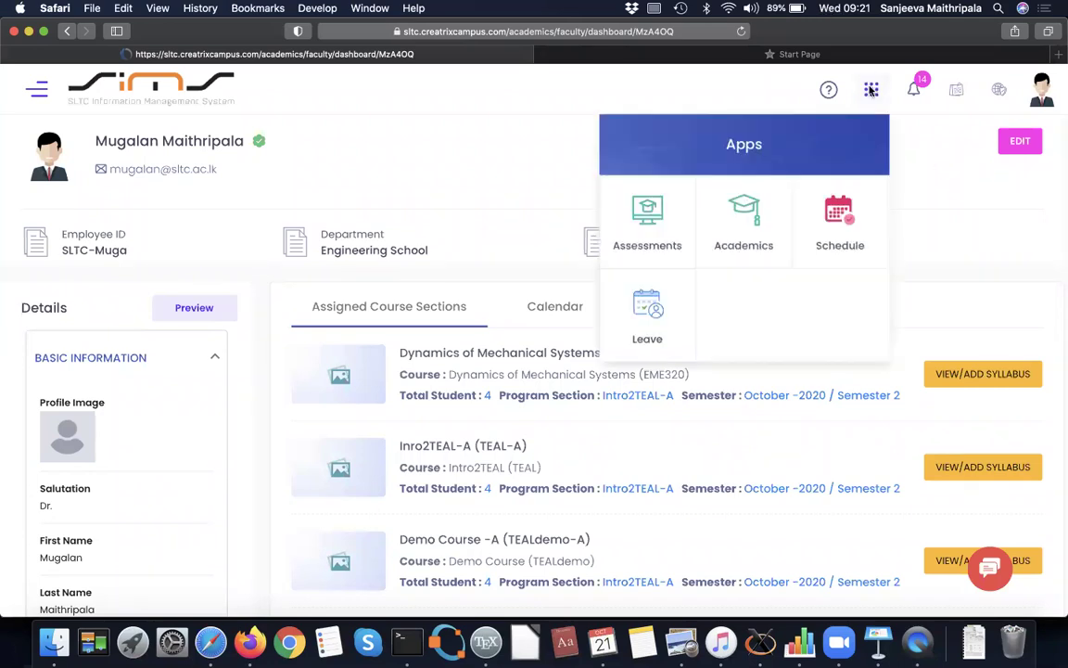
pyautogui.click(649, 227)
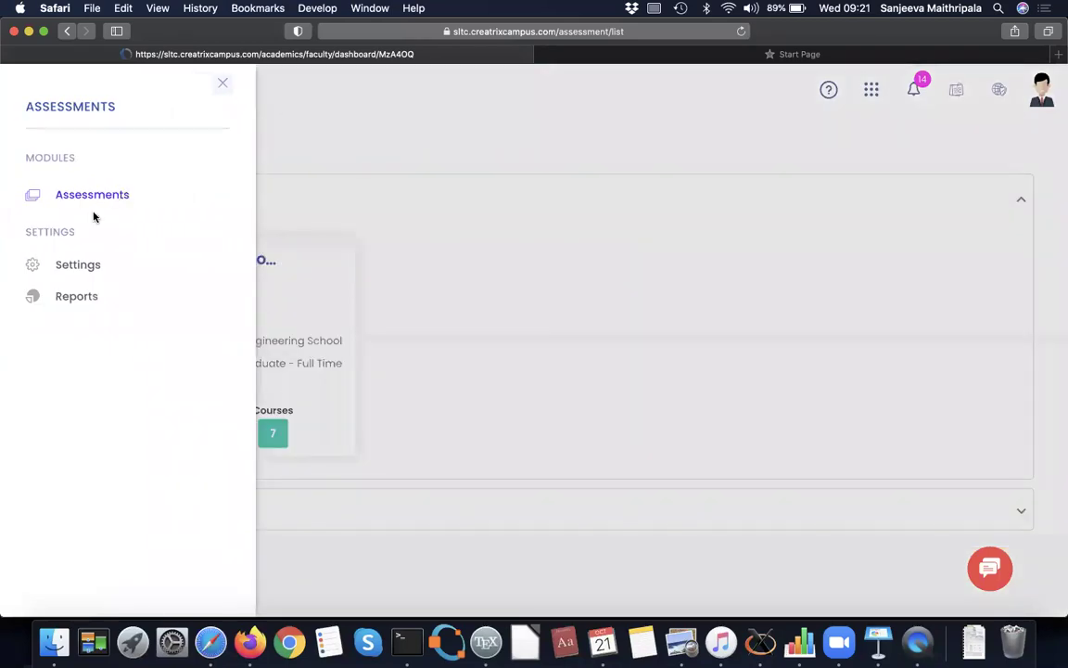
pyautogui.click(78, 265)
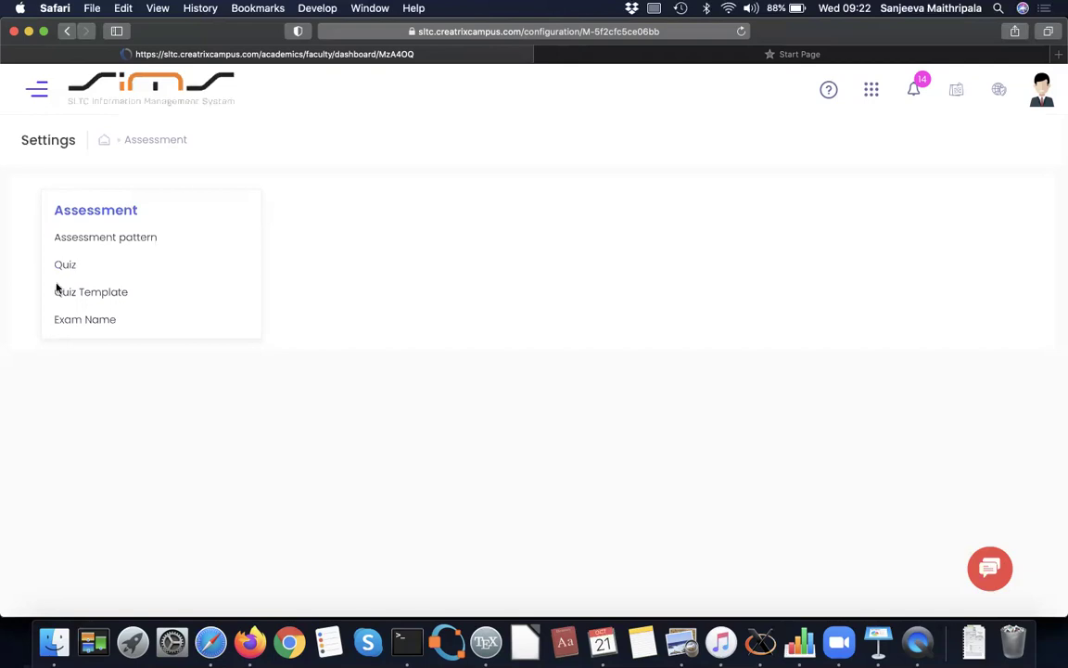
pyautogui.click(81, 239)
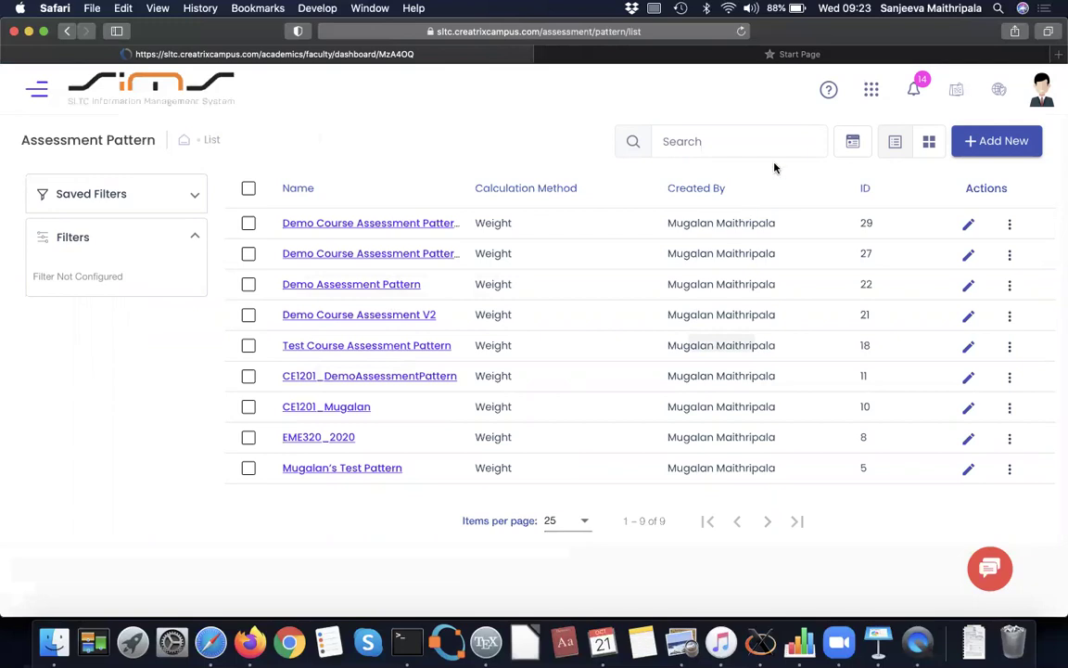
# Create an assessment pattern named "Demo Course Assessment Pattern 21/10/2020" with Weight as its calculation method and submit it
pyautogui.click(996, 146)
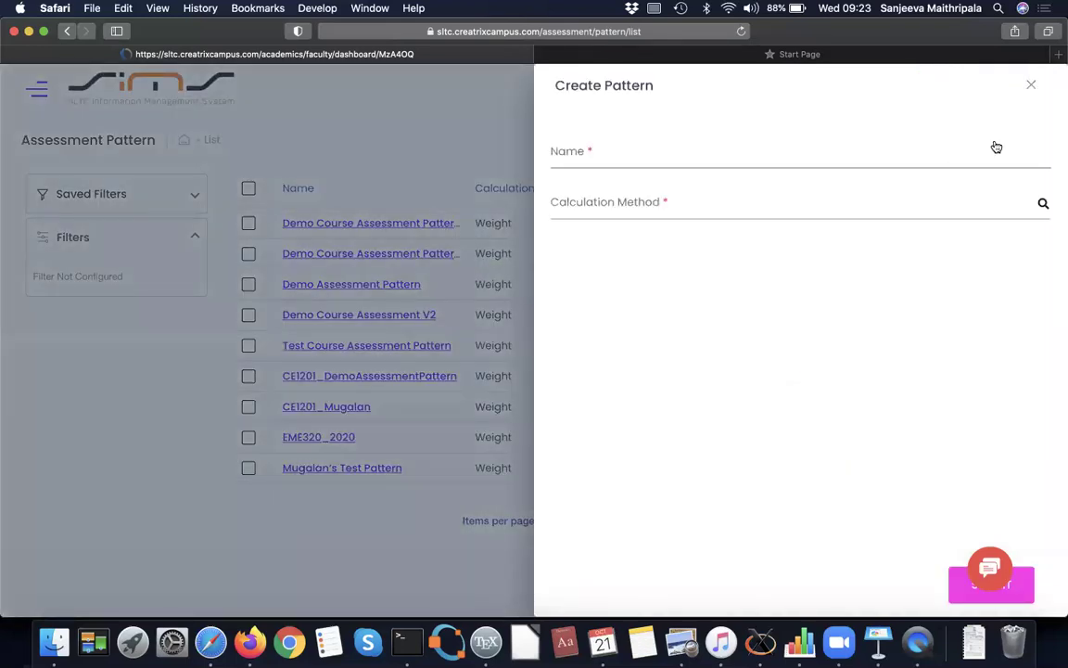
pyautogui.click(760, 152)
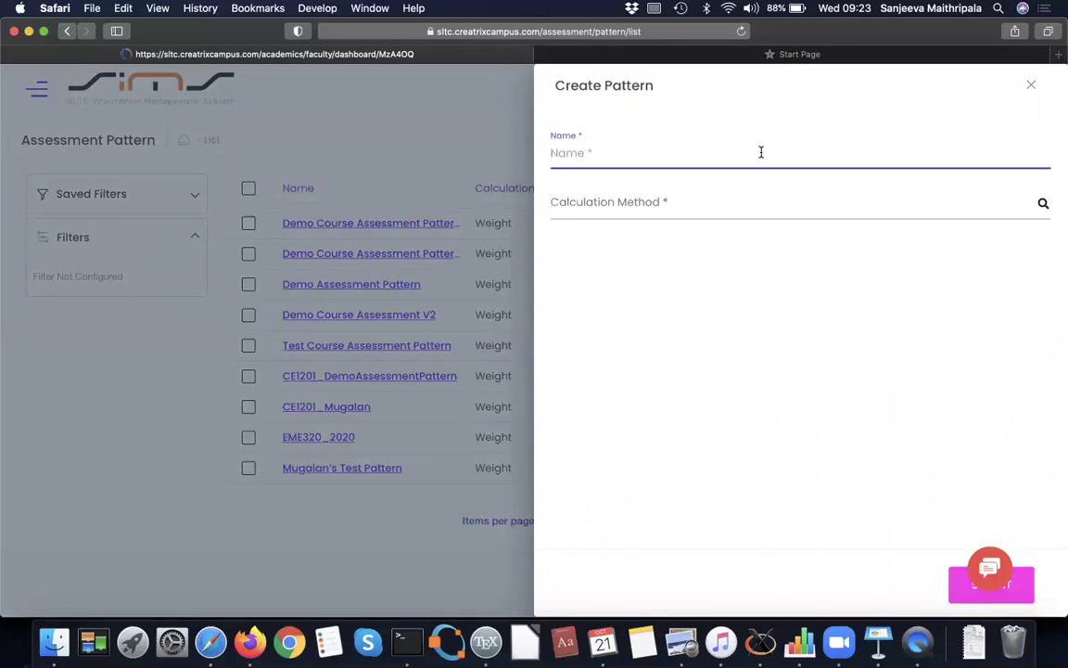
pyautogui.write('De')
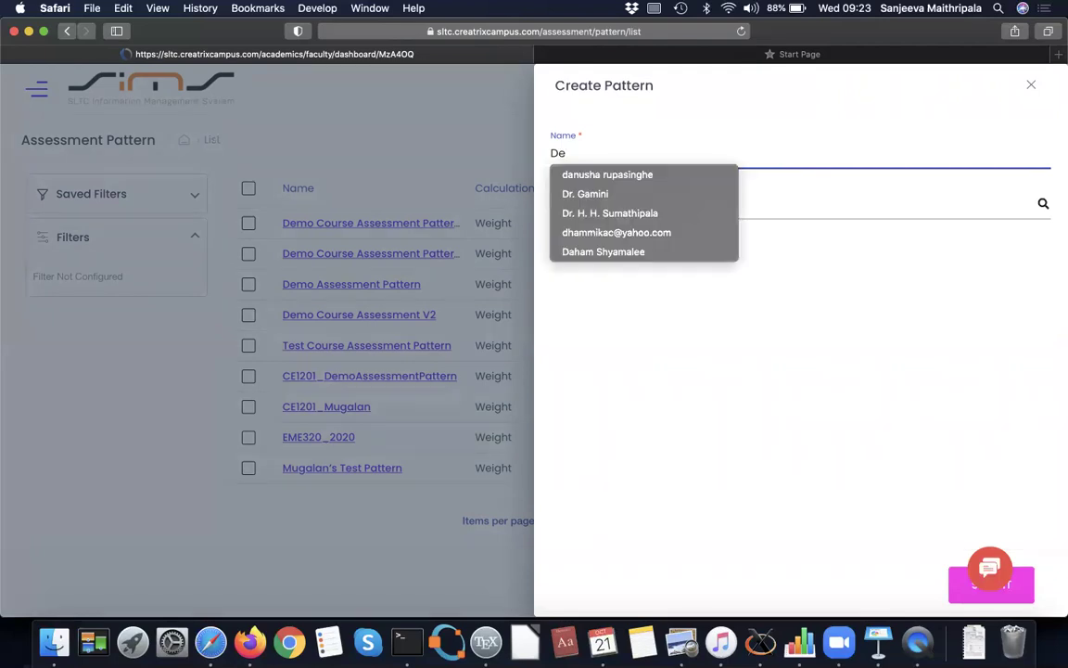
pyautogui.write('m')
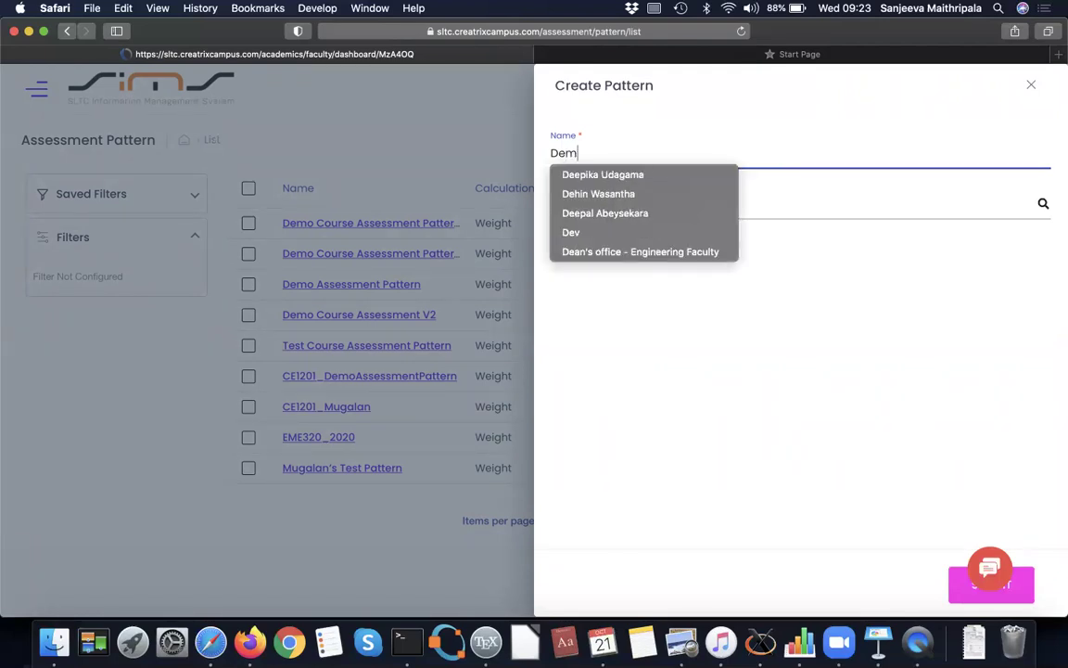
pyautogui.write('o ')
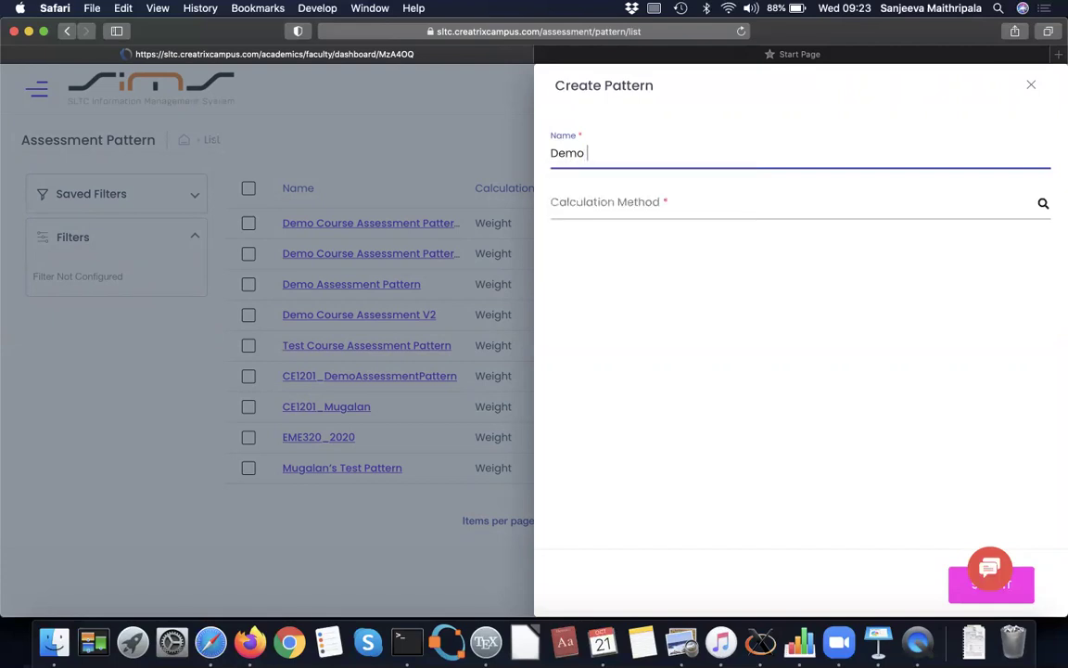
pyautogui.write('Course Assessment')
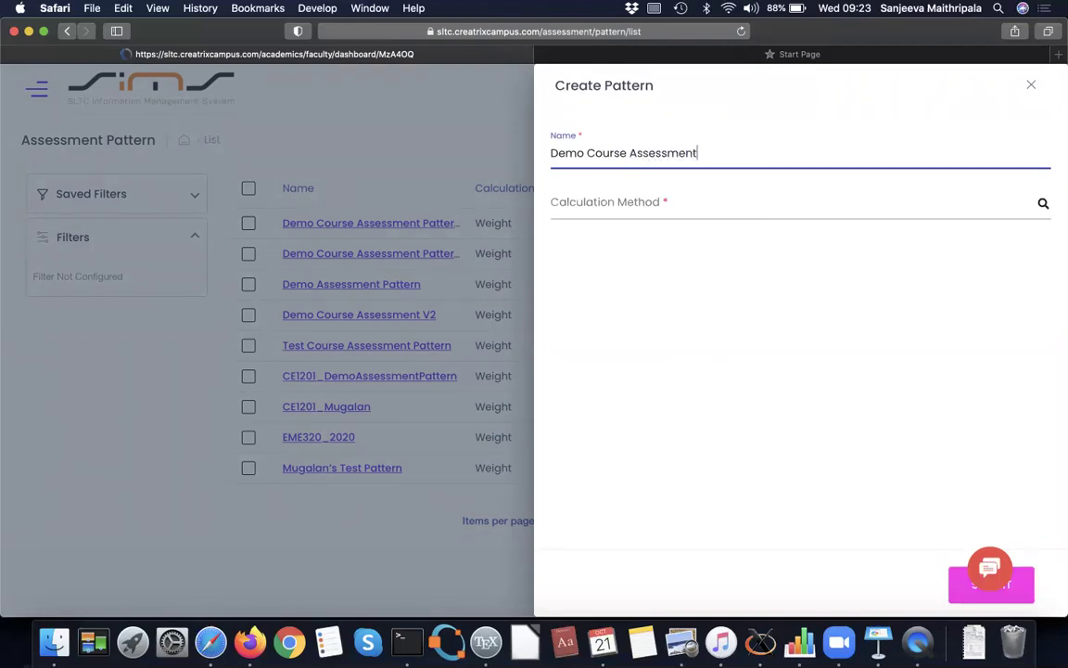
pyautogui.write(' Pattern 21/10/2020')
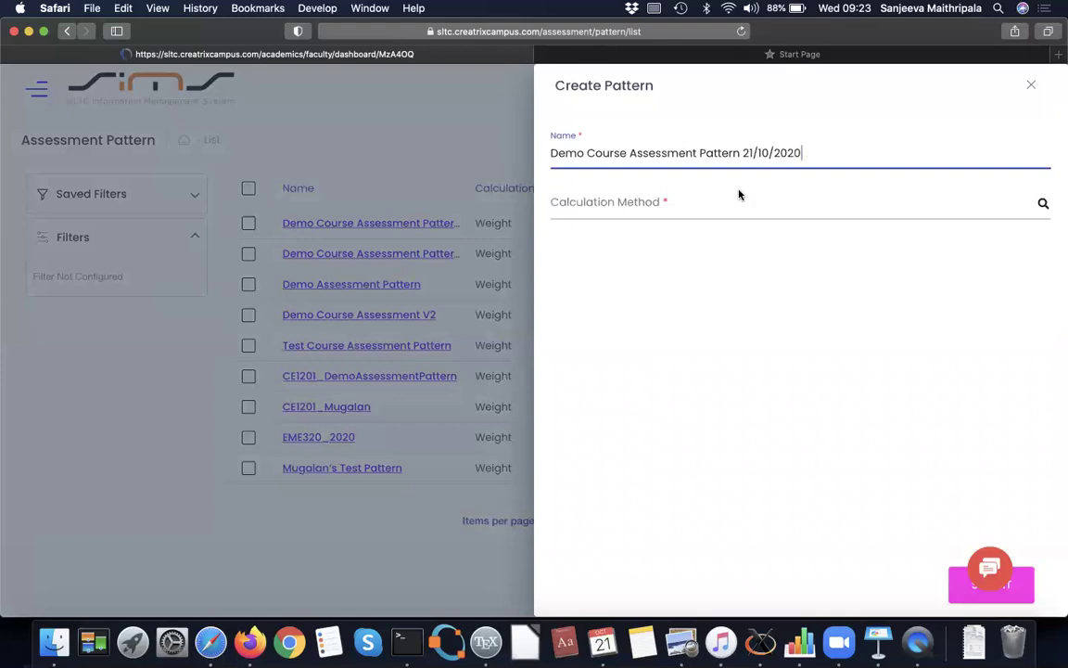
pyautogui.click(662, 204)
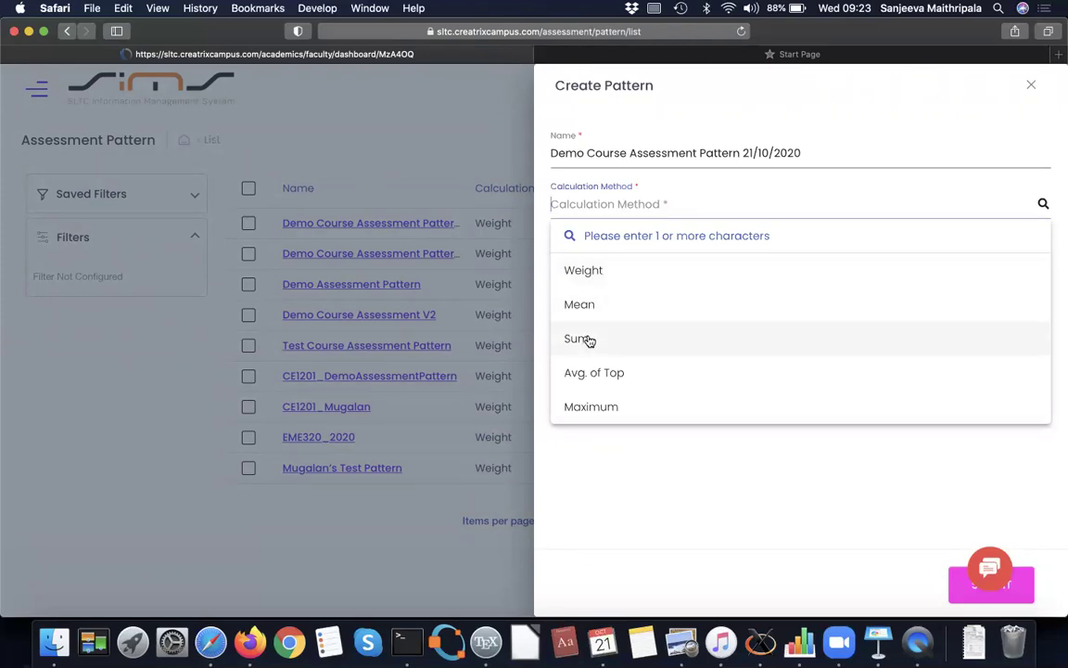
pyautogui.click(594, 274)
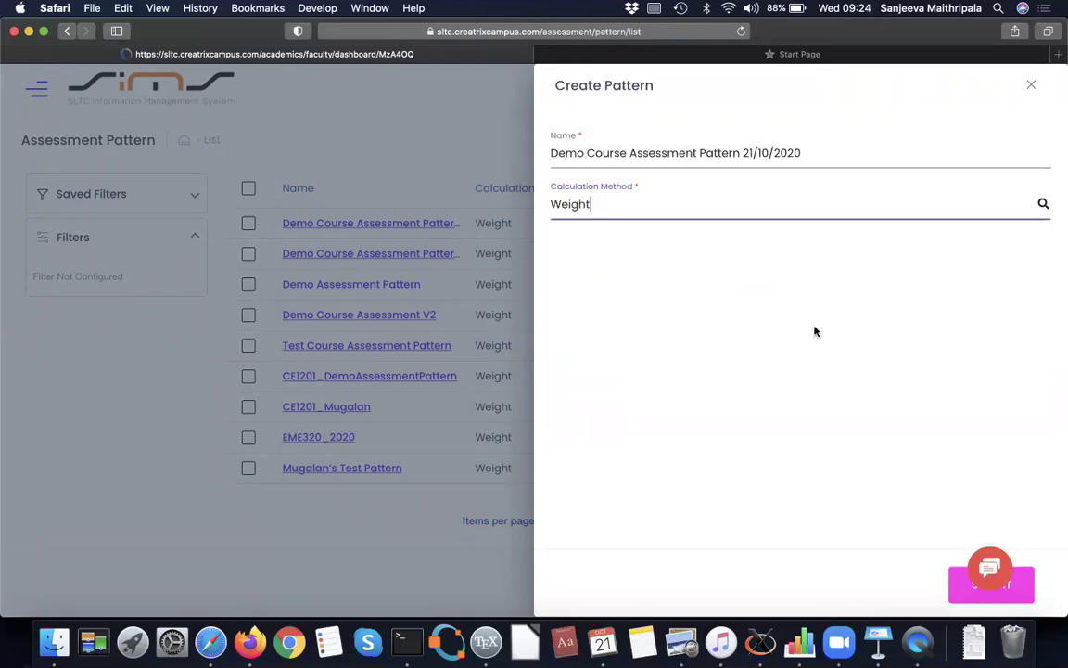
pyautogui.click(1023, 597)
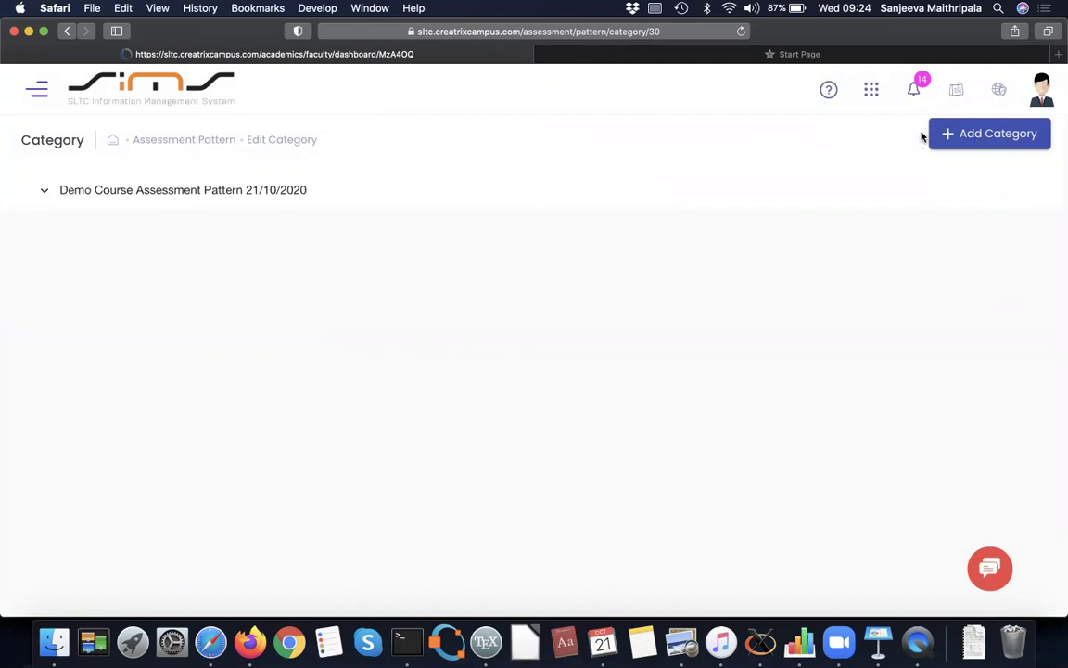
# Start a Summative grade category for the pattern with calculation method Weight, weightage 50, and display in gradebook enabled
pyautogui.click(988, 136)
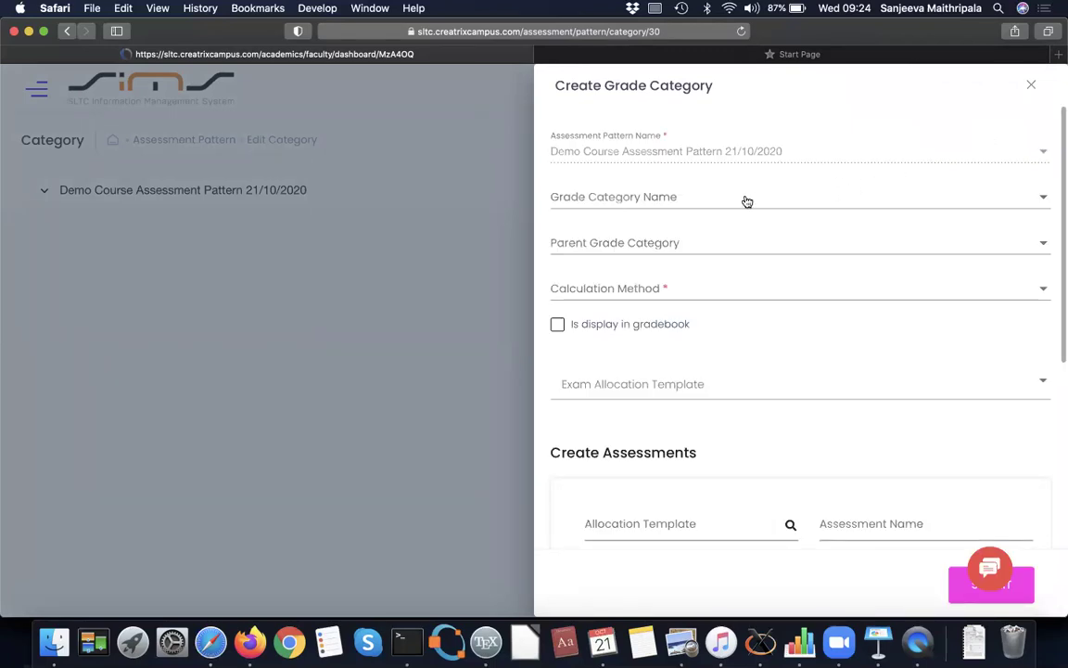
pyautogui.click(704, 200)
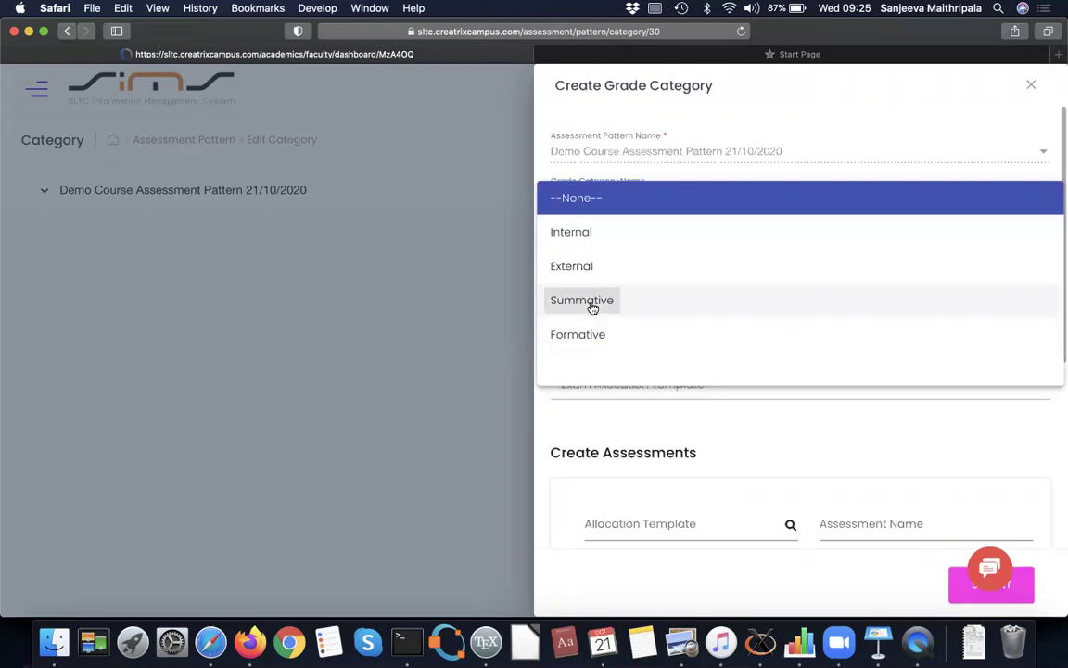
pyautogui.click(593, 300)
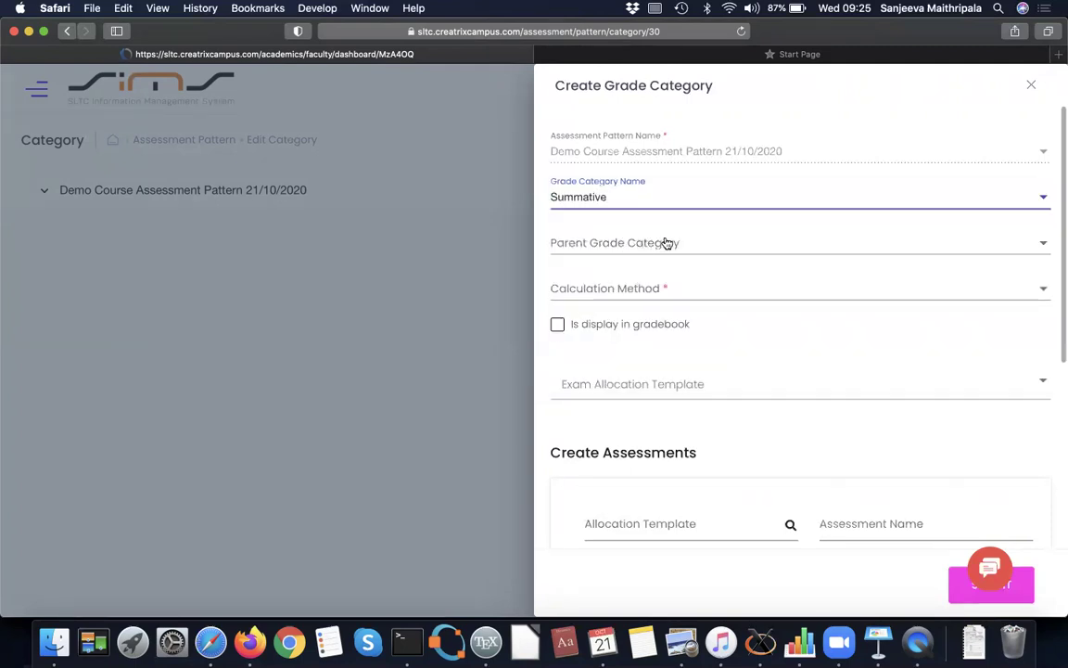
pyautogui.click(593, 290)
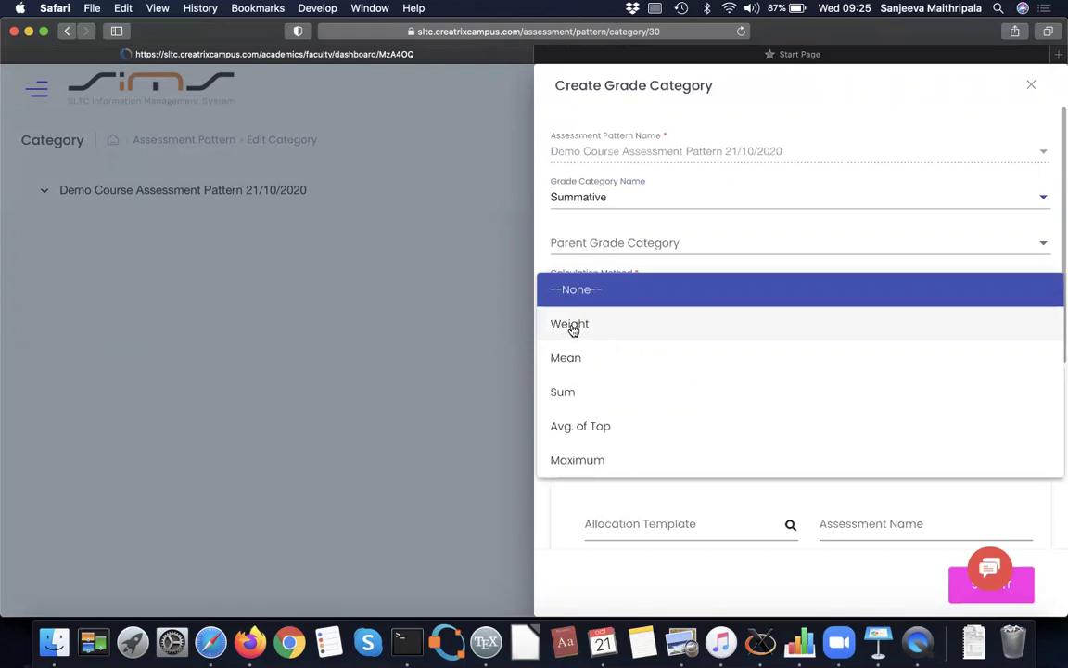
pyautogui.click(572, 326)
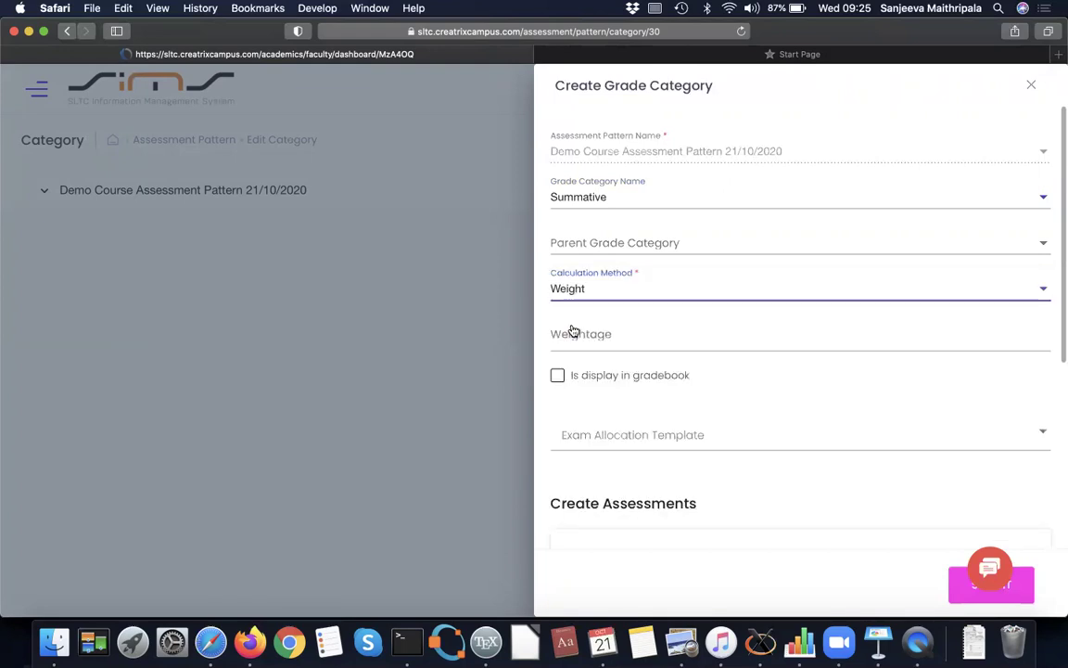
pyautogui.click(557, 335)
pyautogui.write('50')
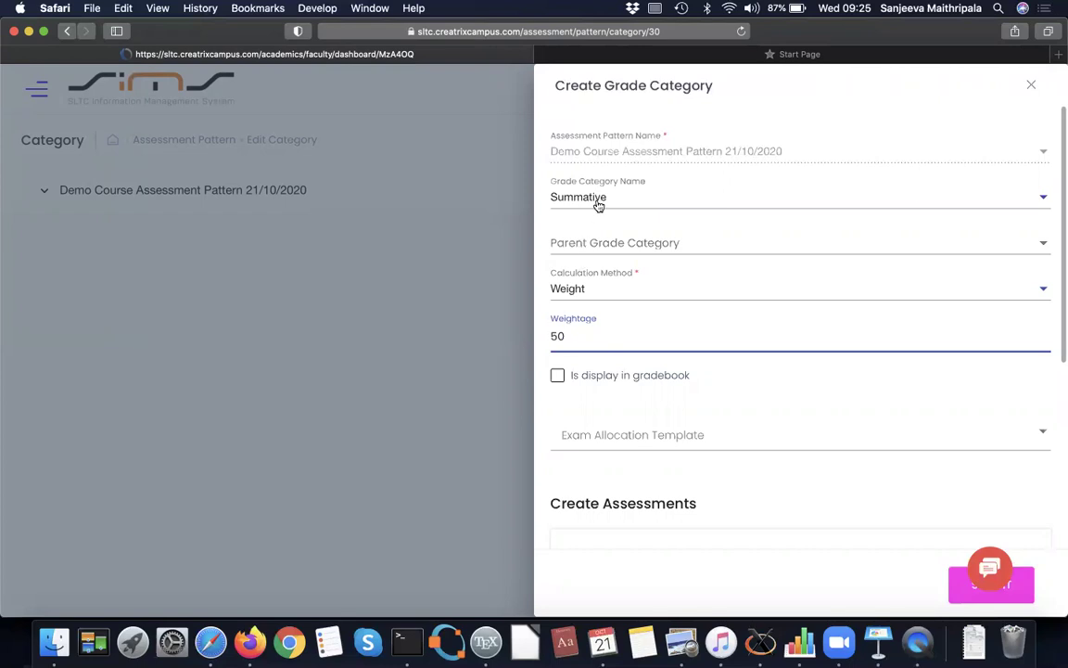
pyautogui.click(557, 378)
# Assign the exam allocation templates Assessment with Question Paper, Assignment, Quiz Creation and Outcome based Assessments to the Summative category
pyautogui.scroll(-2, 558, 380)
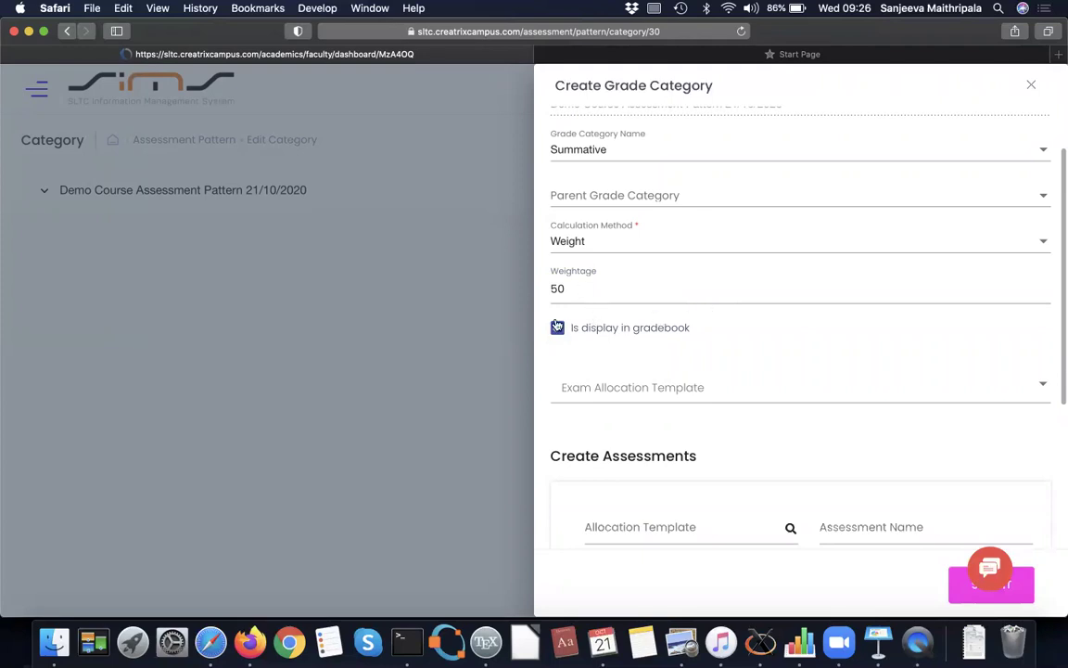
pyautogui.scroll(-2, 682, 378)
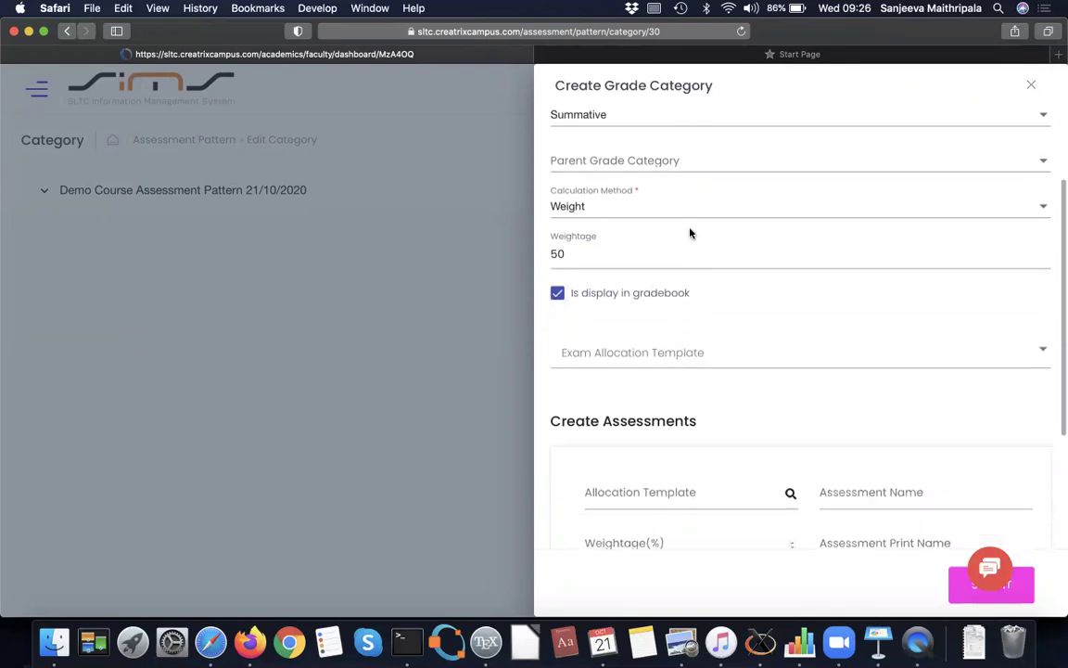
pyautogui.scroll(-2, 690, 225)
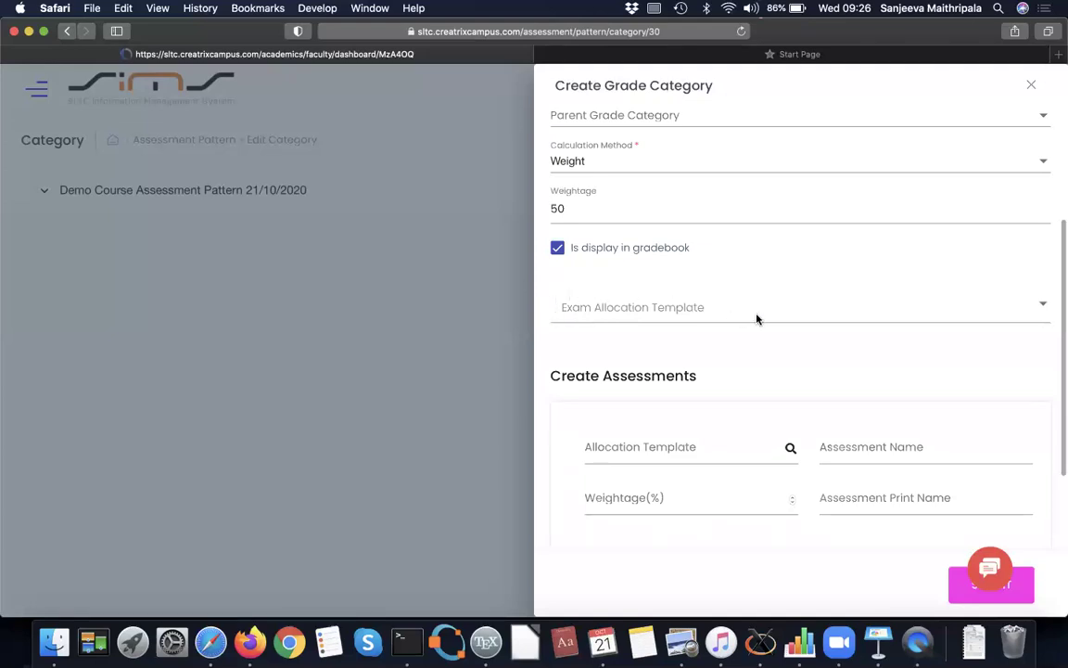
pyautogui.click(671, 312)
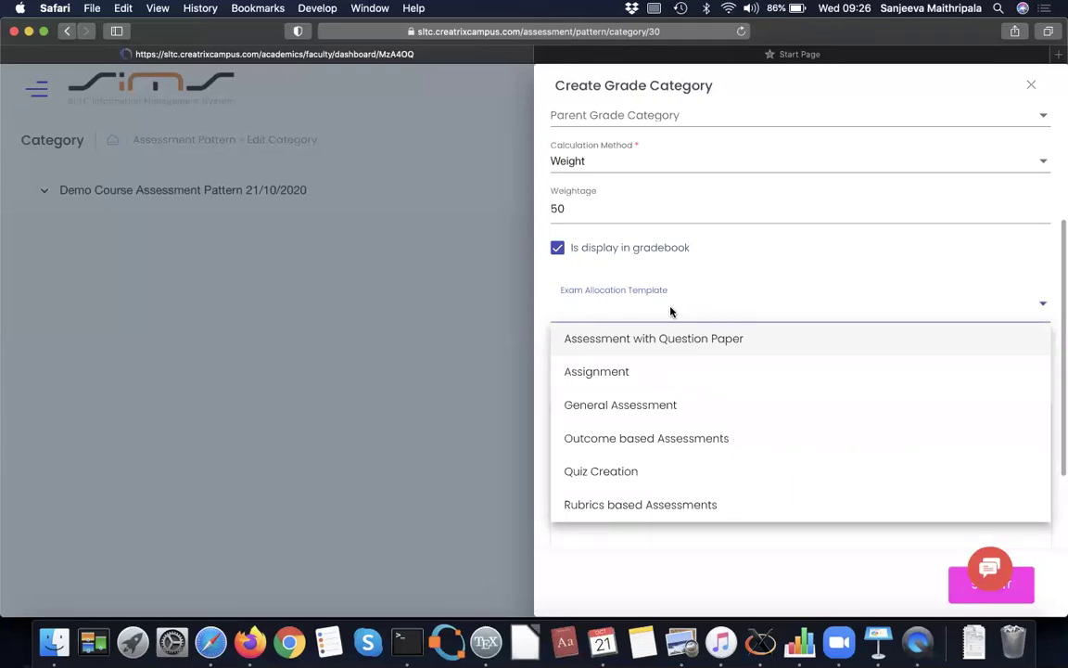
pyautogui.scroll(-1, 691, 456)
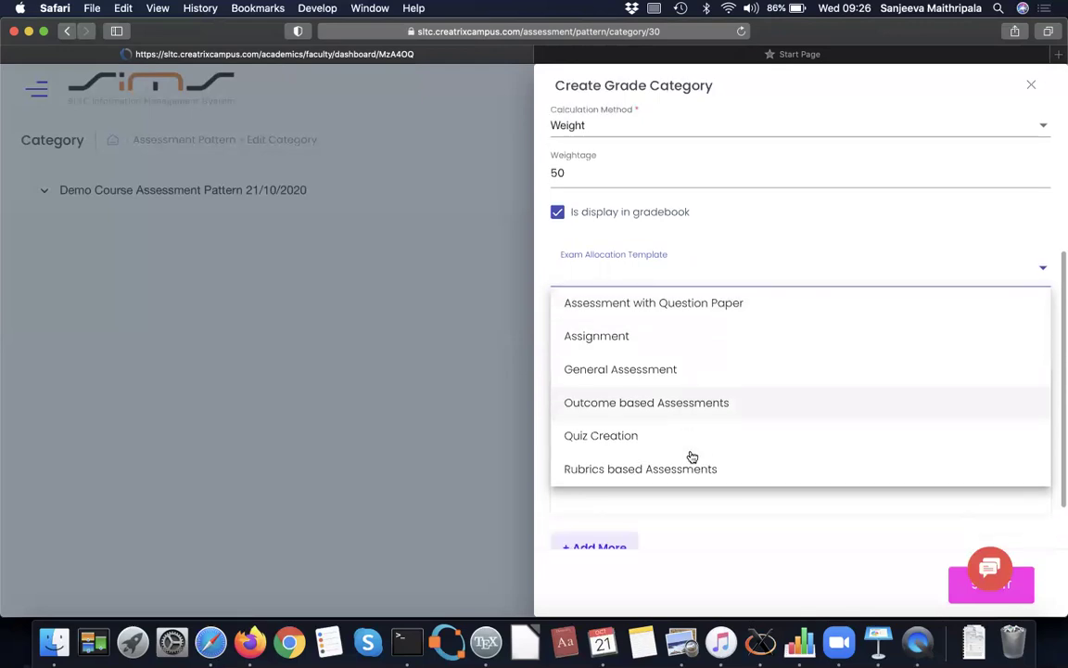
pyautogui.scroll(2, 692, 456)
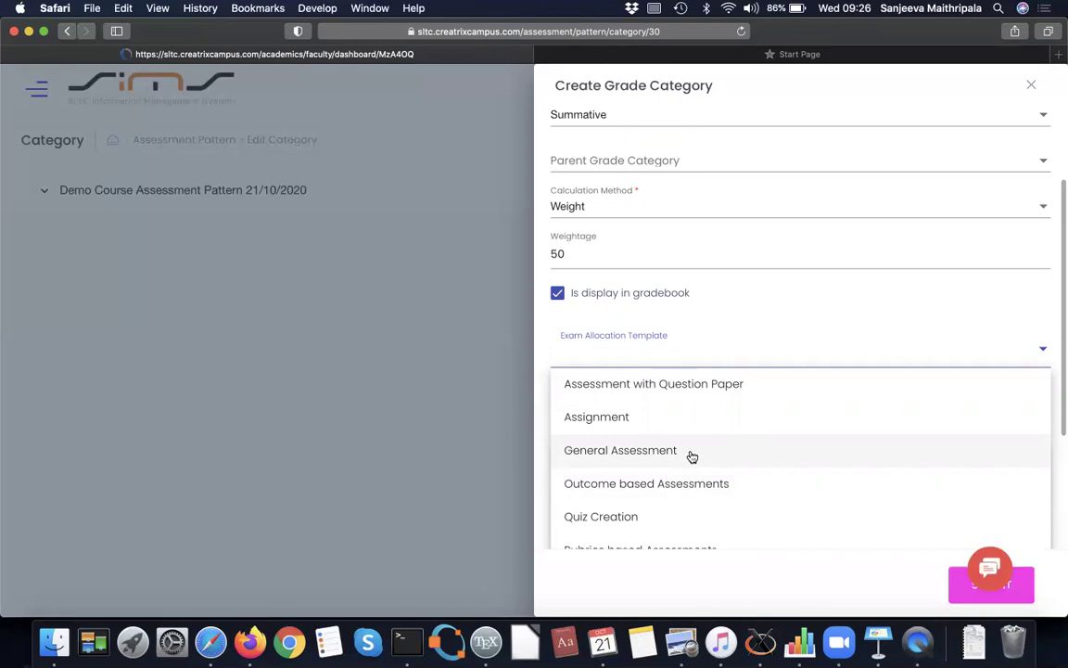
pyautogui.click(706, 383)
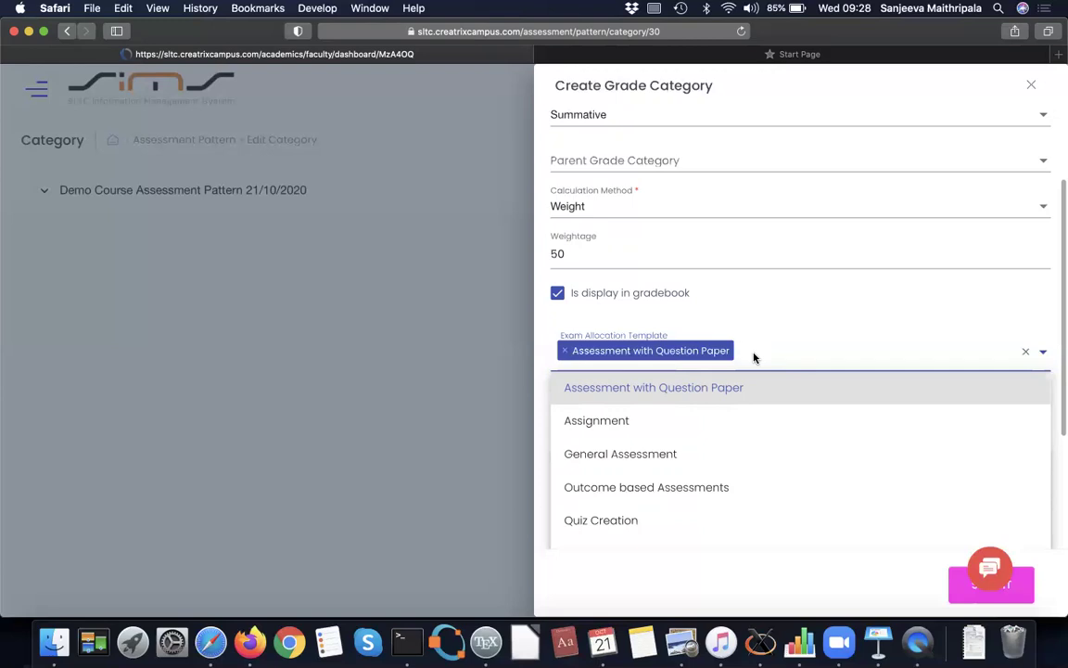
pyautogui.click(605, 424)
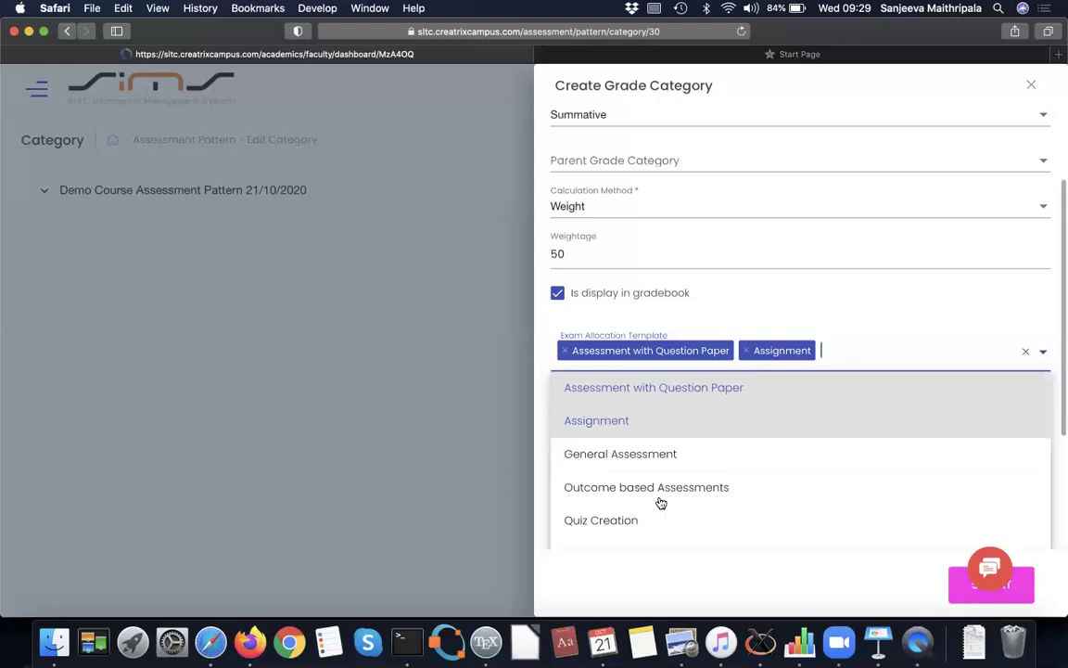
pyautogui.scroll(-1, 678, 520)
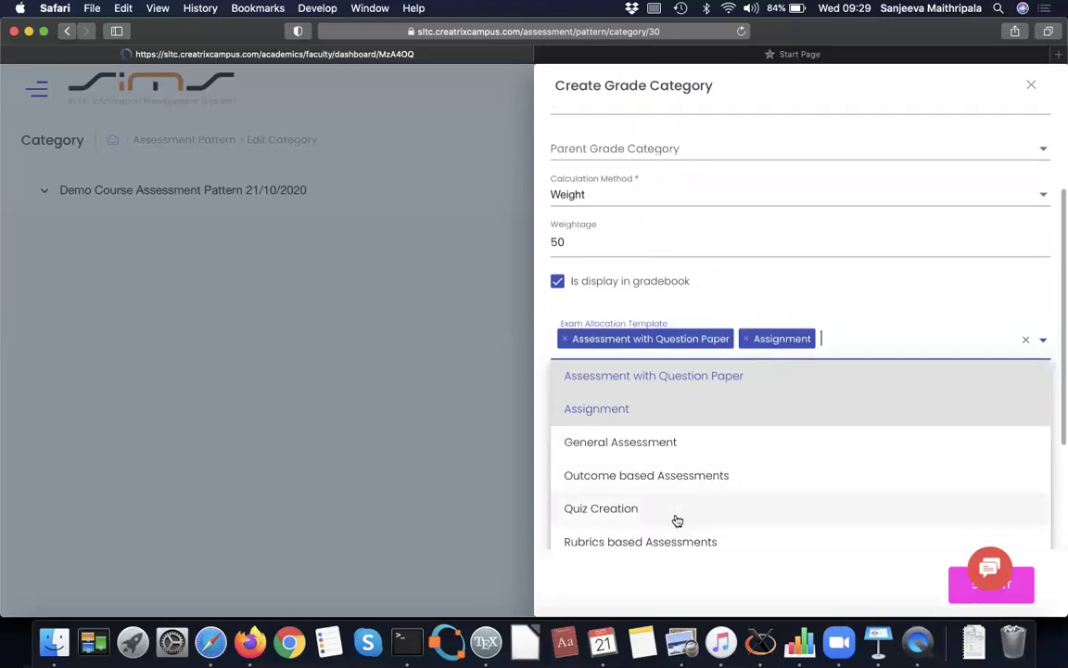
pyautogui.click(601, 509)
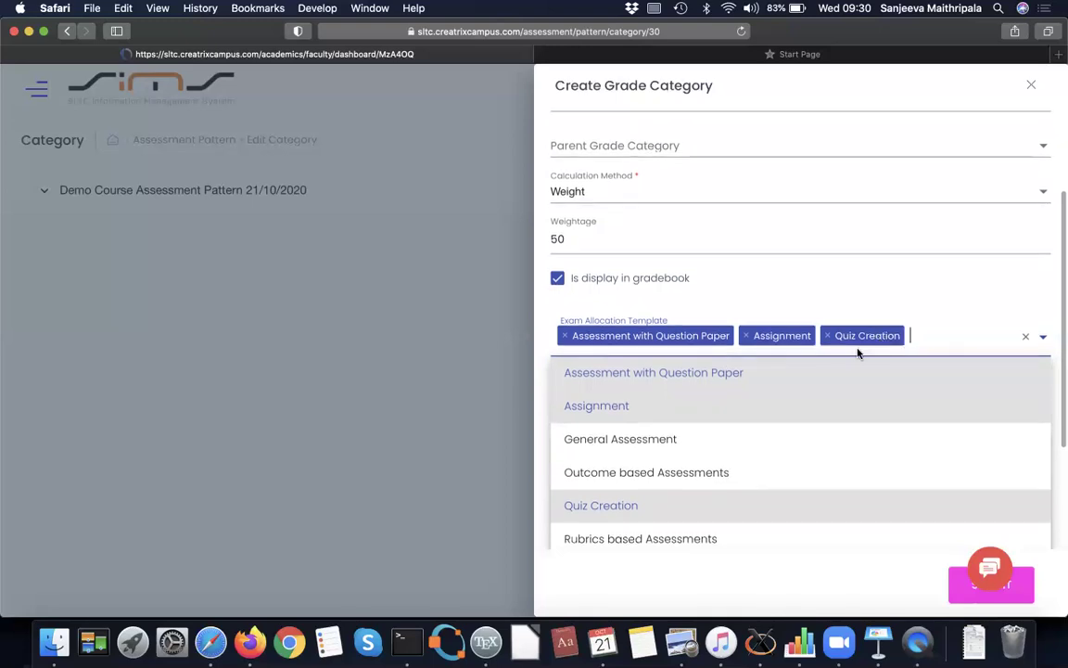
pyautogui.scroll(-1, 879, 348)
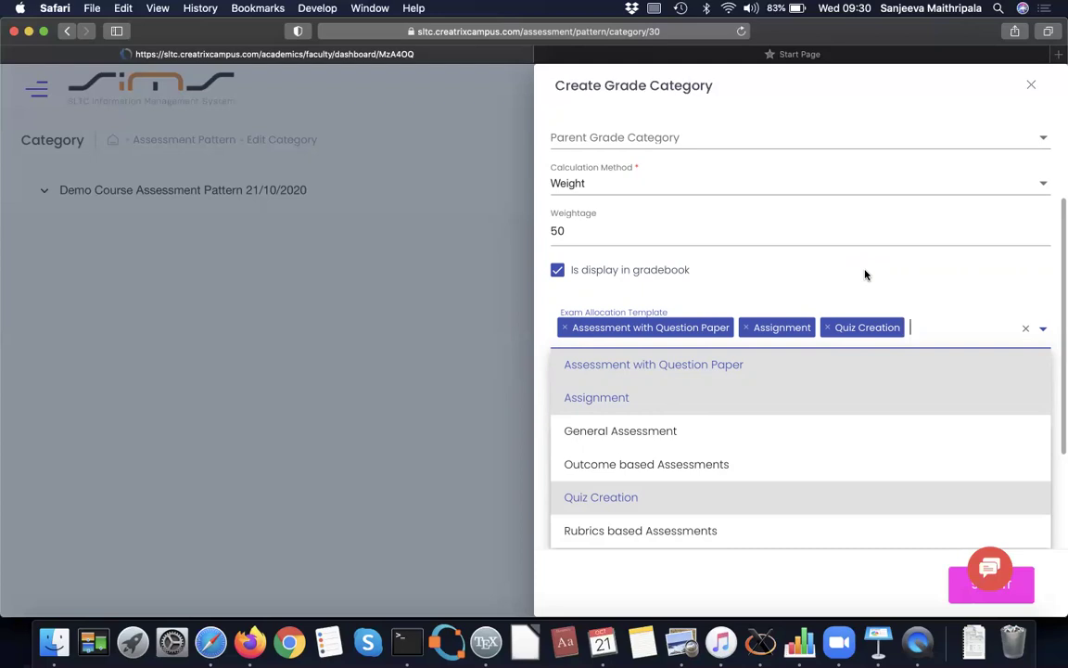
pyautogui.scroll(-1, 836, 293)
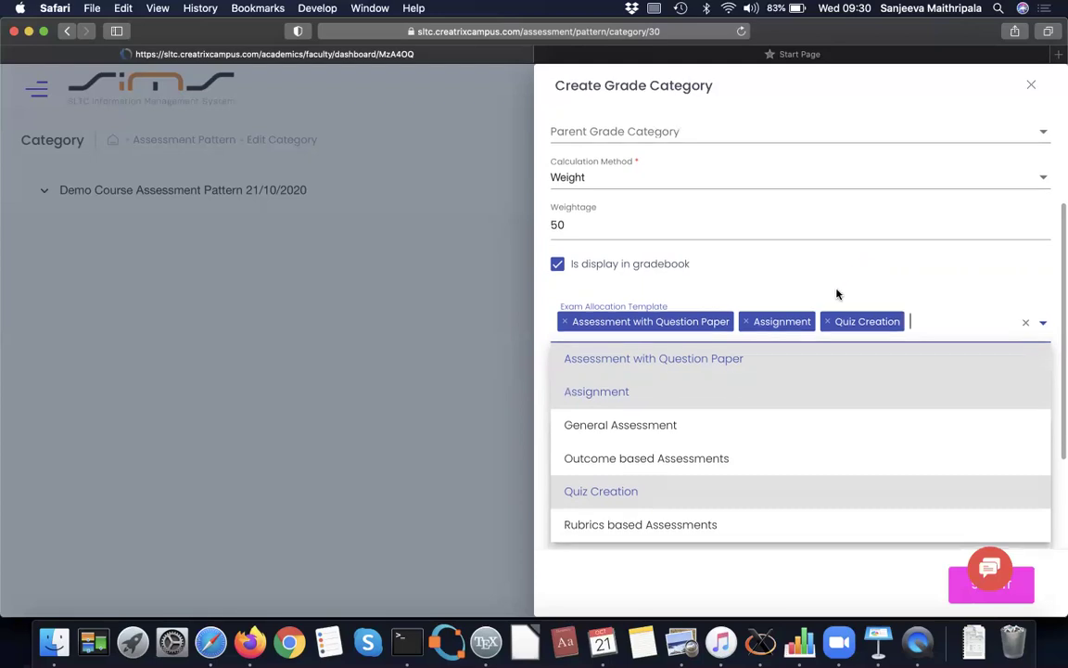
pyautogui.click(629, 461)
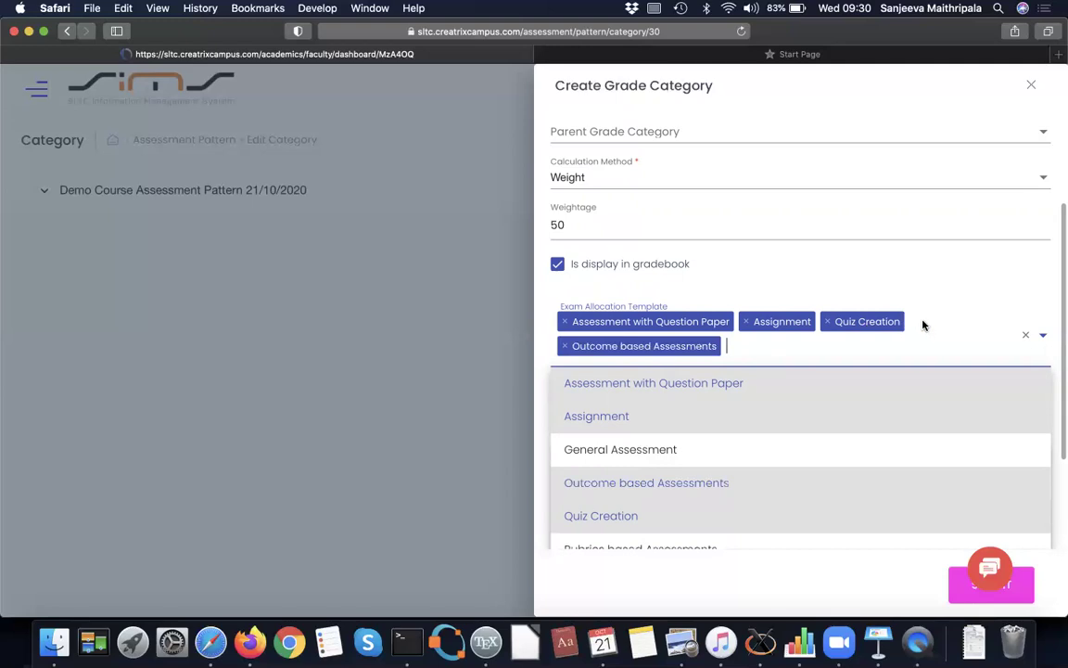
pyautogui.scroll(-1, 922, 324)
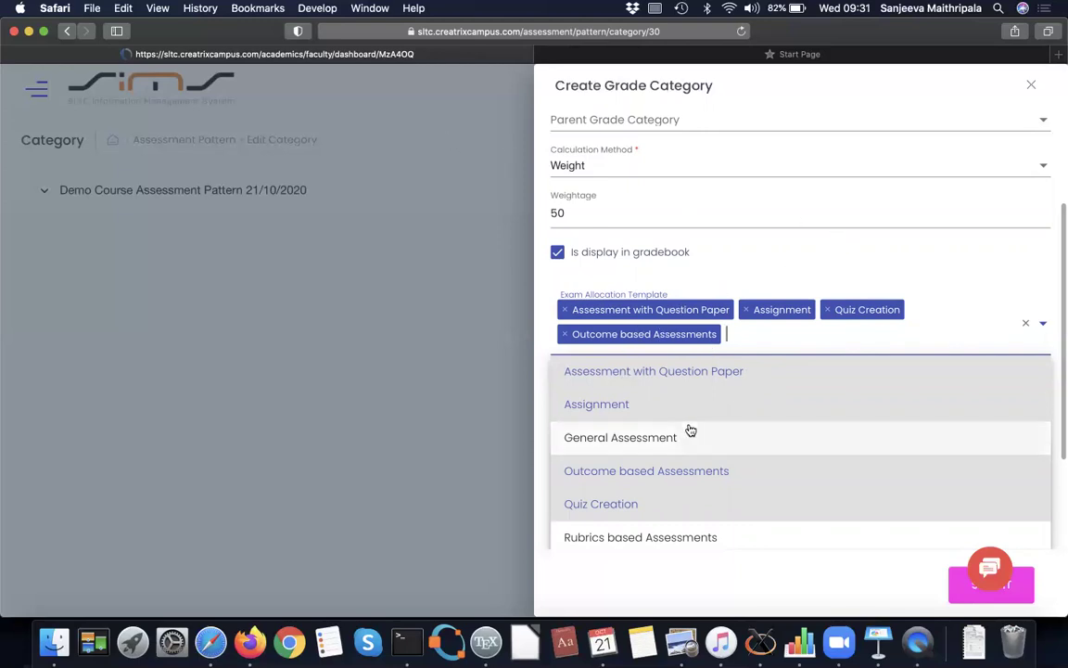
pyautogui.scroll(-3, 689, 430)
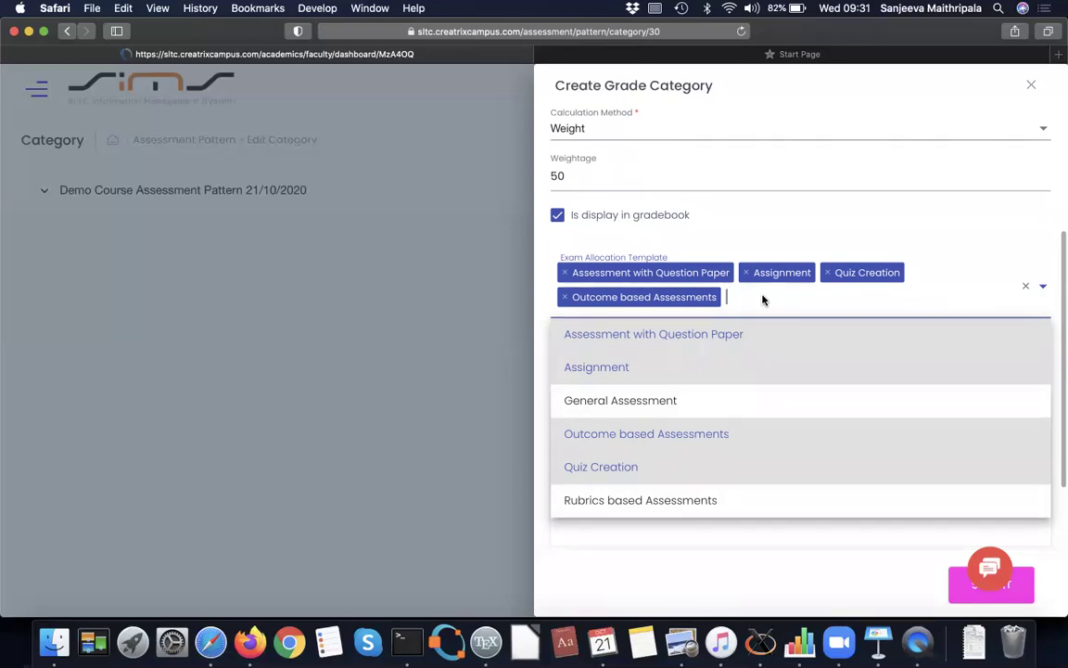
# Choose Assessment with Question Paper as the first assessment's allocation template and name the assessment "Mid Exam"
pyautogui.click(1004, 233)
pyautogui.scroll(-2, 812, 385)
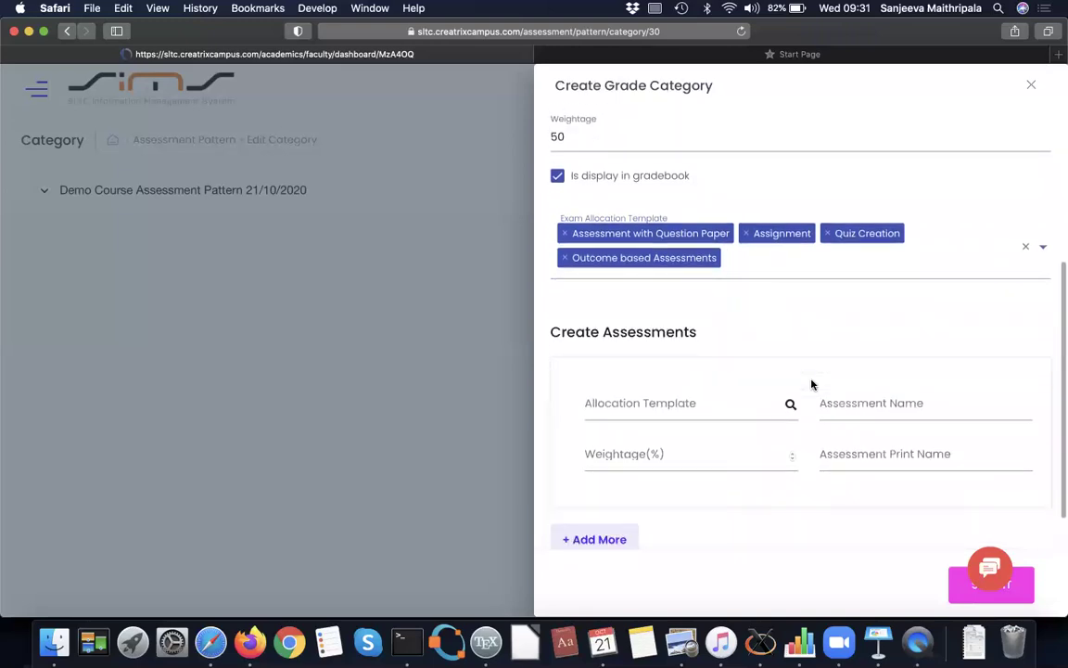
pyautogui.scroll(5, 812, 385)
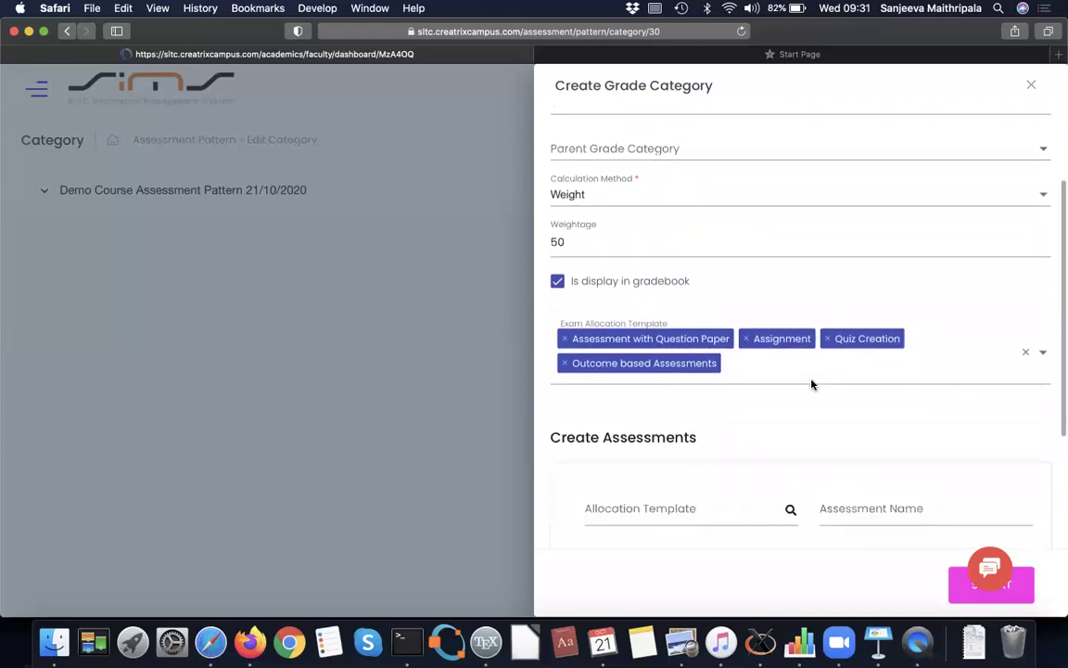
pyautogui.scroll(-4, 811, 384)
pyautogui.click(684, 351)
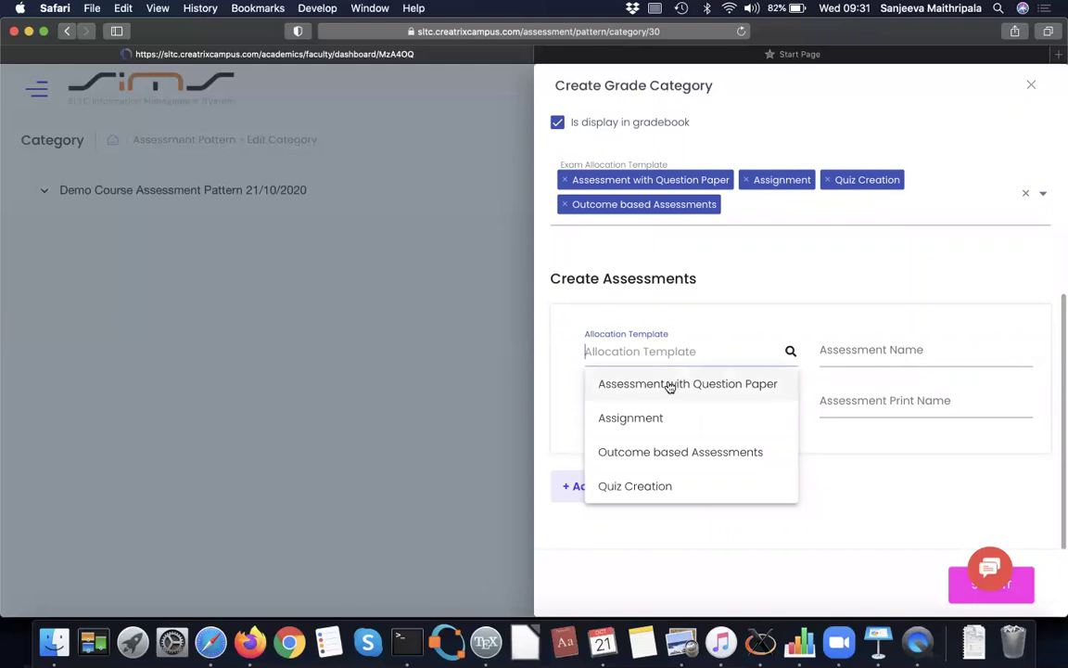
pyautogui.click(669, 384)
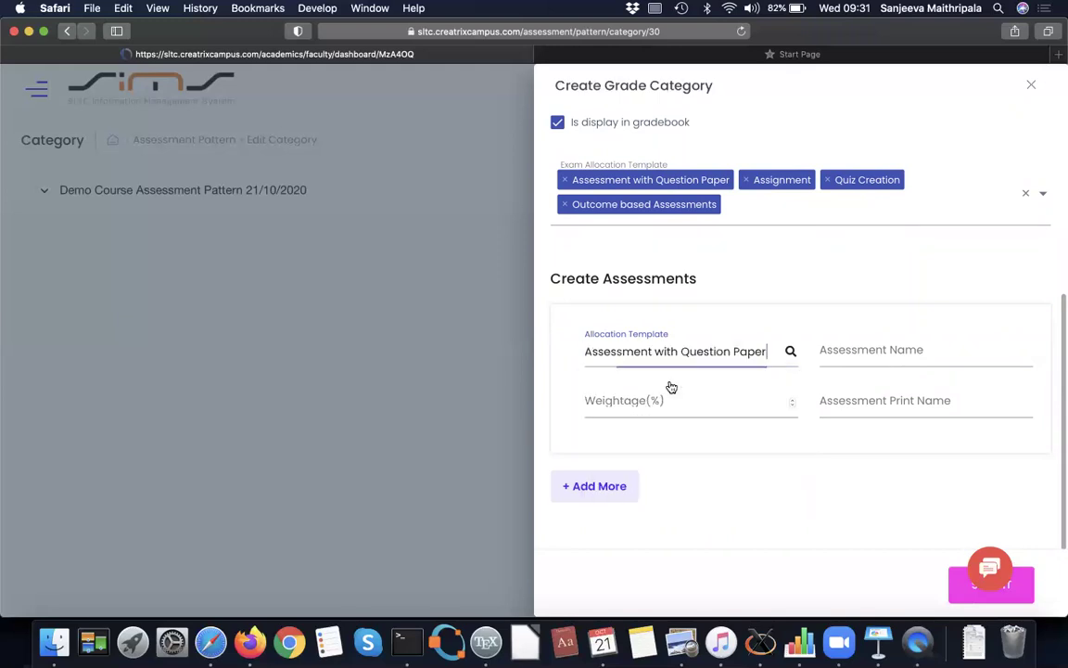
pyautogui.click(865, 351)
pyautogui.write('MidE')
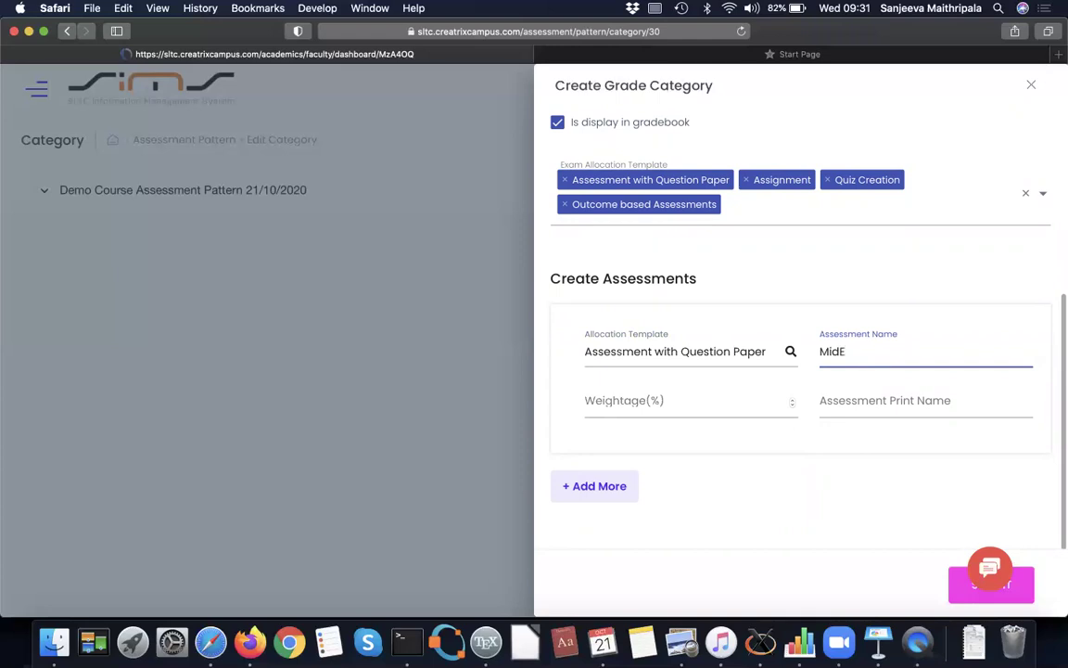
pyautogui.press('BackSpace')
pyautogui.write('Exam')
# Enter "Mid Semester Examination" as the Mid Exam's print name and set its weightage to 25%
pyautogui.click(892, 402)
pyautogui.write('Mid')
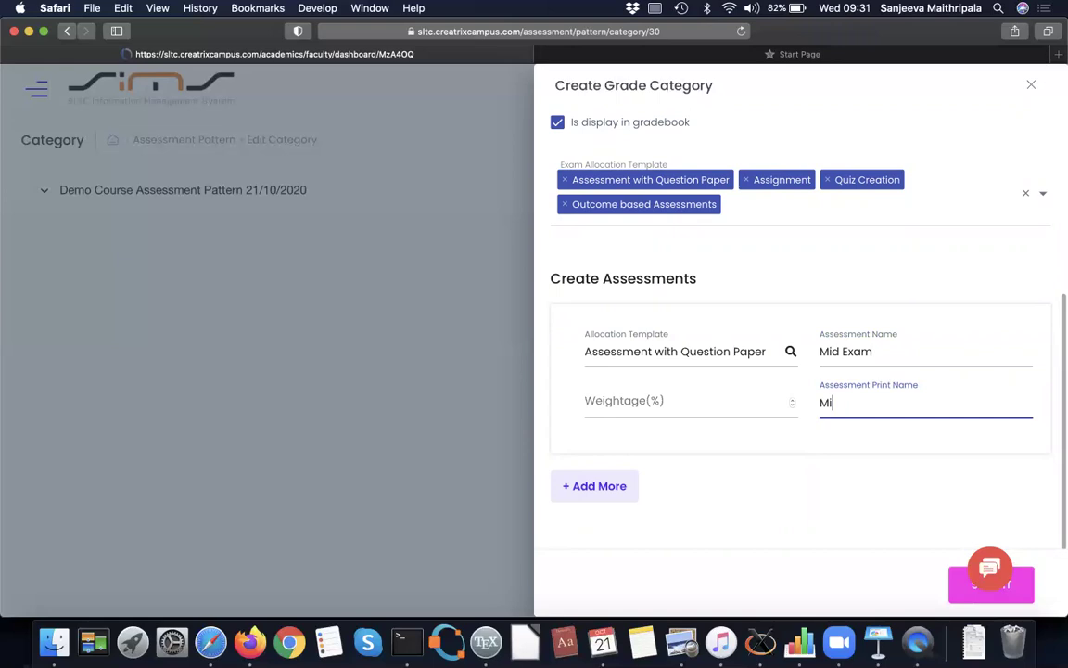
pyautogui.write(' Semester Ecx')
pyautogui.press('BackSpace')
pyautogui.press('BackSpace')
pyautogui.write('xamination')
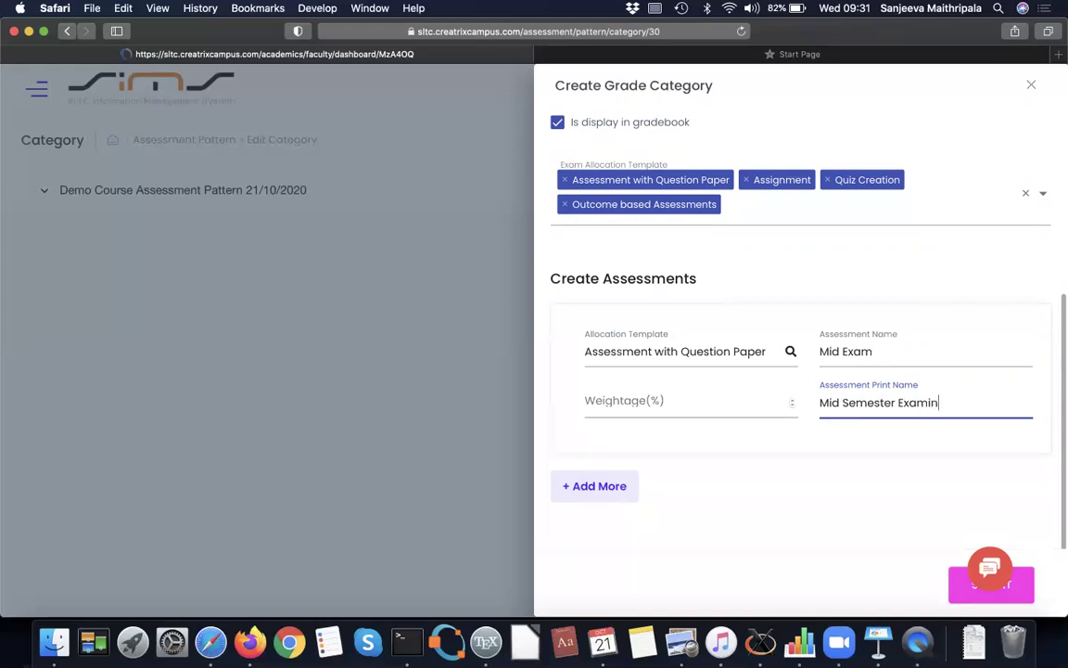
pyautogui.click(647, 401)
pyautogui.write('25')
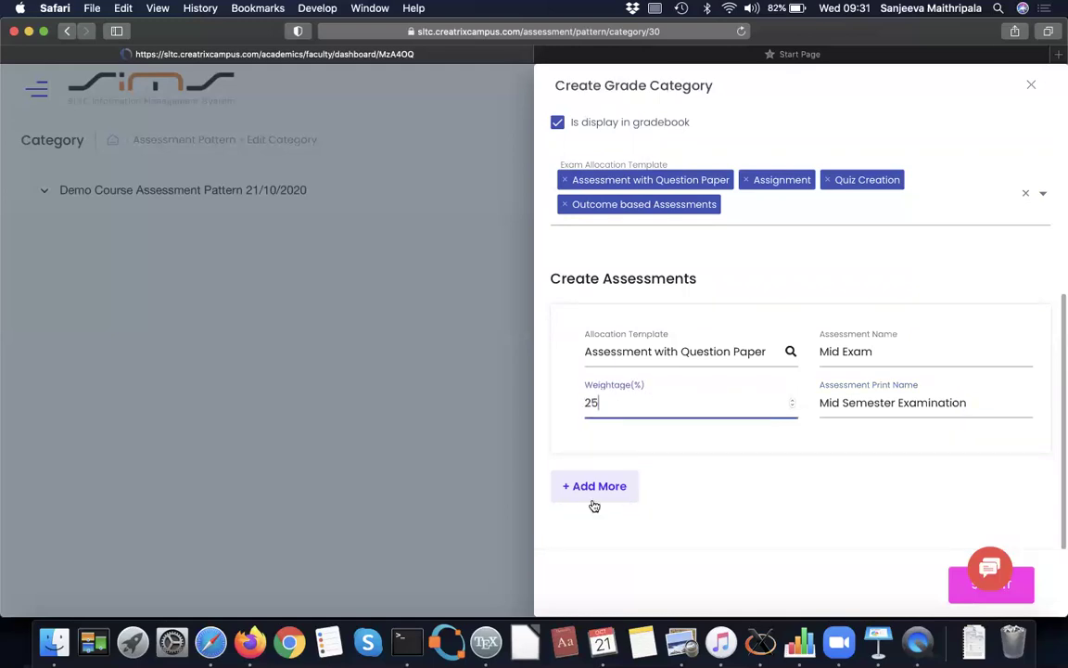
# Add a second assessment using the Outcome based Assessments allocation template and name it "End Exam"
pyautogui.click(595, 492)
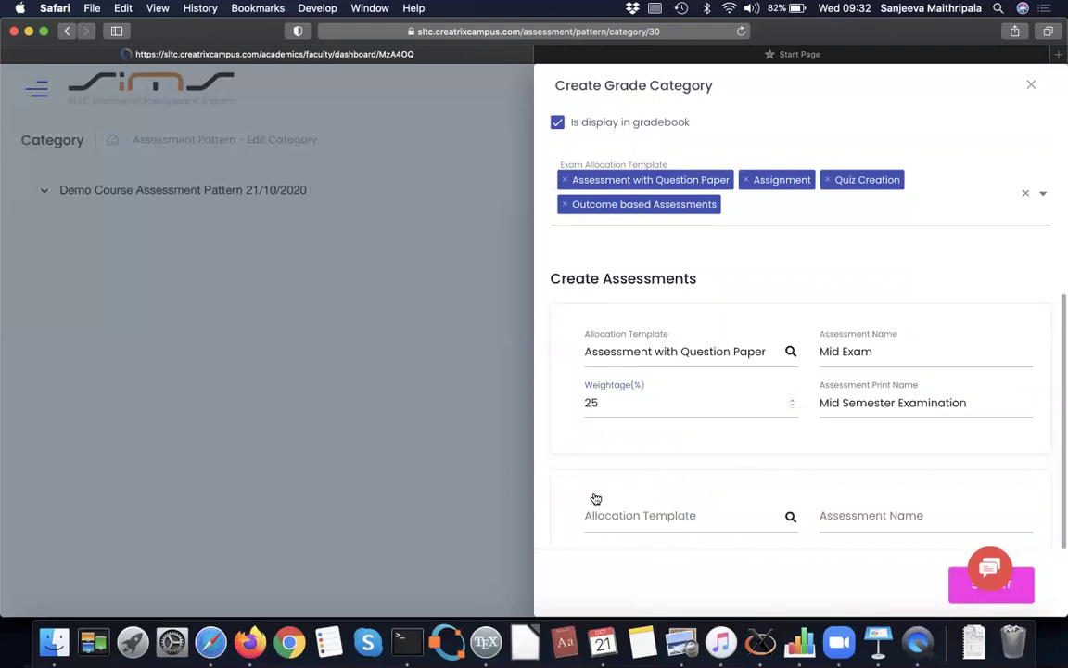
pyautogui.scroll(-2, 595, 498)
pyautogui.click(643, 450)
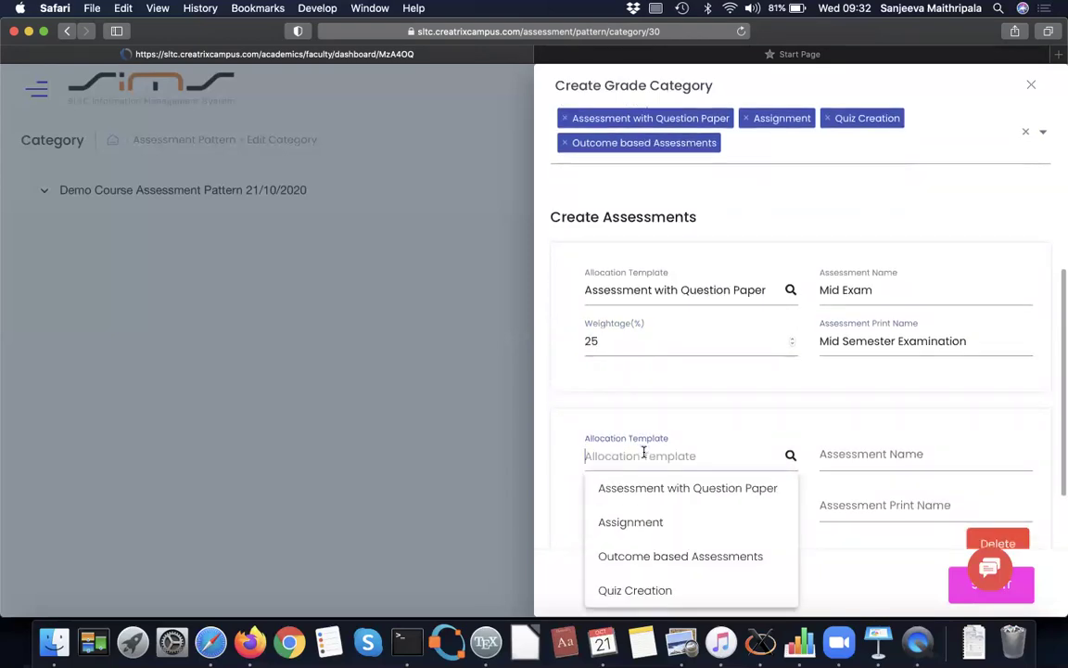
pyautogui.scroll(-1, 644, 453)
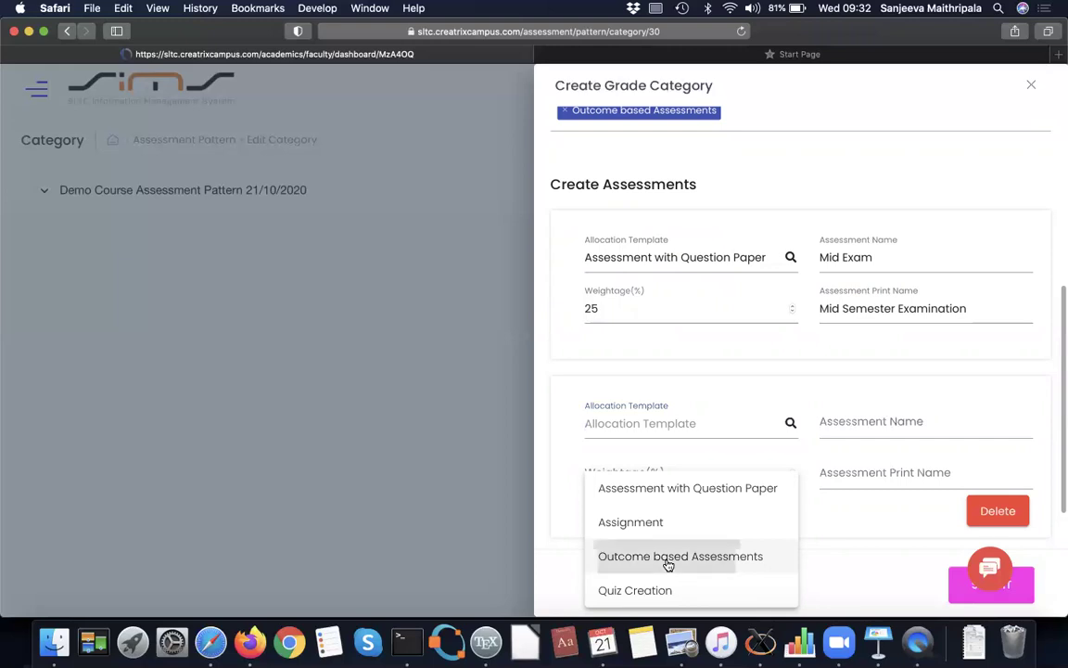
pyautogui.click(668, 556)
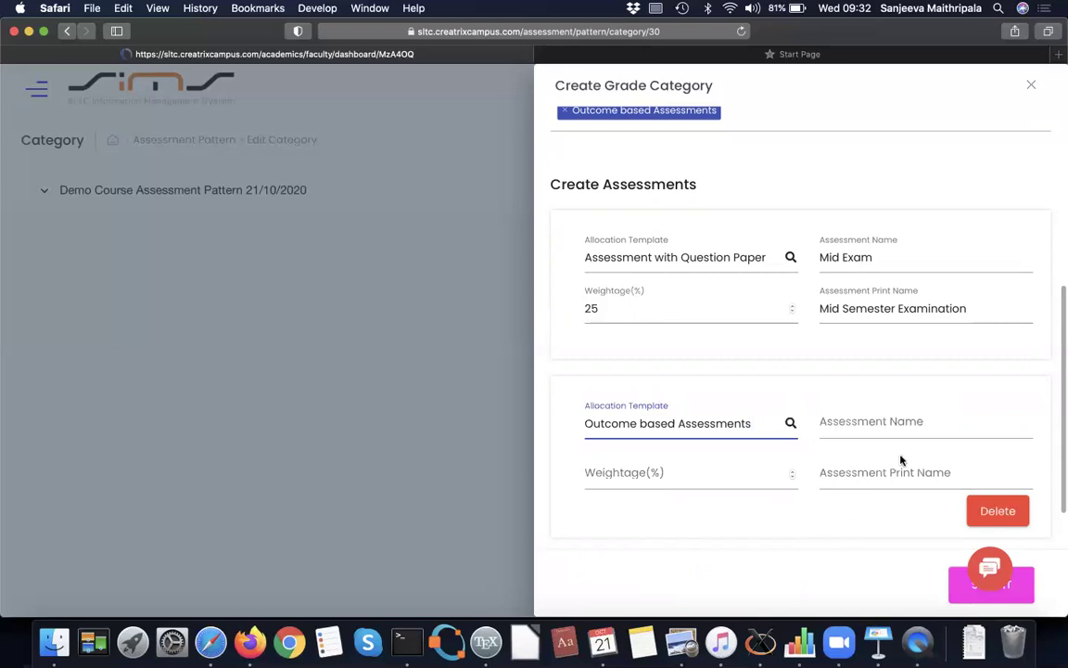
pyautogui.click(884, 425)
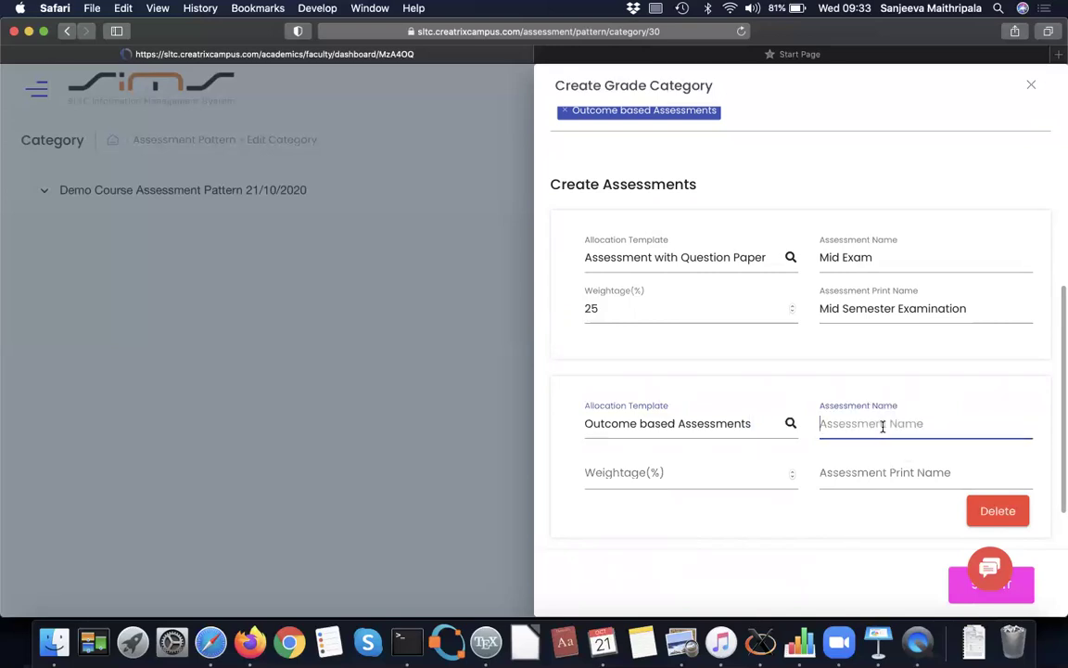
pyautogui.write('End Exam')
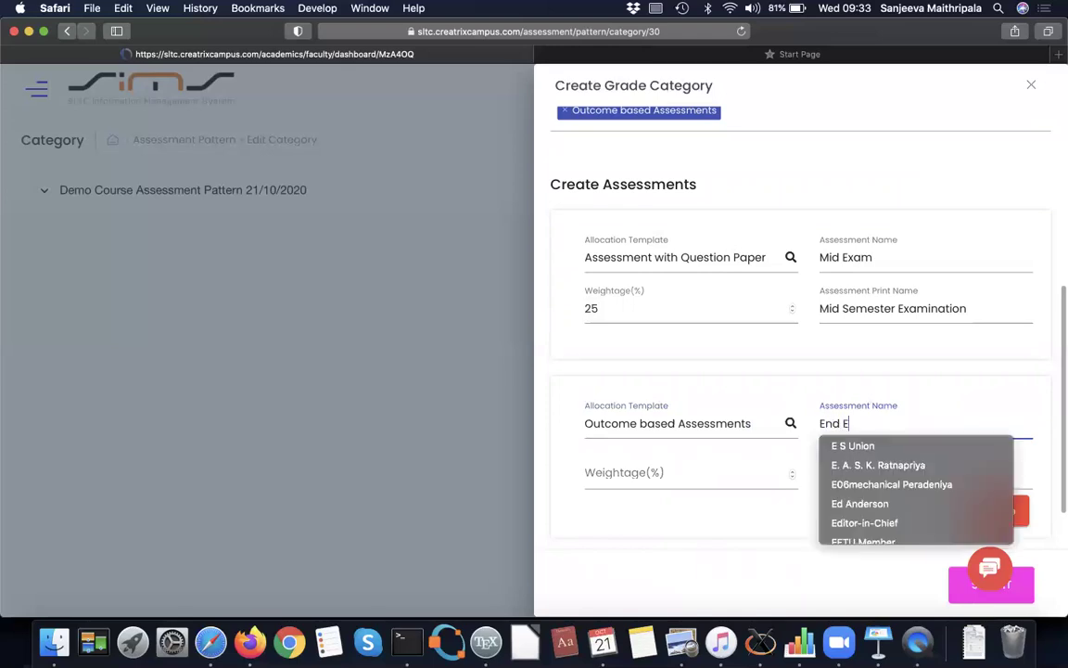
# Set the End Exam's weightage to 25% and enter "End of Semester Examination" as its print name
pyautogui.click(759, 477)
pyautogui.write('25')
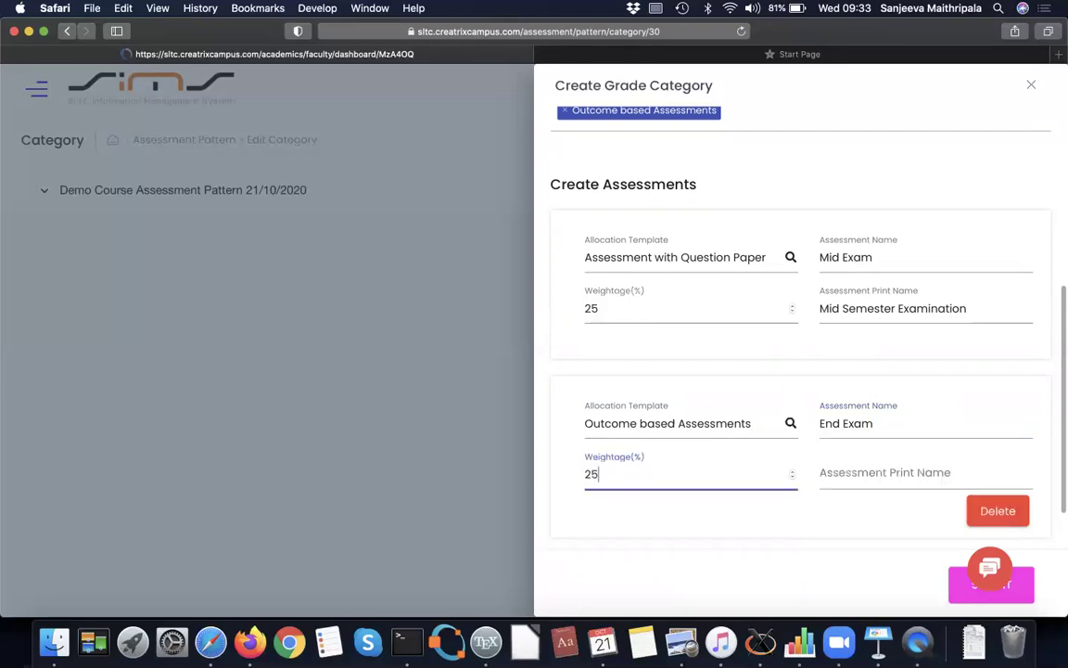
pyautogui.click(865, 478)
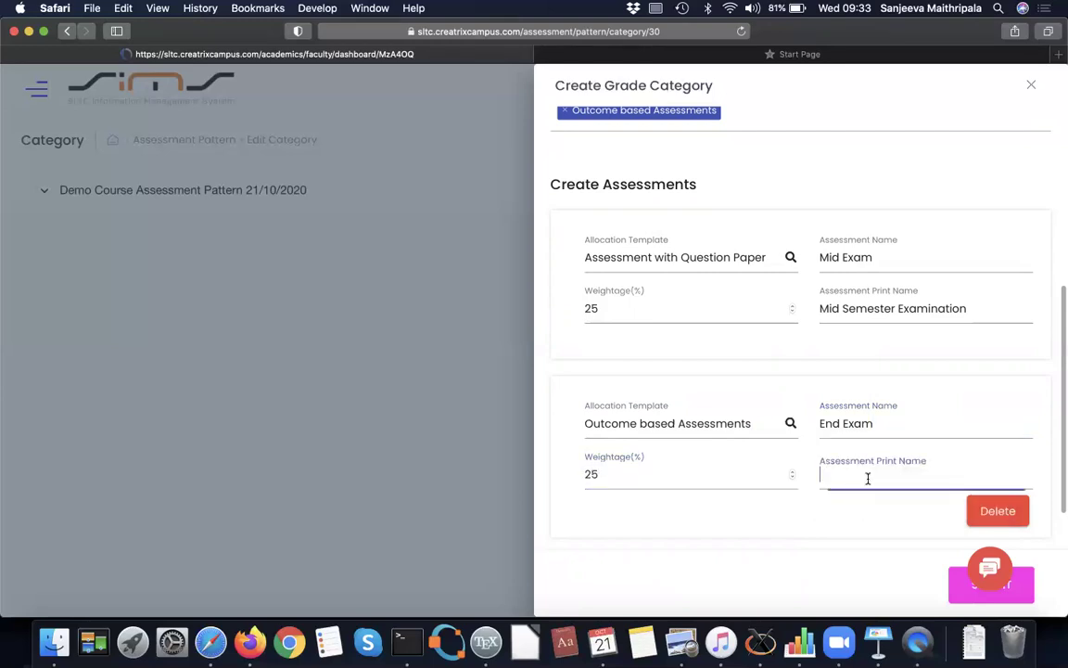
pyautogui.write('End ')
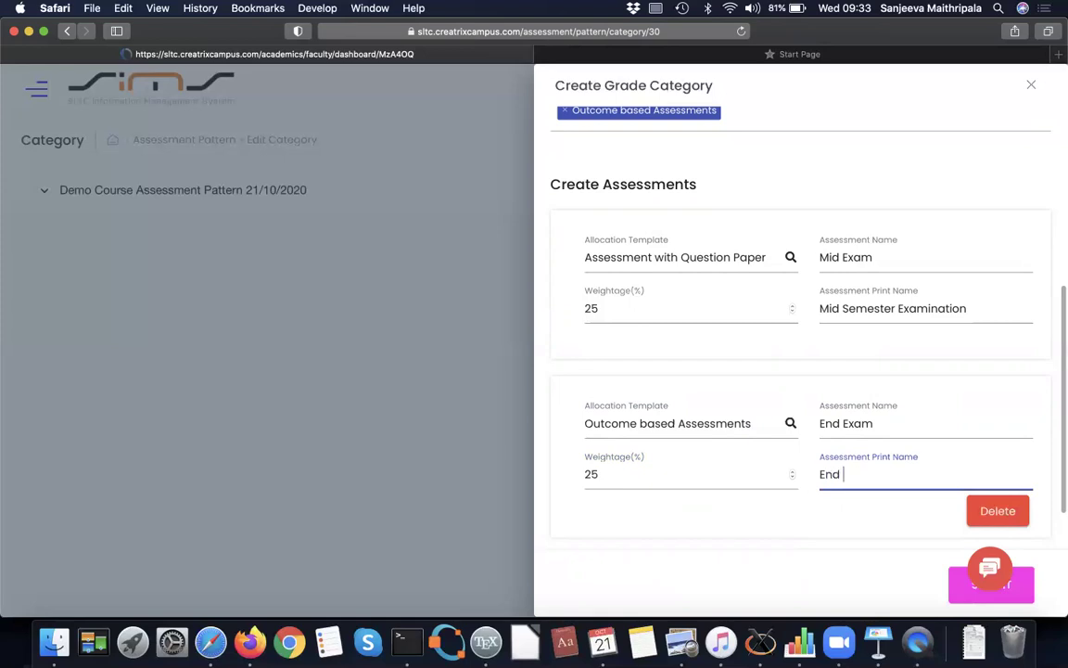
pyautogui.write('of Semester Examination')
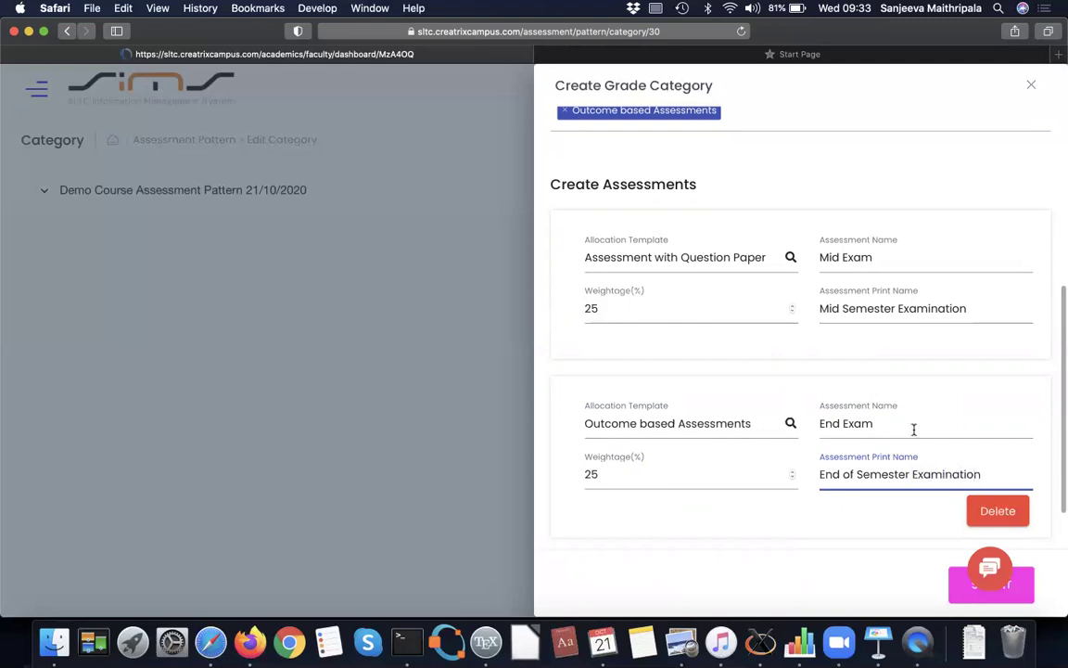
# Review the Summative category's settings and compare its weightage with the weightages of its two assessments
pyautogui.scroll(-3, 883, 427)
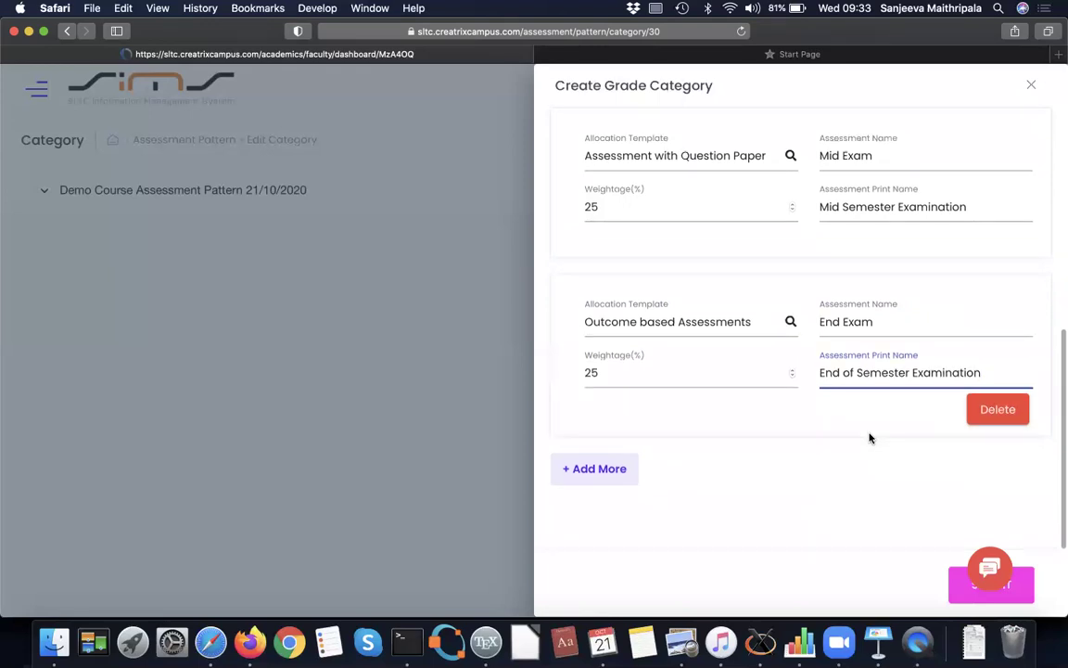
pyautogui.scroll(-1, 869, 438)
pyautogui.scroll(3, 869, 438)
pyautogui.scroll(6, 870, 438)
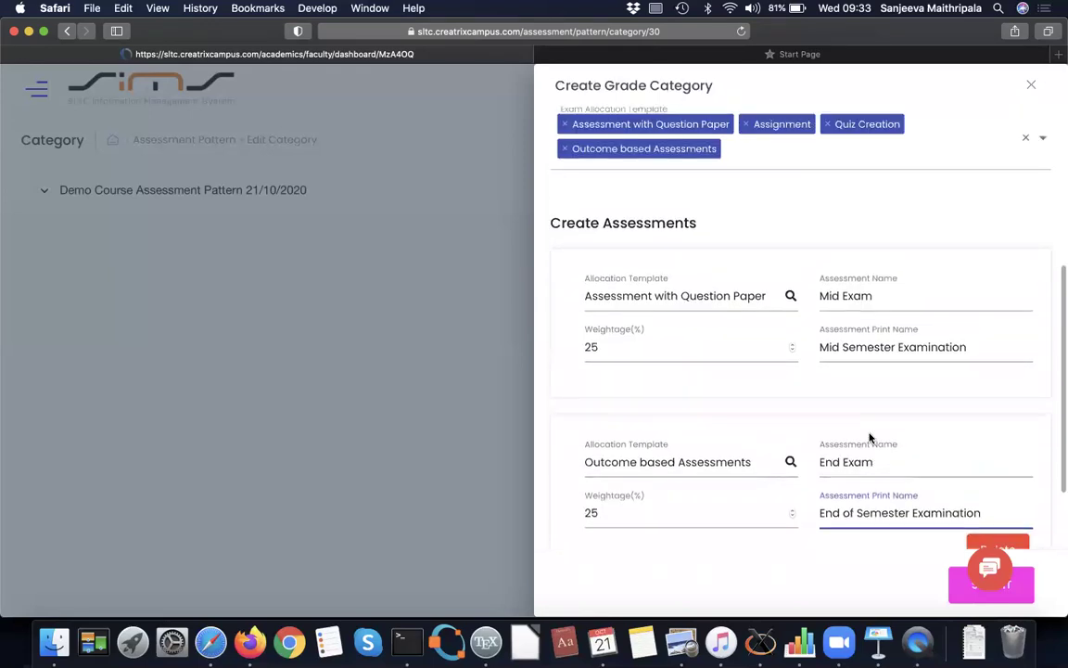
pyautogui.scroll(1, 869, 437)
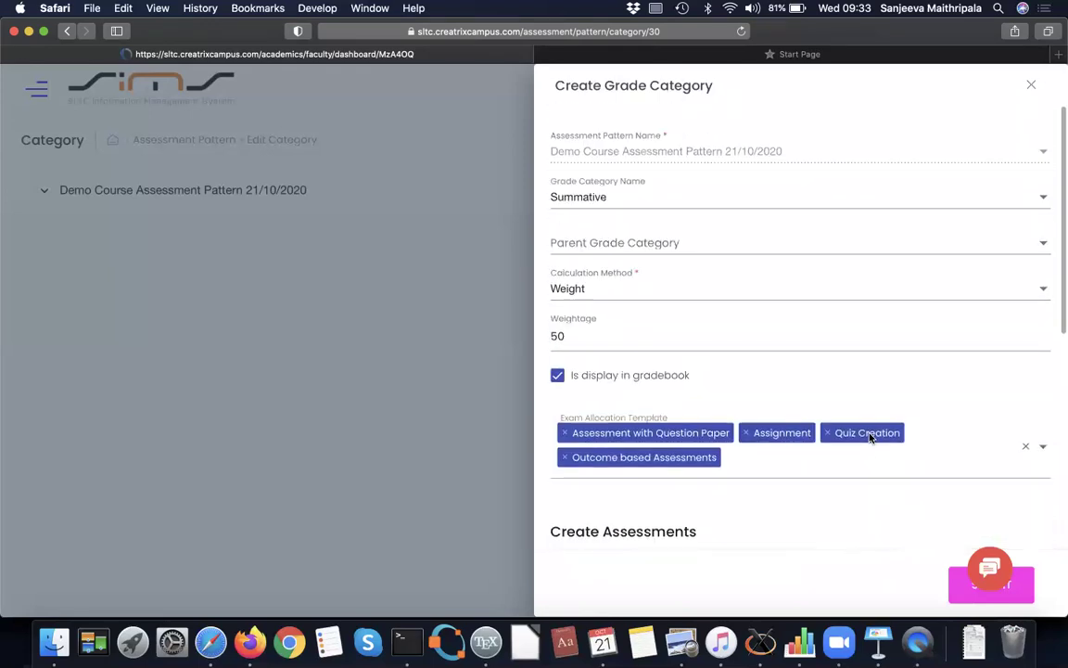
pyautogui.scroll(-9, 869, 437)
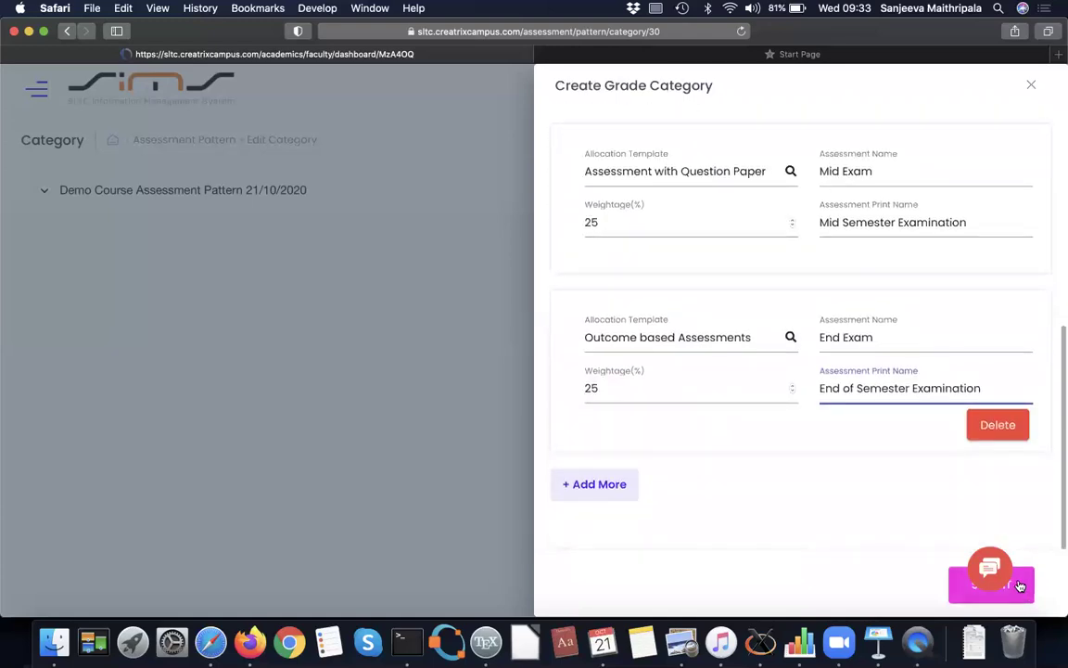
pyautogui.scroll(8, 779, 286)
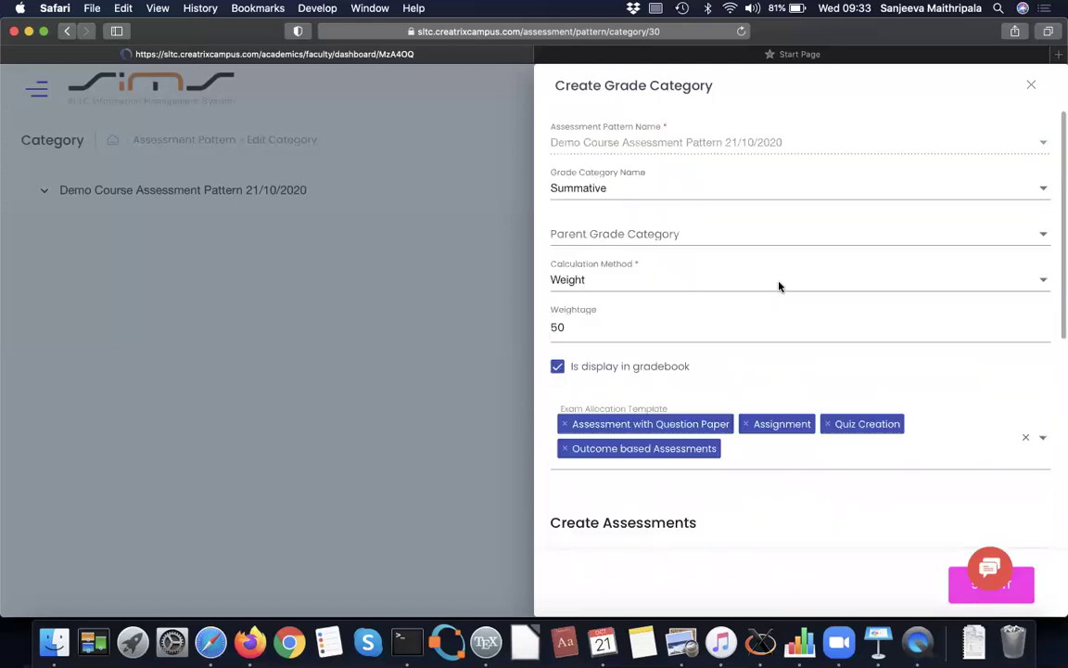
pyautogui.scroll(-1, 779, 287)
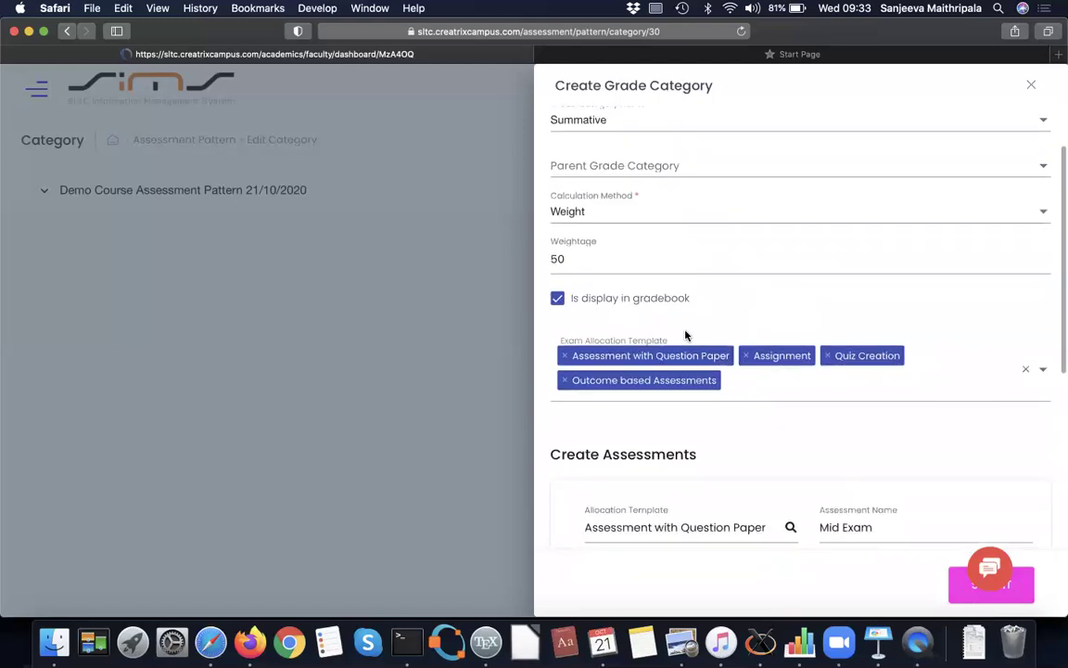
pyautogui.scroll(-1, 686, 336)
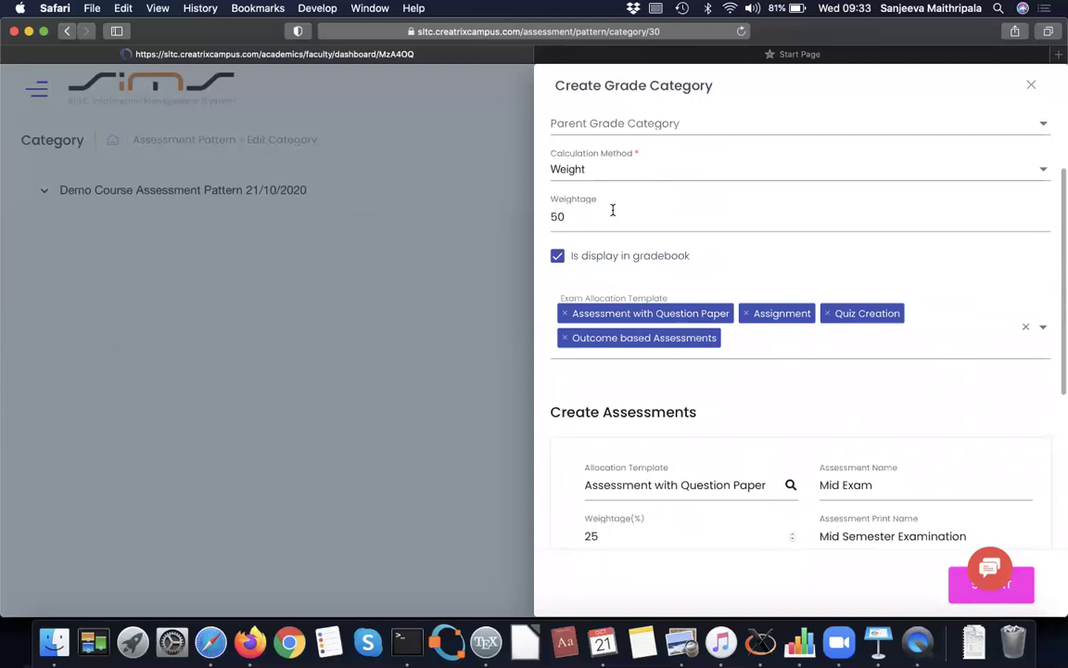
# Set the weightage of both the Mid Exam and the End Exam to 50%
pyautogui.scroll(-4, 705, 209)
pyautogui.click(595, 367)
pyautogui.press('BackSpace')
pyautogui.press('BackSpace')
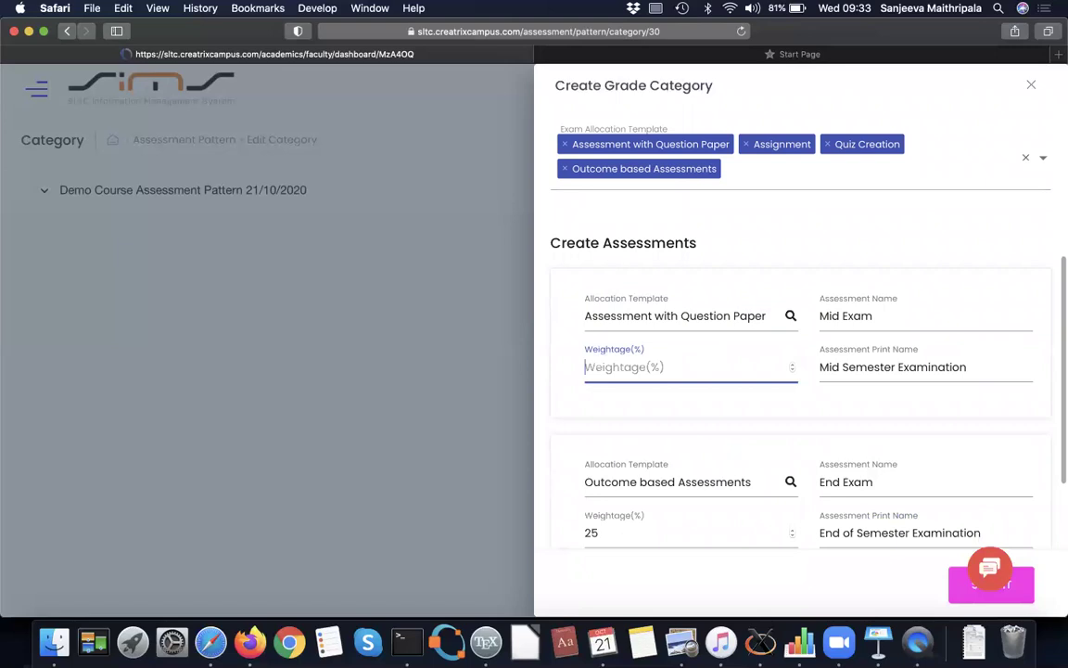
pyautogui.write('50')
pyautogui.click(606, 536)
pyautogui.press('BackSpace')
pyautogui.press('BackSpace')
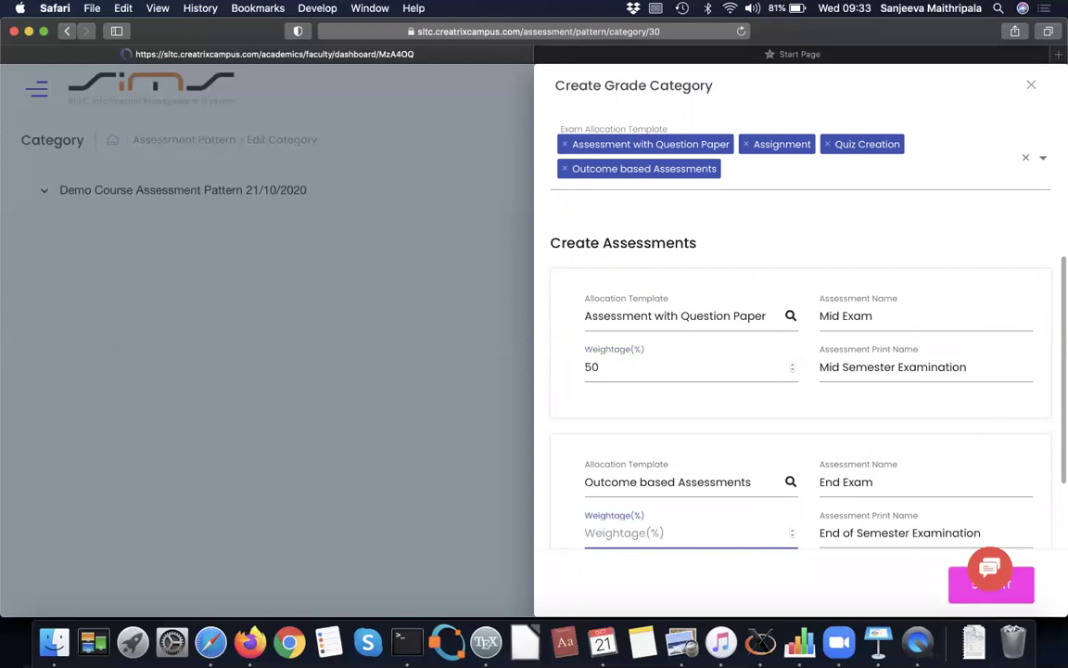
pyautogui.write('50')
# Check the completed Summative grade category form and submit it
pyautogui.scroll(2, 679, 430)
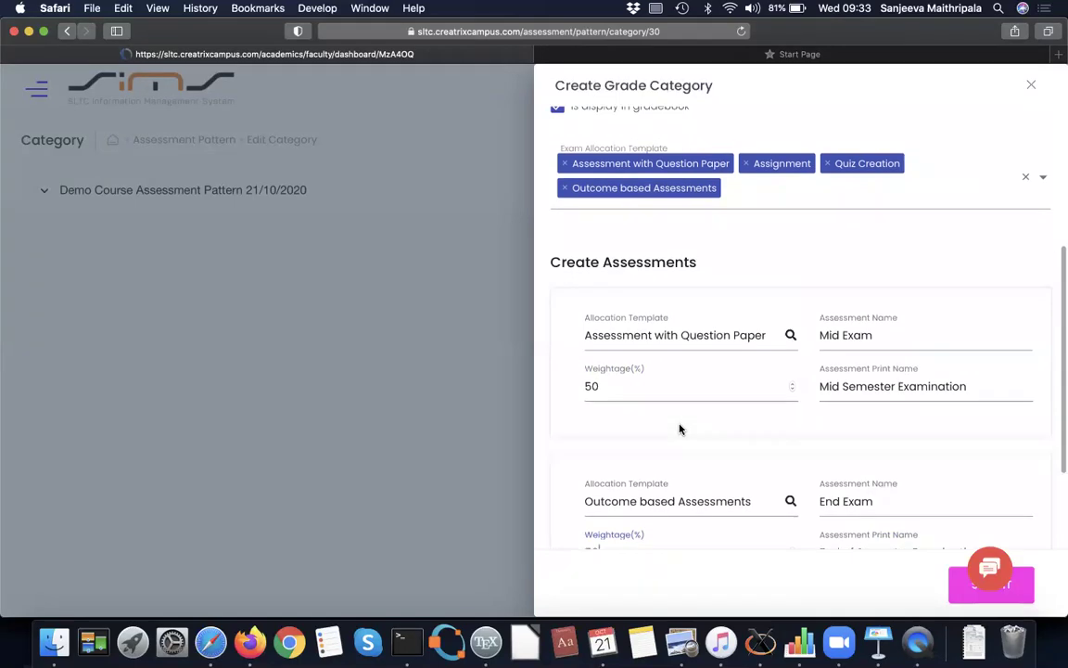
pyautogui.scroll(2, 679, 429)
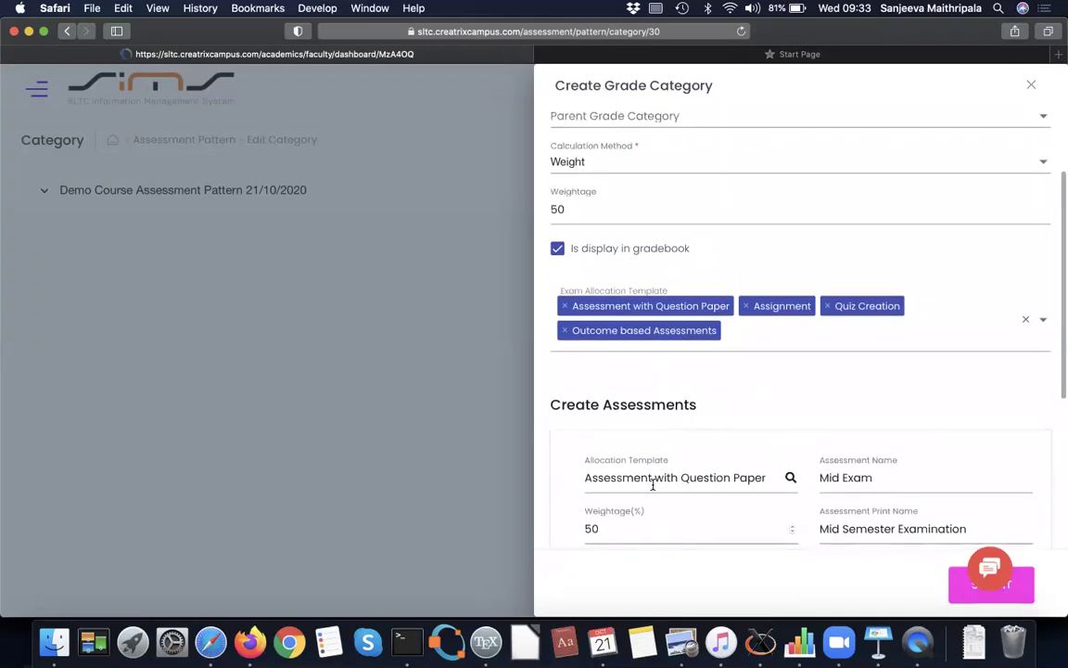
pyautogui.scroll(-5, 652, 485)
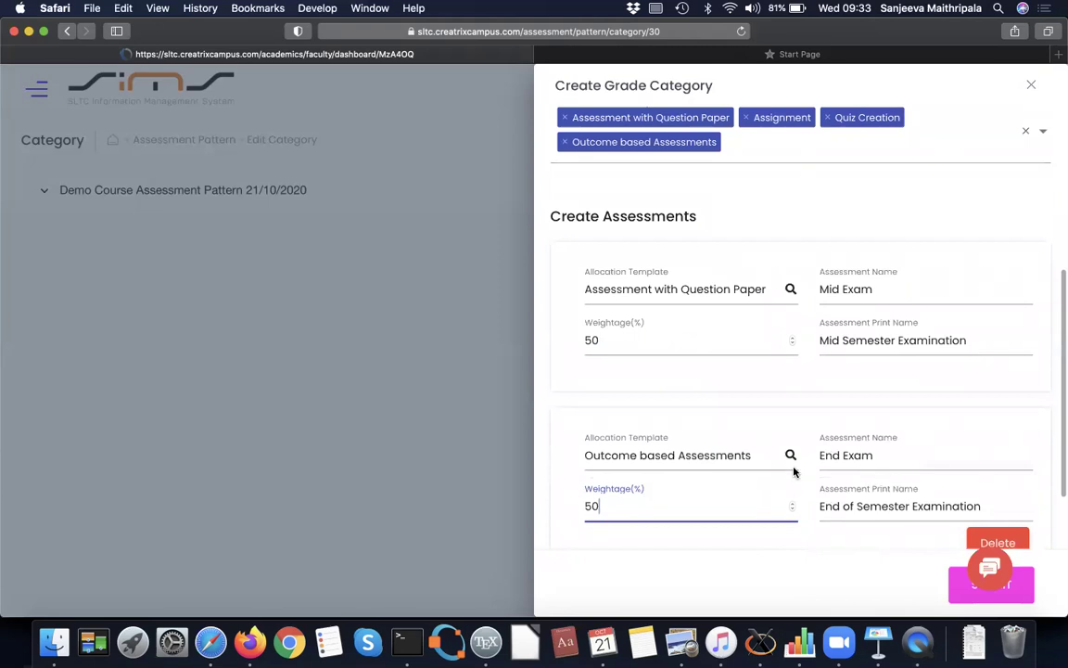
pyautogui.scroll(-3, 794, 470)
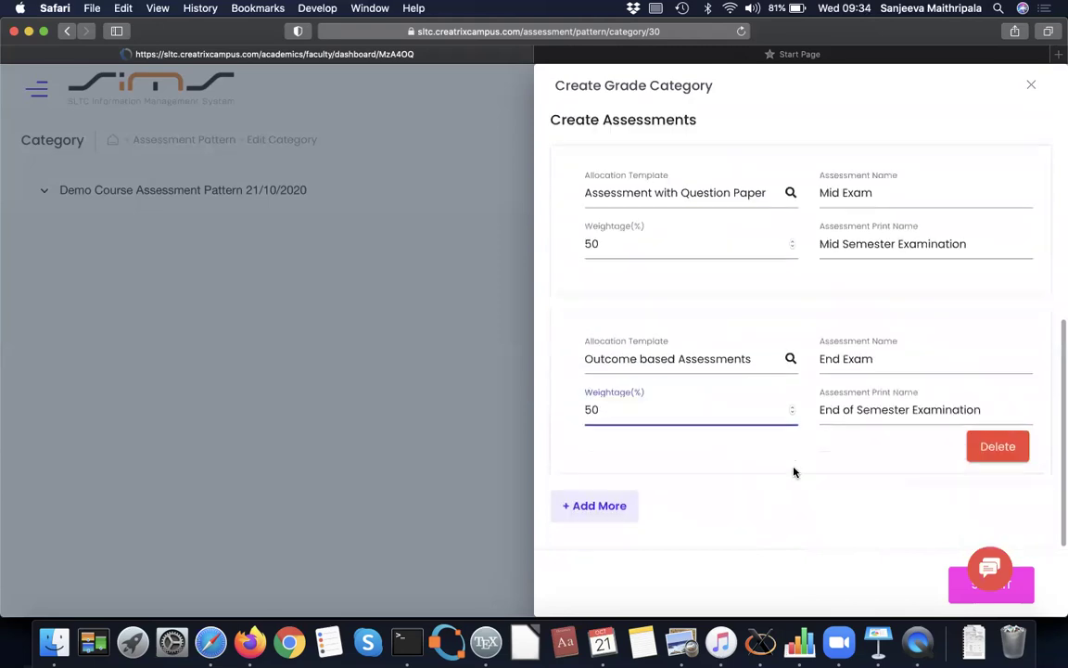
pyautogui.click(1023, 594)
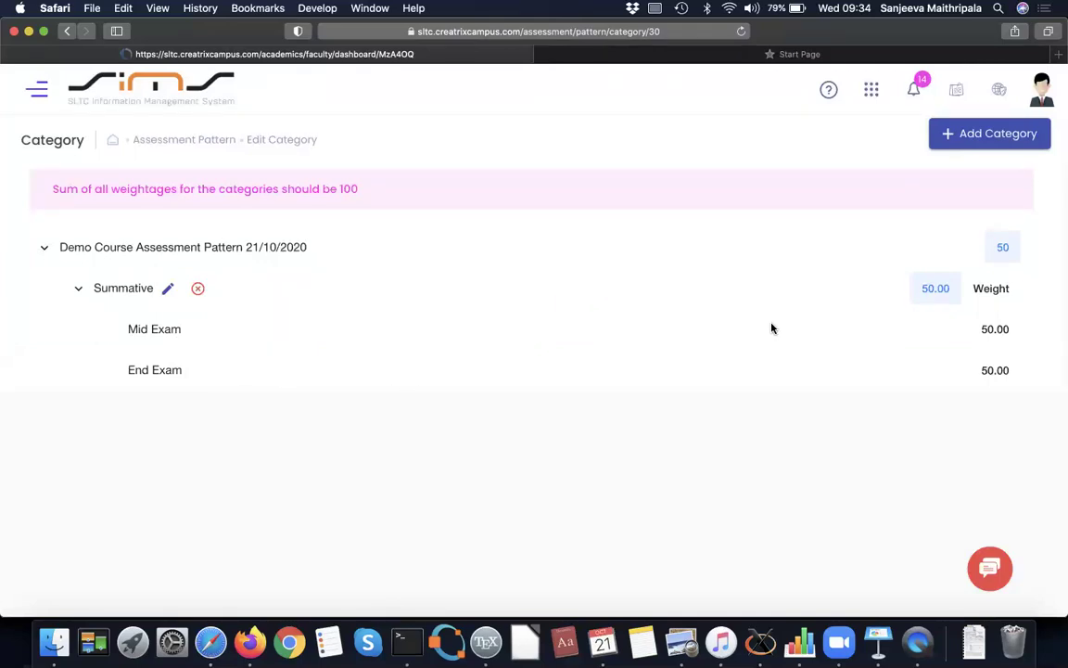
# Add a grade category named Formative, with Weight as the calculation method, and have it displayed in the gradebook
pyautogui.click(1011, 139)
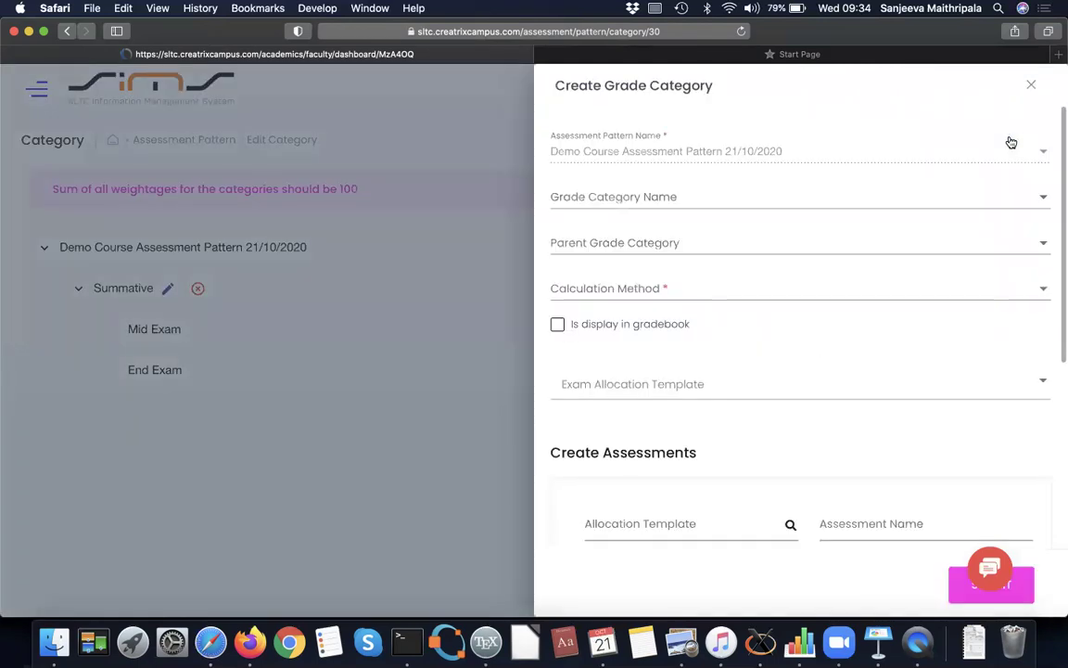
pyautogui.click(686, 197)
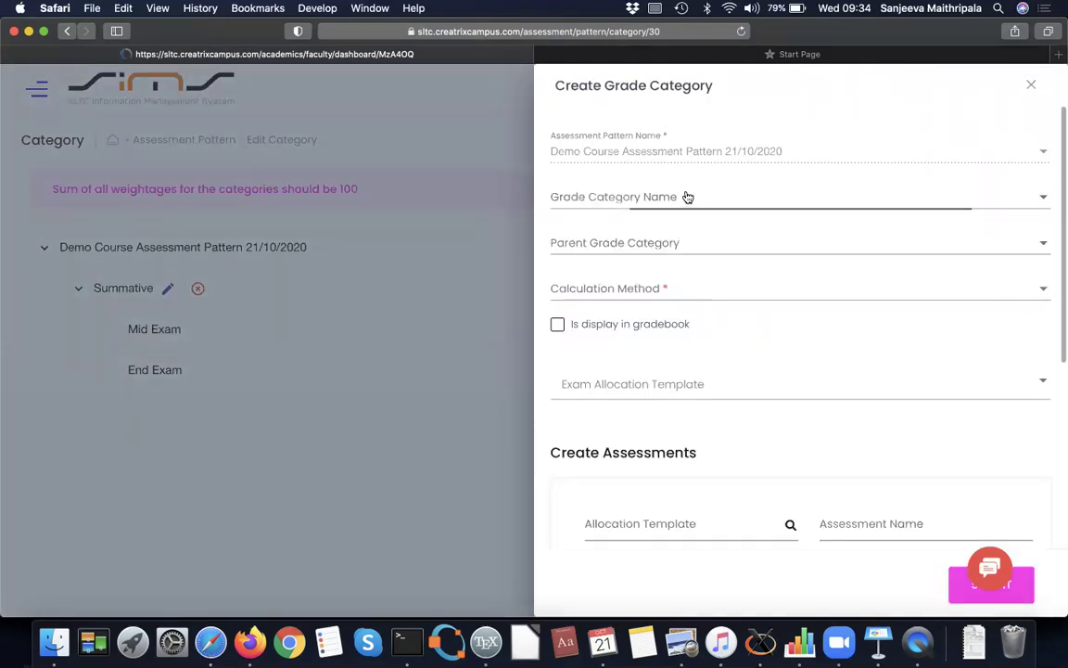
pyautogui.click(586, 332)
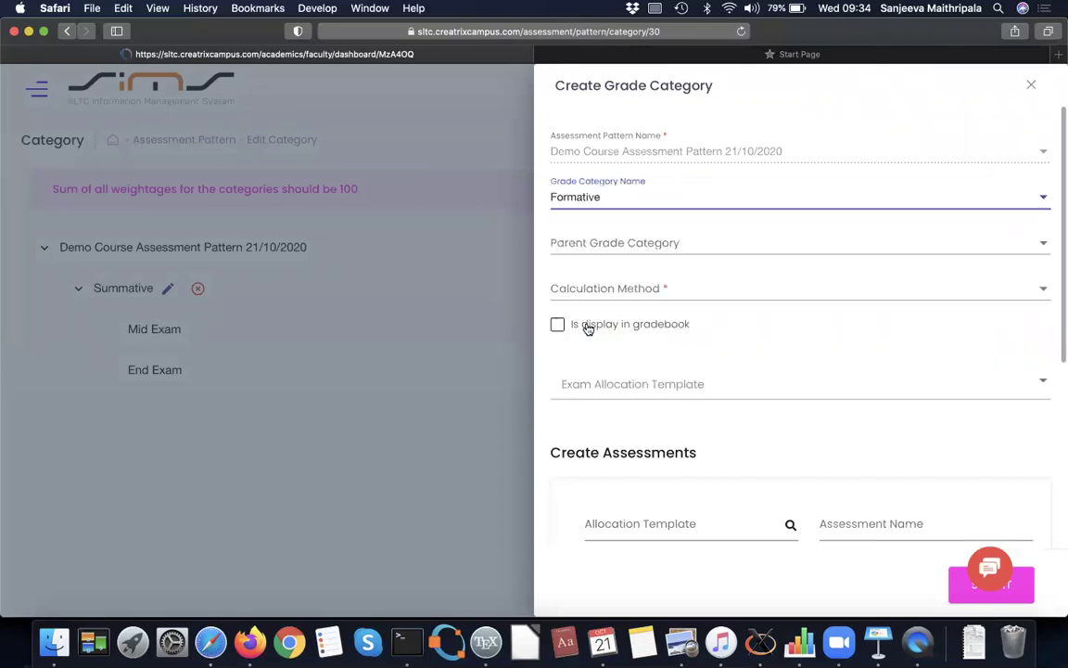
pyautogui.click(628, 286)
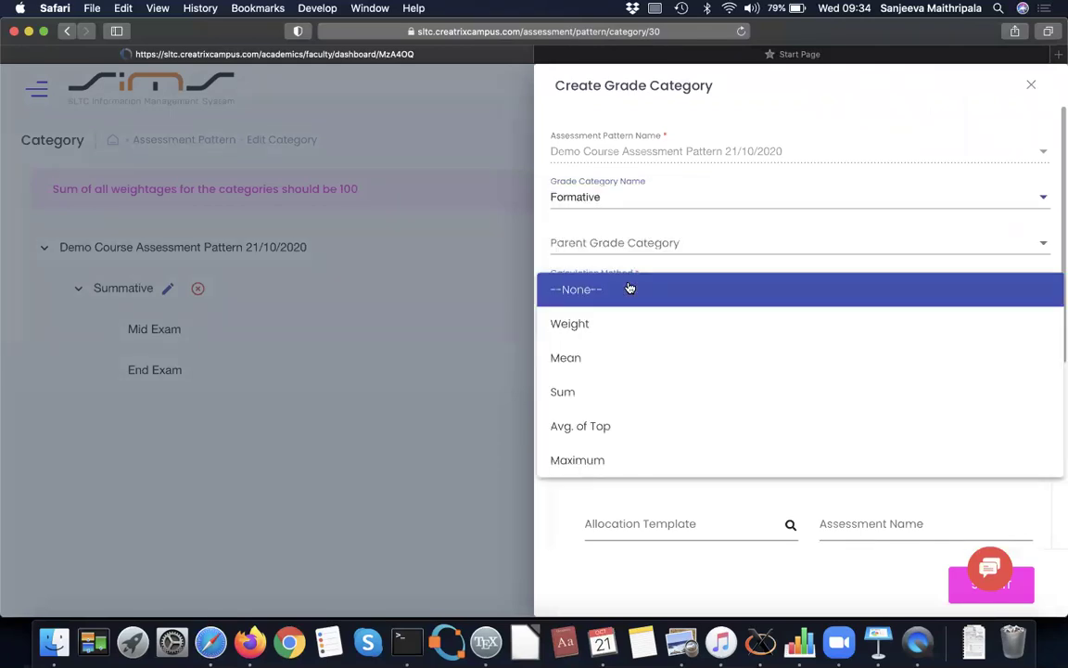
pyautogui.click(593, 322)
pyautogui.click(556, 378)
# Assign the exam allocation templates Assessment with Question Paper, Assignment, Outcome based Assessments and Quiz Creation to the Formative category
pyautogui.scroll(-2, 575, 376)
pyautogui.click(603, 376)
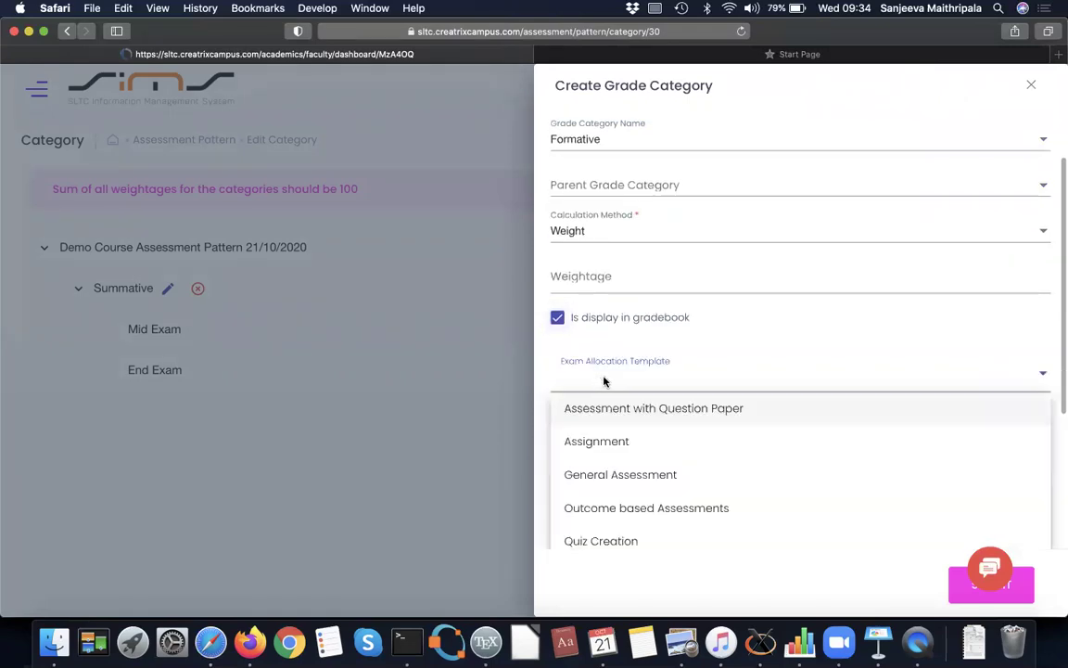
pyautogui.click(605, 410)
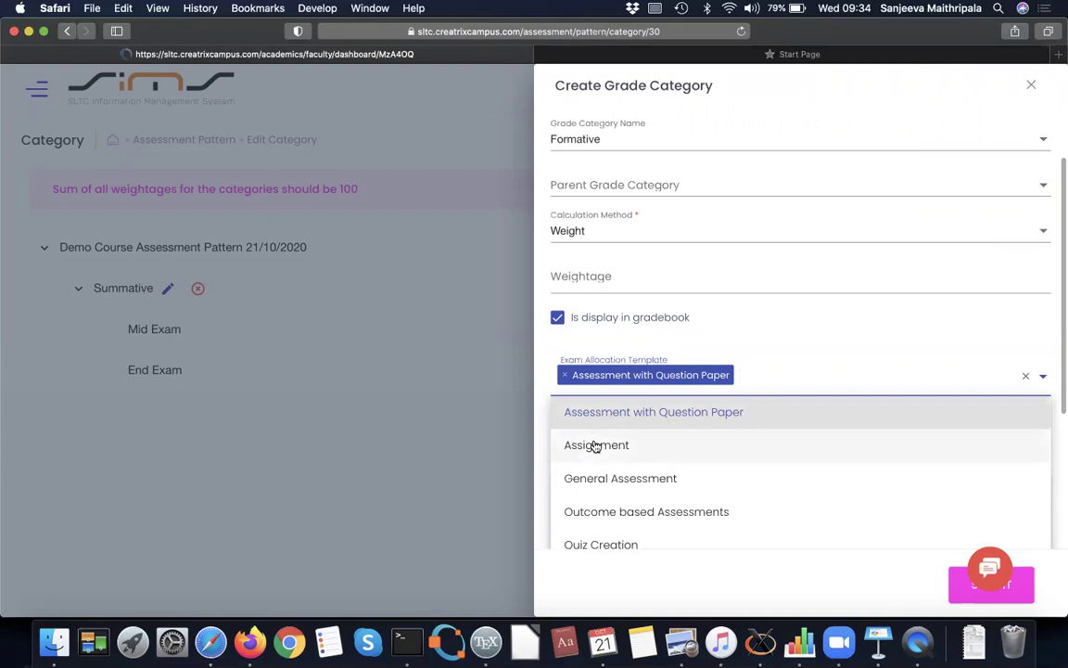
pyautogui.click(596, 445)
pyautogui.scroll(-2, 595, 445)
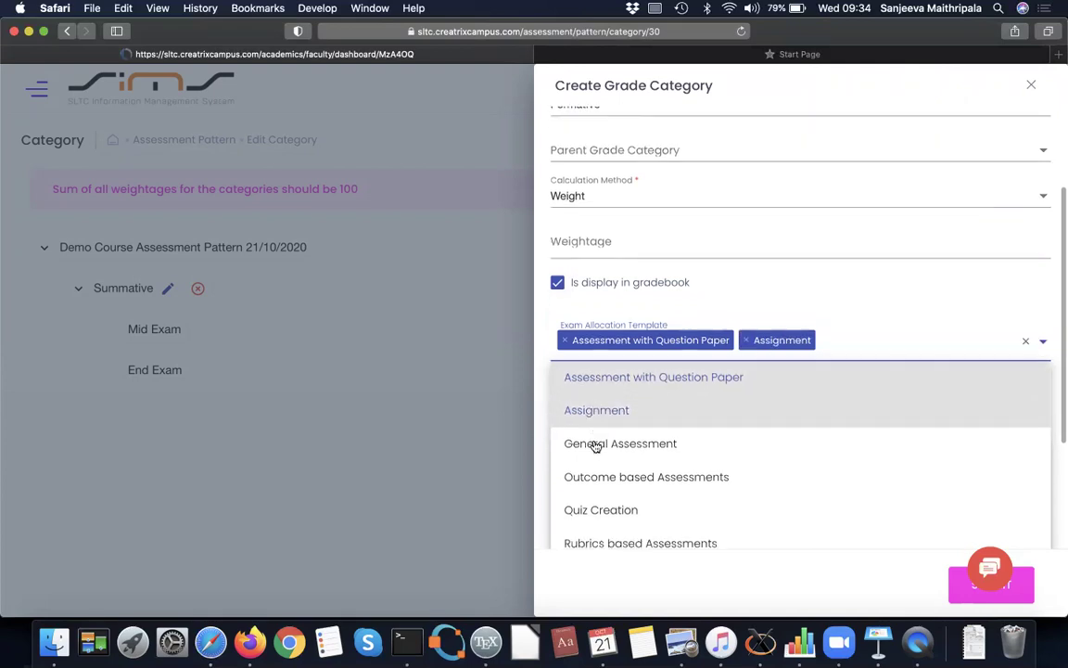
pyautogui.click(592, 499)
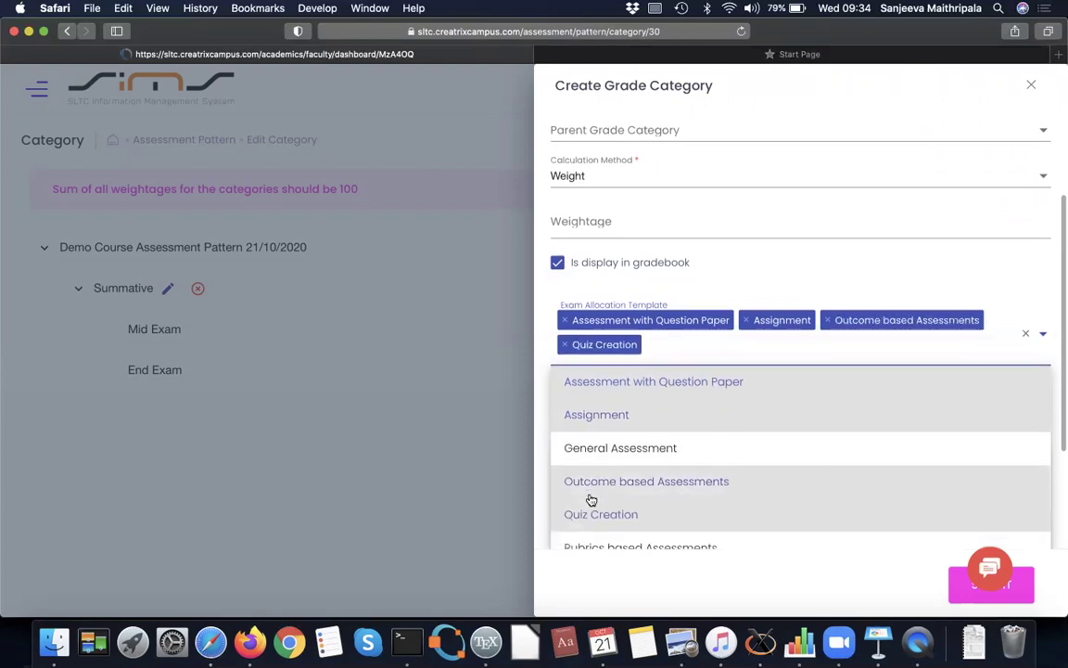
pyautogui.scroll(-3, 592, 498)
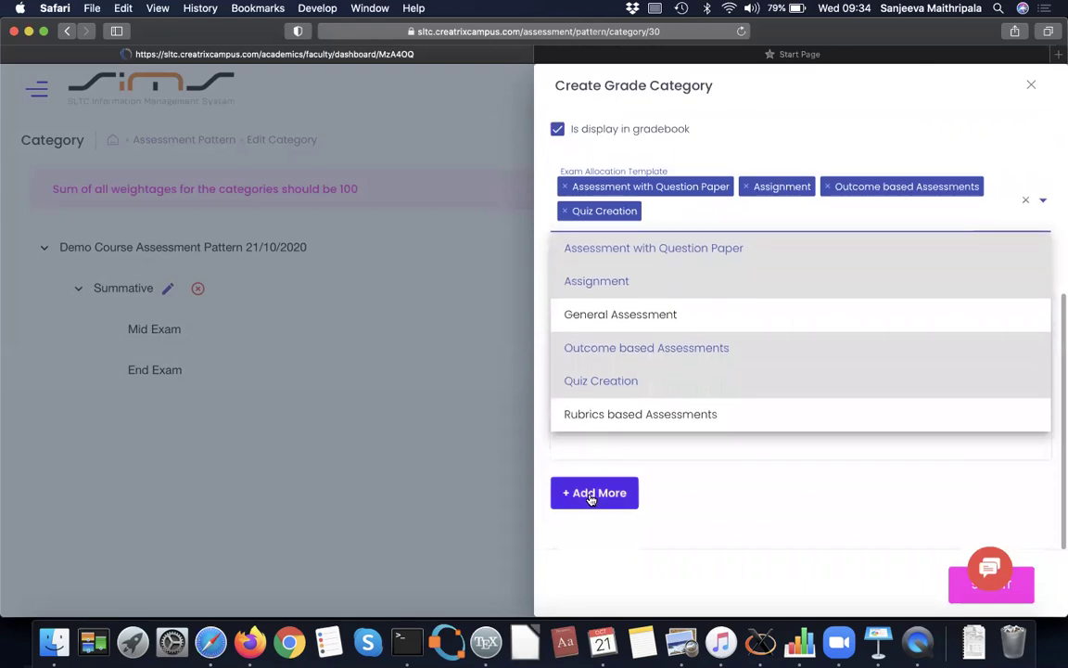
pyautogui.scroll(-1, 807, 565)
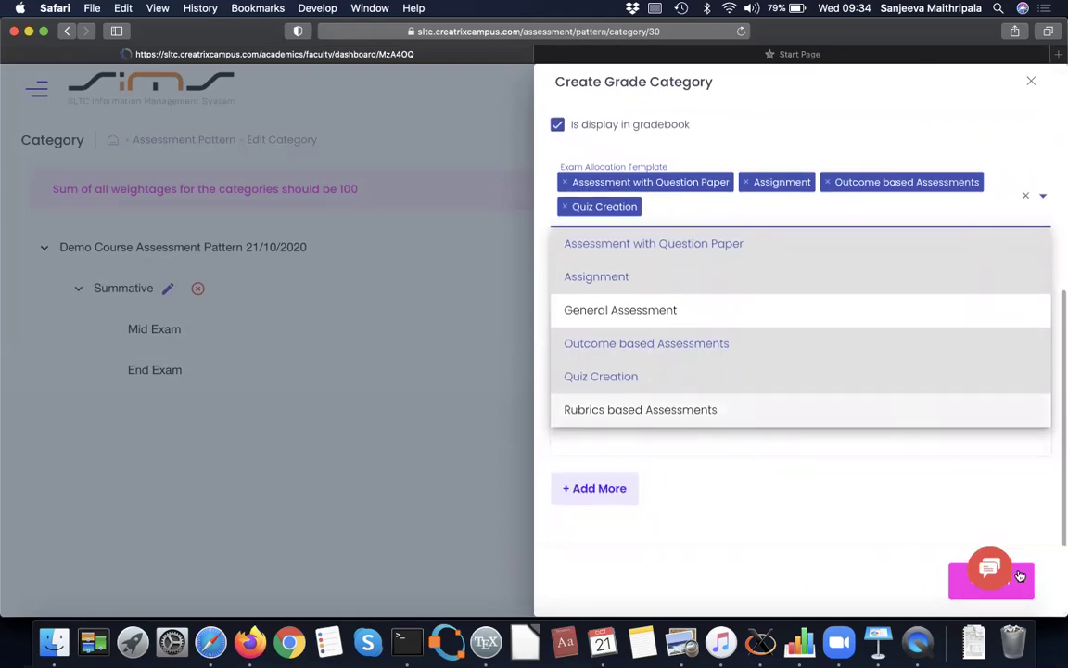
pyautogui.click(932, 492)
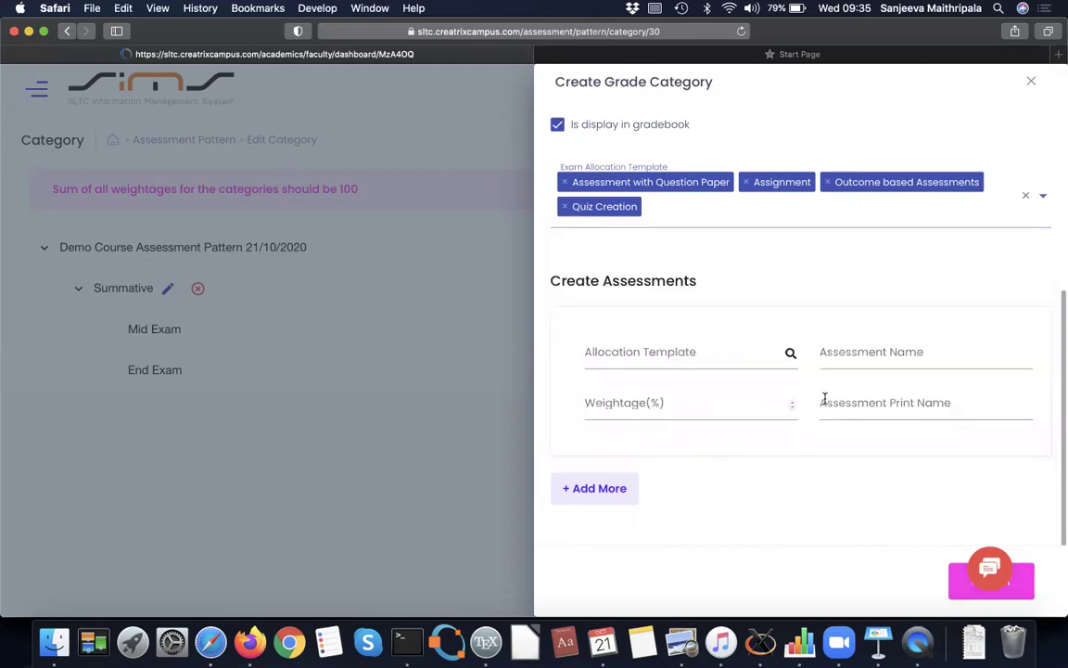
# Give the first Formative assessment the Assignment allocation template and name it "Assignment with internal question paper"
pyautogui.click(687, 349)
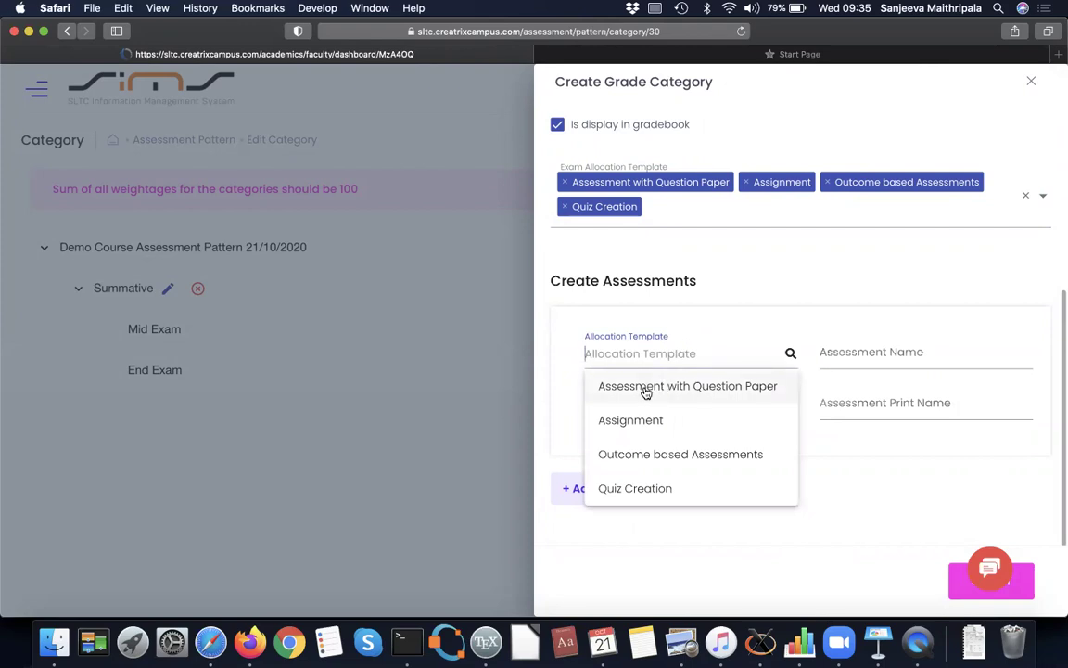
pyautogui.click(629, 422)
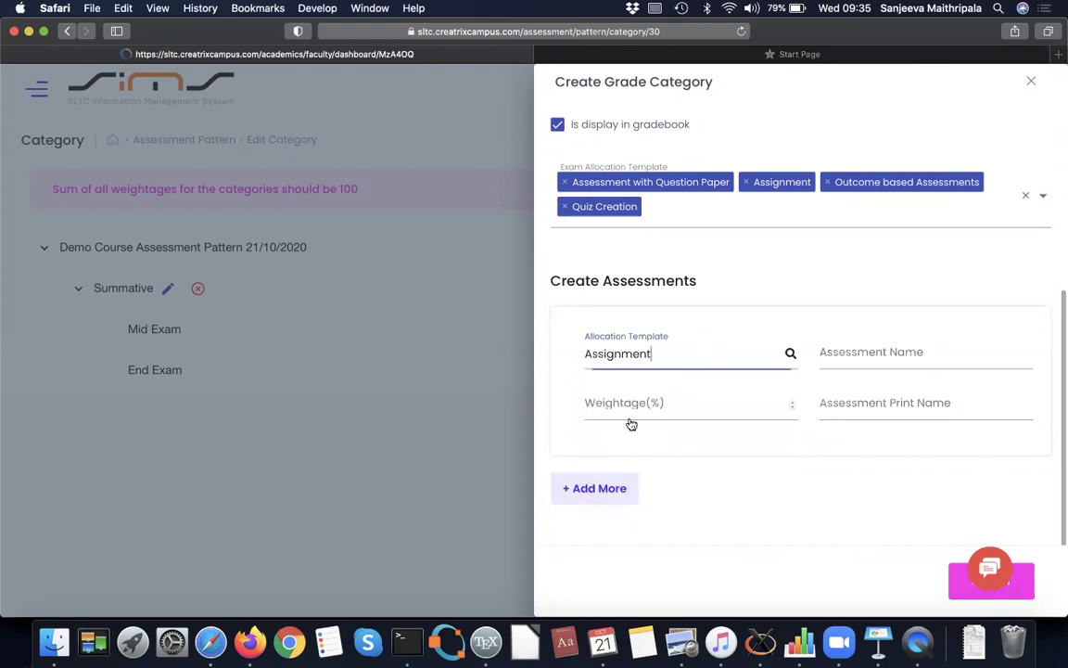
pyautogui.click(885, 356)
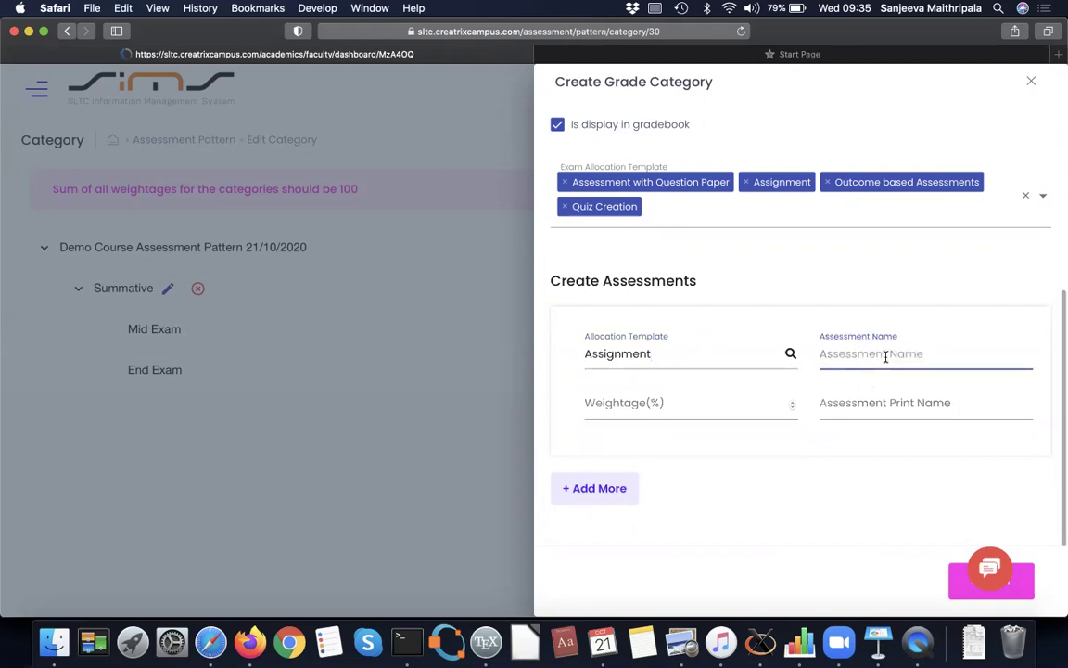
pyautogui.write('Assigme')
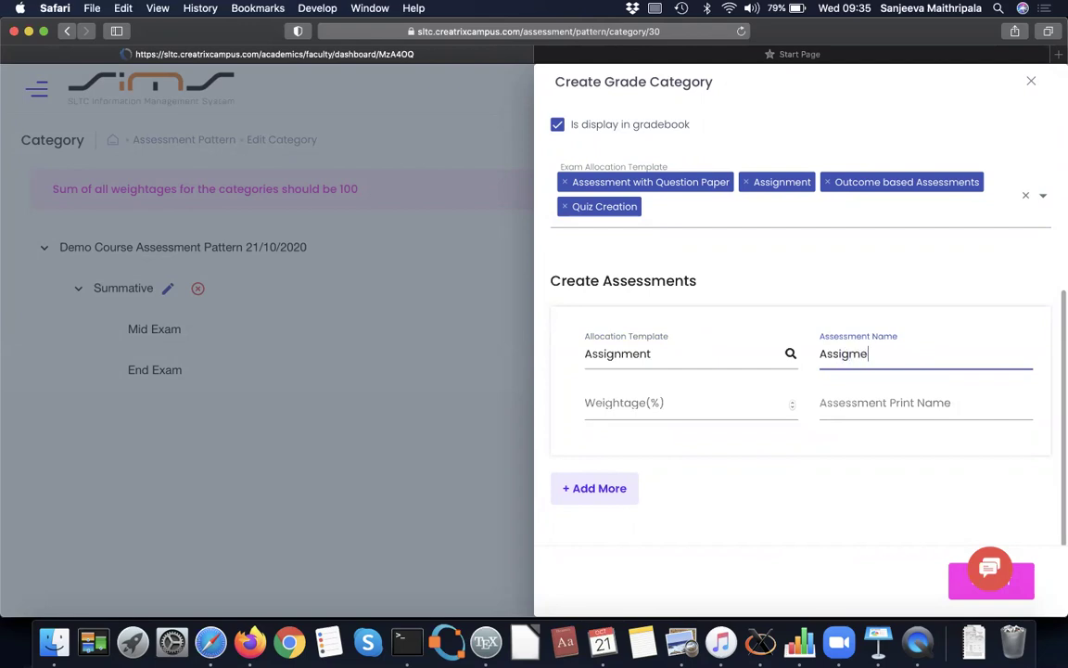
pyautogui.write('nt')
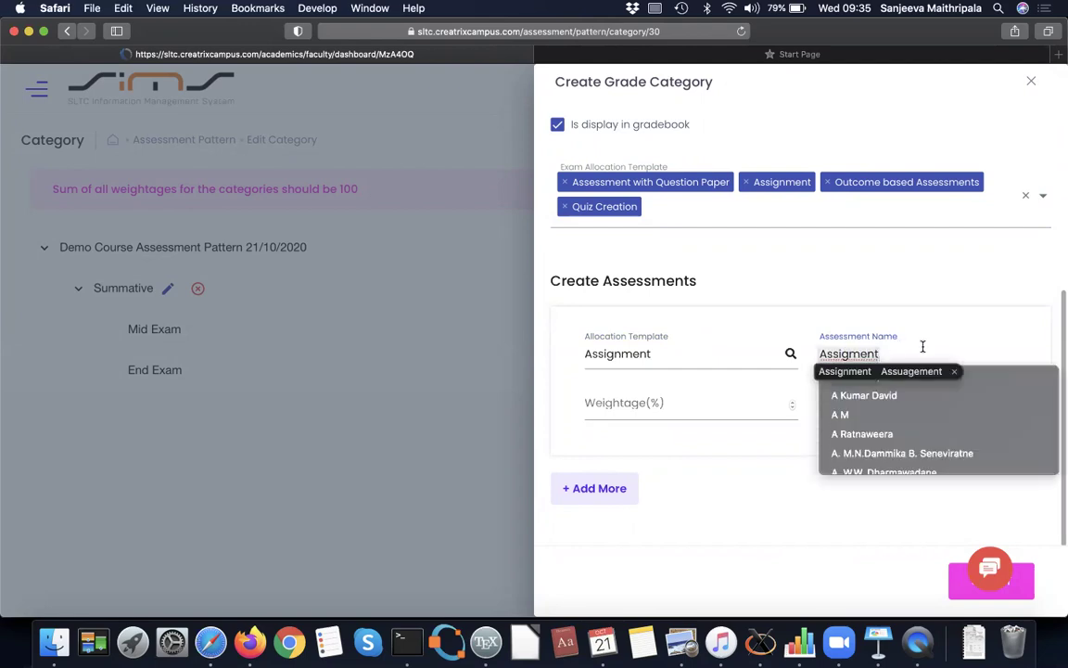
pyautogui.press('Escape')
pyautogui.click(858, 375)
pyautogui.write('with interna')
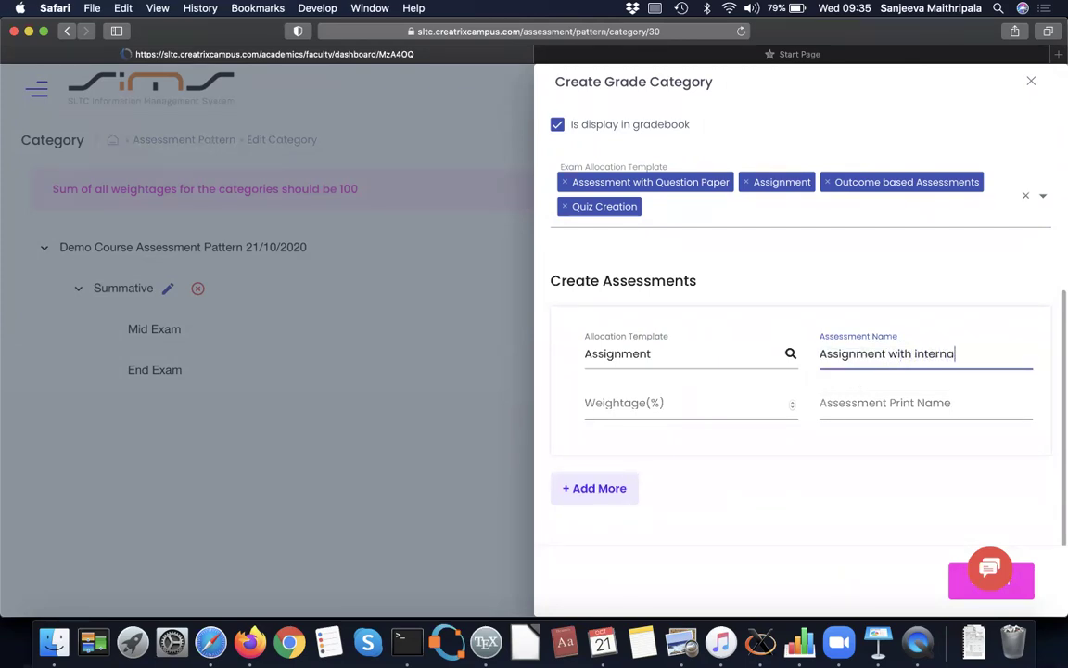
pyautogui.write('l question pap')
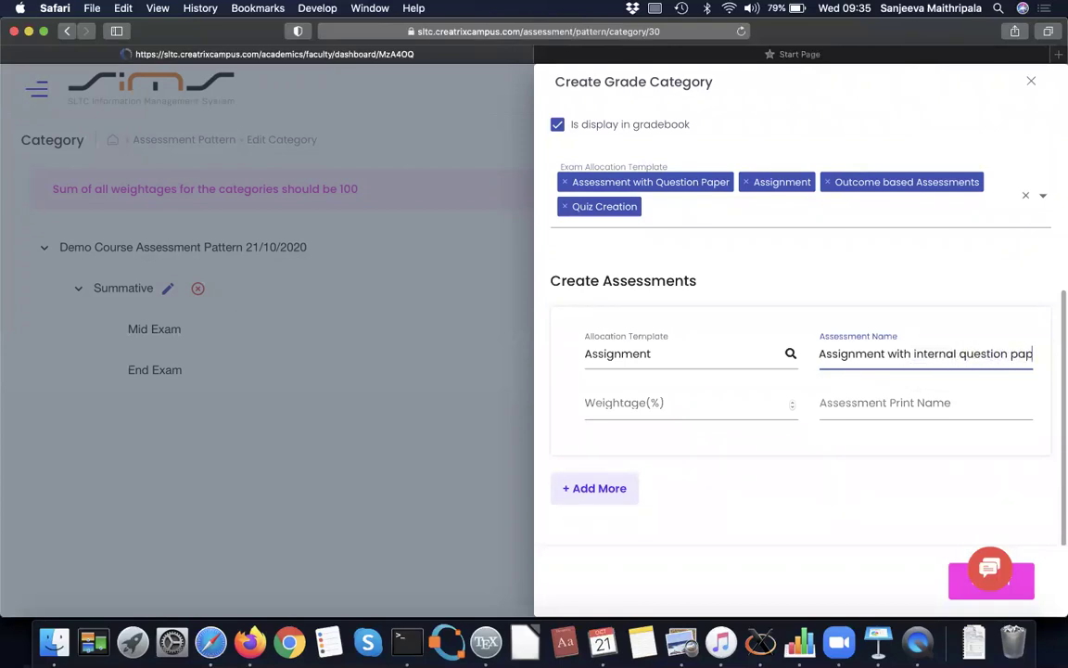
pyautogui.write('er')
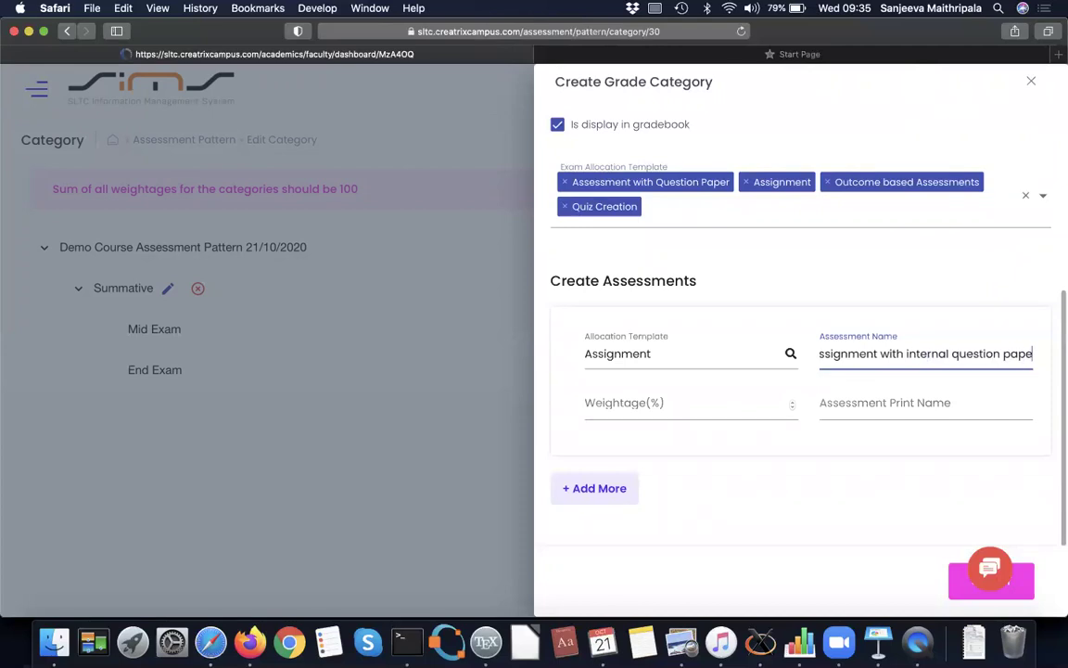
# Copy the first assessment's name into its print name and set its weightage to 25%
pyautogui.press('super+a')
pyautogui.press('super+c')
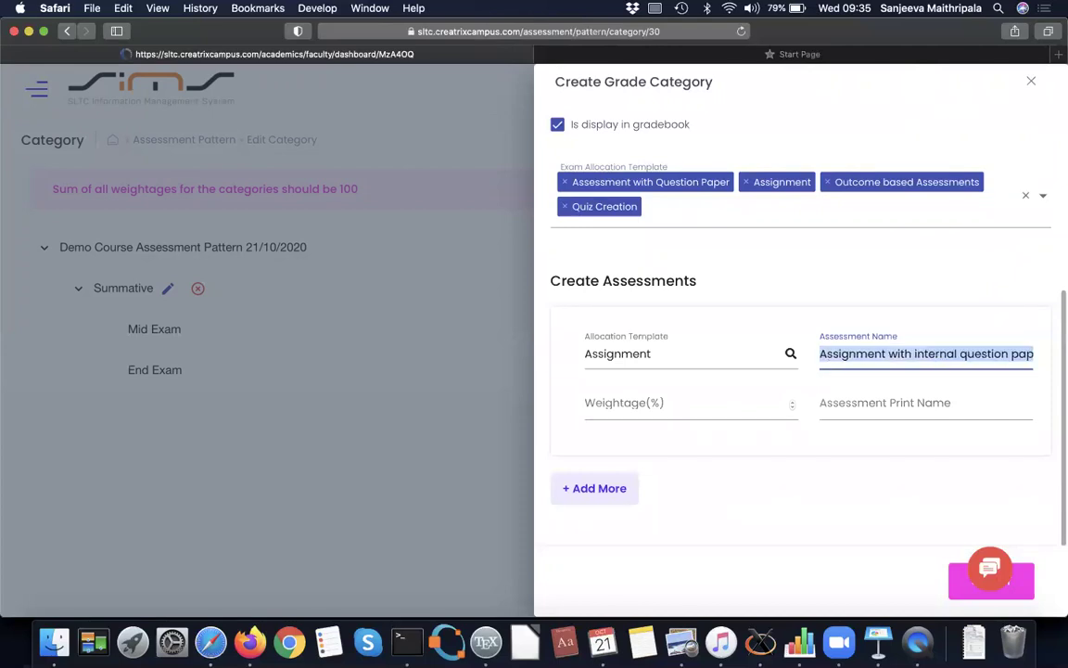
pyautogui.click(842, 406)
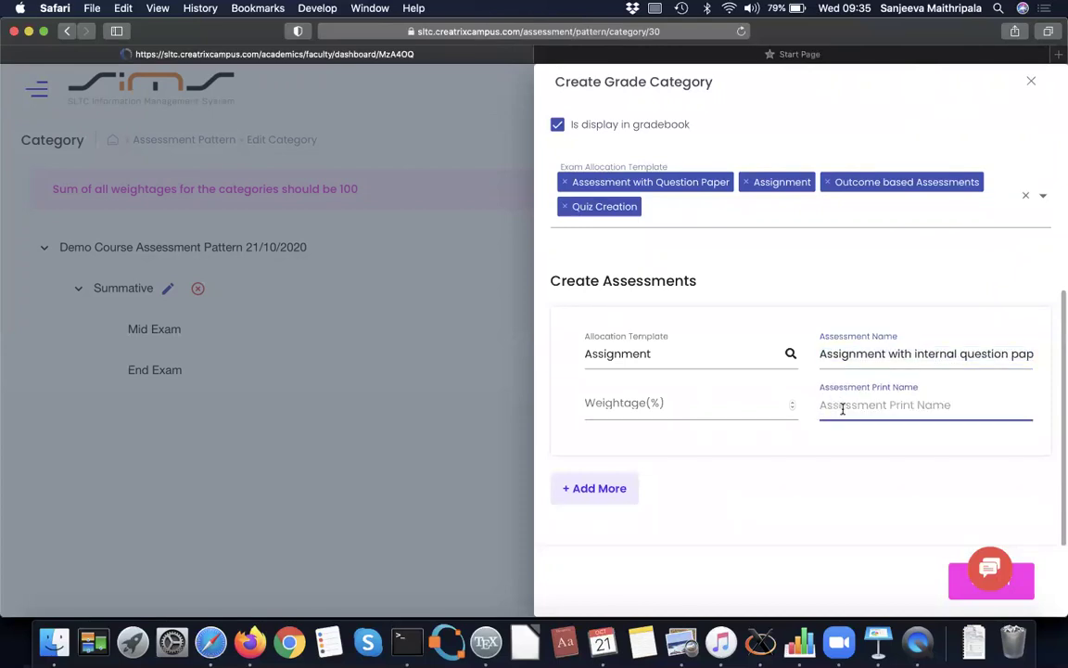
pyautogui.press('super+v')
pyautogui.click(645, 406)
pyautogui.write('25')
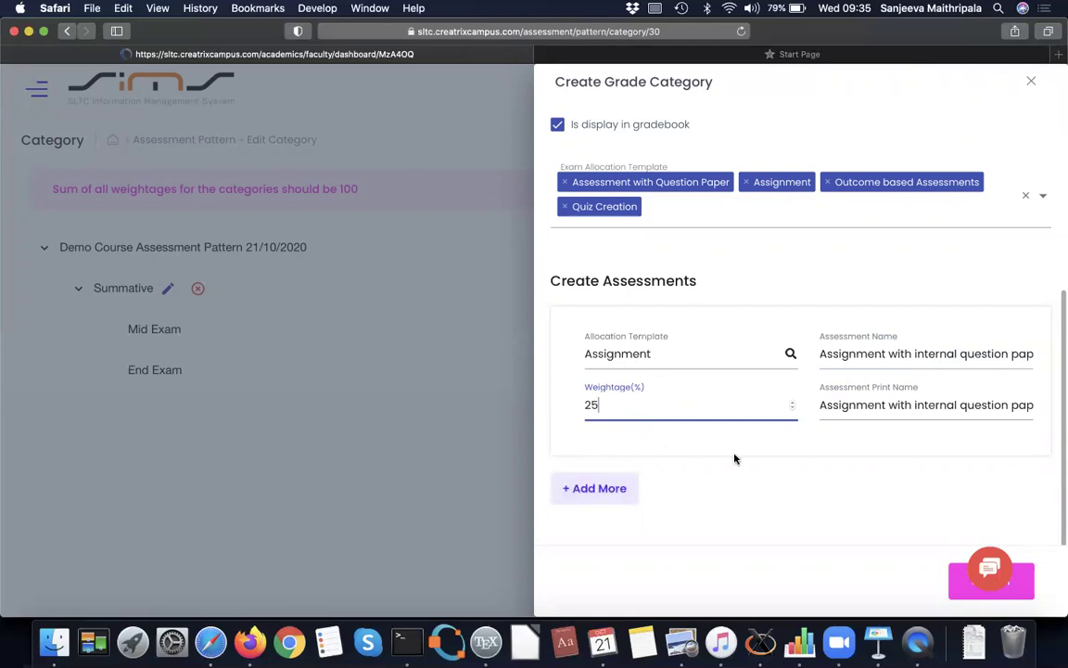
# Add a second assessment to the Formative category using the Assignment allocation template
pyautogui.scroll(-1, 649, 459)
pyautogui.click(579, 461)
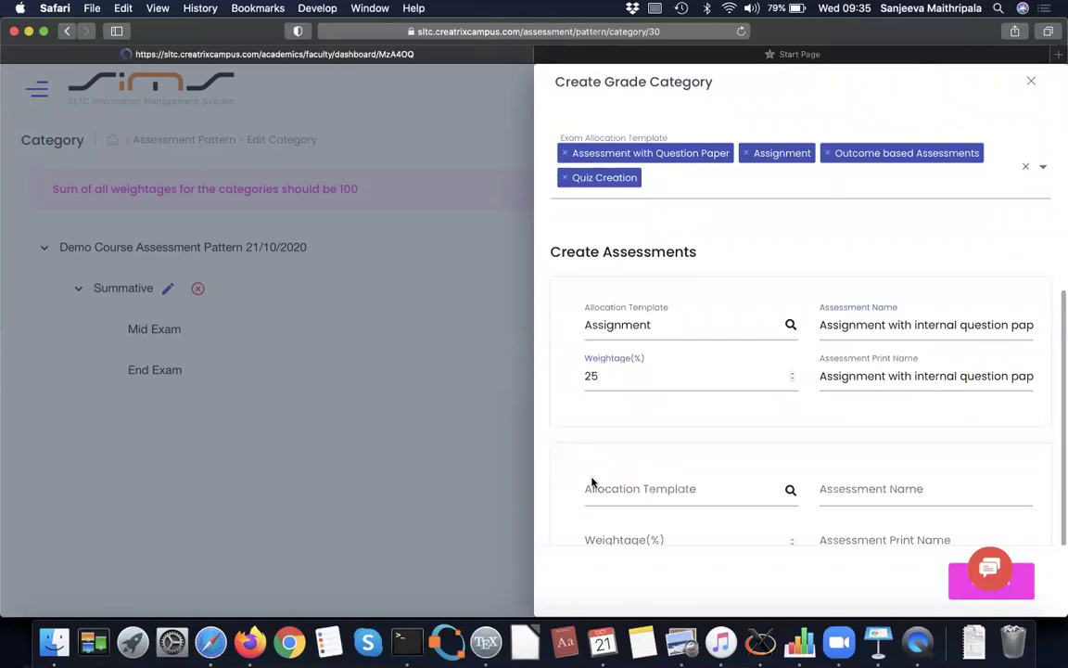
pyautogui.click(593, 489)
pyautogui.write('A')
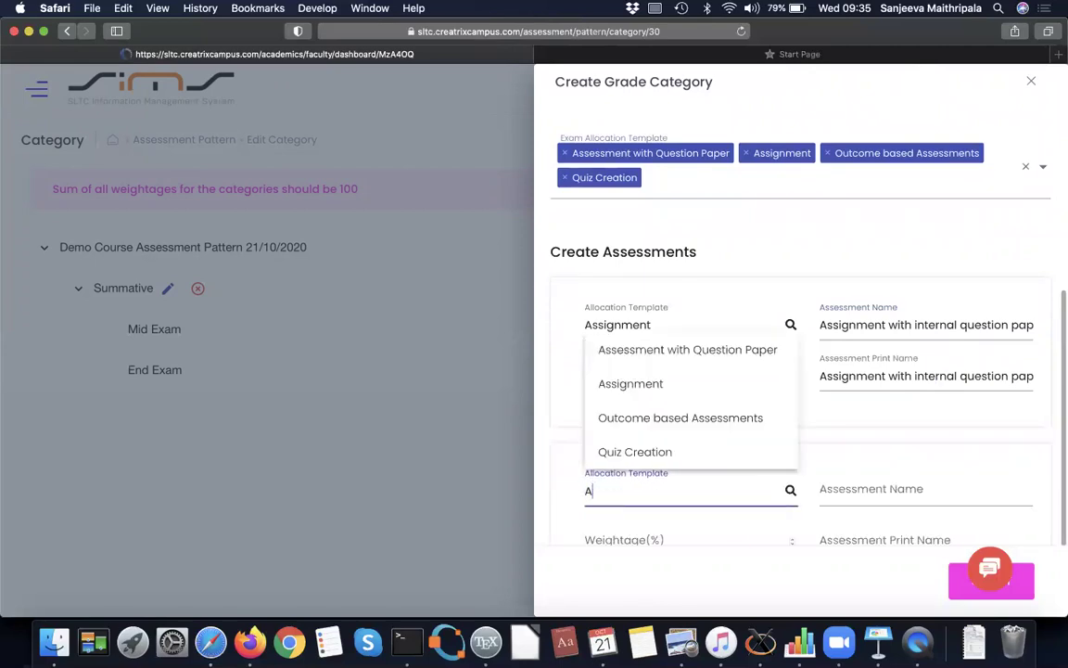
pyautogui.click(660, 386)
# Name the second assessment "Assignment with external question paper" by reusing the copied name and replacing "internal" with "external"
pyautogui.click(847, 483)
pyautogui.scroll(-1, 847, 483)
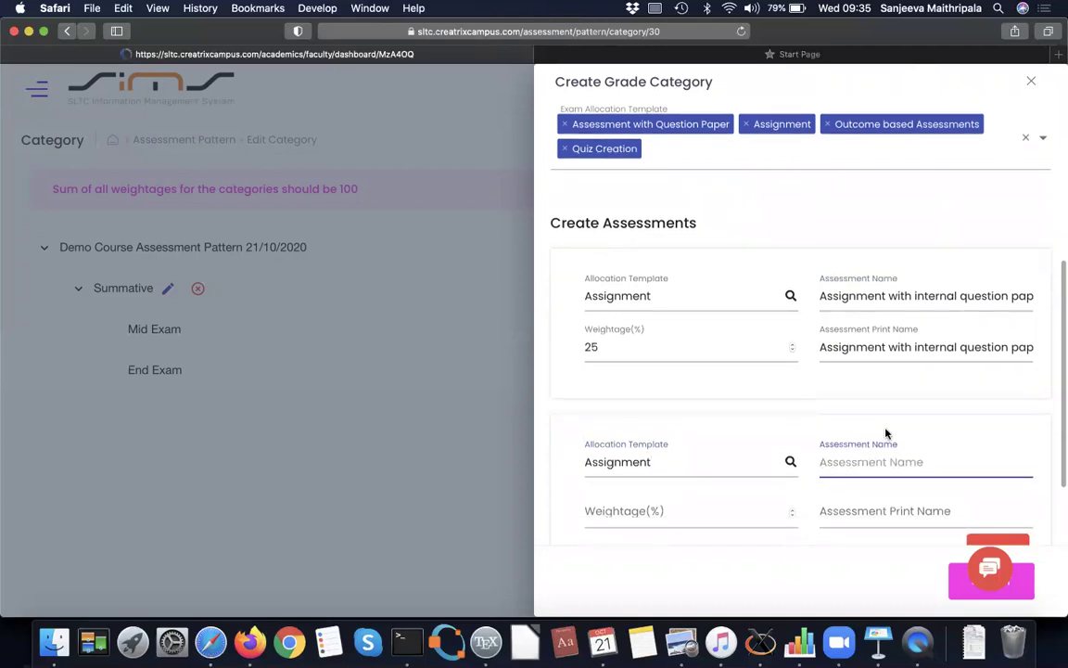
pyautogui.press('super+v')
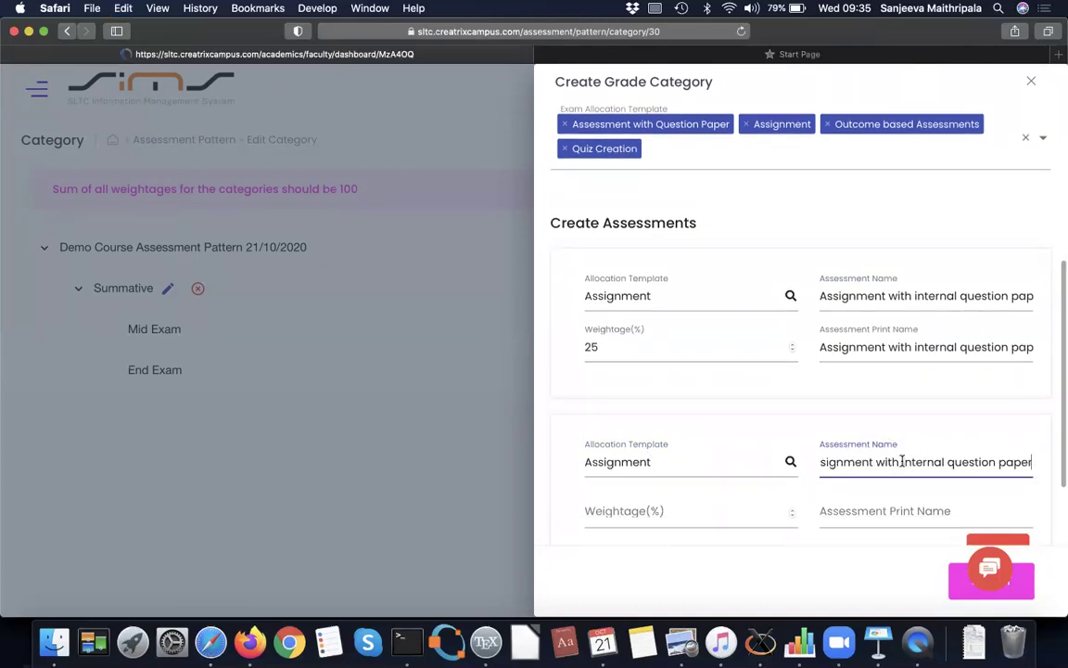
pyautogui.hotkey('alt', 'Left')
pyautogui.hotkey('alt', 'Left')
pyautogui.hotkey('alt', 'Left')
pyautogui.hotkey('shift', 'Right')
pyautogui.hotkey('shift', 'Right')
pyautogui.hotkey('shift', 'Right')
pyautogui.hotkey('shift', 'Right')
pyautogui.hotkey('shift', 'Right')
pyautogui.hotkey('shift', 'Right')
pyautogui.hotkey('shift', 'Right')
pyautogui.hotkey('shift', 'Right')
pyautogui.write('external')
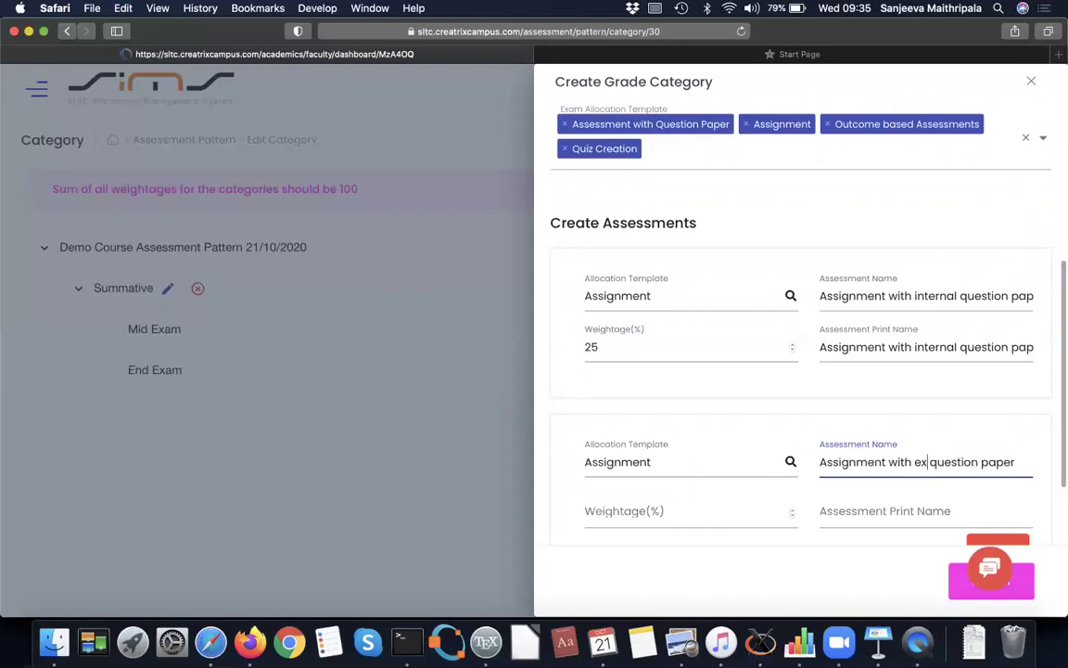
# Set the second assessment's weightage to 25% and its print name to "Assignment with external question paper"
pyautogui.scroll(-2, 870, 479)
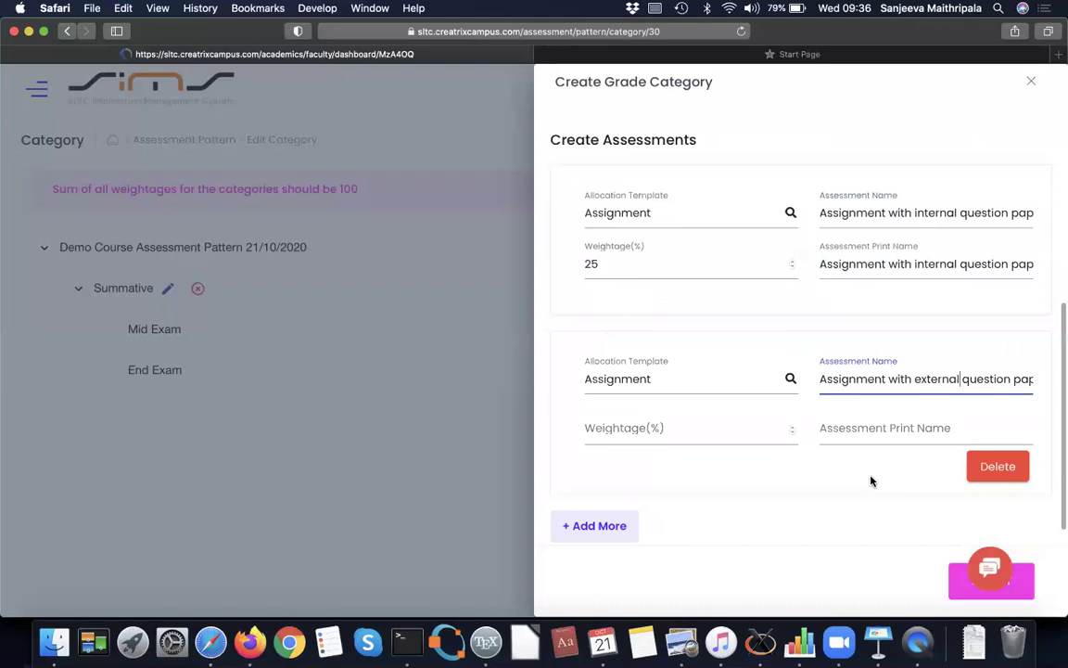
pyautogui.click(626, 443)
pyautogui.write('25')
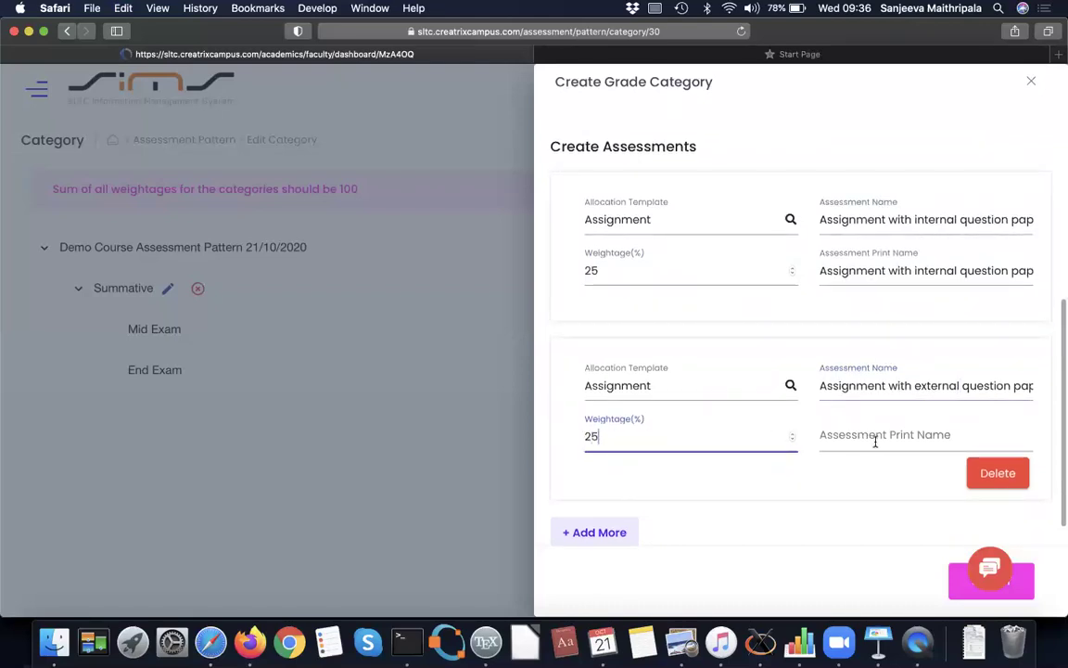
pyautogui.click(876, 436)
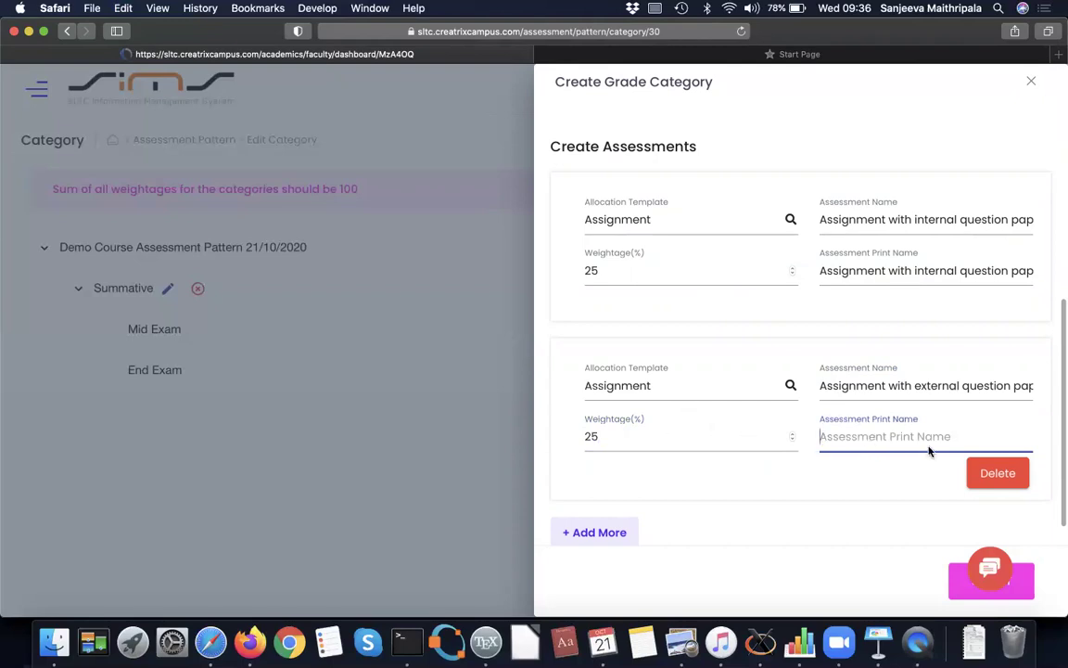
pyautogui.press('super+v')
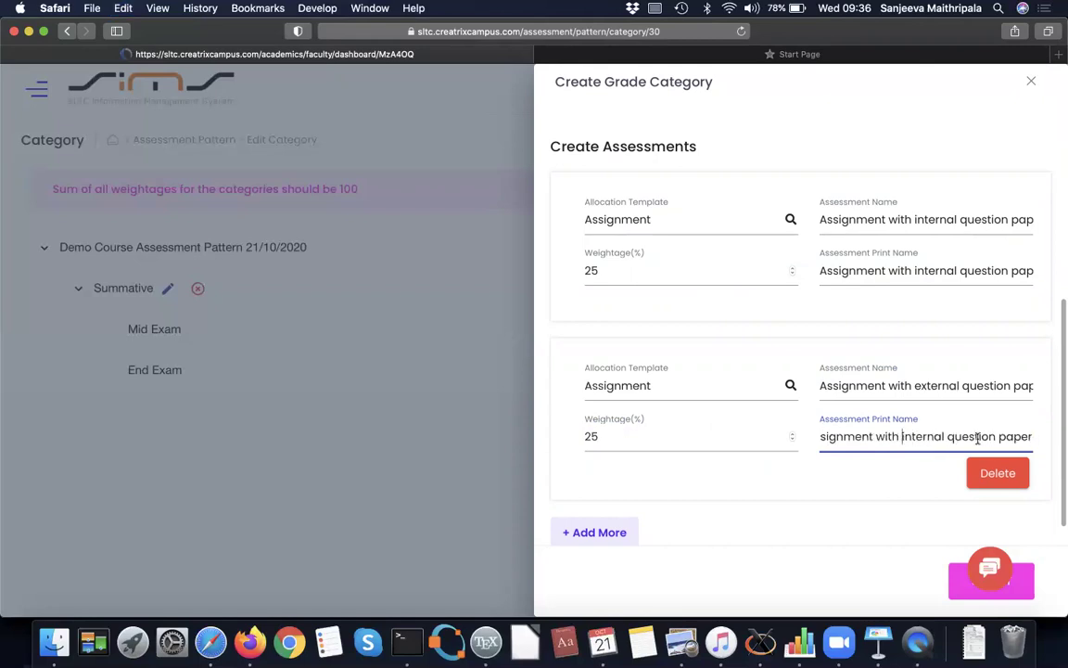
pyautogui.doubleClick(944, 439)
pyautogui.write('external')
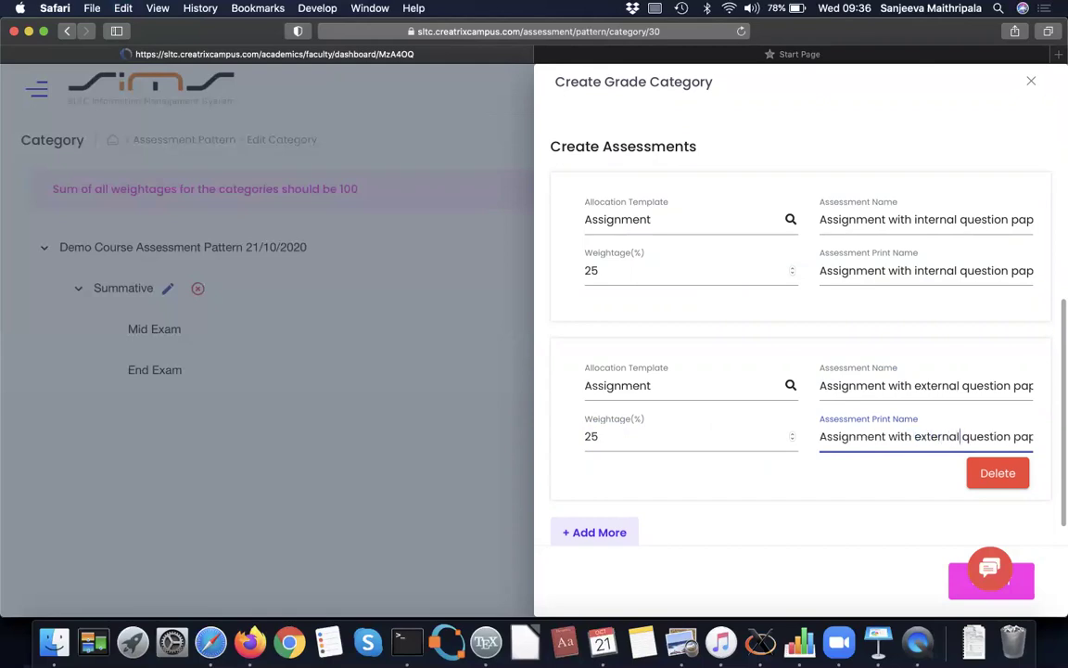
# Add a third assessment to the Formative category using the Assignment allocation template
pyautogui.click(596, 531)
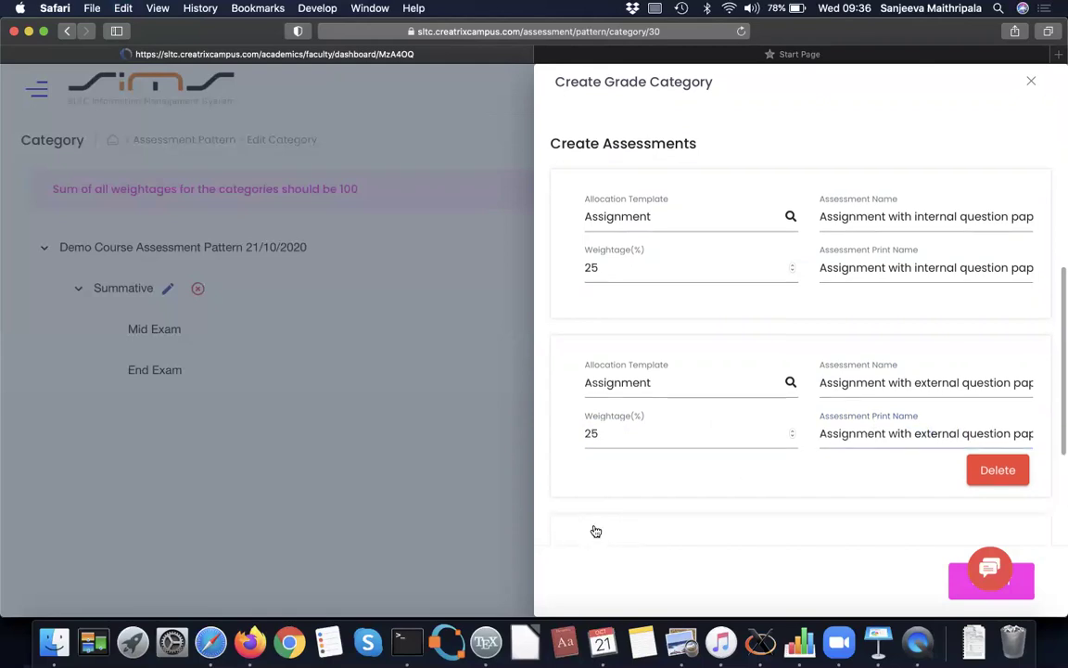
pyautogui.scroll(-3, 601, 519)
pyautogui.click(656, 448)
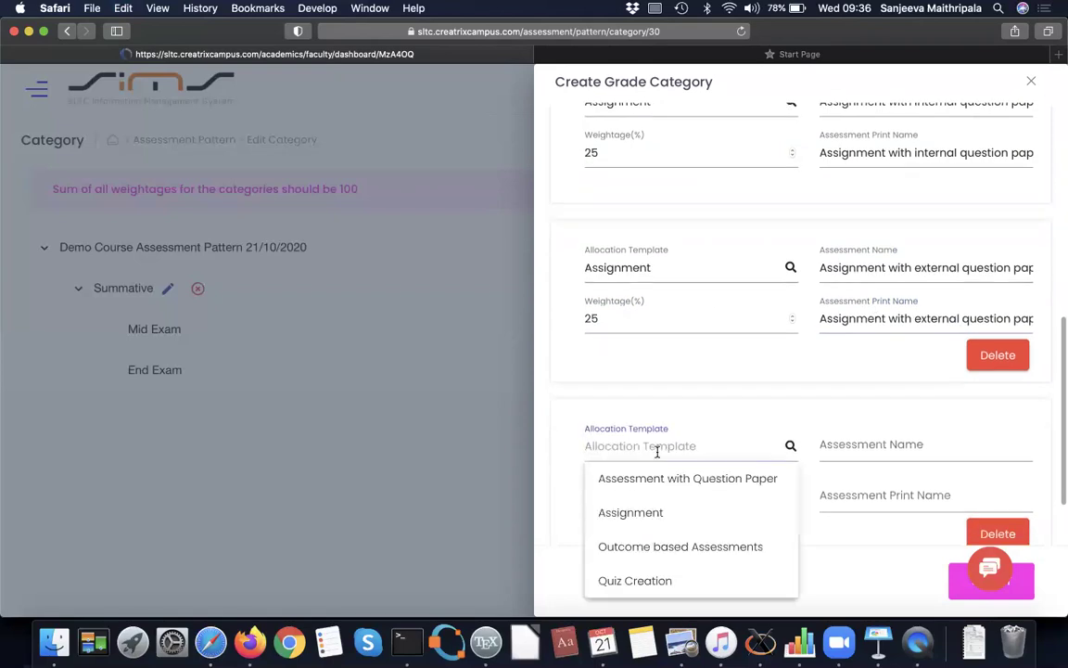
pyautogui.click(627, 514)
# Name the third assessment "Assignment administered externally"
pyautogui.click(850, 447)
pyautogui.write('Assignment')
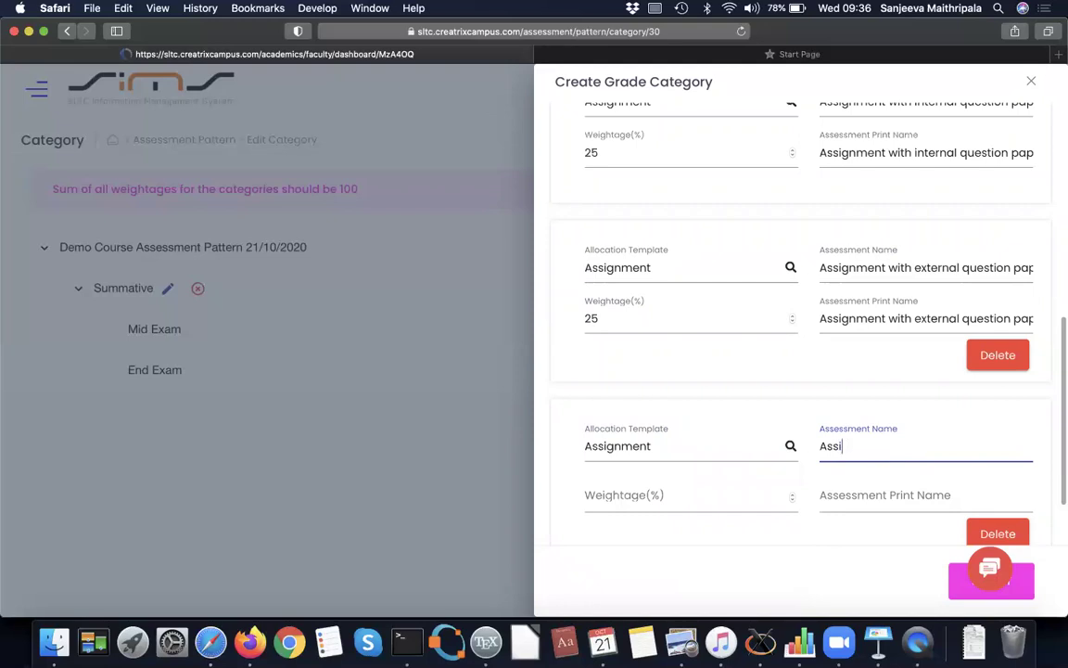
pyautogui.press('BackSpace')
pyautogui.press('BackSpace')
pyautogui.press('BackSpace')
pyautogui.press('BackSpace')
pyautogui.press('BackSpace')
pyautogui.press('super+v')
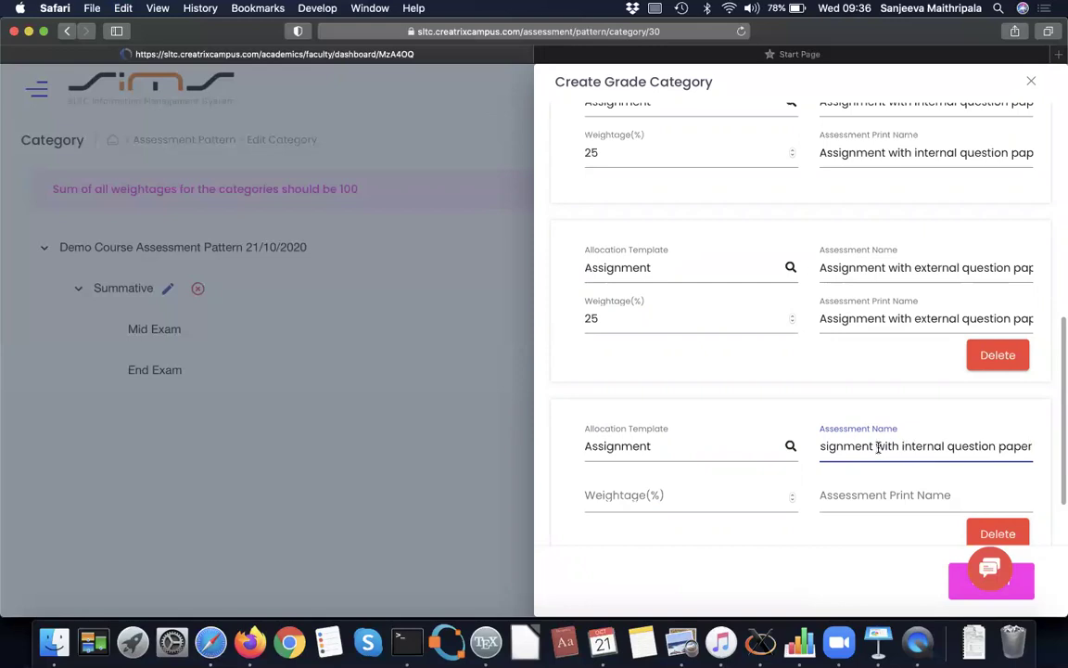
pyautogui.moveTo(877, 445); pyautogui.dragTo(1032, 446)
pyautogui.write('ad')
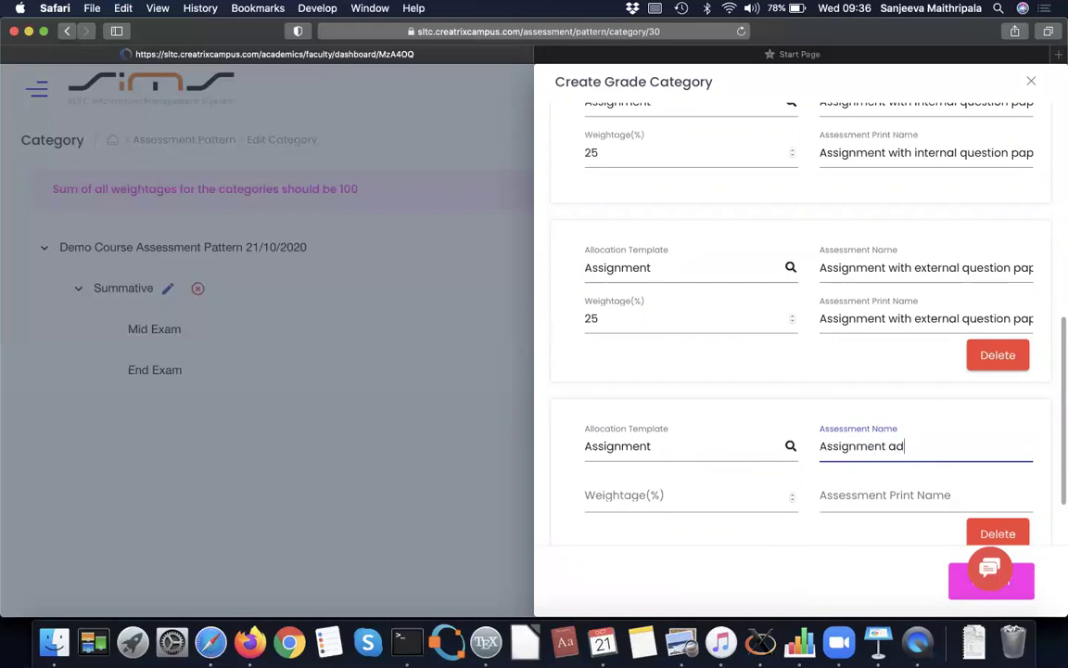
pyautogui.write('ministered externally')
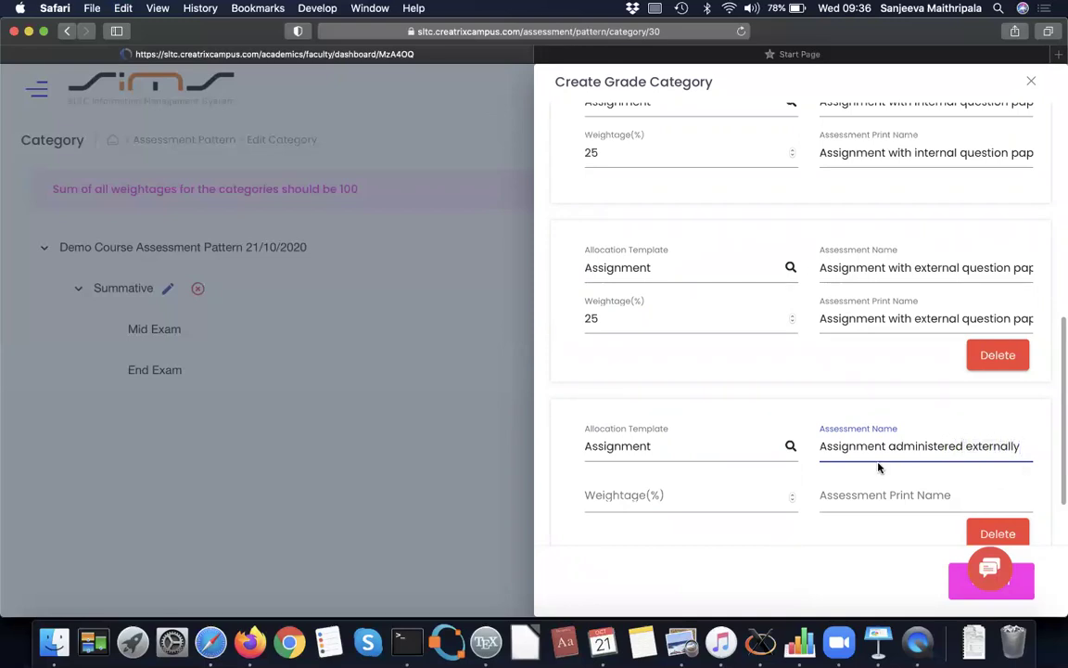
# Copy the third assessment's name into its print name and set its weightage to 25%
pyautogui.press('super+a')
pyautogui.press('super+c')
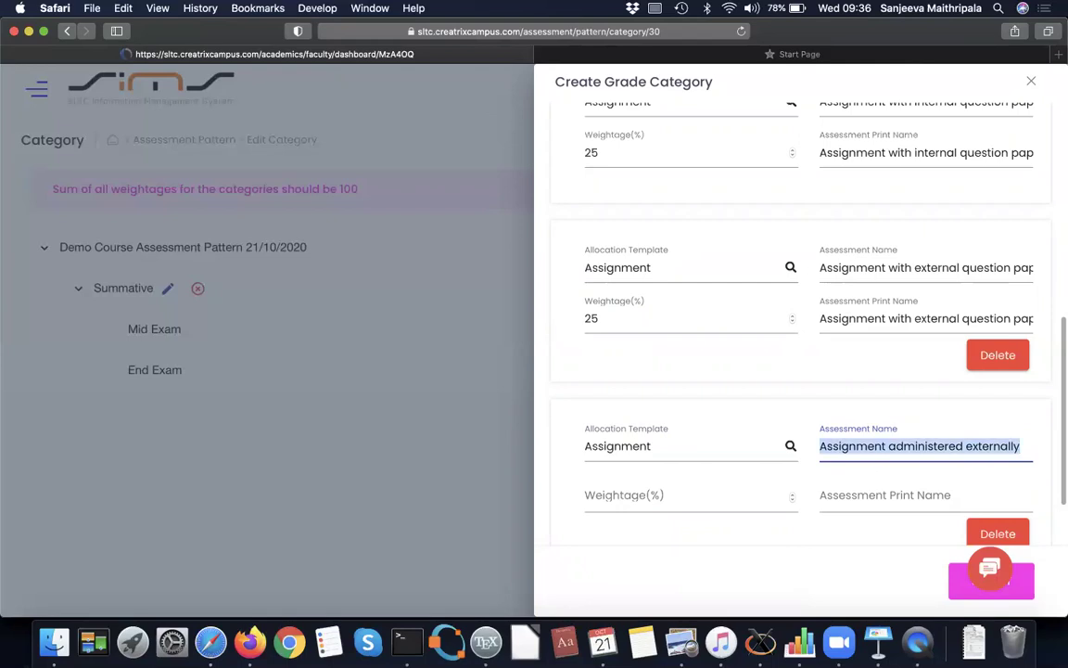
pyautogui.click(870, 501)
pyautogui.press('super+v')
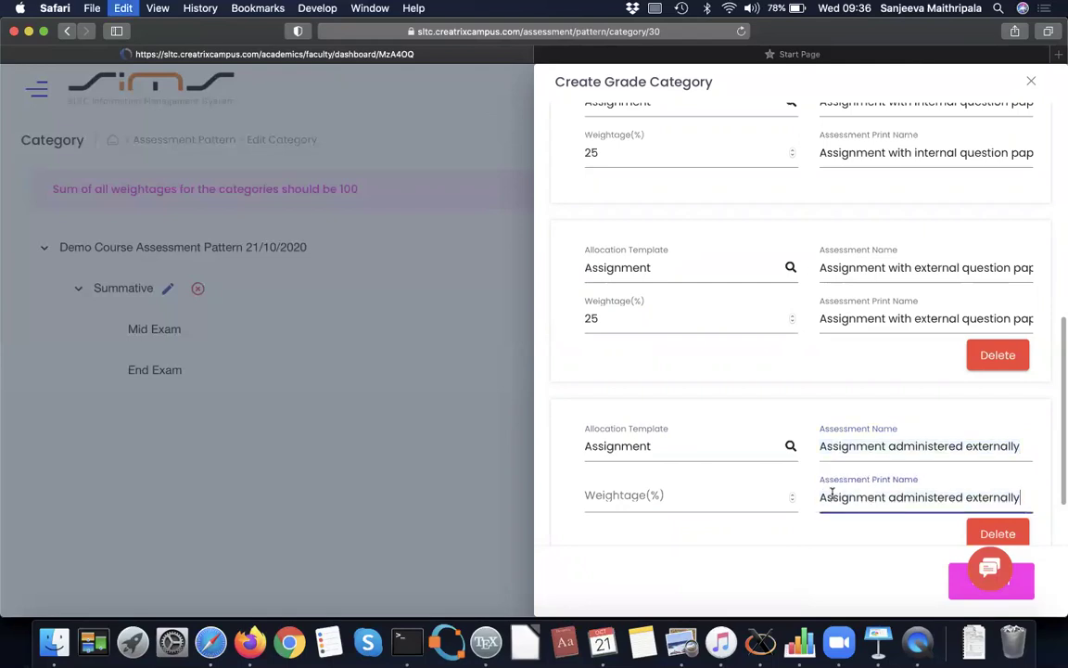
pyautogui.click(690, 499)
pyautogui.write('25')
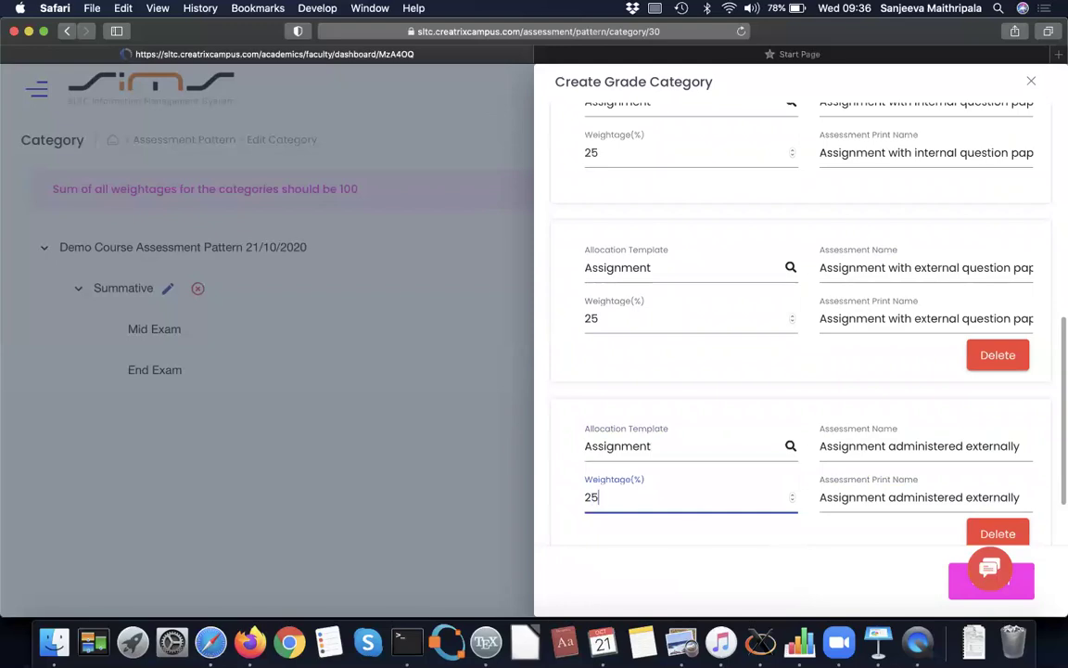
# Add a fourth assessment to the Formative category using the Quiz Creation allocation template
pyautogui.scroll(-1, 690, 499)
pyautogui.scroll(-2, 801, 352)
pyautogui.scroll(5, 801, 353)
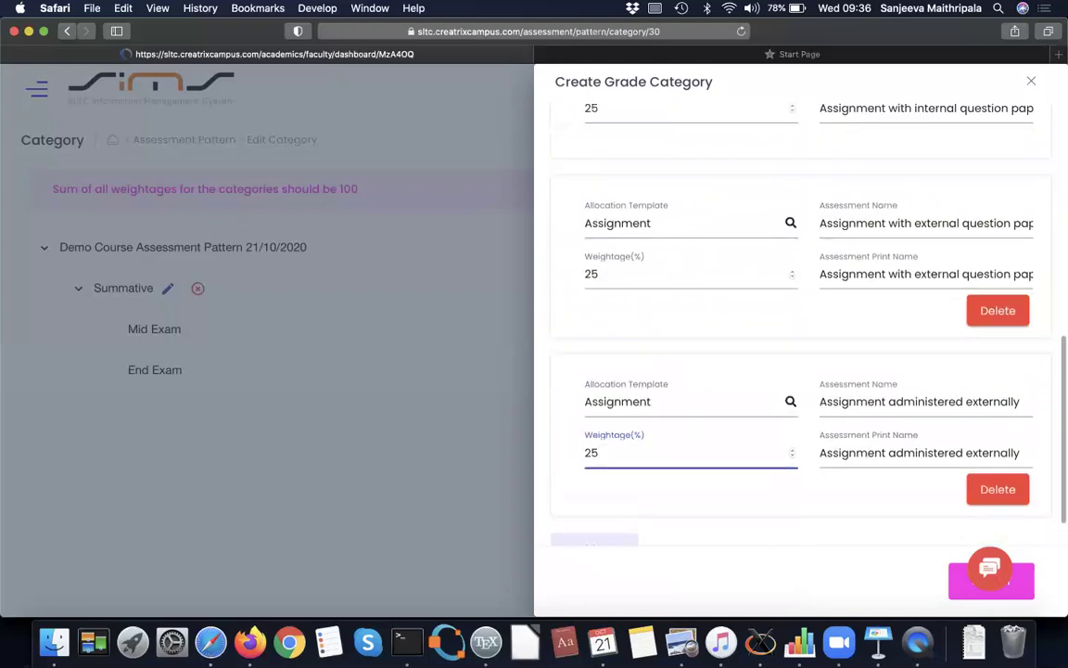
pyautogui.scroll(-5, 801, 352)
pyautogui.scroll(-1, 743, 503)
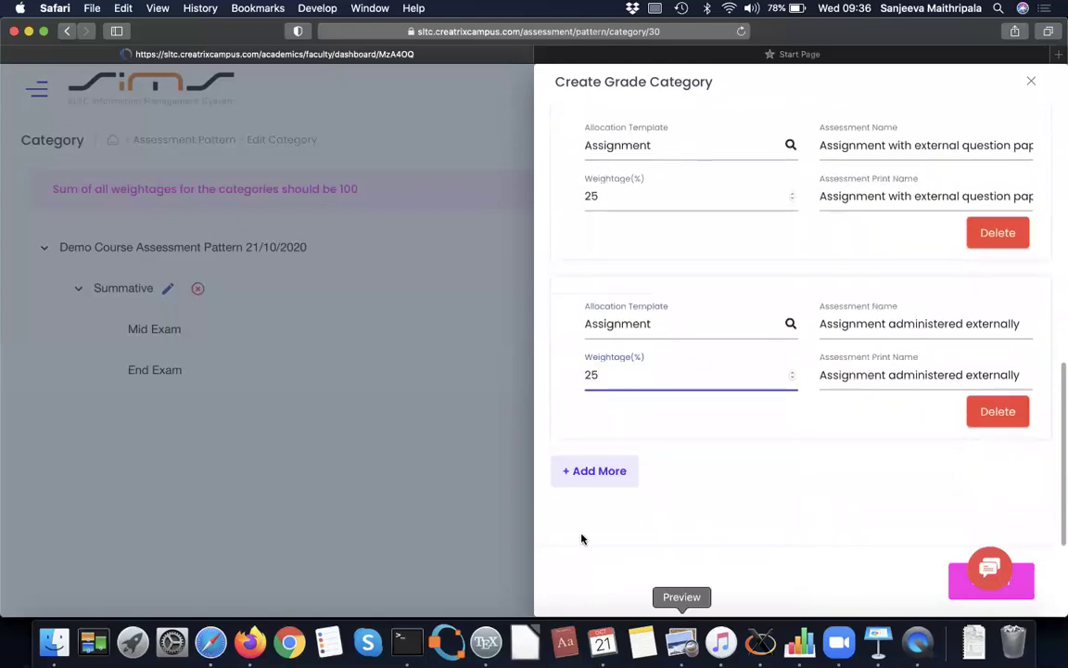
pyautogui.click(603, 473)
pyautogui.click(602, 499)
pyautogui.scroll(-1, 602, 497)
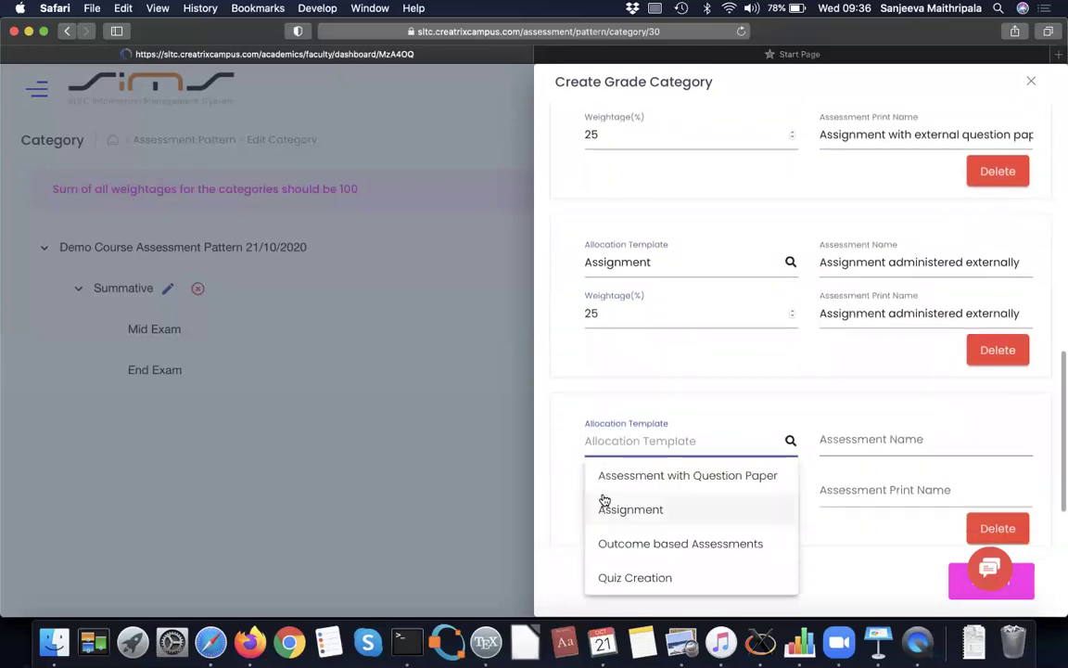
pyautogui.click(634, 578)
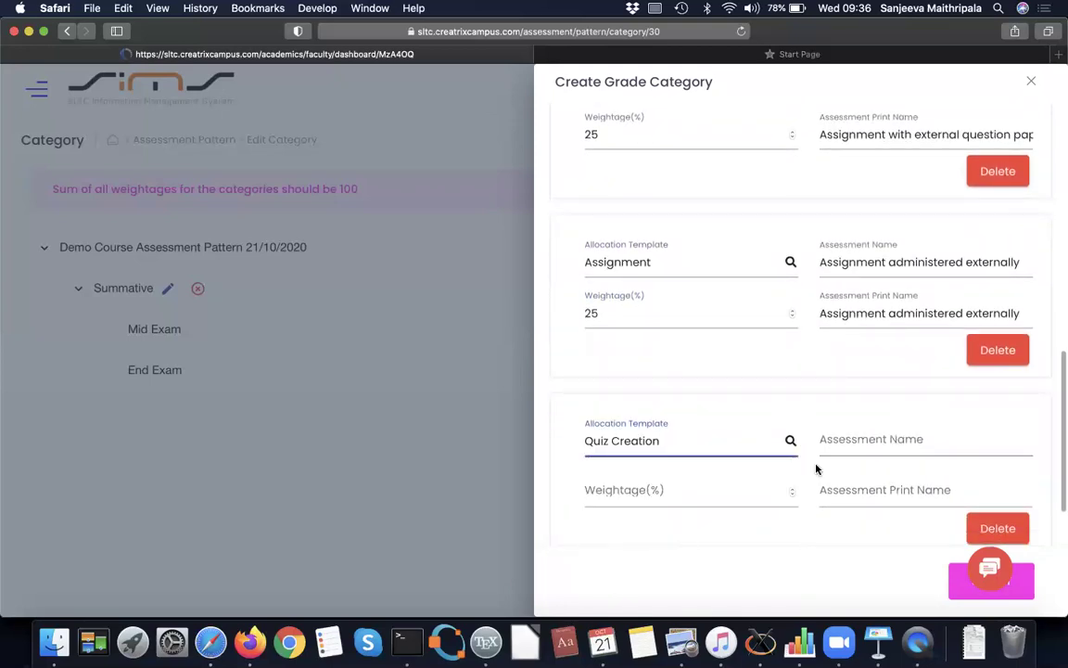
# Name the fourth assessment "Quiz" and set its weightage to 25%
pyautogui.click(851, 439)
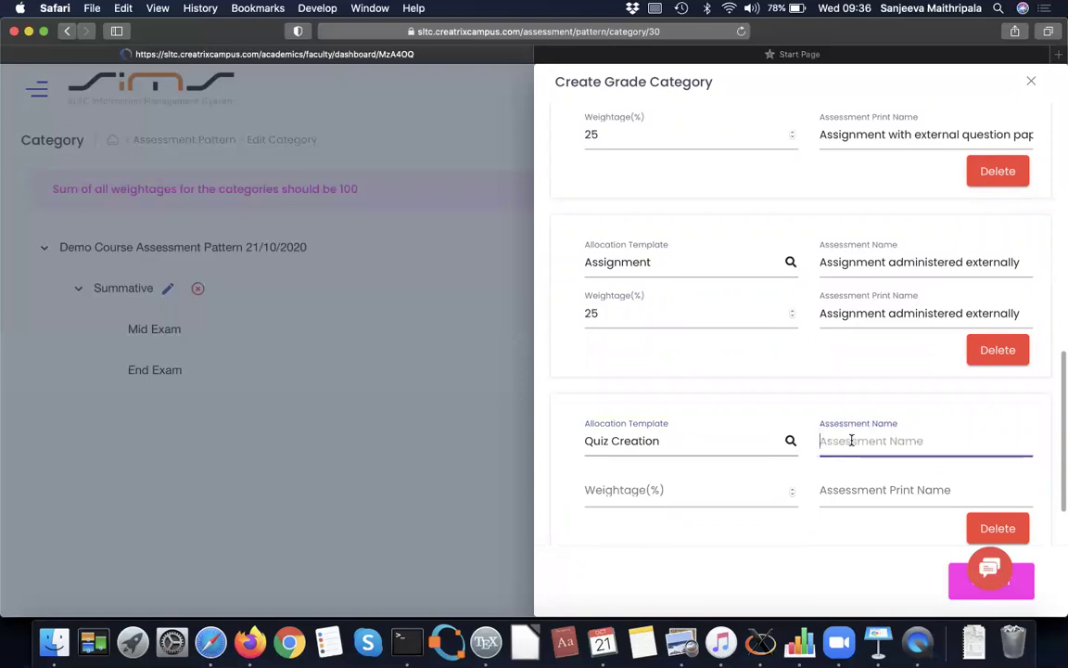
pyautogui.scroll(-1, 851, 440)
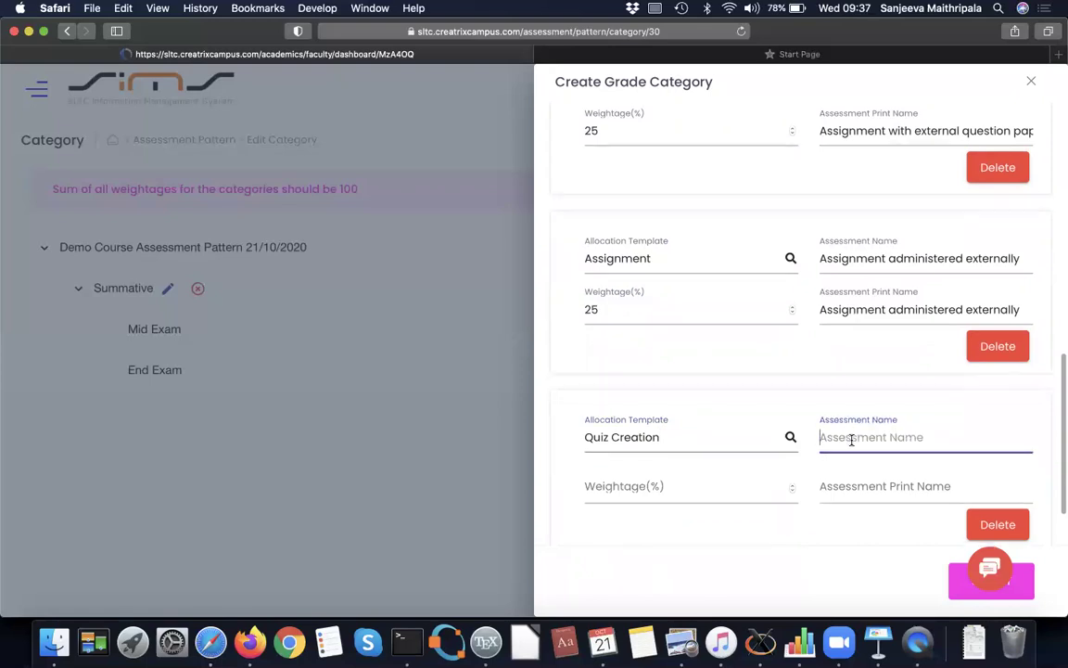
pyautogui.write('Quiz')
pyautogui.click(711, 489)
pyautogui.write('25')
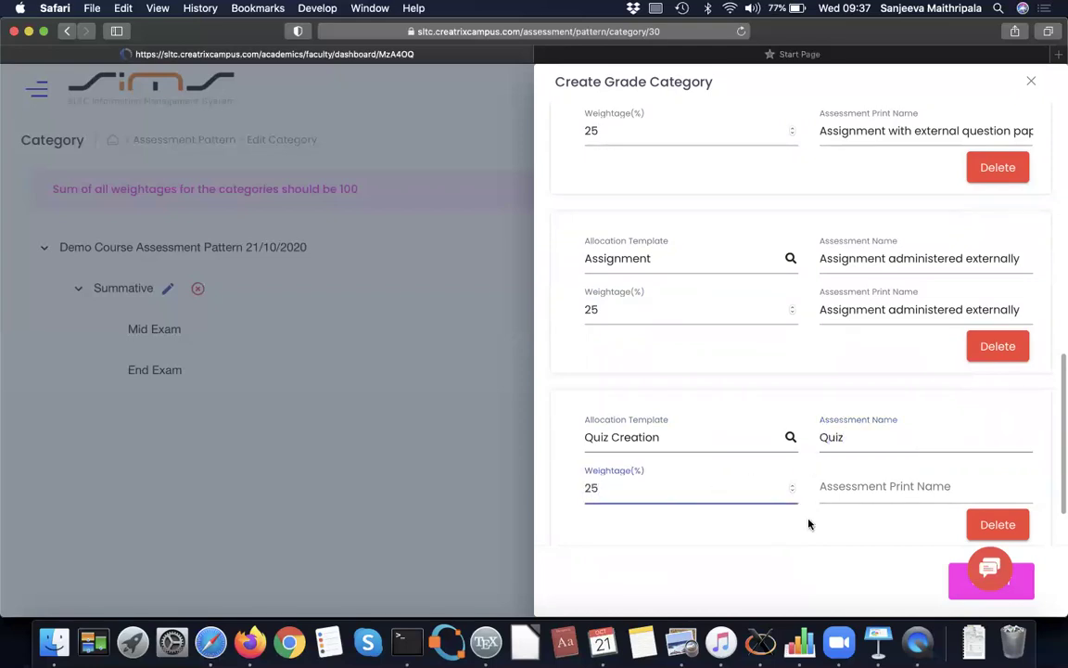
# Set the fourth assessment's print name to "Quiz" and submit the Formative grade category
pyautogui.click(883, 483)
pyautogui.write('Quiz')
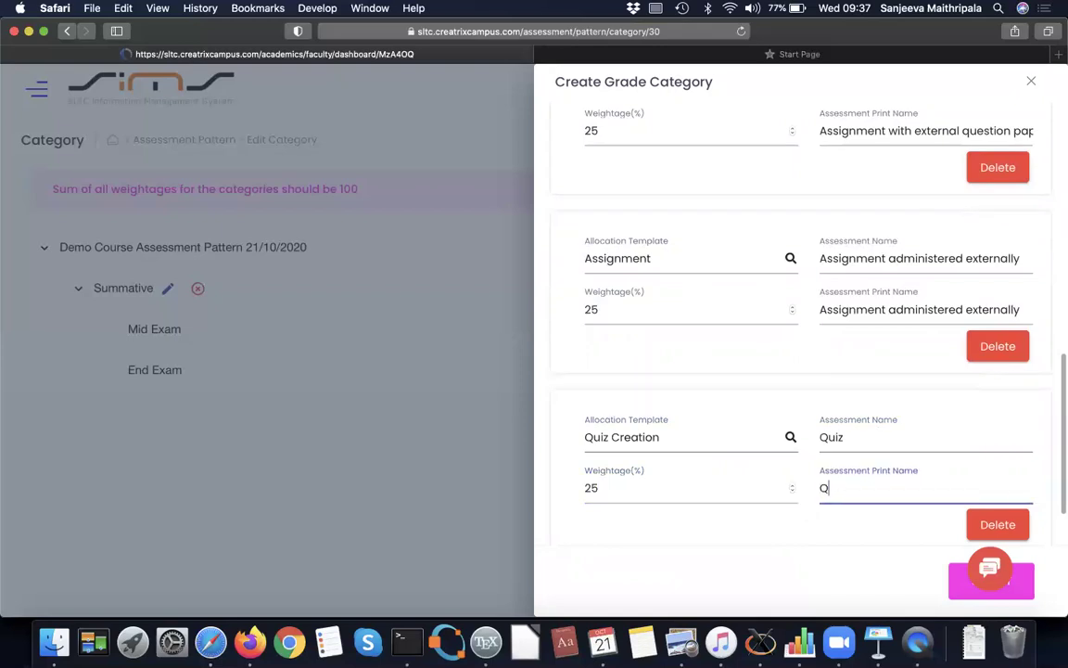
pyautogui.click(1028, 598)
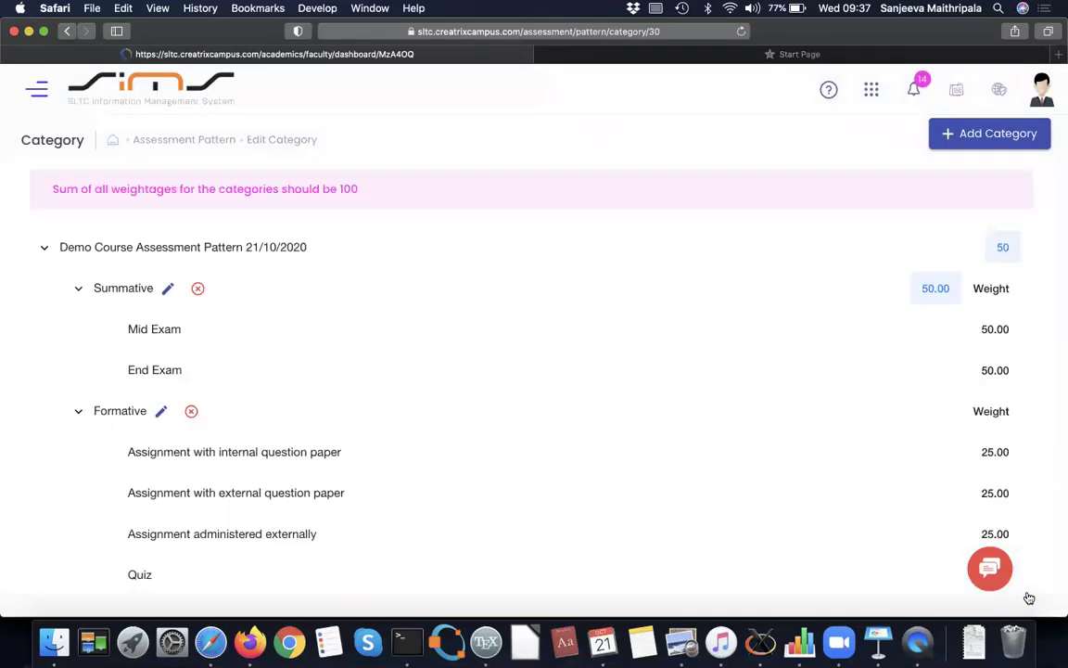
# Edit the Formative category to set its overall weightage to 50 and submit the change
pyautogui.scroll(-1, 927, 508)
pyautogui.scroll(1, 925, 509)
pyautogui.click(161, 410)
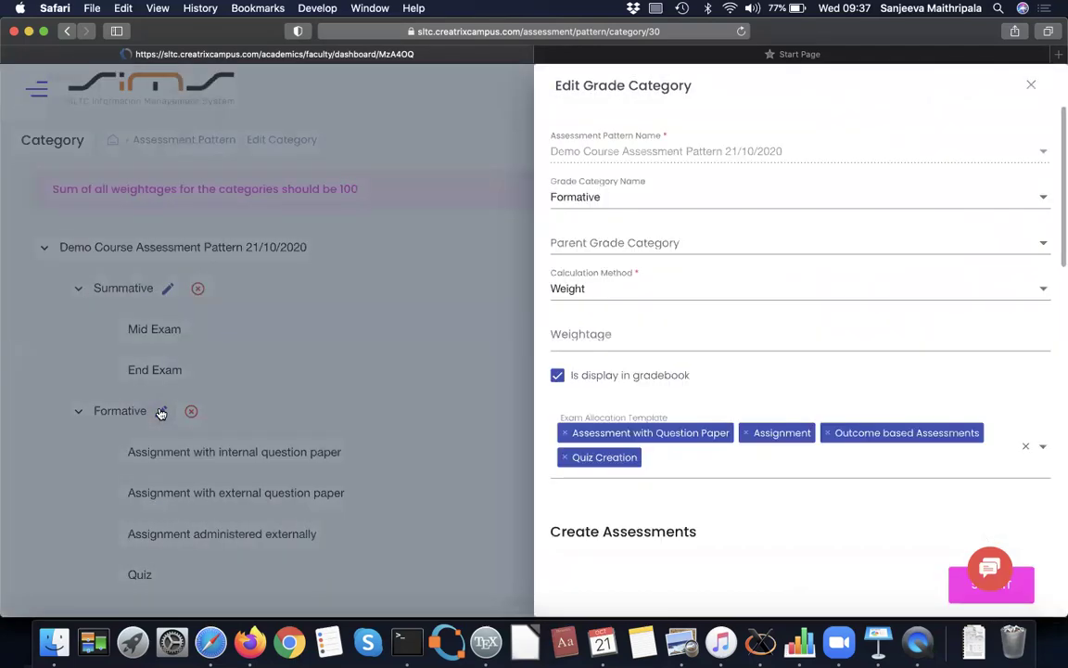
pyautogui.click(596, 335)
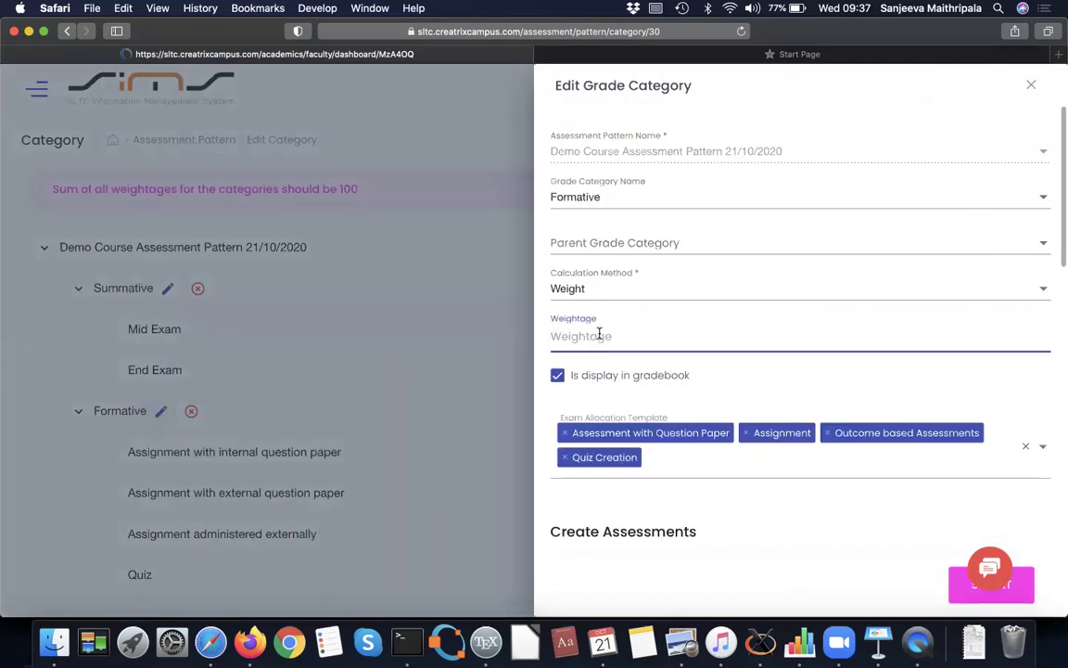
pyautogui.write('50')
pyautogui.scroll(-10, 811, 455)
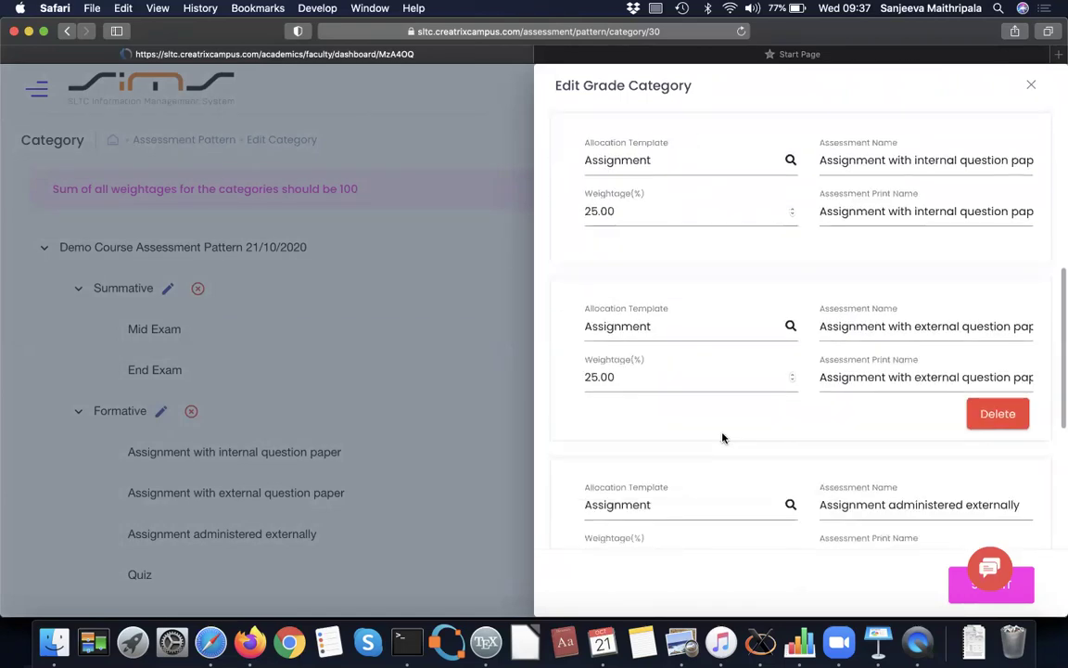
pyautogui.scroll(8, 706, 347)
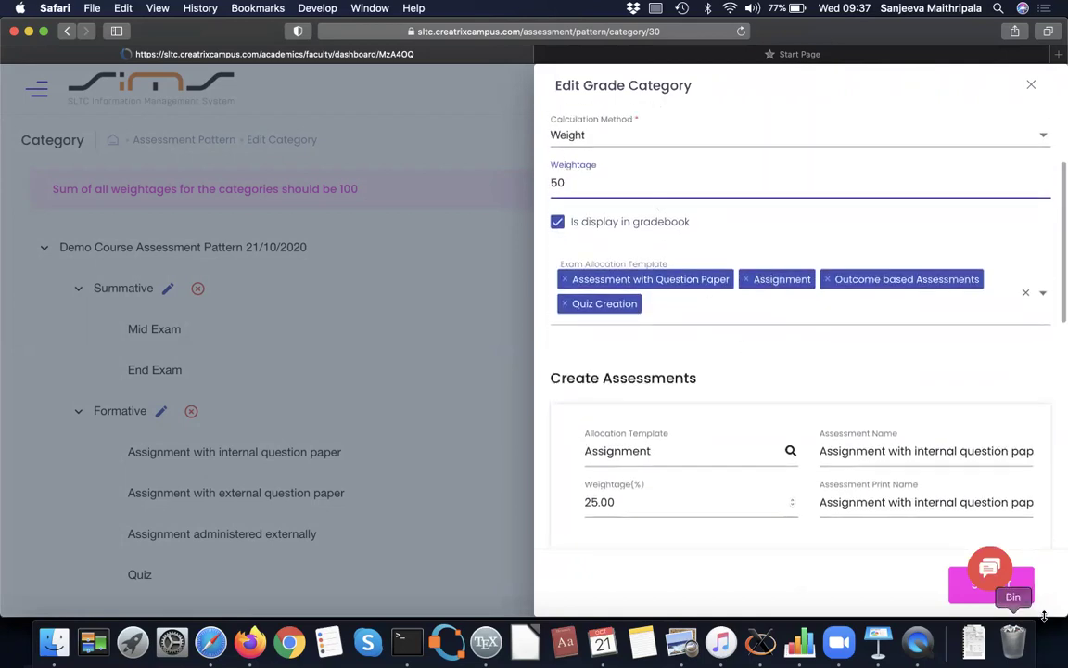
pyautogui.click(1023, 597)
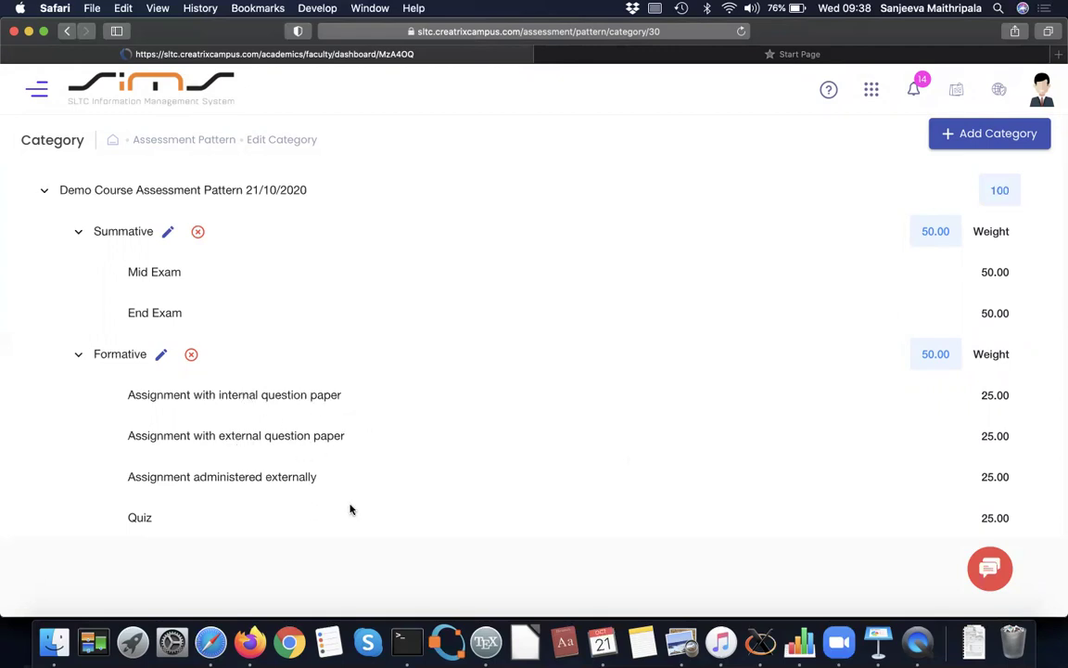
# Go to the Academics course list and open Demo Course for editing
pyautogui.scroll(-1, 445, 501)
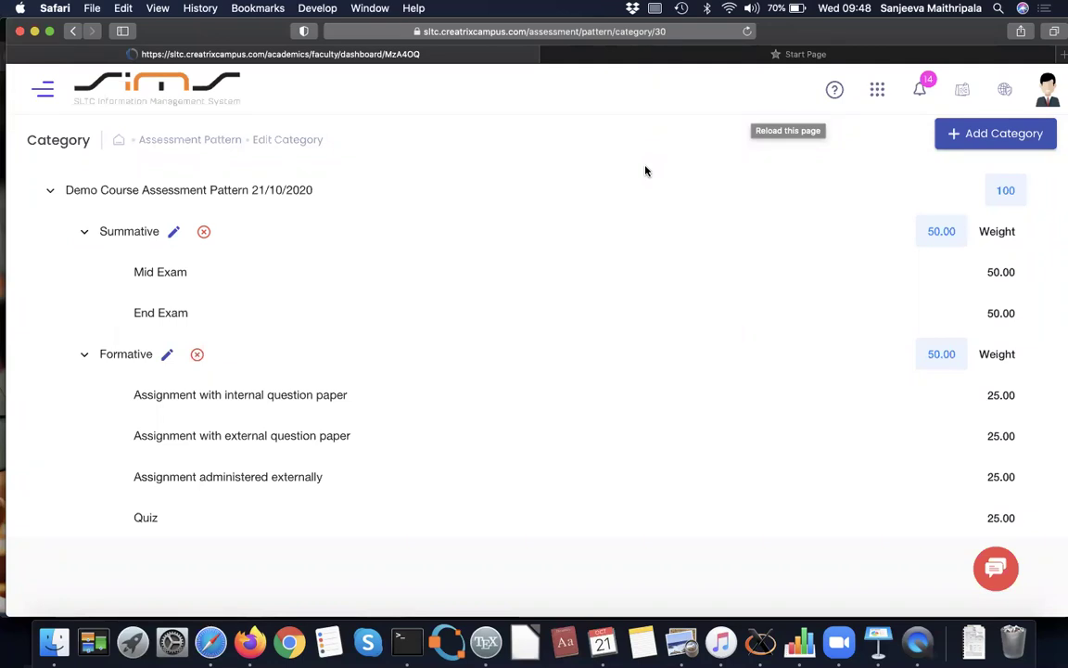
pyautogui.click(880, 93)
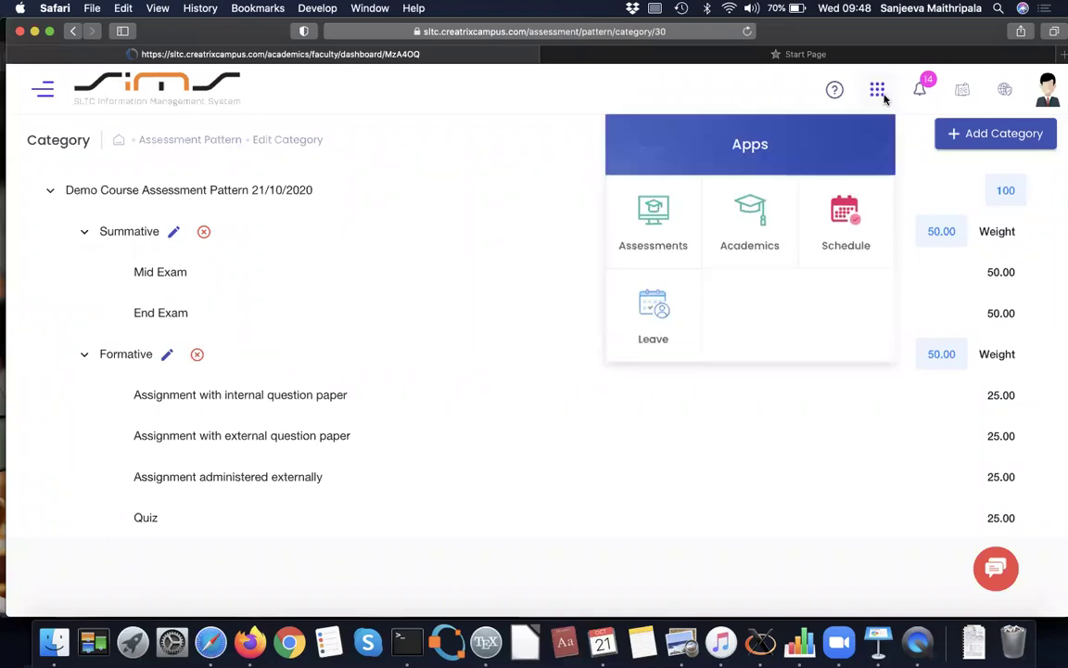
pyautogui.click(749, 222)
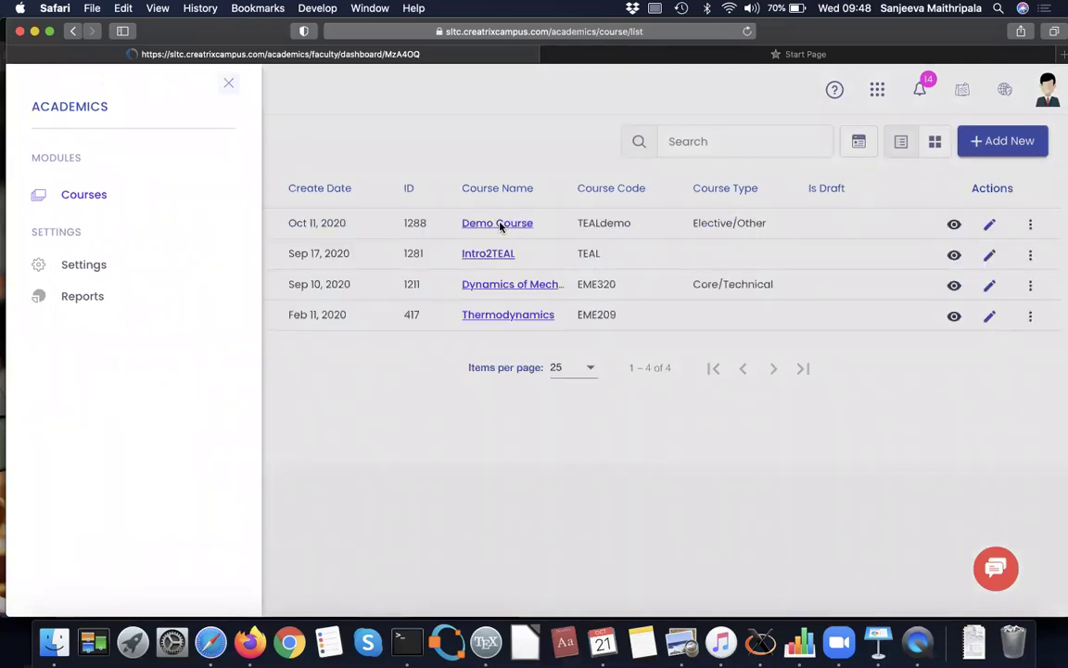
pyautogui.click(654, 436)
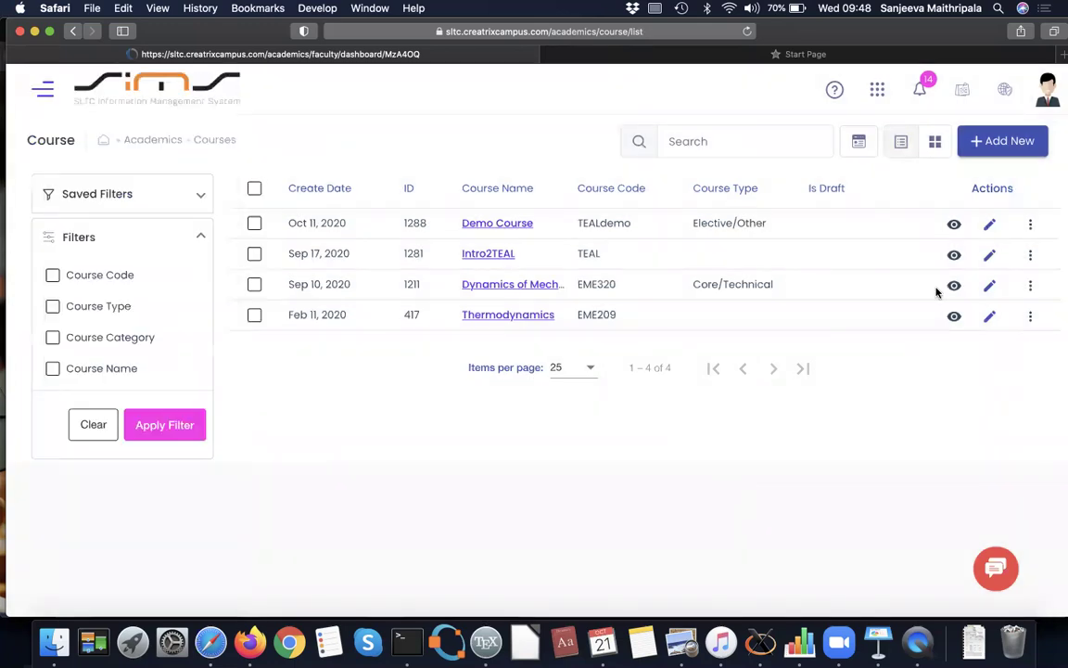
pyautogui.click(991, 228)
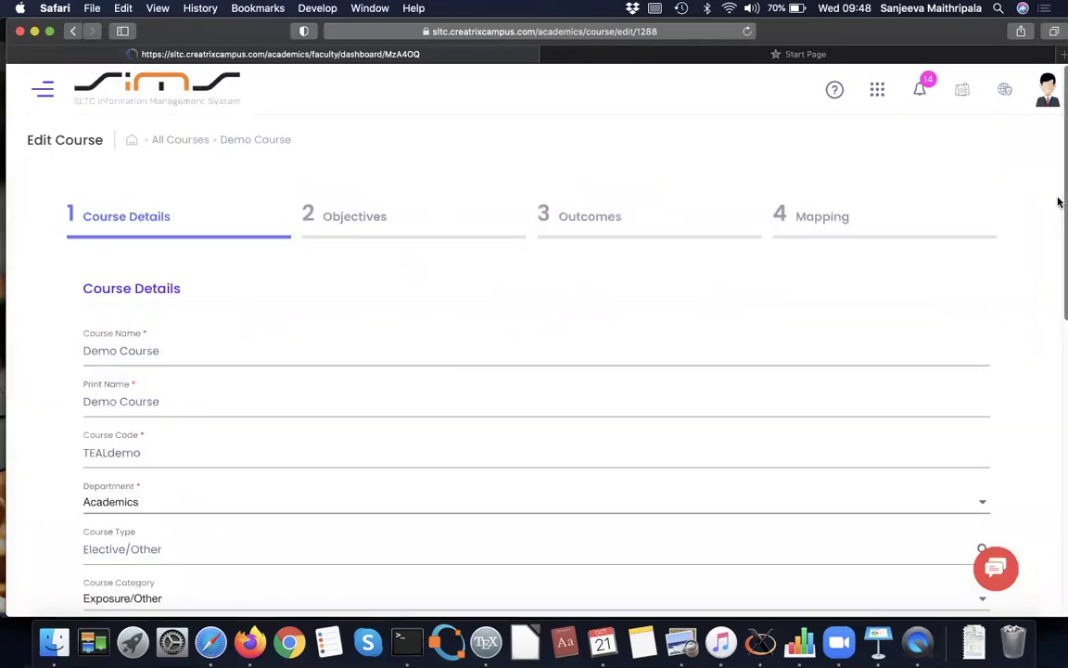
# Replace Demo Course's assessment pattern with "Demo Course Assessment Pattern 21/10/2020" and submit the course details
pyautogui.scroll(-1, 1059, 199)
pyautogui.scroll(-10, 1059, 198)
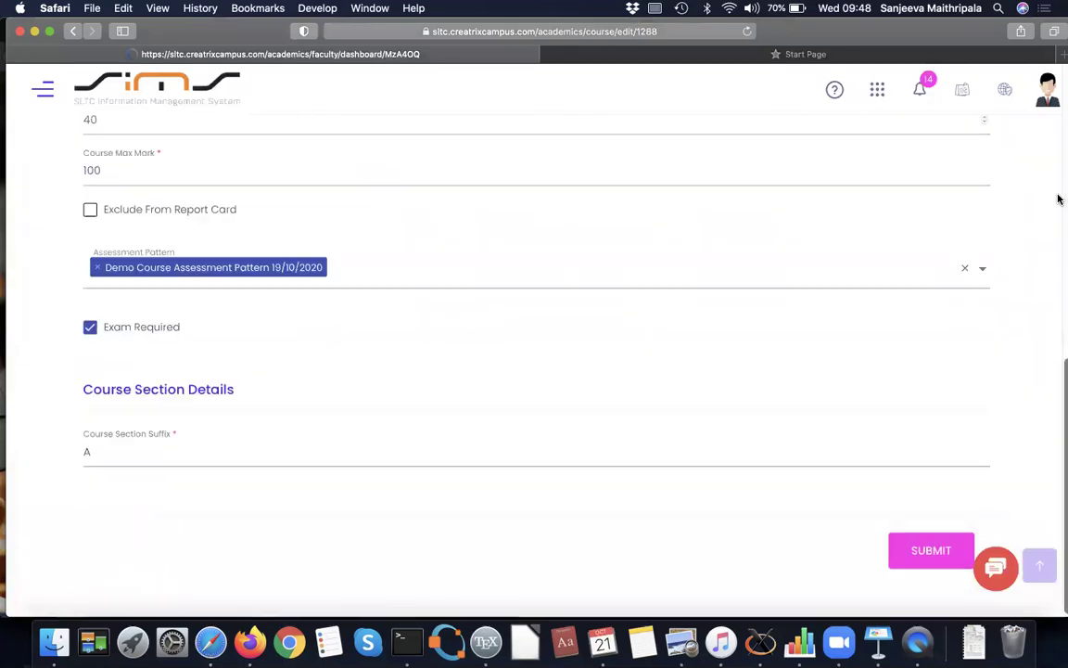
pyautogui.scroll(1, 1059, 199)
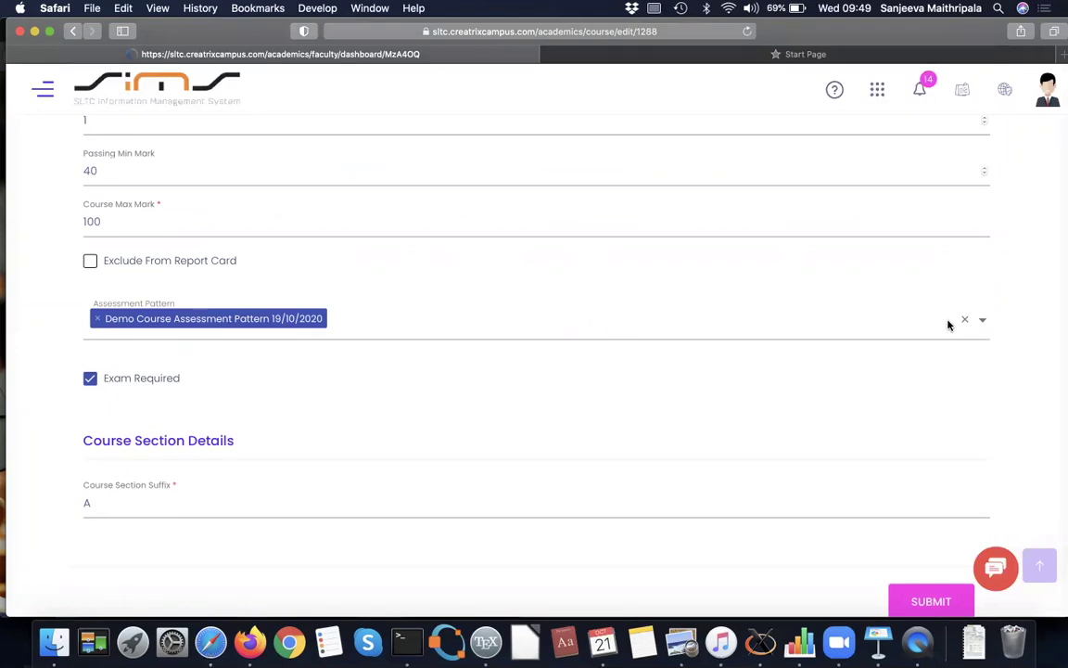
pyautogui.click(743, 318)
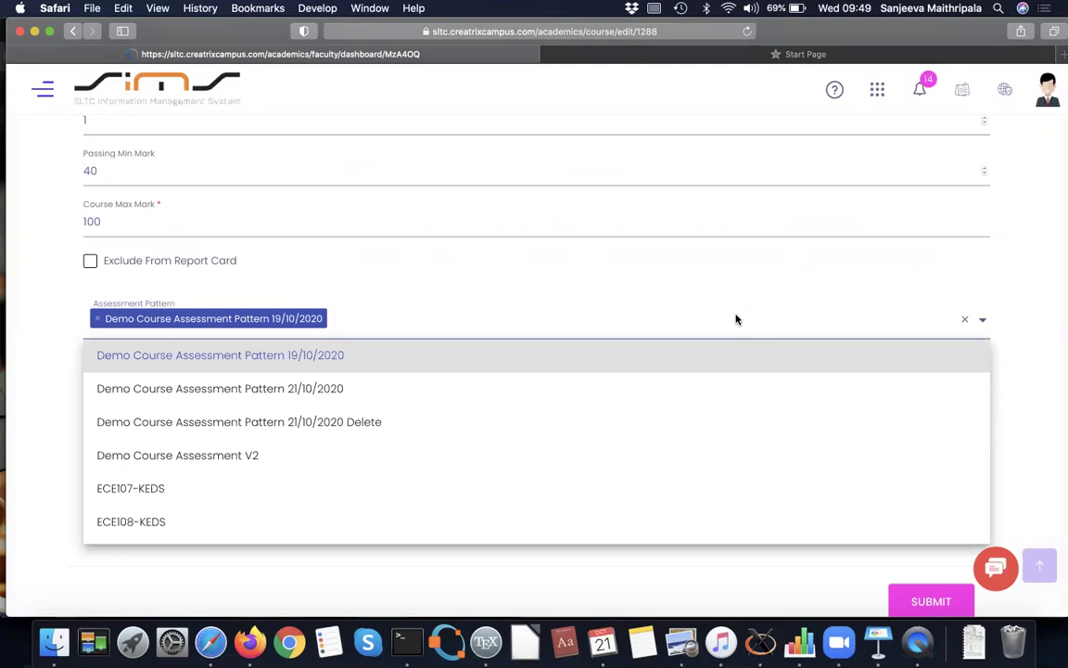
pyautogui.click(256, 395)
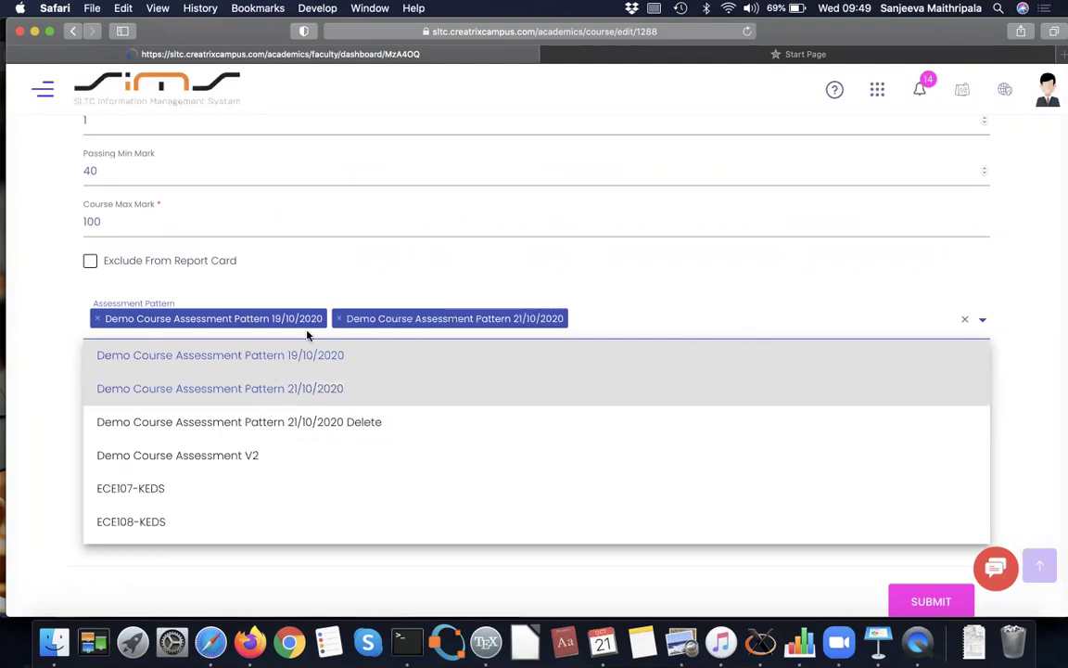
pyautogui.click(97, 318)
pyautogui.click(476, 255)
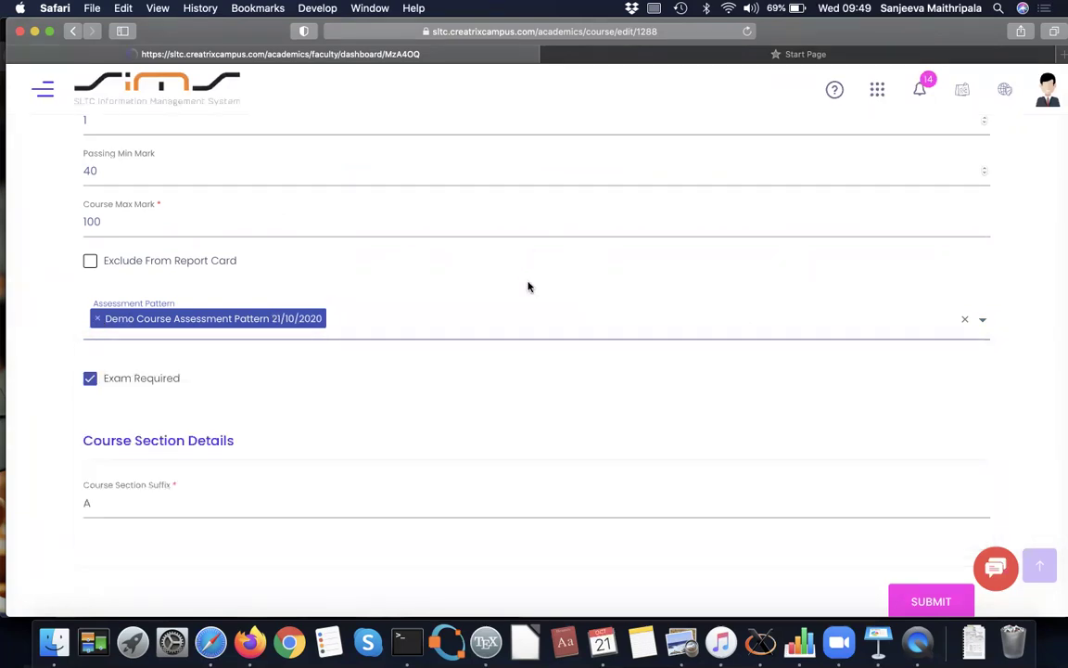
pyautogui.click(934, 601)
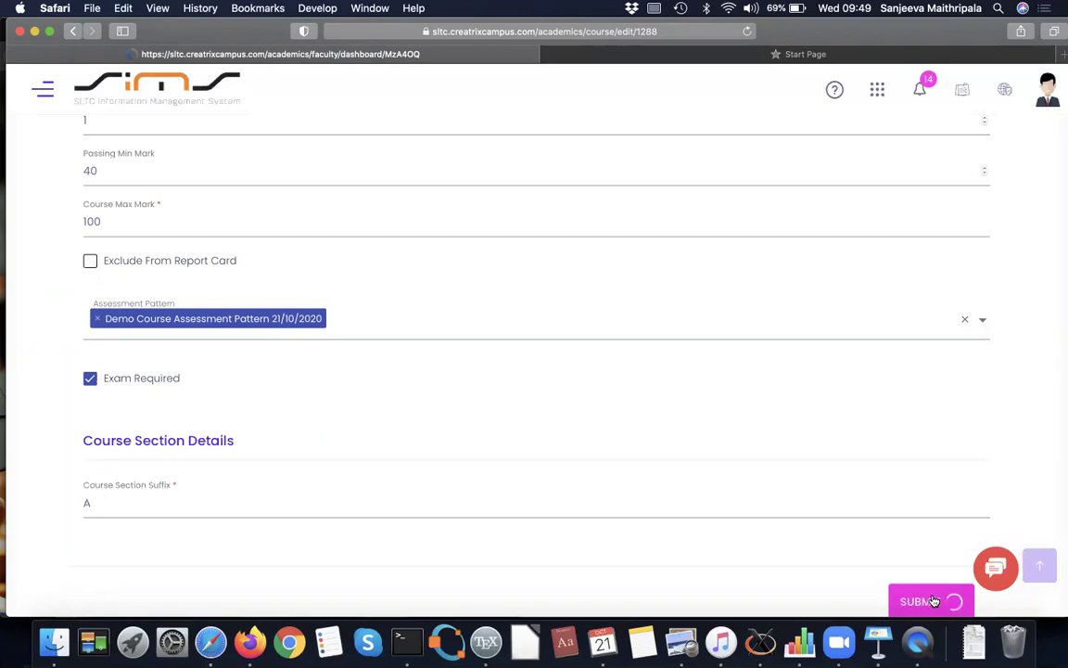
# Go to Assessments and open the course list of the Intro2TEAL program under October -2020 / Semester 2
pyautogui.click(876, 94)
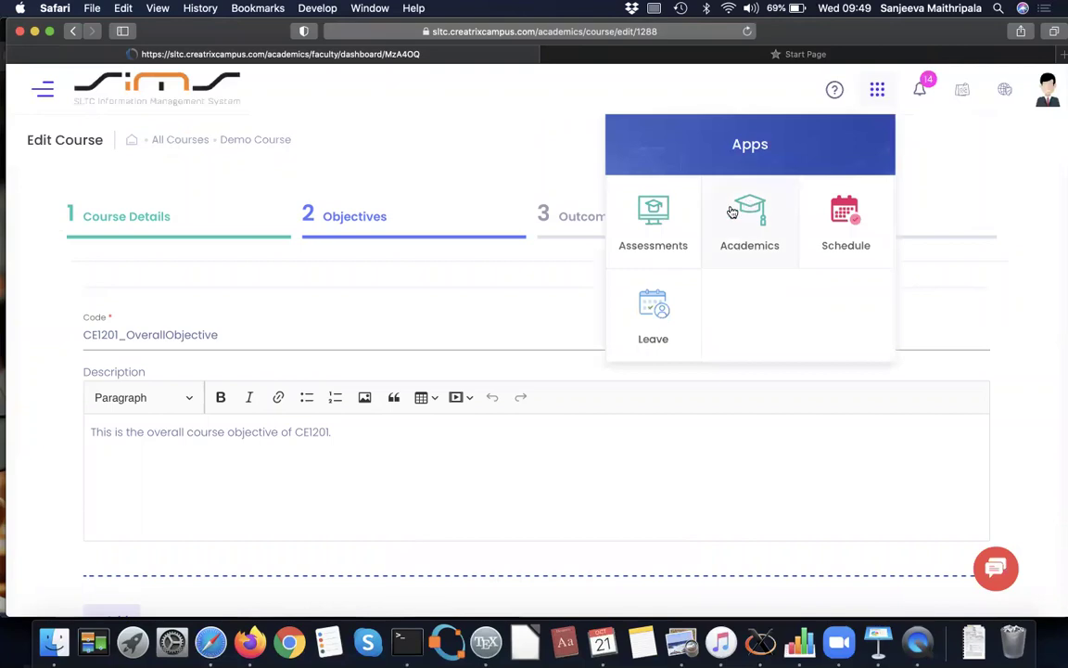
pyautogui.click(654, 219)
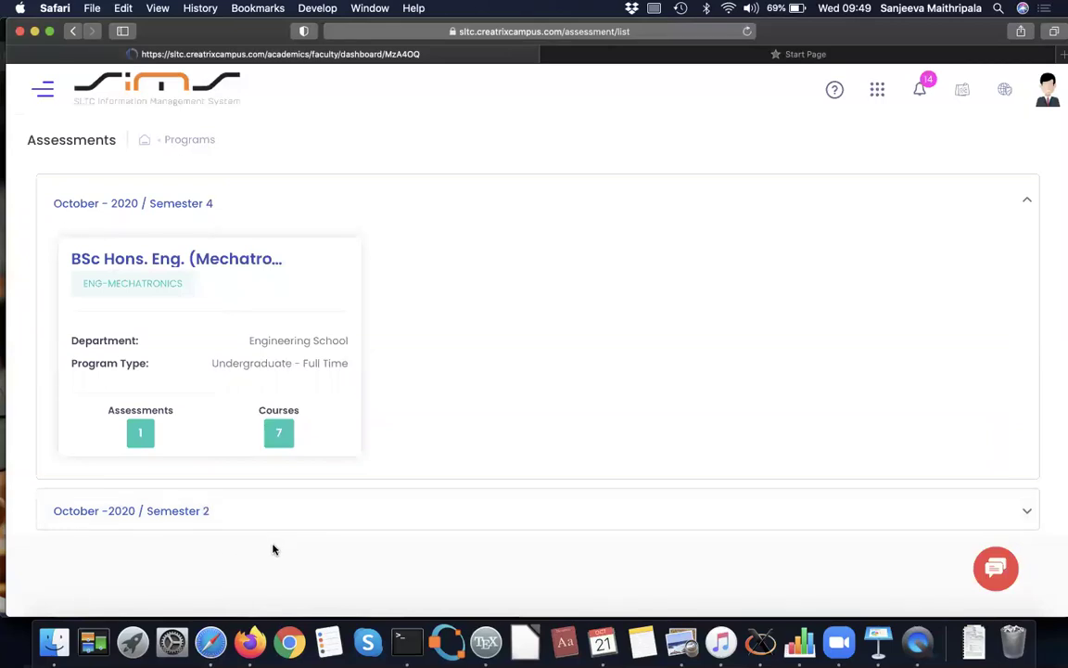
pyautogui.click(259, 508)
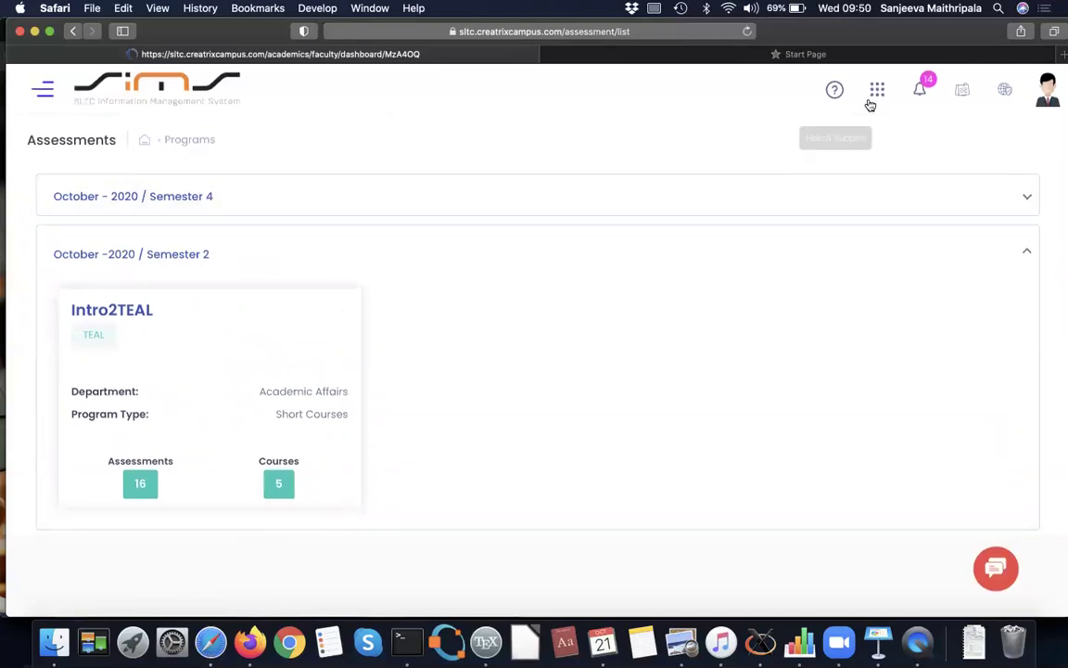
pyautogui.click(875, 95)
pyautogui.click(665, 232)
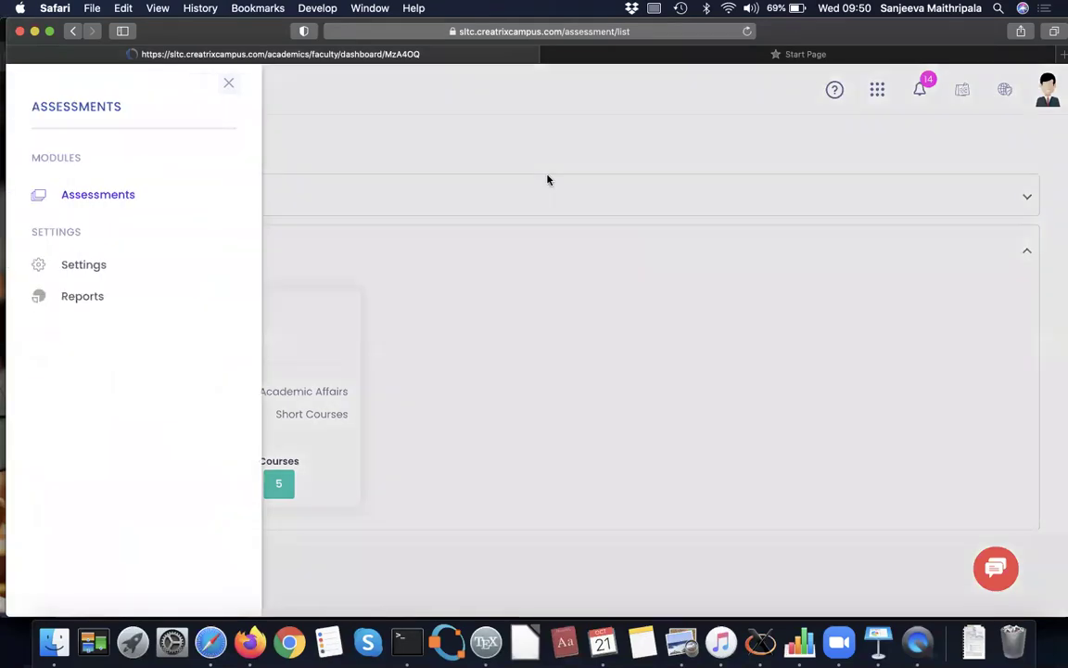
pyautogui.click(103, 200)
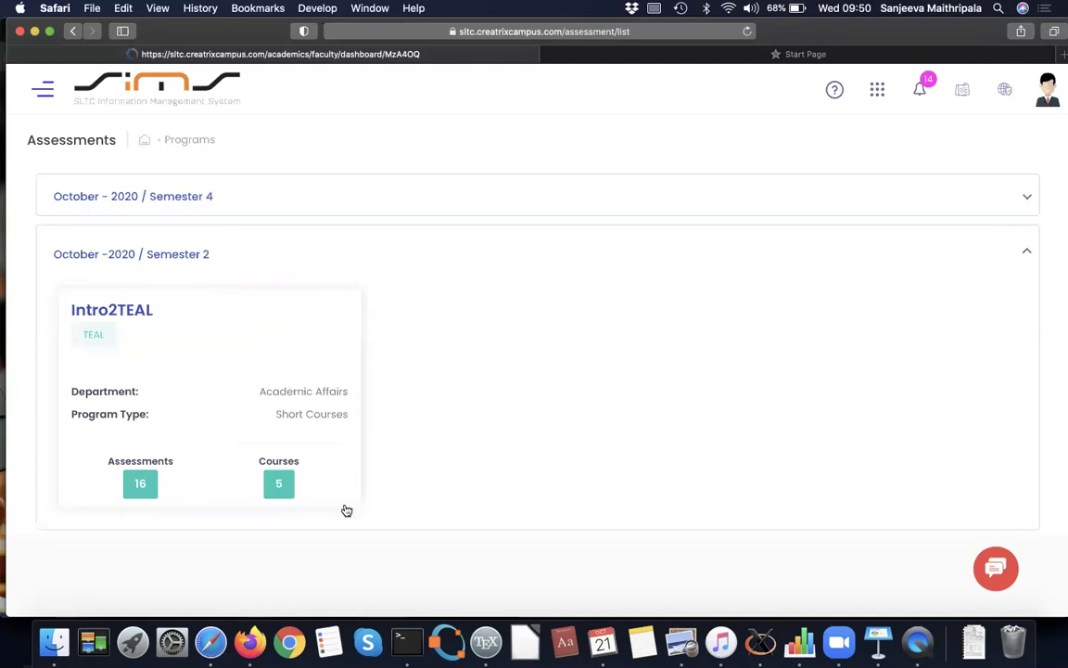
pyautogui.click(282, 490)
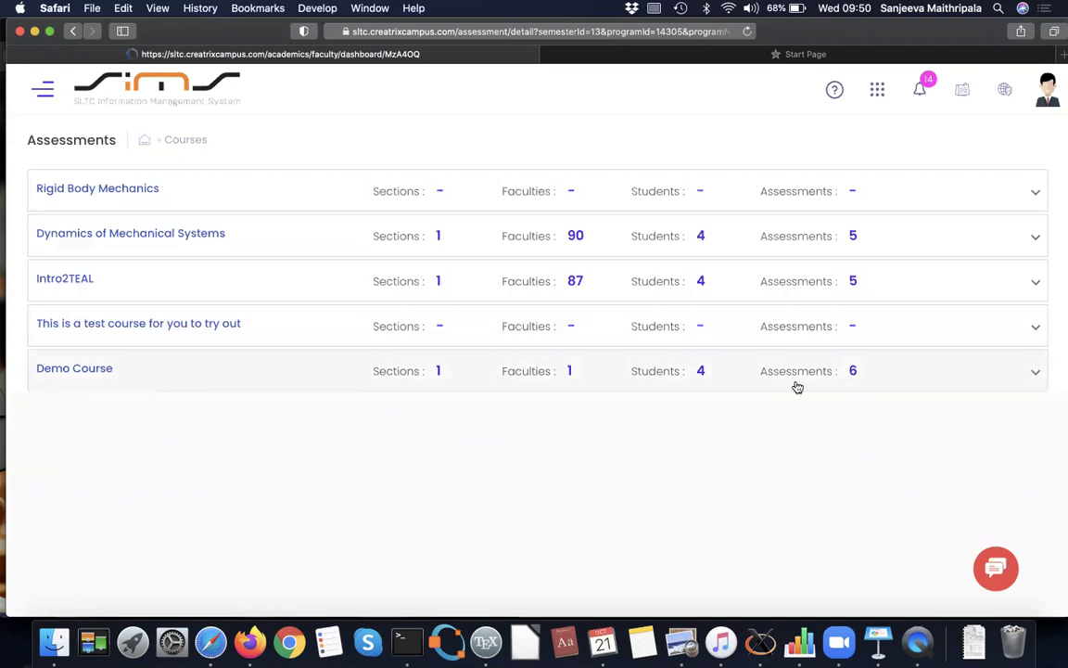
# Expand Demo Course section A and examine the assessments listed under its Summative and Formative categories
pyautogui.click(846, 371)
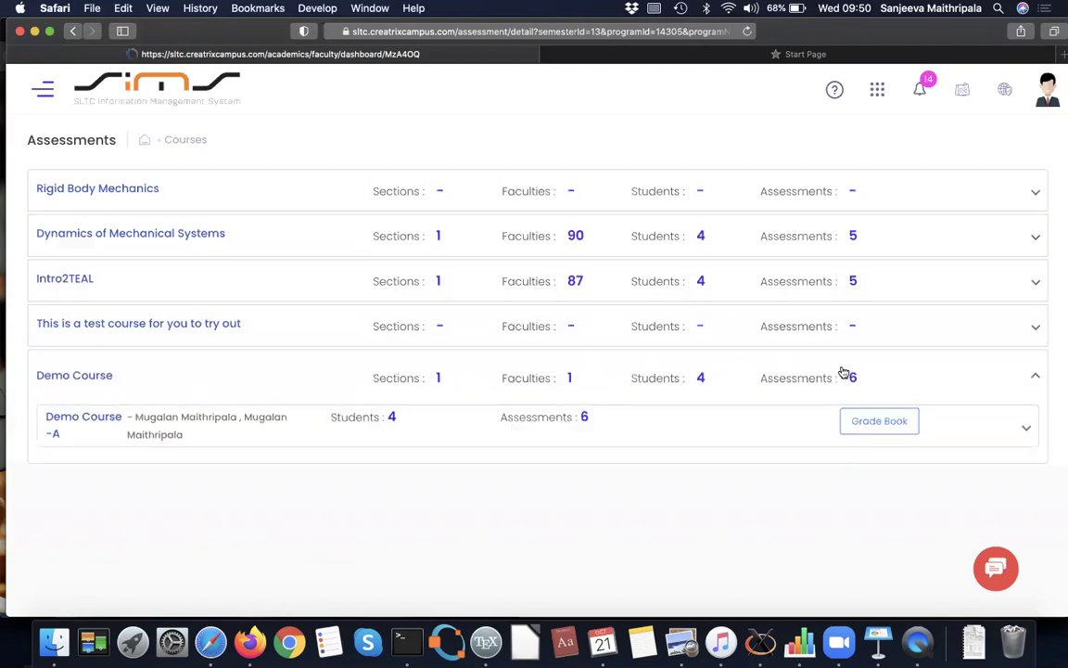
pyautogui.click(769, 429)
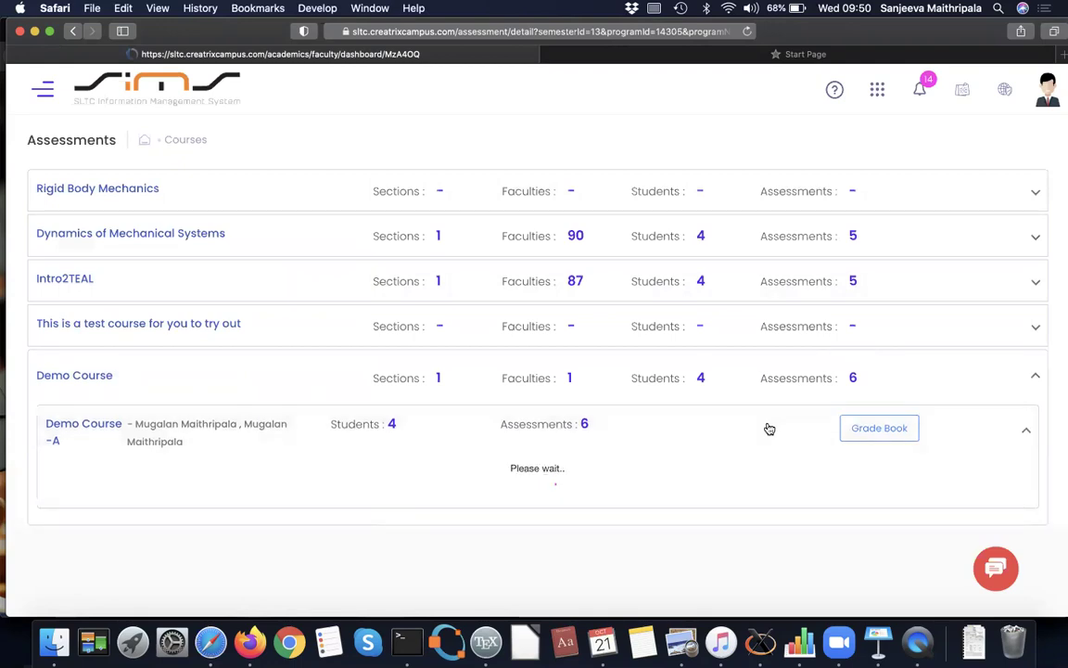
pyautogui.scroll(-5, 768, 429)
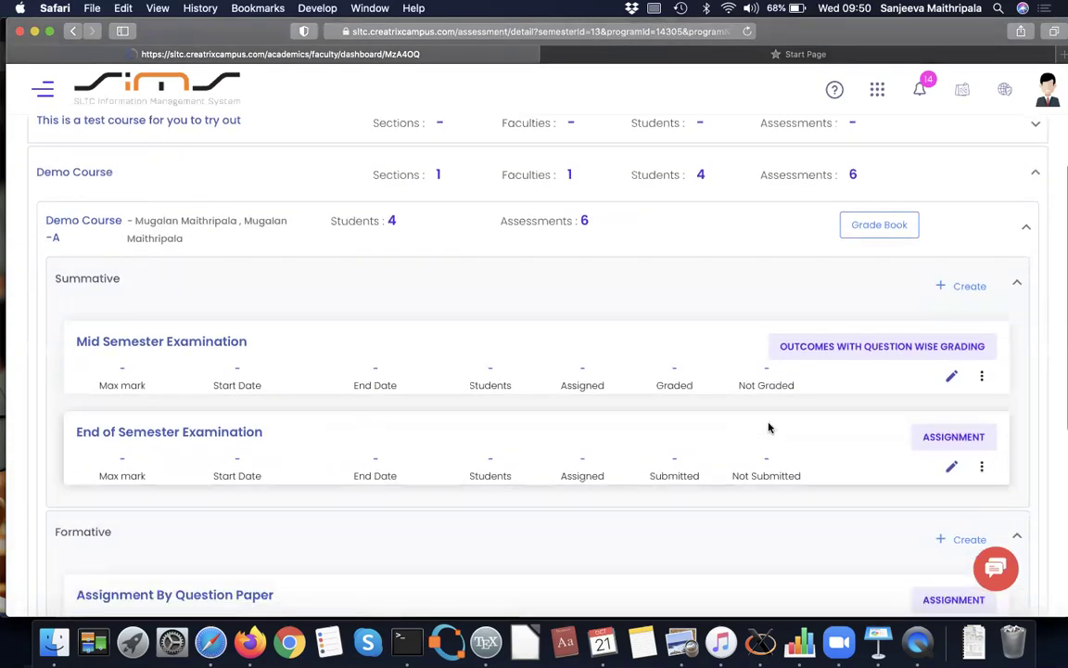
pyautogui.scroll(-7, 769, 428)
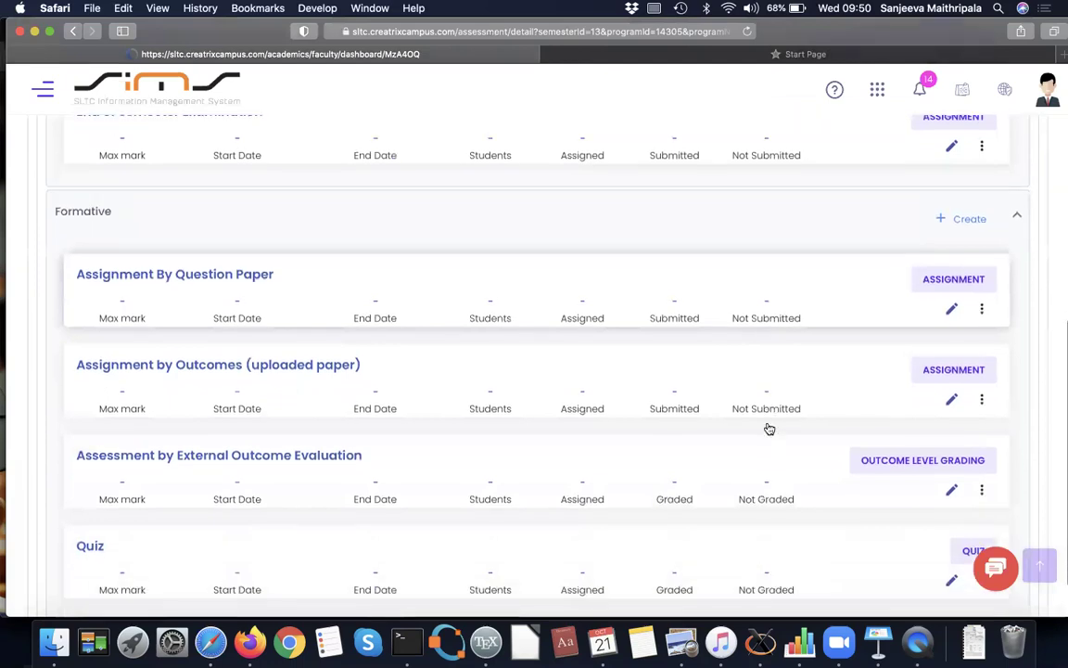
pyautogui.scroll(-2, 768, 429)
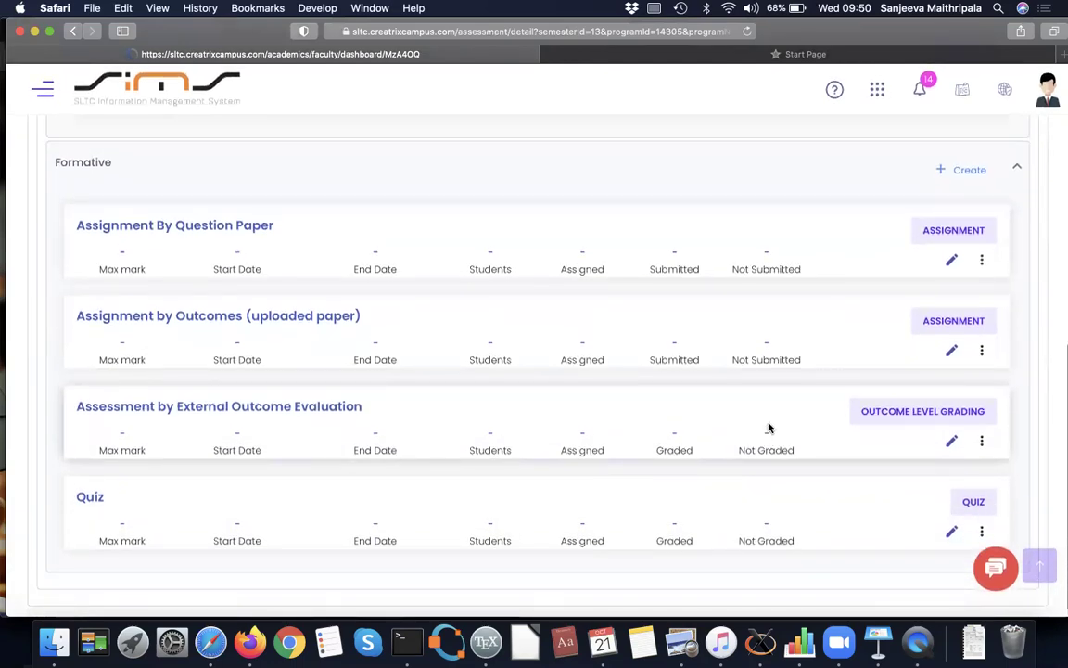
pyautogui.scroll(6, 769, 429)
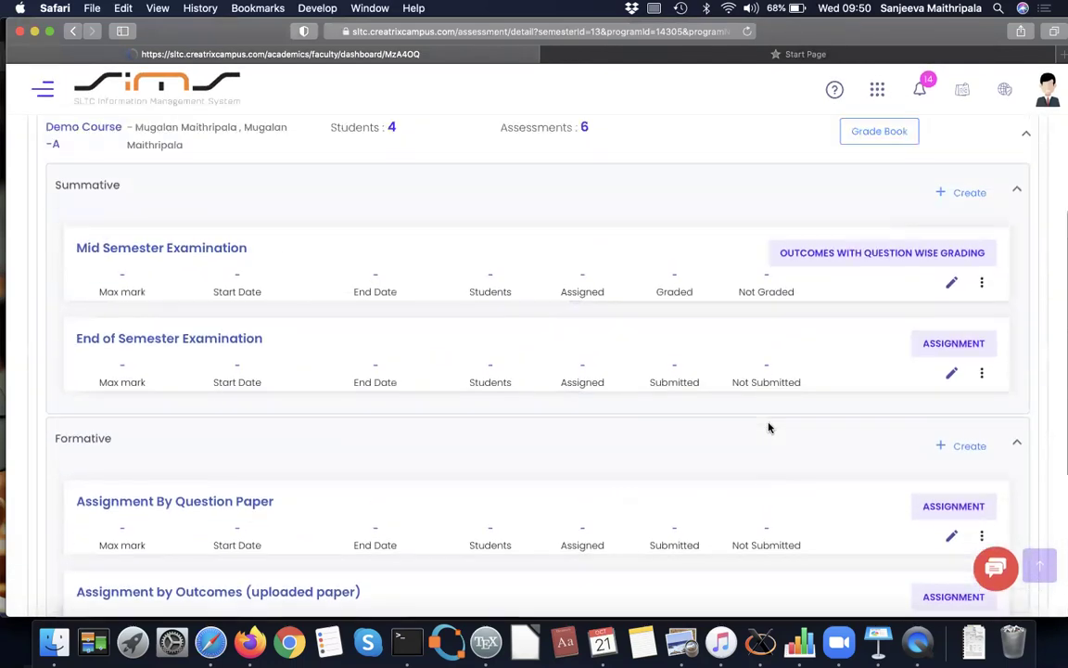
pyautogui.scroll(4, 768, 427)
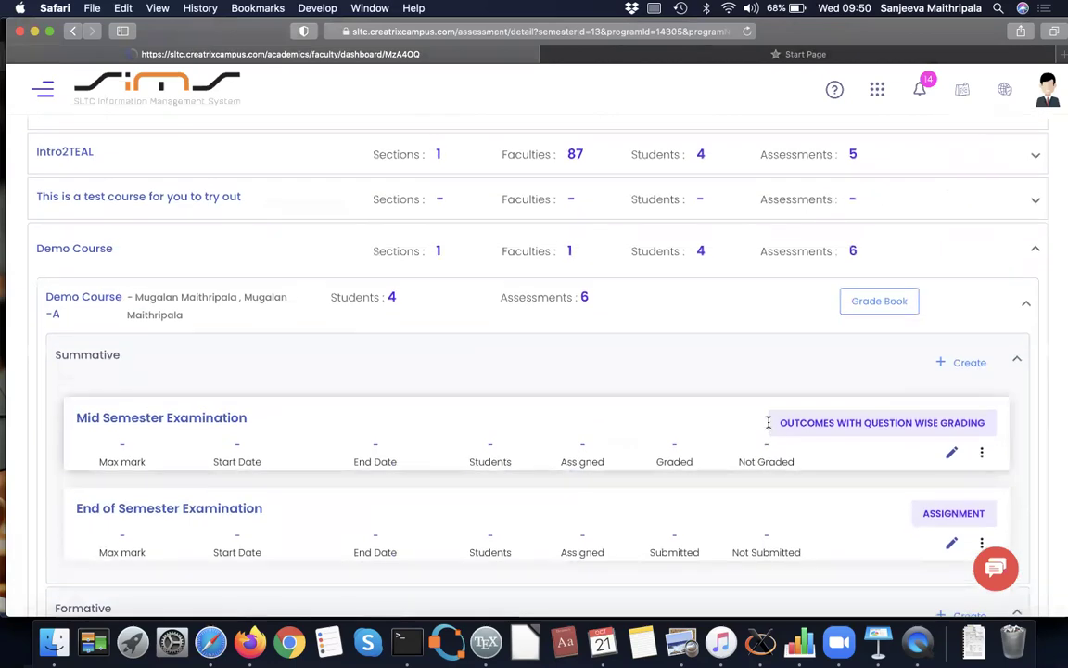
pyautogui.scroll(-6, 768, 424)
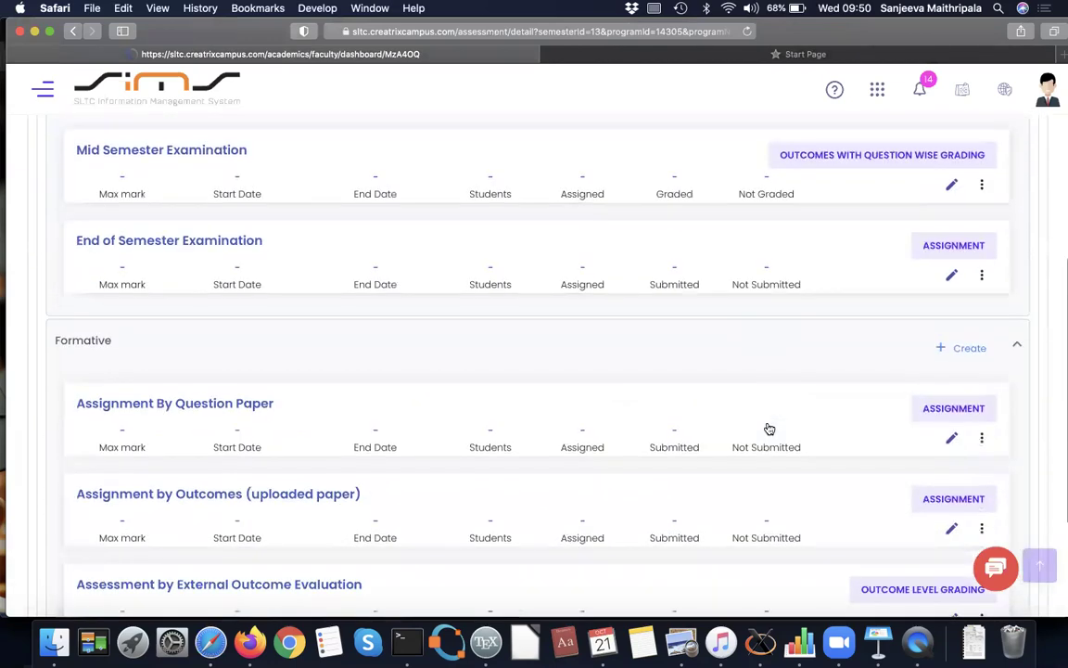
pyautogui.scroll(10, 768, 429)
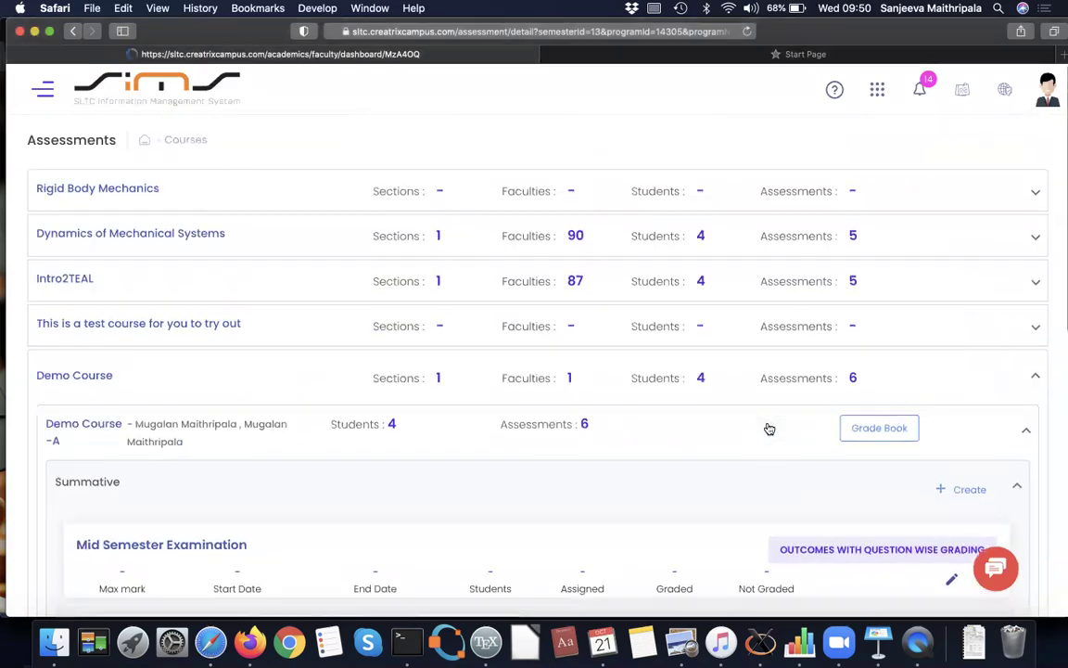
# Return to the Academics course list and dismiss the module navigation
pyautogui.click(877, 93)
pyautogui.click(747, 222)
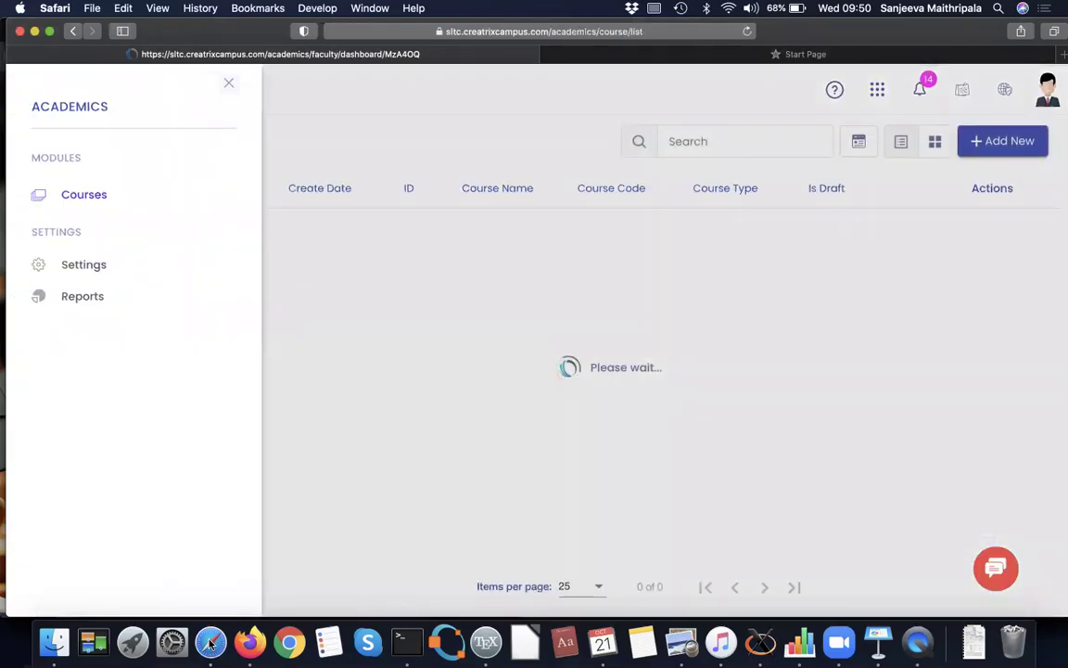
pyautogui.click(352, 574)
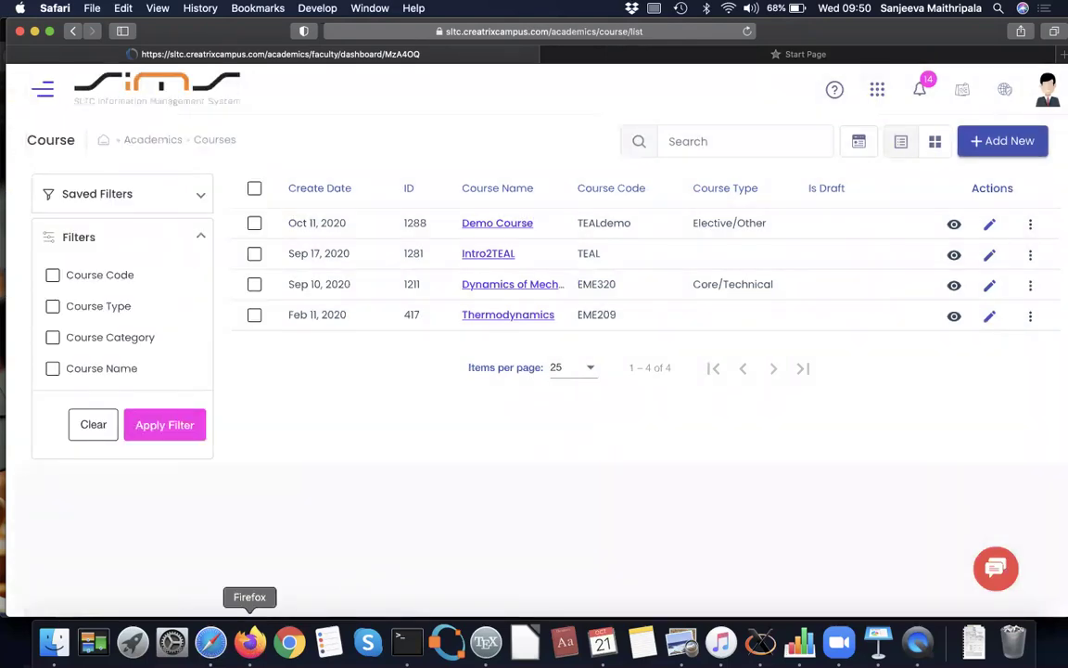
# Switch to Firefox and sign in to the campus system with the saved program lead username and password
pyautogui.click(249, 641)
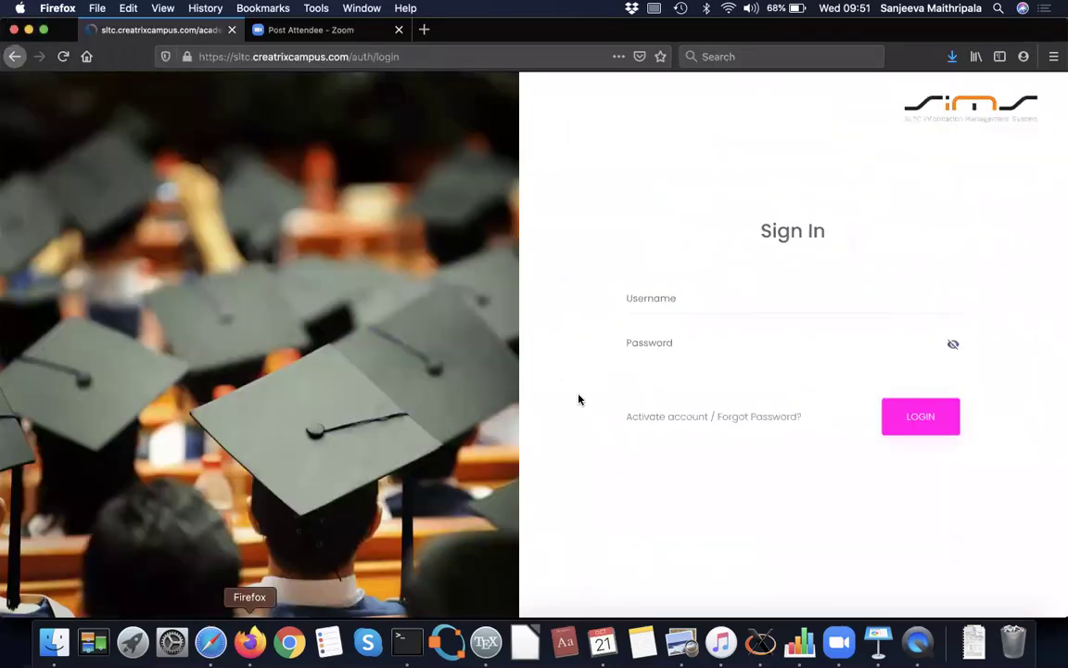
pyautogui.click(725, 302)
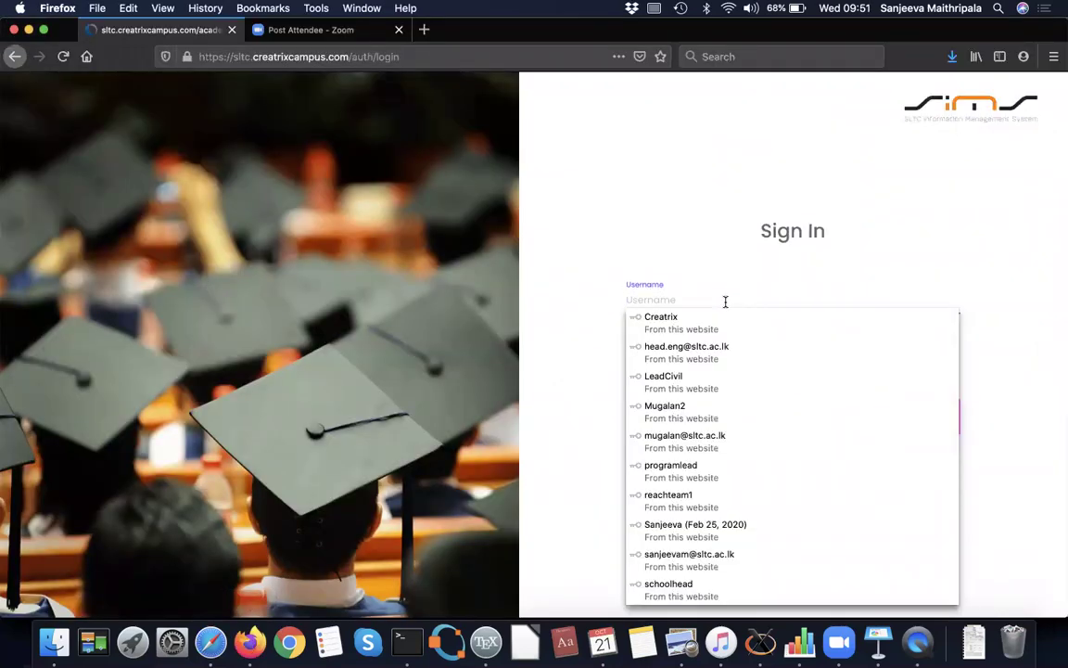
pyautogui.click(681, 473)
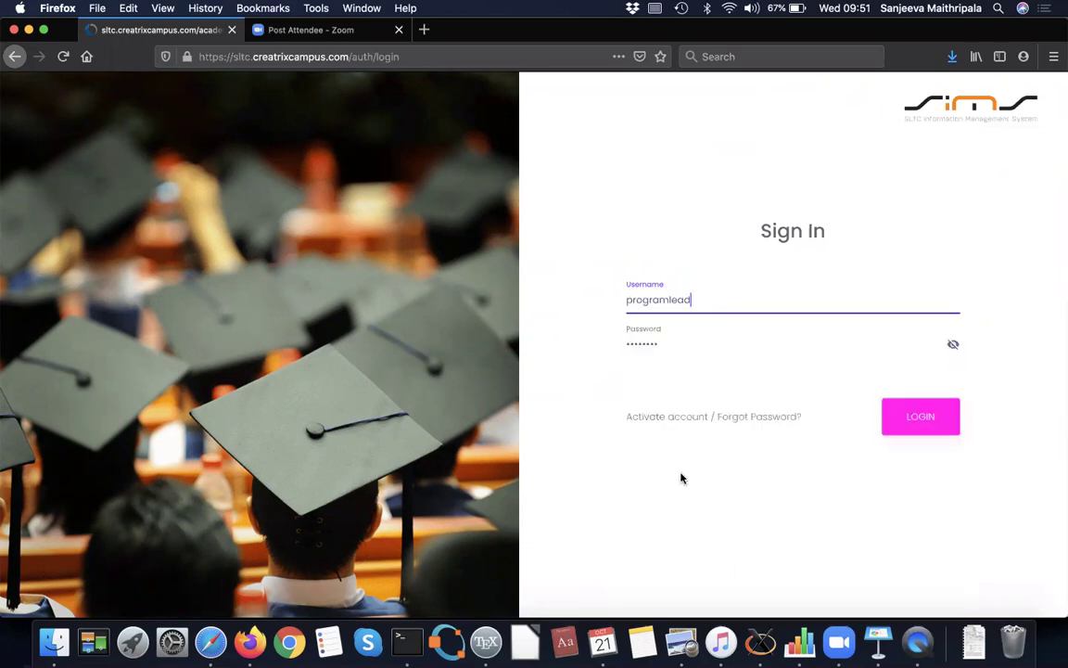
pyautogui.click(929, 429)
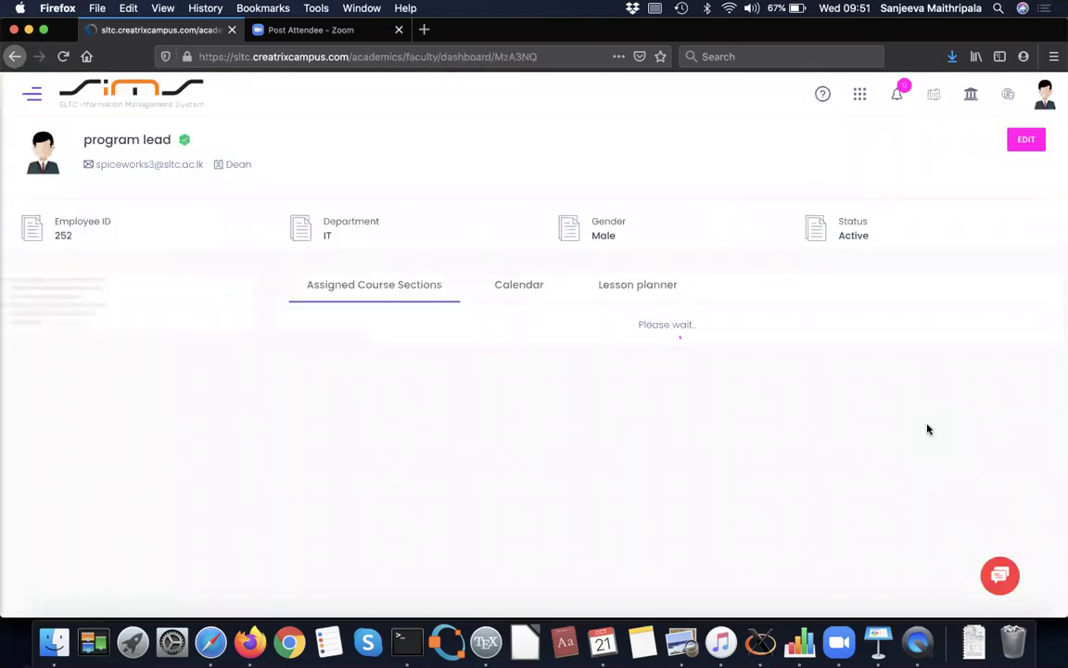
# Go to Academics and open the semesterwise Program Of Study page
pyautogui.click(861, 97)
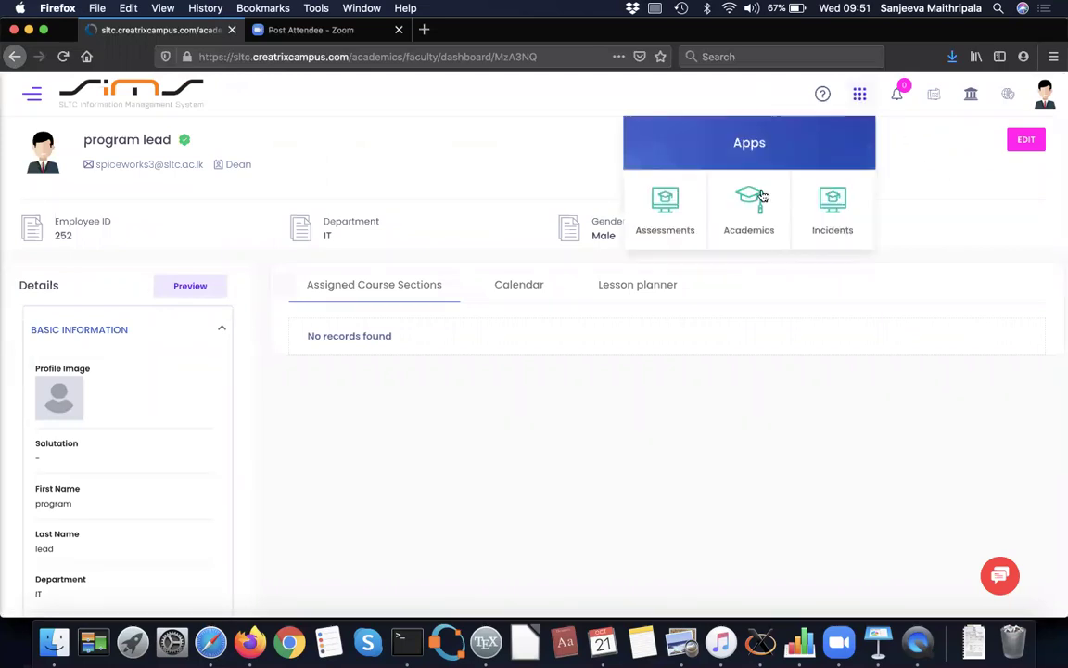
pyautogui.click(746, 209)
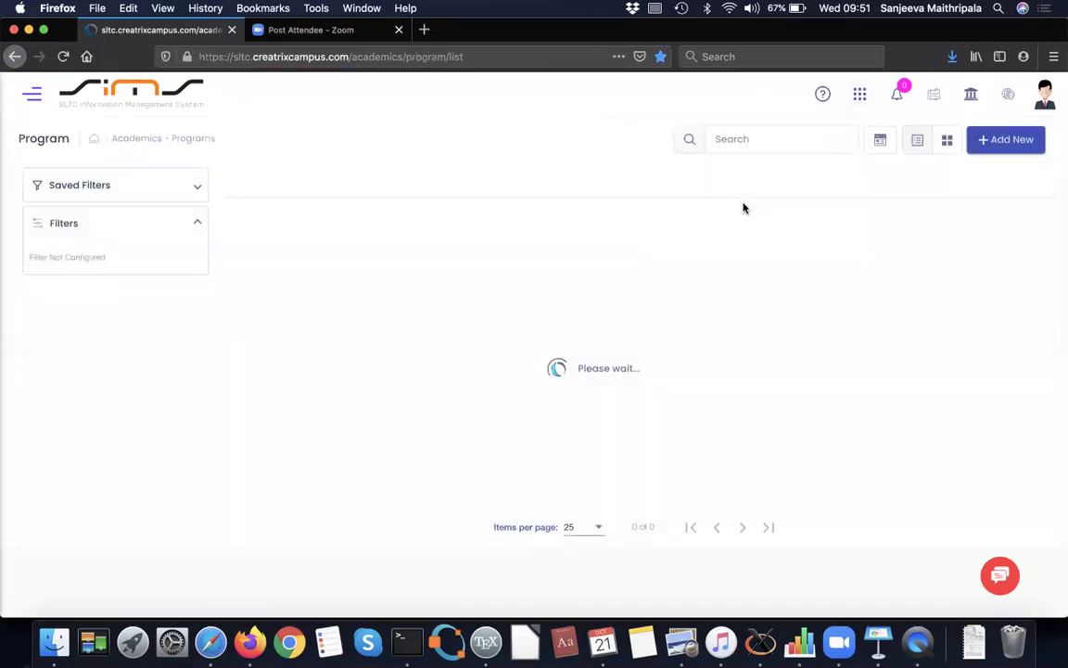
pyautogui.rightClick(211, 152)
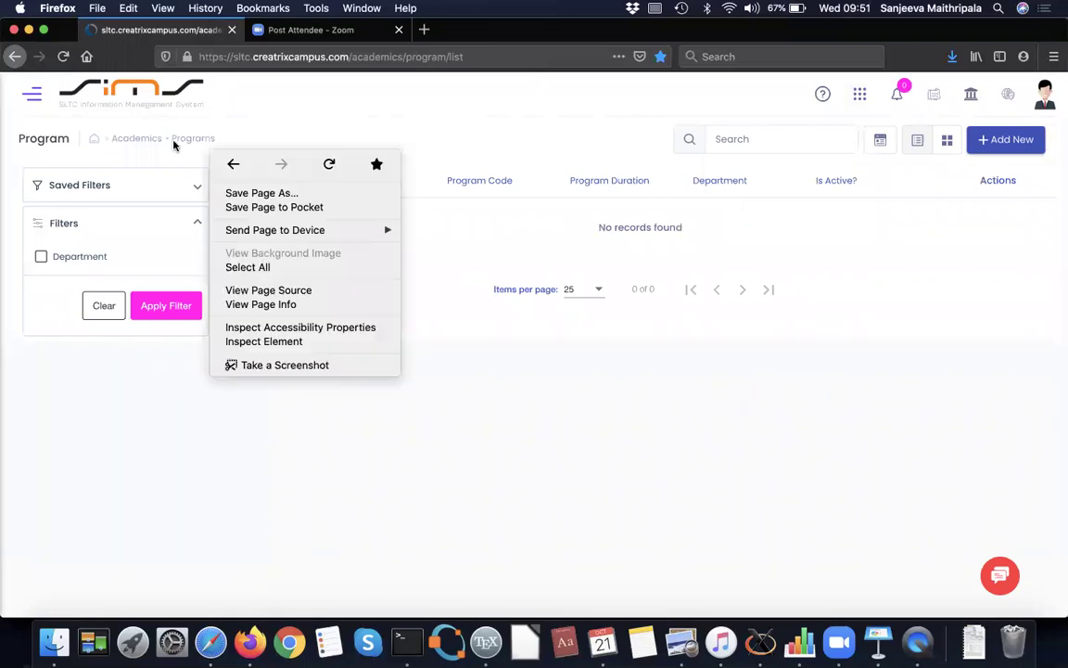
pyautogui.click(32, 96)
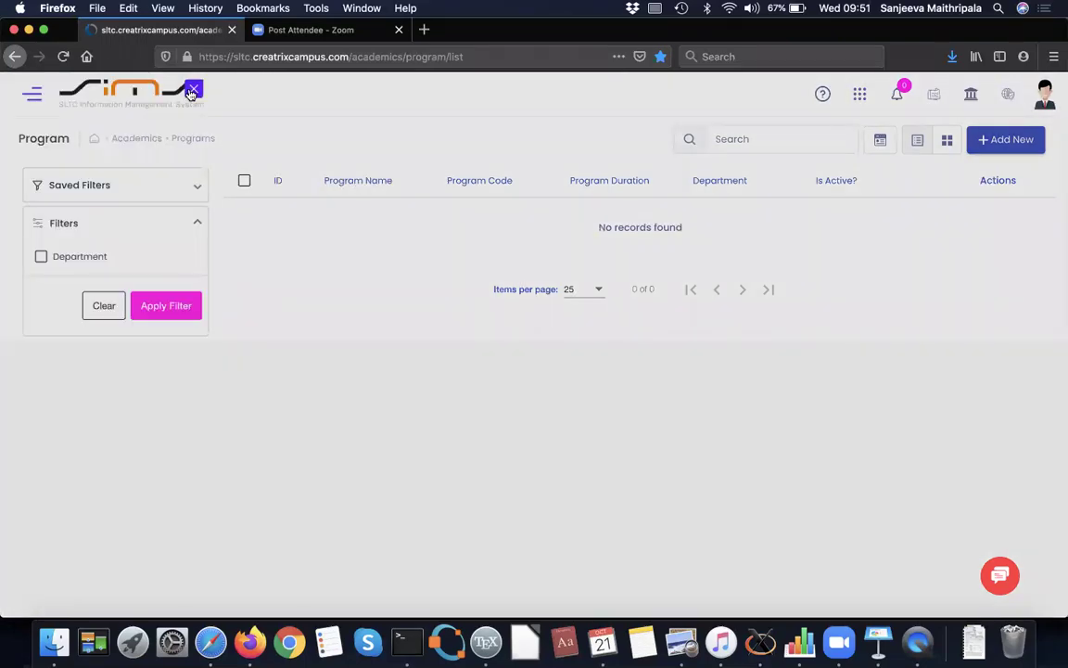
pyautogui.click(190, 94)
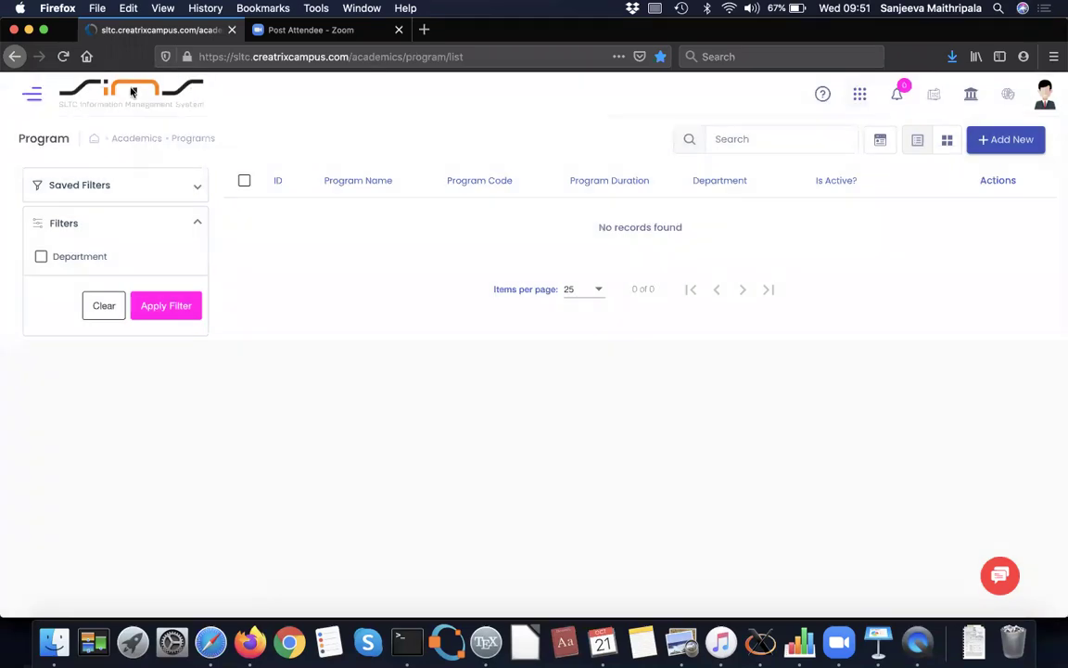
pyautogui.click(35, 94)
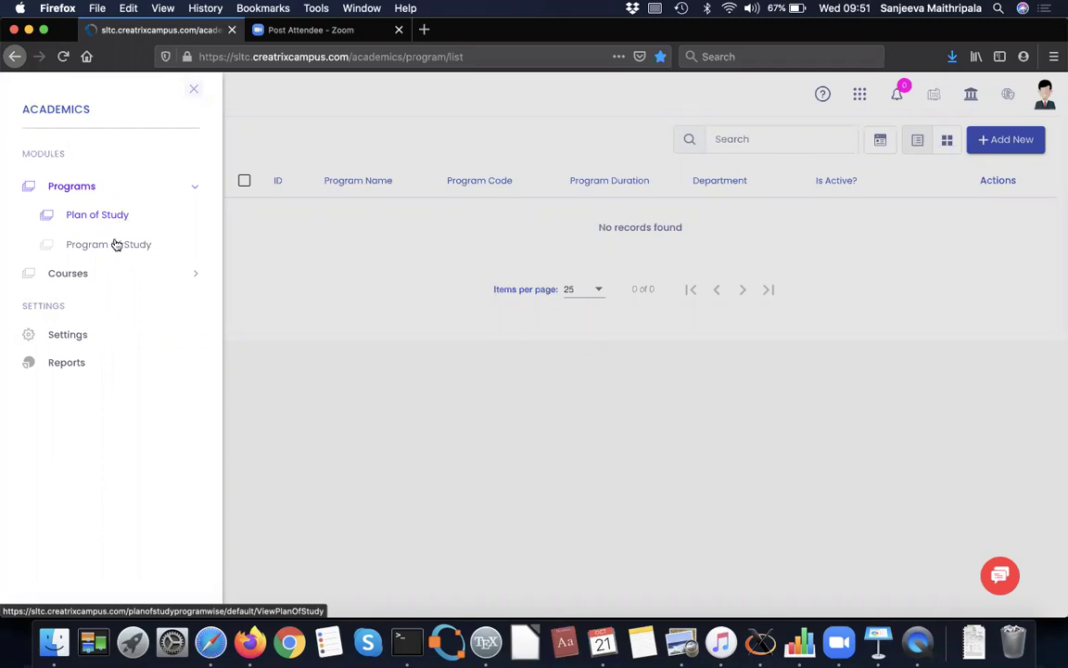
pyautogui.click(70, 277)
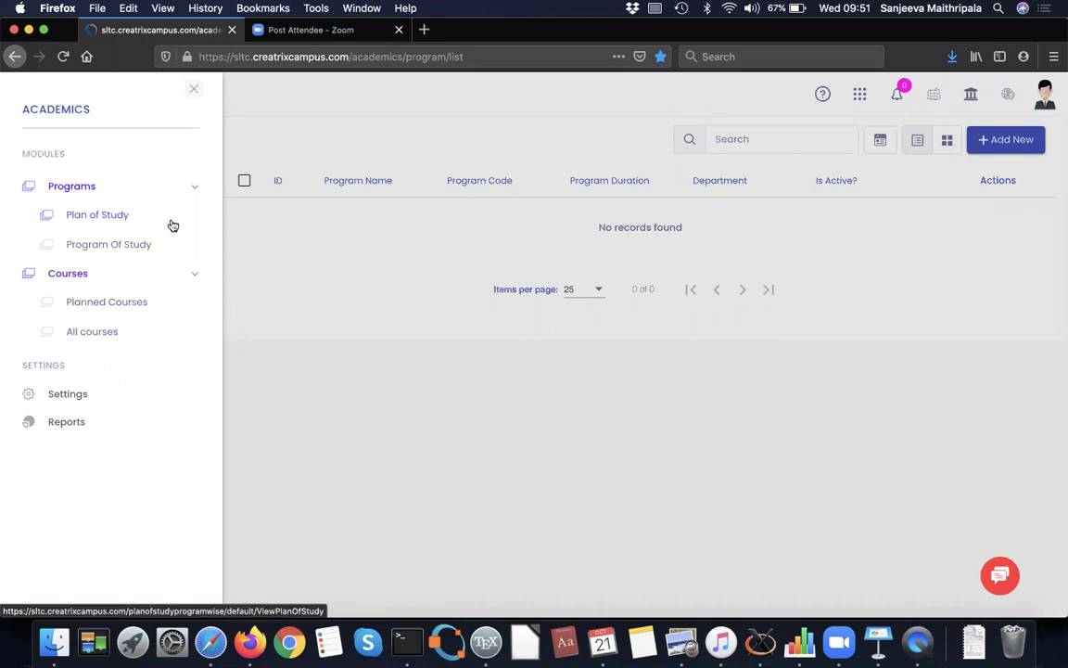
pyautogui.click(109, 245)
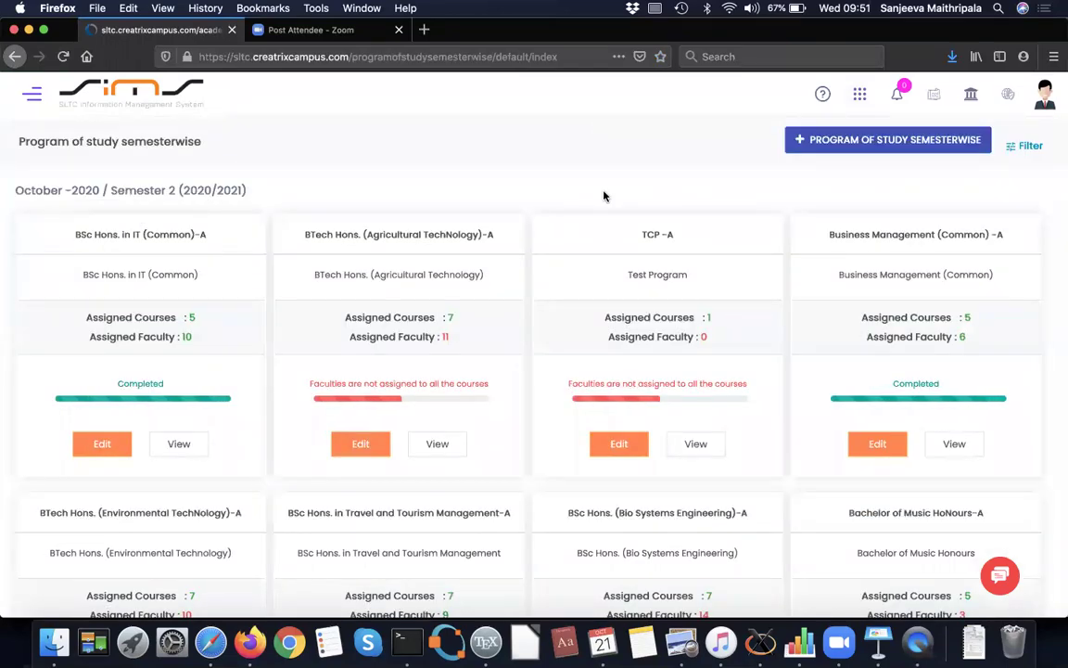
# Filter the programs of study by the Intro2TEAL program
pyautogui.click(1028, 146)
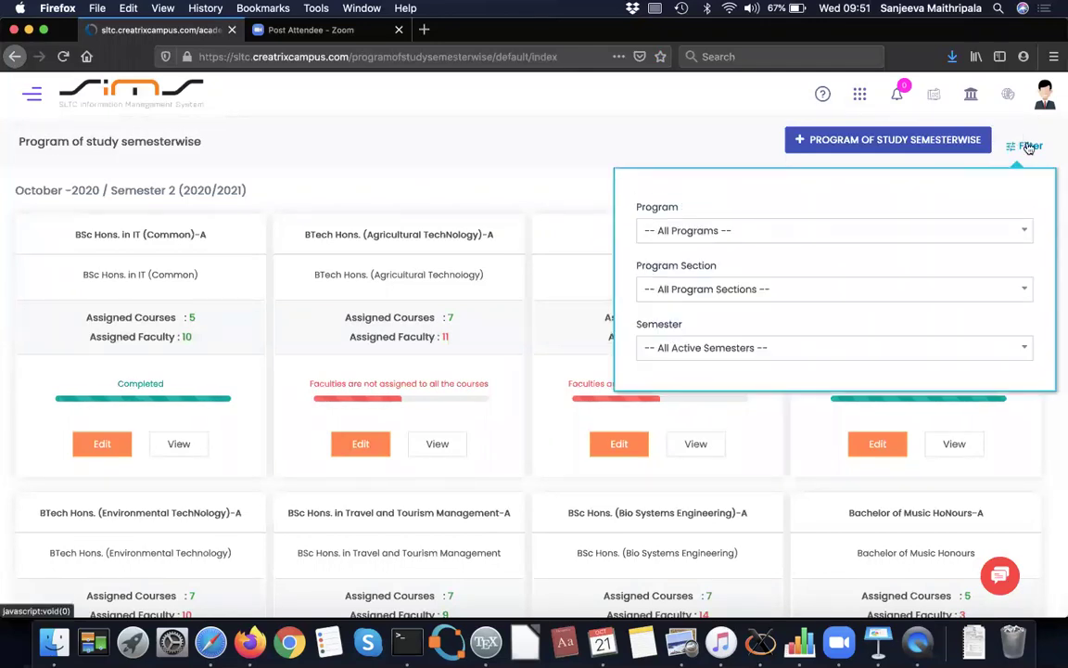
pyautogui.click(806, 235)
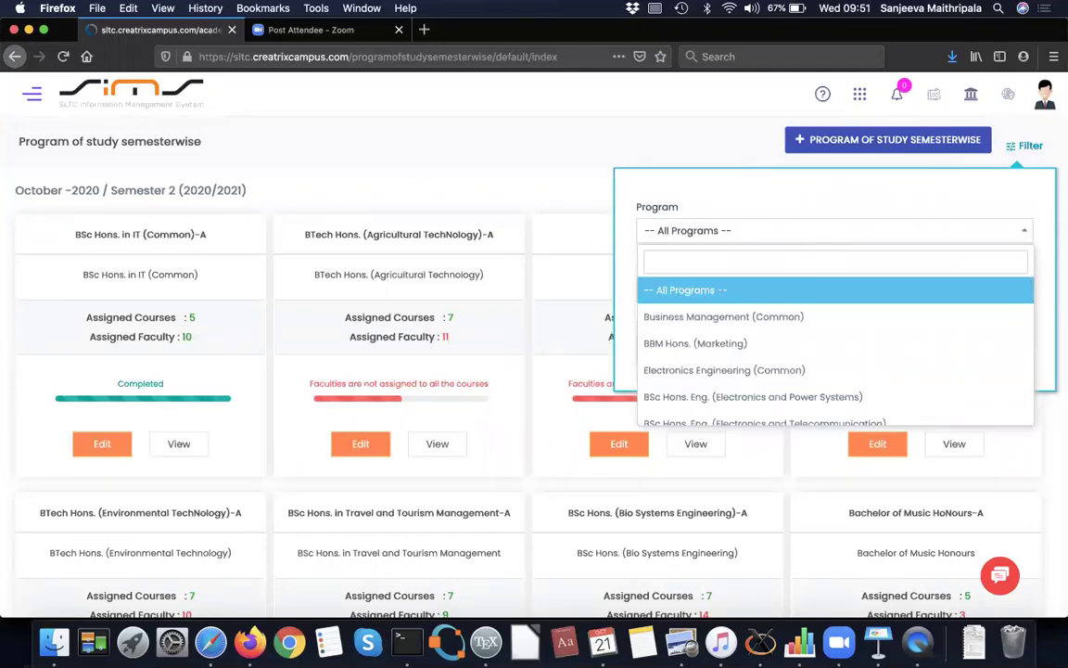
pyautogui.write('Intro')
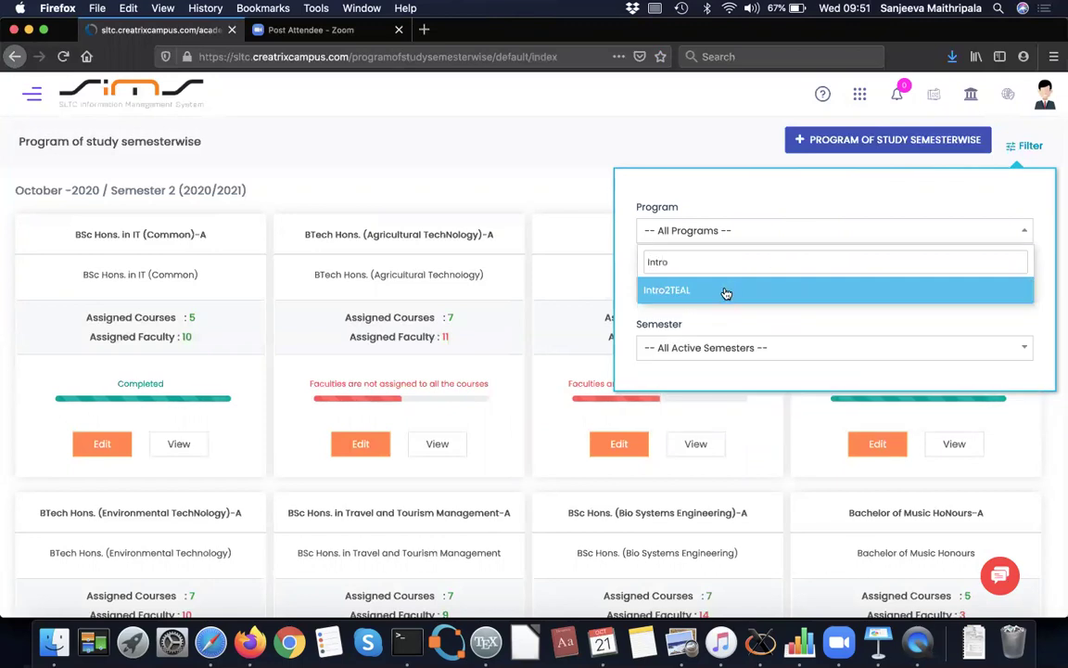
pyautogui.click(660, 291)
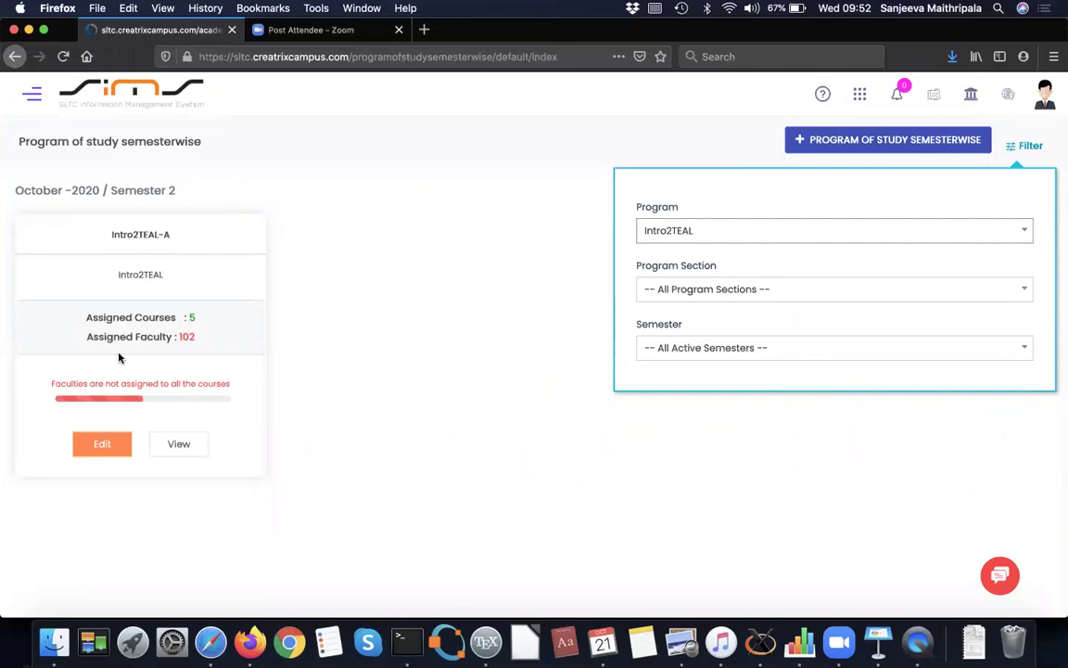
# Open the Intro2TEAL-A program of study for editing and locate its Demo Course section assignments
pyautogui.click(100, 445)
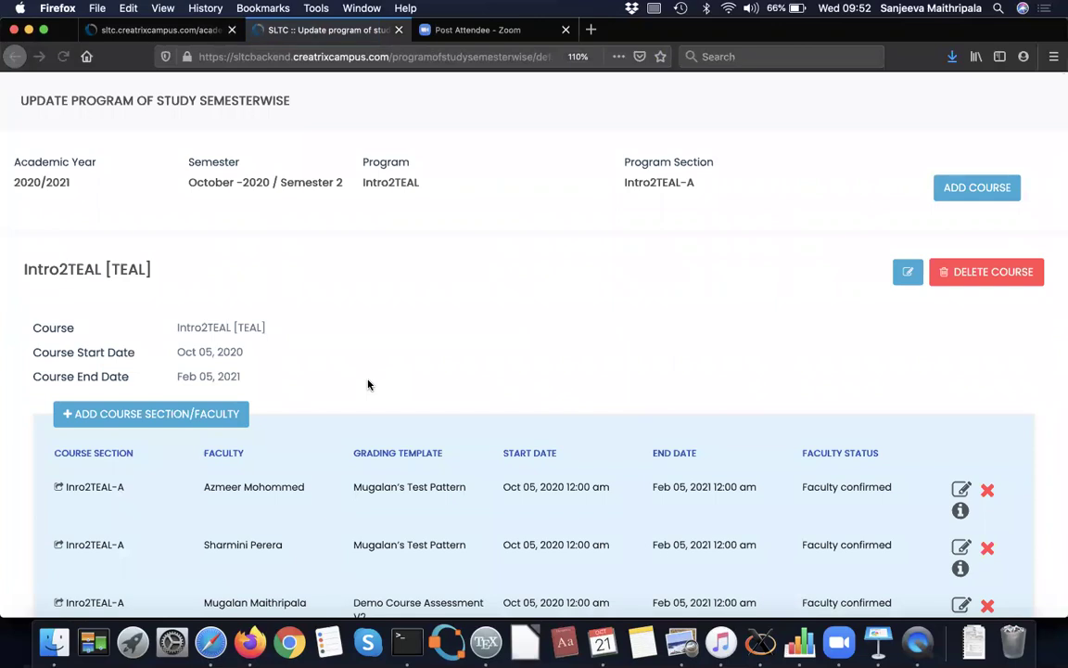
pyautogui.scroll(-6, 368, 385)
pyautogui.scroll(-15, 368, 384)
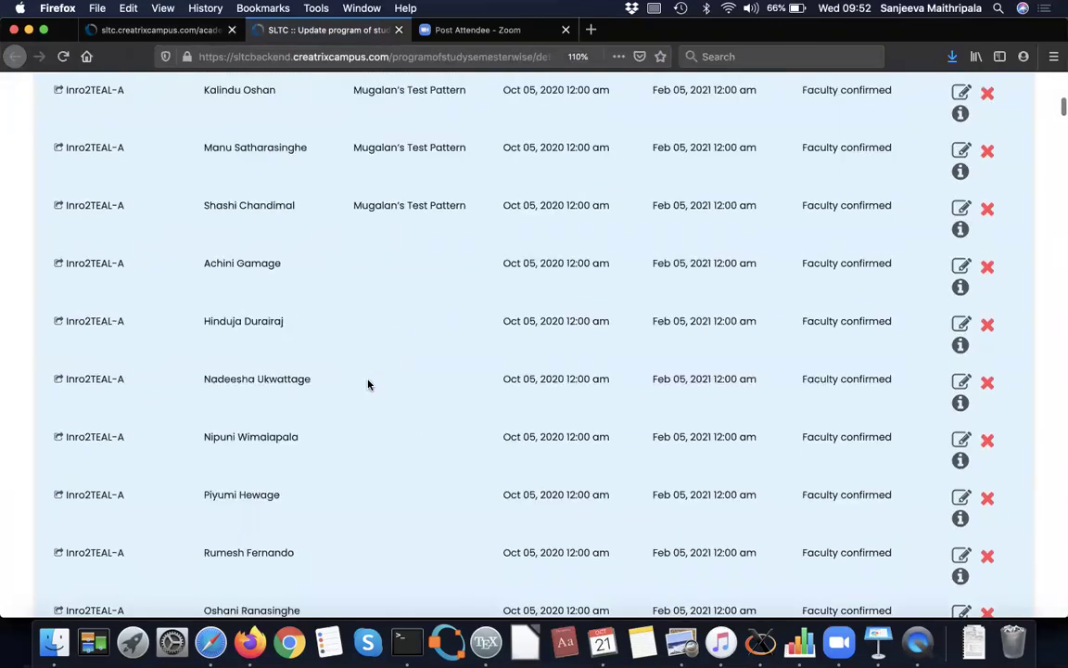
pyautogui.scroll(-15, 369, 384)
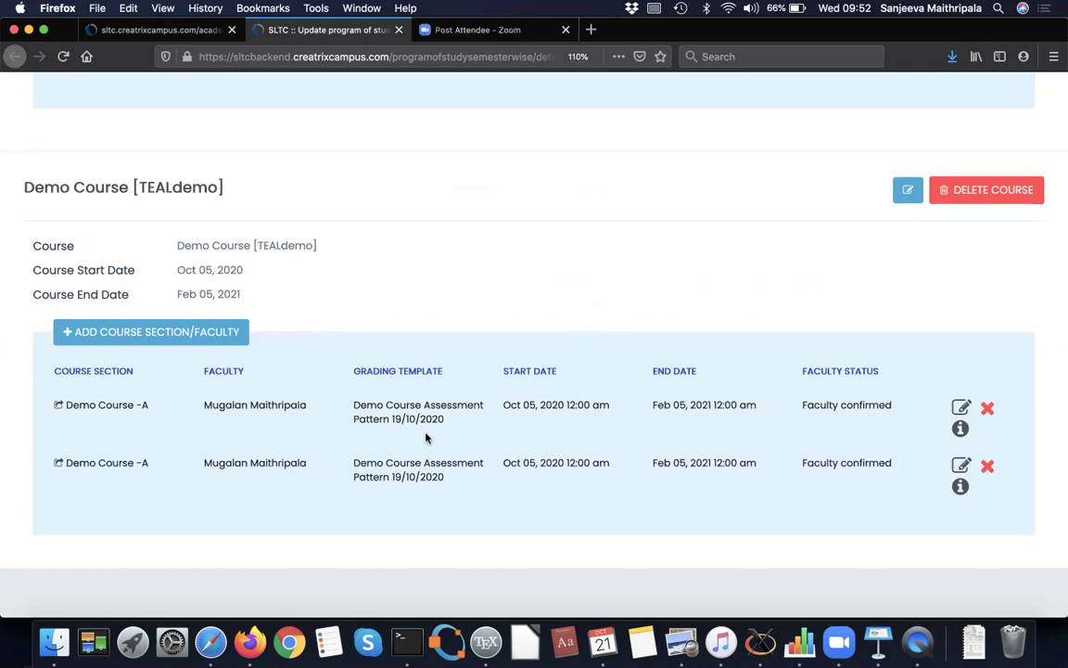
# Assign the grading template Demo Course Assessment Pattern 21/10/2020 to the first Demo Course -A faculty entry and save it
pyautogui.click(961, 408)
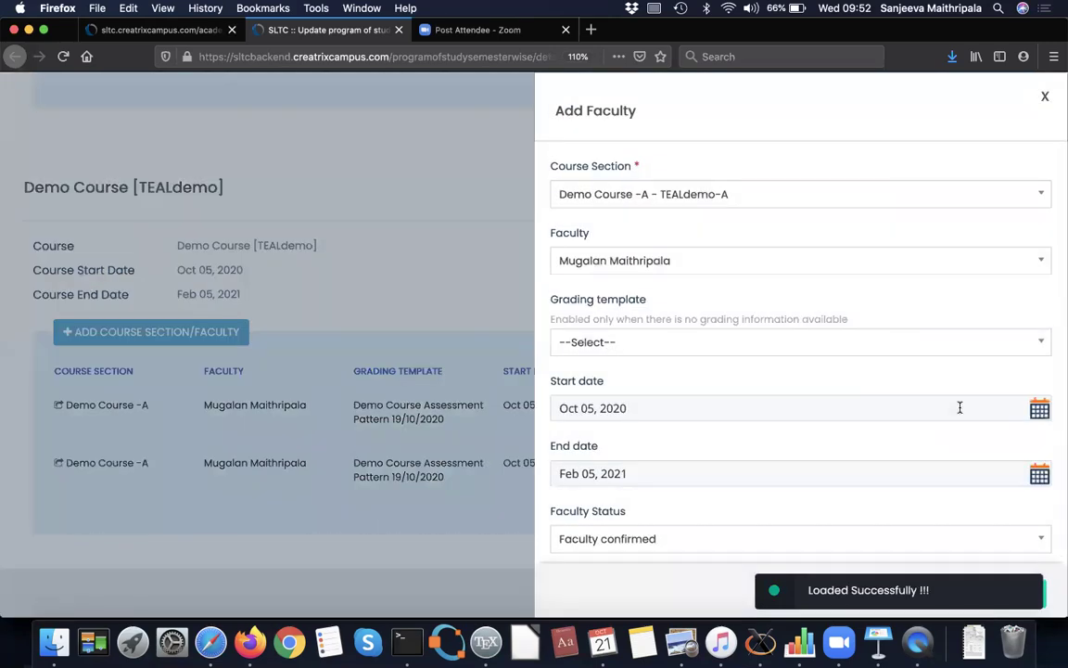
pyautogui.rightClick(833, 408)
pyautogui.click(921, 345)
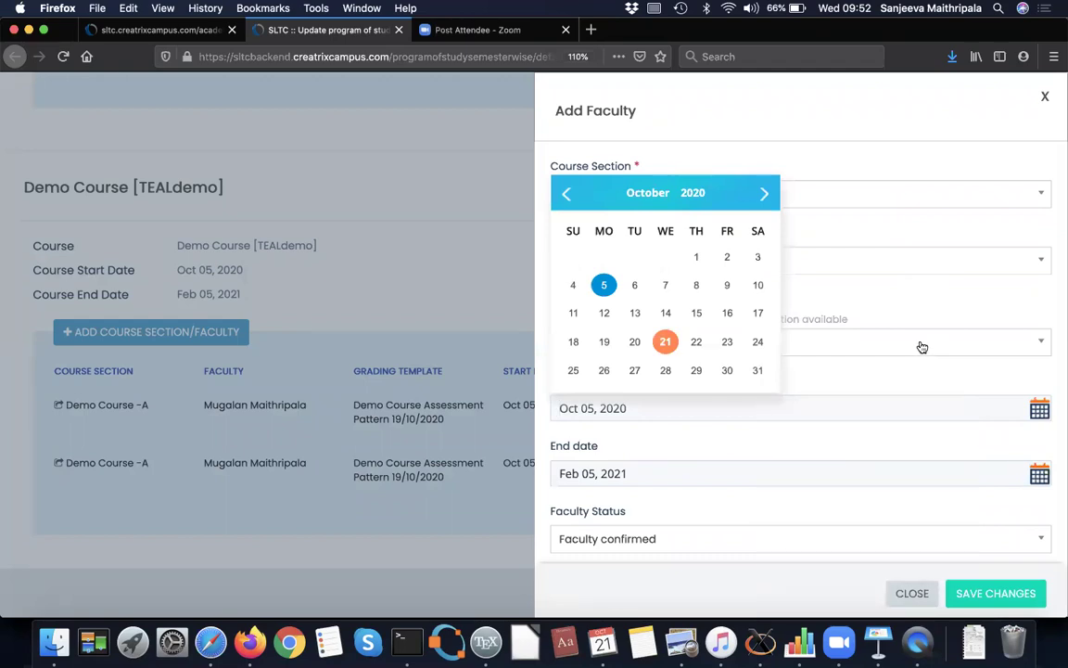
pyautogui.click(921, 346)
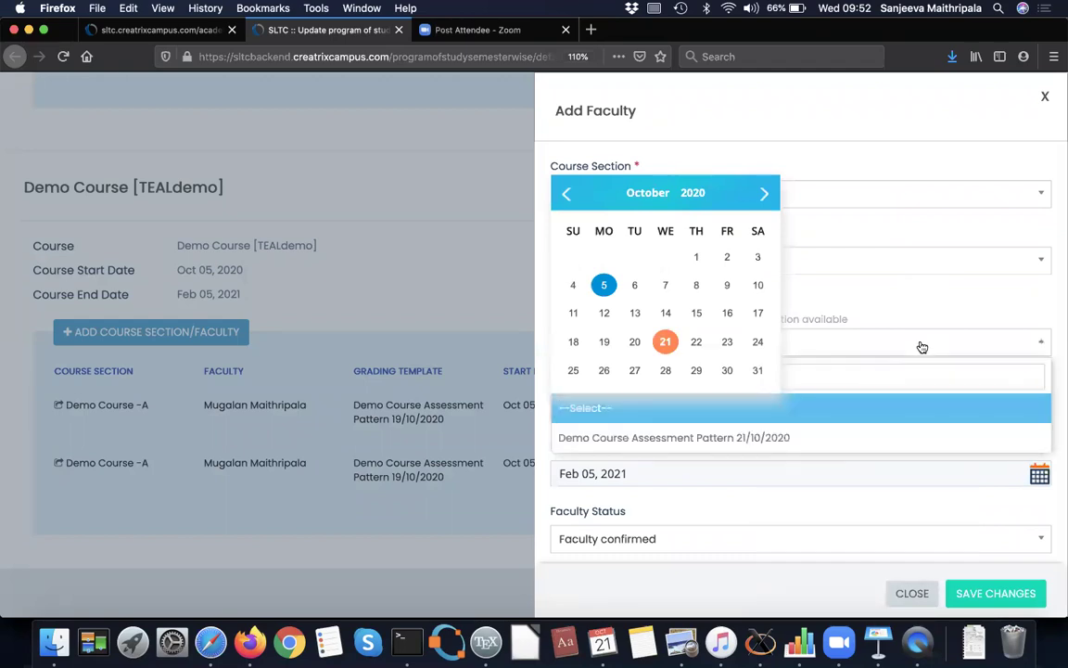
pyautogui.click(652, 443)
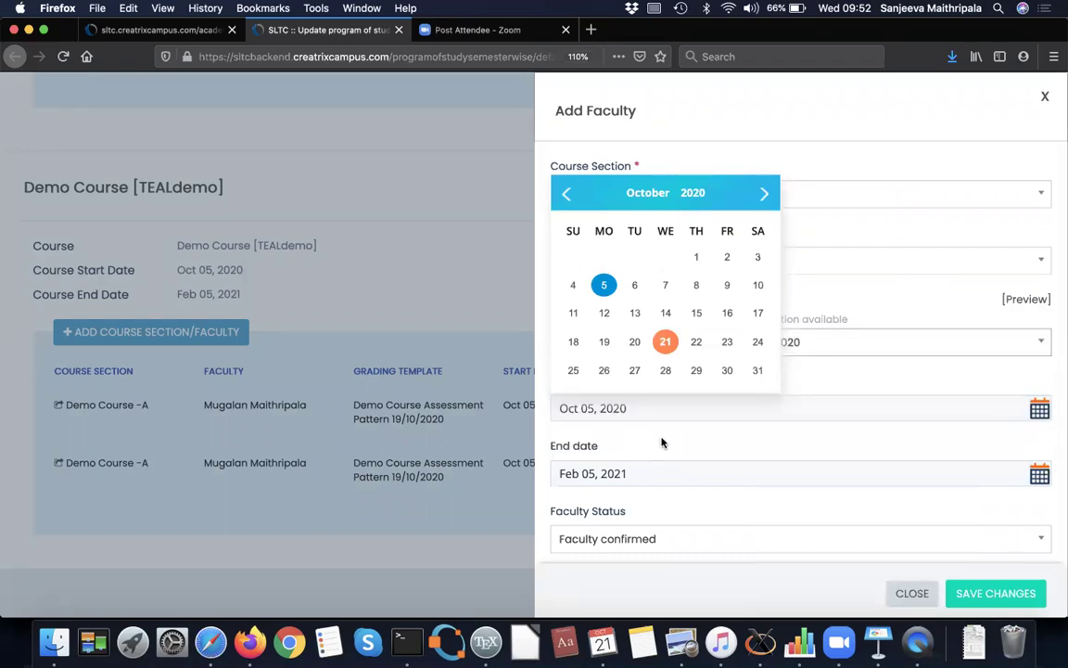
pyautogui.click(994, 595)
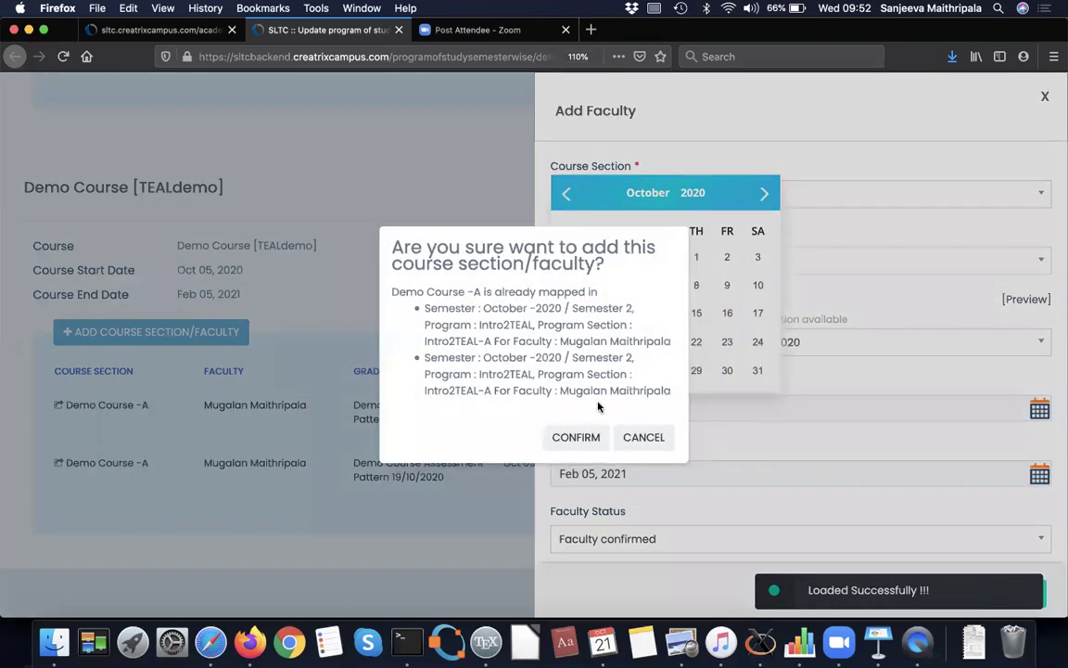
pyautogui.click(574, 437)
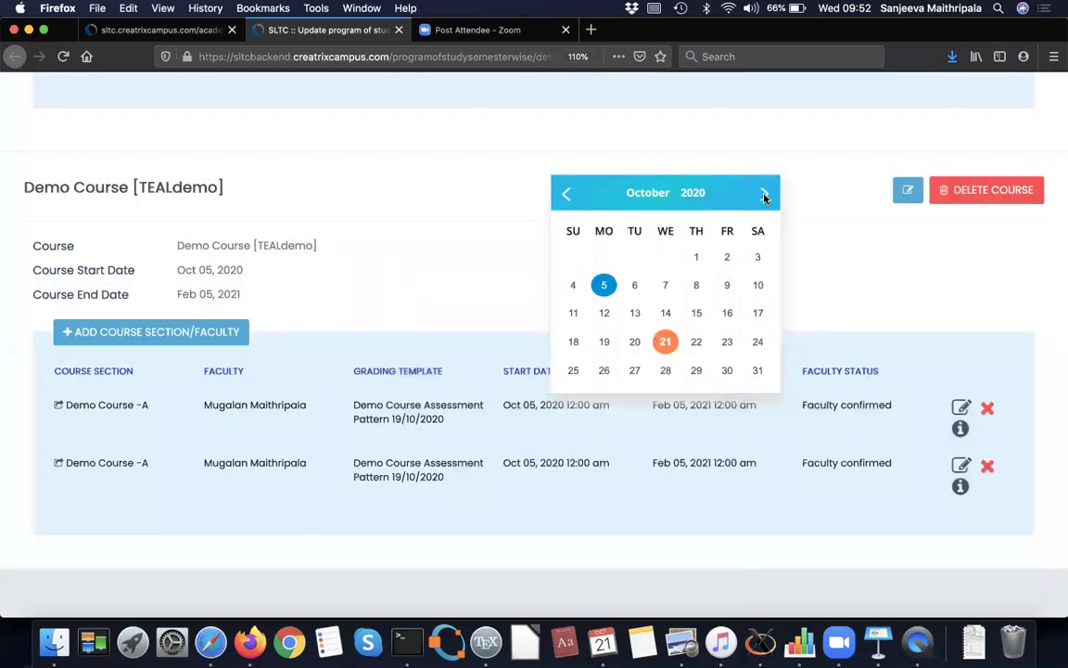
pyautogui.click(764, 195)
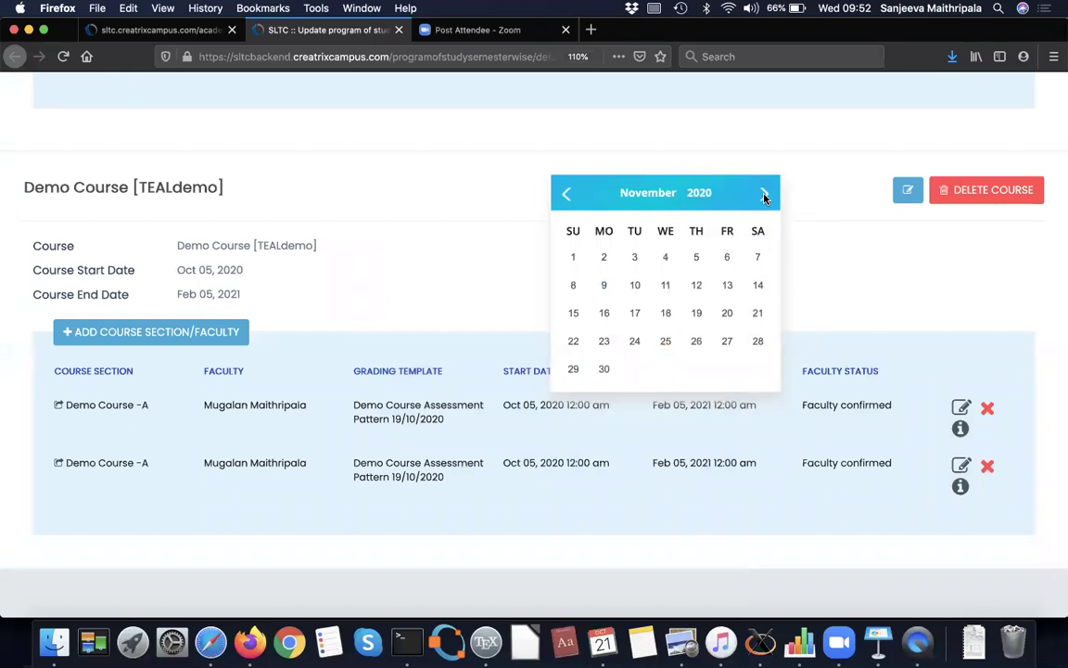
pyautogui.click(564, 194)
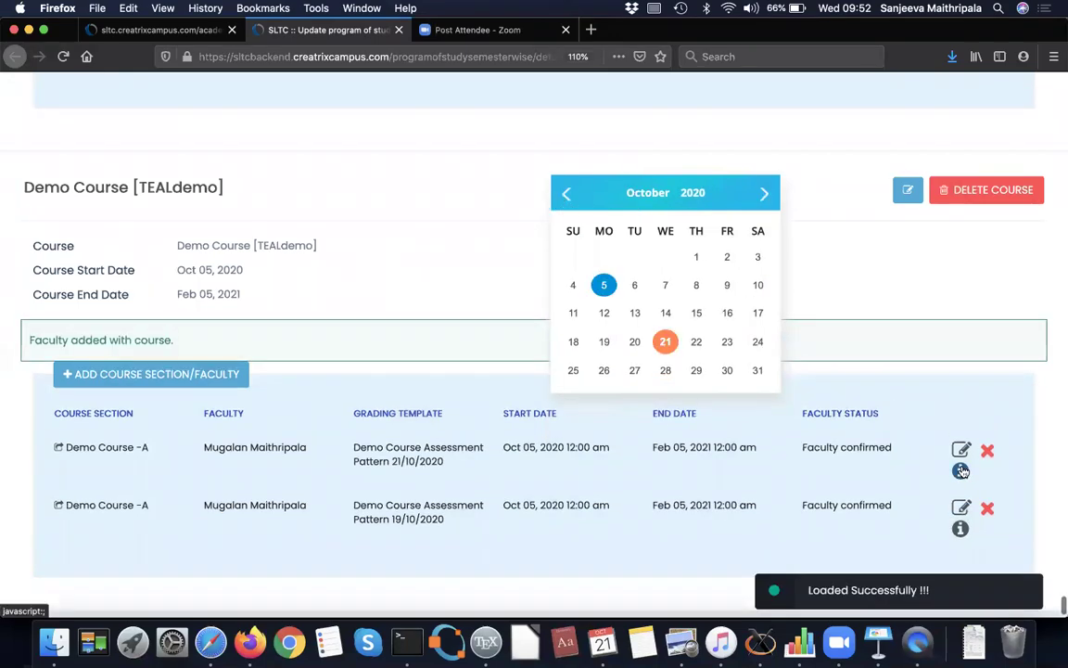
# Change the second Demo Course -A faculty entry to the grading template Demo Course Assessment Pattern 21/10/2020 and confirm the save
pyautogui.click(962, 510)
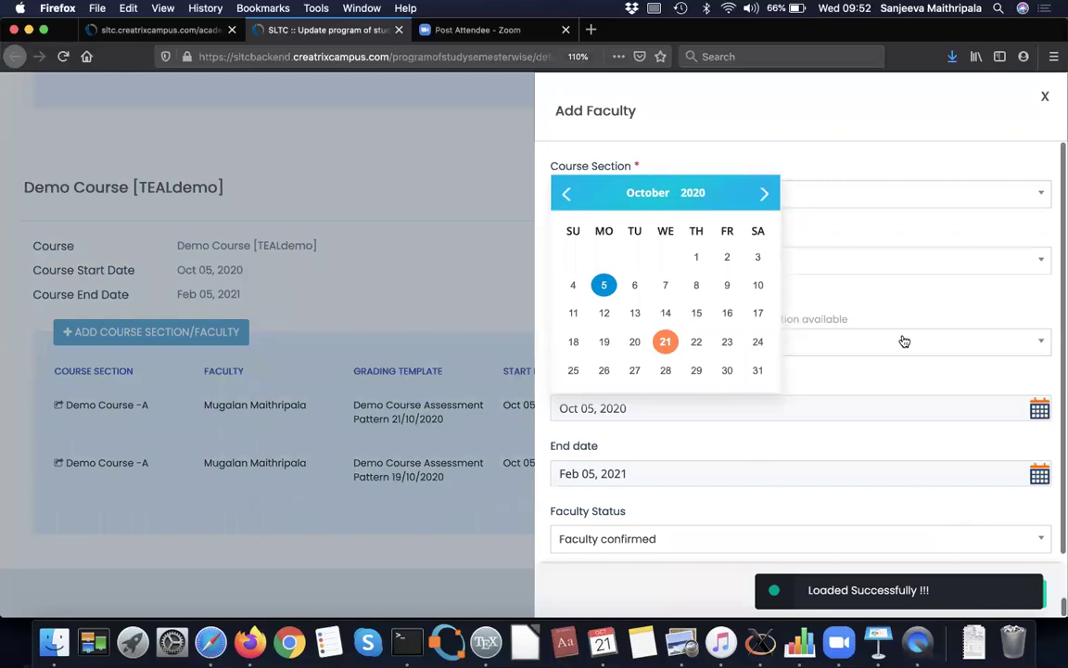
pyautogui.click(904, 341)
pyautogui.click(734, 441)
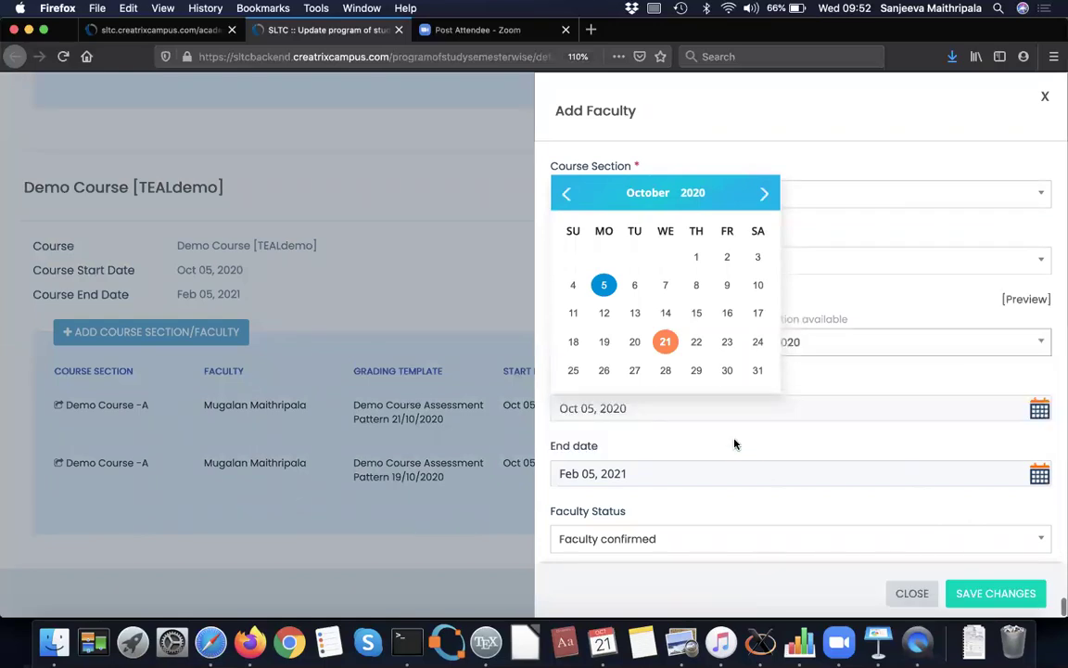
pyautogui.click(980, 595)
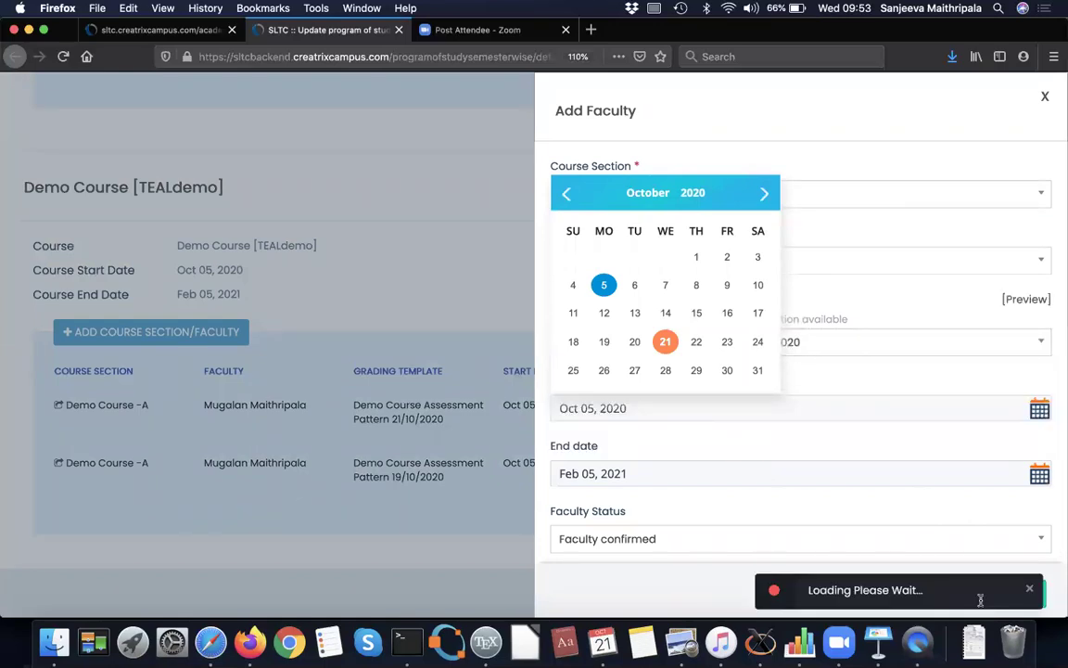
pyautogui.click(583, 439)
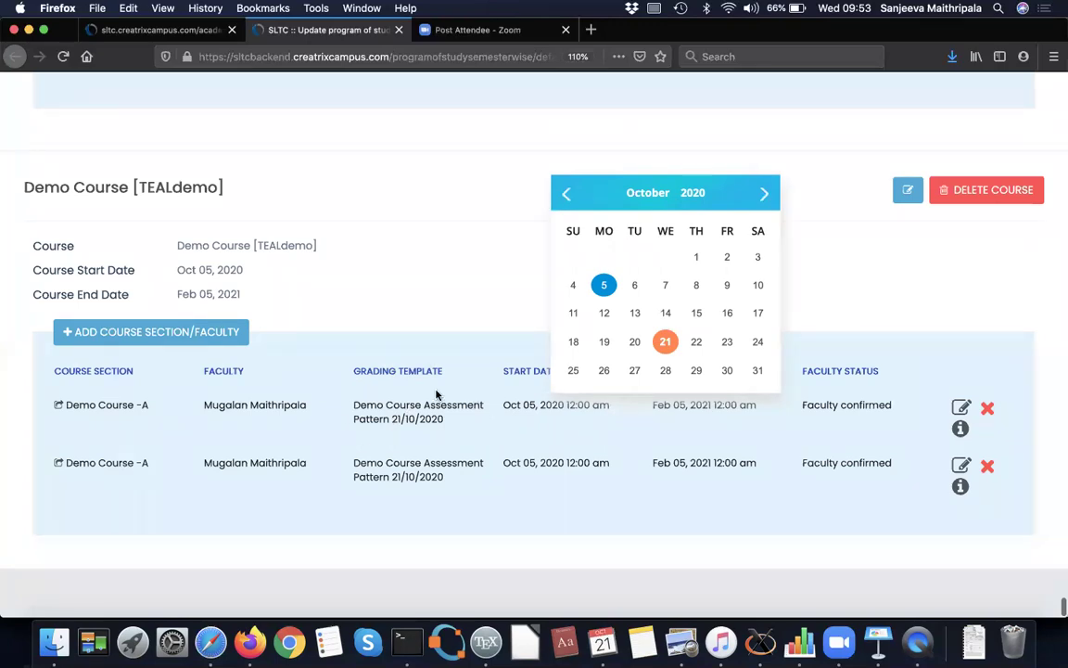
# Switch to Safari and open the Assessments course list of Intro2TEAL in October -2020 / Semester 2
pyautogui.click(211, 643)
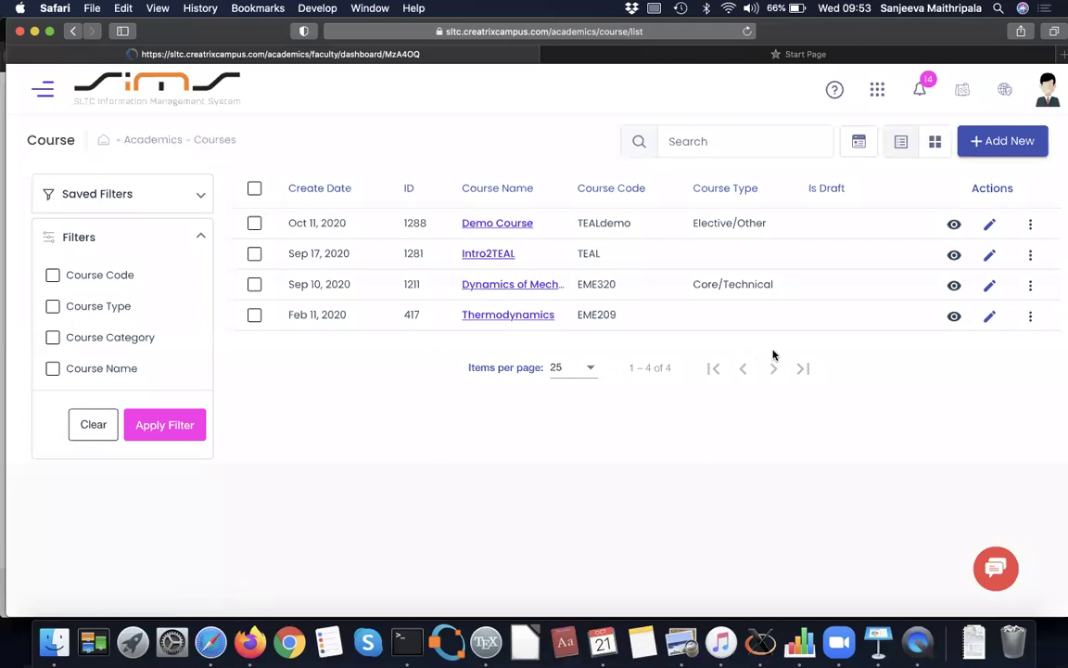
pyautogui.click(878, 90)
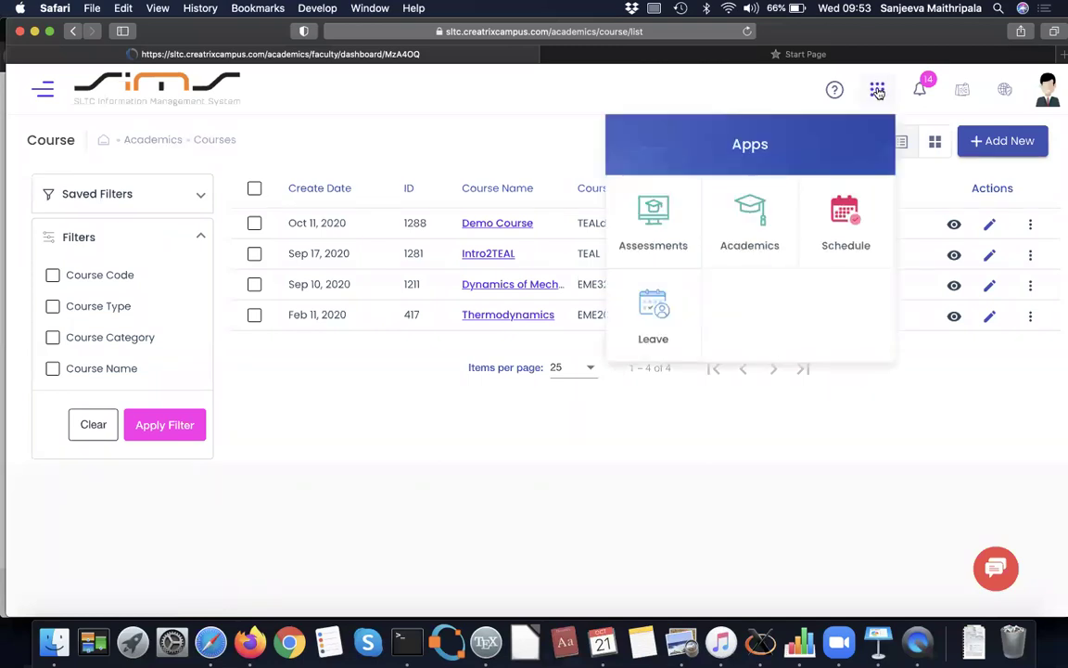
pyautogui.click(655, 220)
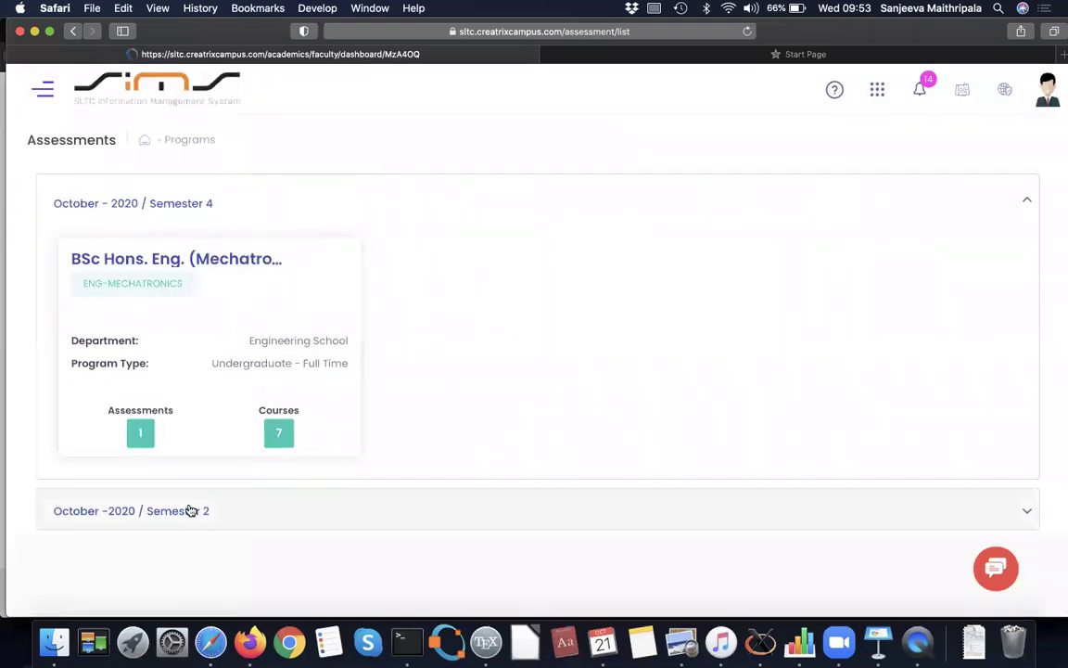
pyautogui.click(190, 511)
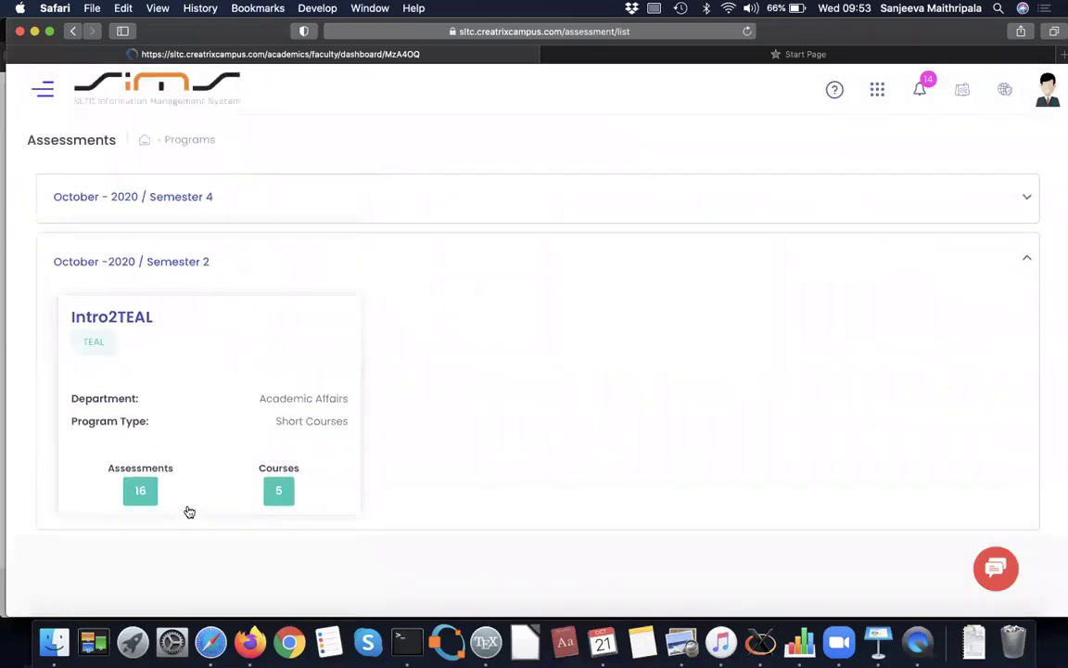
pyautogui.click(279, 485)
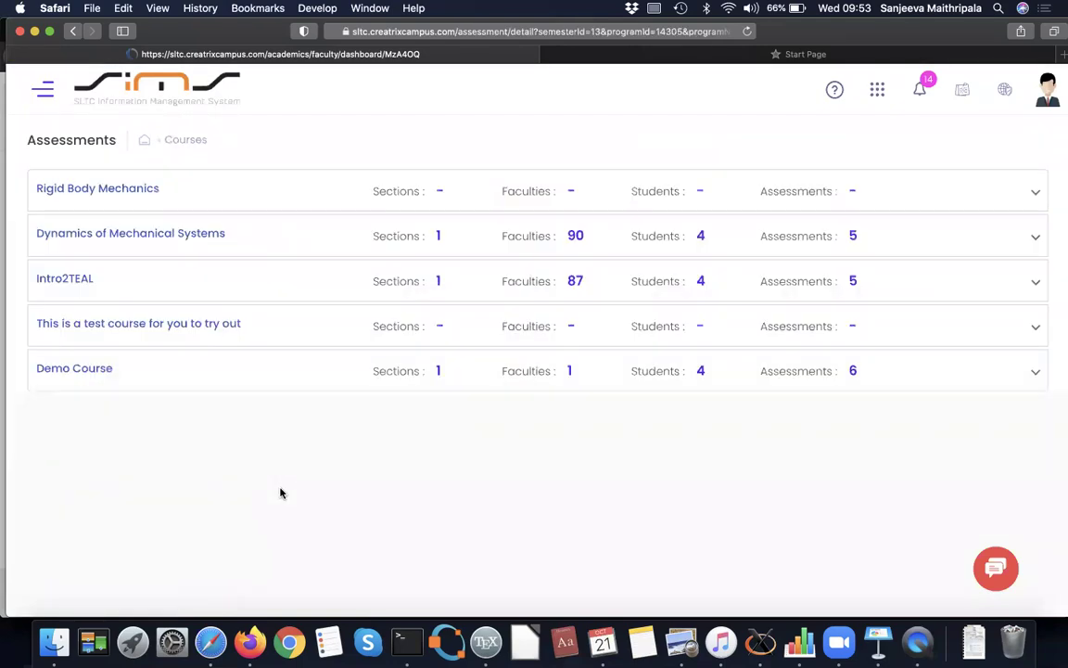
# Review the Summative and Formative assessments of the Demo Course -A section and its grade book
pyautogui.click(318, 382)
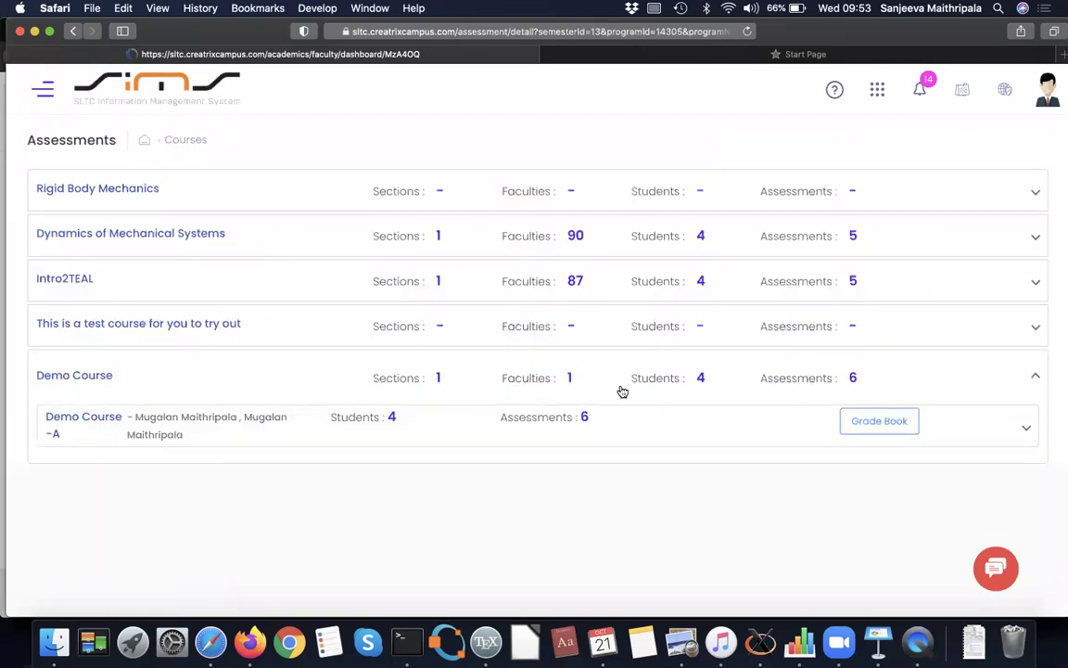
pyautogui.click(700, 428)
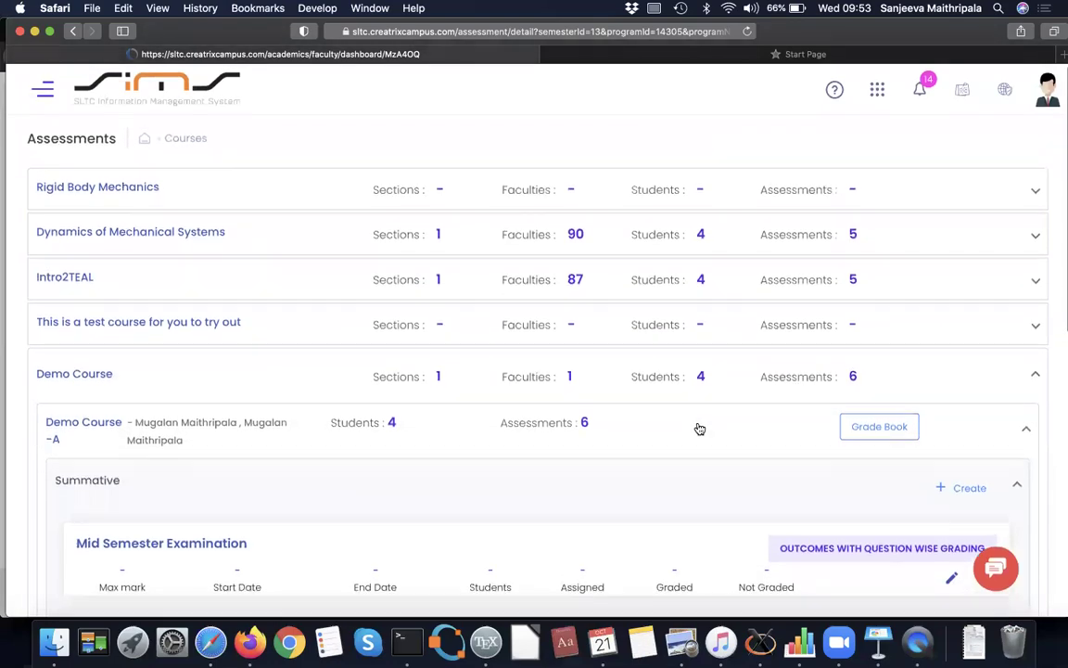
pyautogui.scroll(-10, 700, 429)
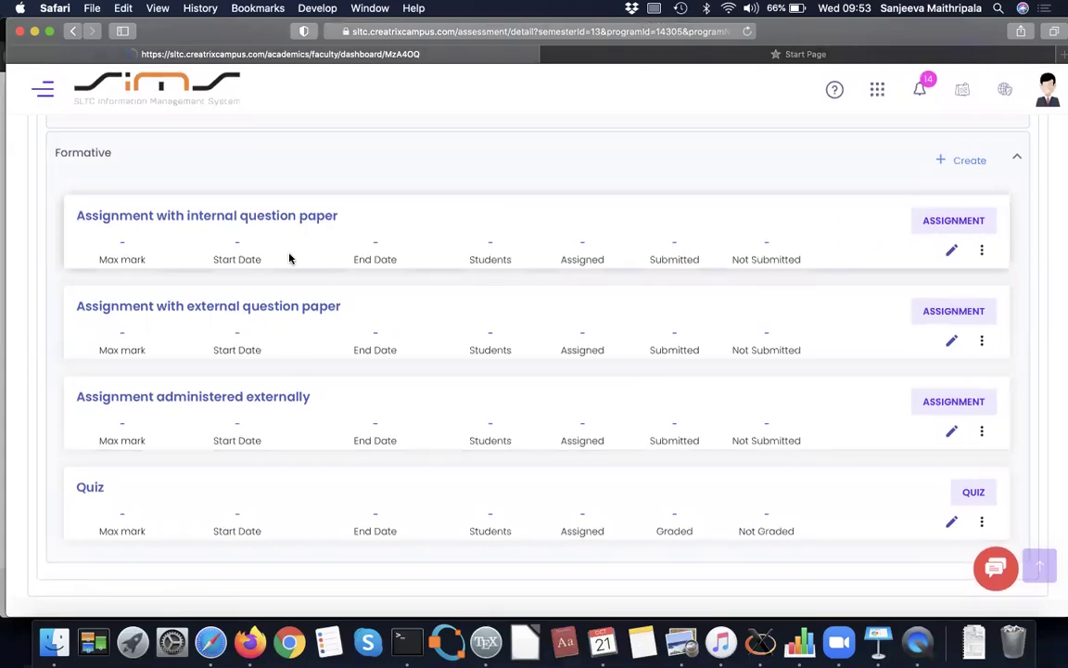
pyautogui.scroll(4, 293, 363)
pyautogui.scroll(3, 293, 363)
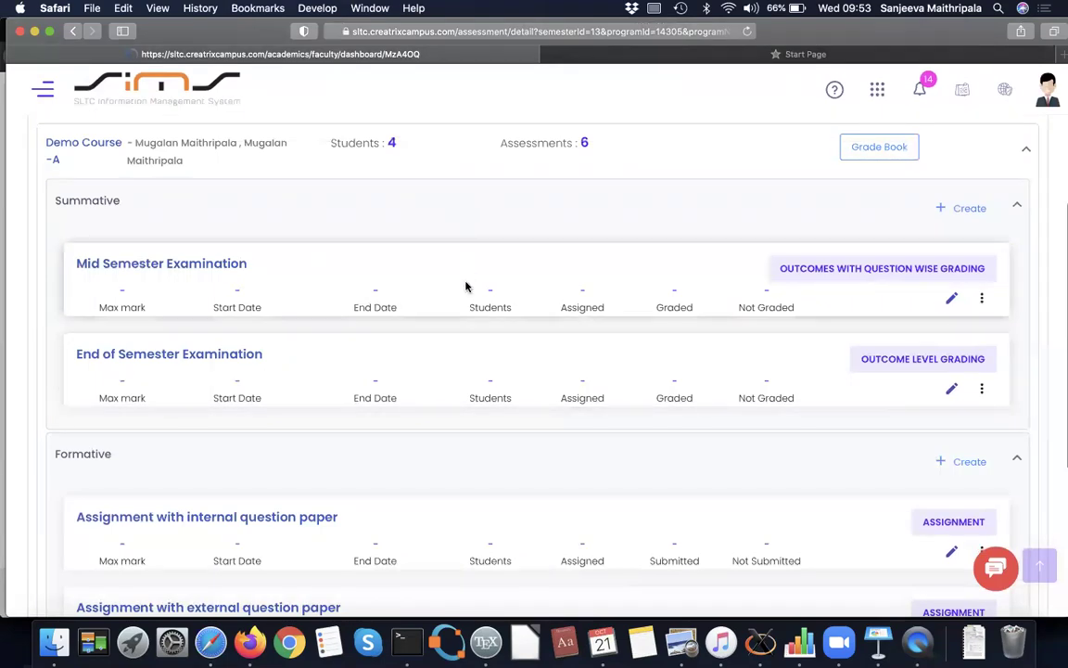
pyautogui.scroll(1, 466, 286)
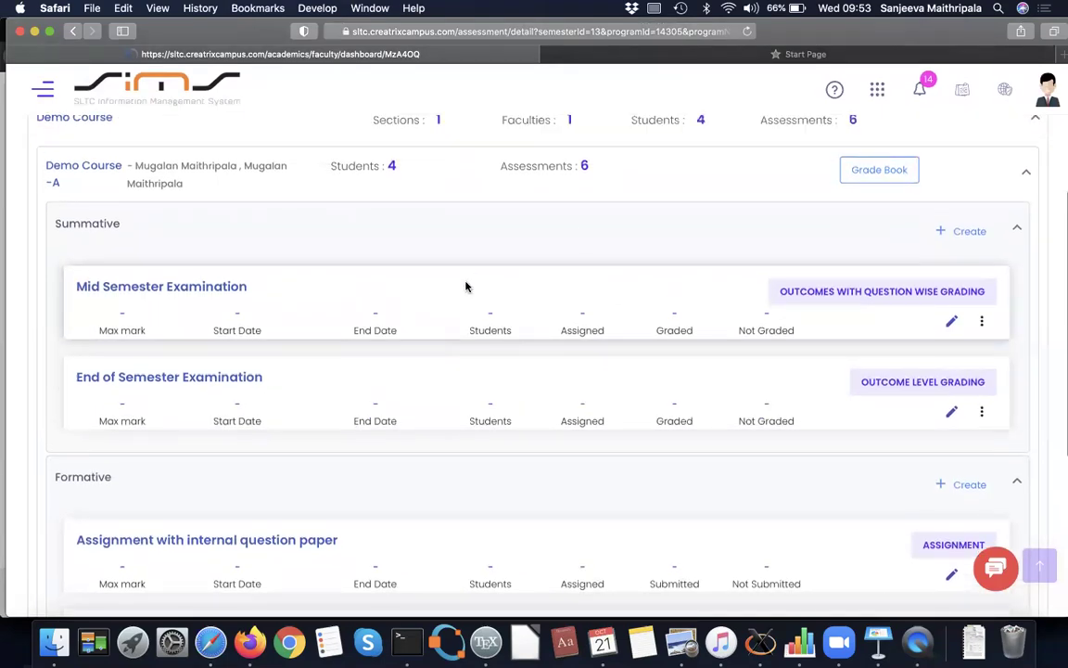
pyautogui.click(879, 171)
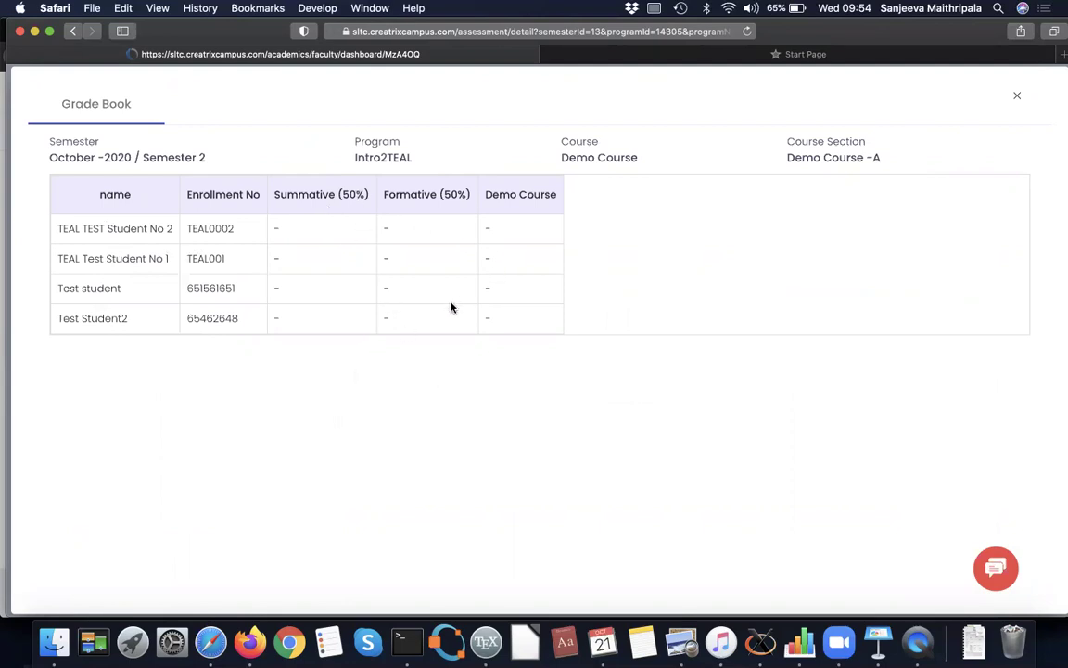
# Return to the Academics course list and open the question bank of Demo Course
pyautogui.click(72, 32)
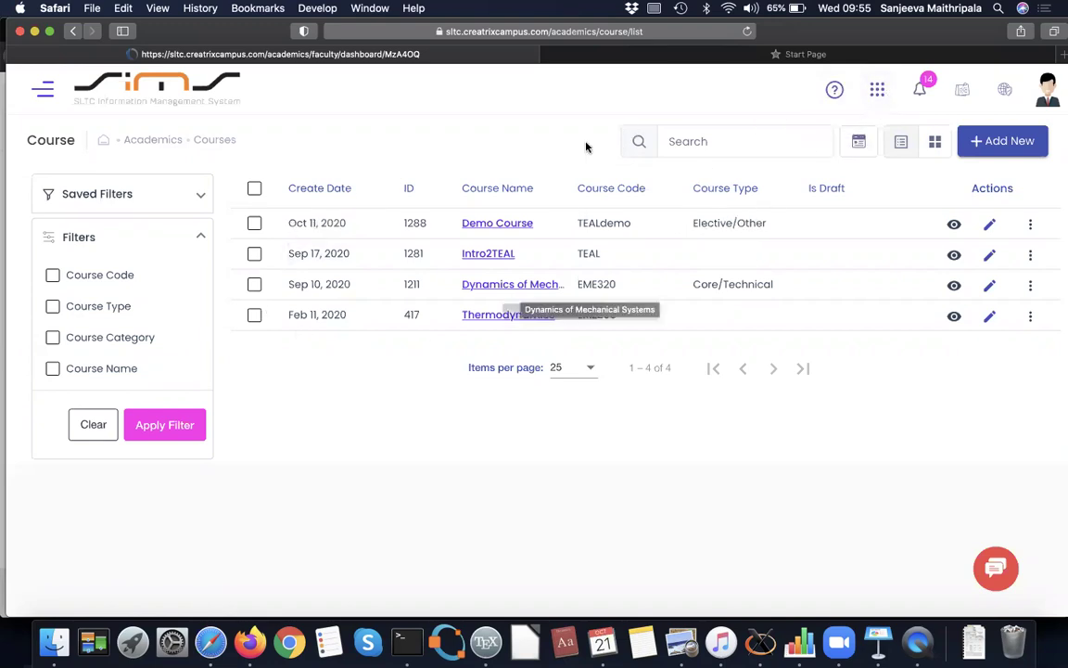
pyautogui.click(878, 90)
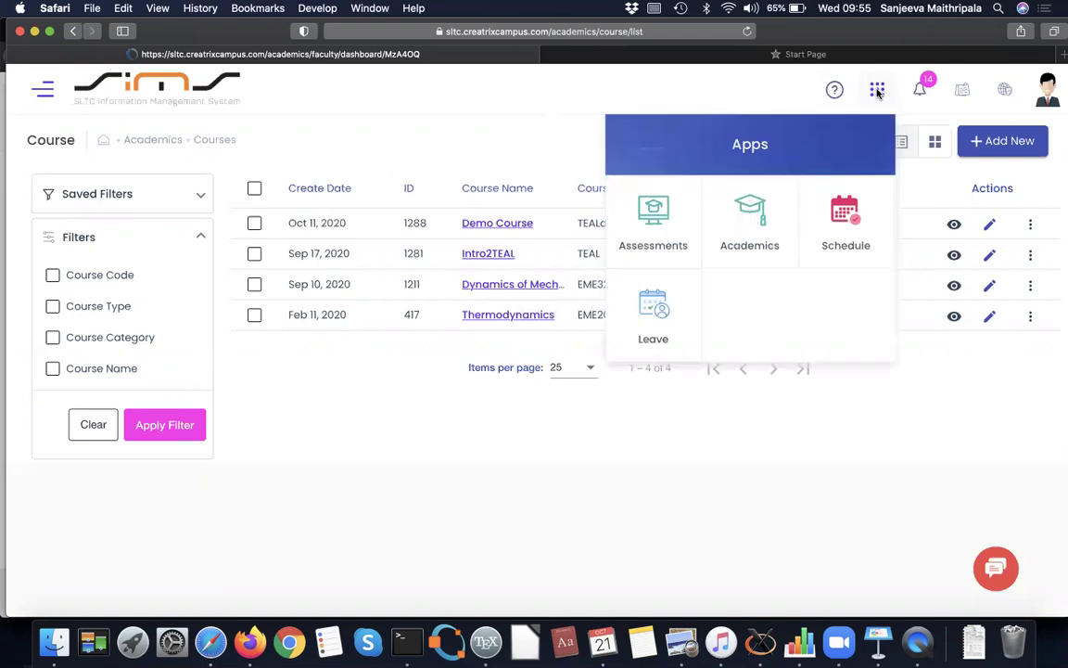
pyautogui.click(739, 223)
pyautogui.click(72, 198)
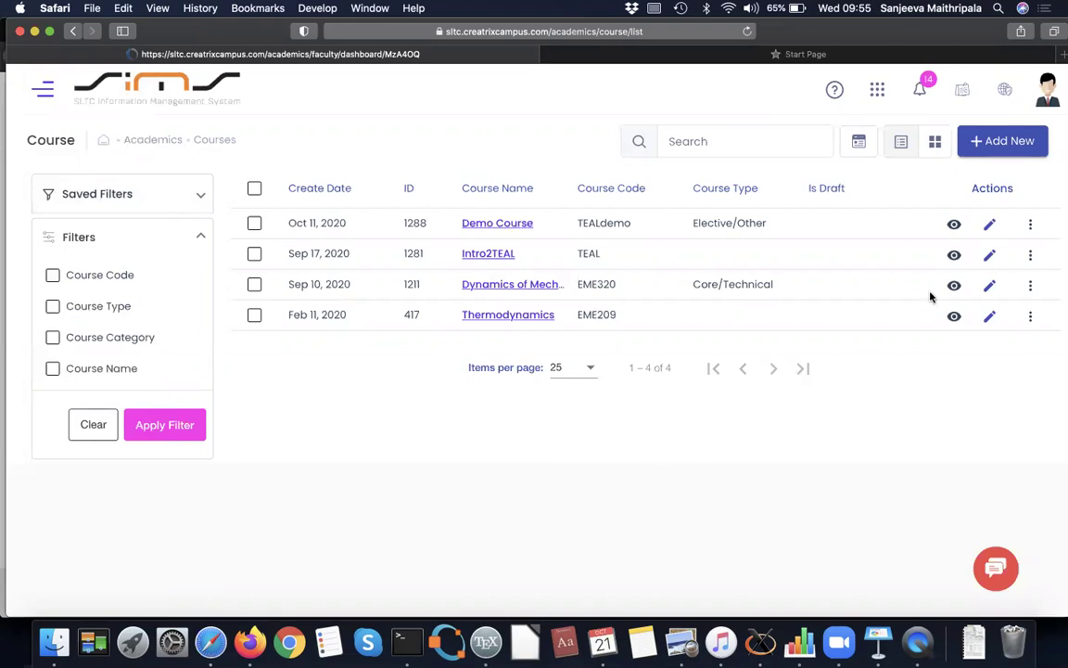
pyautogui.click(1031, 227)
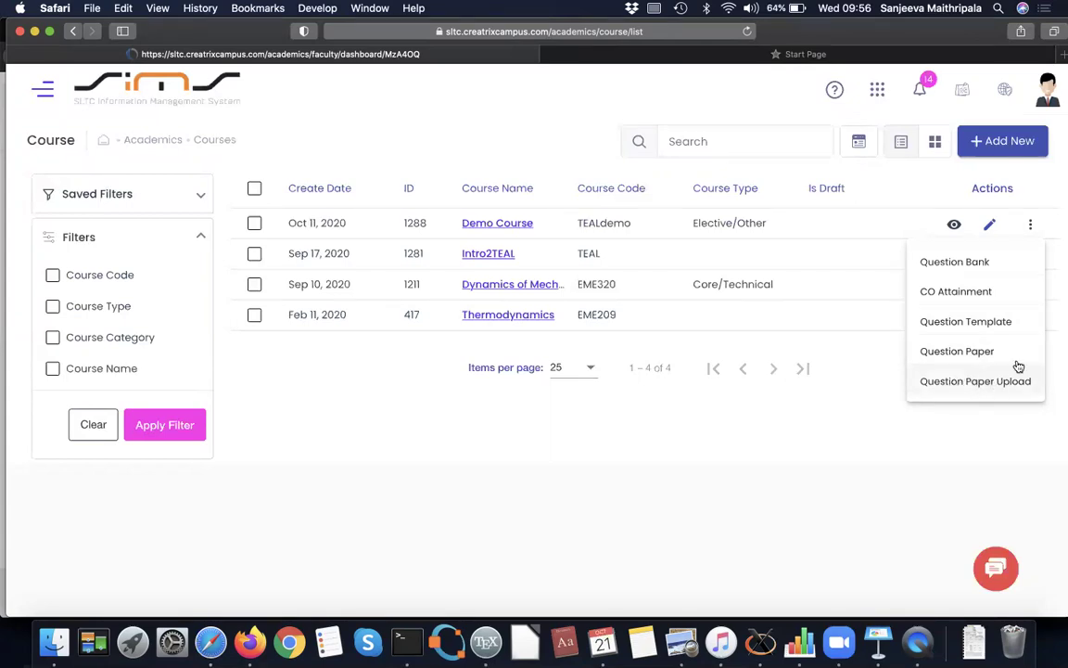
pyautogui.click(955, 264)
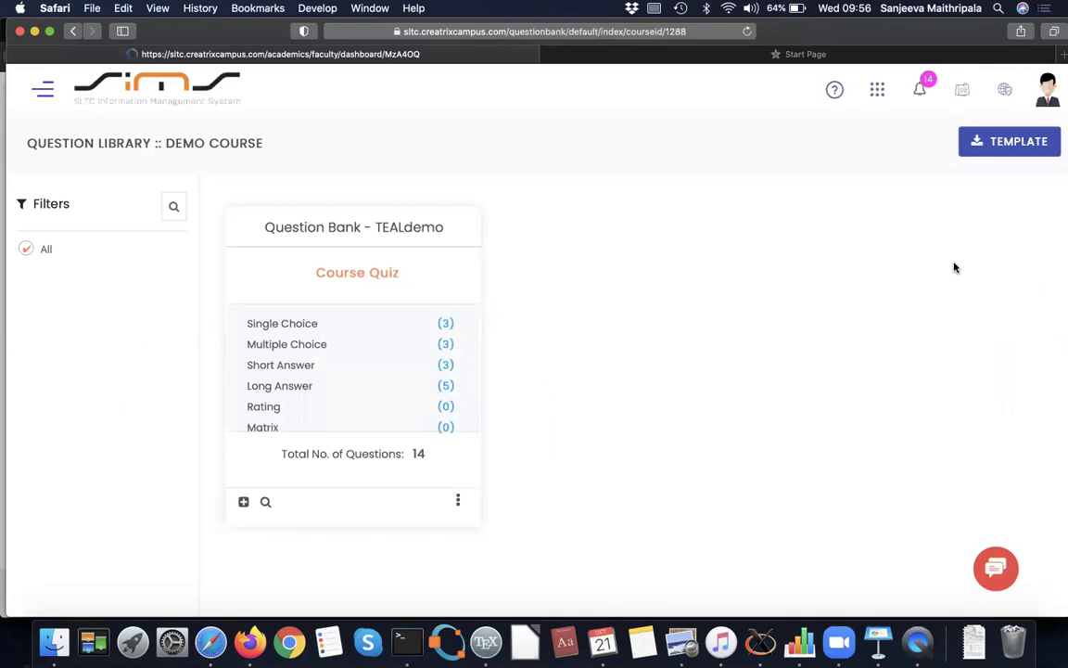
# Look up the help assistant's guide on creating single choice questions and close the assistant
pyautogui.click(994, 568)
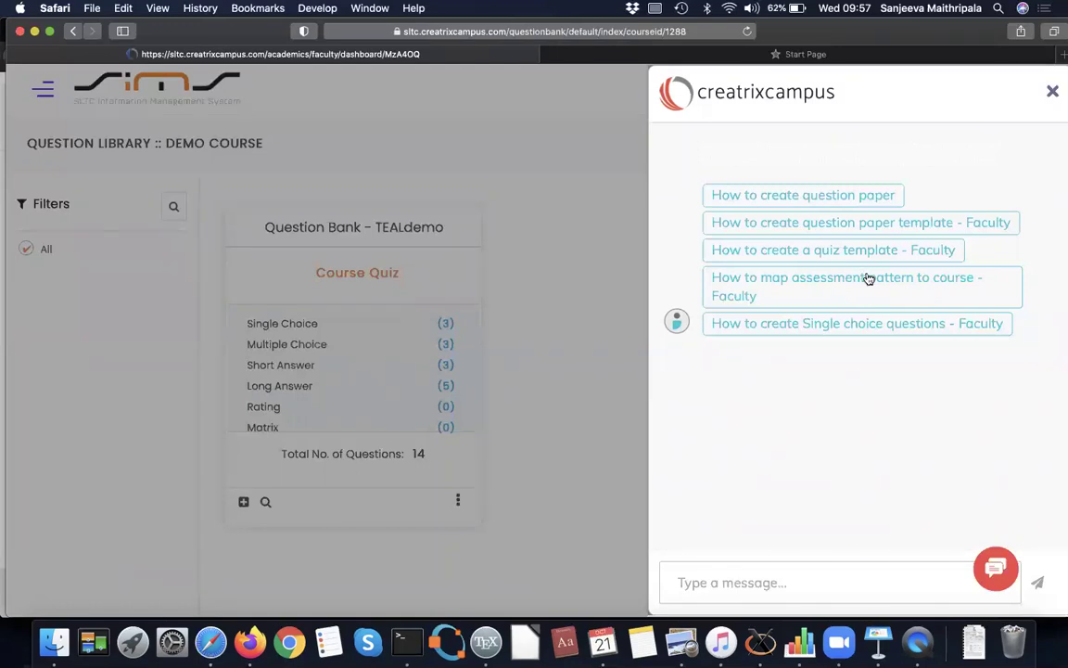
pyautogui.click(844, 326)
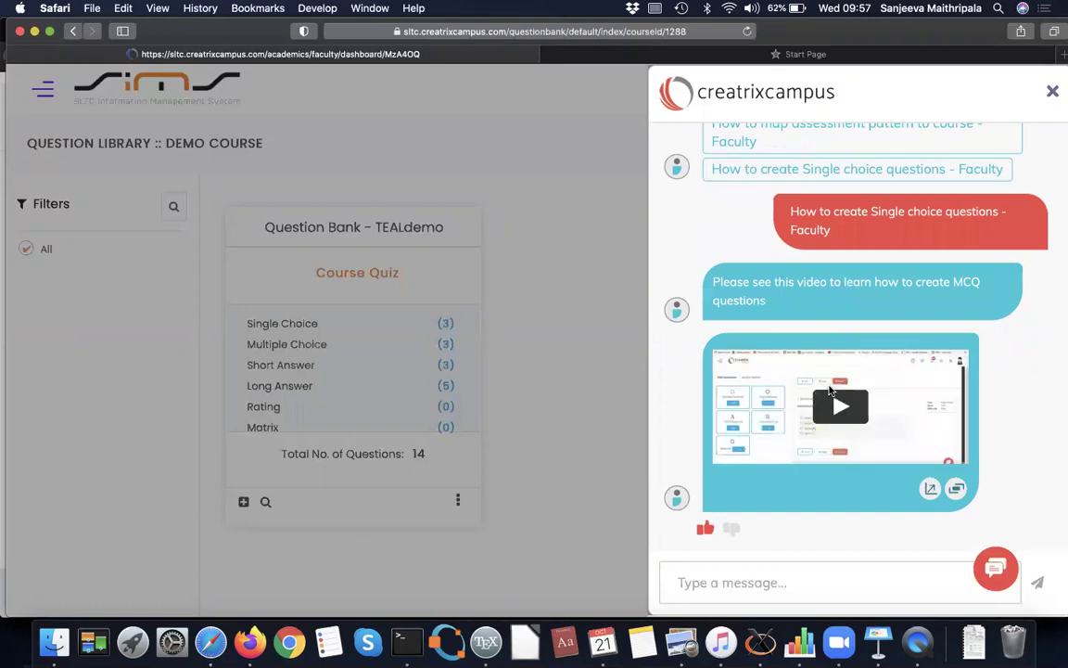
pyautogui.click(1053, 95)
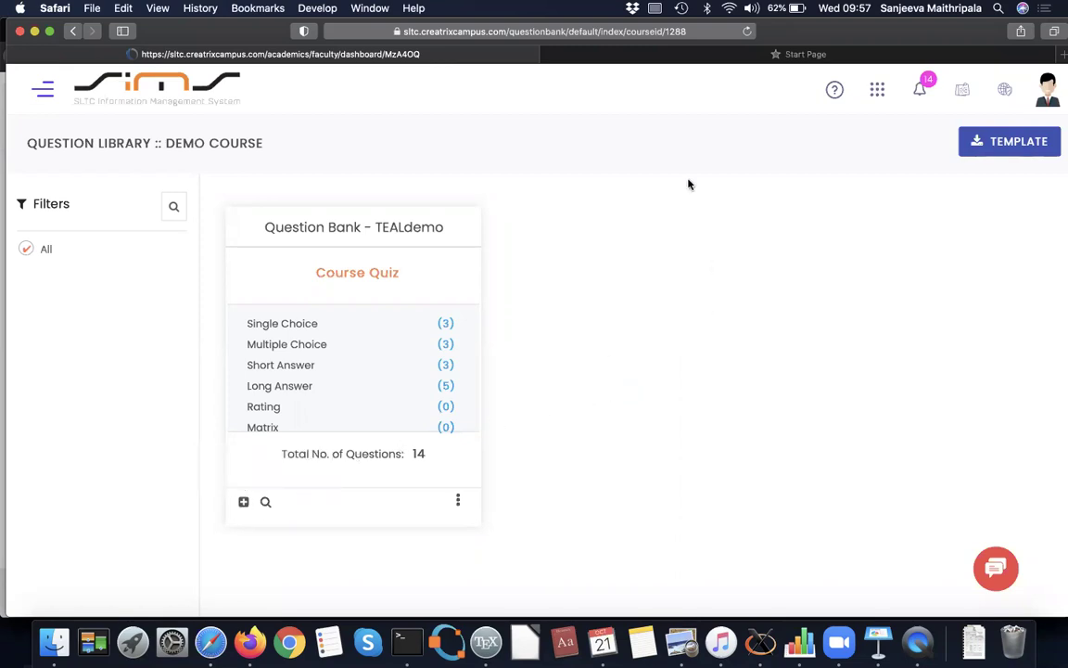
# Open the TEALdemo question bank for adding questions and start a new Multiple Choice question
pyautogui.click(458, 501)
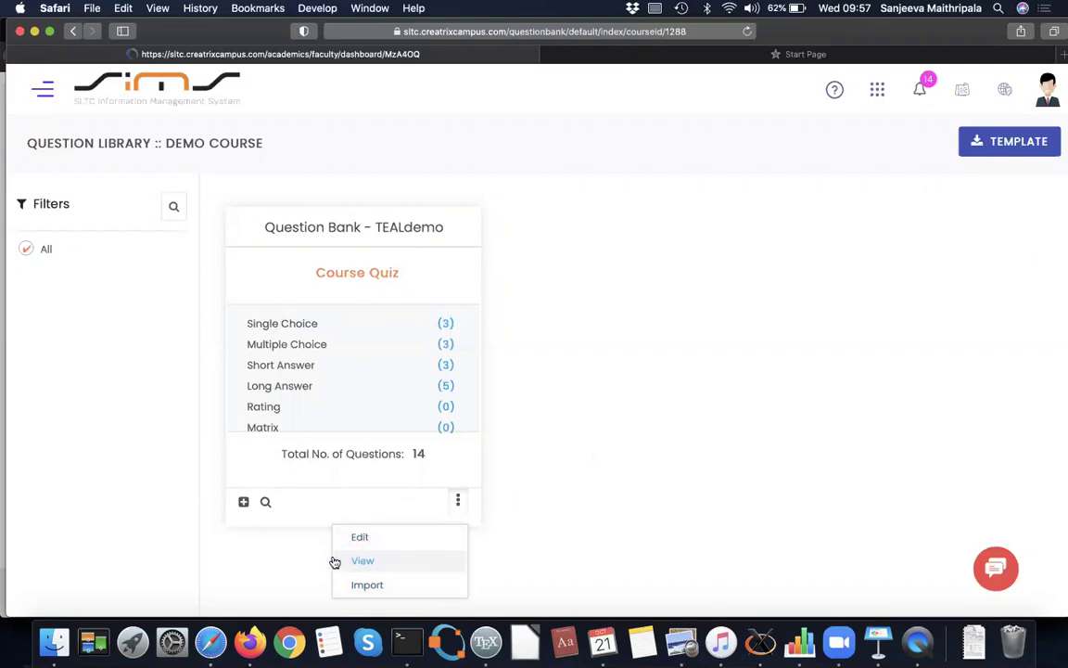
pyautogui.click(244, 503)
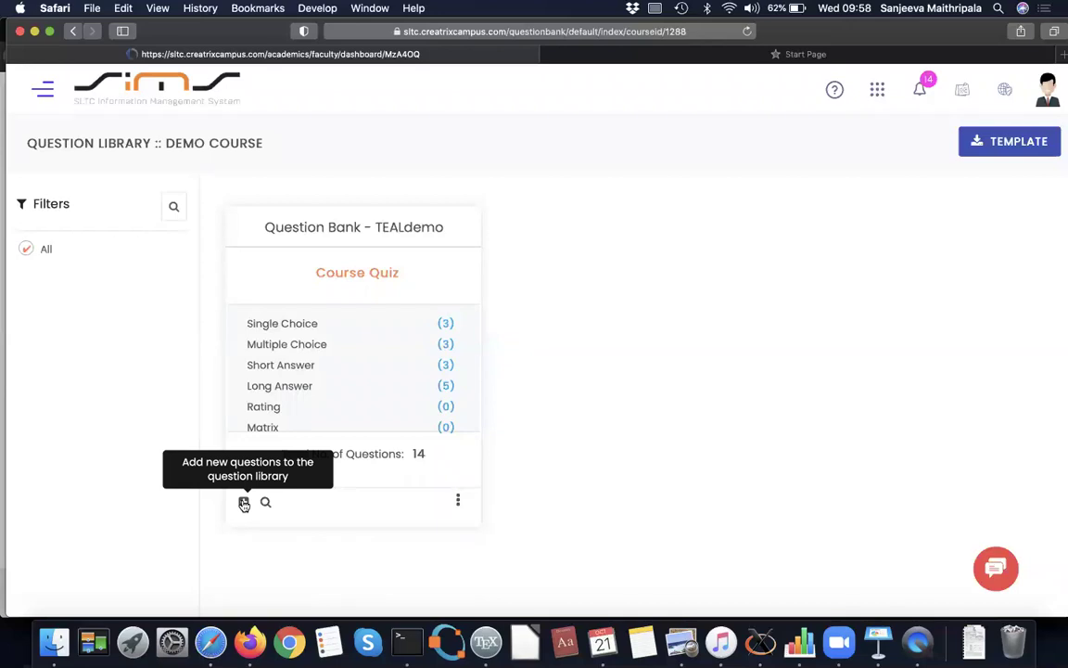
pyautogui.click(244, 502)
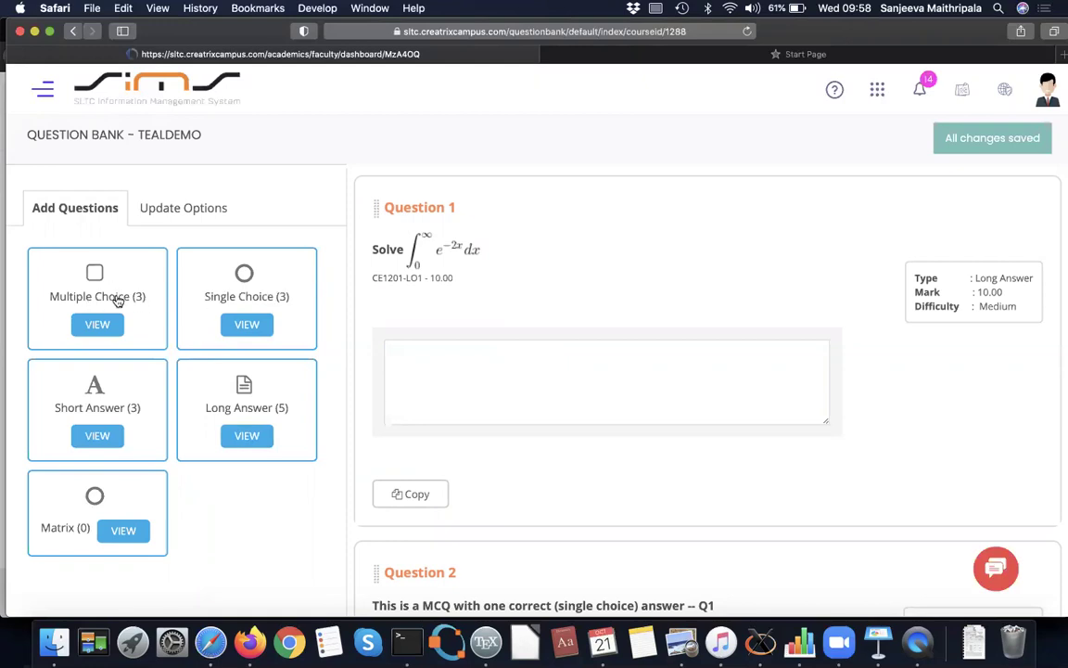
pyautogui.click(100, 323)
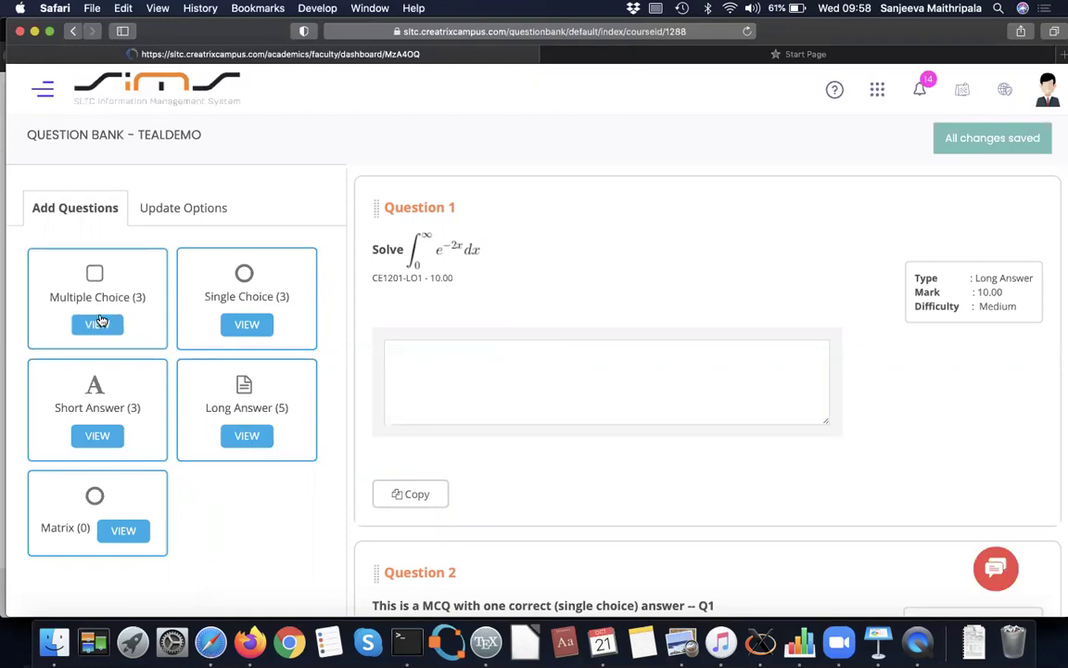
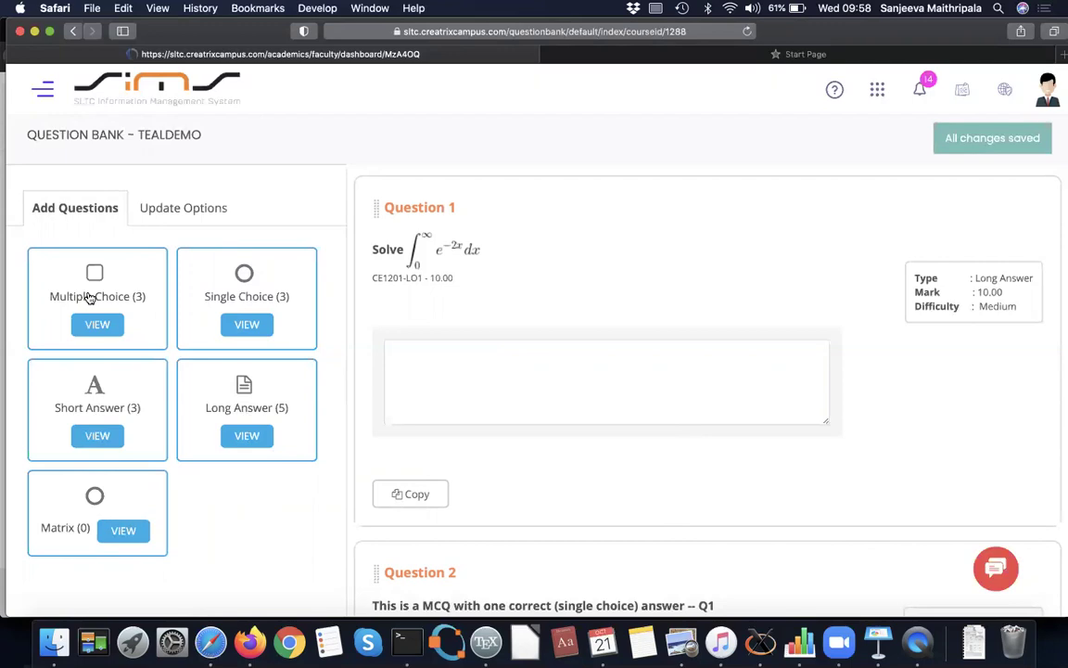
pyautogui.click(88, 295)
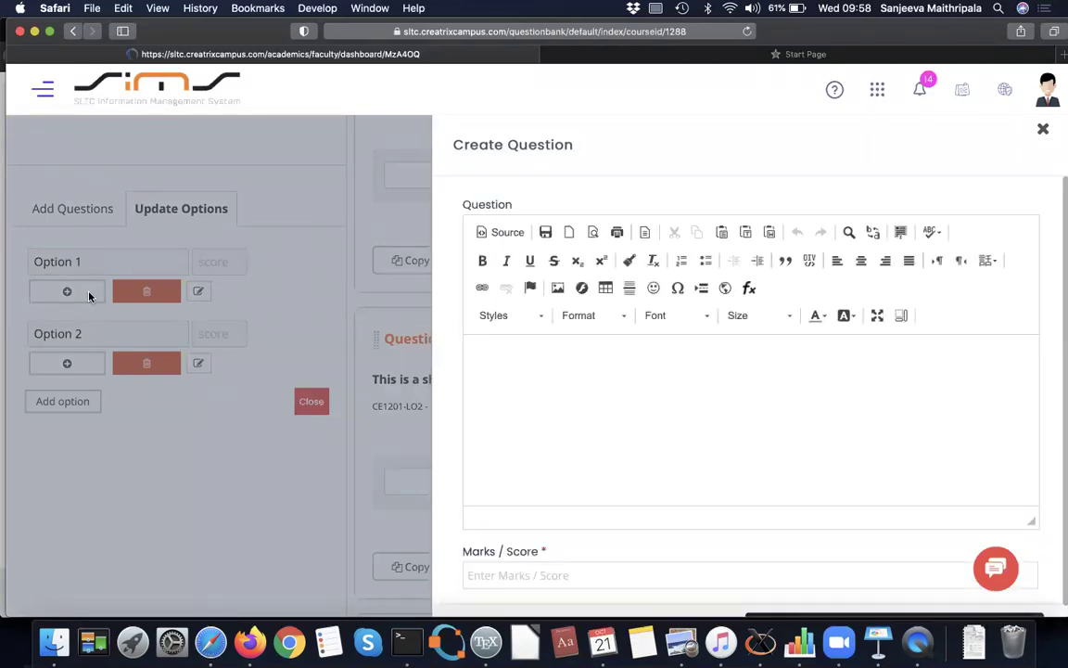
# Enter the question text "Demonstration MCQ Multiple Correct Answer Question - 1 --- Medium Difficulty"
pyautogui.click(507, 355)
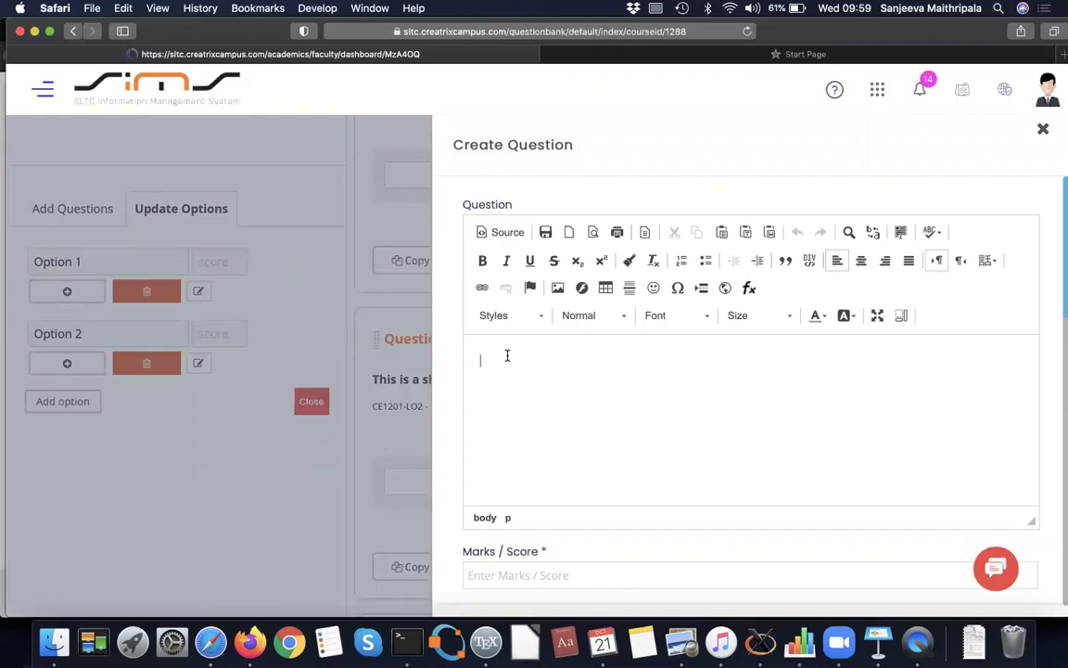
pyautogui.write('D')
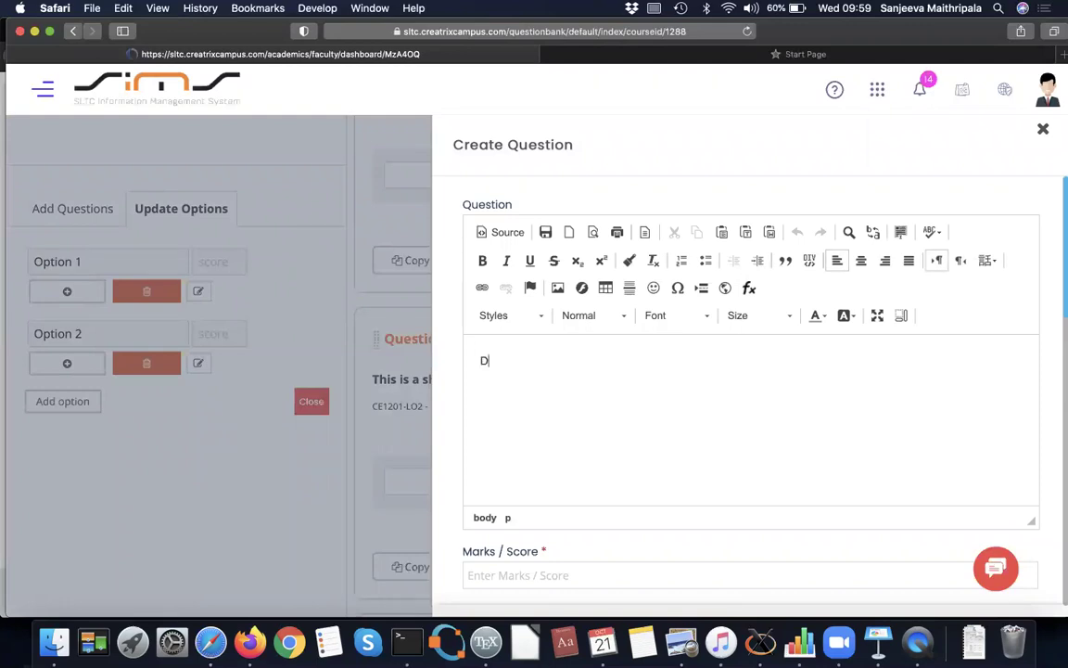
pyautogui.write('emonstration MCQ')
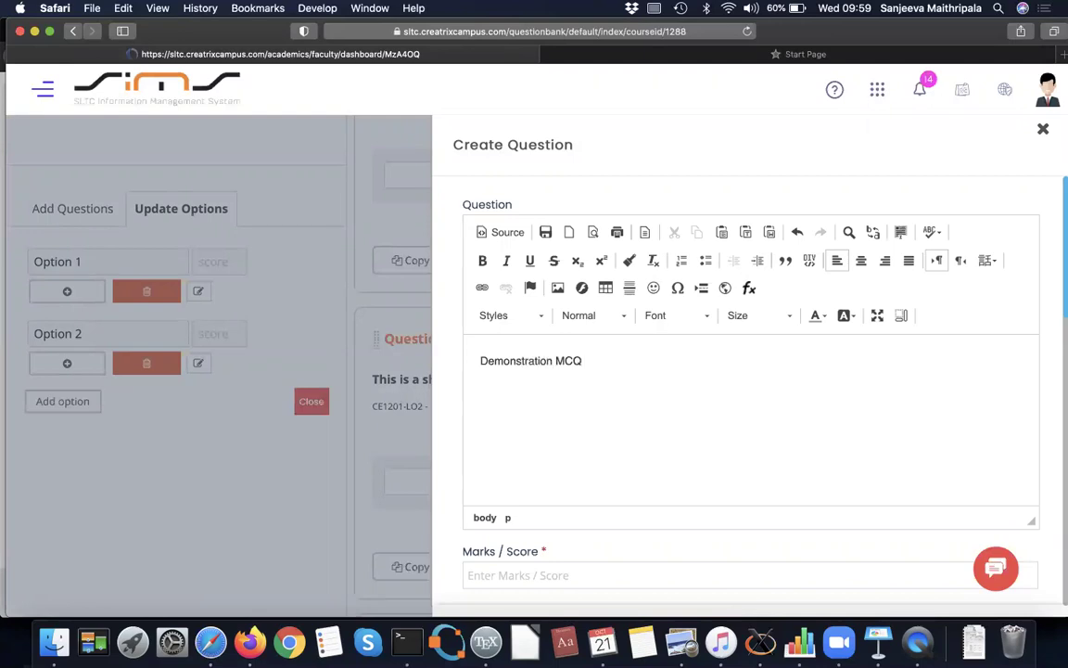
pyautogui.write(' Multiple Correct Answ')
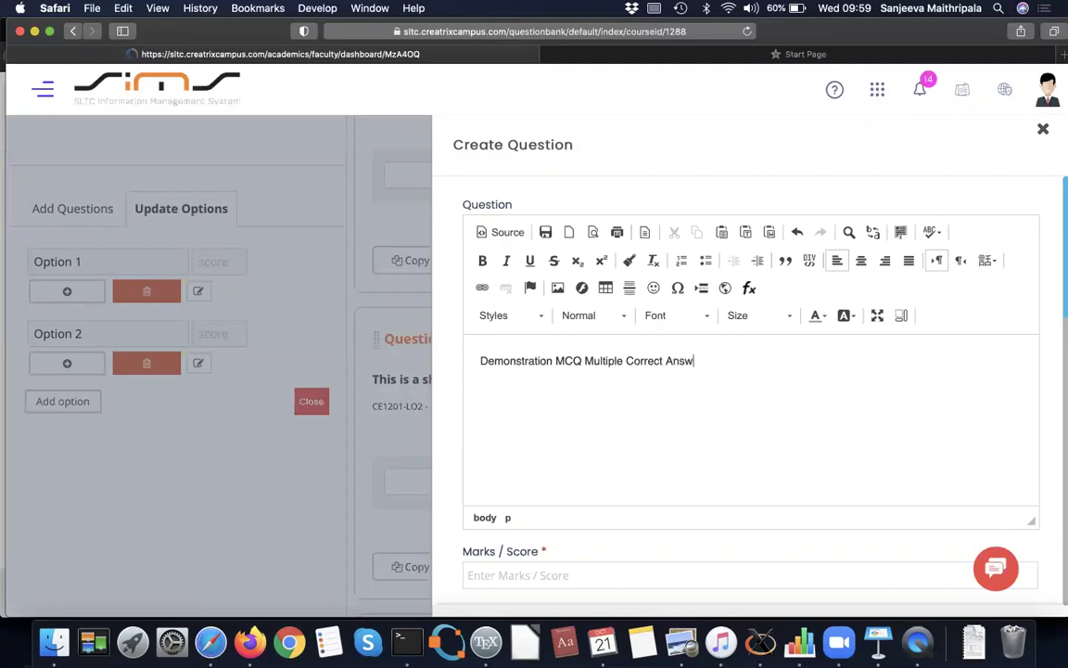
pyautogui.write('er Question -')
pyautogui.write('1 --- Mediu')
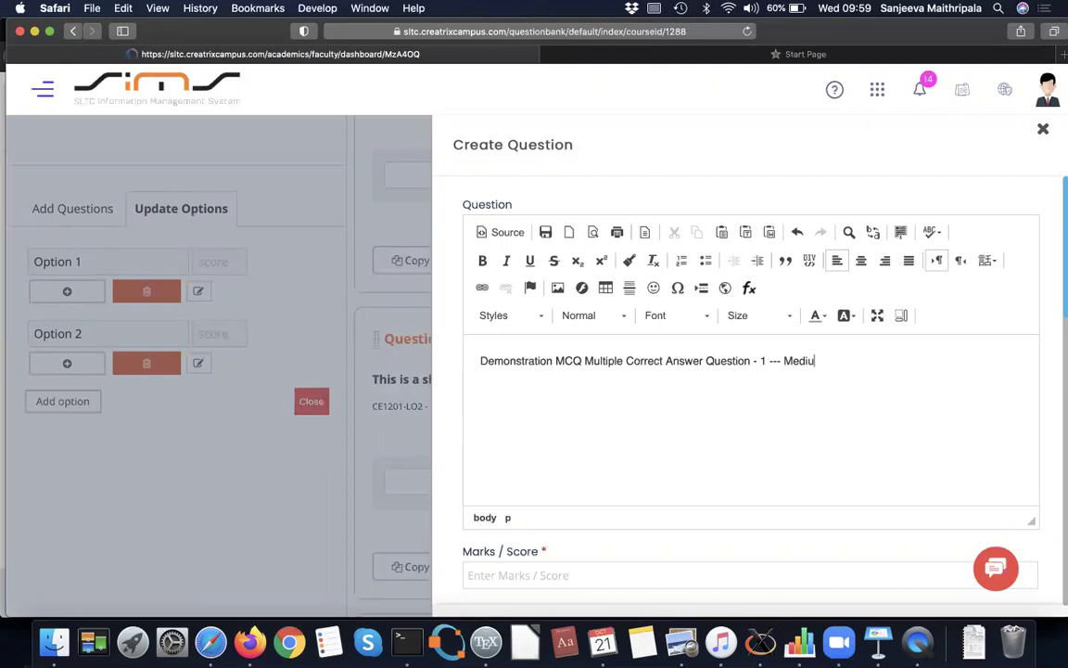
pyautogui.write('m Difficulty')
# Start a LaTeX equation for the question with the infinite sum \sum_{k=1}^\infty
pyautogui.click(748, 289)
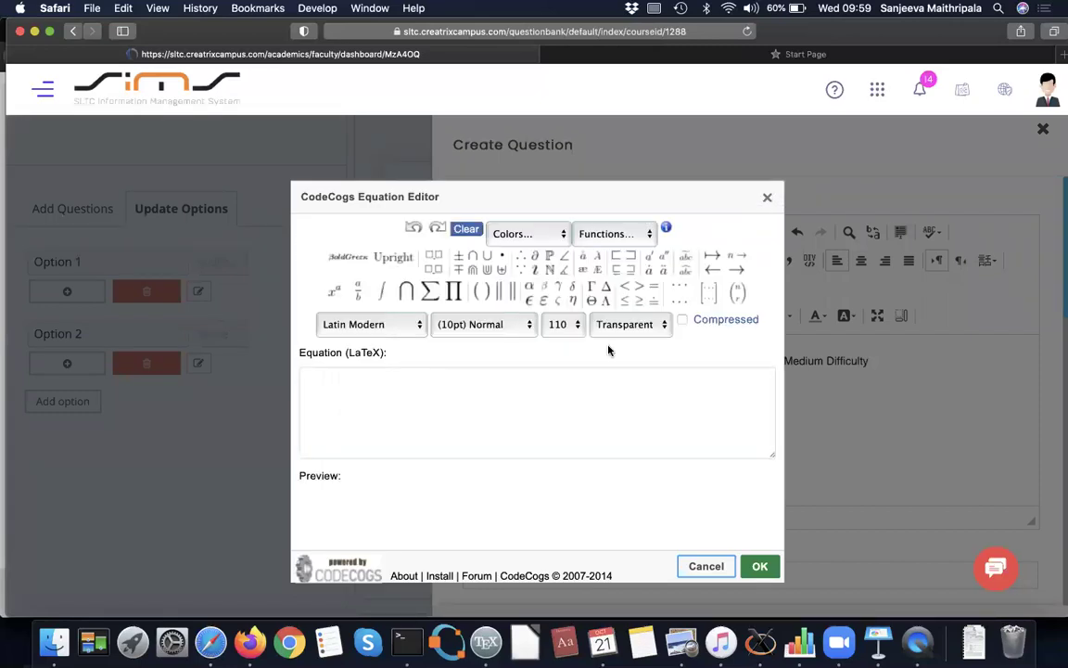
pyautogui.moveTo(439, 294)
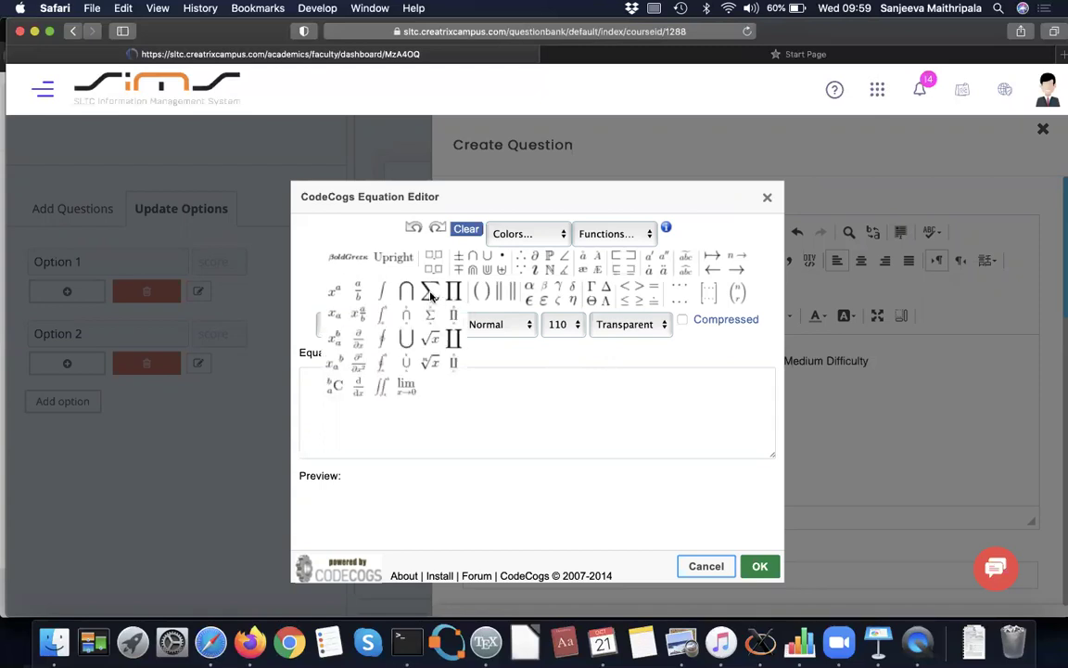
pyautogui.click(430, 294)
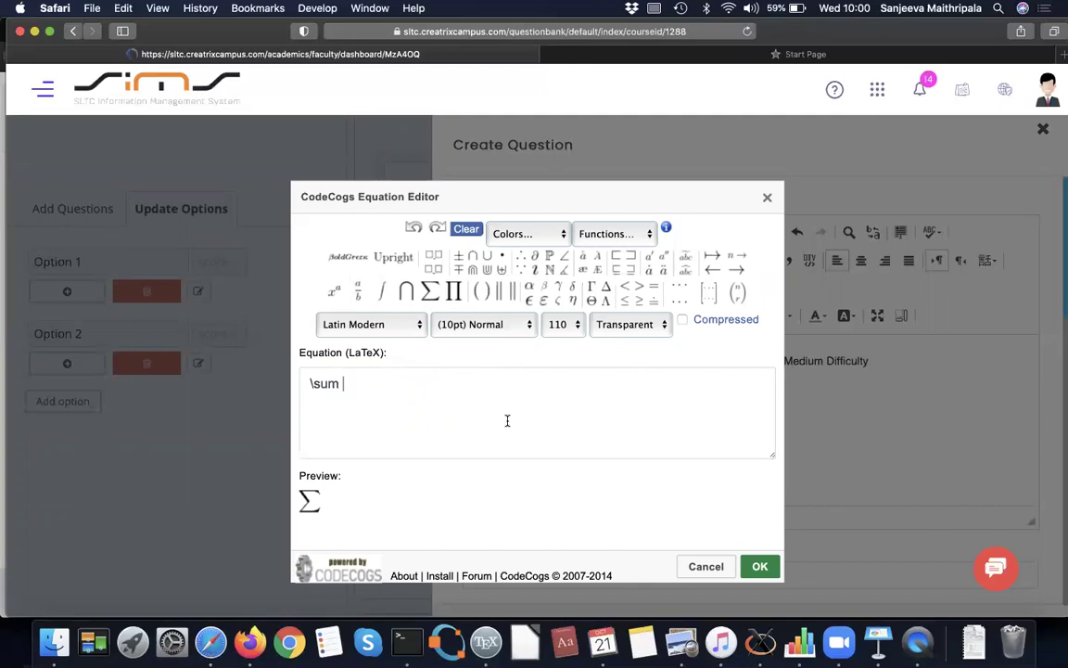
pyautogui.write('_{k}')
pyautogui.write('=1')
pyautogui.write('^\\')
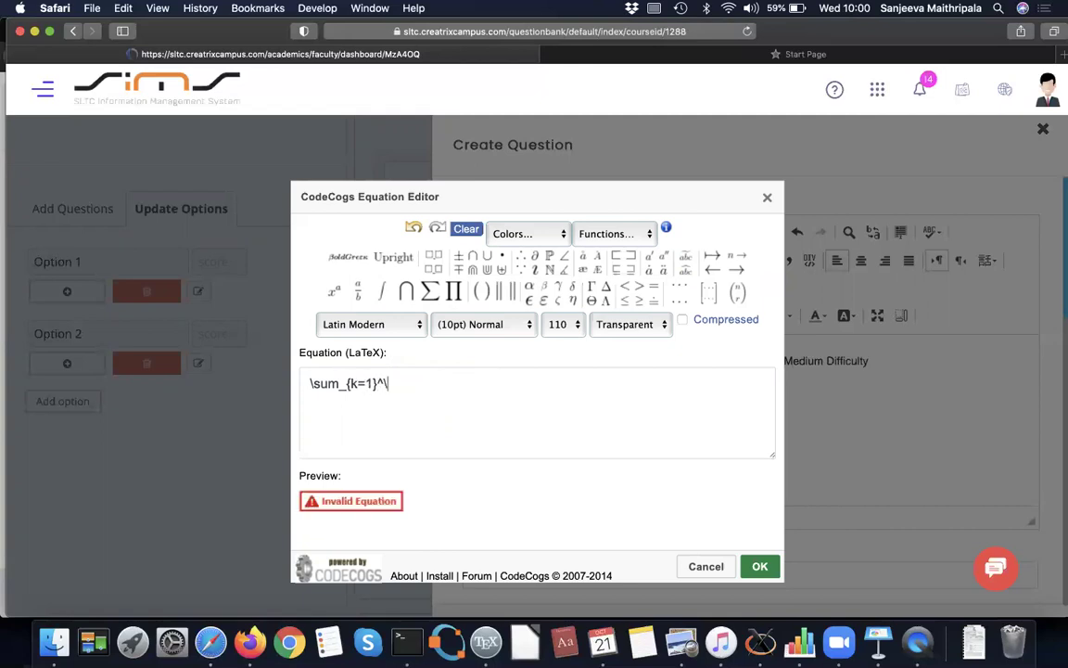
pyautogui.write('infty ')
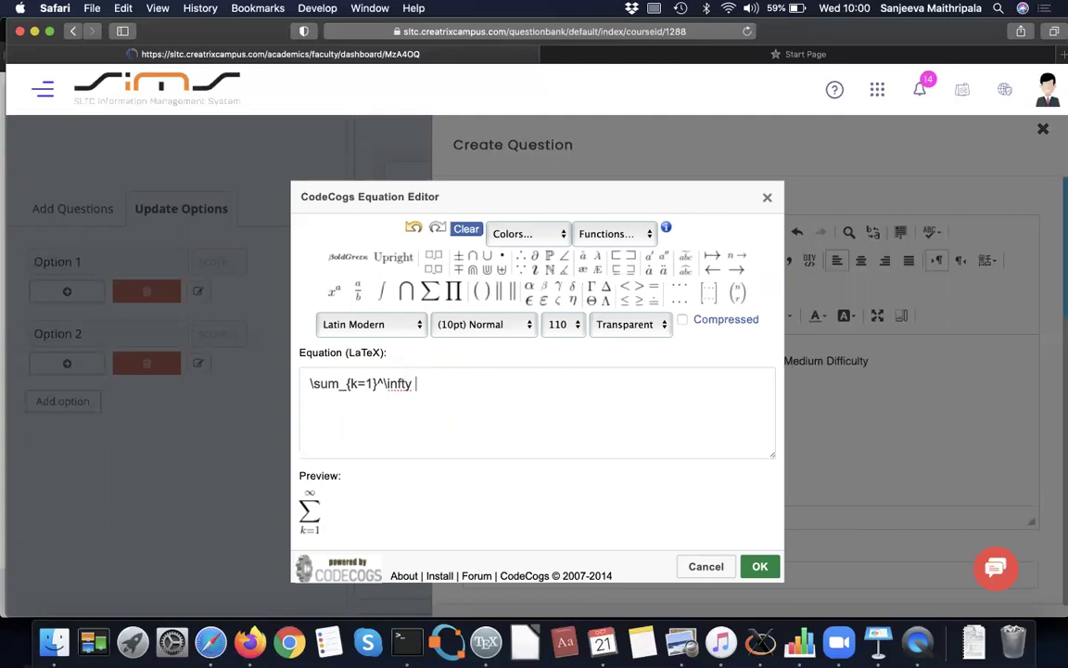
# Complete the equation with the fraction \frac{1}{\exp{k}} and insert it into the question text
pyautogui.write('\\')
pyautogui.write('frac{}1')
pyautogui.press('Right')
pyautogui.write('{1}{\\exp')
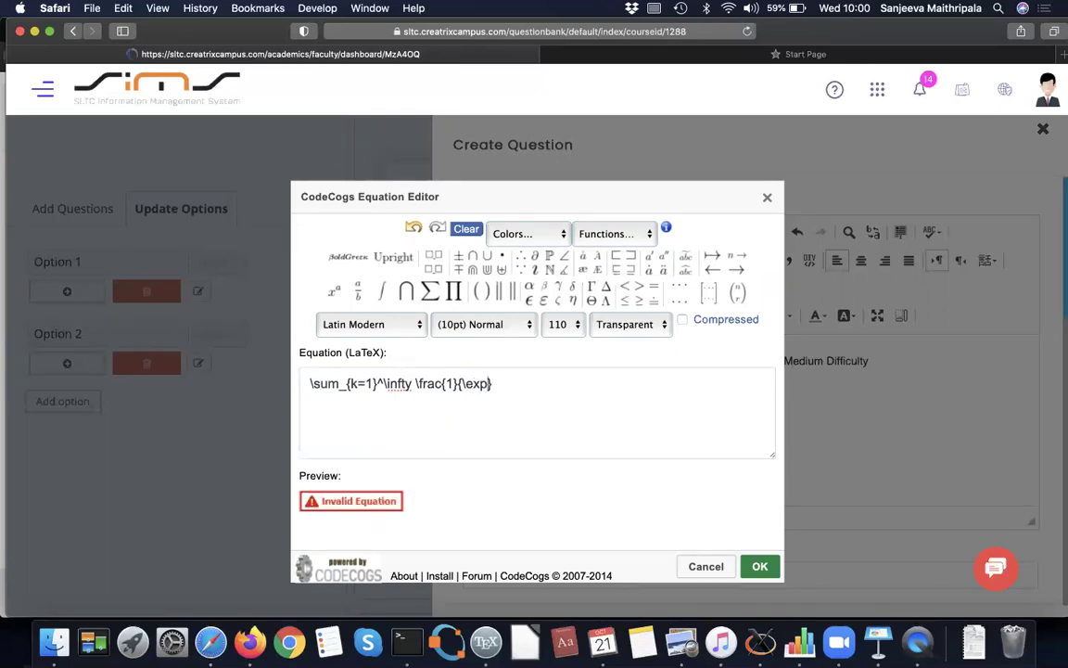
pyautogui.write('{}}')
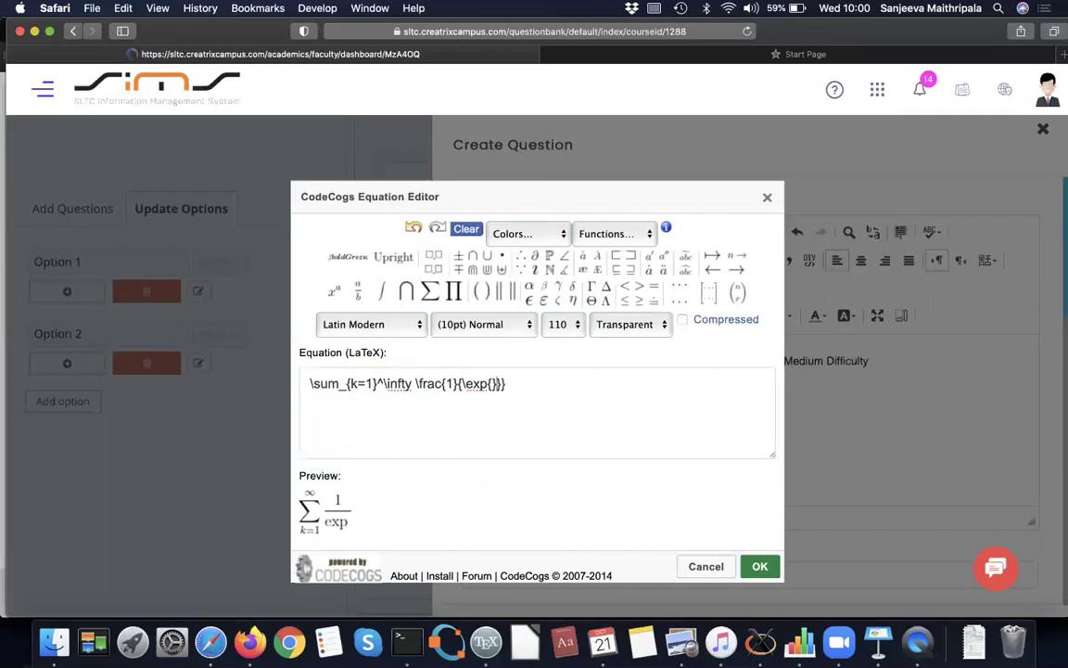
pyautogui.press('BackSpace')
pyautogui.write('k')
pyautogui.click(760, 566)
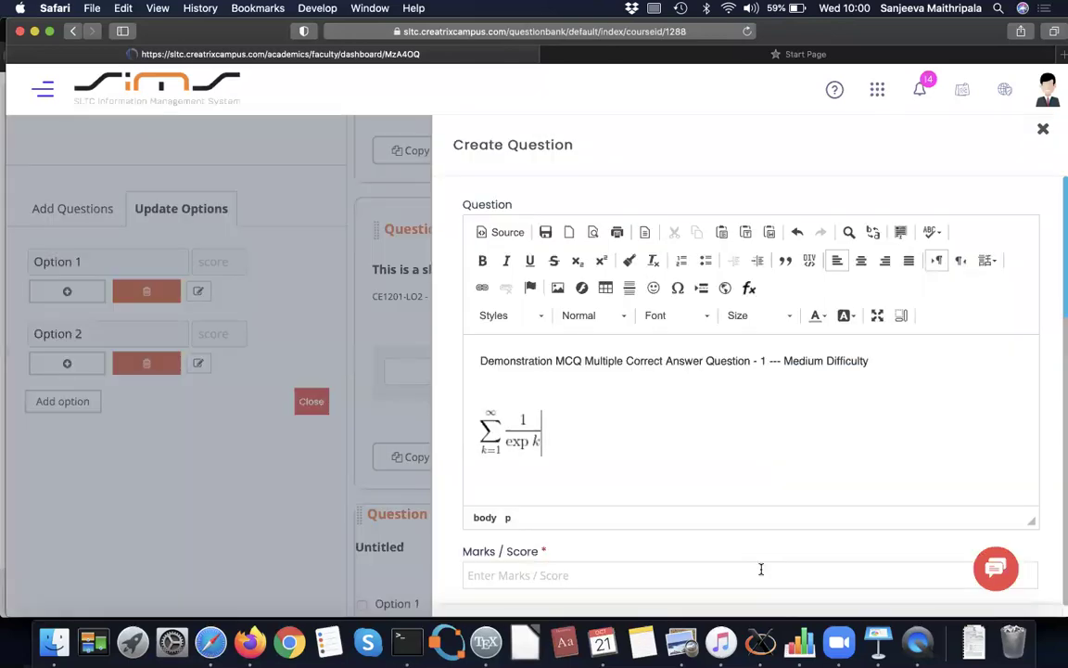
# Set the question's marks to 10 and its complexity to Medium
pyautogui.scroll(-2, 760, 569)
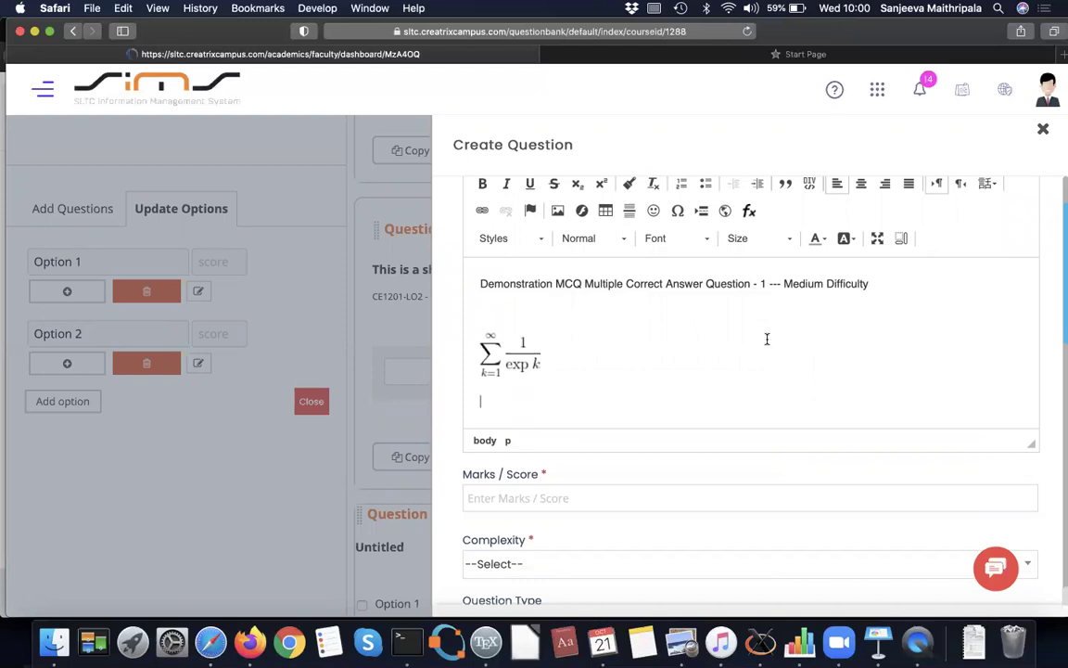
pyautogui.click(525, 498)
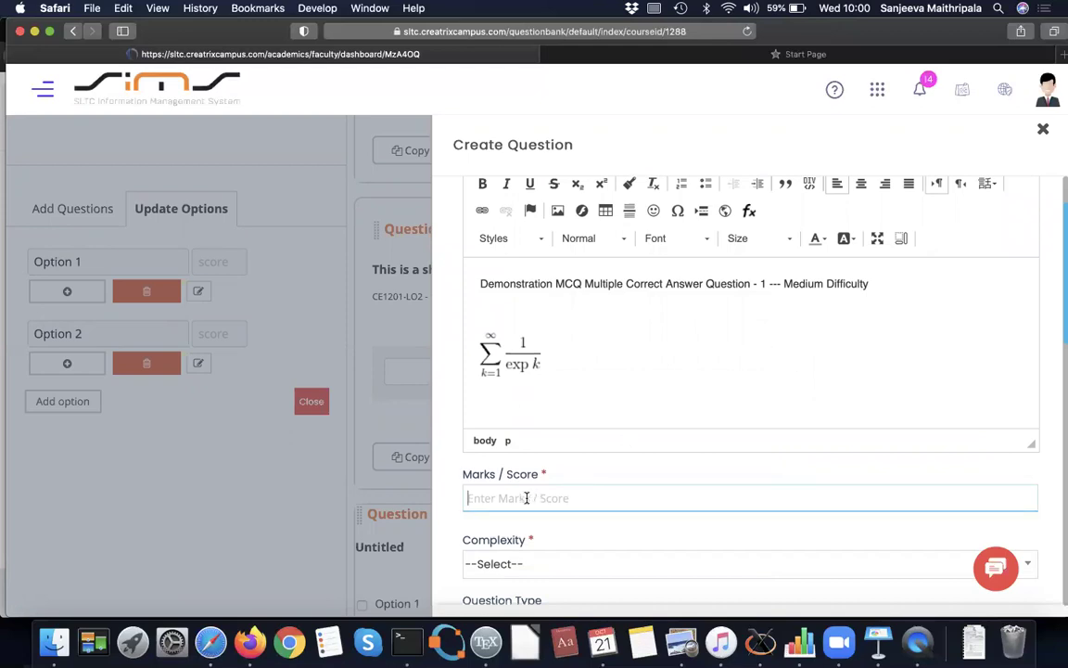
pyautogui.write('10')
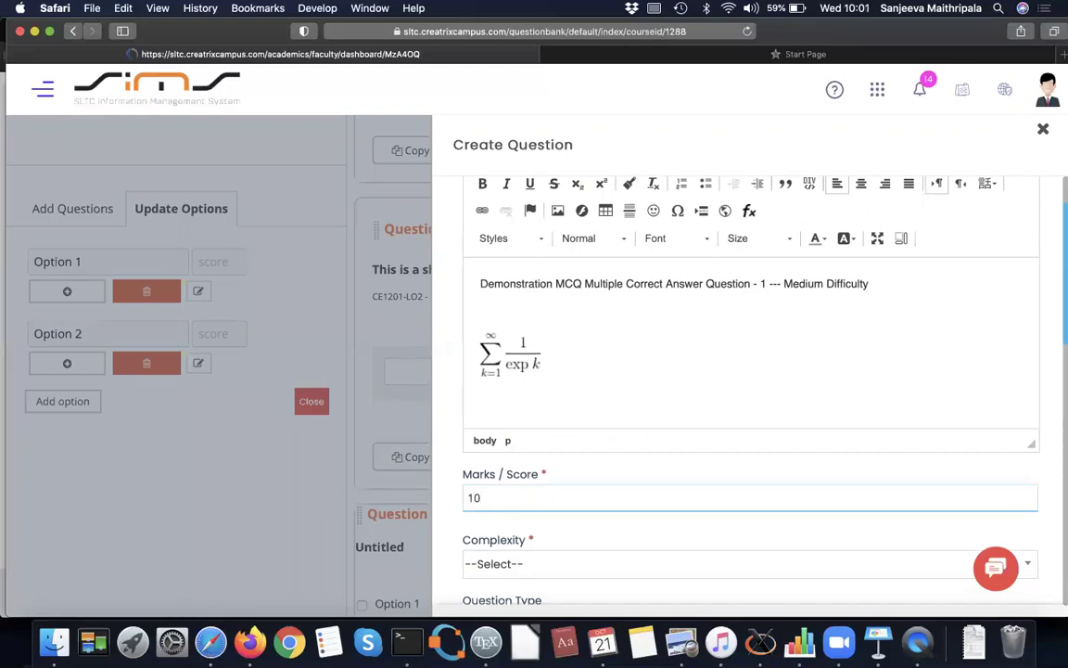
pyautogui.scroll(-2, 525, 498)
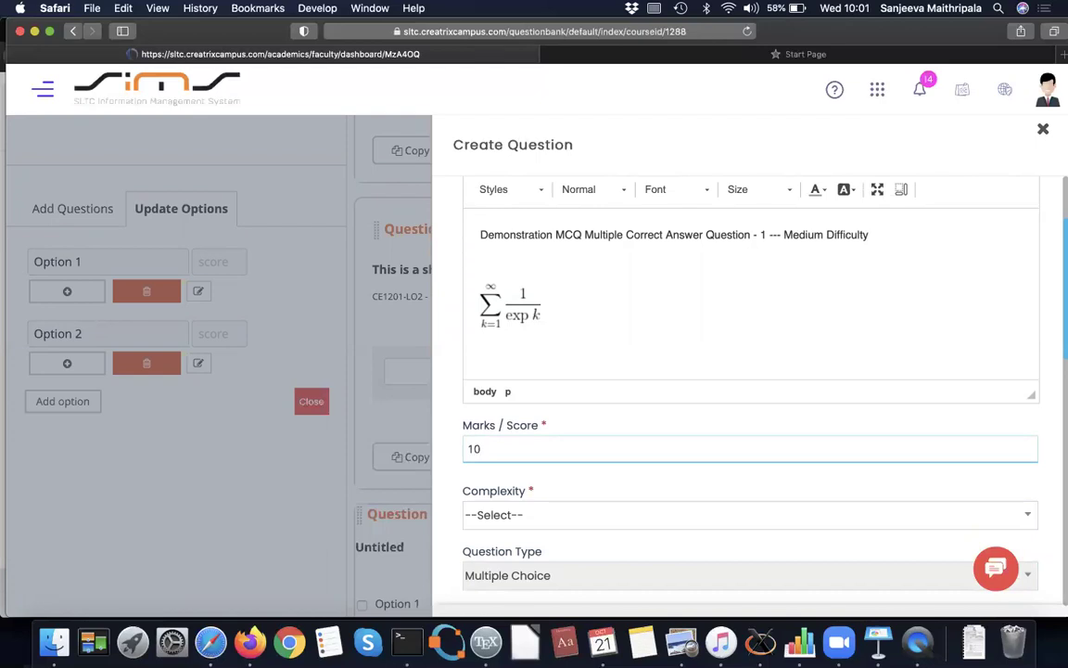
pyautogui.scroll(-1, 529, 489)
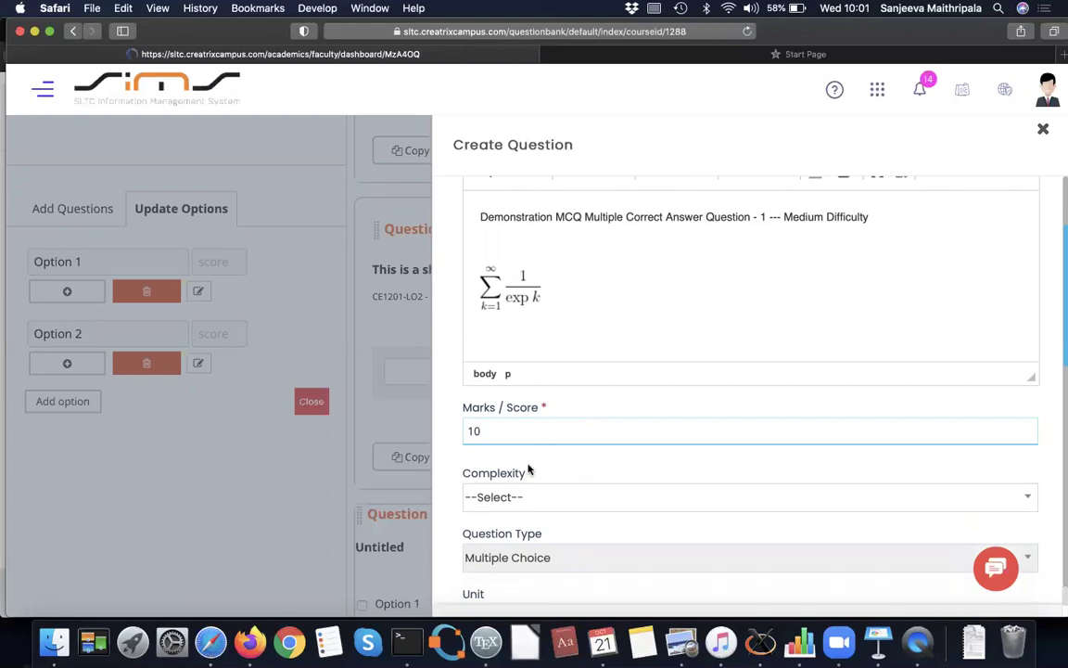
pyautogui.click(520, 499)
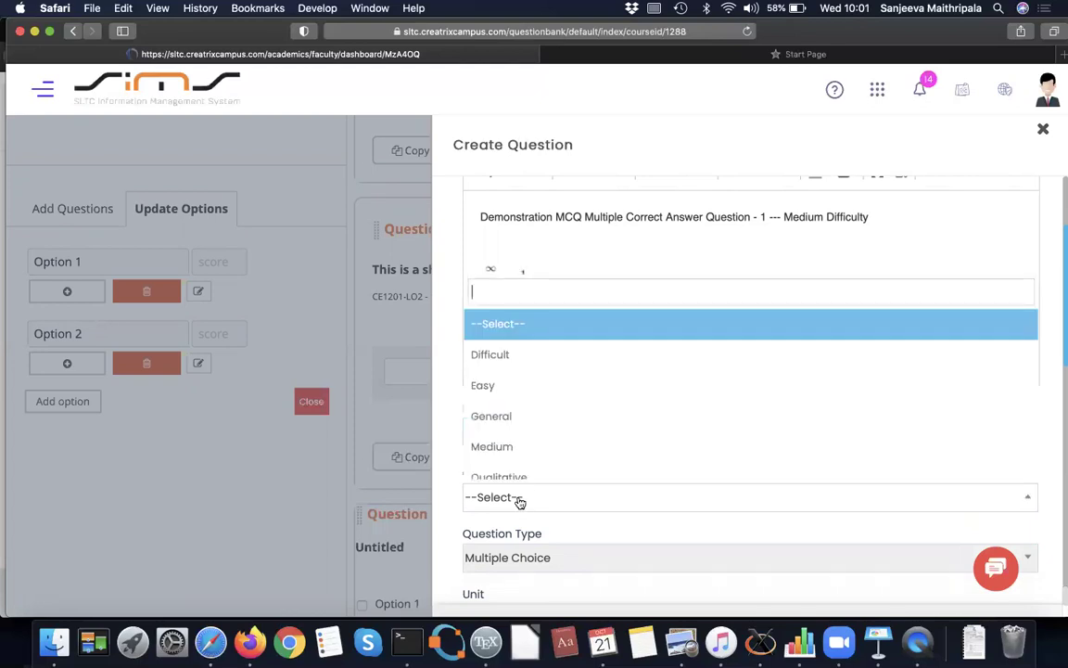
pyautogui.click(524, 447)
# Assign the question to the unit Data Processing and topic Data Processing I, with an option count of 4
pyautogui.scroll(-10, 523, 449)
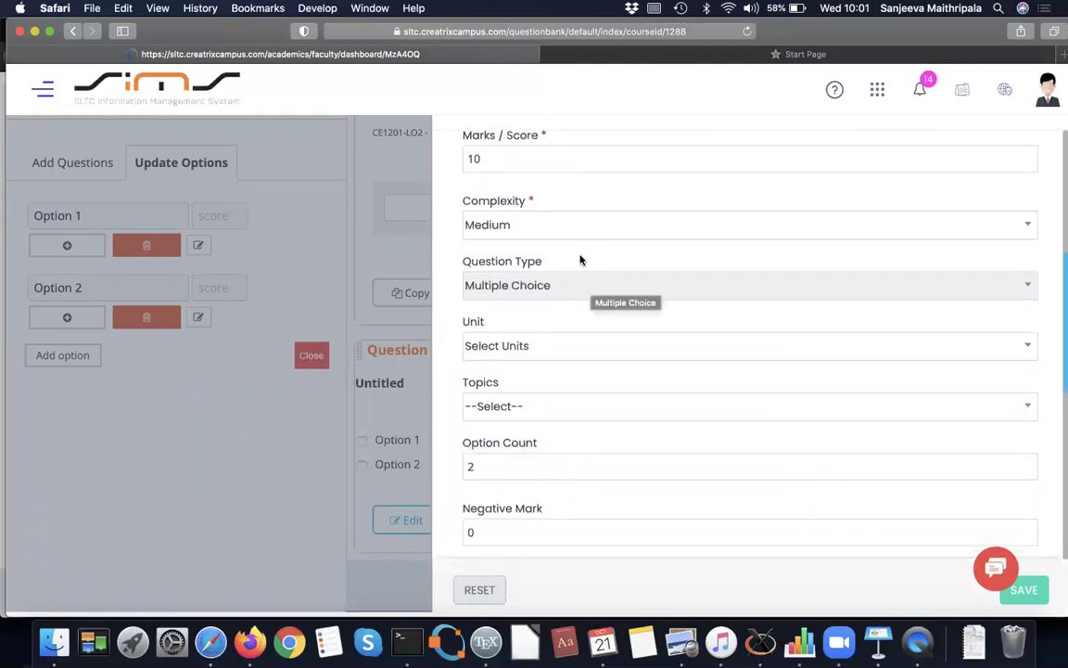
pyautogui.click(526, 347)
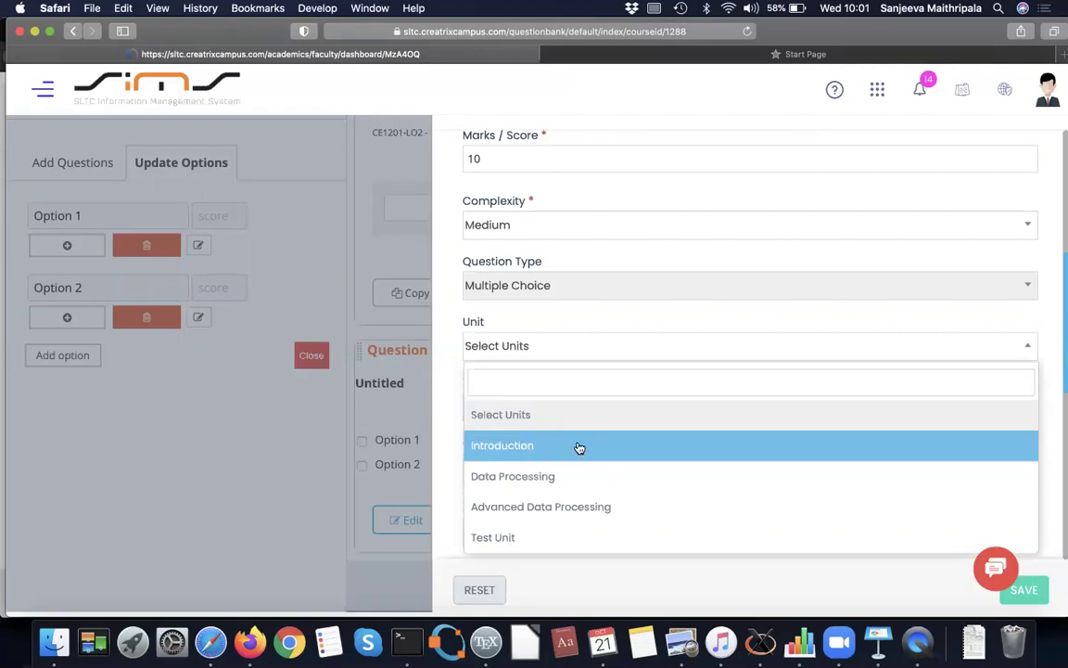
pyautogui.click(516, 480)
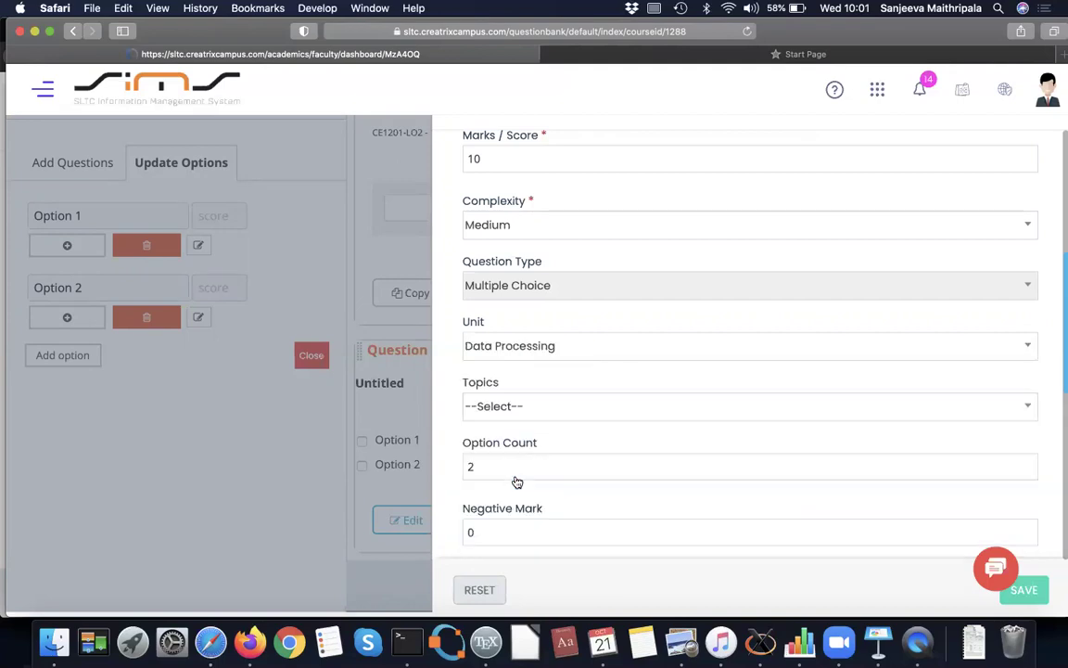
pyautogui.click(535, 408)
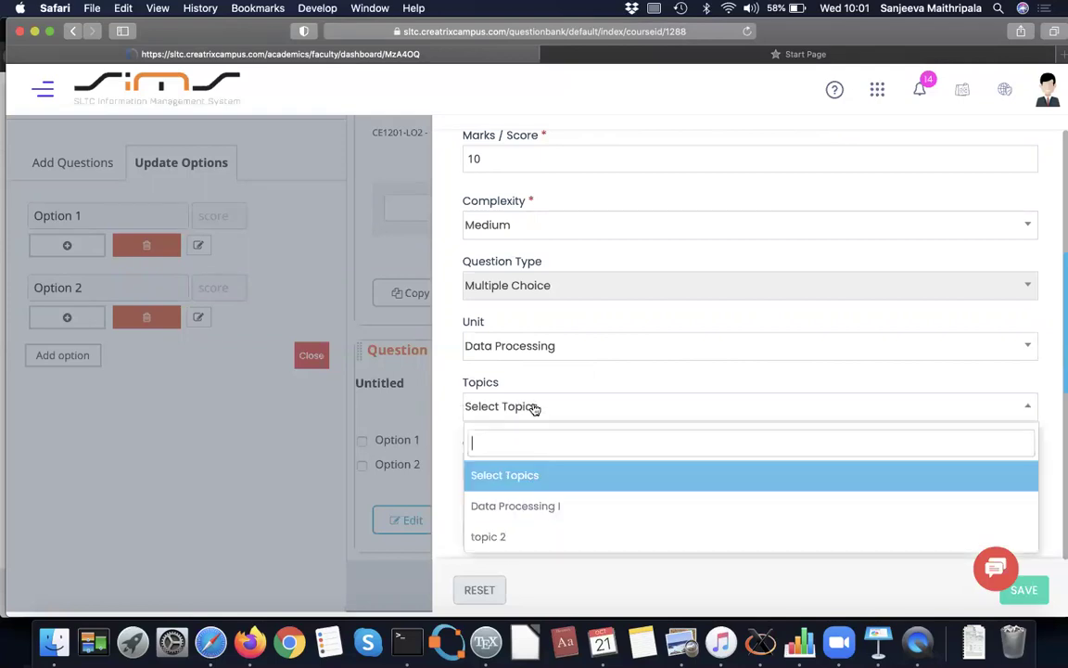
pyautogui.click(526, 516)
pyautogui.click(554, 464)
pyautogui.press('BackSpace')
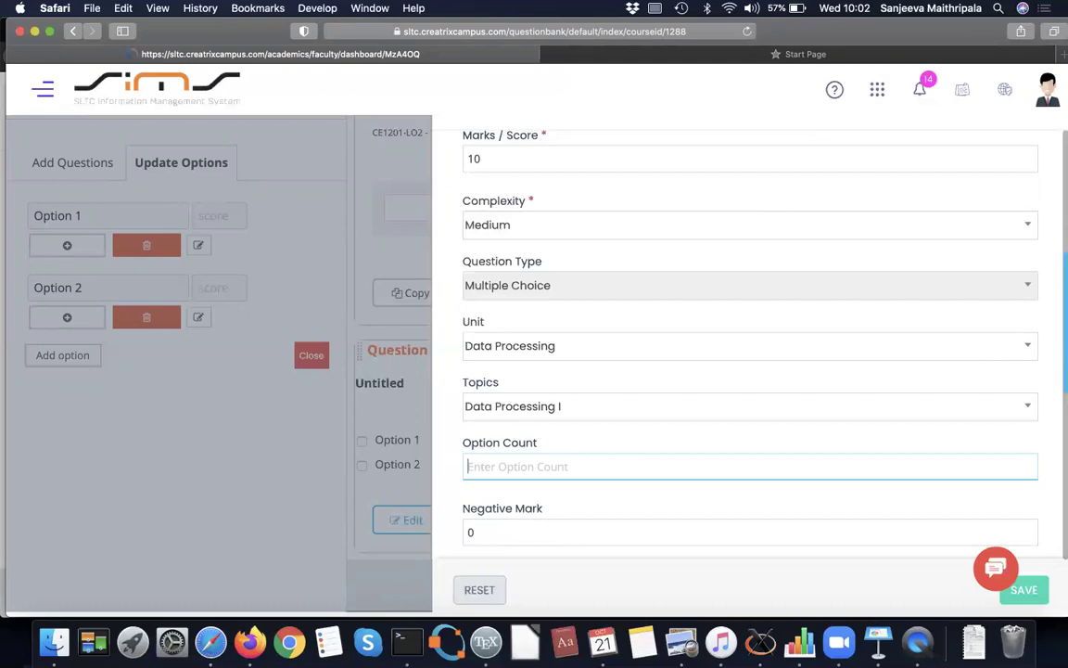
pyautogui.write('4')
# Set the question's Solo Taxonomy to Multi-Structural - Illustrate under Course Outcomes
pyautogui.scroll(-5, 527, 390)
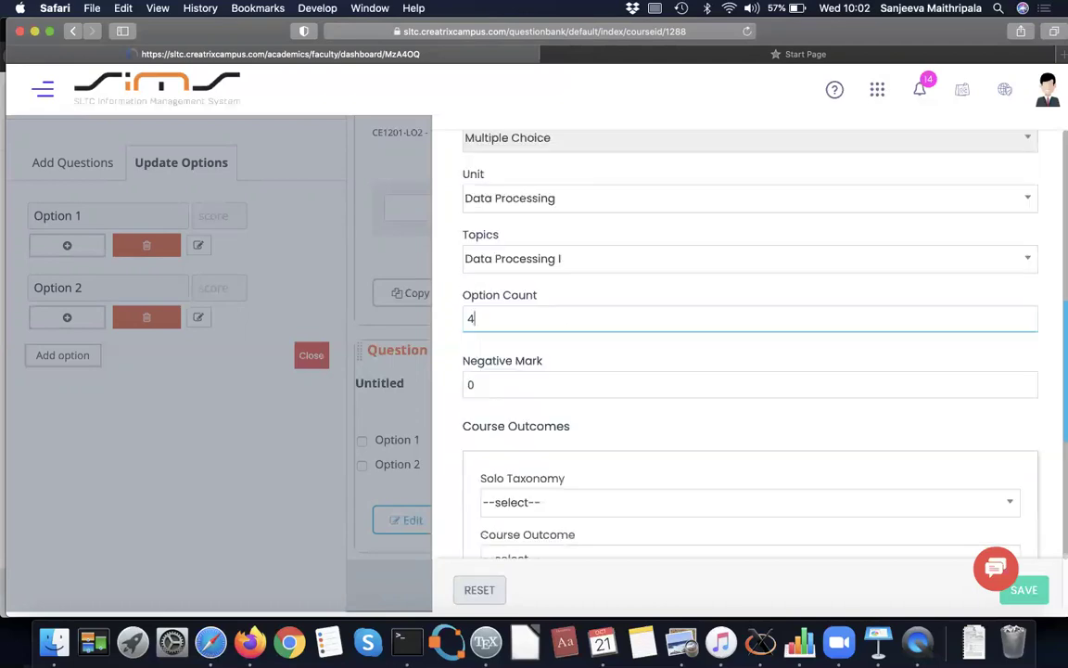
pyautogui.scroll(-2, 581, 433)
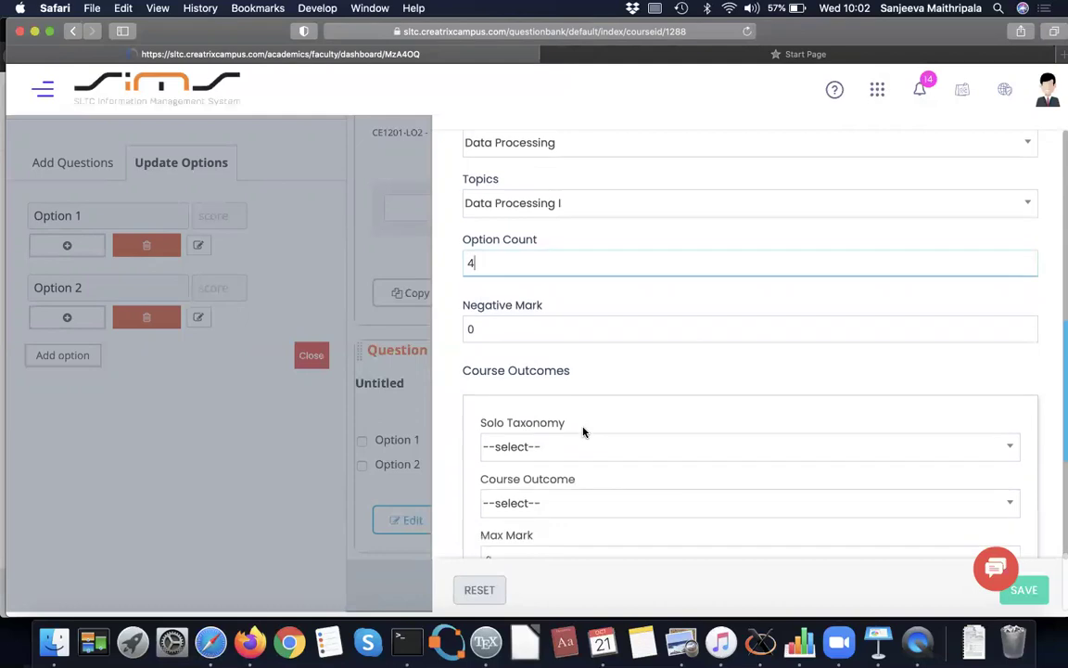
pyautogui.click(580, 437)
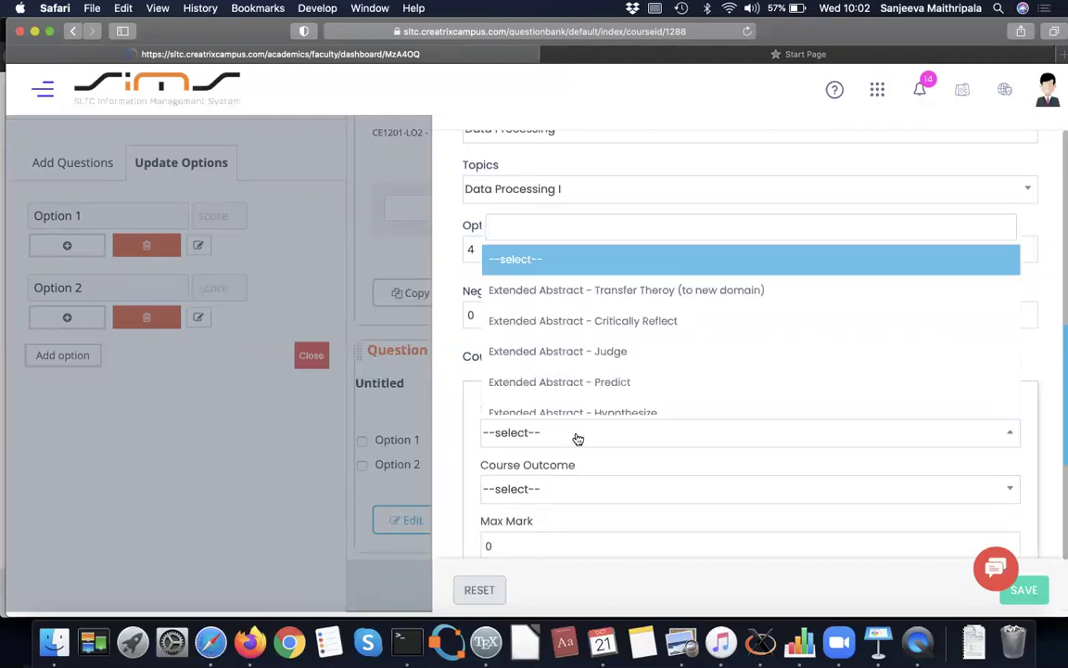
pyautogui.write('Multi')
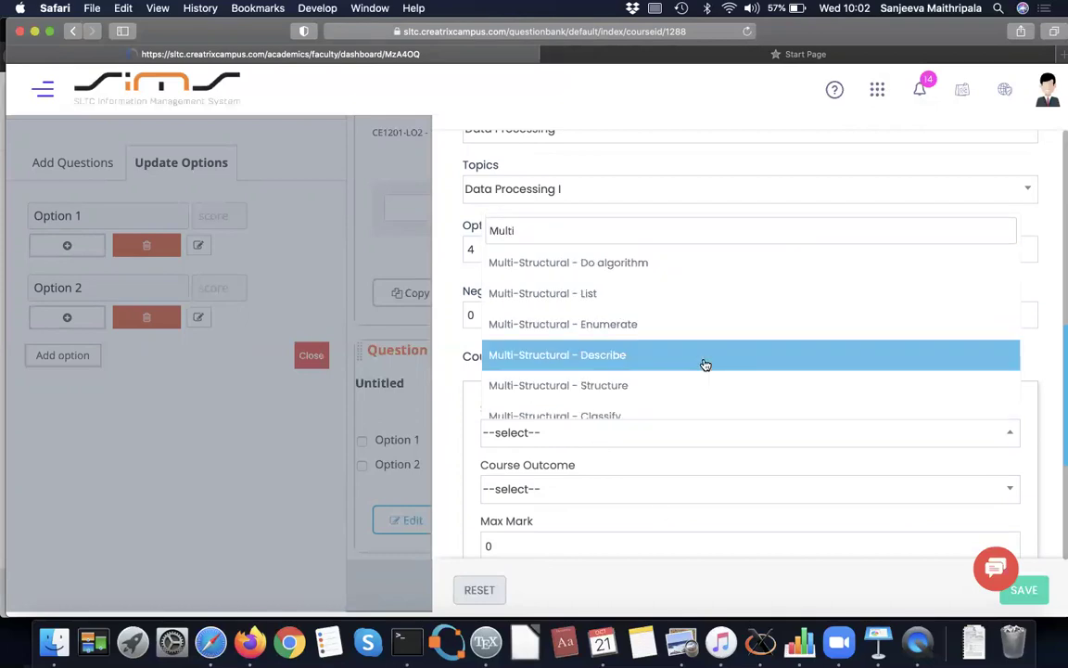
pyautogui.scroll(-10, 705, 365)
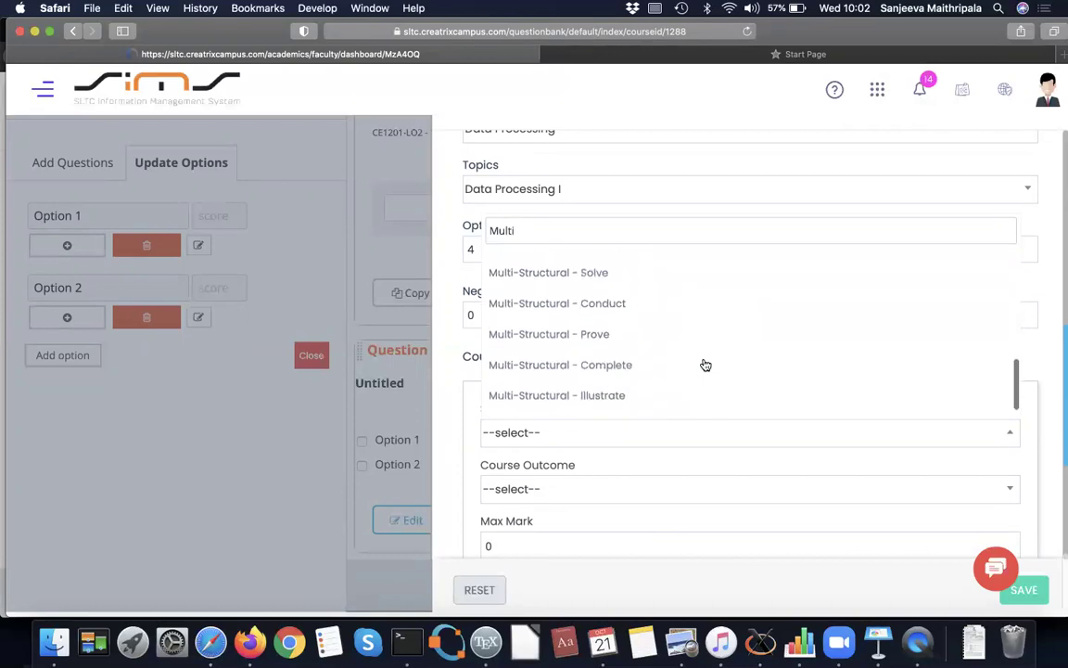
pyautogui.scroll(-1, 705, 365)
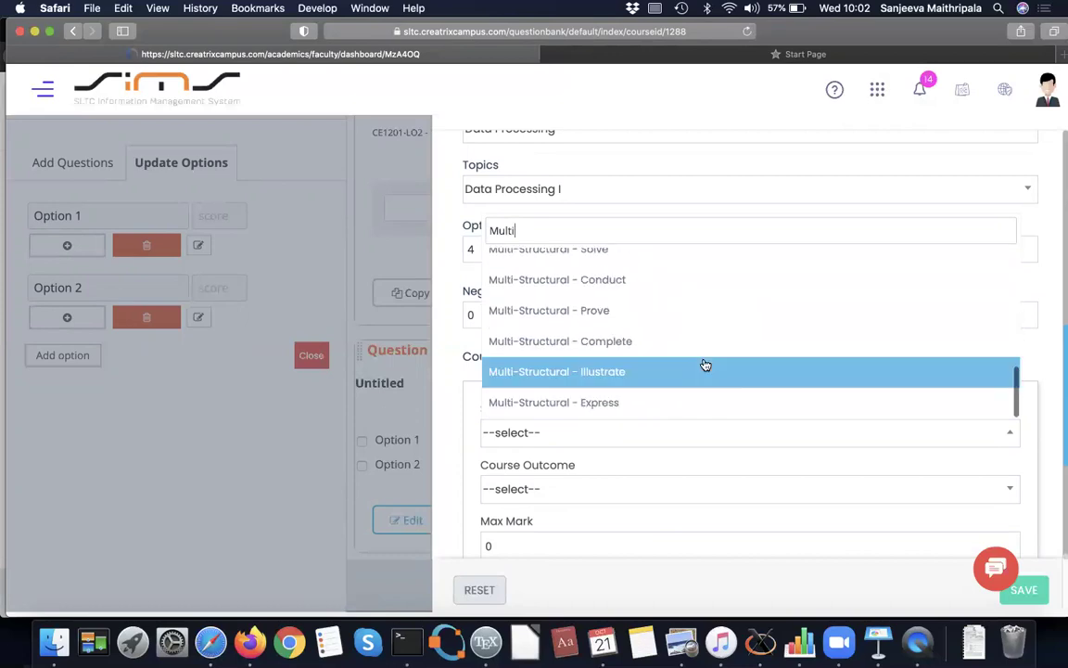
pyautogui.click(608, 373)
# Link the question to course outcome CE1201-LO1 (Explain the basic elements of a computer system) with a max mark of 10
pyautogui.scroll(-1, 609, 376)
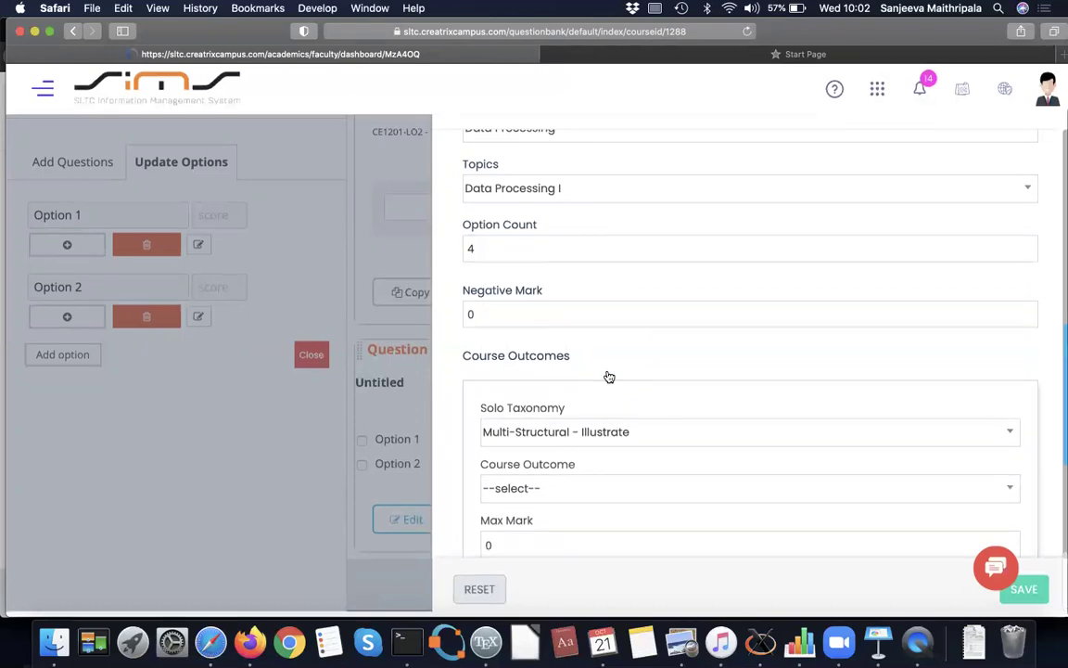
pyautogui.click(557, 478)
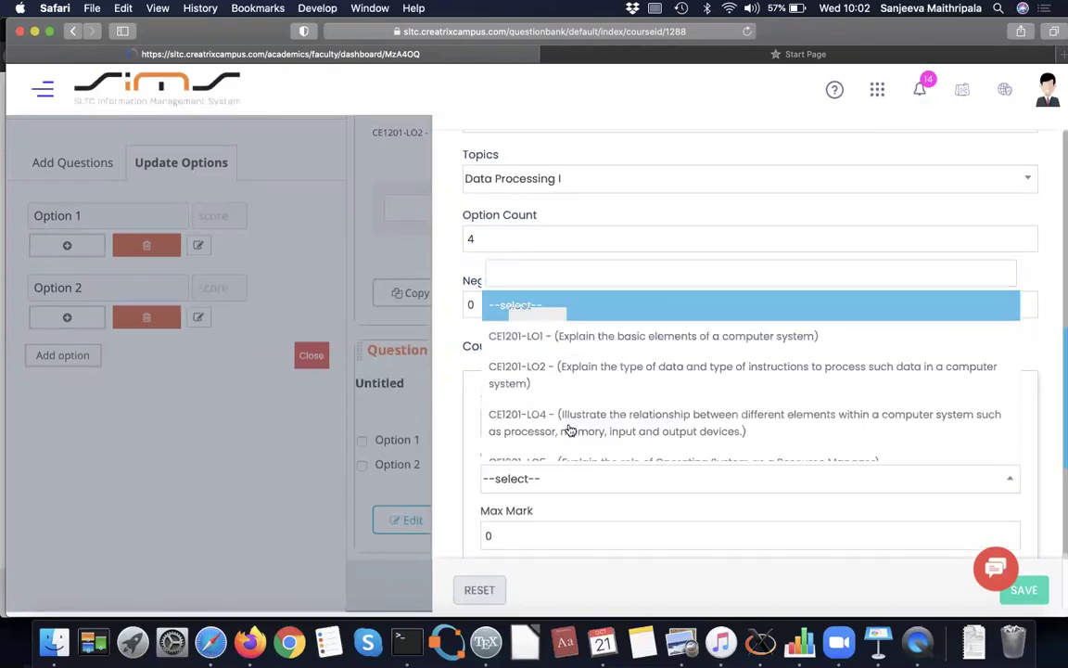
pyautogui.click(608, 337)
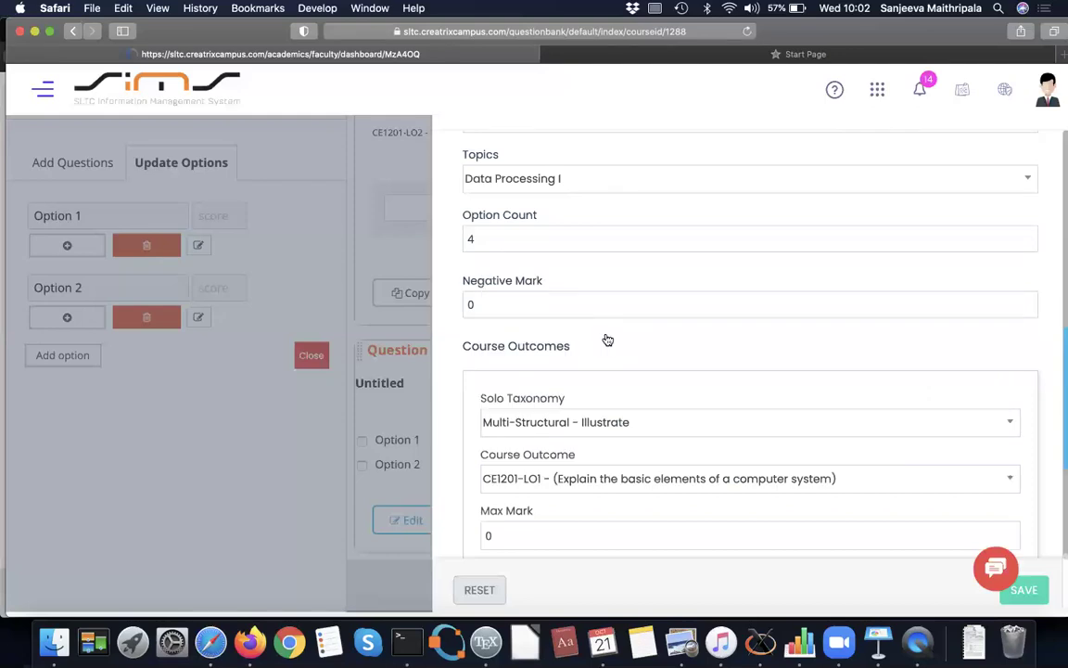
pyautogui.scroll(-3, 615, 446)
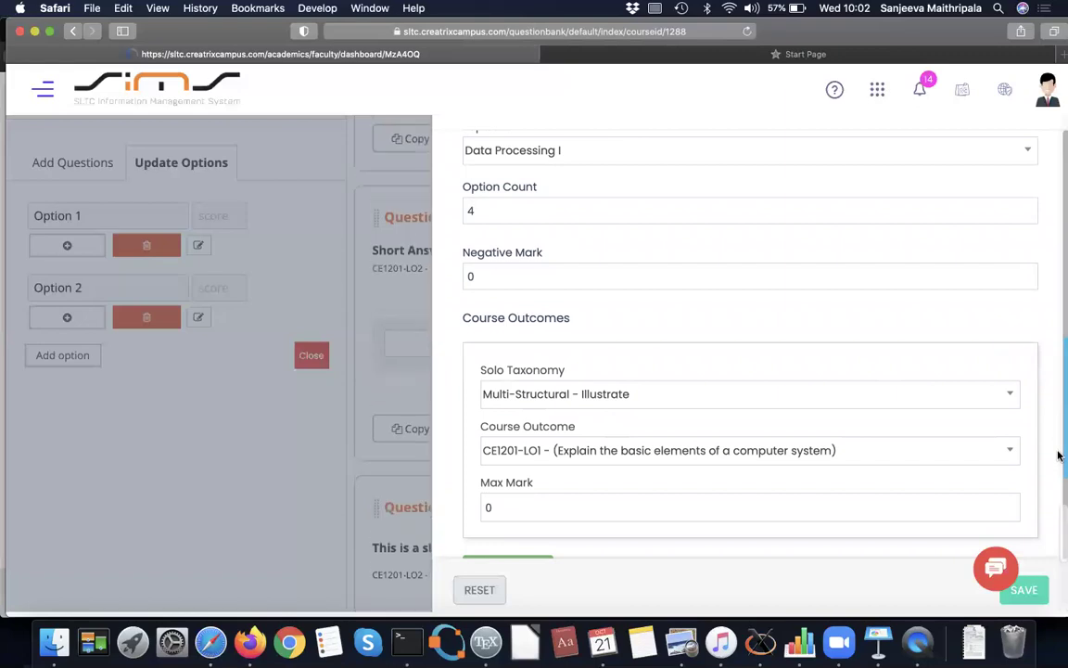
pyautogui.scroll(-5, 934, 437)
pyautogui.scroll(3, 934, 438)
pyautogui.click(675, 418)
pyautogui.press('BackSpace')
pyautogui.write('10')
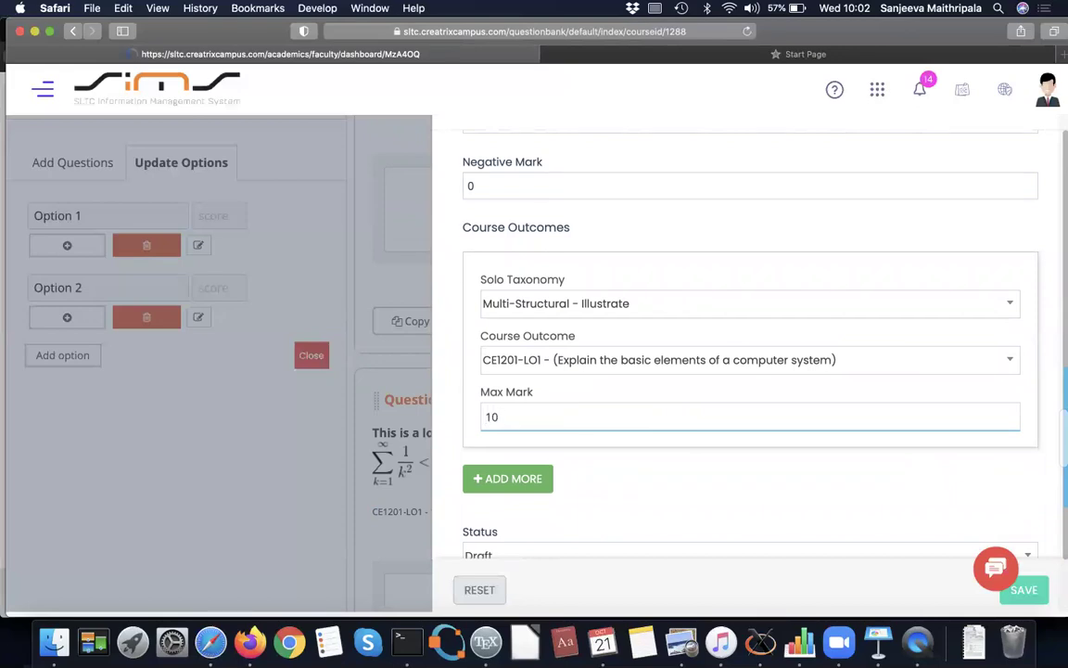
# Set the question's status to Approved and save the question
pyautogui.scroll(-2, 750, 352)
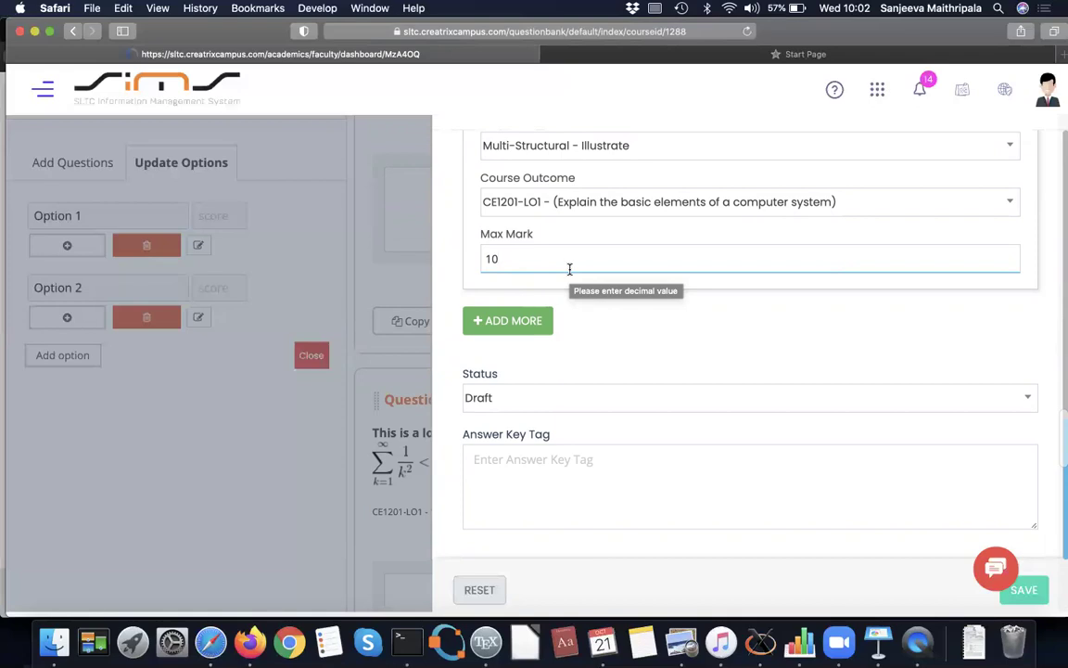
pyautogui.click(591, 402)
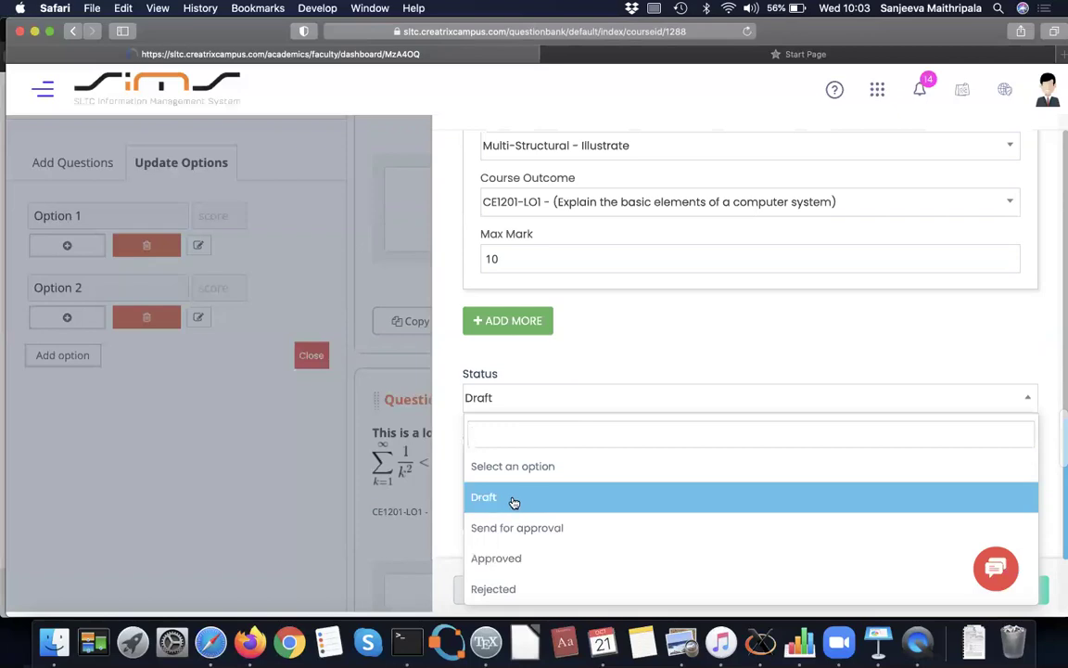
pyautogui.click(530, 558)
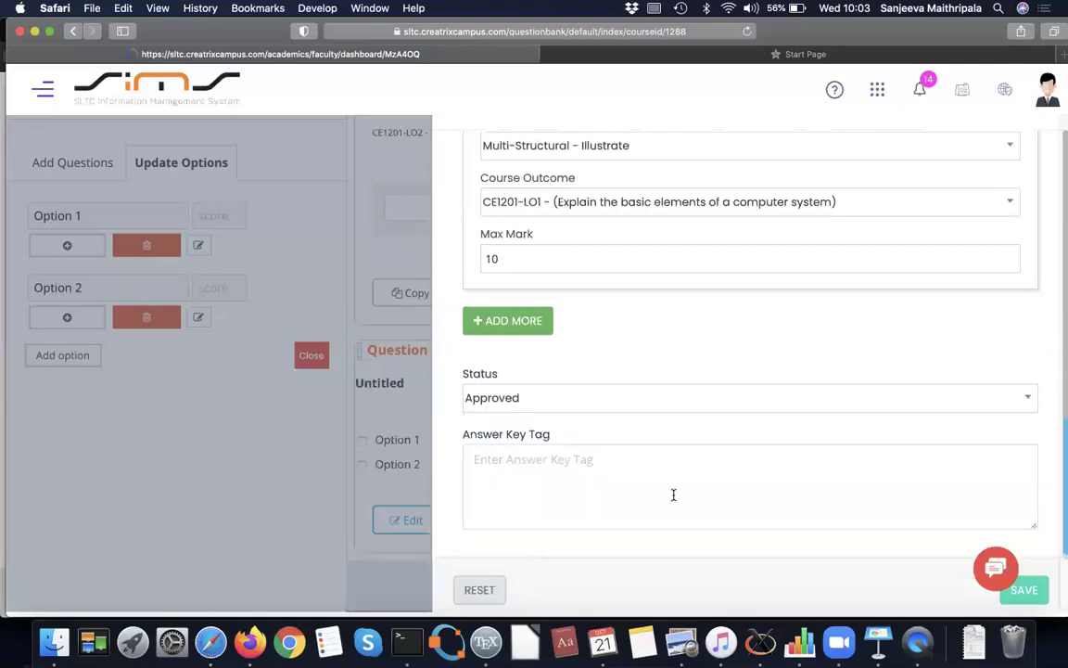
pyautogui.click(1024, 591)
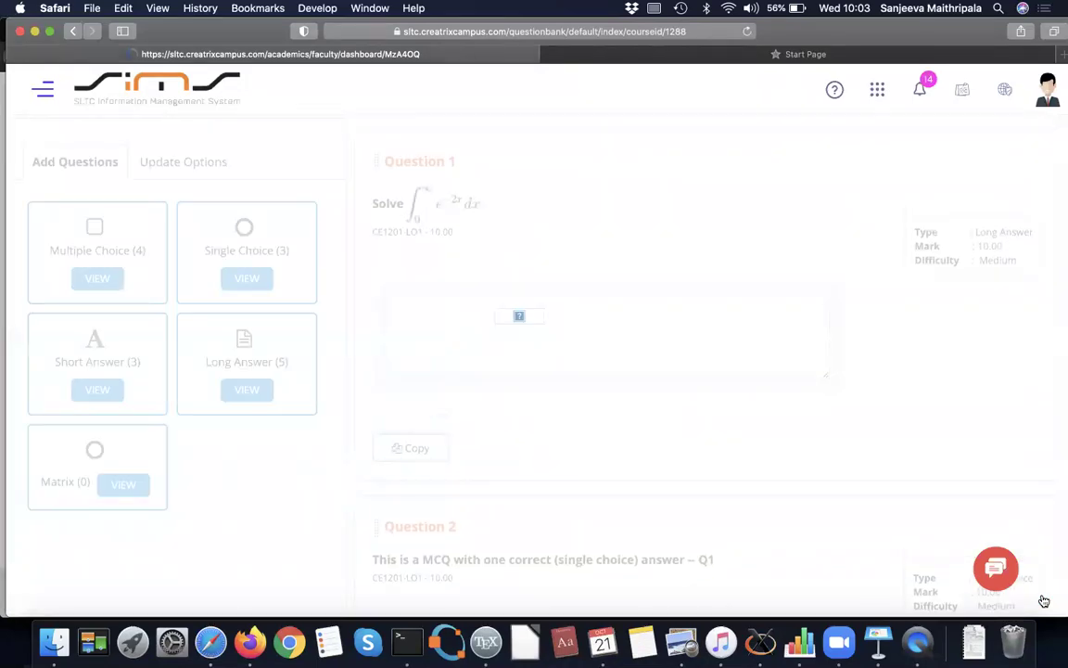
# Open the answer options of the new Question 15 and change option 1's text to "Partially correct answer 1"
pyautogui.scroll(-4, 974, 556)
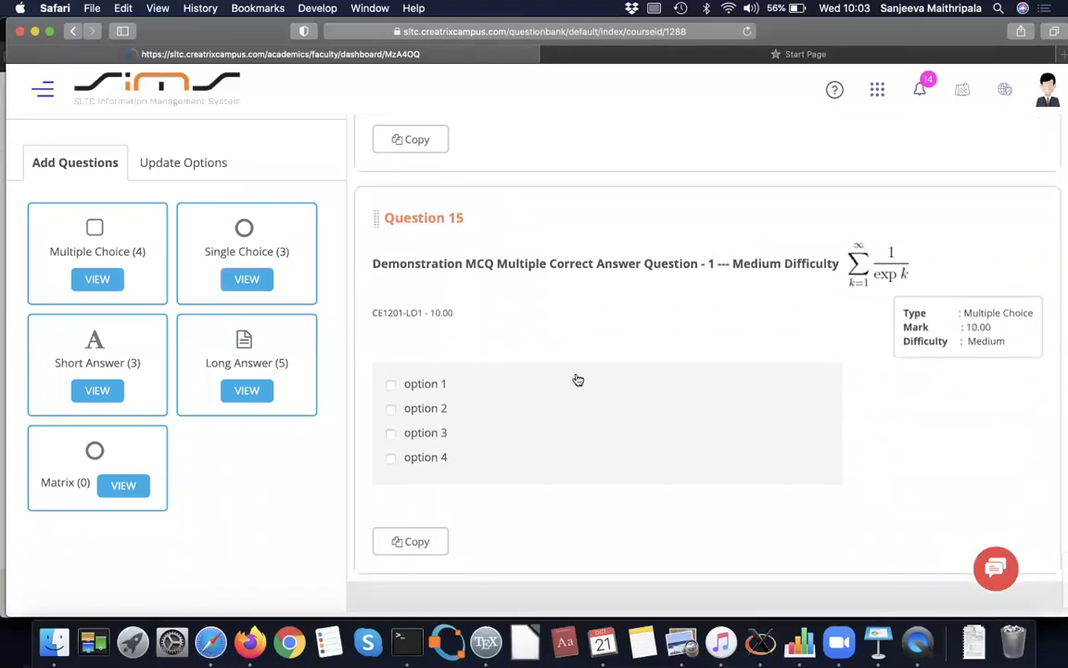
pyautogui.click(424, 386)
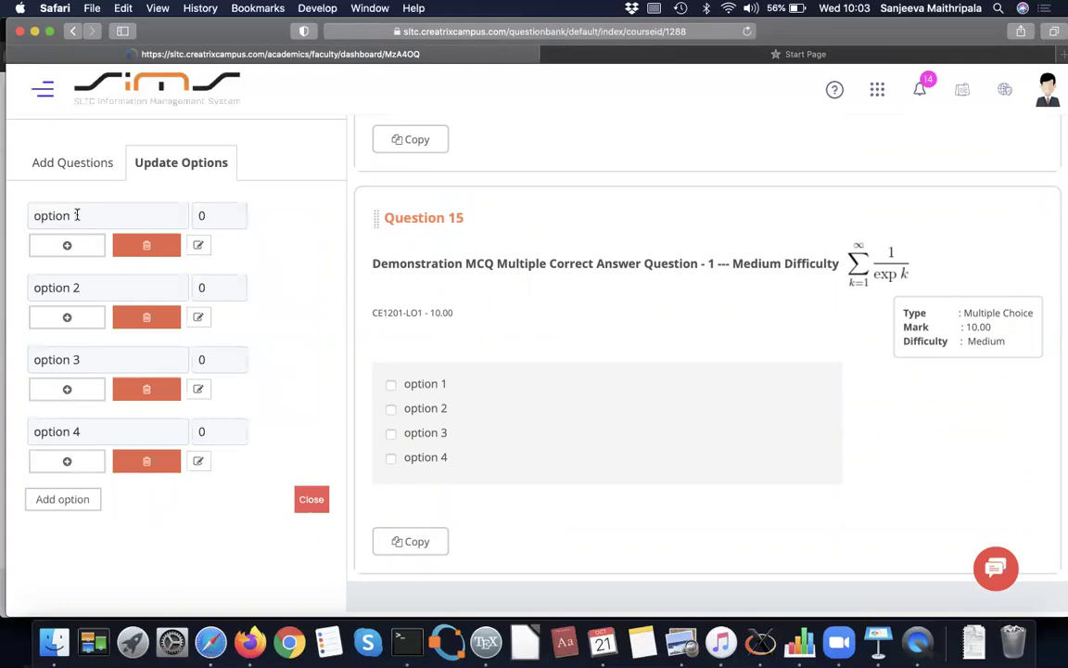
pyautogui.moveTo(82, 215); pyautogui.dragTo(7, 205)
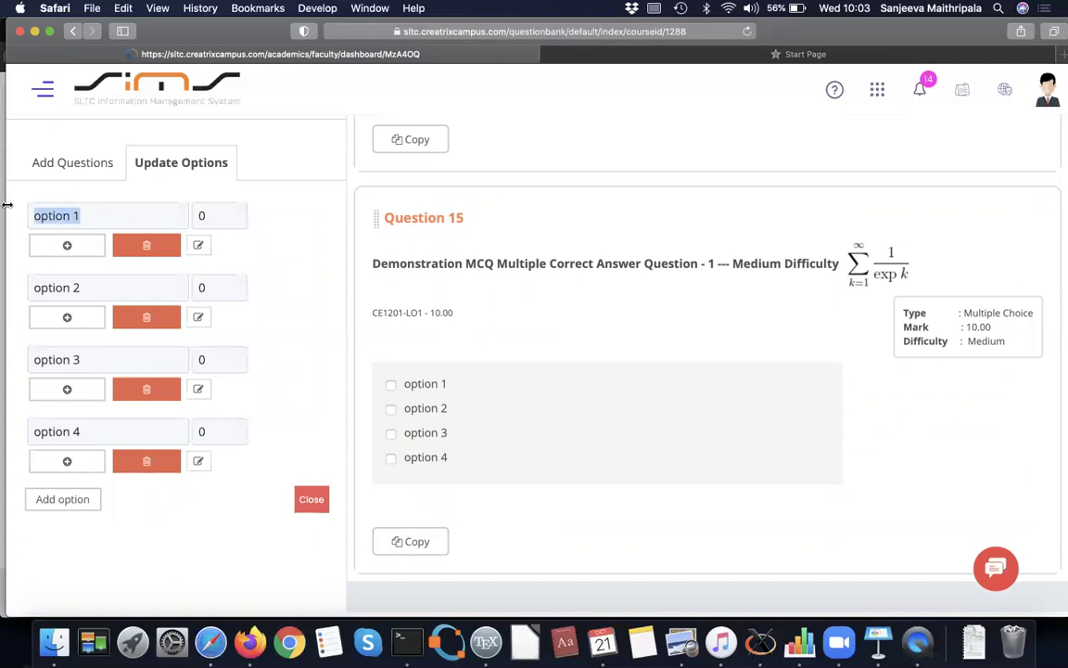
pyautogui.write('Par')
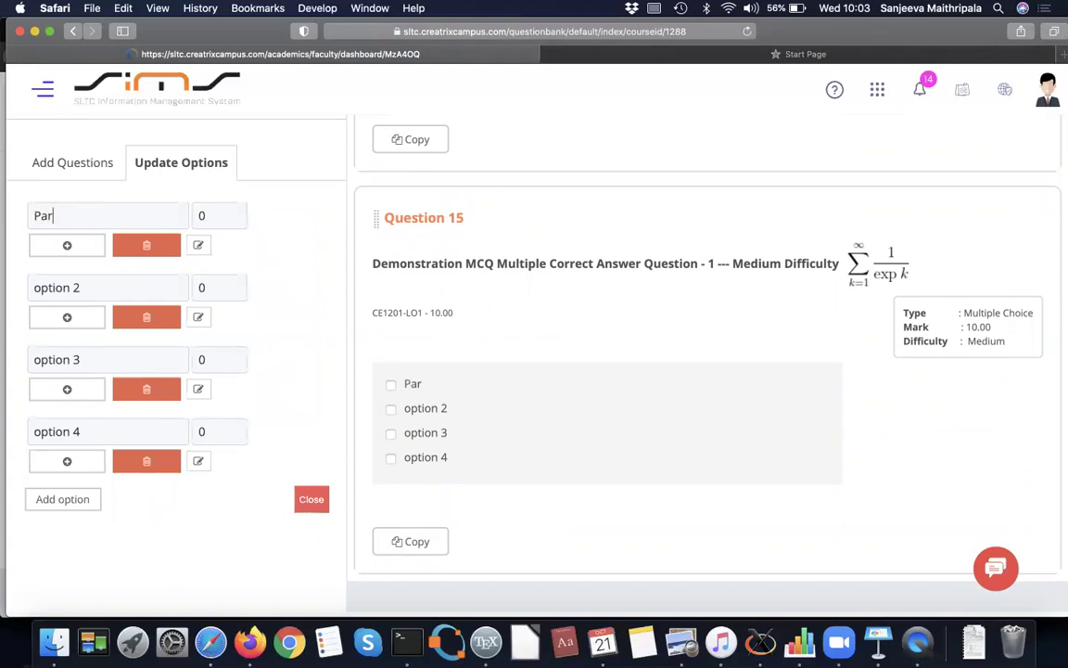
pyautogui.write('tiall')
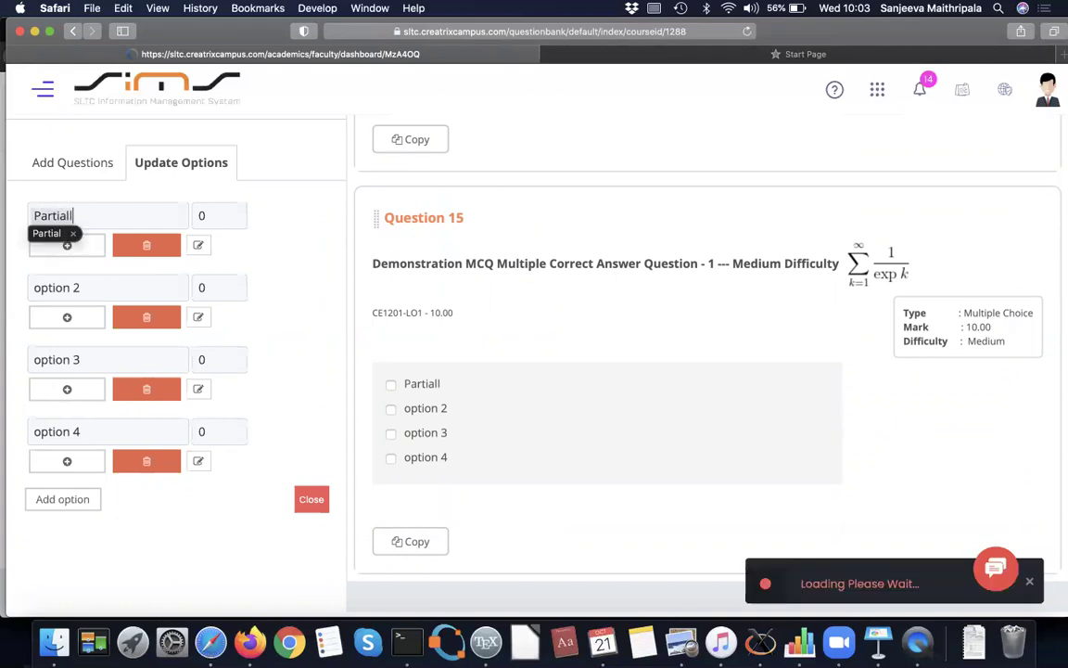
pyautogui.write('y corr')
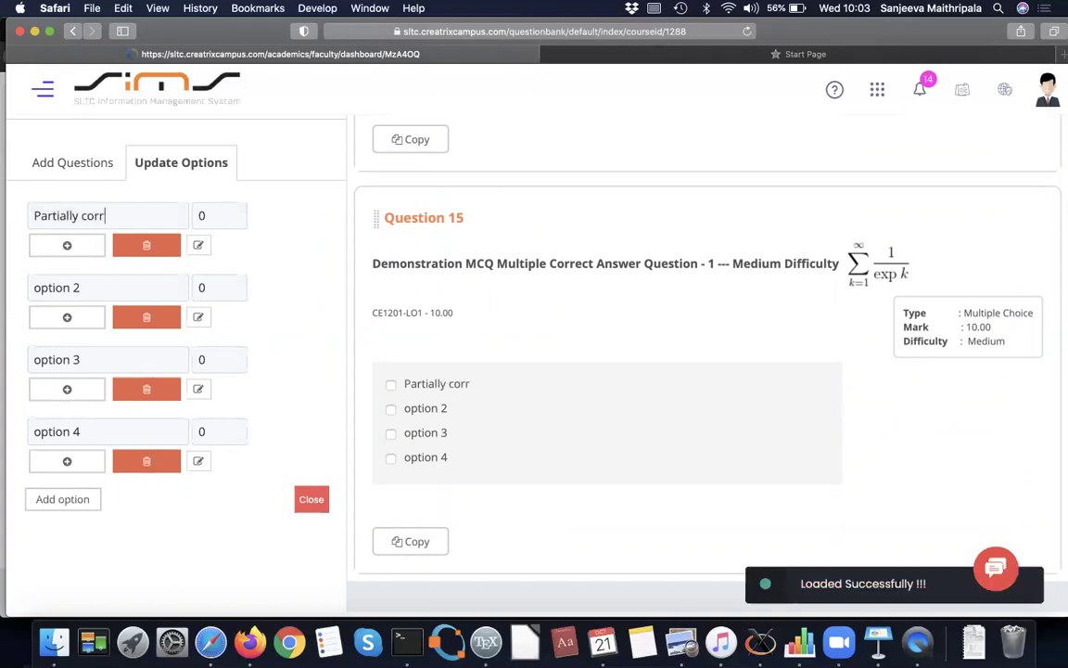
pyautogui.write('ect')
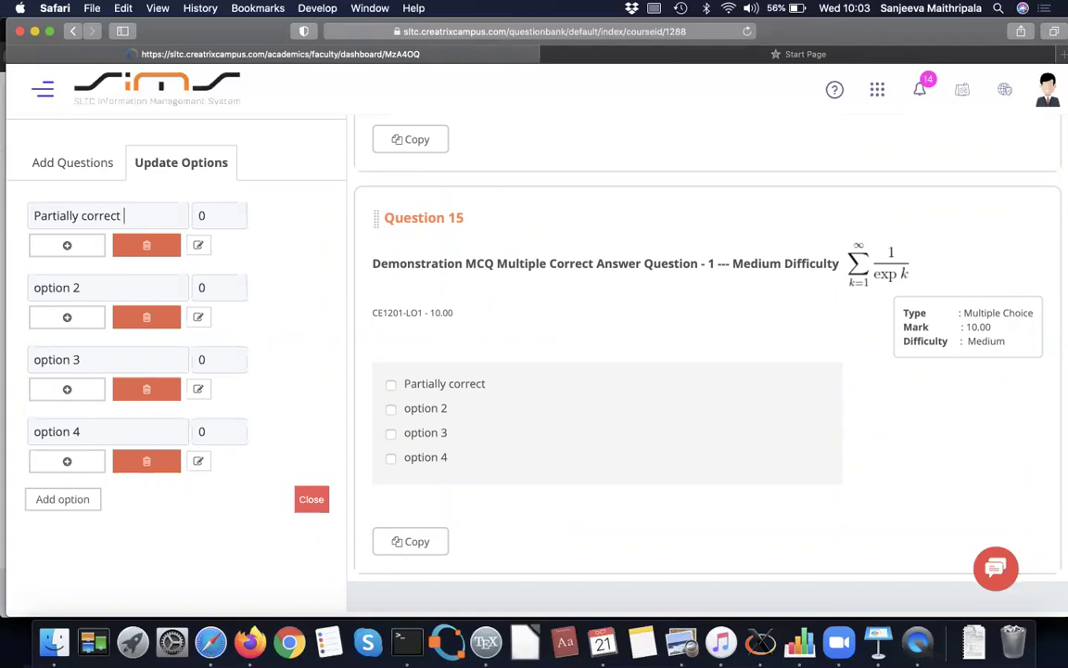
pyautogui.write(' an')
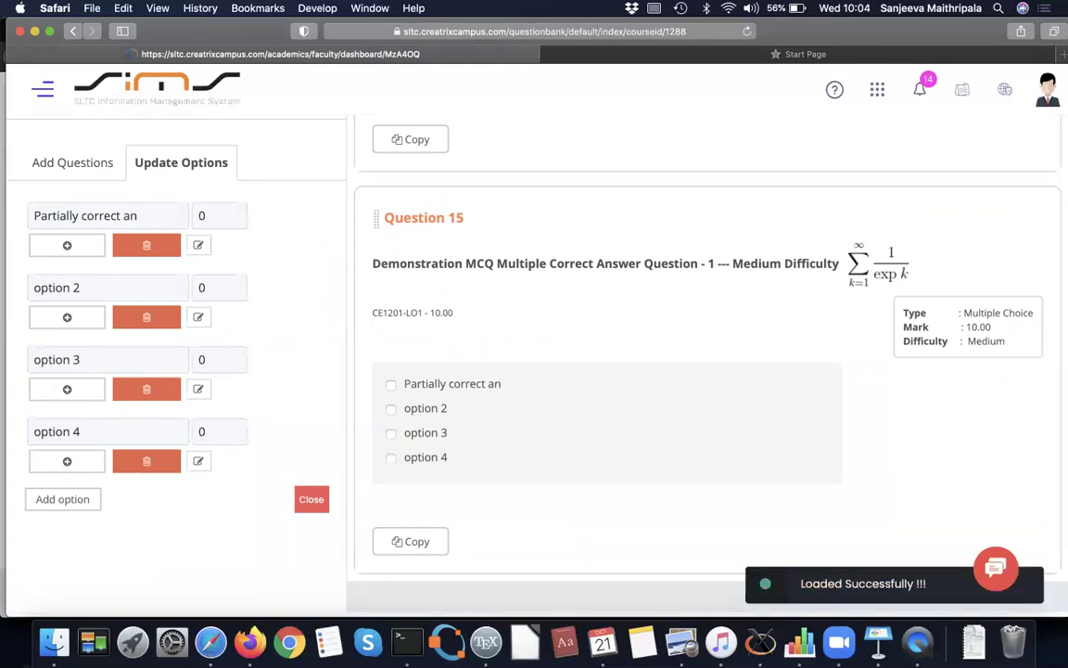
pyautogui.write('swer1')
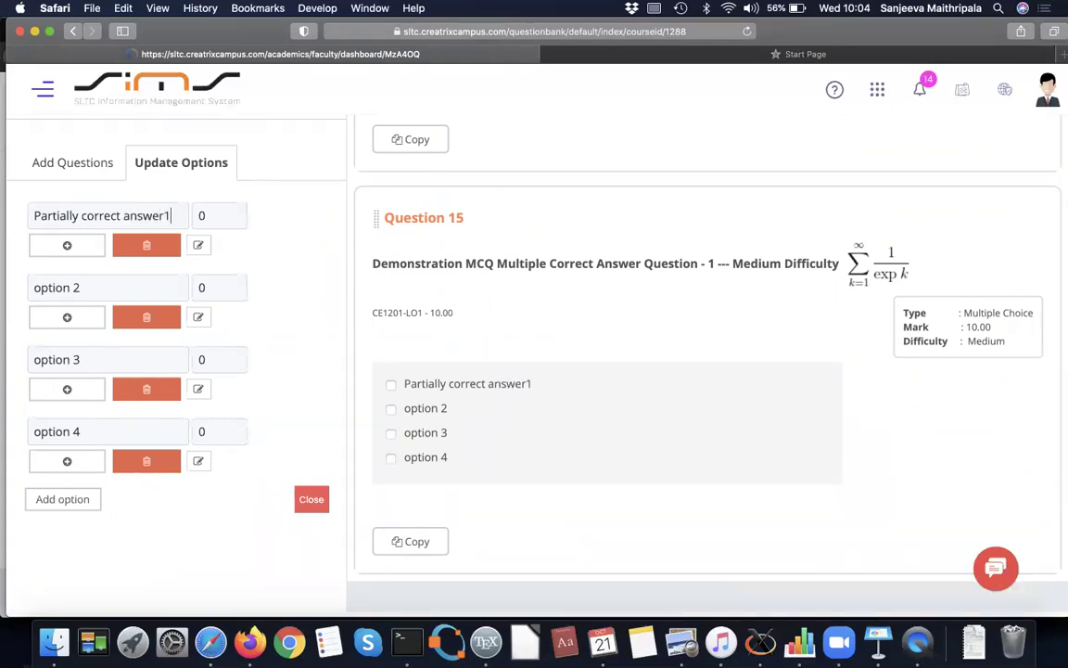
pyautogui.press('BackSpace')
pyautogui.write('1')
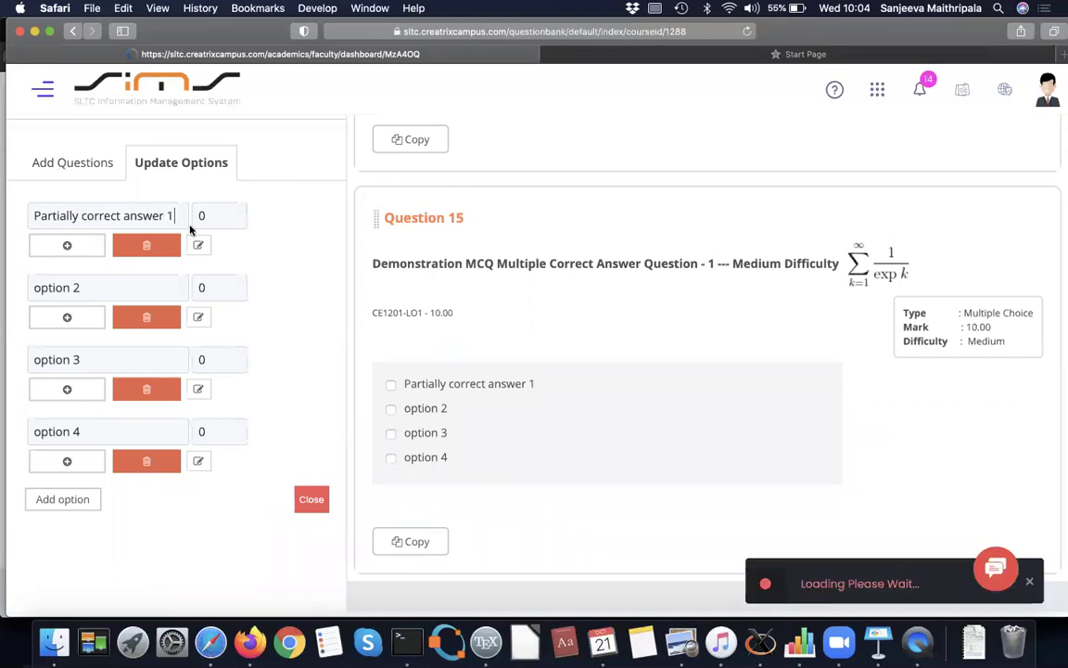
# Set the score of Question 15's first answer option to 5
pyautogui.click(222, 216)
pyautogui.press('BackSpace')
pyautogui.write('5')
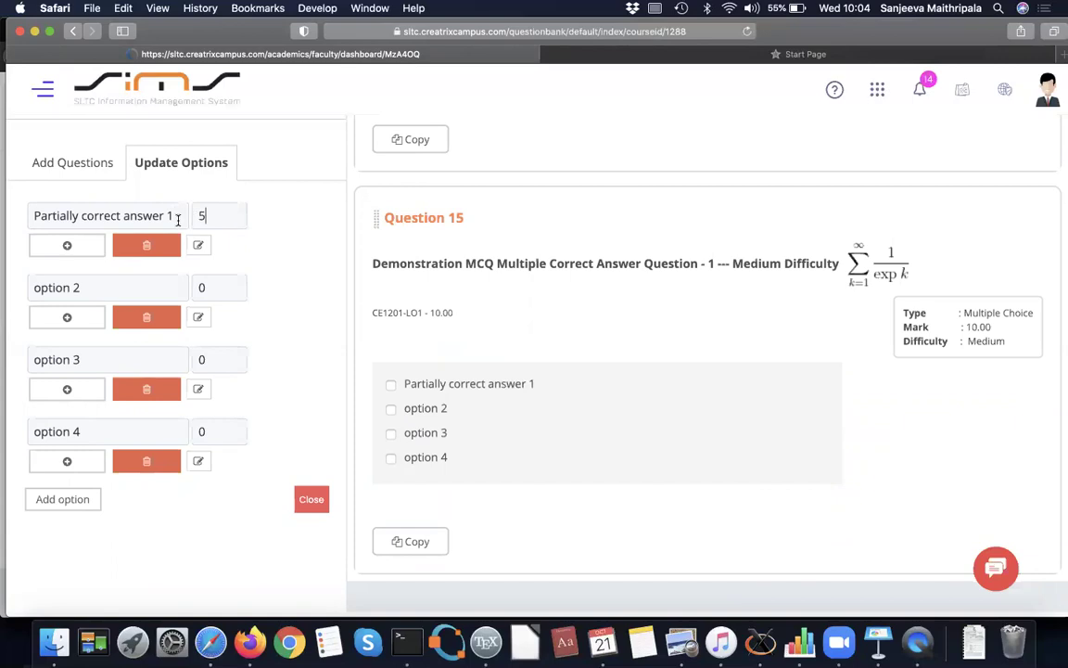
# Replace option 2's text with a copy of the first option's text, "Partially correct answer 1"
pyautogui.press('super+a')
pyautogui.press('super+c')
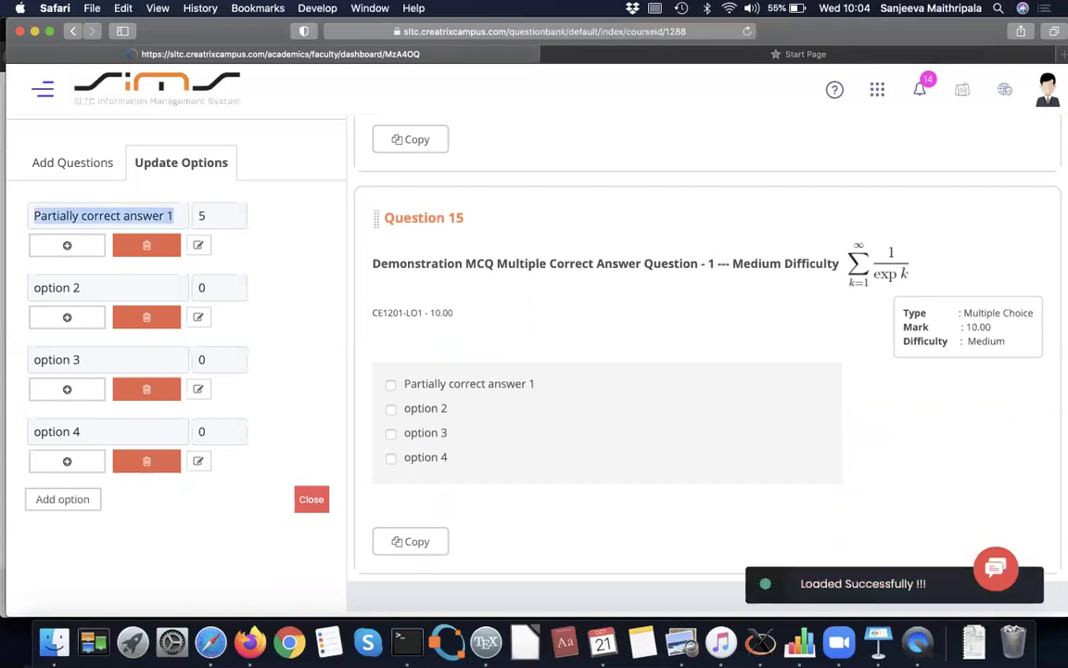
pyautogui.click(104, 287)
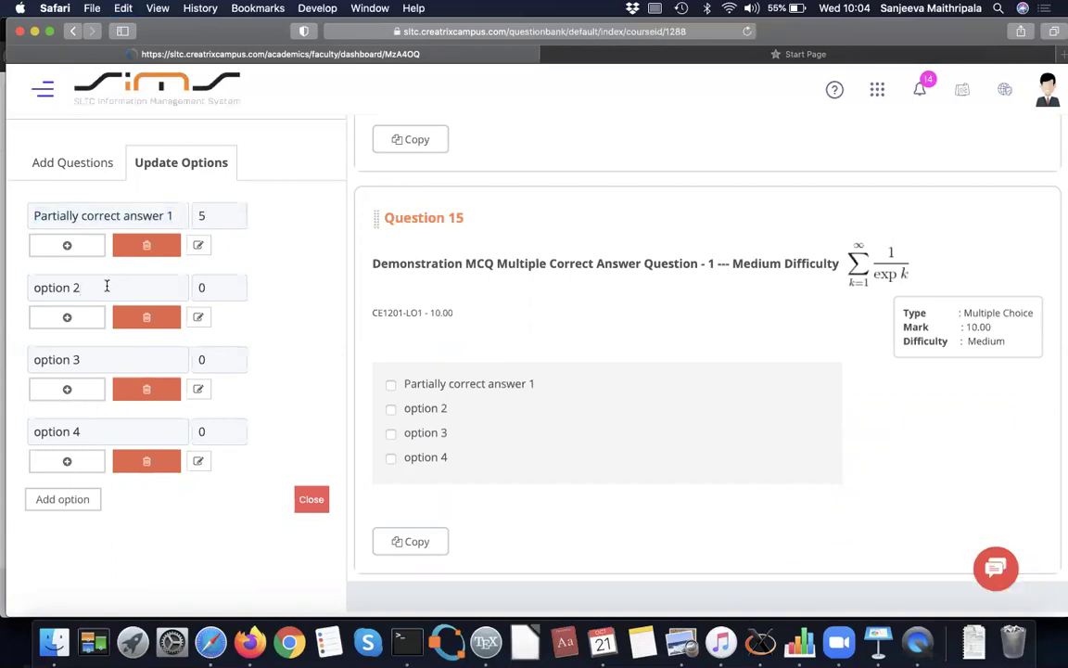
pyautogui.press('super+a')
pyautogui.press('BackSpace')
pyautogui.press('super+v')
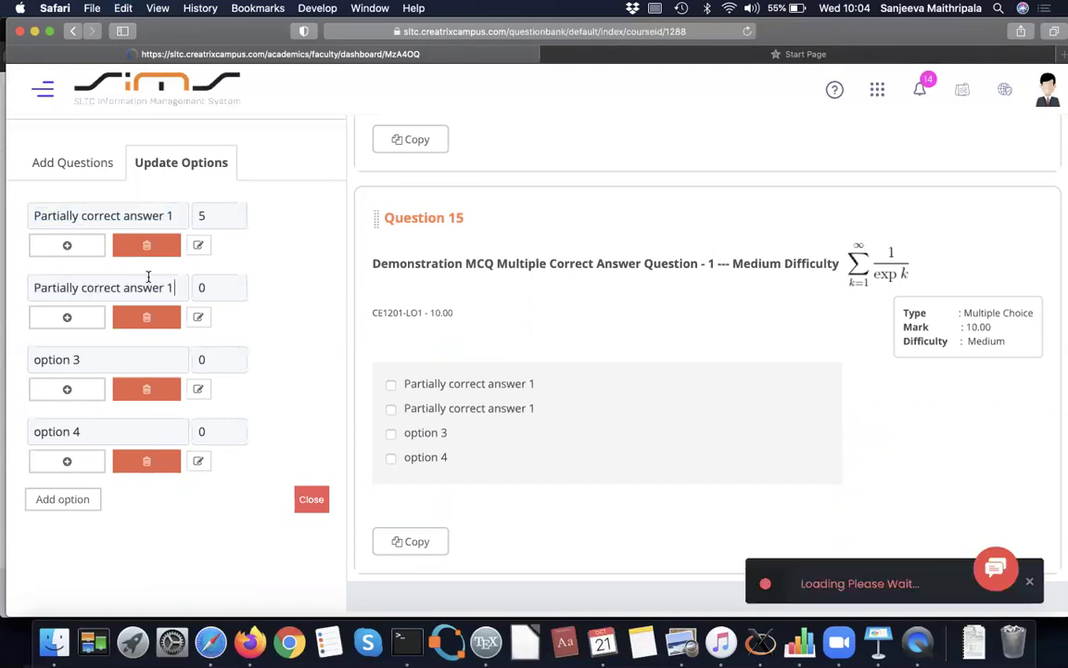
# Set the second answer option's score to 2, dismissing the error dialog
pyautogui.click(219, 287)
pyautogui.press('BackSpace')
pyautogui.write('2')
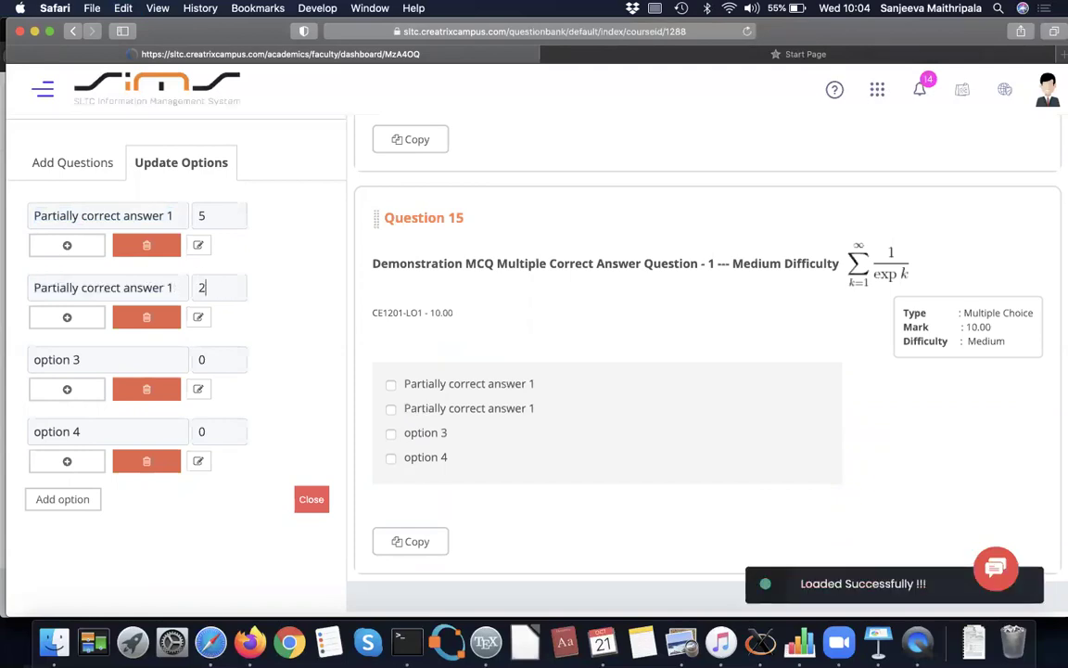
pyautogui.press('BackSpace')
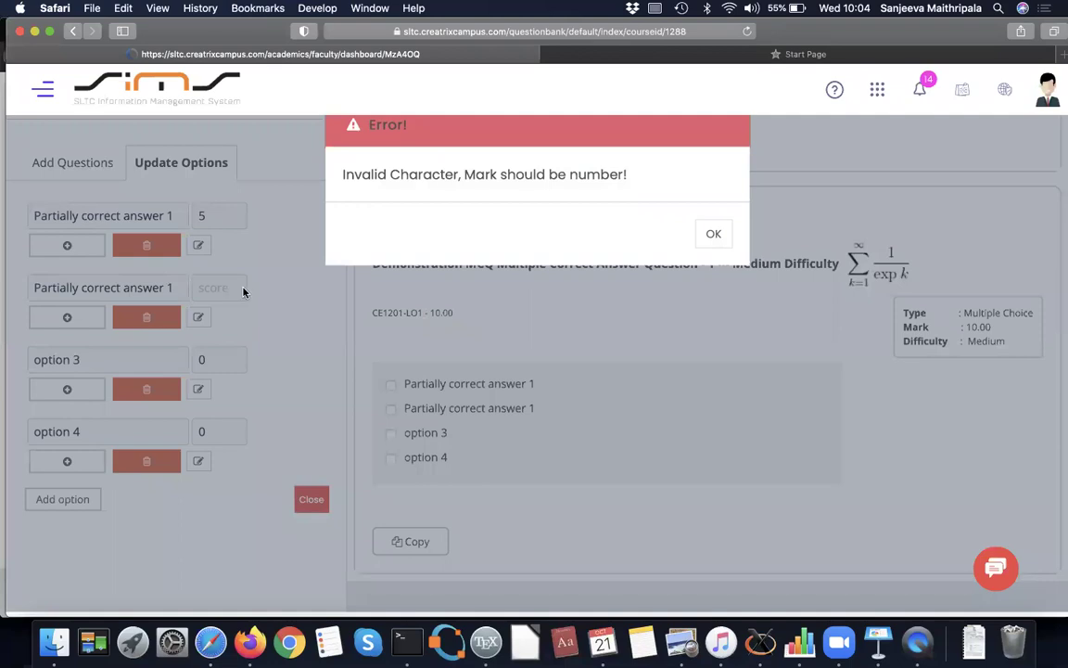
pyautogui.click(714, 237)
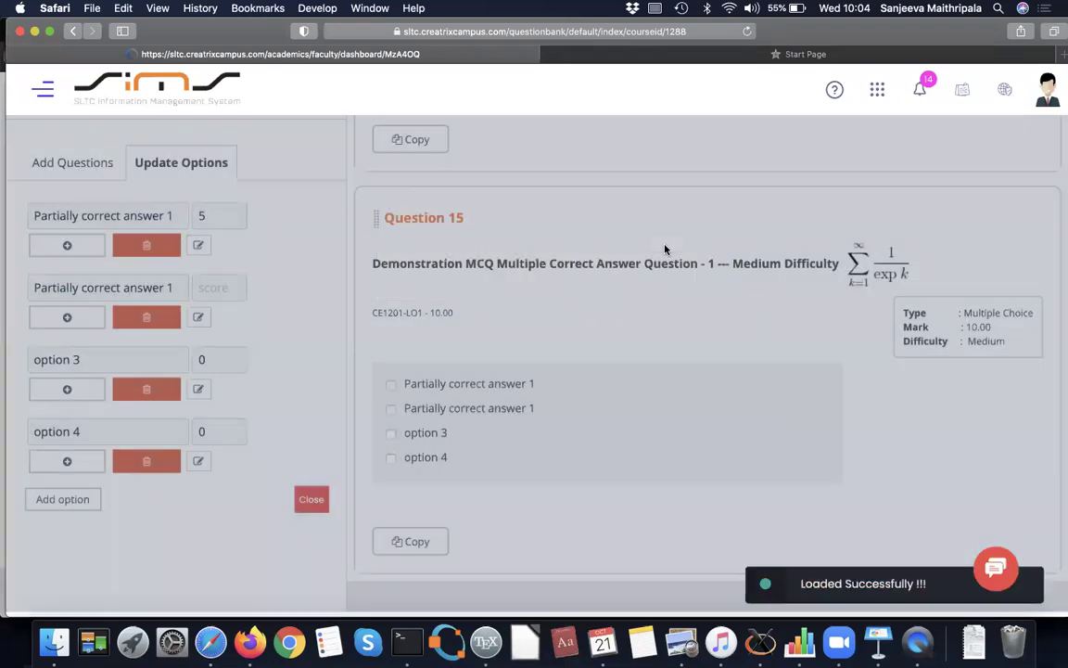
pyautogui.click(226, 288)
pyautogui.write('2')
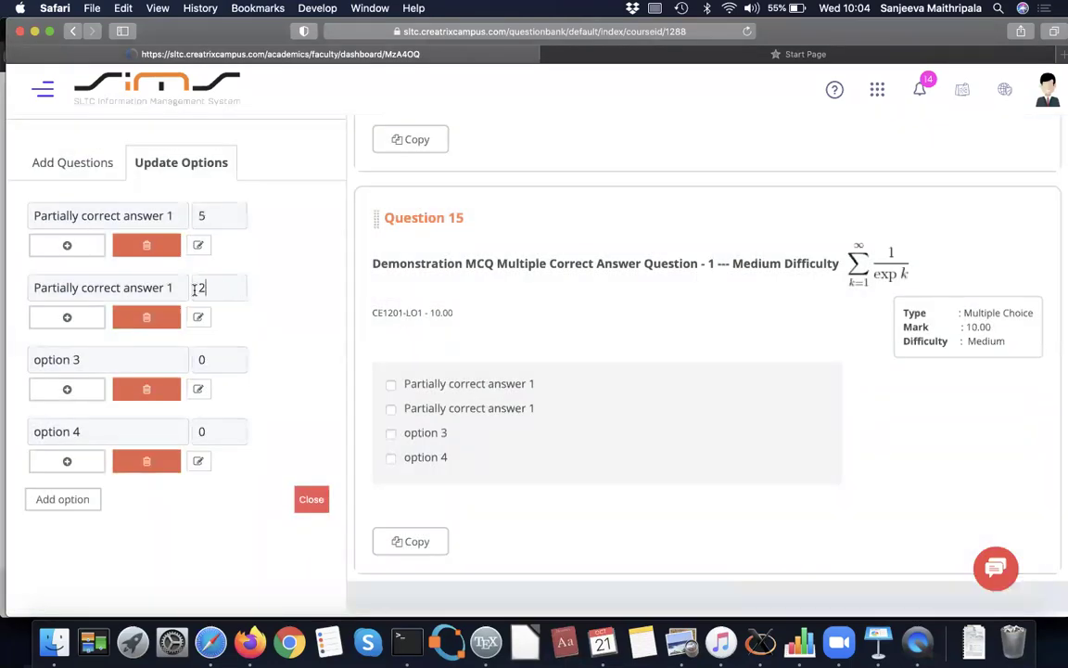
# Change the number at the end of the second option's text so it reads "Partially correct answer 2"
pyautogui.click(174, 289)
pyautogui.press('BackSpace')
pyautogui.write('2')
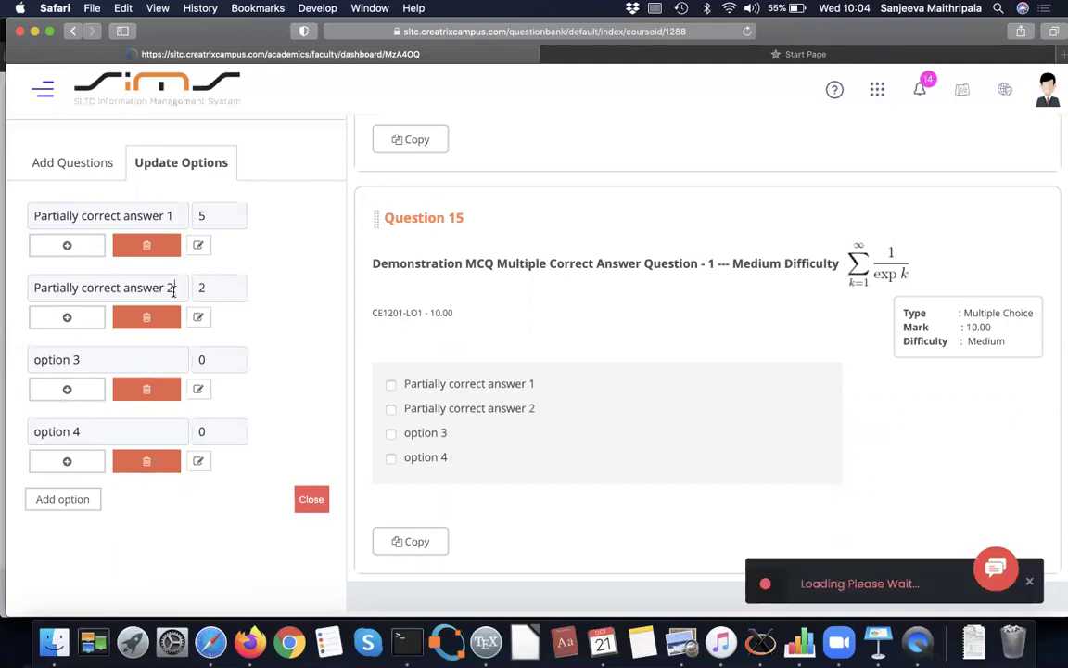
# Replace the third answer option's text with "In correct answer"
pyautogui.click(89, 362)
pyautogui.press('BackSpace')
pyautogui.press('BackSpace')
pyautogui.press('BackSpace')
pyautogui.press('BackSpace')
pyautogui.press('BackSpace')
pyautogui.press('BackSpace')
pyautogui.press('BackSpace')
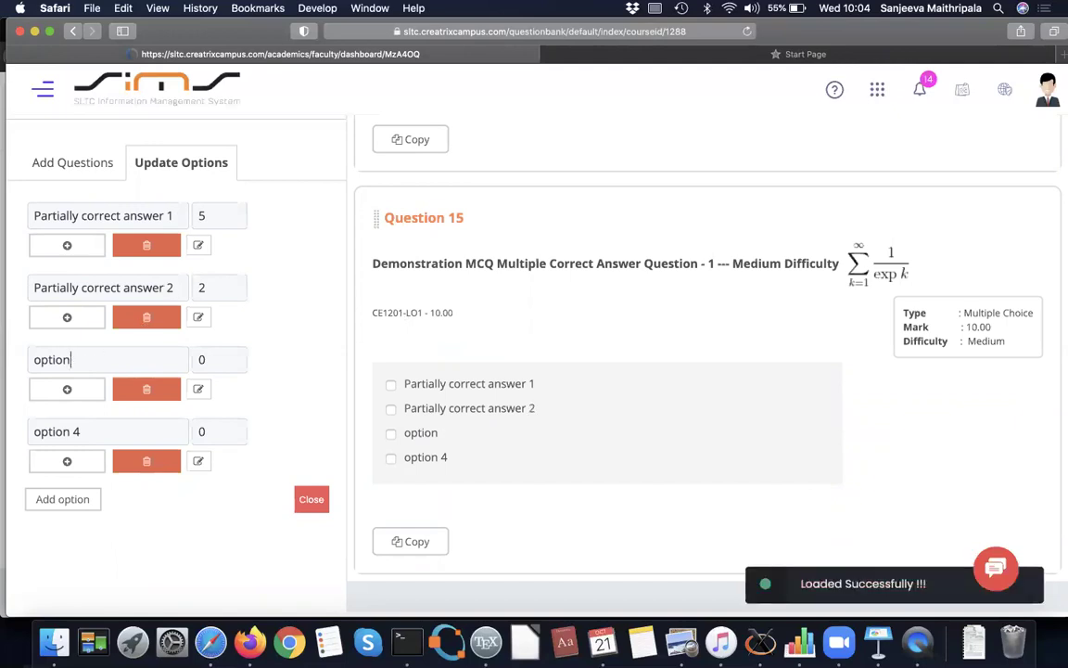
pyautogui.press('BackSpace')
pyautogui.write('In')
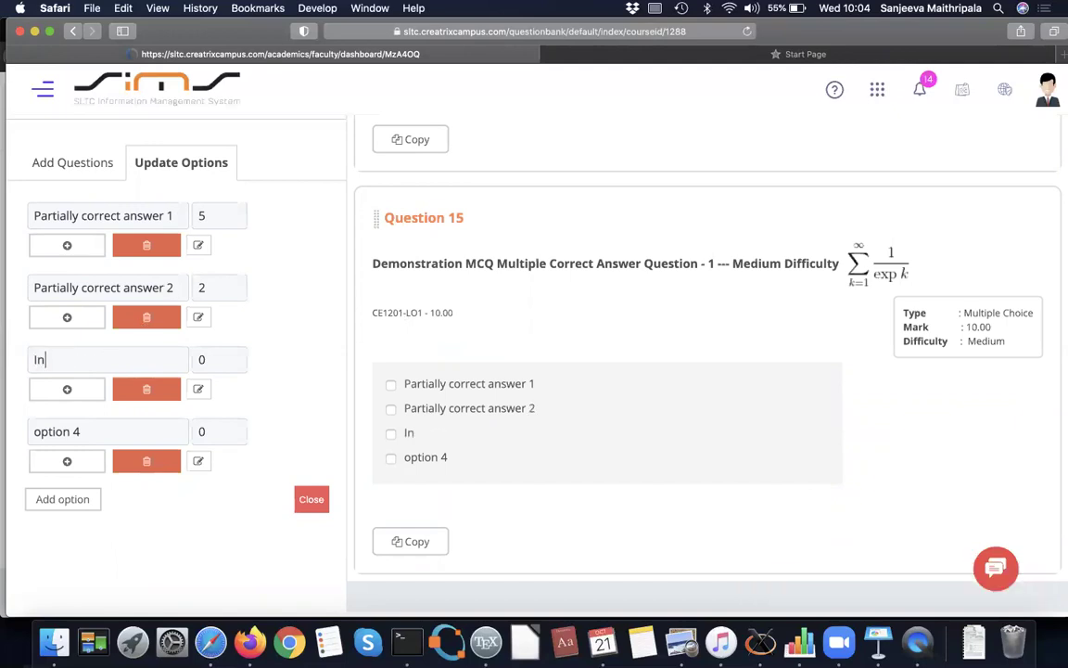
pyautogui.write(' correct')
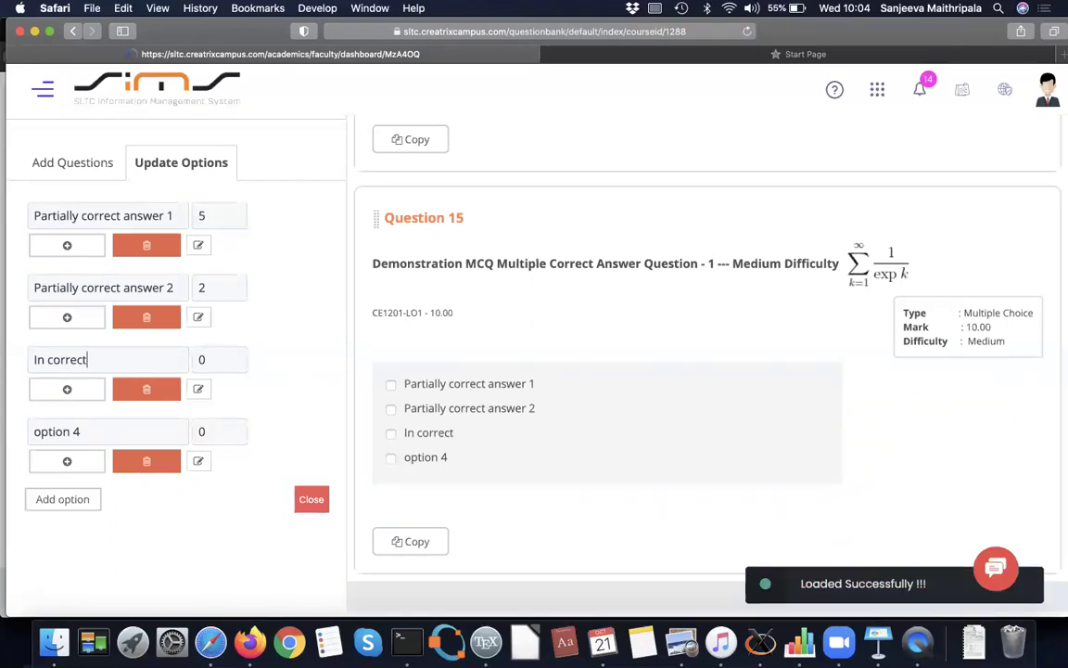
pyautogui.write(' answer')
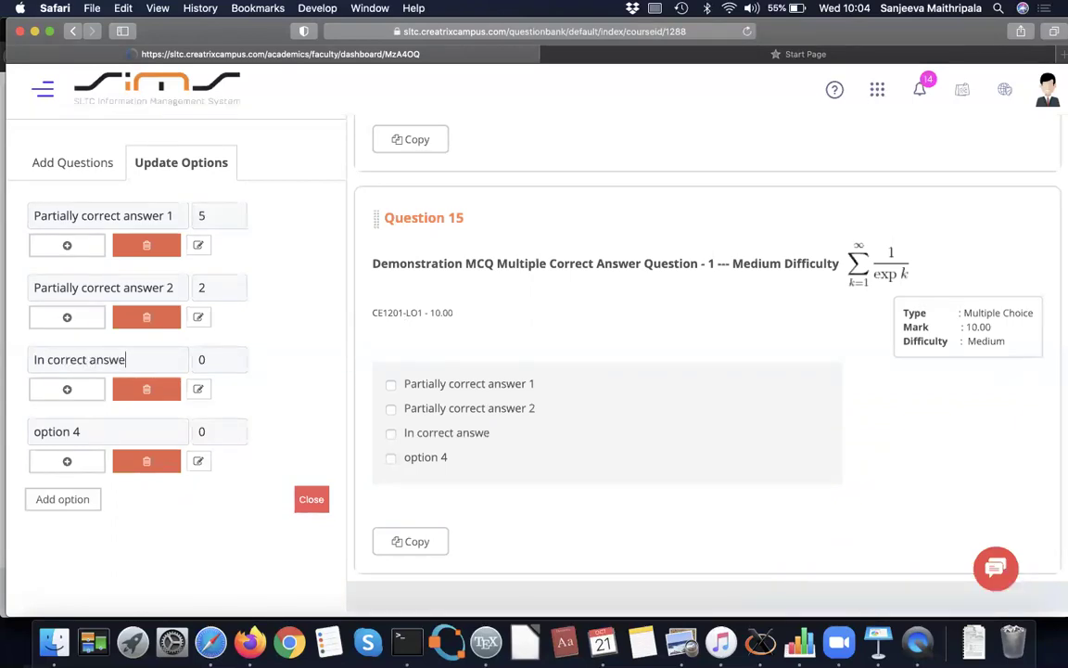
# Replace the fourth answer option's text with "Correct answer"
pyautogui.click(109, 436)
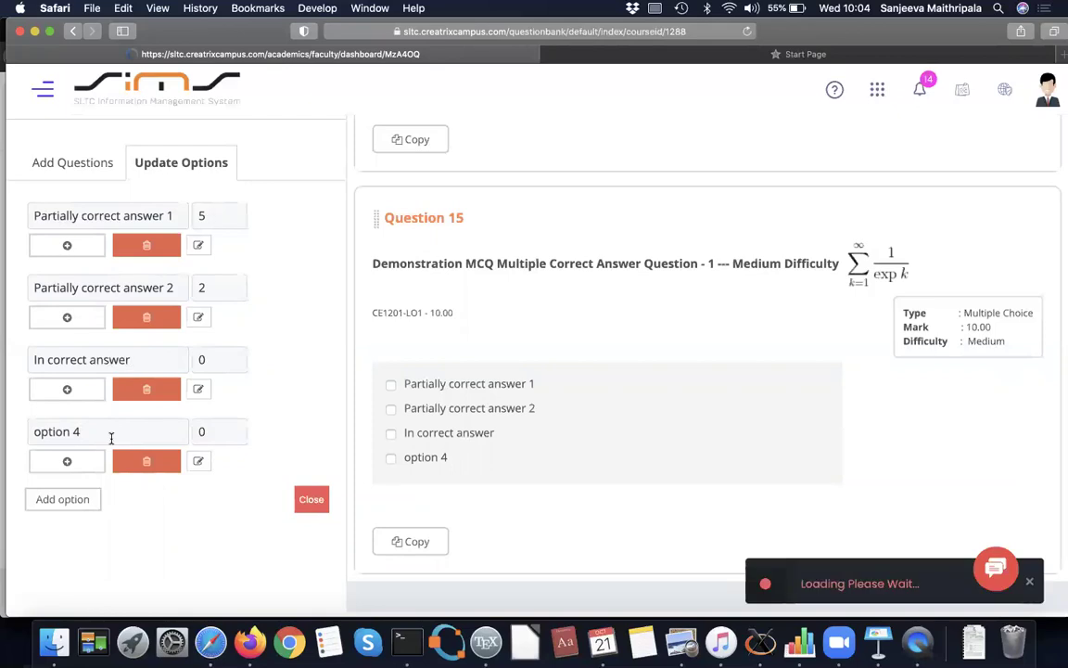
pyautogui.press('BackSpace')
pyautogui.press('BackSpace')
pyautogui.press('BackSpace')
pyautogui.press('BackSpace')
pyautogui.press('BackSpace')
pyautogui.press('BackSpace')
pyautogui.press('BackSpace')
pyautogui.press('BackSpace')
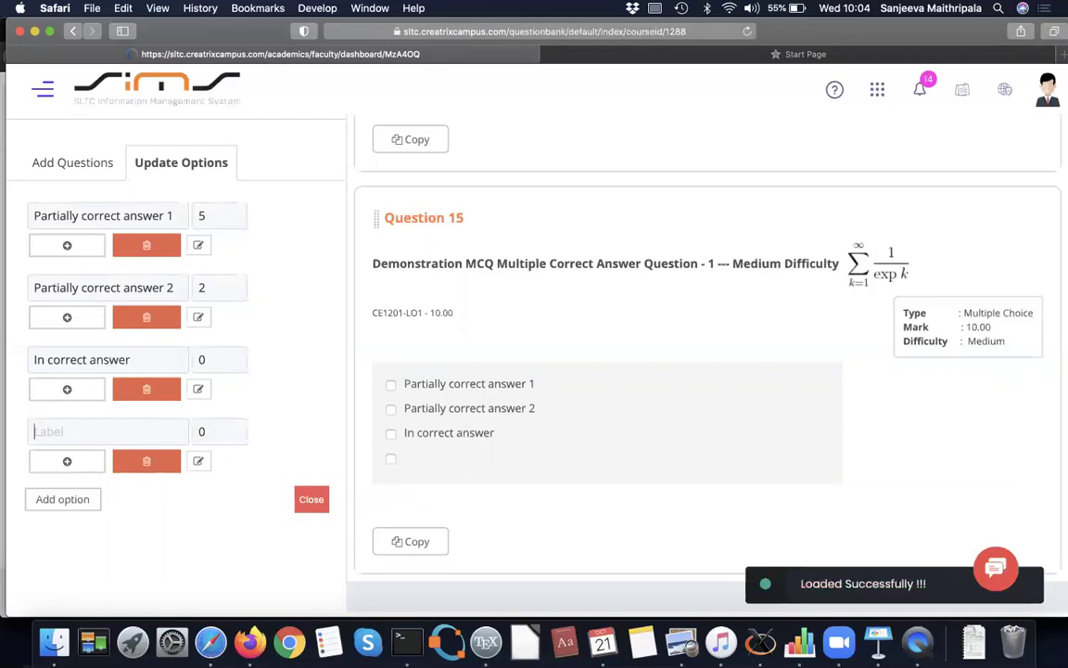
pyautogui.write('Correct')
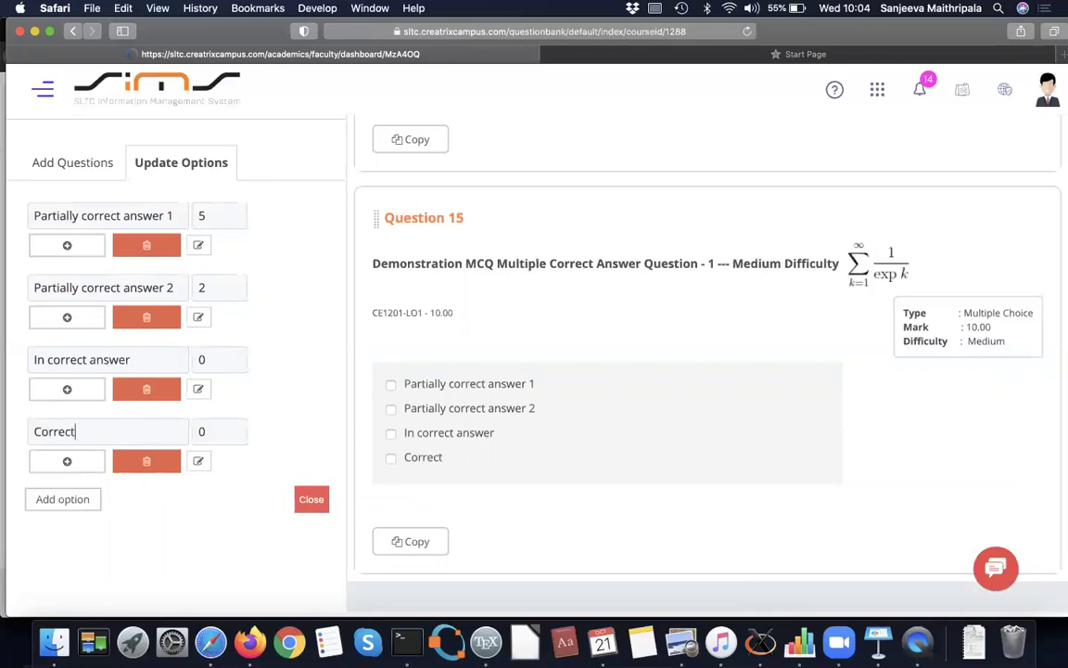
pyautogui.write(' answer')
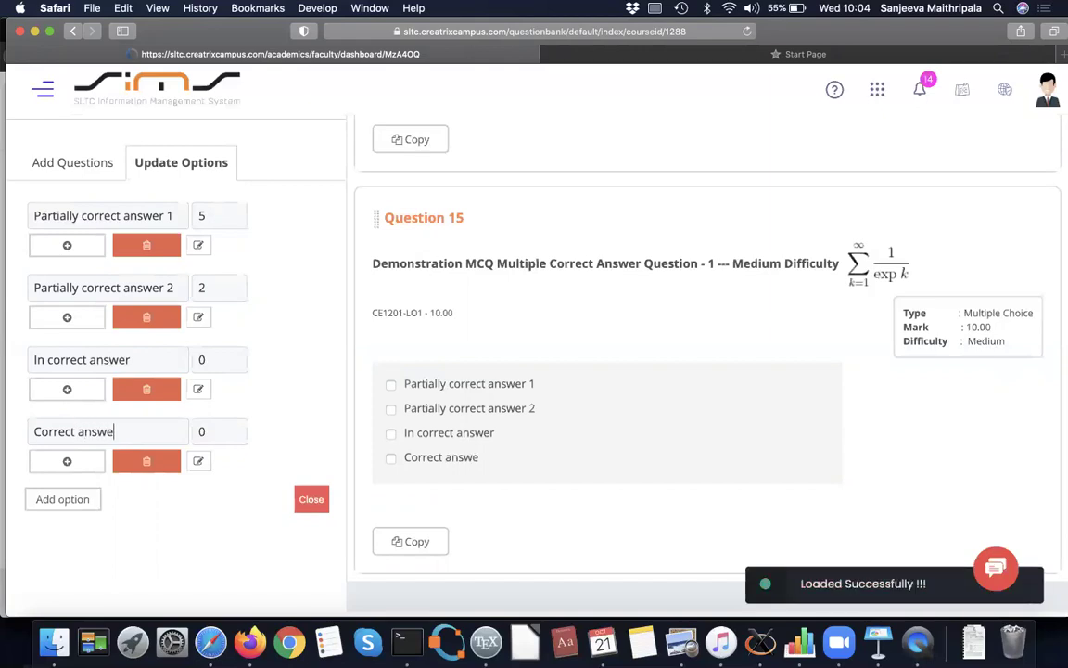
# Set the fourth answer option's score to 10 and close the option editor
pyautogui.click(211, 432)
pyautogui.press('BackSpace')
pyautogui.write('10')
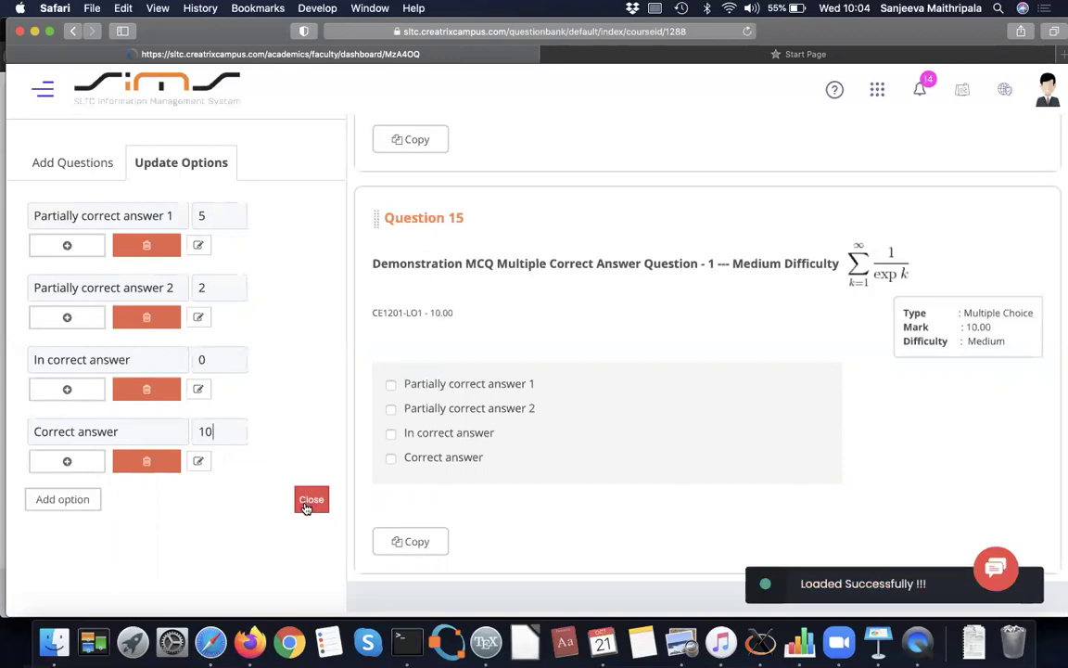
pyautogui.click(310, 501)
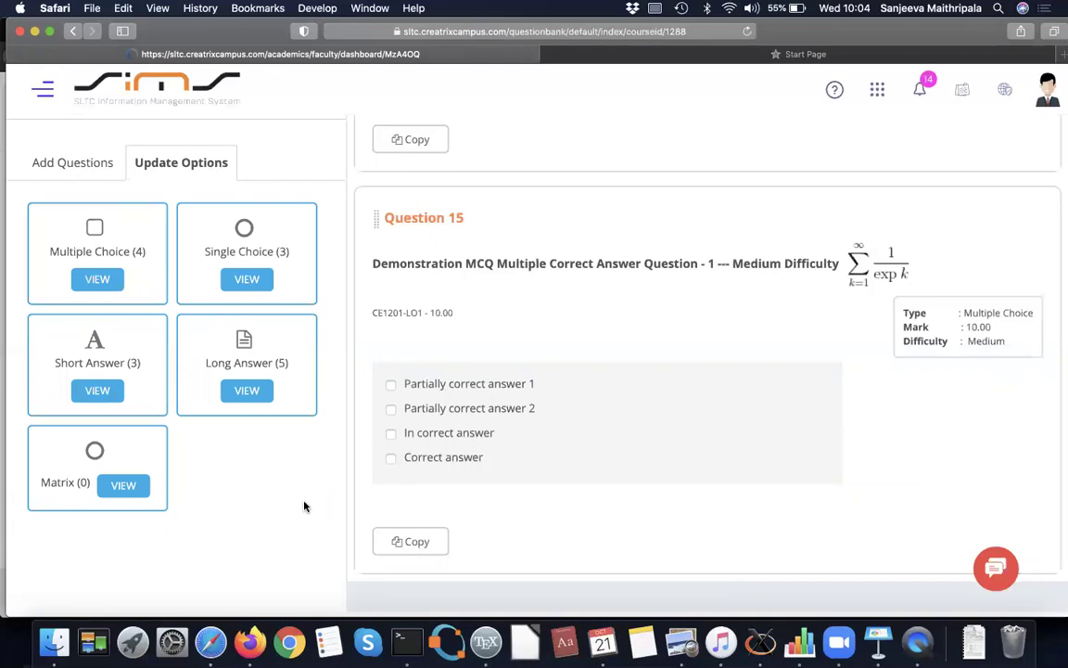
pyautogui.click(597, 427)
# Review the list of existing multiple choice questions, and reopen the TEALdemo question bank from the question library
pyautogui.click(75, 162)
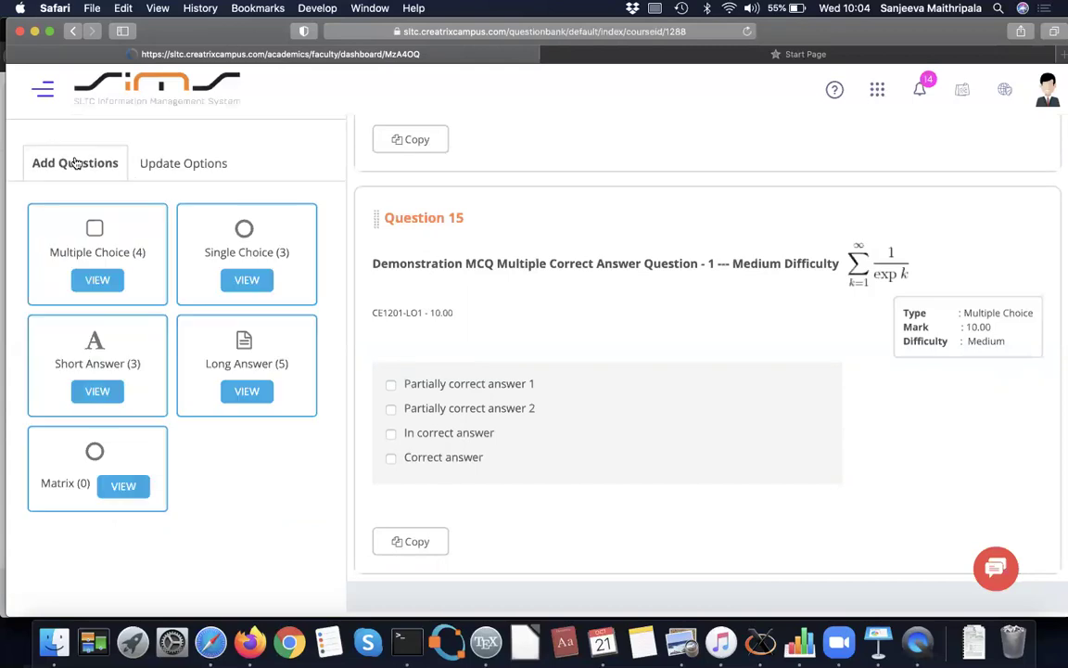
pyautogui.click(97, 281)
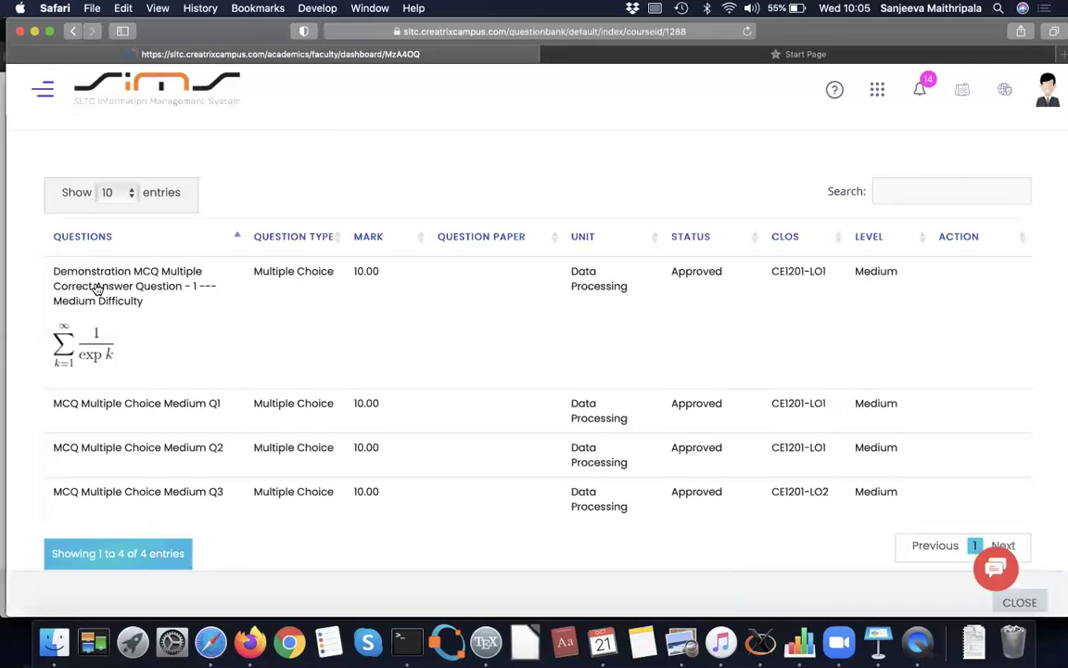
pyautogui.scroll(-2, 420, 307)
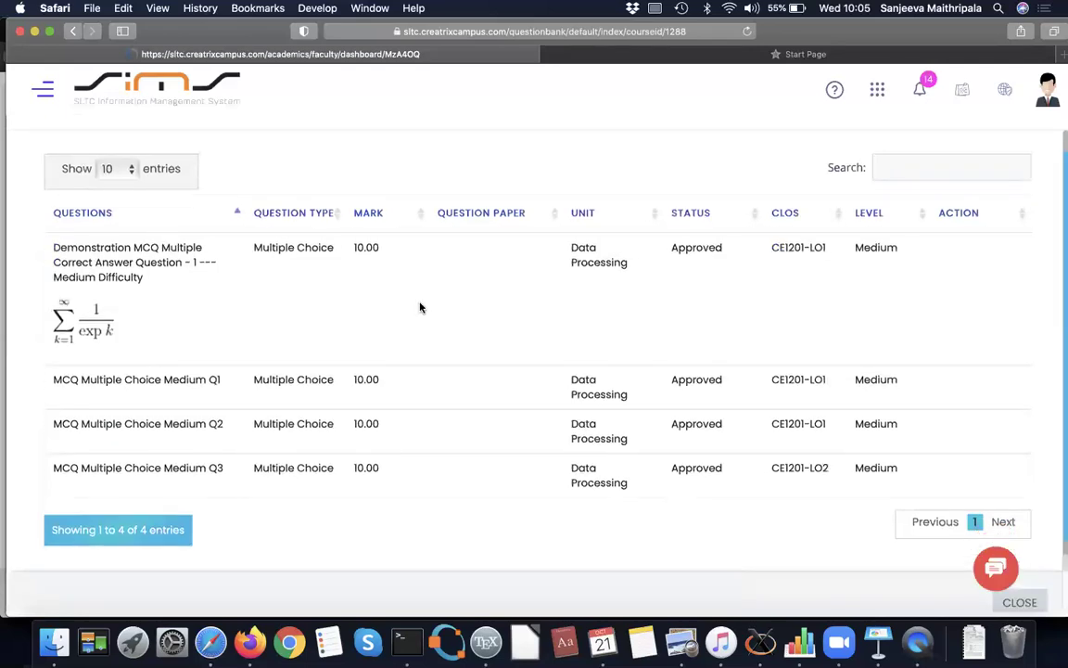
pyautogui.scroll(-2, 420, 307)
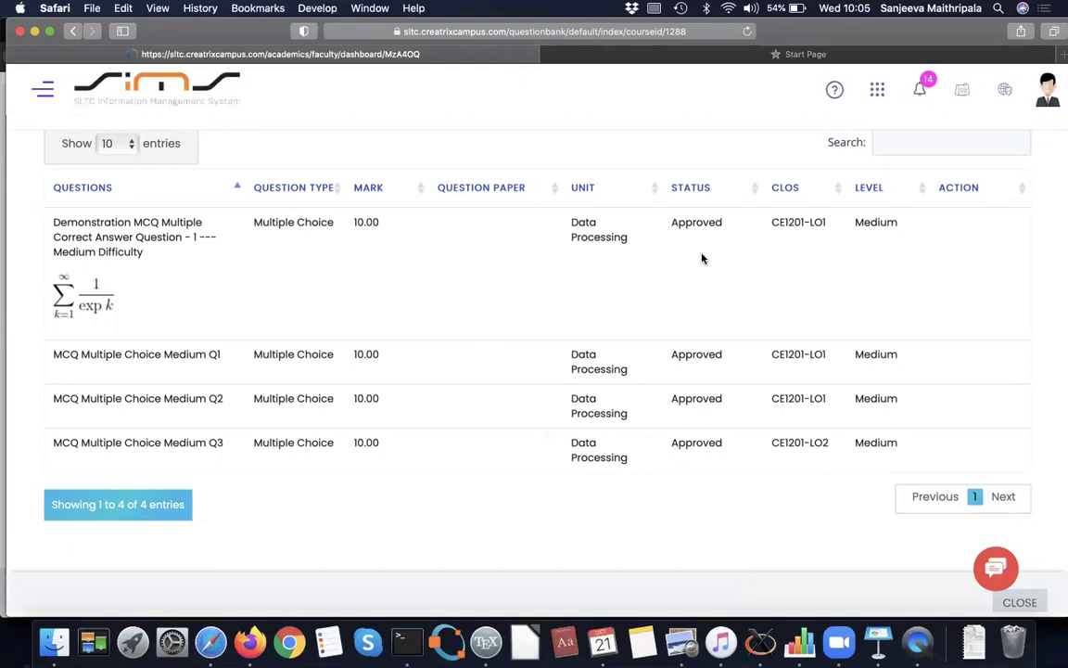
pyautogui.scroll(-1, 702, 430)
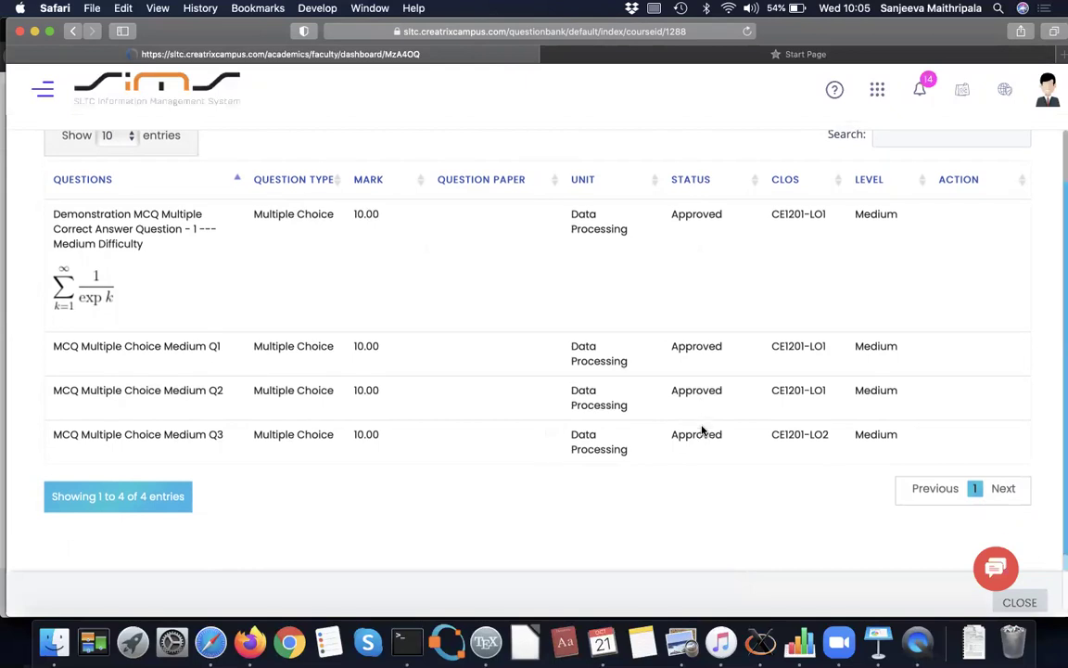
pyautogui.scroll(2, 688, 267)
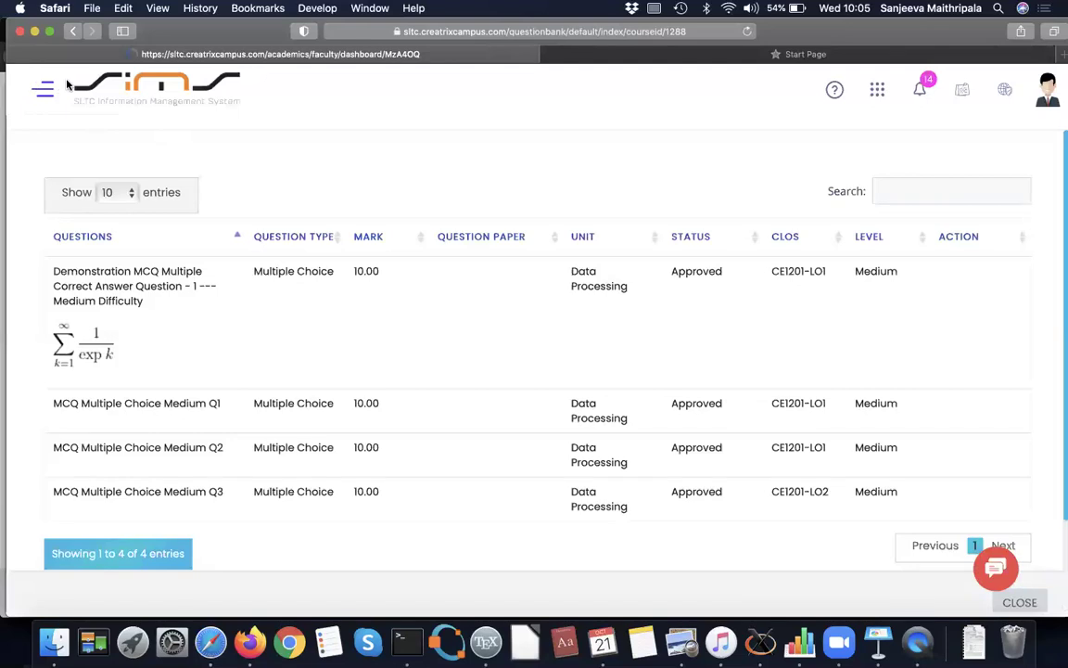
pyautogui.click(74, 33)
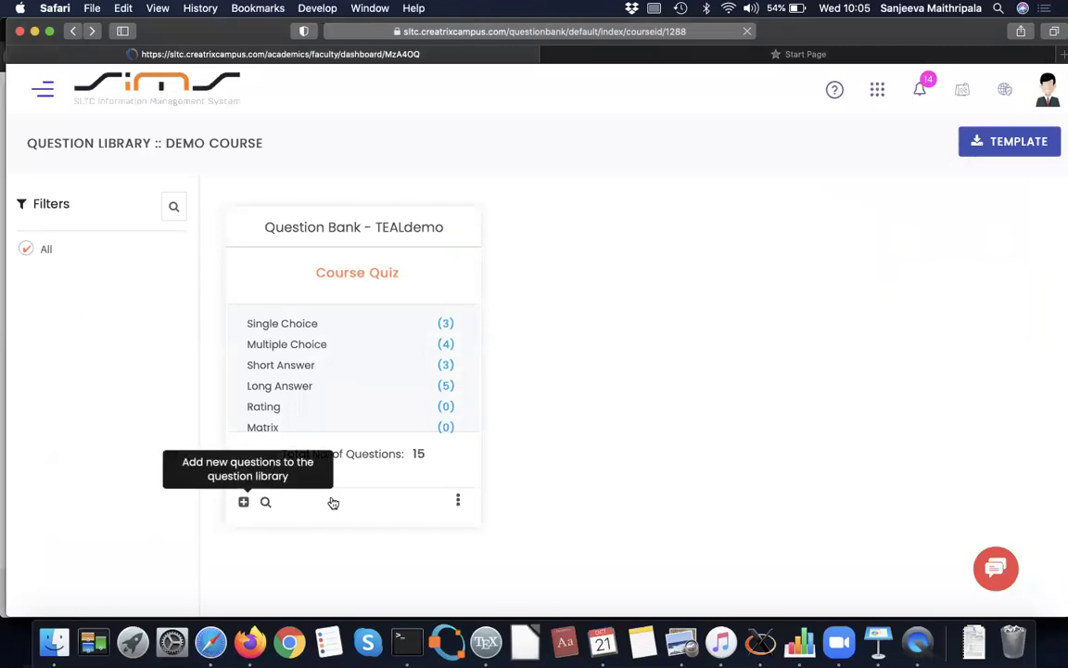
pyautogui.click(244, 503)
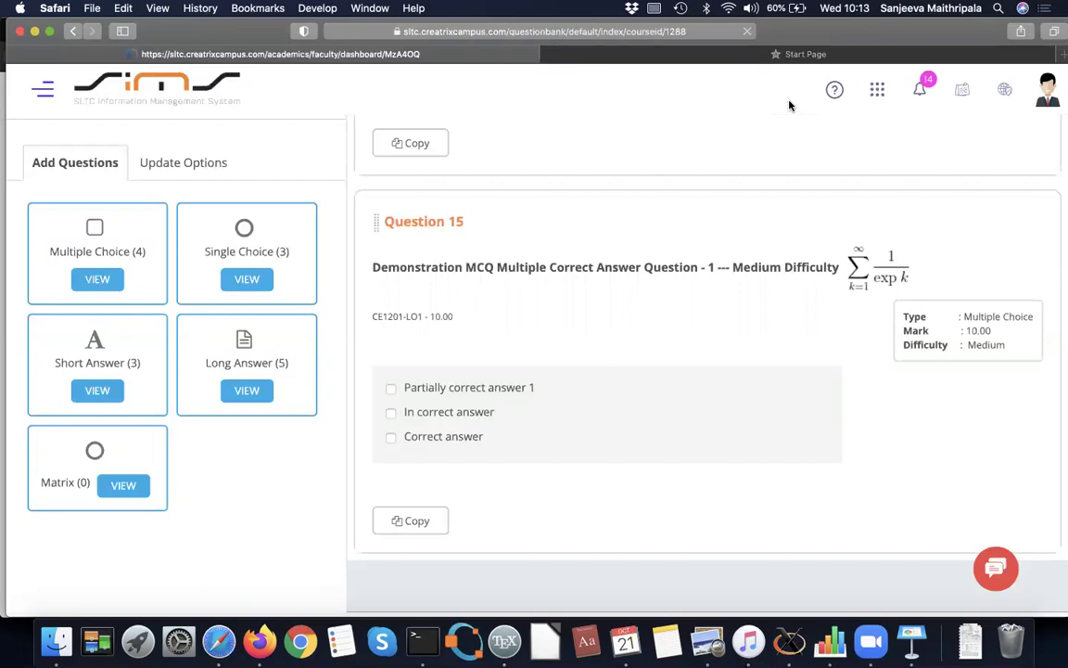
# Open Demo Course's question paper templates from the Academics course list
pyautogui.click(877, 89)
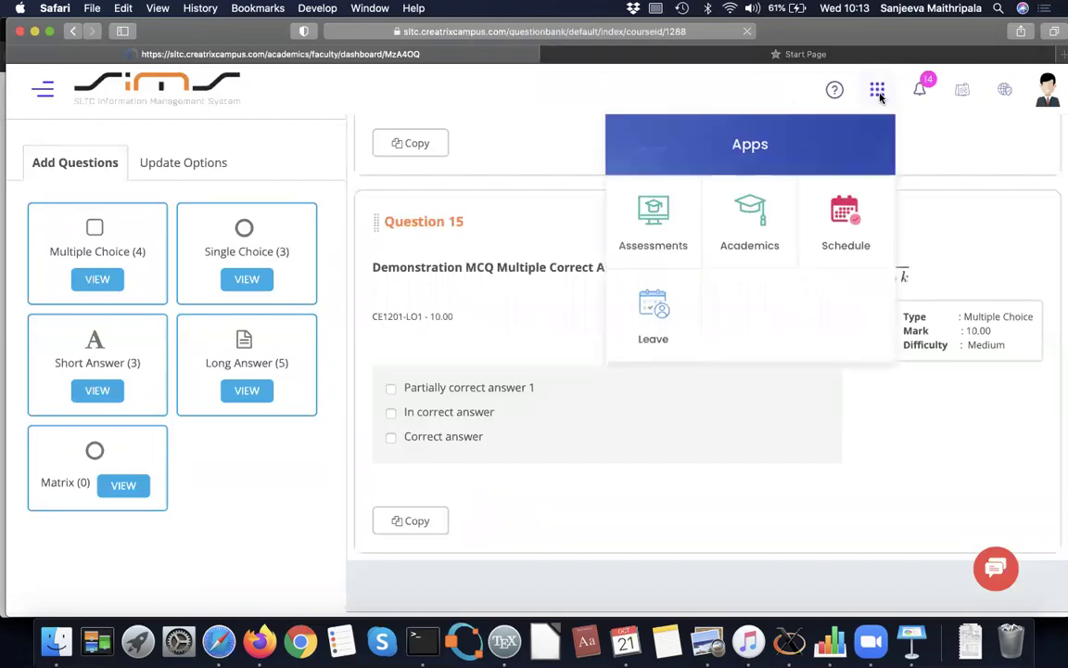
pyautogui.click(750, 222)
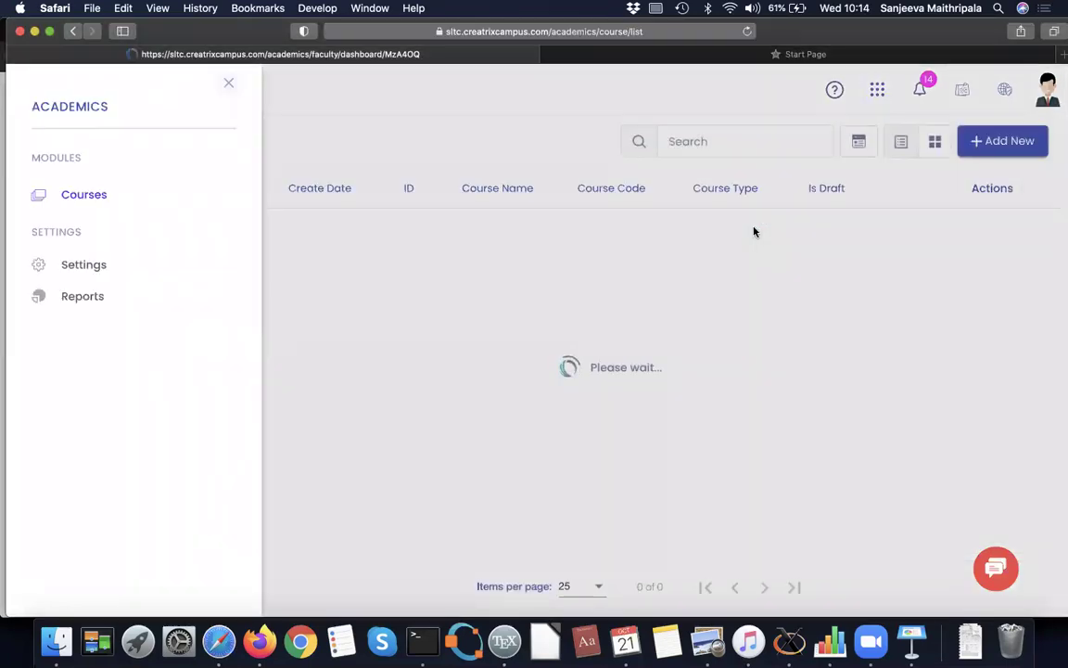
pyautogui.click(228, 82)
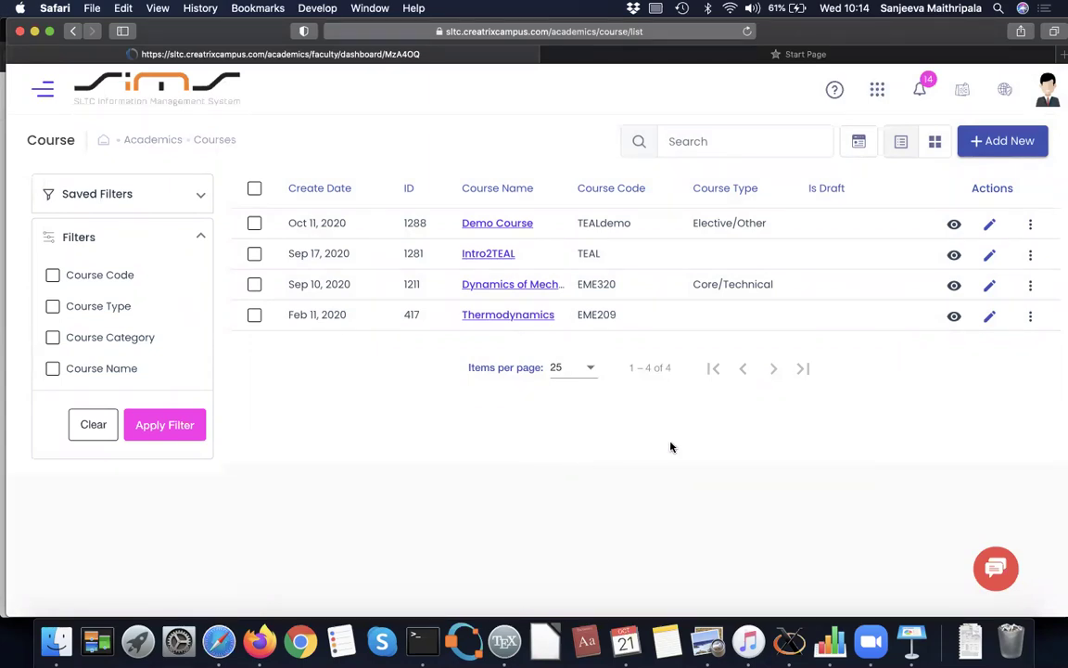
pyautogui.click(1032, 227)
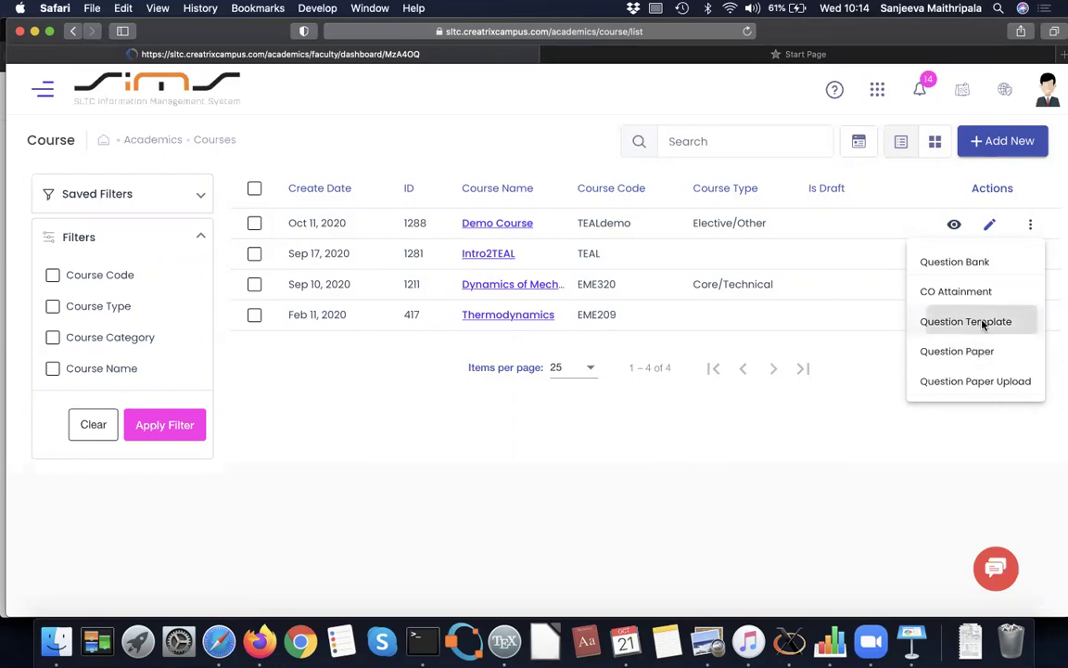
pyautogui.click(982, 324)
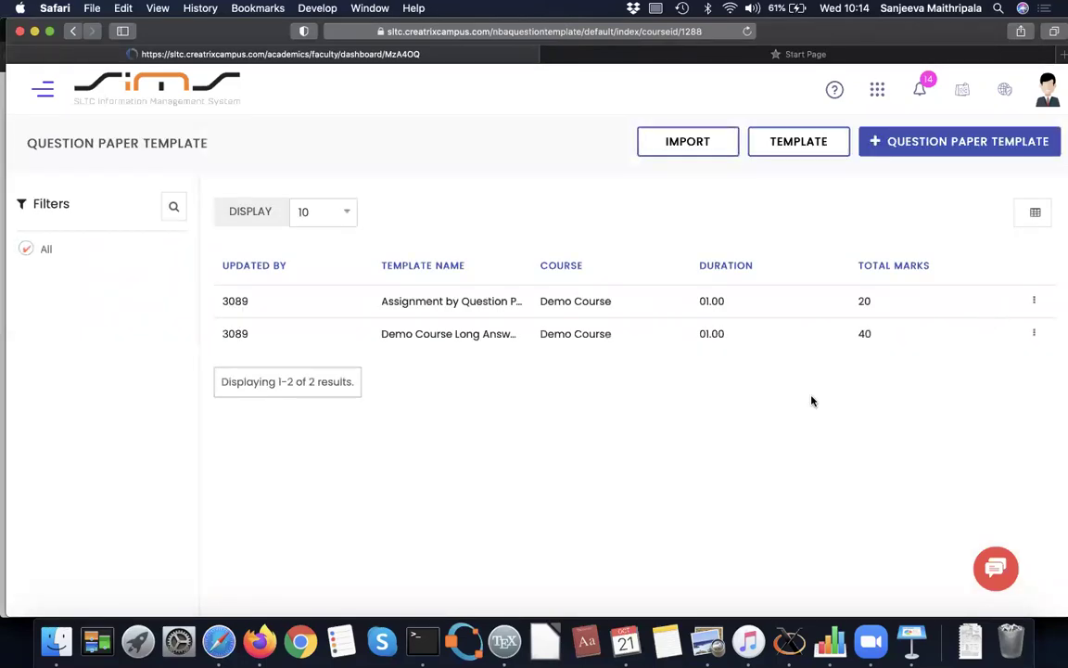
# Start a new question paper template named "Demo Course MCQ Multiple Choice Question Paper Template"
pyautogui.click(950, 144)
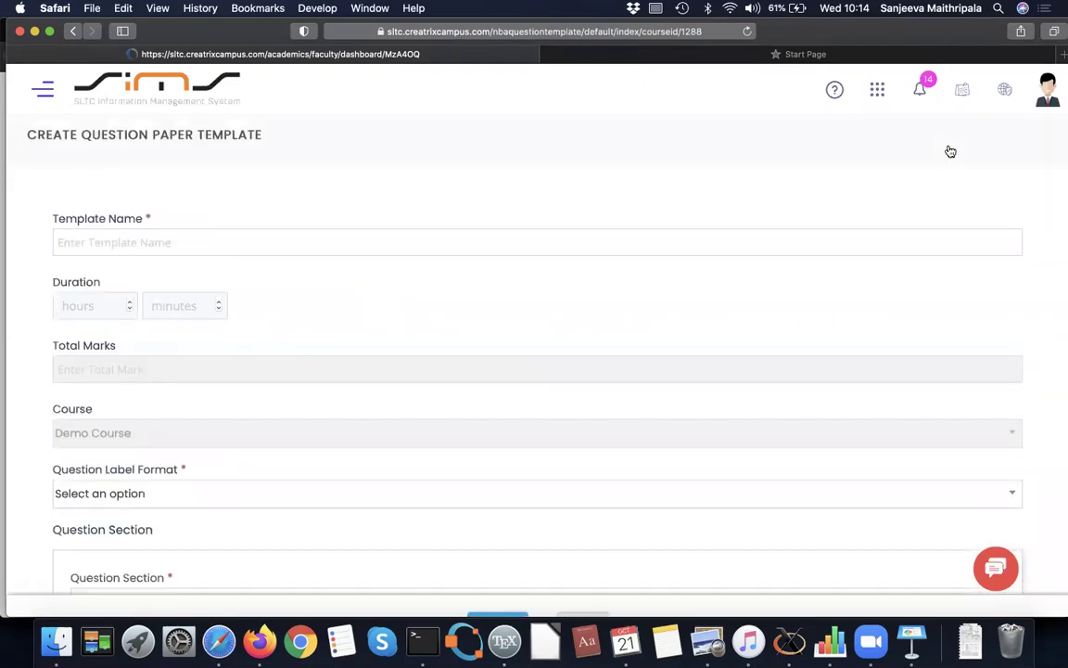
pyautogui.click(587, 242)
pyautogui.write('Deu')
pyautogui.press('BackSpace')
pyautogui.write('m')
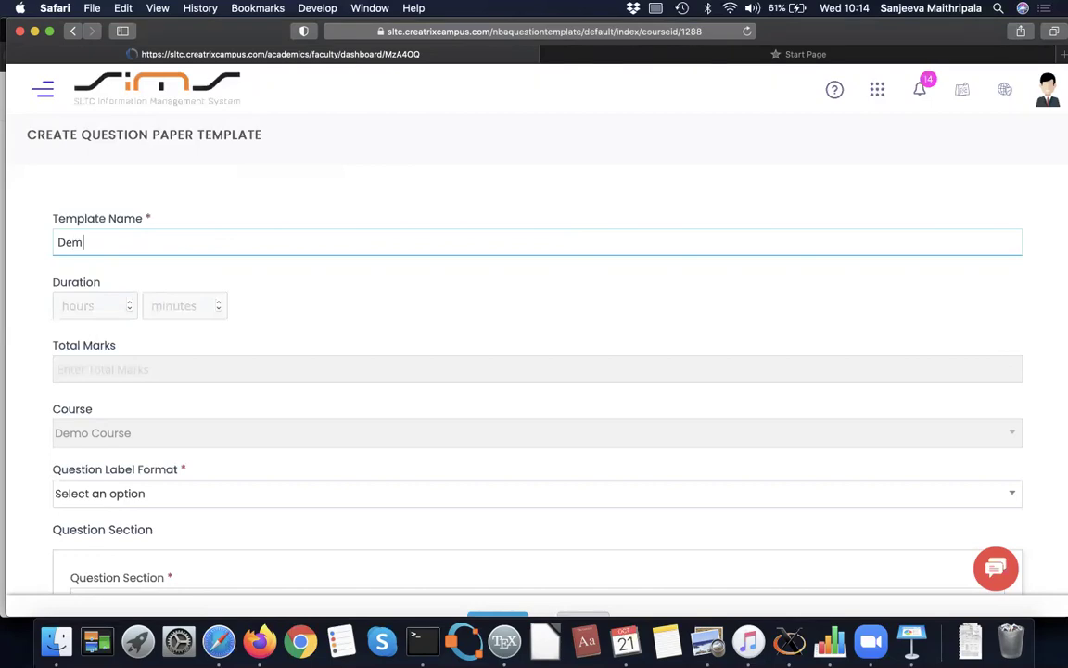
pyautogui.write('o C')
pyautogui.write('ourse ')
pyautogui.write('Mu')
pyautogui.write('lt')
pyautogui.press('BackSpace')
pyautogui.press('BackSpace')
pyautogui.press('BackSpace')
pyautogui.write('C')
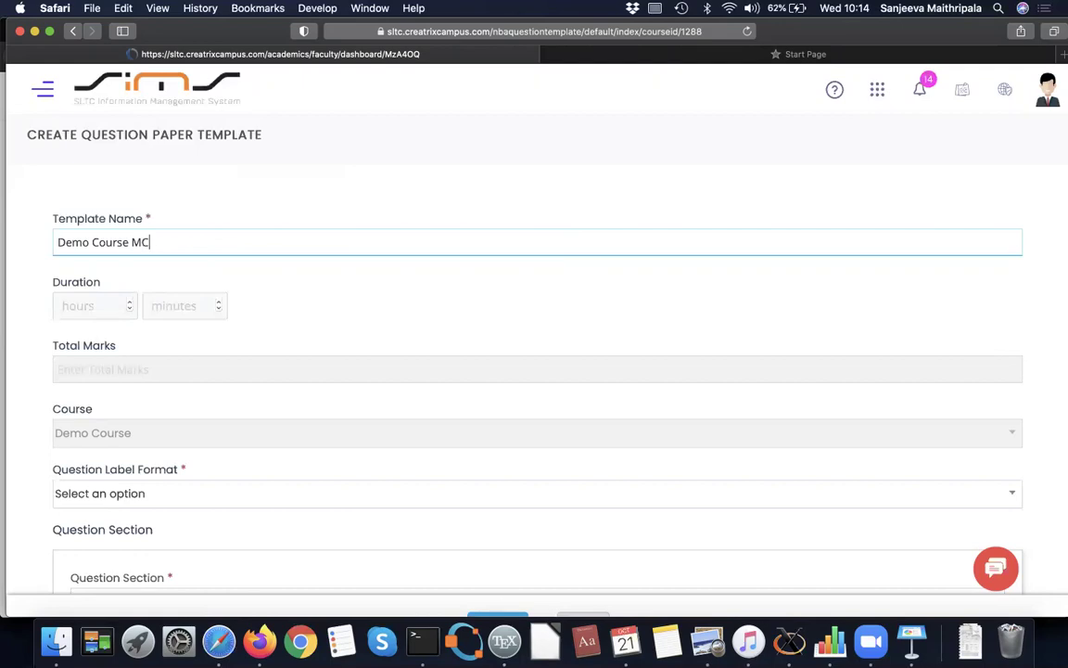
pyautogui.write('Q Multiple Choice ')
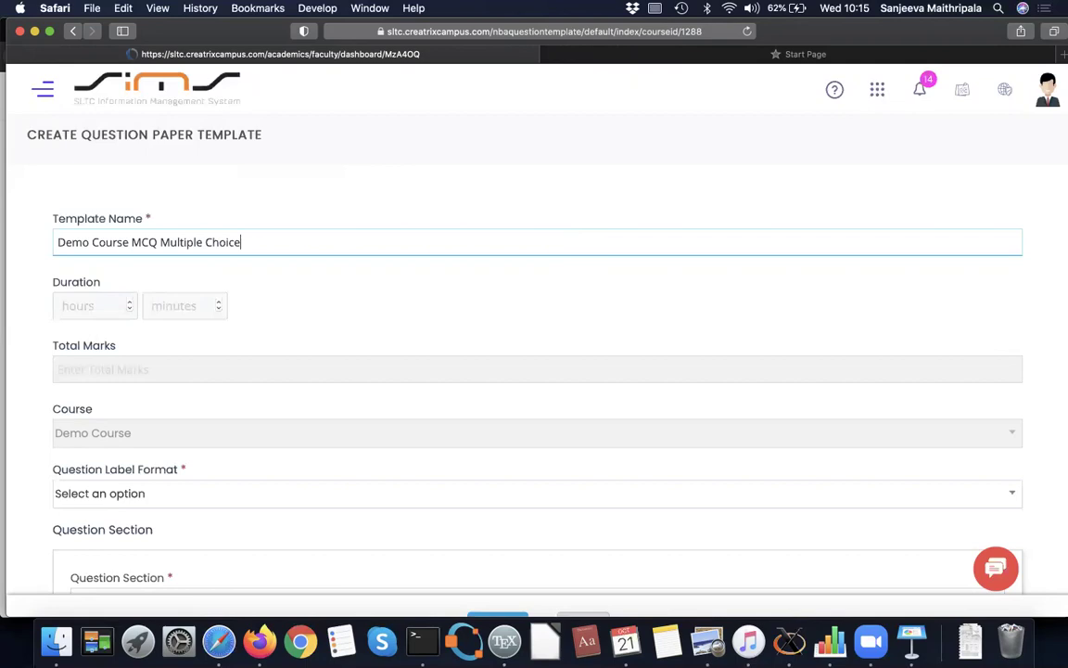
pyautogui.write('Question Paper Template')
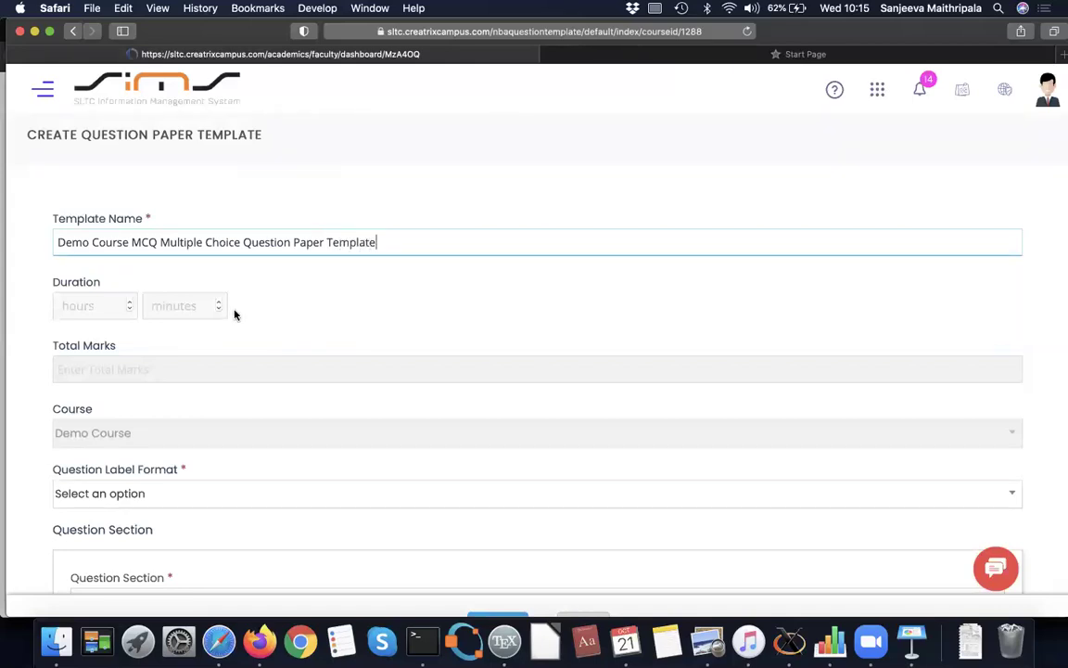
# Set the template's duration to 1 hour and 15 minutes
pyautogui.click(129, 303)
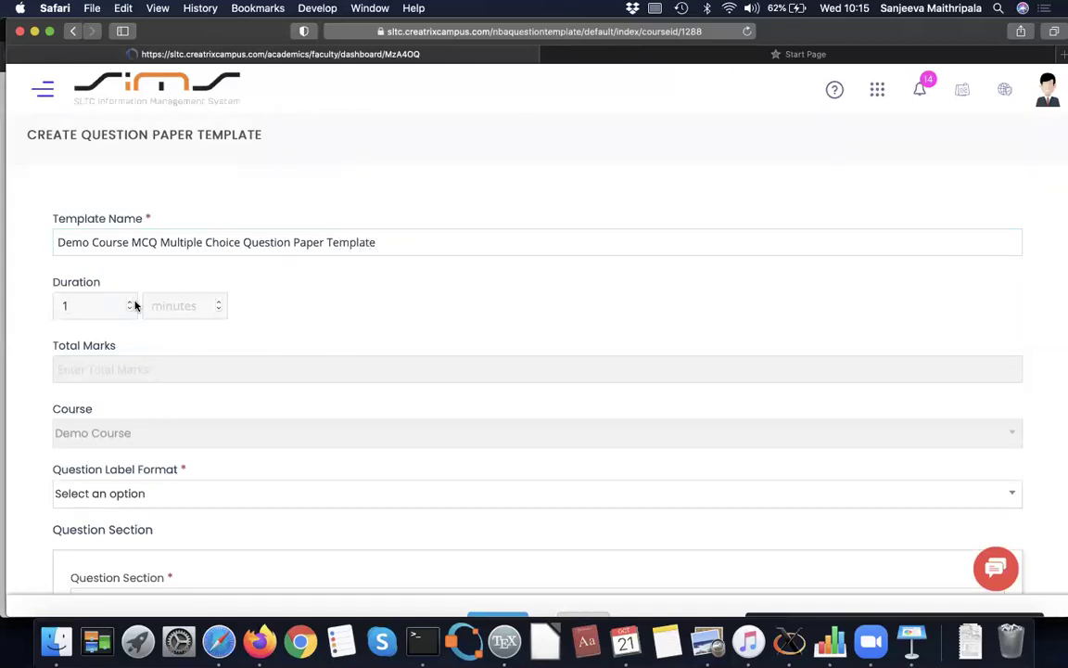
pyautogui.click(220, 303)
pyautogui.click(220, 304)
pyautogui.click(220, 303)
pyautogui.click(220, 303)
pyautogui.click(220, 303)
pyautogui.click(219, 304)
pyautogui.click(220, 303)
pyautogui.click(220, 303)
pyautogui.click(219, 303)
pyautogui.click(220, 304)
pyautogui.click(219, 304)
pyautogui.click(219, 303)
pyautogui.click(220, 303)
pyautogui.click(219, 303)
pyautogui.click(219, 303)
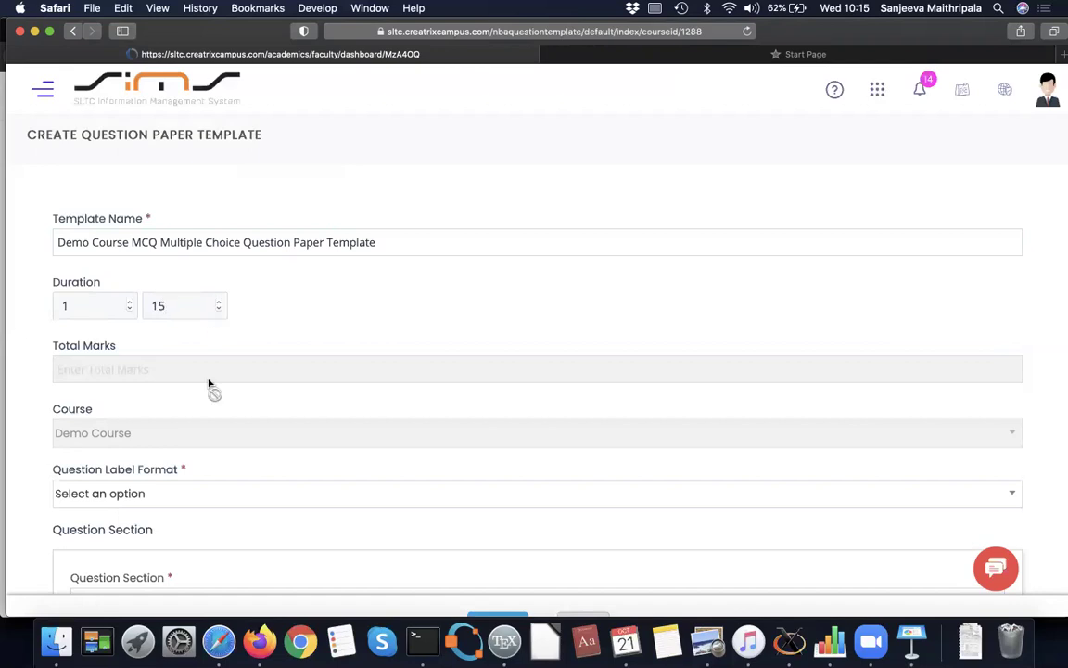
# Set the template's question label format to 1,2,3 and its question section to PART - A
pyautogui.scroll(-3, 216, 425)
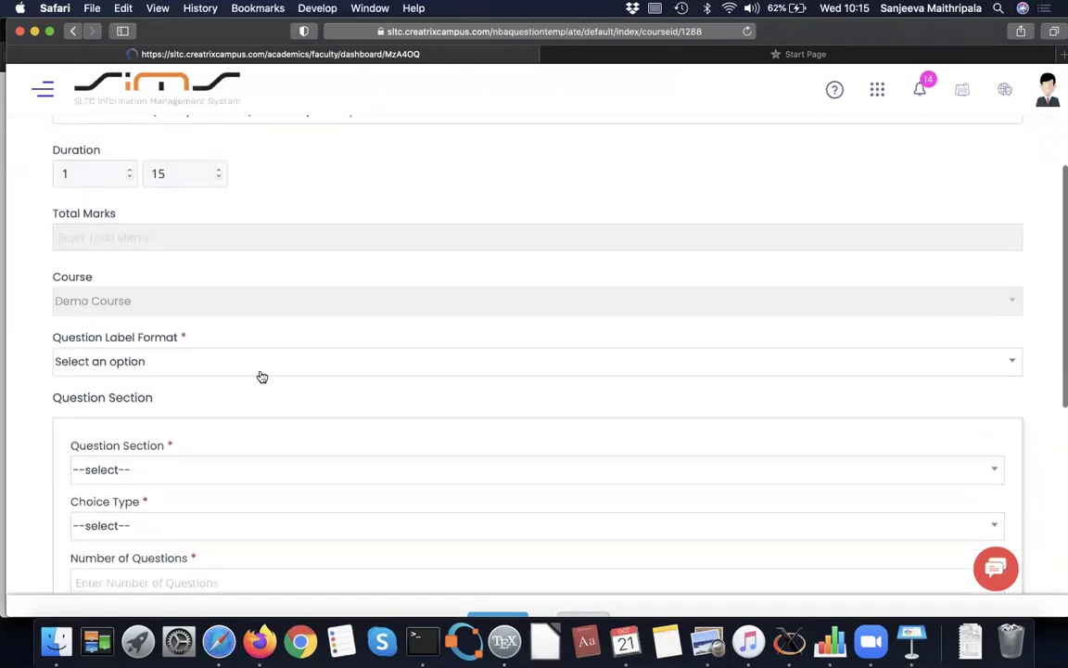
pyautogui.click(249, 363)
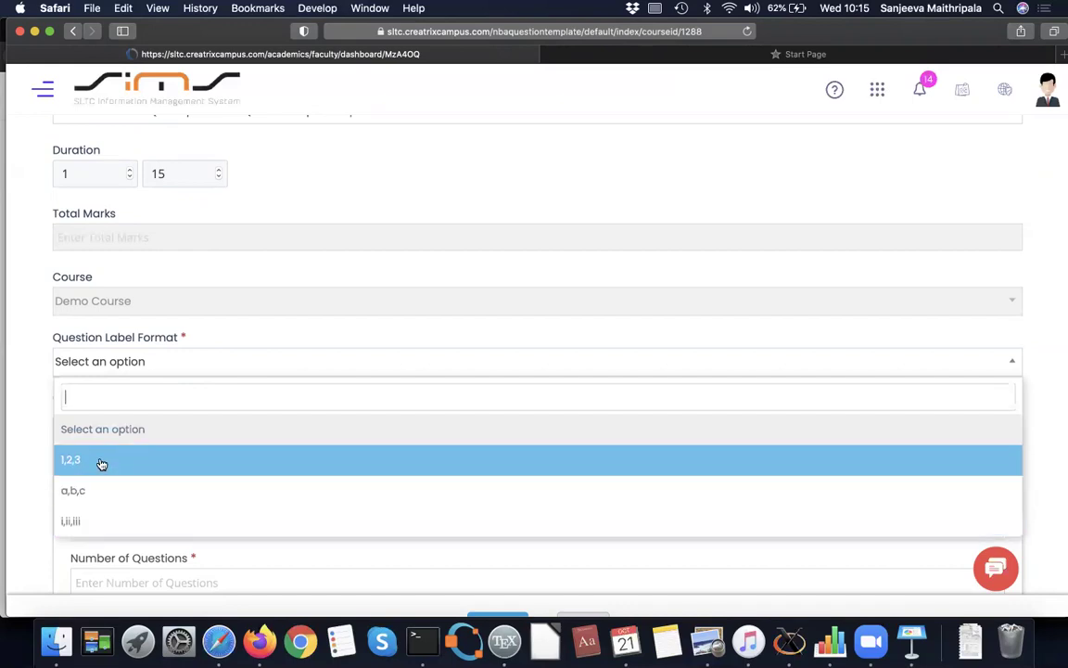
pyautogui.click(102, 461)
pyautogui.scroll(-1, 102, 463)
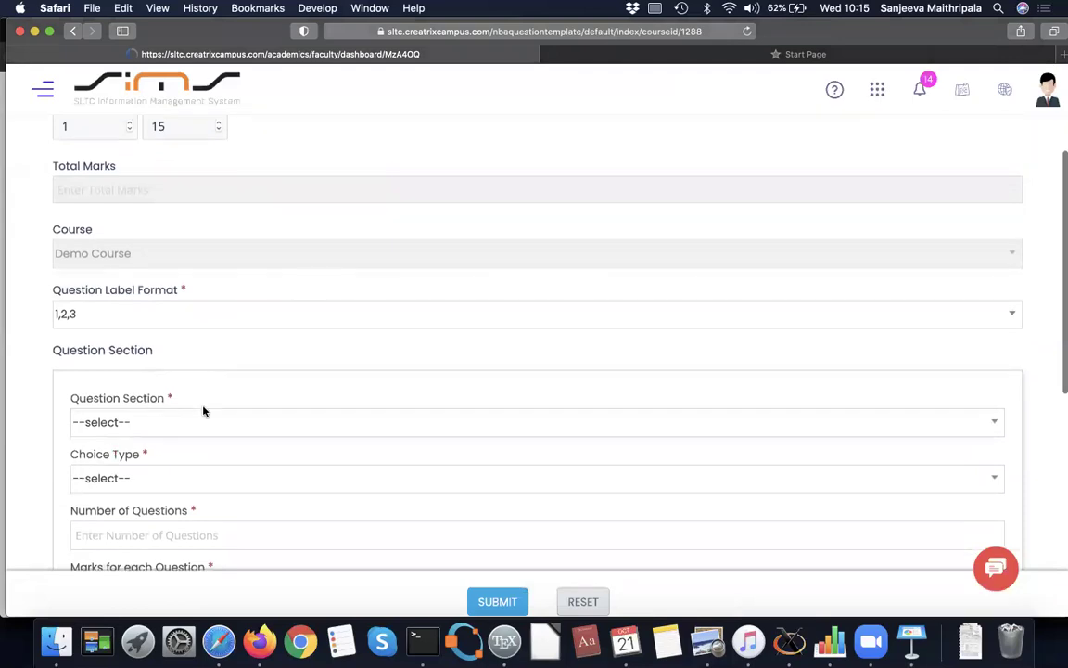
pyautogui.scroll(-2, 204, 411)
pyautogui.click(227, 354)
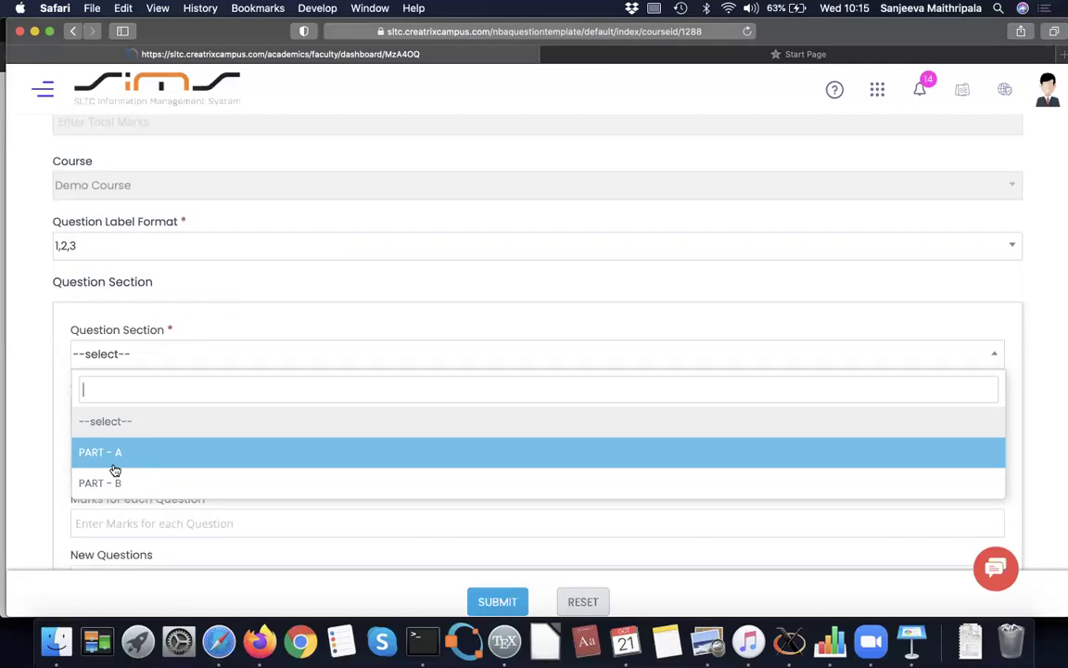
pyautogui.click(117, 462)
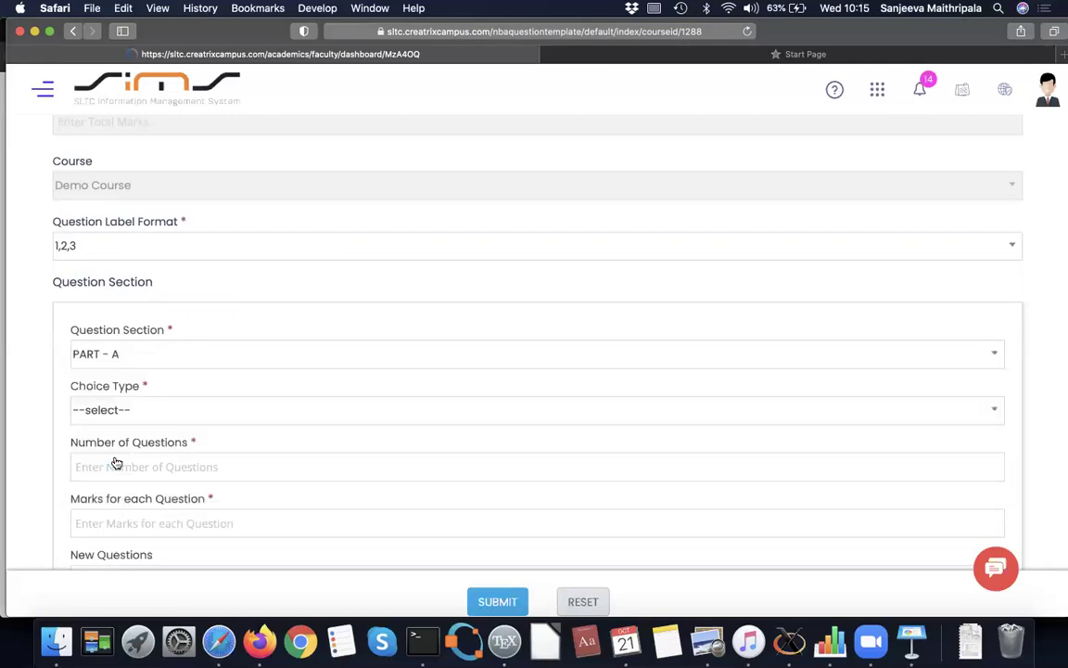
# Set the PART - A section to No Choice with 3 questions worth 10 marks each
pyautogui.click(142, 414)
pyautogui.scroll(-3, 141, 416)
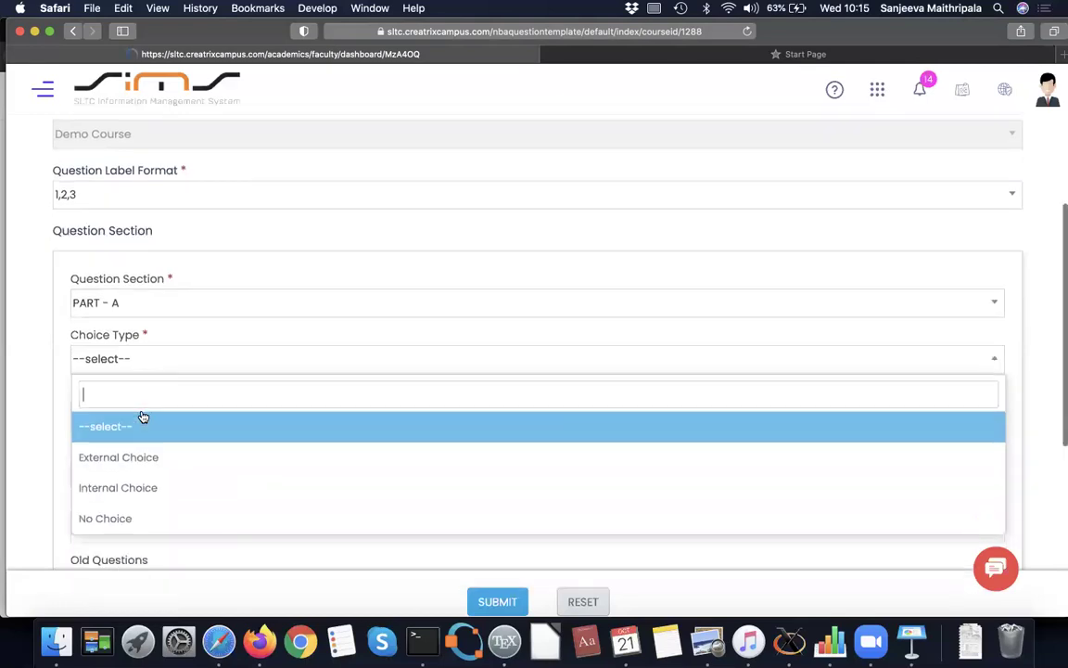
pyautogui.click(126, 474)
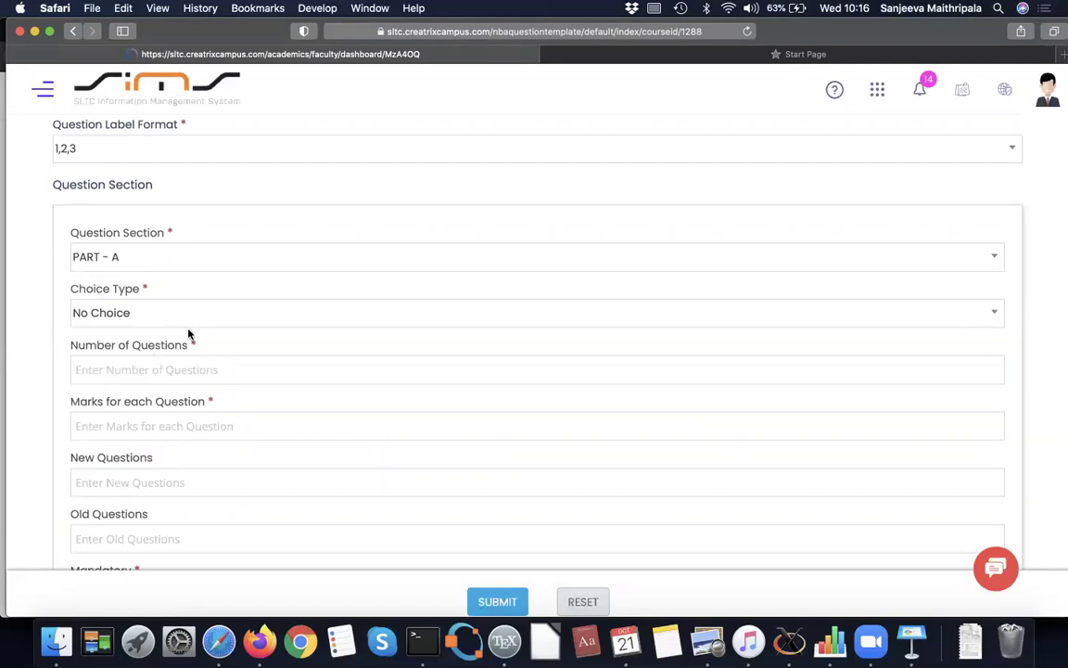
pyautogui.click(156, 371)
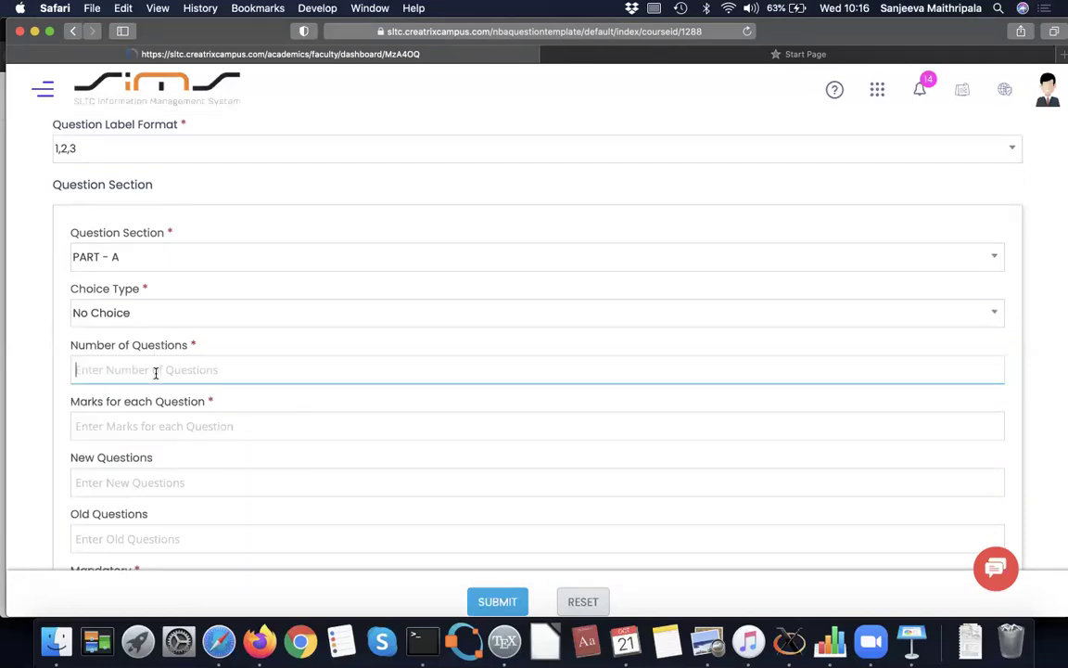
pyautogui.write('3')
pyautogui.click(131, 429)
pyautogui.write('10')
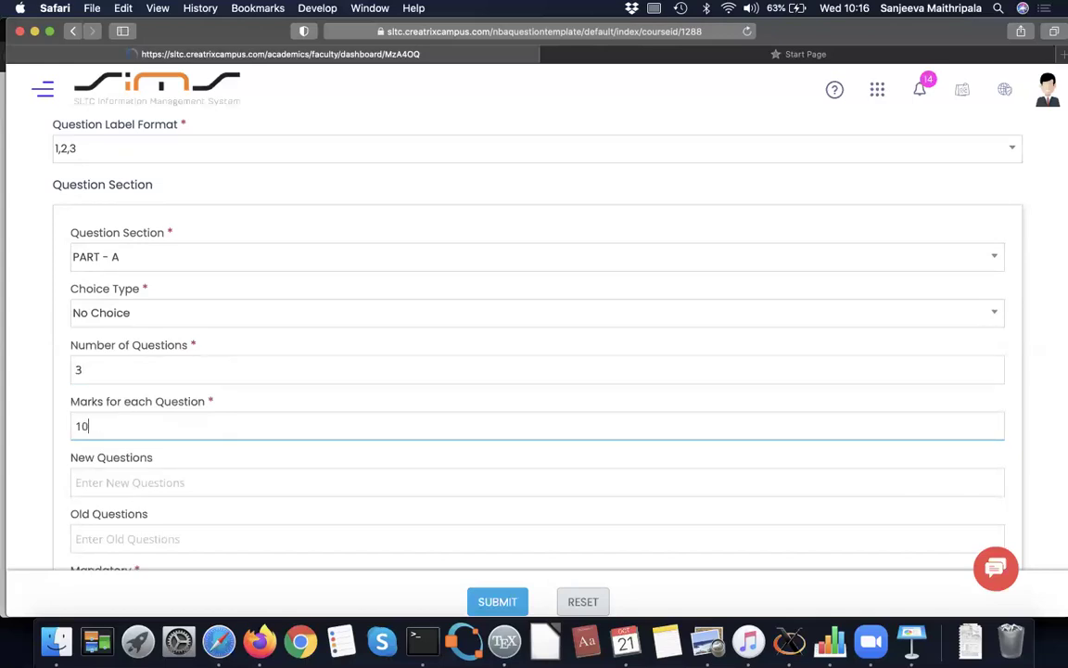
pyautogui.scroll(-3, 245, 476)
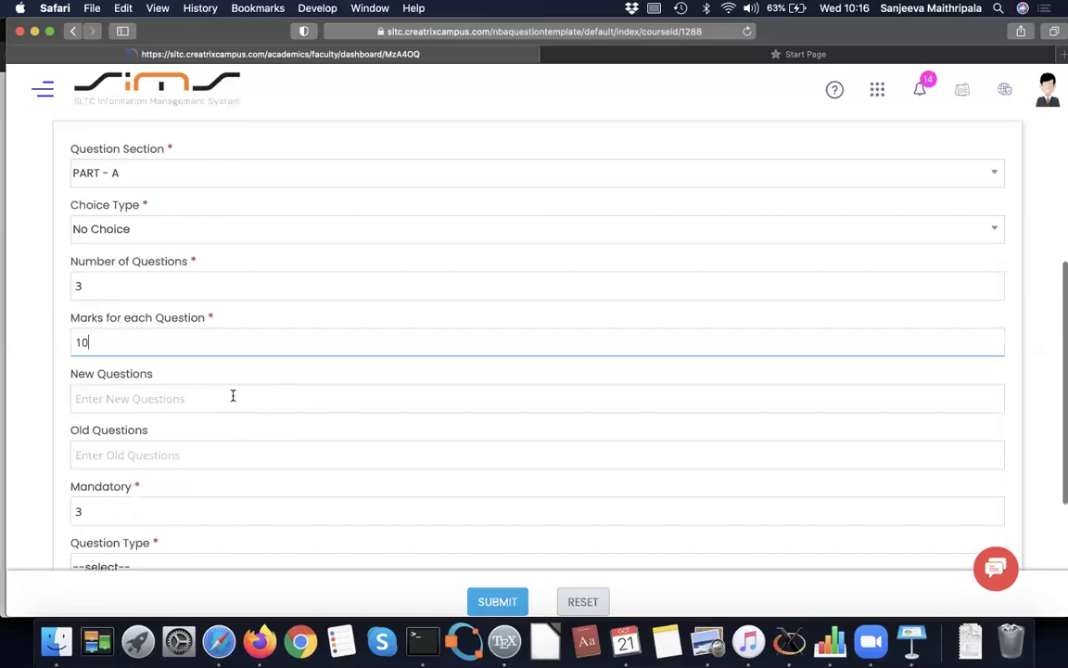
# Set the section's new questions to 3, leaving old questions blank, and choose Multiple Choice as its question type
pyautogui.click(176, 399)
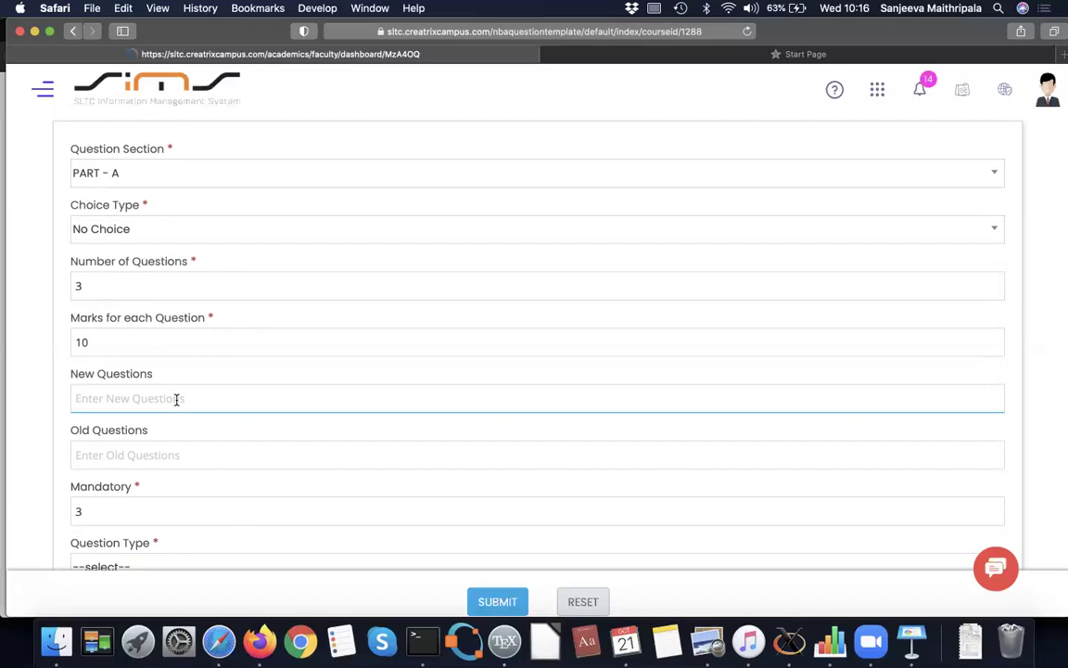
pyautogui.write('3')
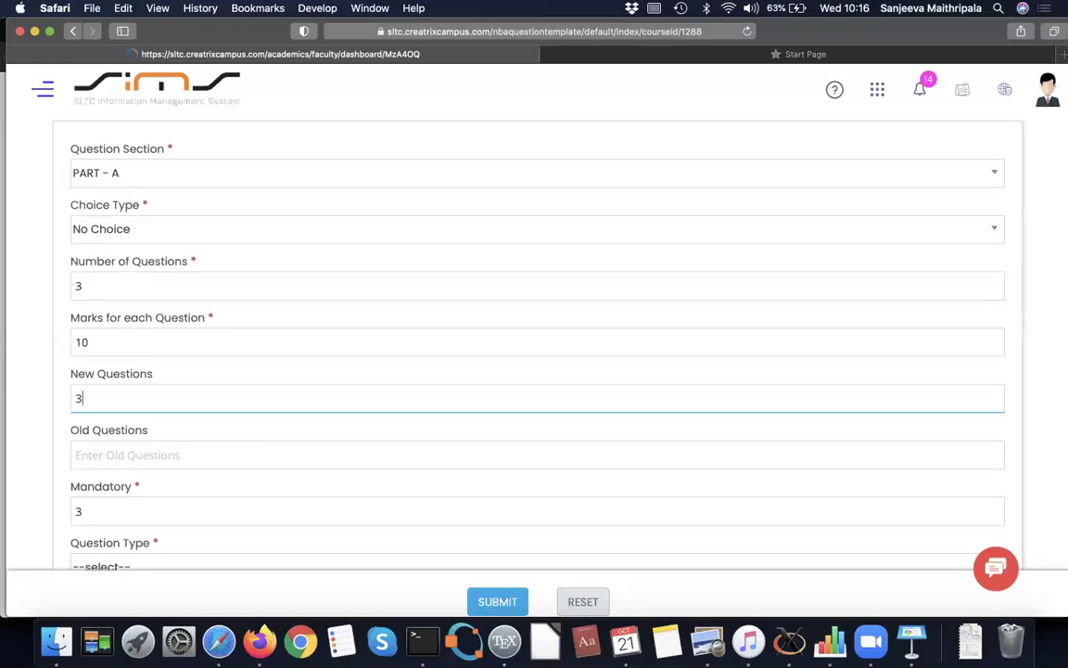
pyautogui.click(172, 454)
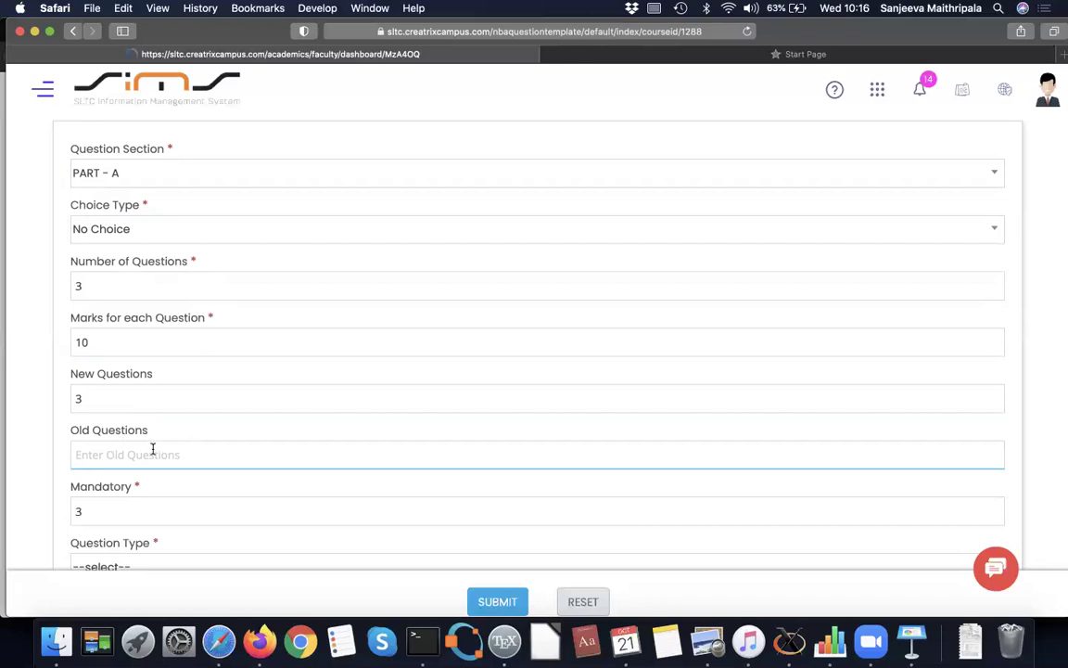
pyautogui.scroll(-3, 153, 443)
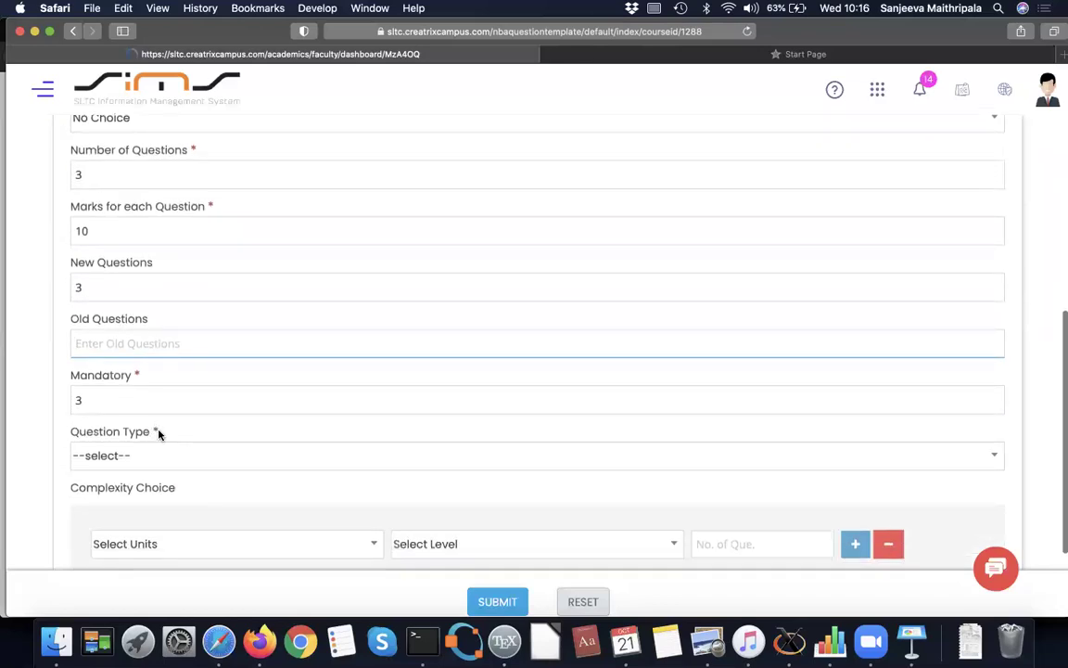
pyautogui.scroll(-2, 158, 433)
pyautogui.click(177, 381)
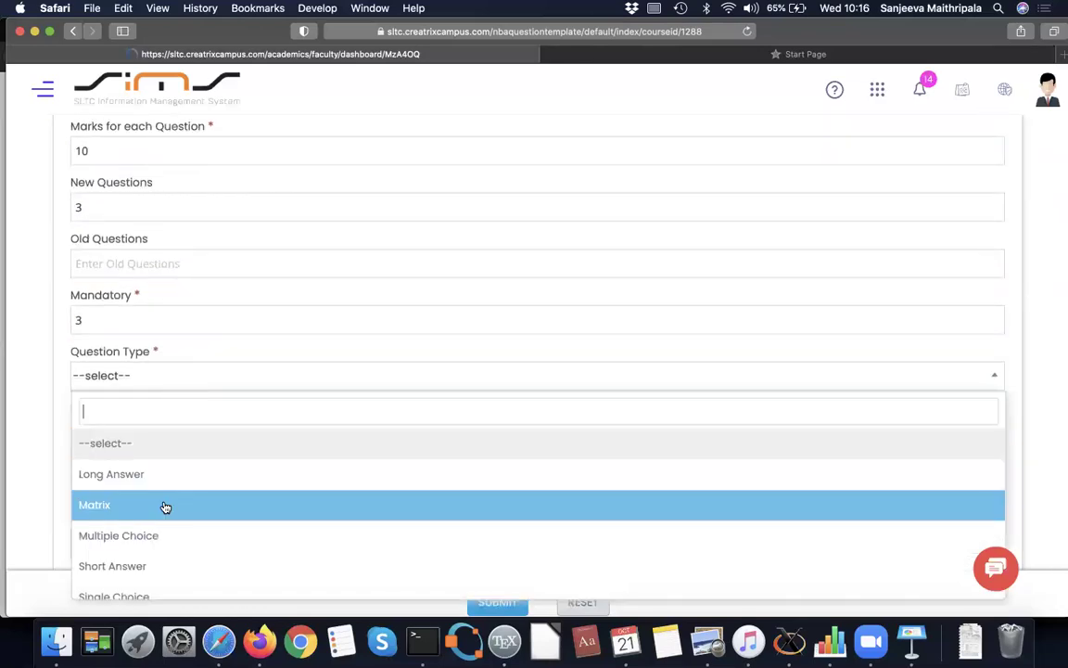
pyautogui.click(150, 537)
pyautogui.scroll(-1, 152, 541)
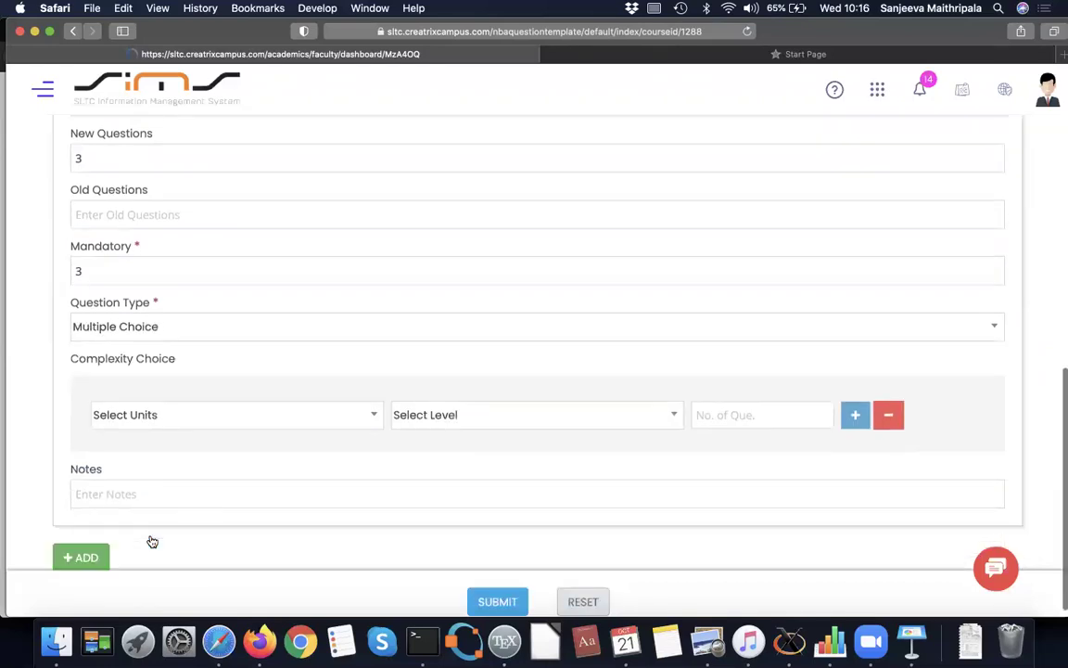
# Set the section's complexity choice to Medium level with 3 questions
pyautogui.scroll(-1, 152, 542)
pyautogui.click(582, 366)
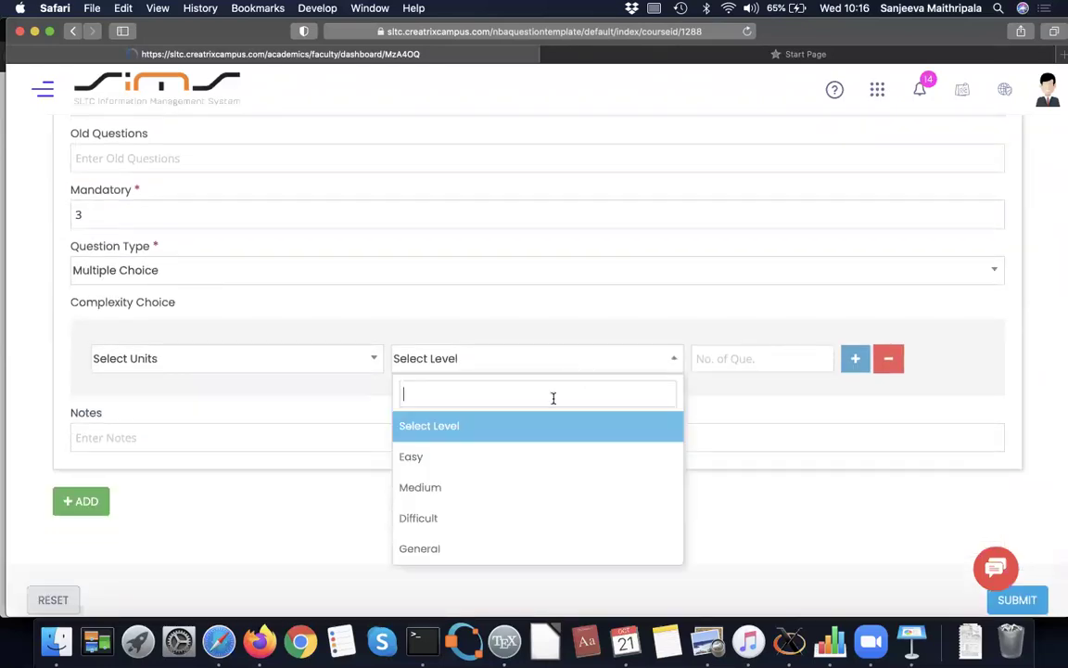
pyautogui.click(477, 488)
pyautogui.click(762, 360)
pyautogui.write('3')
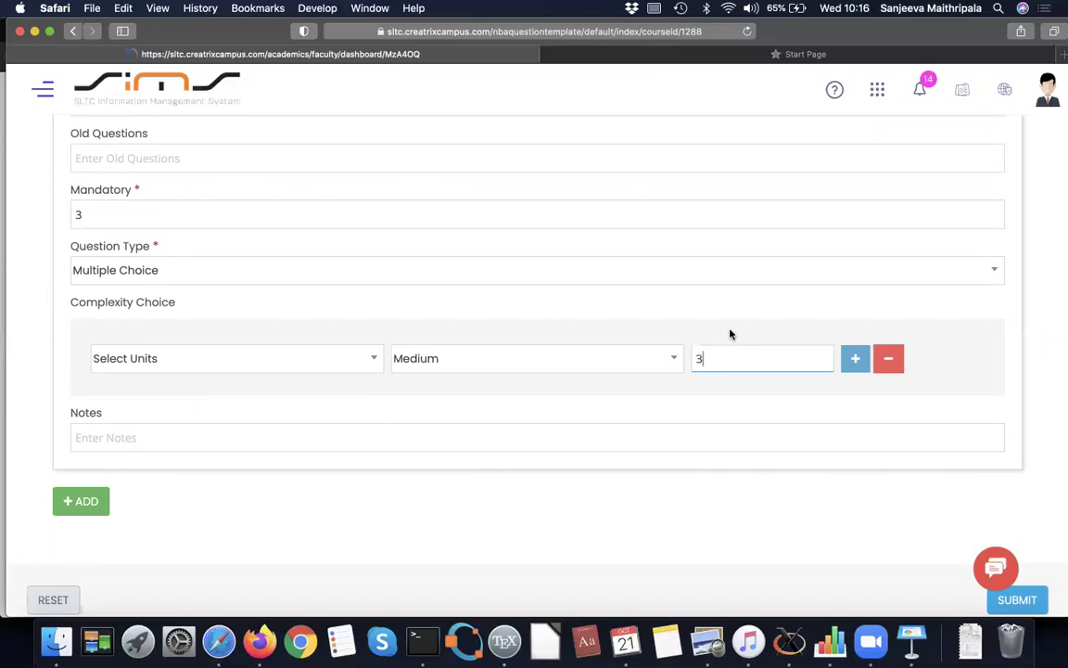
pyautogui.click(172, 359)
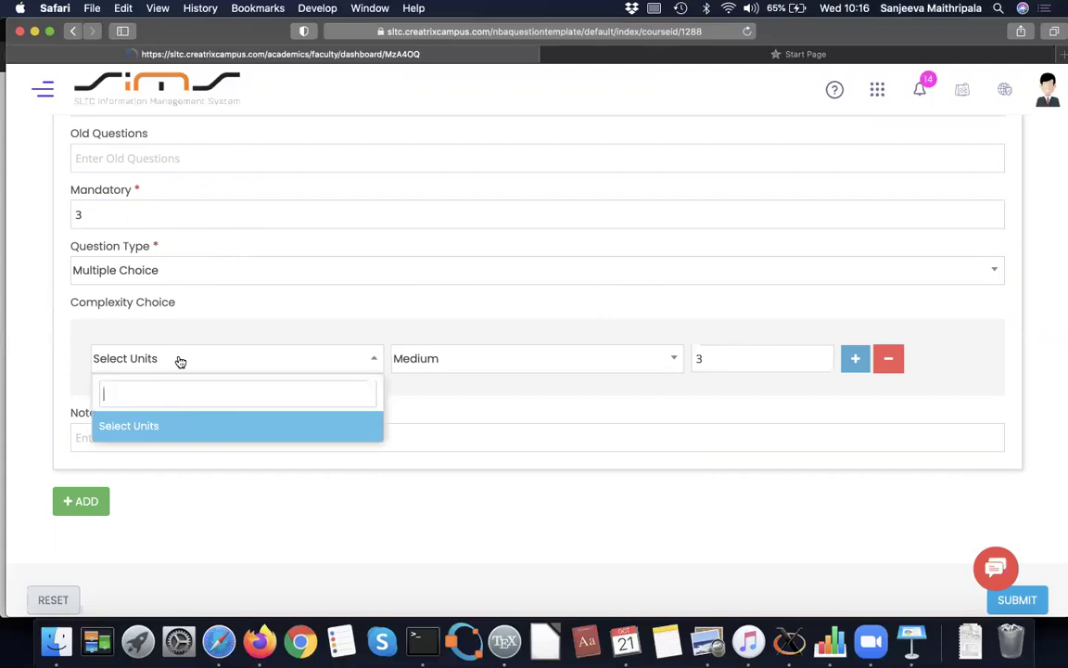
pyautogui.scroll(-1, 301, 471)
pyautogui.scroll(-1, 301, 472)
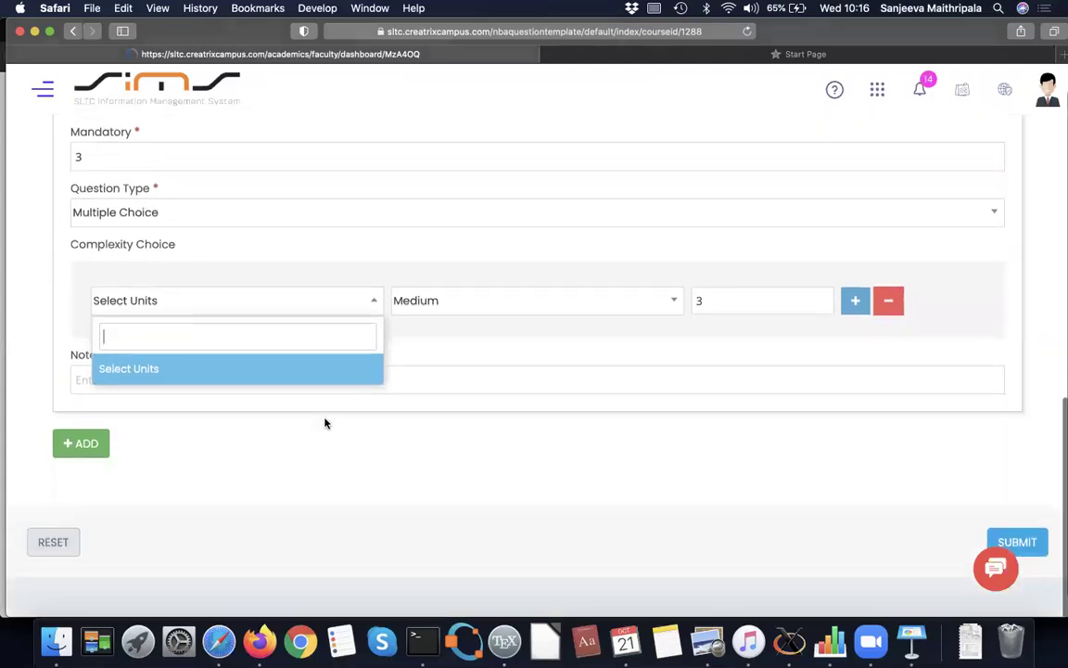
pyautogui.click(300, 369)
pyautogui.scroll(-1, 300, 370)
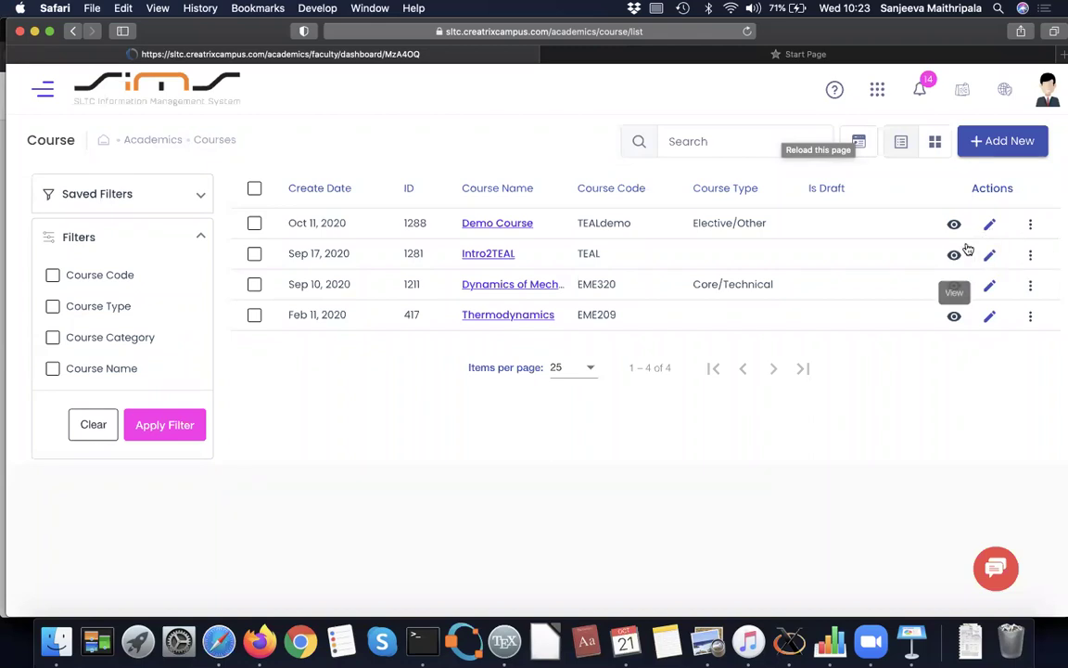
# Open Demo Course's question papers from the course list and start creating a new question paper
pyautogui.click(1031, 228)
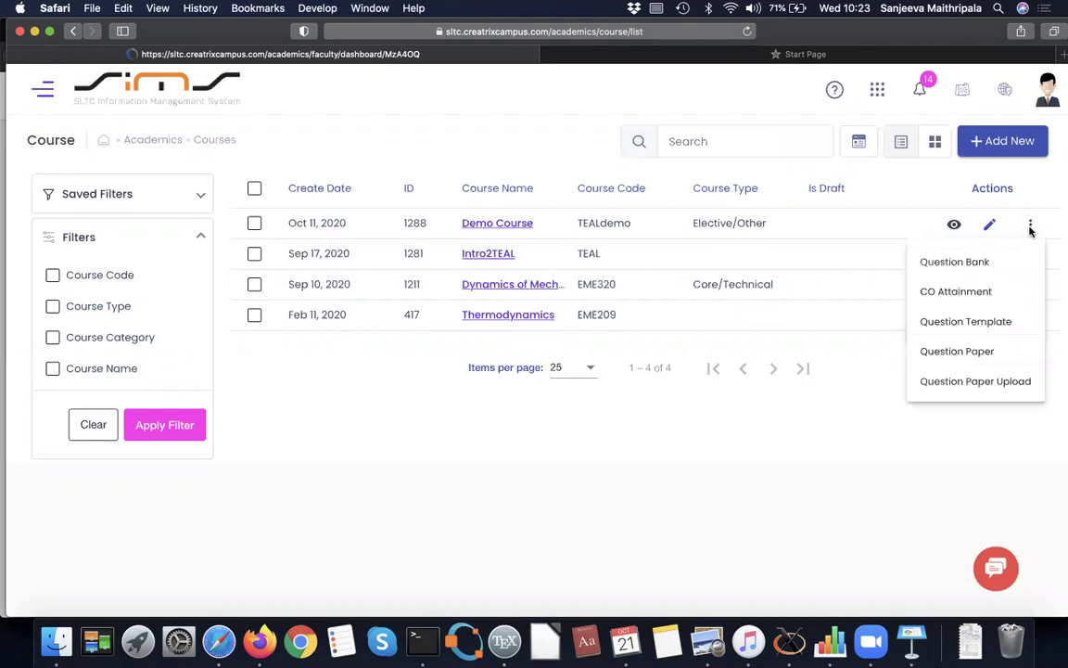
pyautogui.click(943, 353)
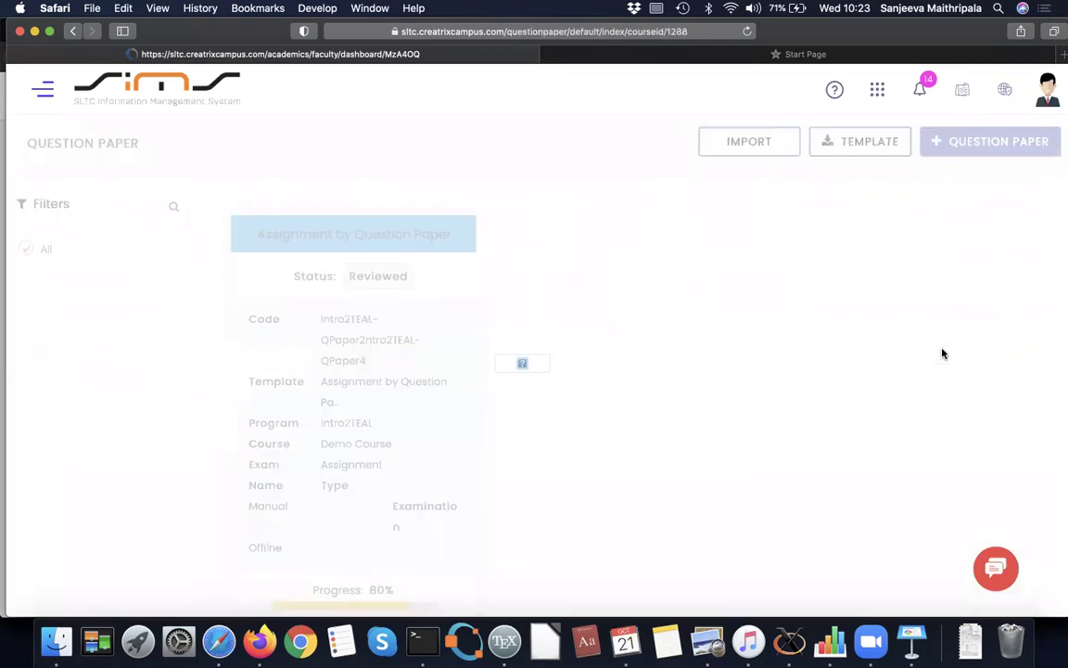
pyautogui.scroll(-2, 680, 443)
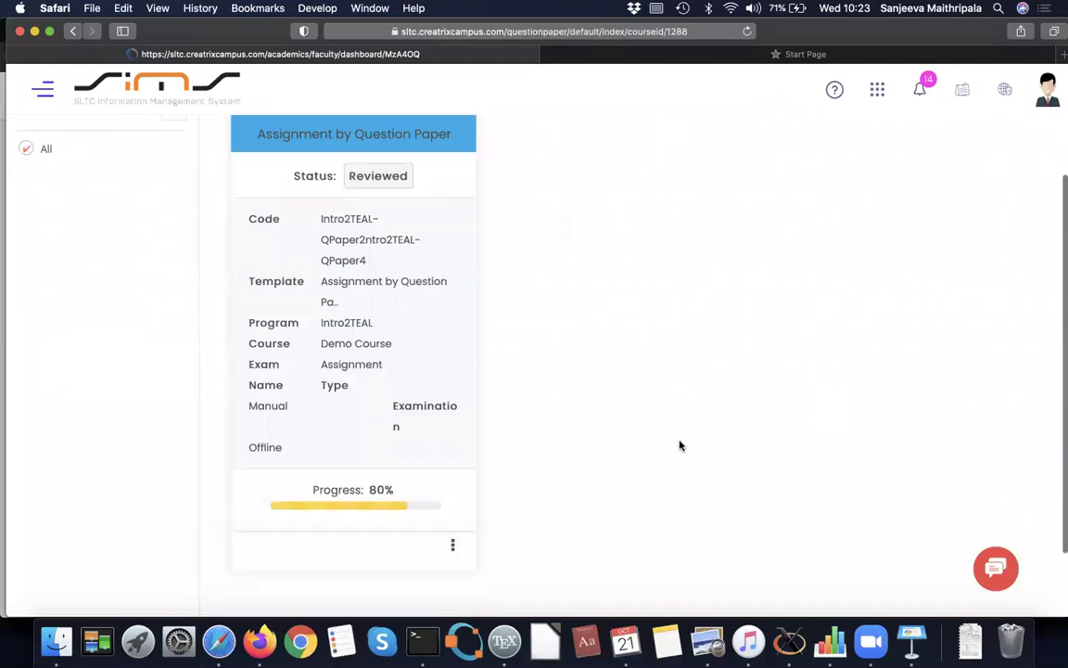
pyautogui.scroll(1, 680, 446)
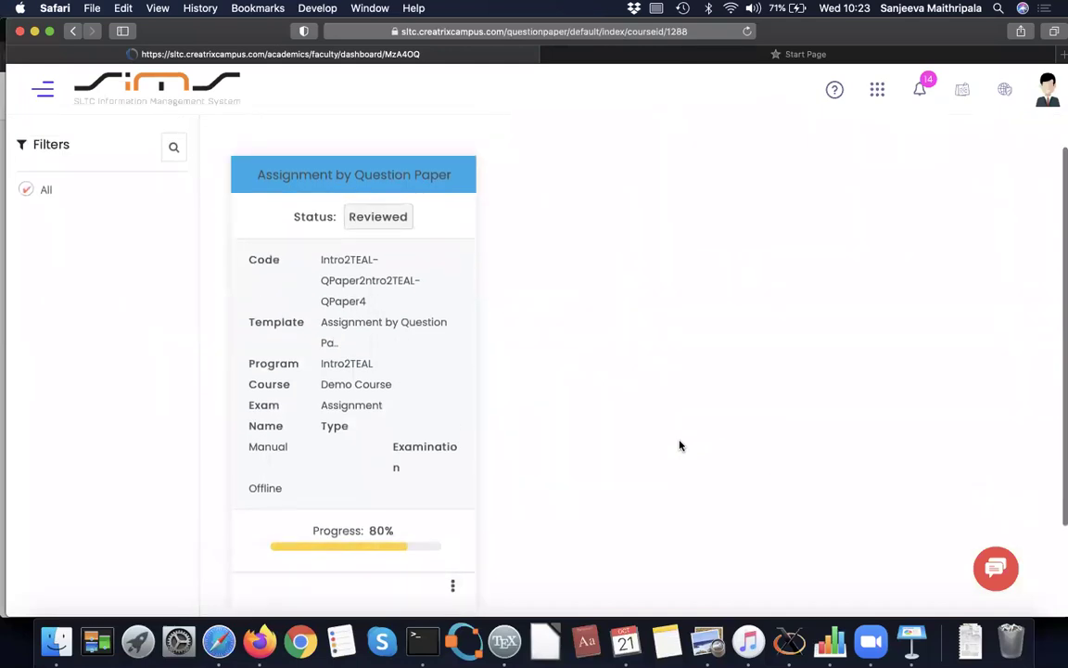
pyautogui.scroll(2, 680, 446)
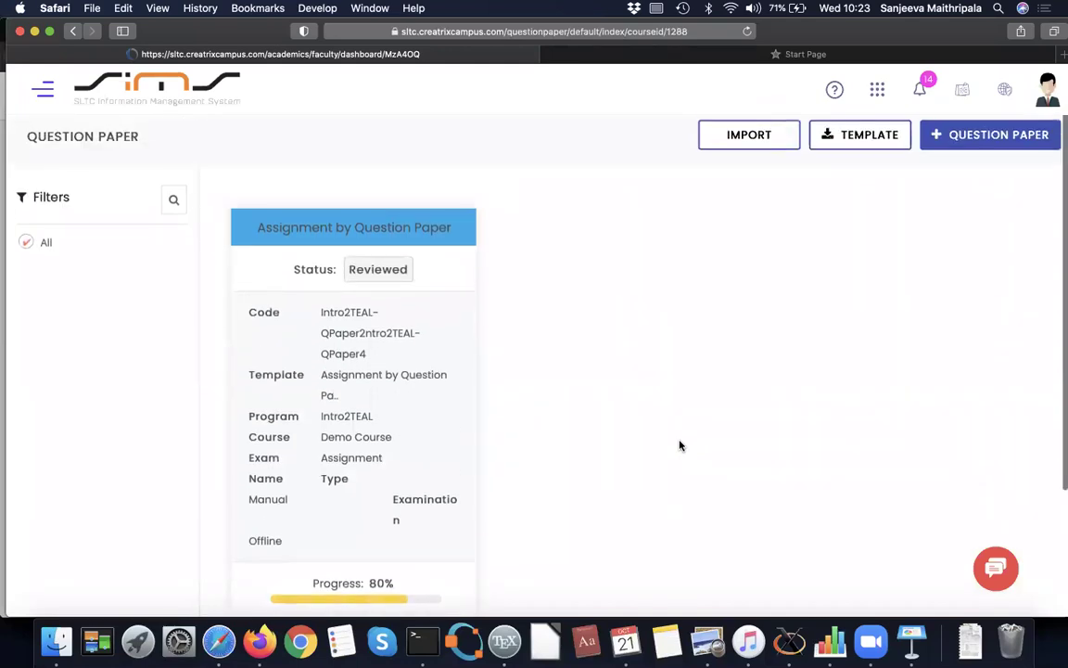
pyautogui.click(987, 137)
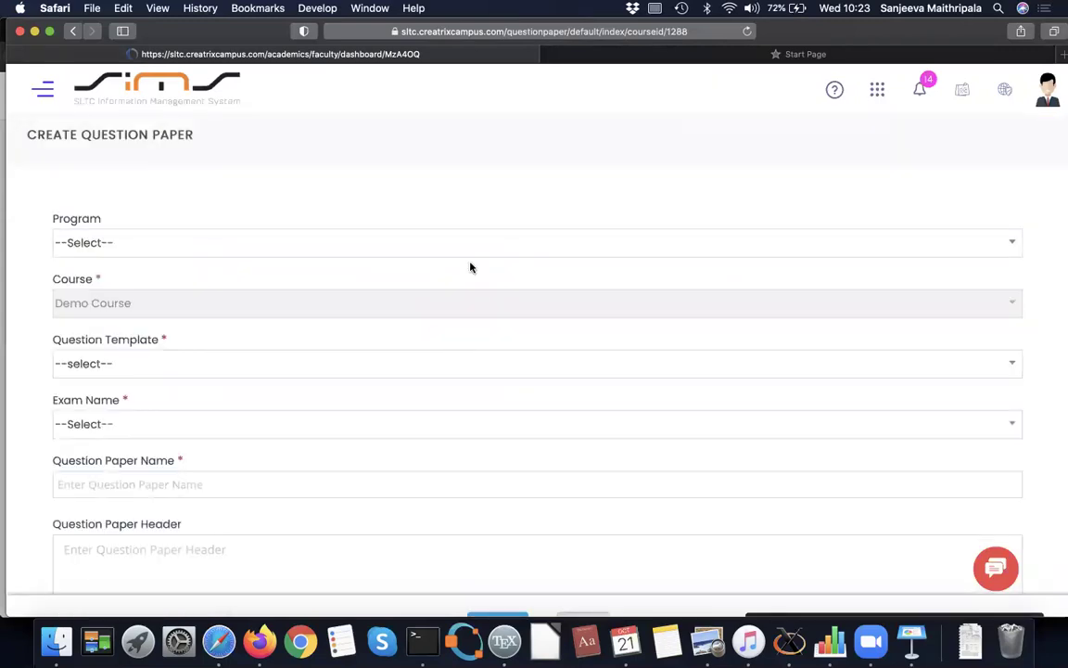
# Base the question paper on the "Assignment by Question Paper - Template2" template and set its exam name to Assignment#1
pyautogui.scroll(-2, 339, 306)
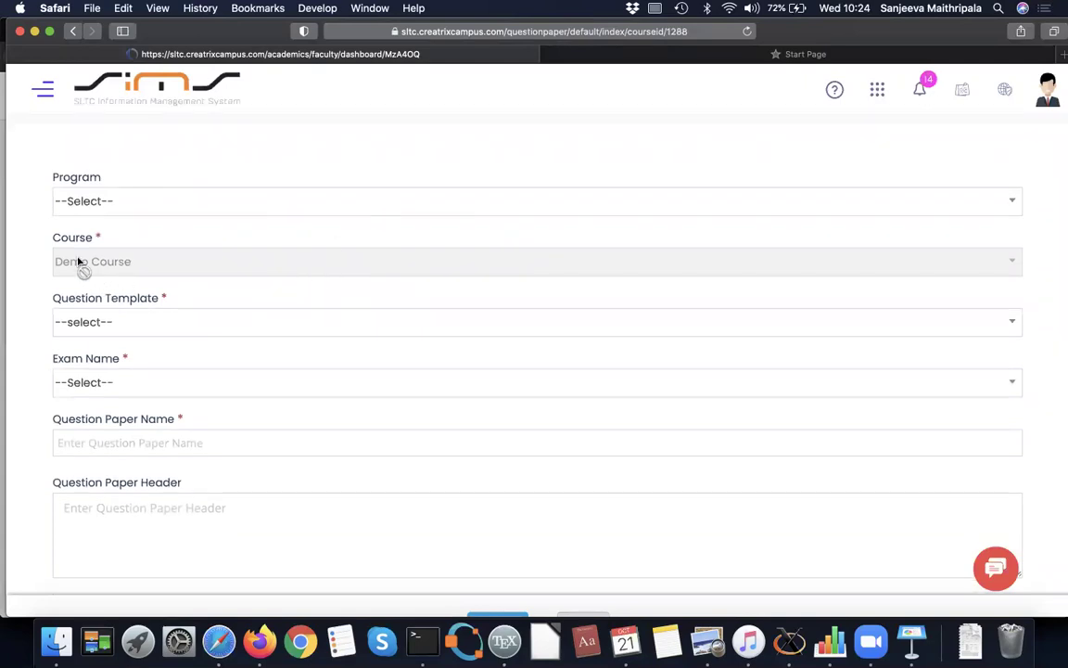
pyautogui.click(152, 332)
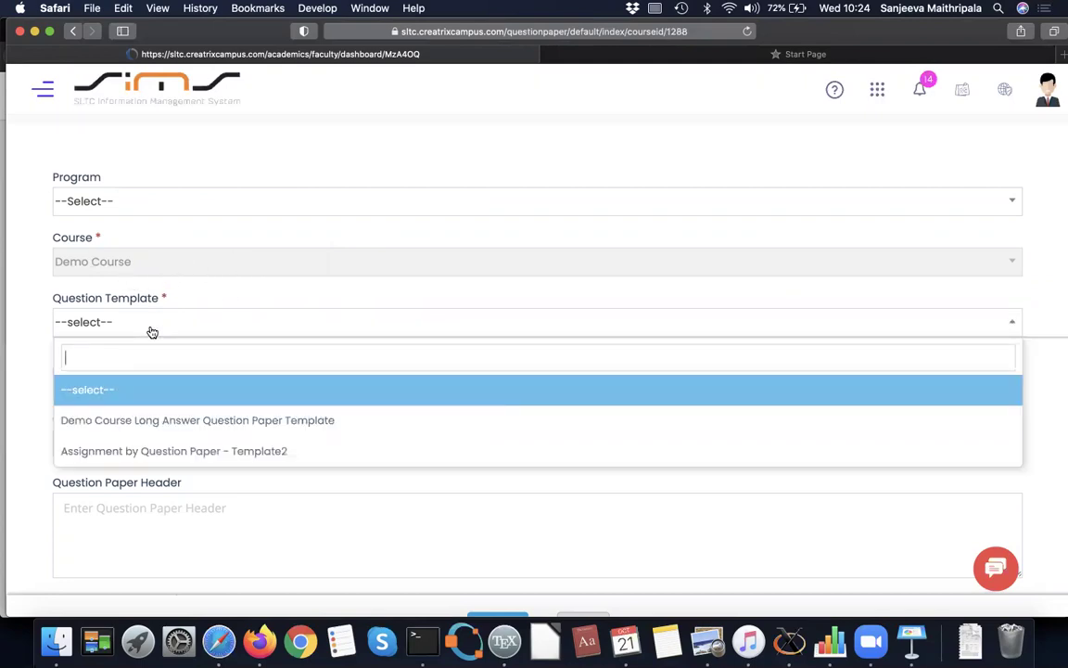
pyautogui.scroll(-2, 152, 332)
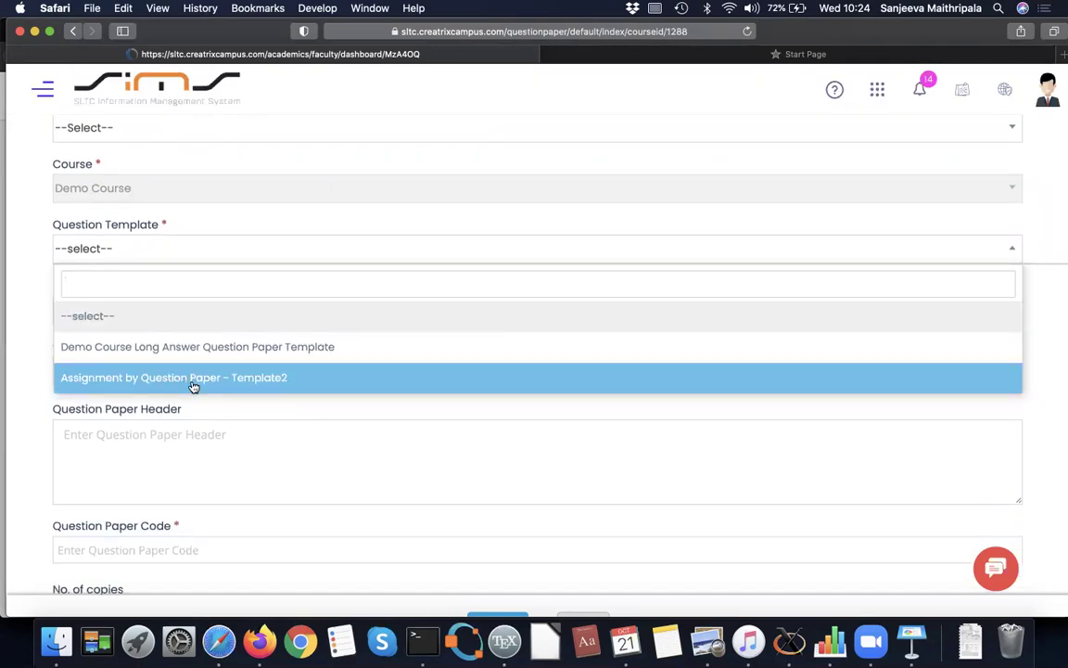
pyautogui.click(194, 377)
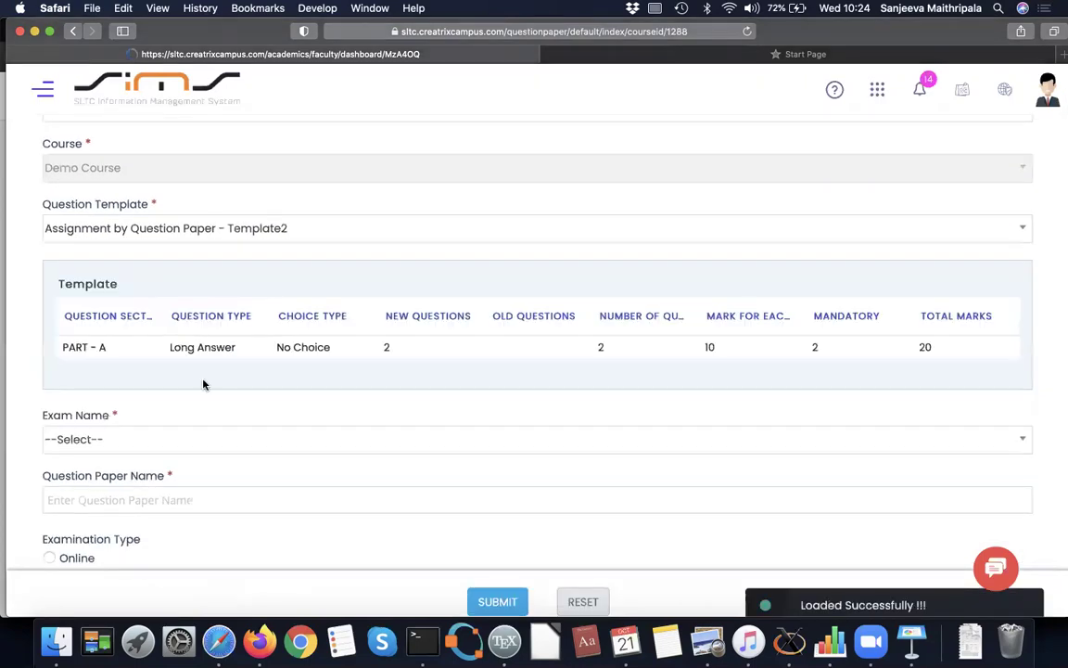
pyautogui.scroll(-1, 160, 440)
pyautogui.click(165, 430)
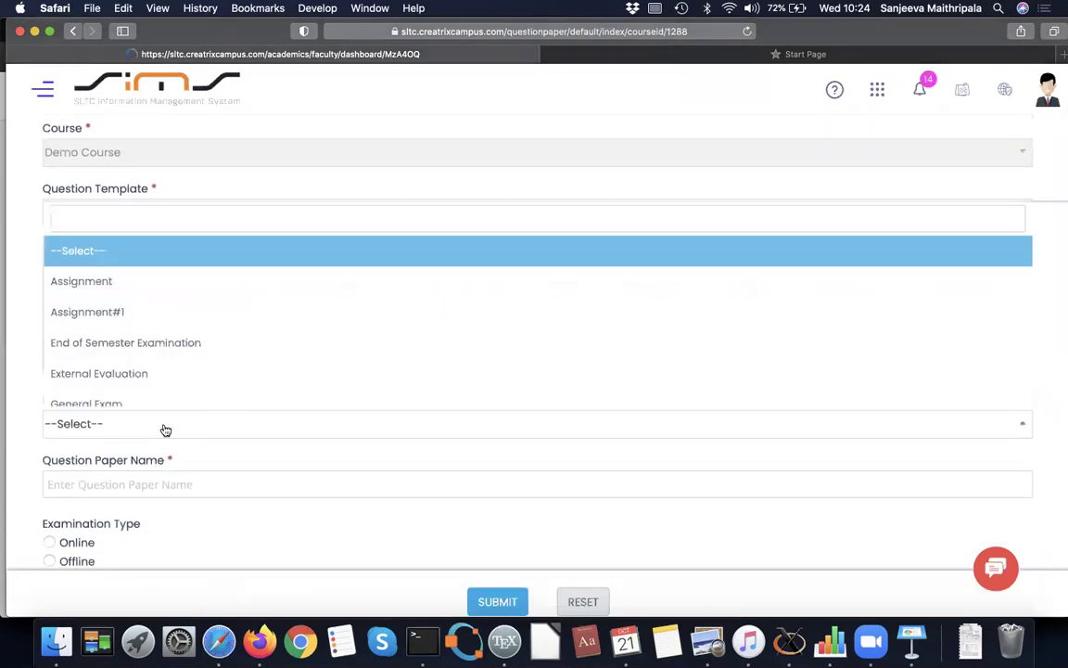
pyautogui.click(108, 312)
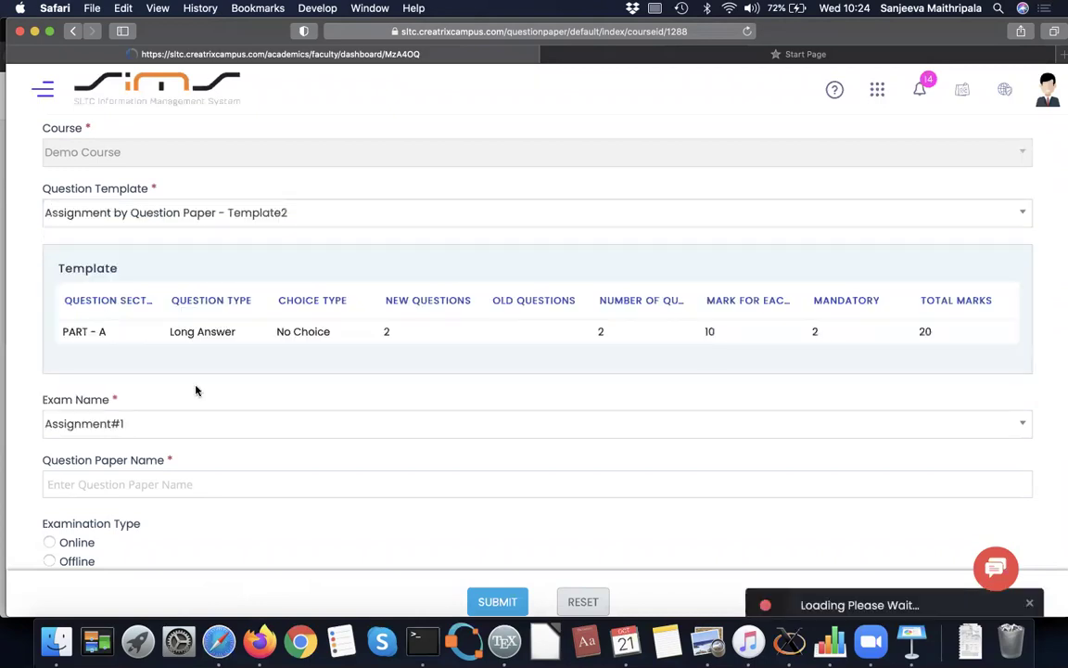
# Enter a question paper name starting with "As"
pyautogui.scroll(-2, 255, 441)
pyautogui.click(216, 412)
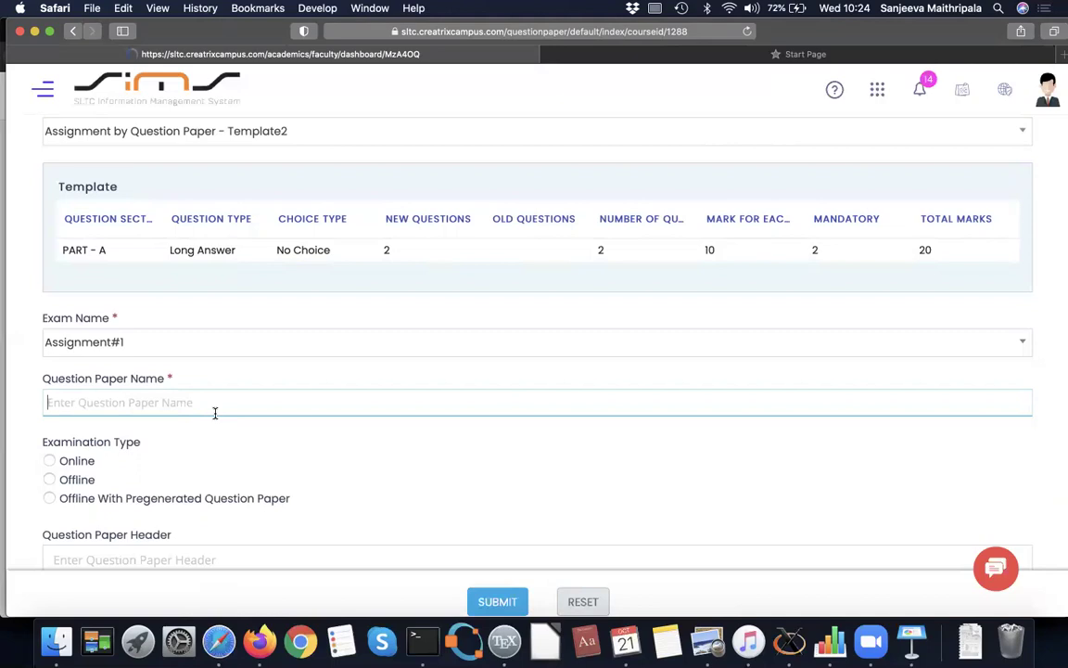
pyautogui.write('As')
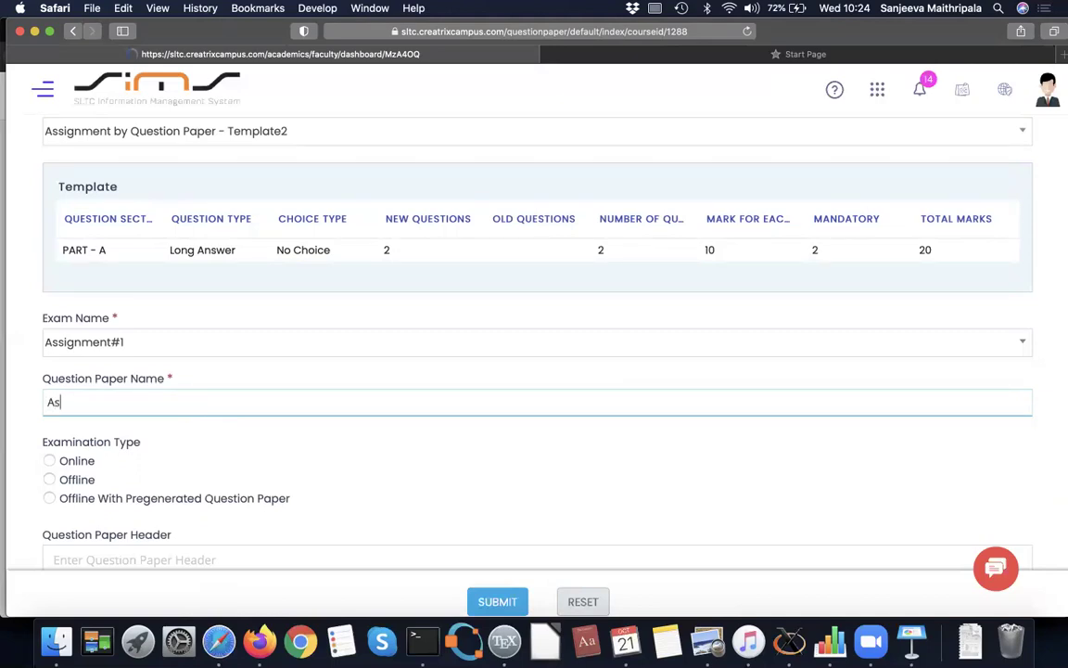
# Name the question paper "Assignment #1" and set its examination type to Offline
pyautogui.write('signment')
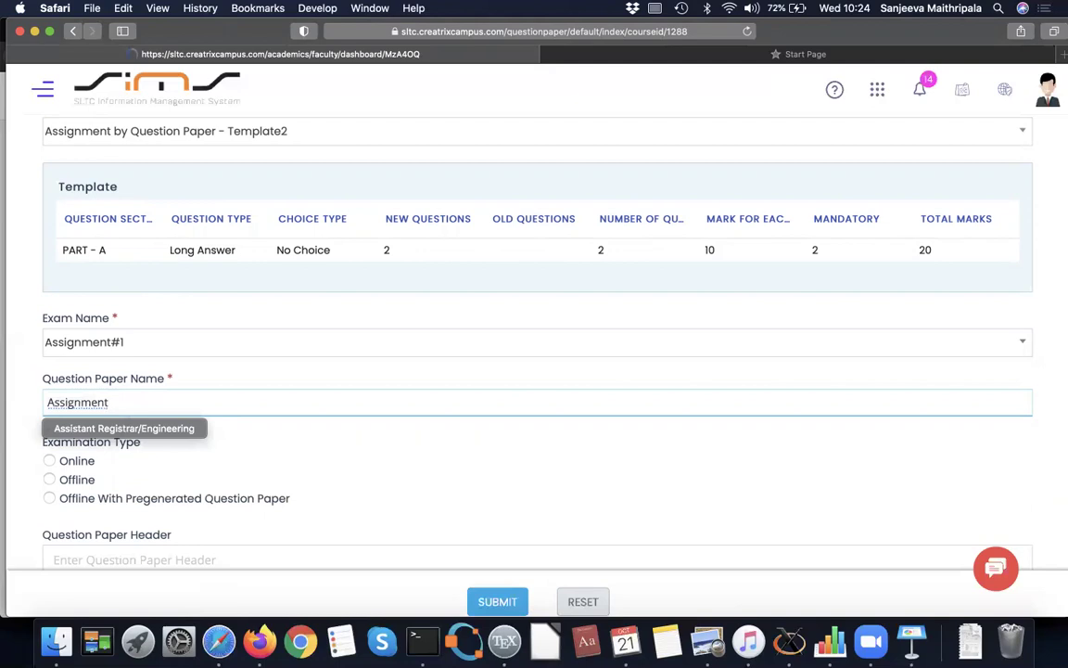
pyautogui.press('Escape')
pyautogui.write('#')
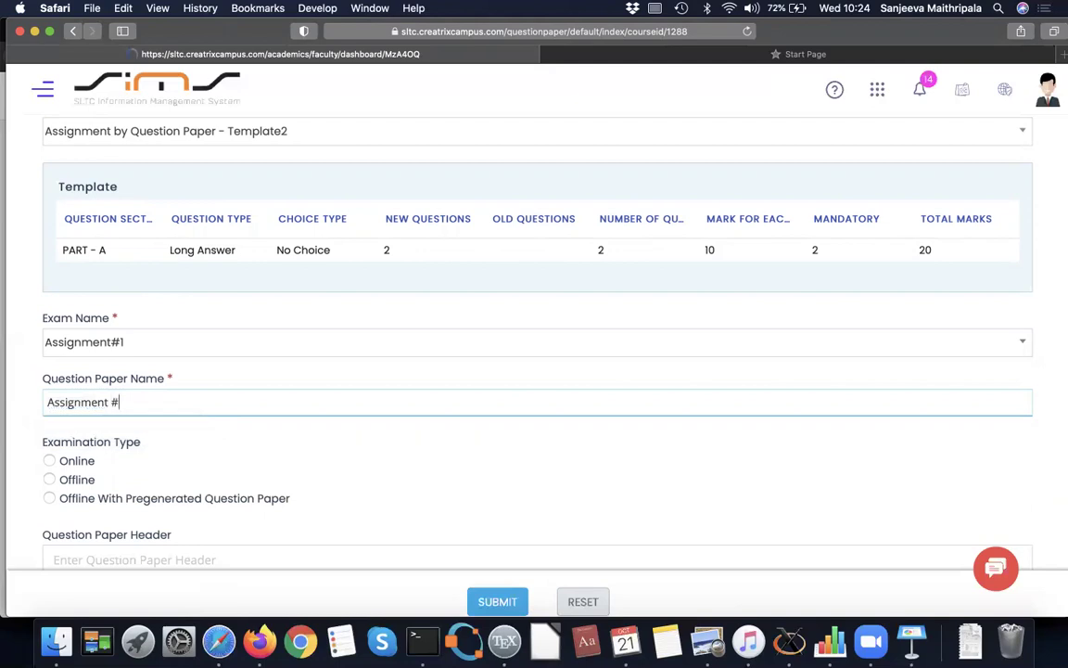
pyautogui.write('1')
pyautogui.click(50, 480)
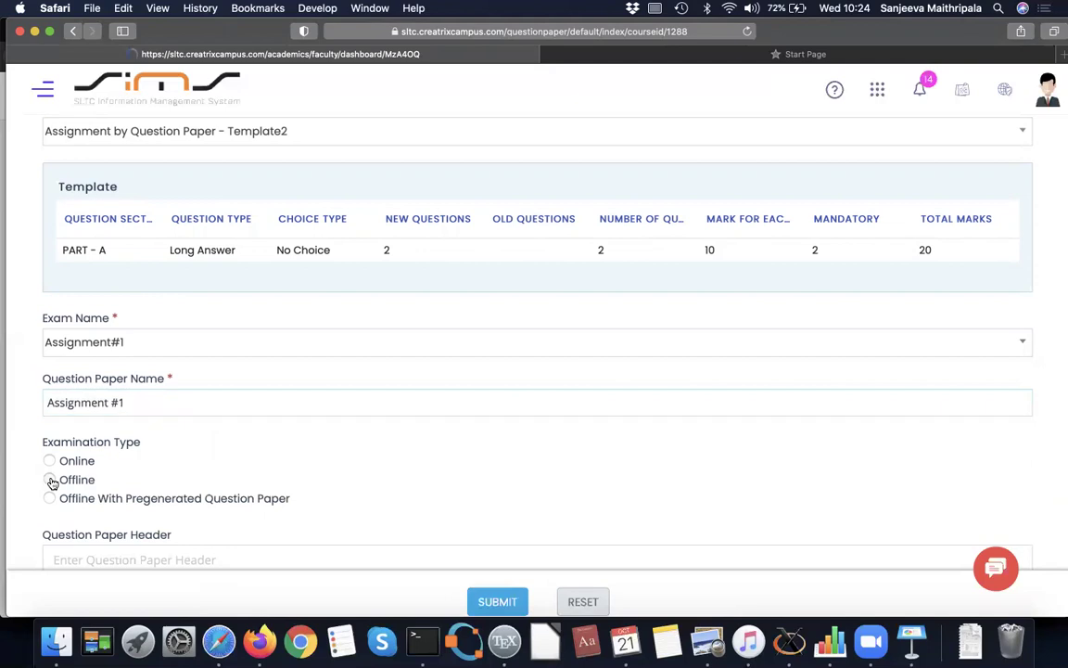
# Enter QWE_21_10_2020 as the question paper code, leaving the paper header empty
pyautogui.scroll(-3, 250, 464)
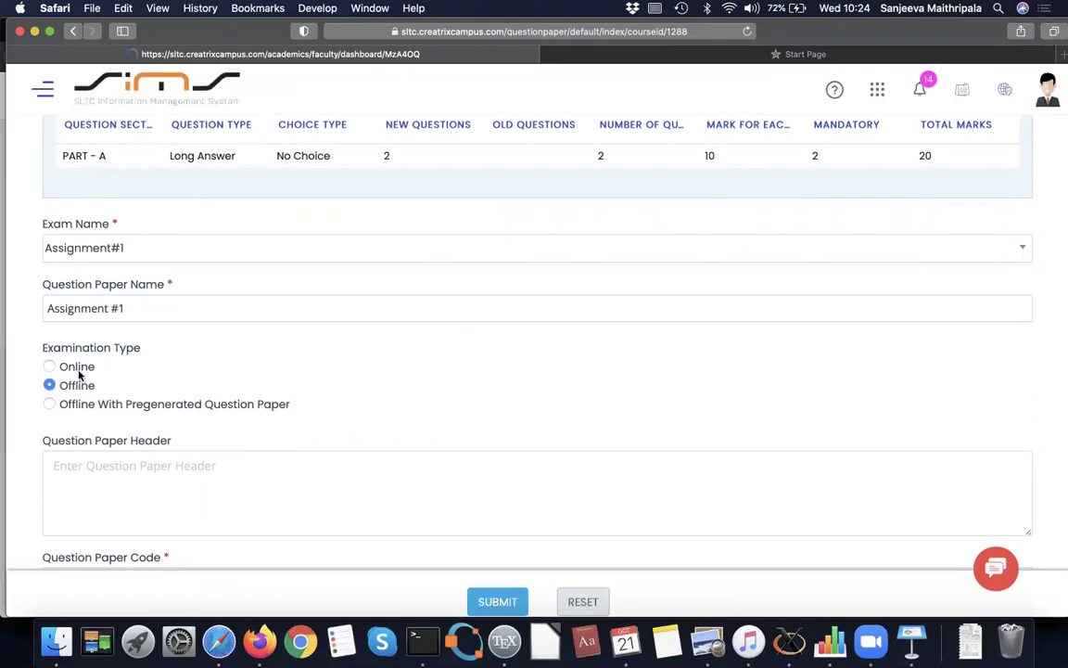
pyautogui.scroll(-3, 186, 426)
pyautogui.scroll(-1, 185, 426)
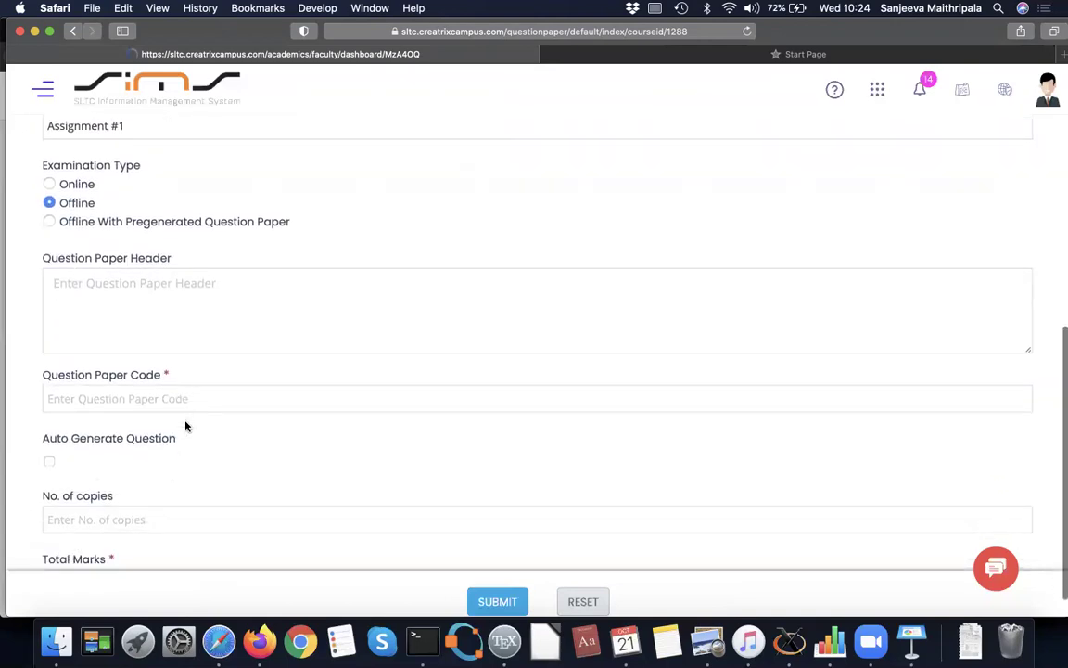
pyautogui.click(50, 282)
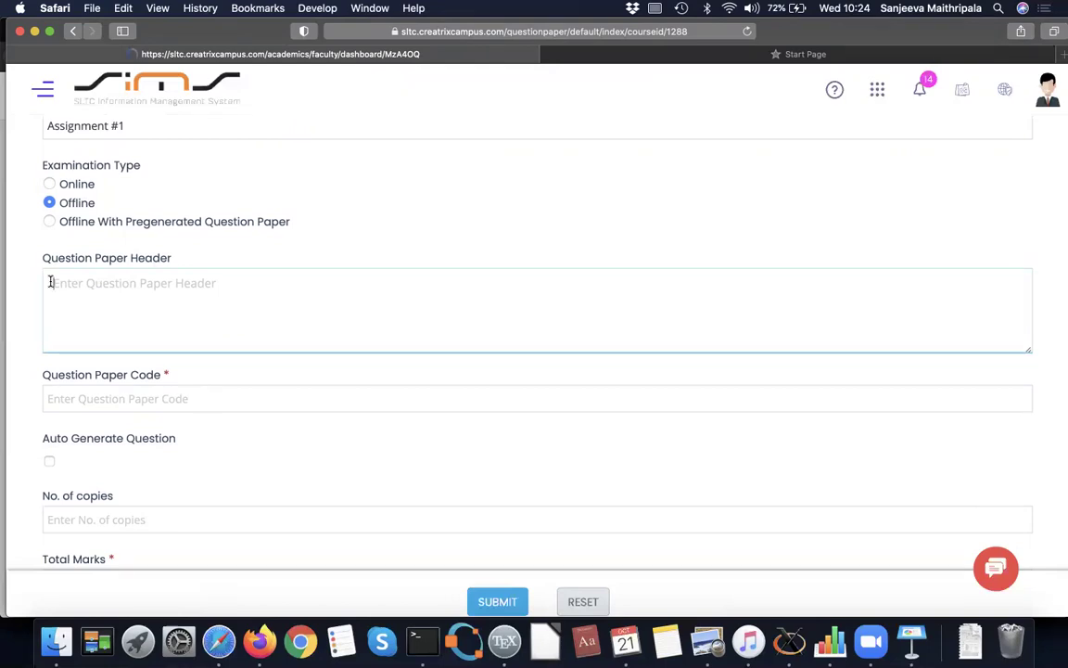
pyautogui.click(135, 401)
pyautogui.write('QW')
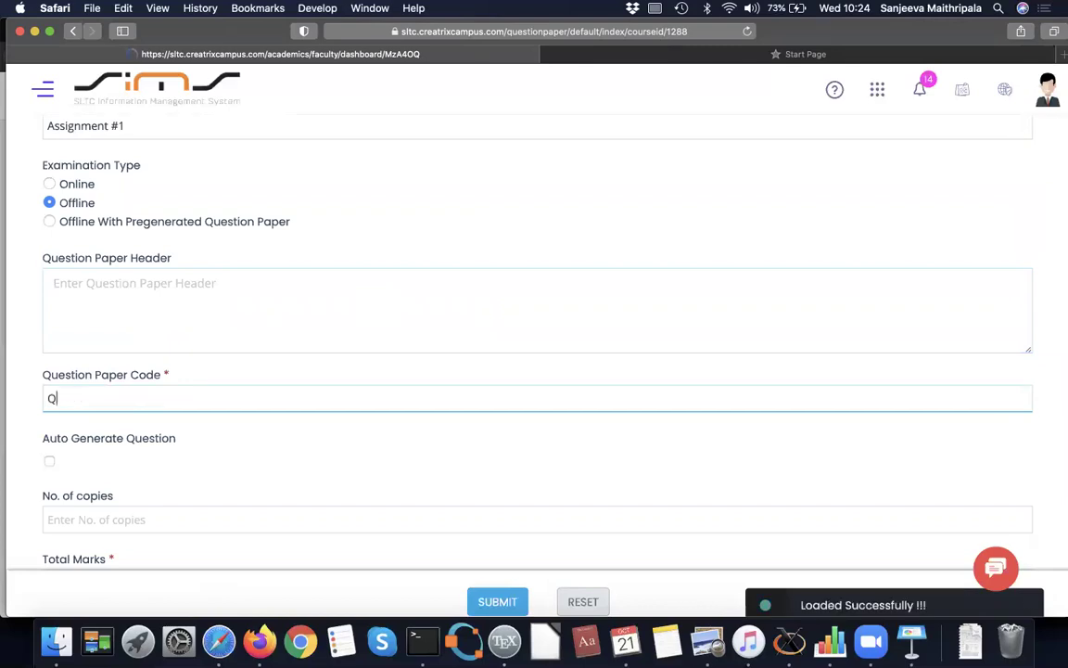
pyautogui.press('BackSpace')
pyautogui.write('E_21_10_2020')
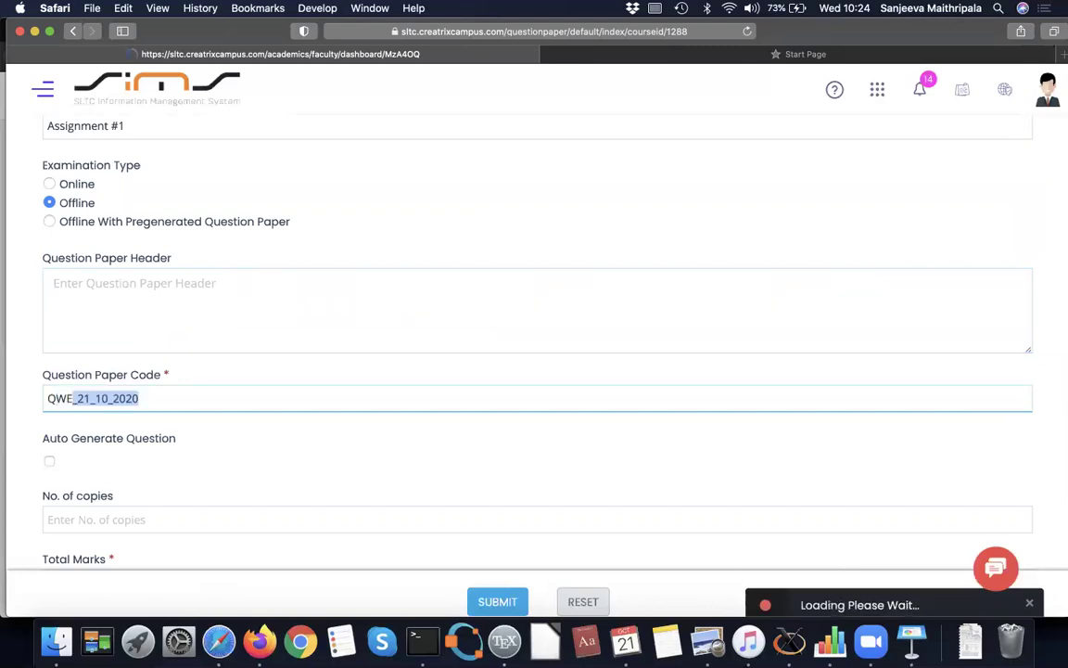
pyautogui.click(169, 398)
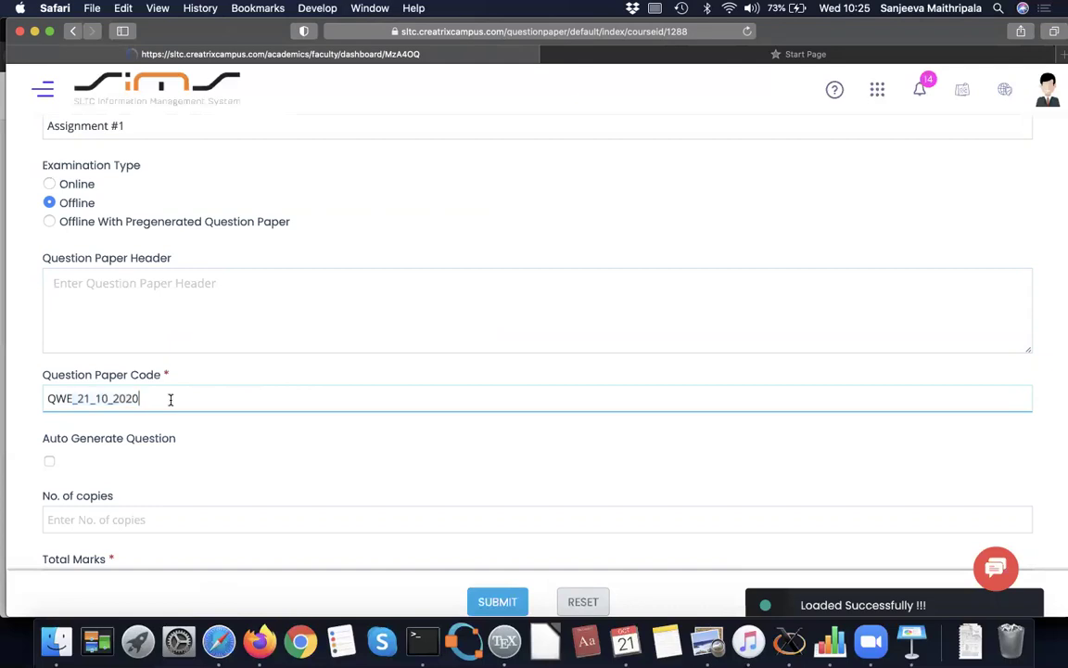
# Set the number of copies to 1
pyautogui.scroll(-3, 169, 399)
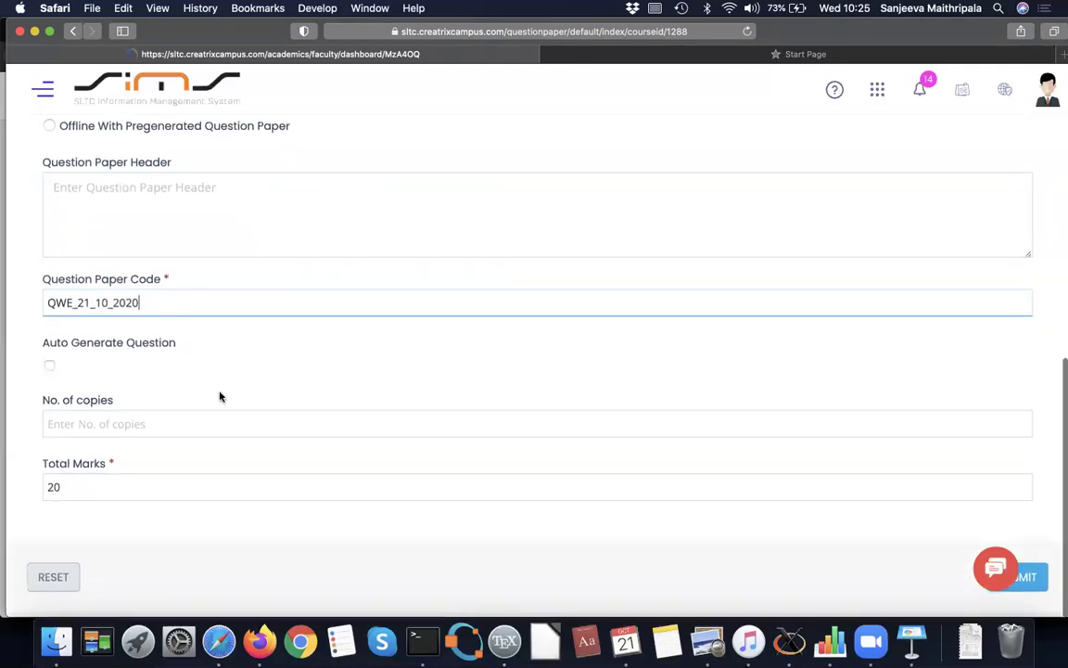
pyautogui.click(112, 422)
pyautogui.write('1')
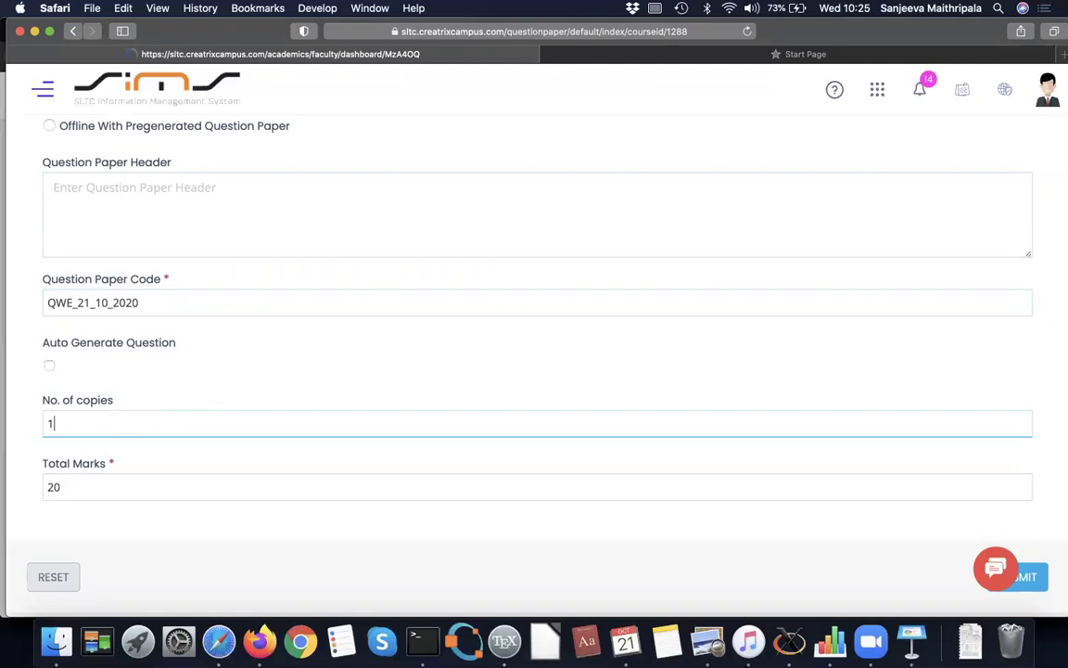
pyautogui.click(308, 391)
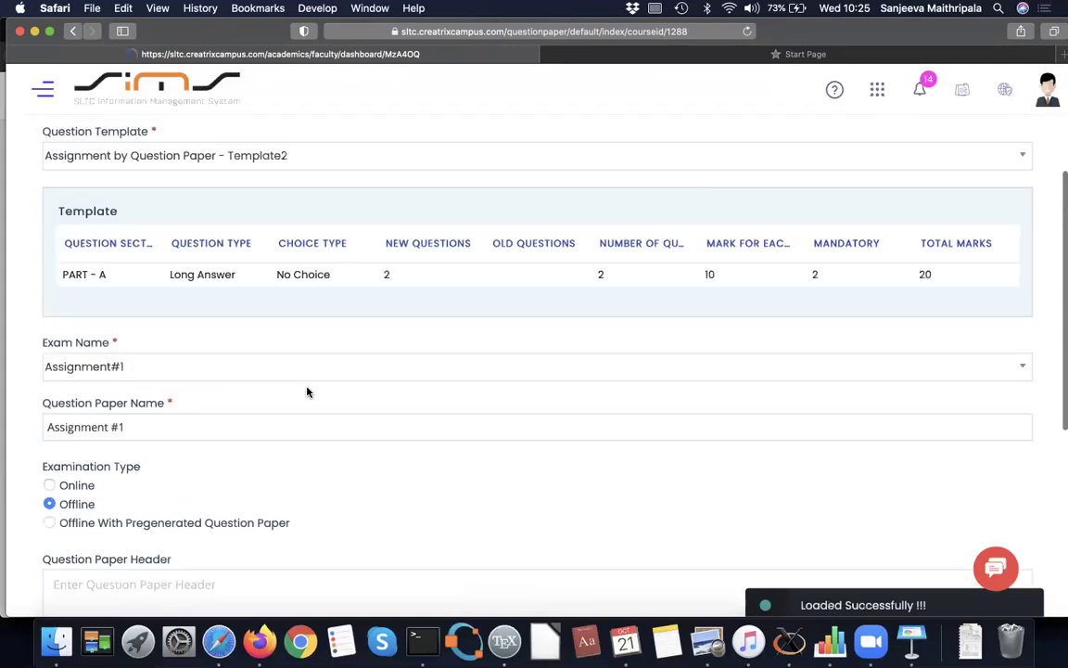
# Review the completed question paper form and submit it
pyautogui.scroll(-1, 308, 392)
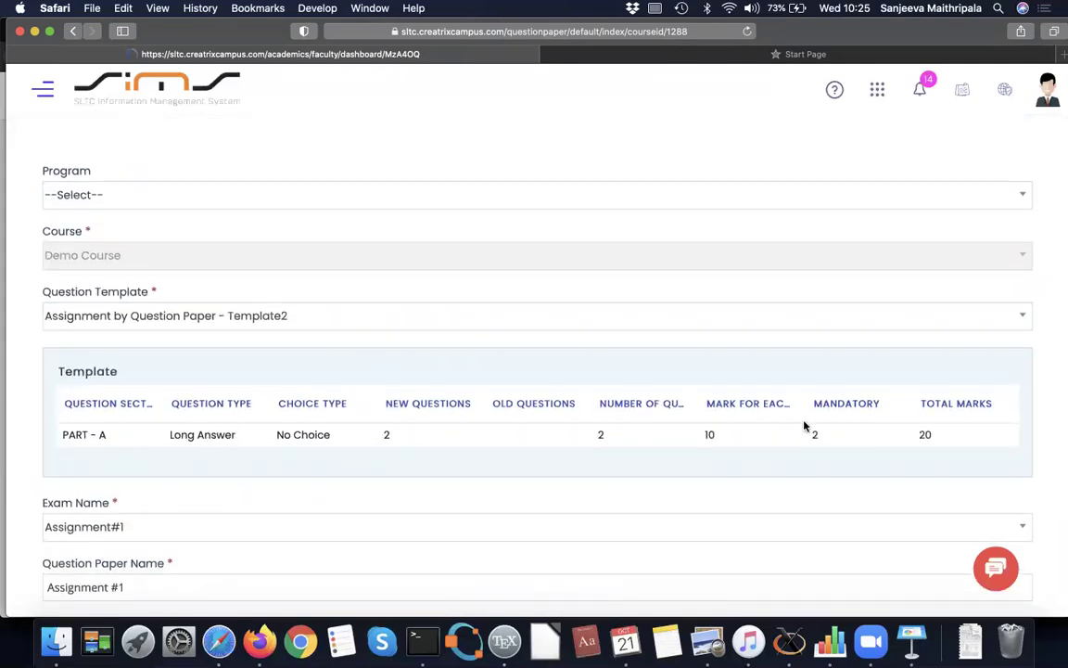
pyautogui.scroll(-10, 955, 444)
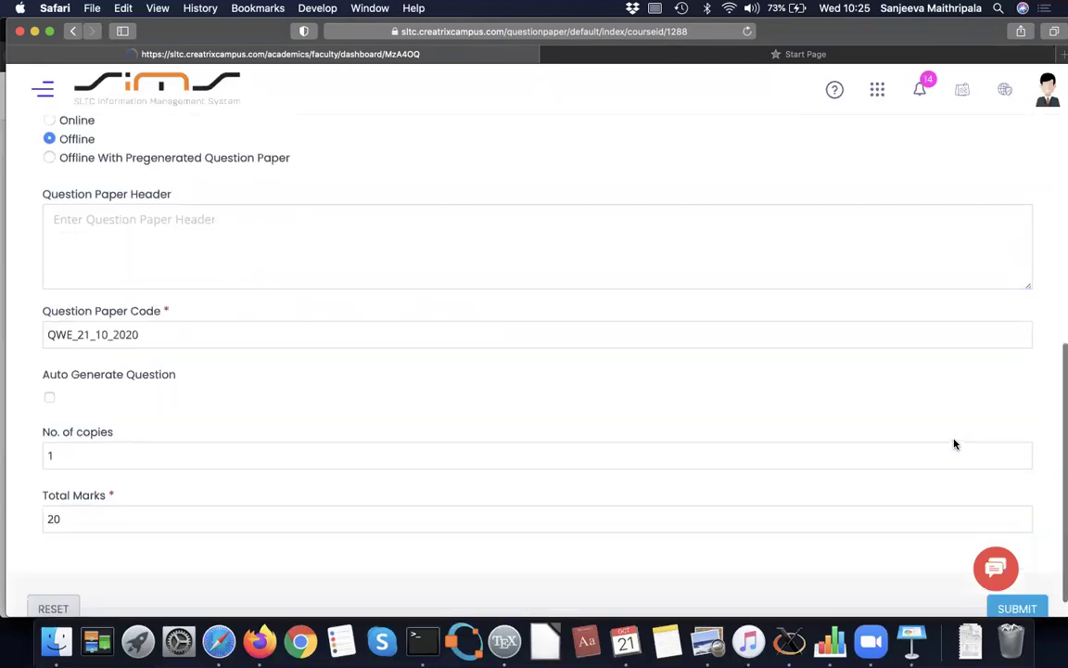
pyautogui.scroll(10, 910, 503)
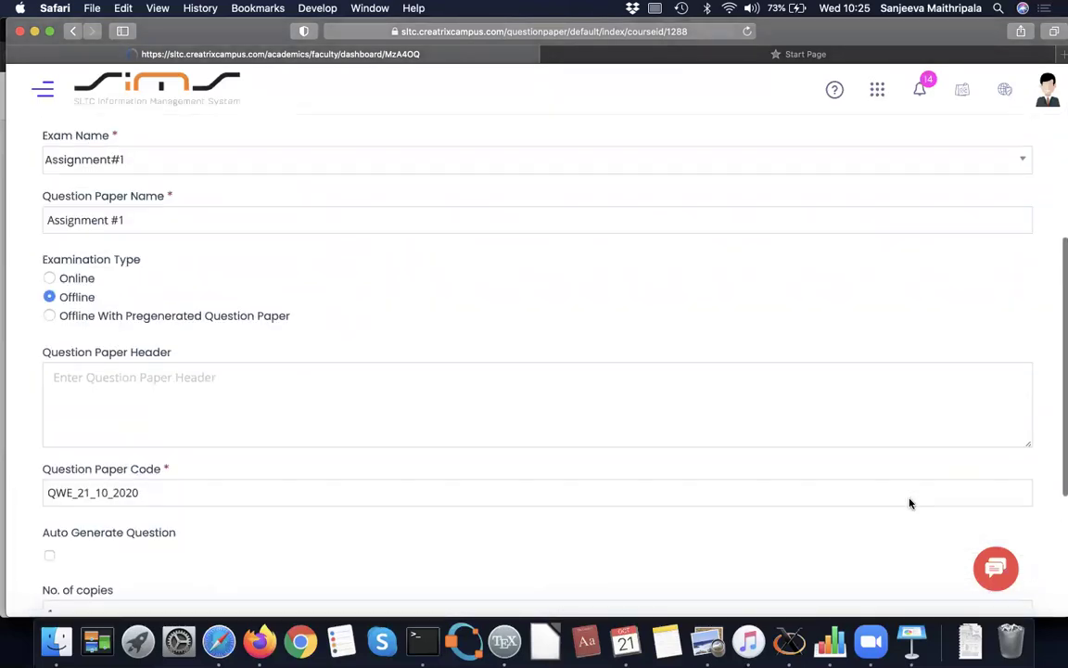
pyautogui.scroll(-5, 909, 503)
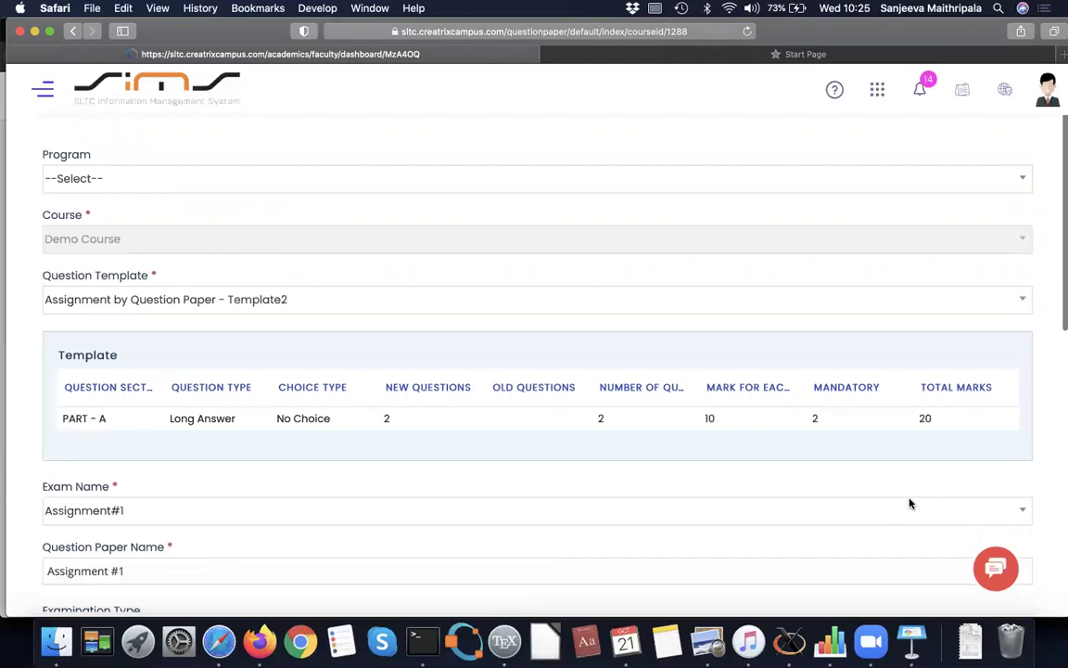
pyautogui.scroll(-5, 909, 503)
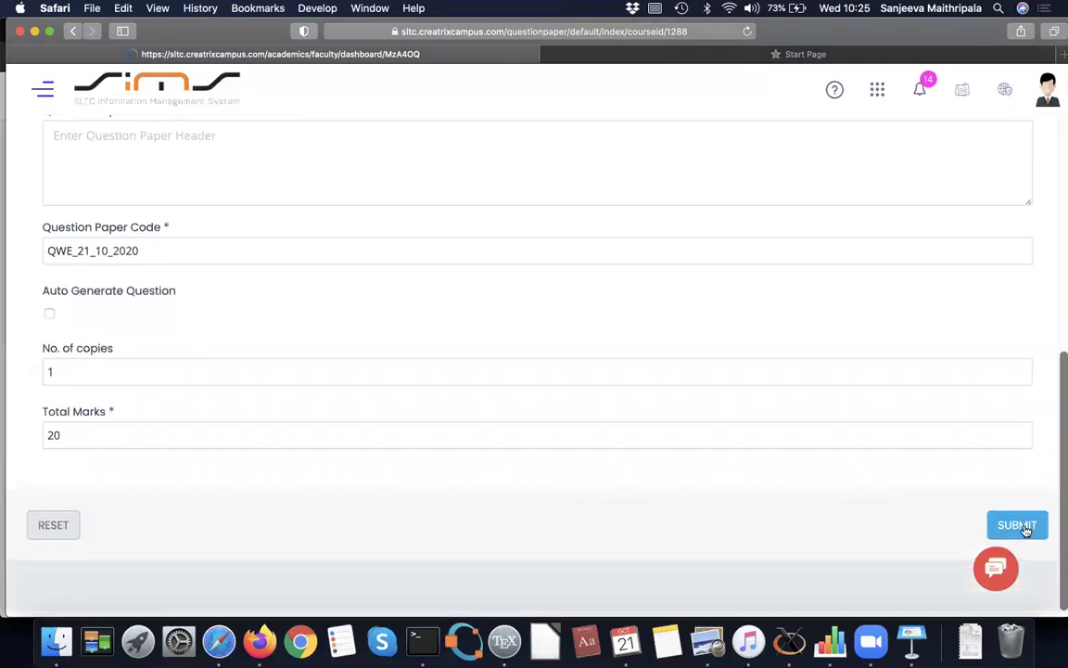
pyautogui.scroll(10, 1026, 528)
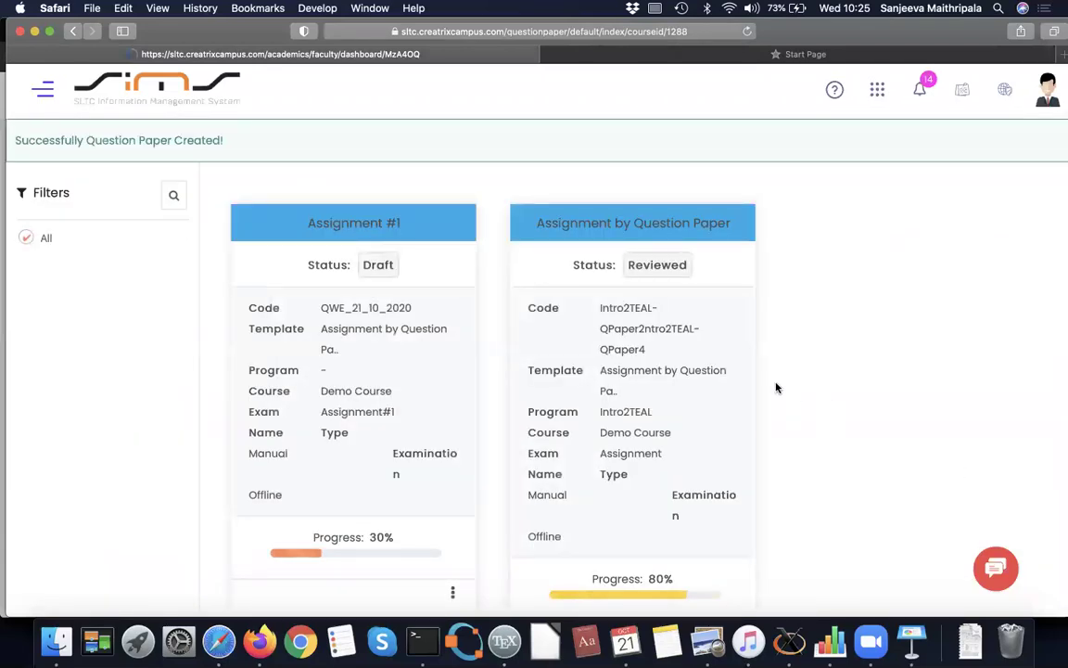
# Open the question design view of the draft Assignment #1 paper
pyautogui.scroll(-2, 775, 386)
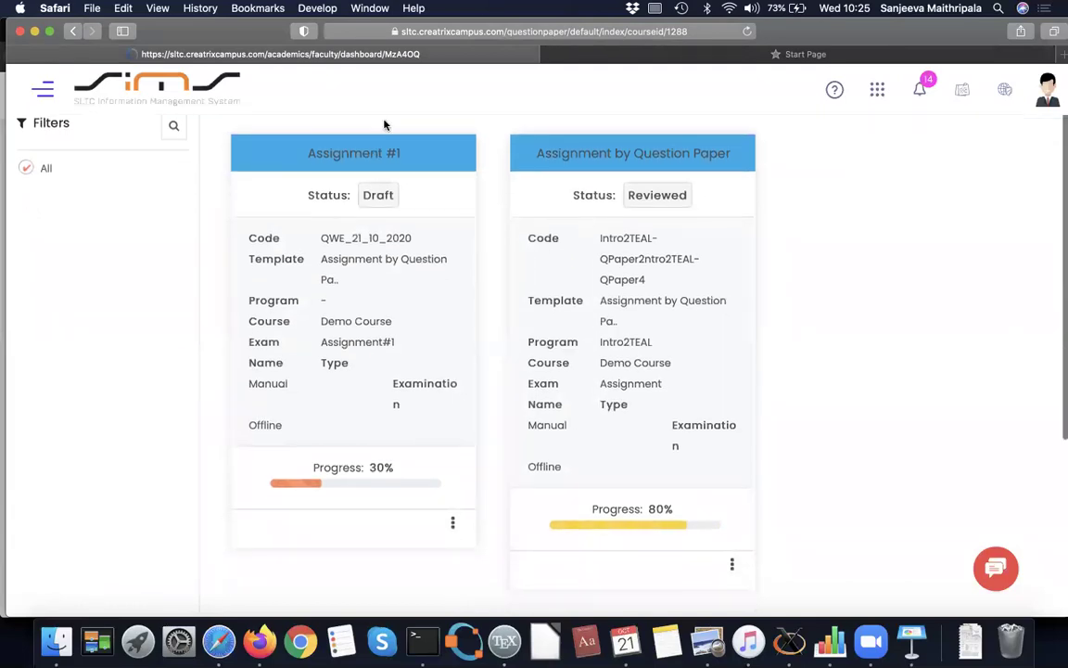
pyautogui.scroll(-1, 408, 134)
pyautogui.scroll(2, 405, 322)
pyautogui.scroll(-1, 405, 322)
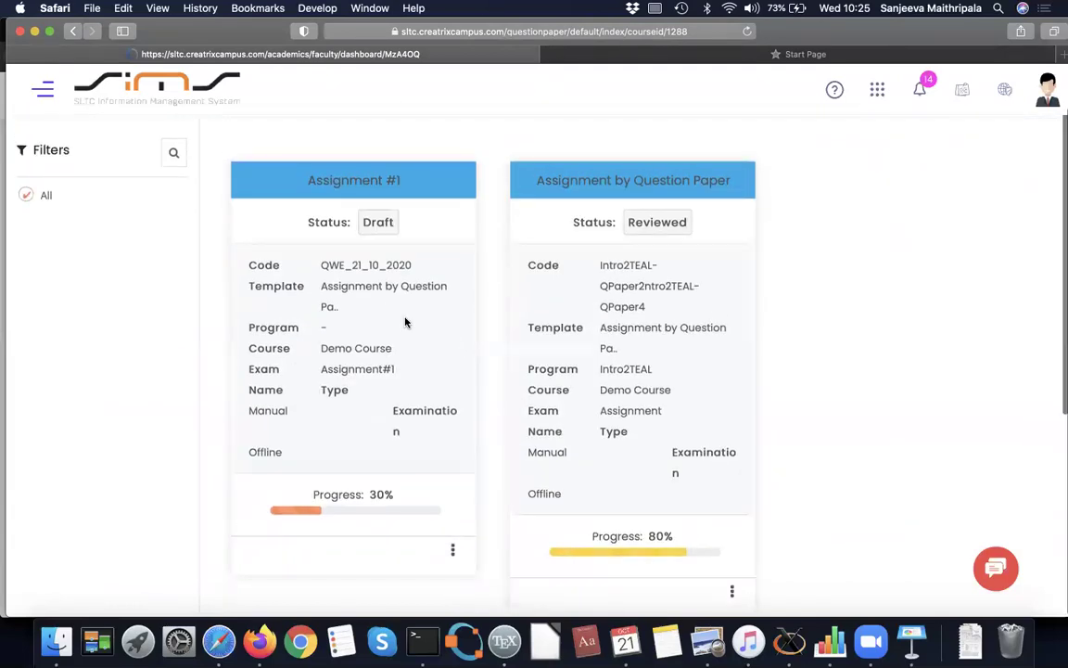
pyautogui.click(452, 547)
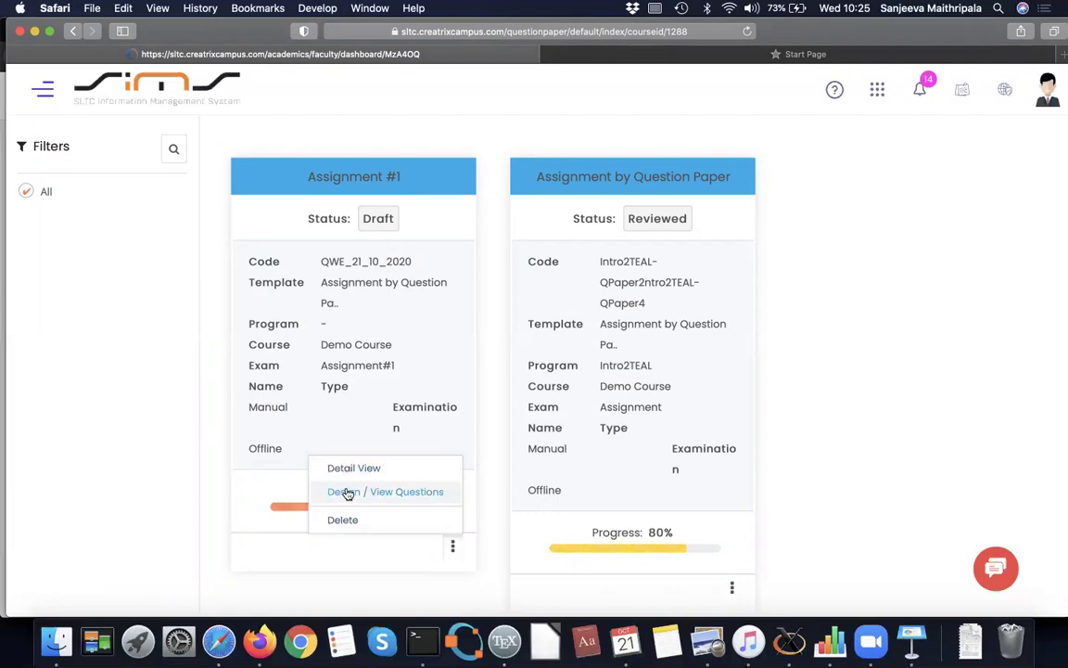
pyautogui.click(385, 493)
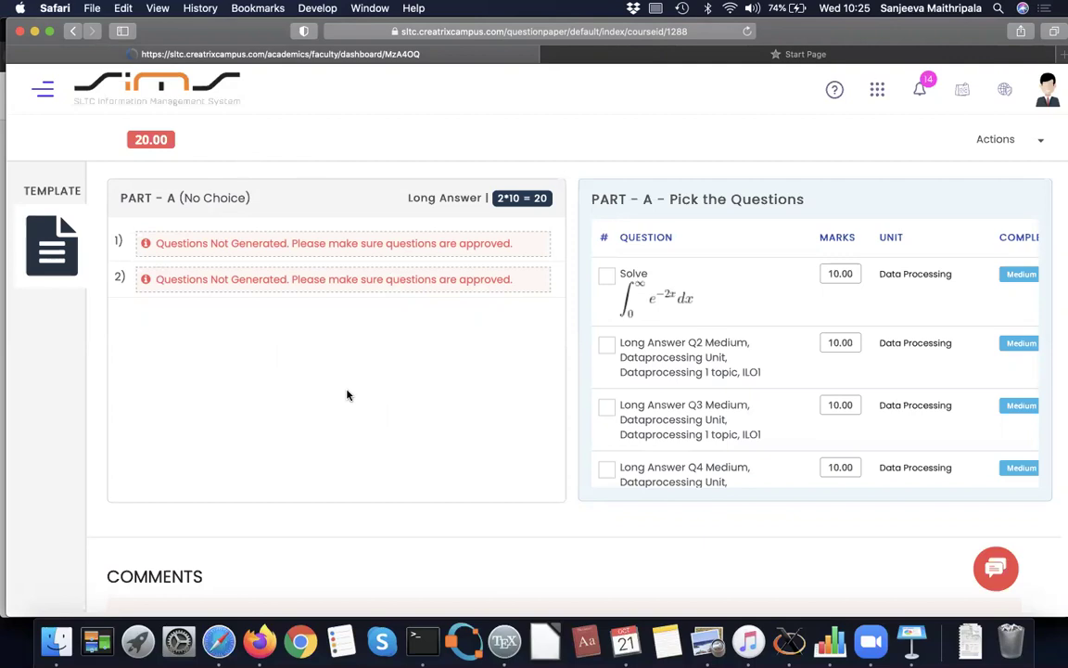
# Pick the Long Answer Q2 question and the "Solve" integral question for Part A of the paper
pyautogui.scroll(-2, 723, 445)
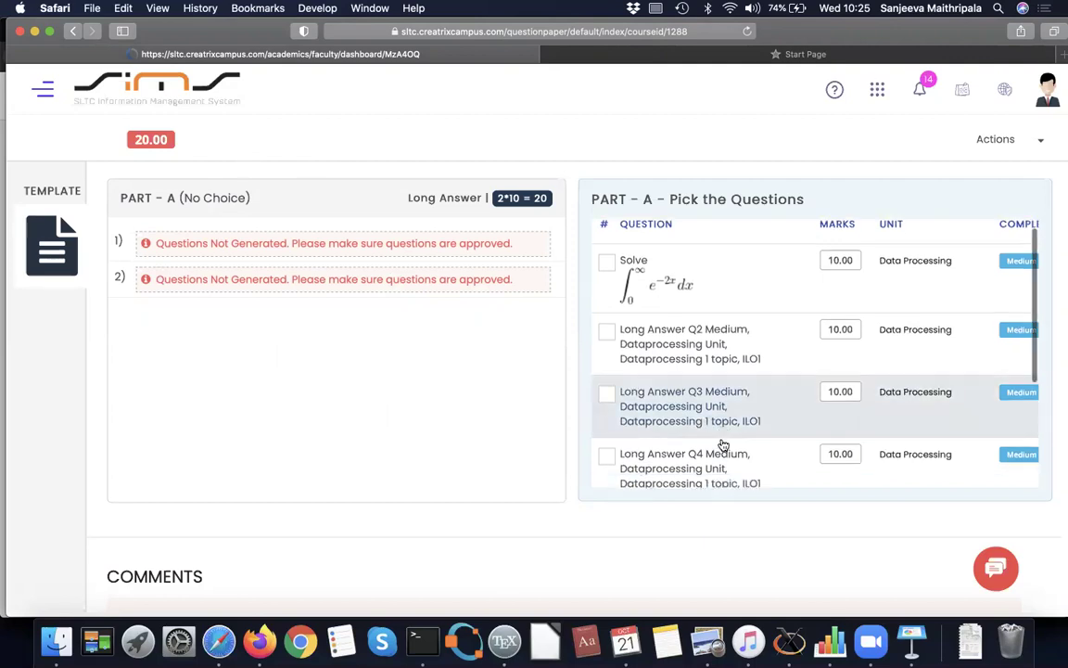
pyautogui.scroll(3, 723, 445)
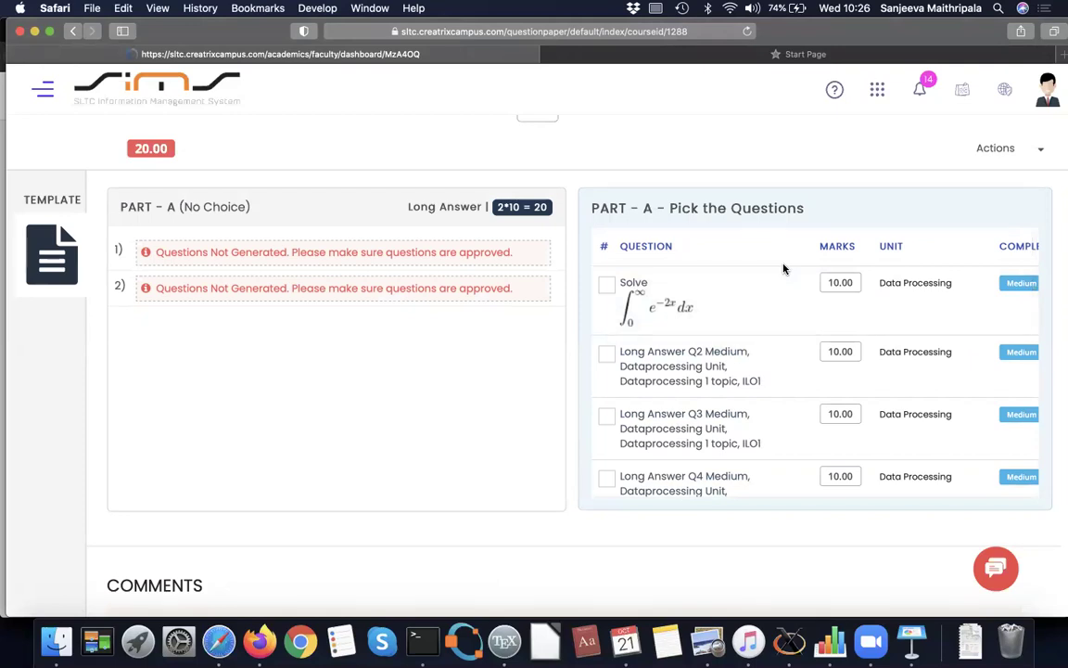
pyautogui.scroll(-1, 785, 268)
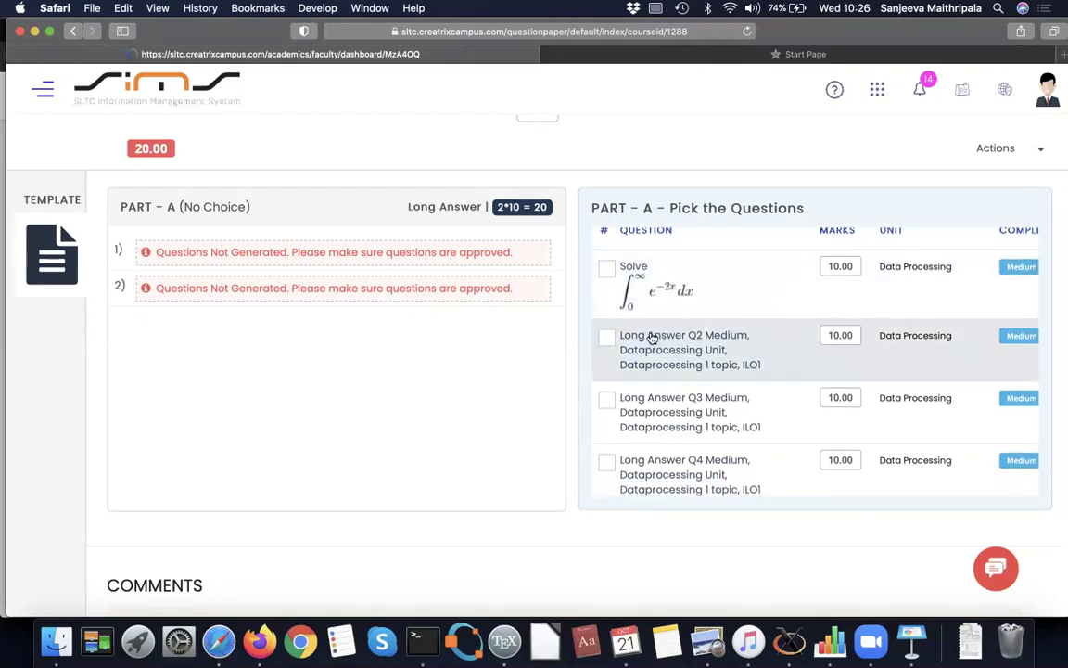
pyautogui.click(607, 340)
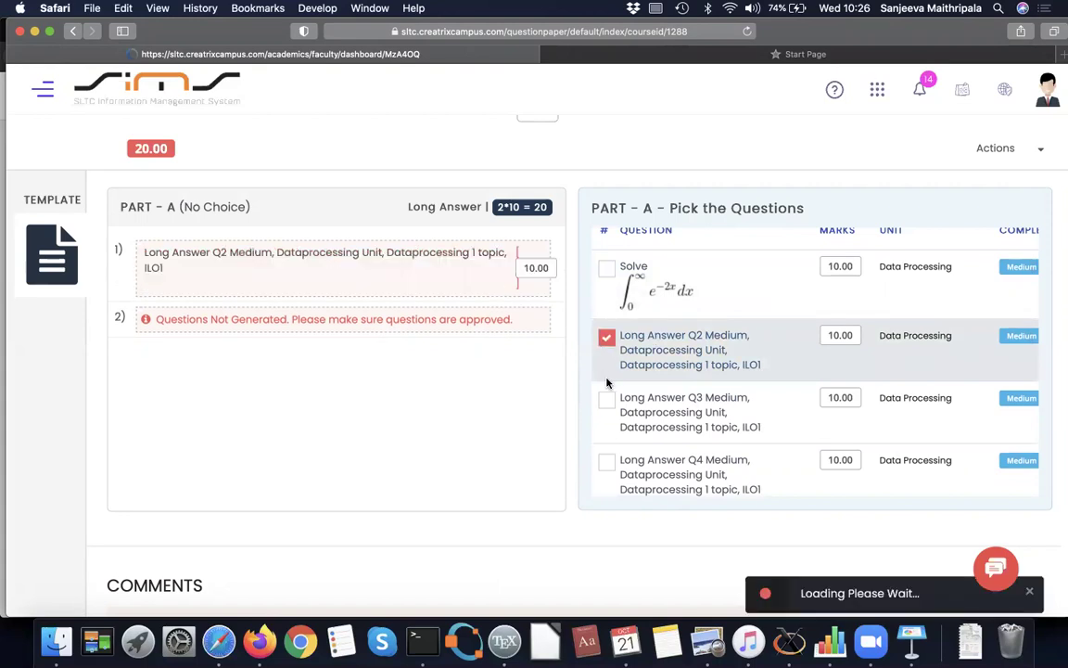
pyautogui.click(606, 286)
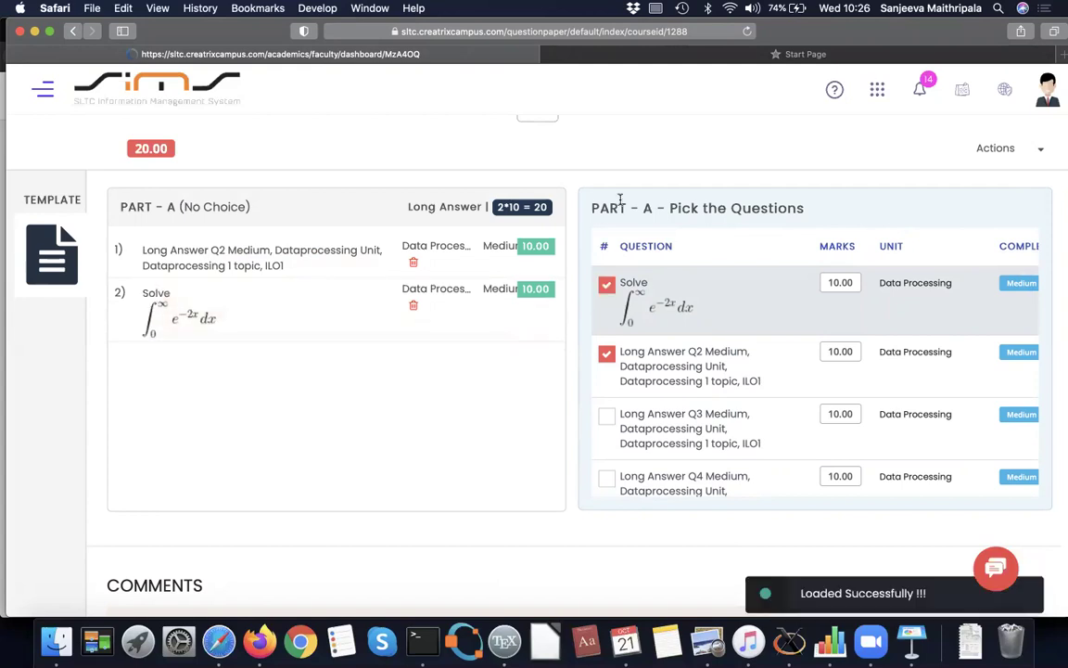
# Write "This Has two questions" as the comment text for the question paper
pyautogui.scroll(-5, 640, 121)
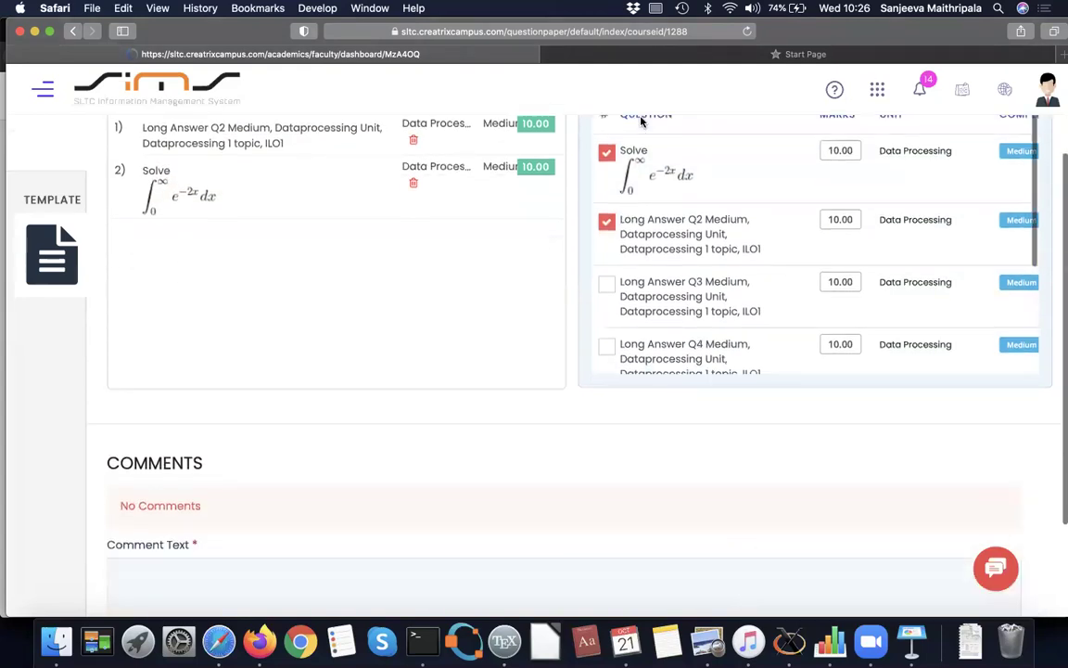
pyautogui.scroll(-4, 417, 510)
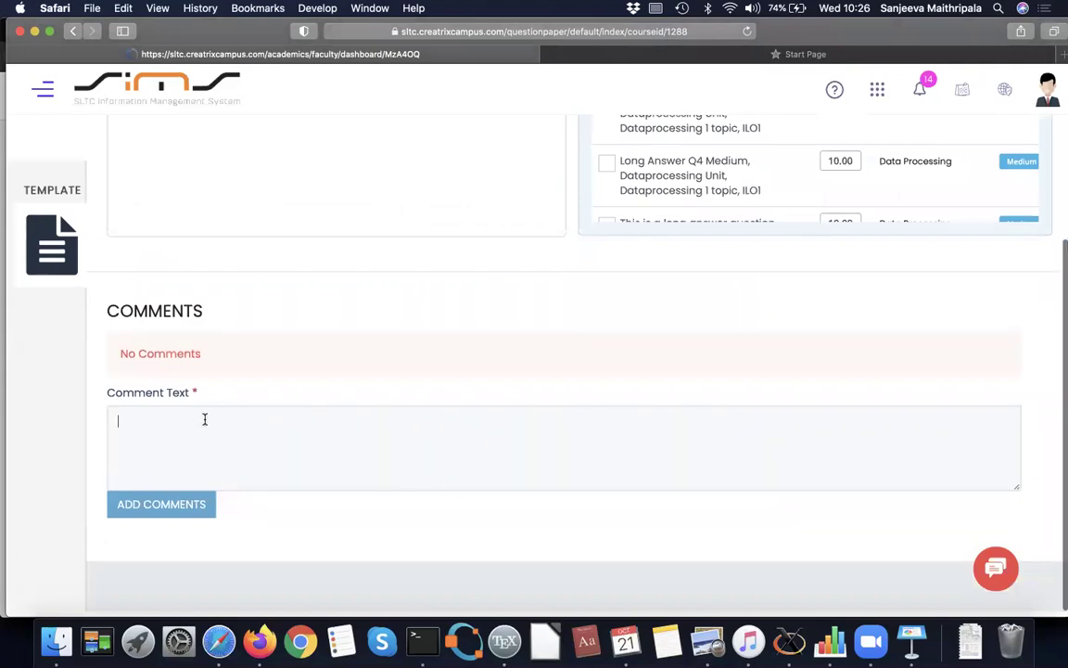
pyautogui.write('This')
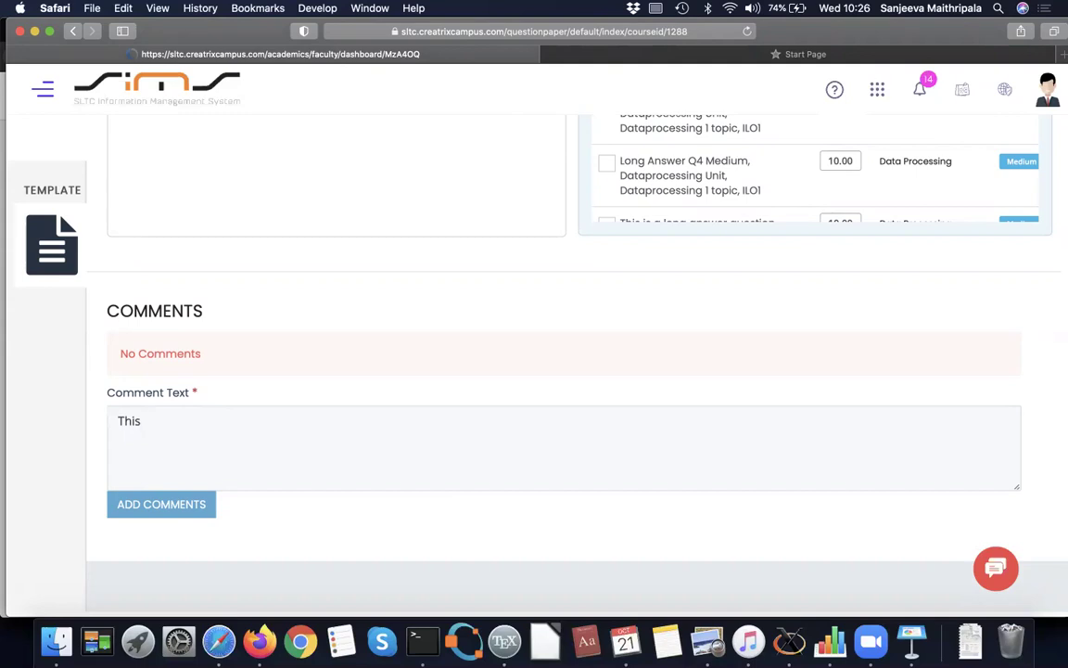
pyautogui.write(' Has two questions')
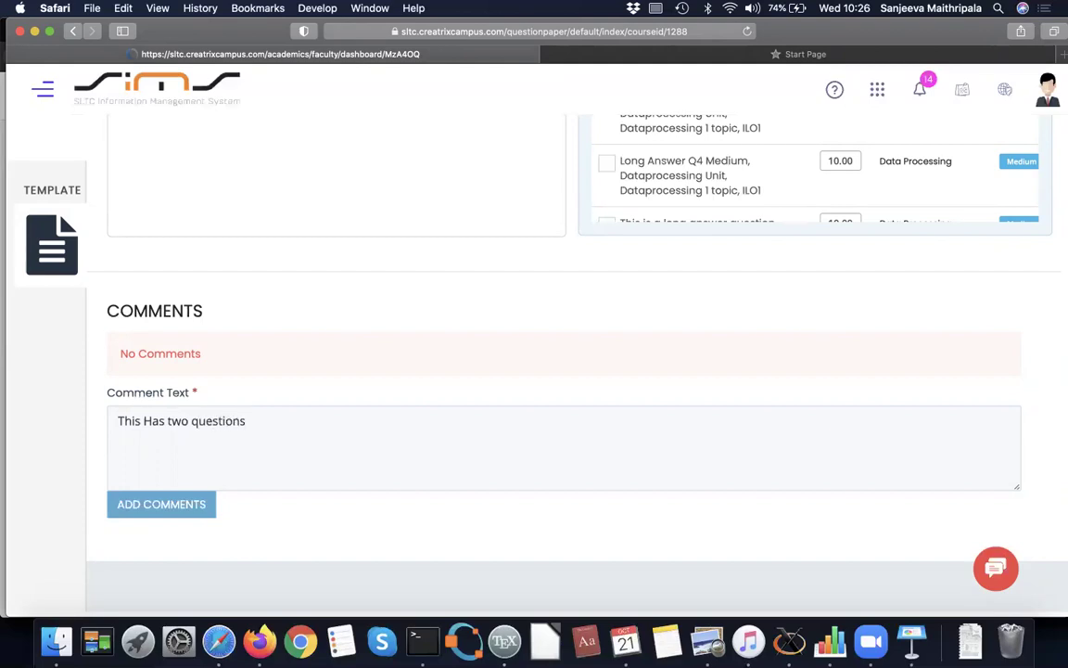
pyautogui.scroll(-1, 413, 408)
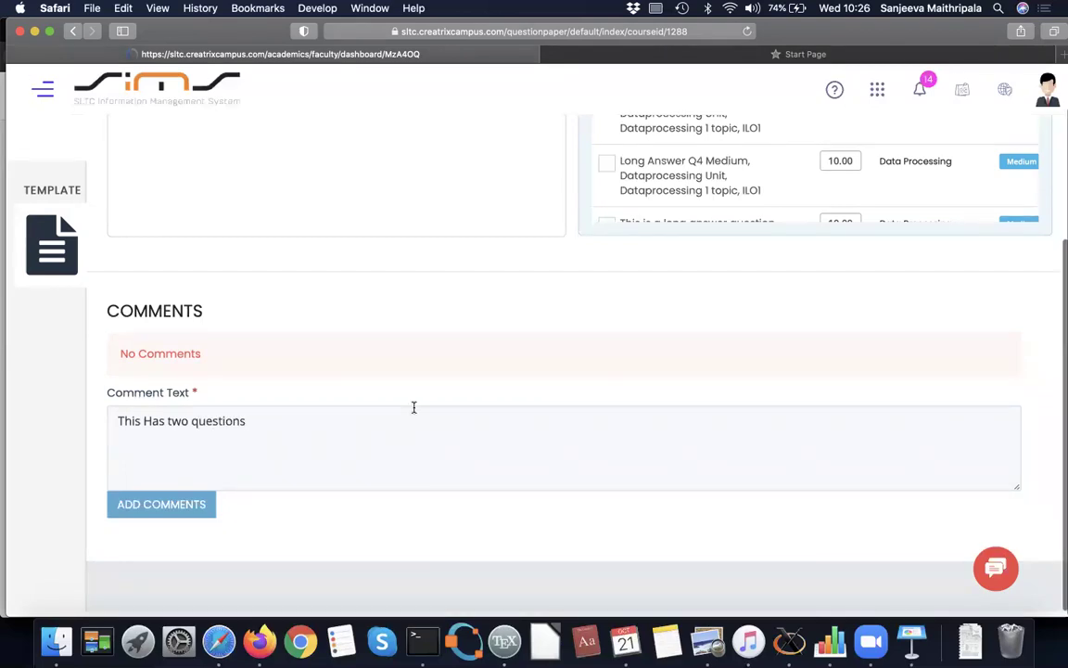
pyautogui.scroll(2, 781, 387)
pyautogui.scroll(-2, 781, 387)
pyautogui.scroll(1, 782, 386)
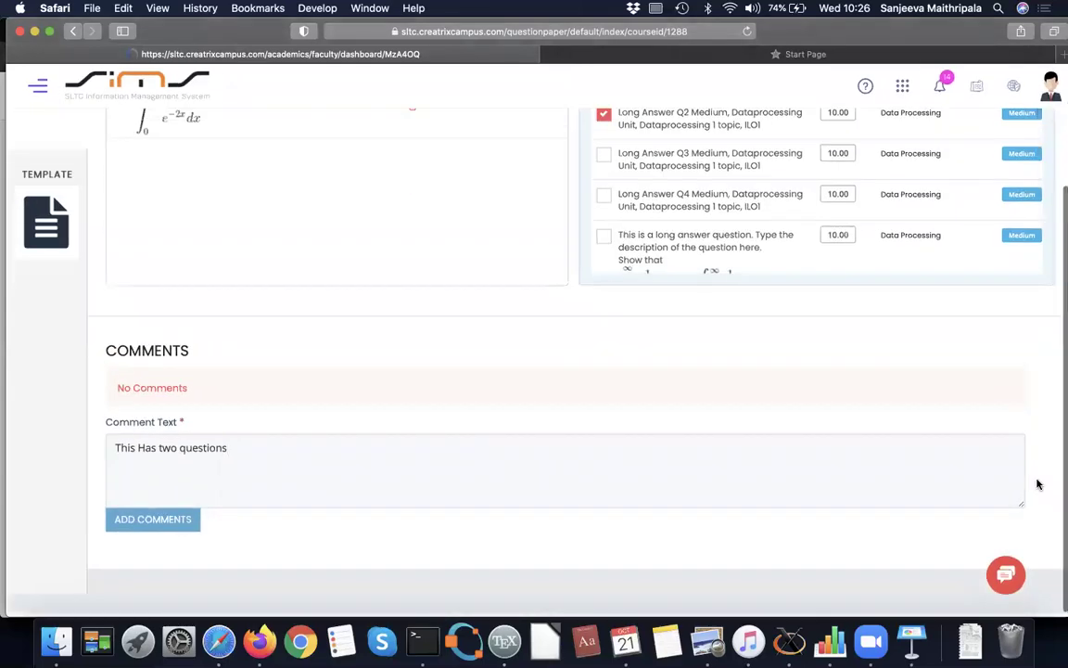
pyautogui.scroll(3, 959, 359)
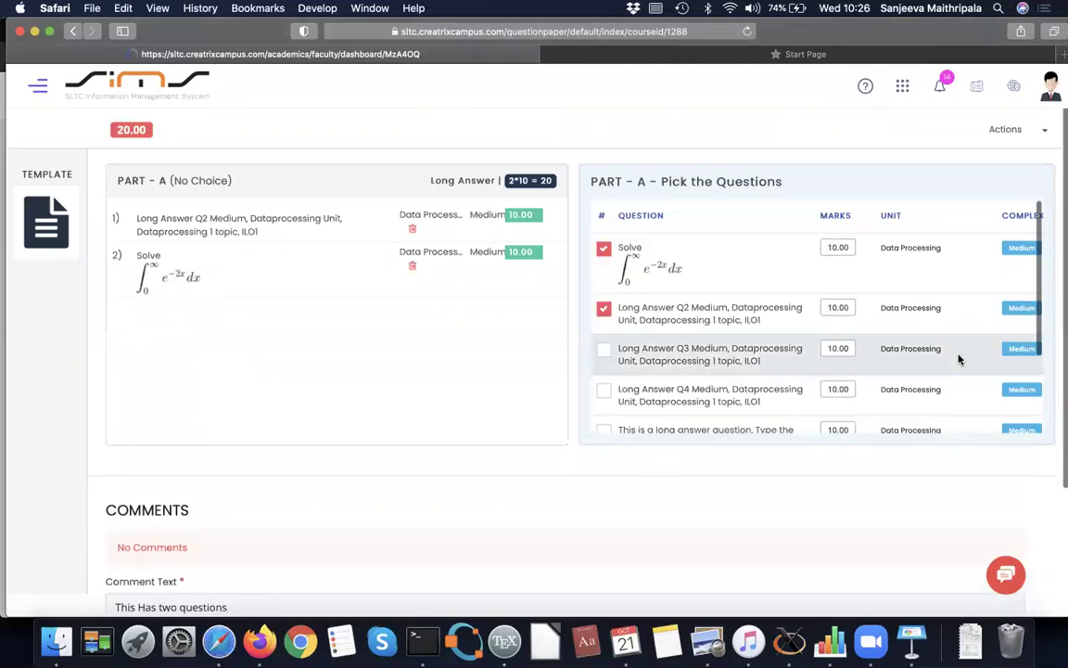
pyautogui.scroll(-5, 959, 359)
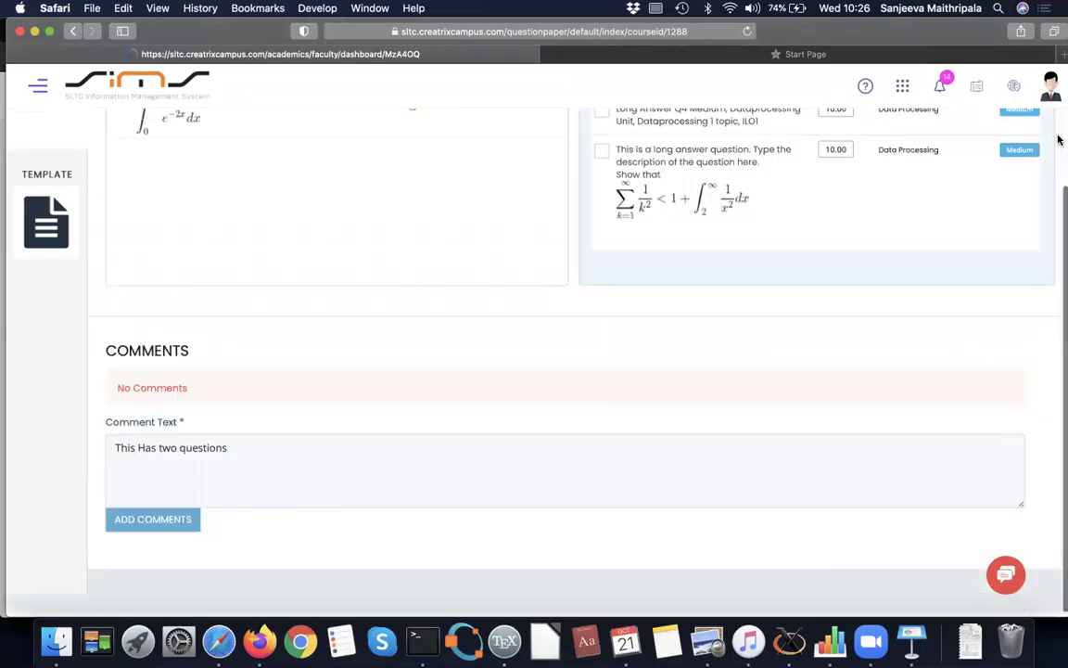
# Send the Assignment #1 question paper for review and confirm the action
pyautogui.scroll(3, 963, 157)
pyautogui.click(1030, 174)
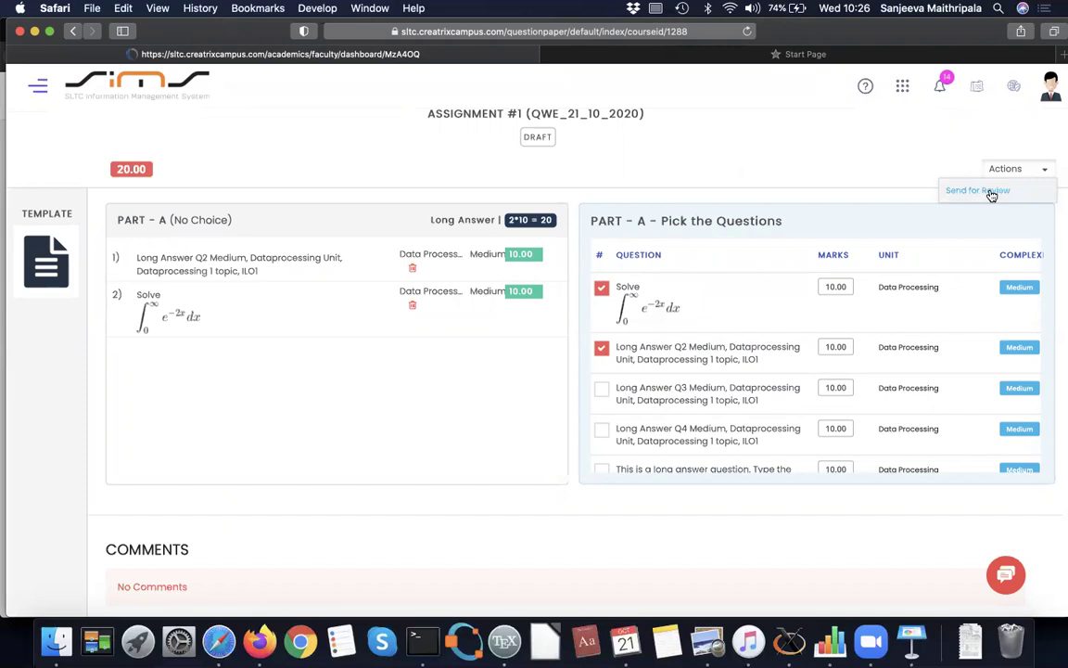
pyautogui.click(990, 191)
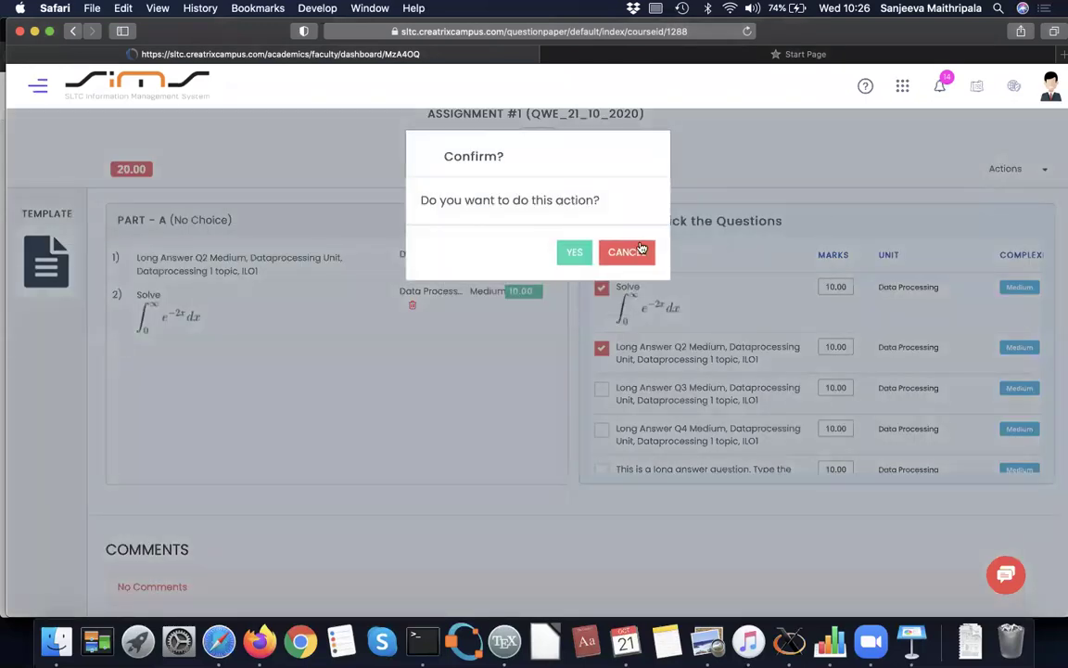
pyautogui.click(570, 253)
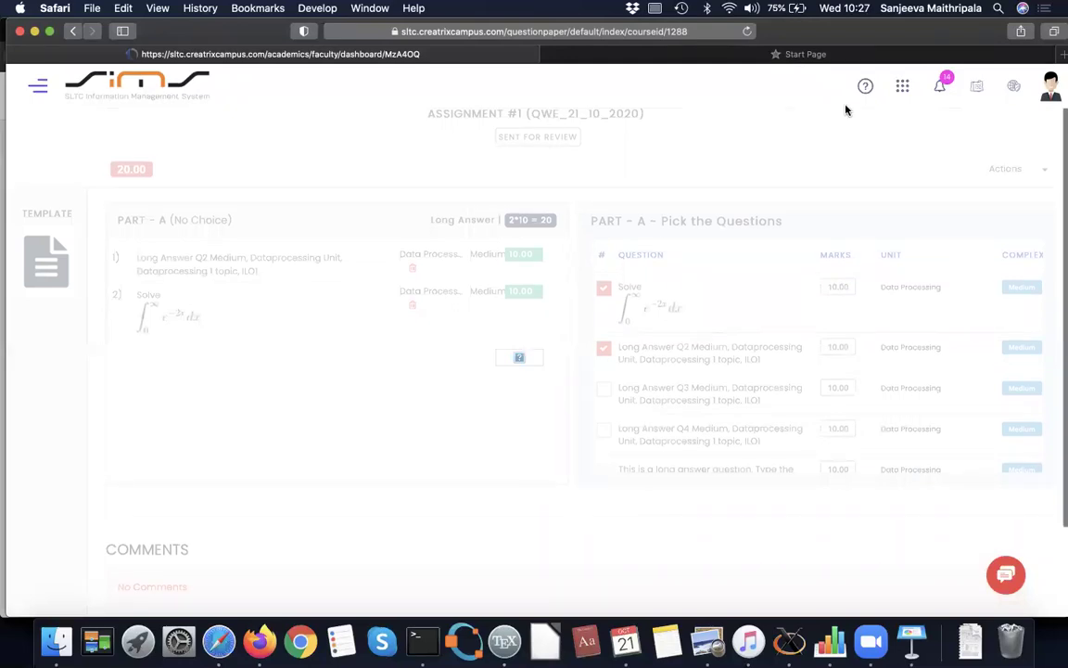
# Go back to the Demo Course's question papers in Academics and open the question design view of Assignment #1
pyautogui.click(902, 89)
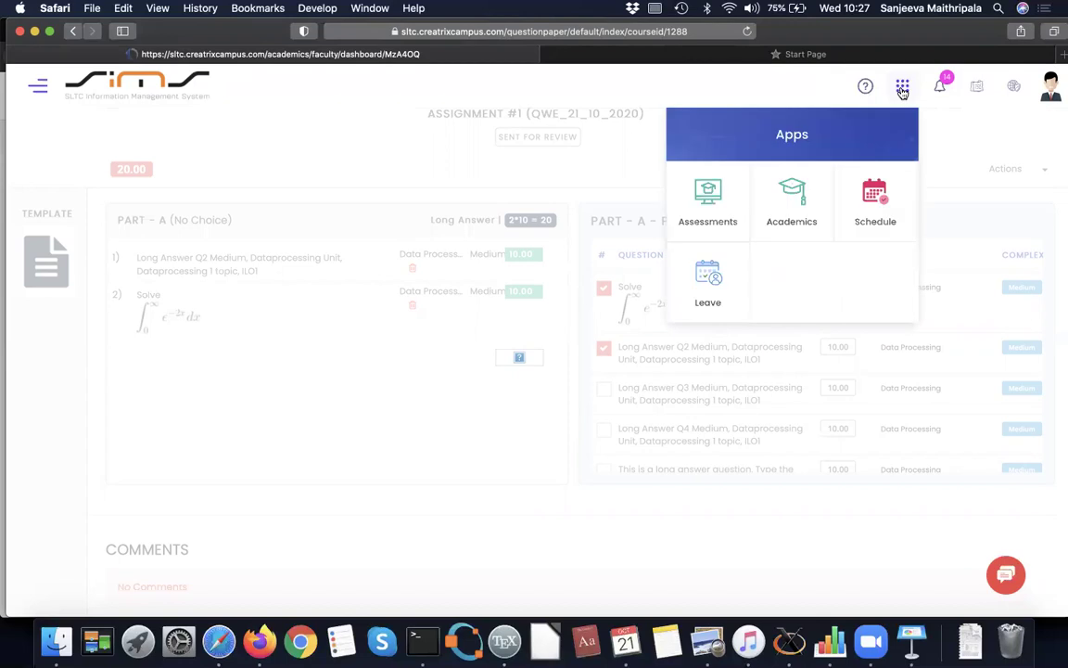
pyautogui.click(793, 200)
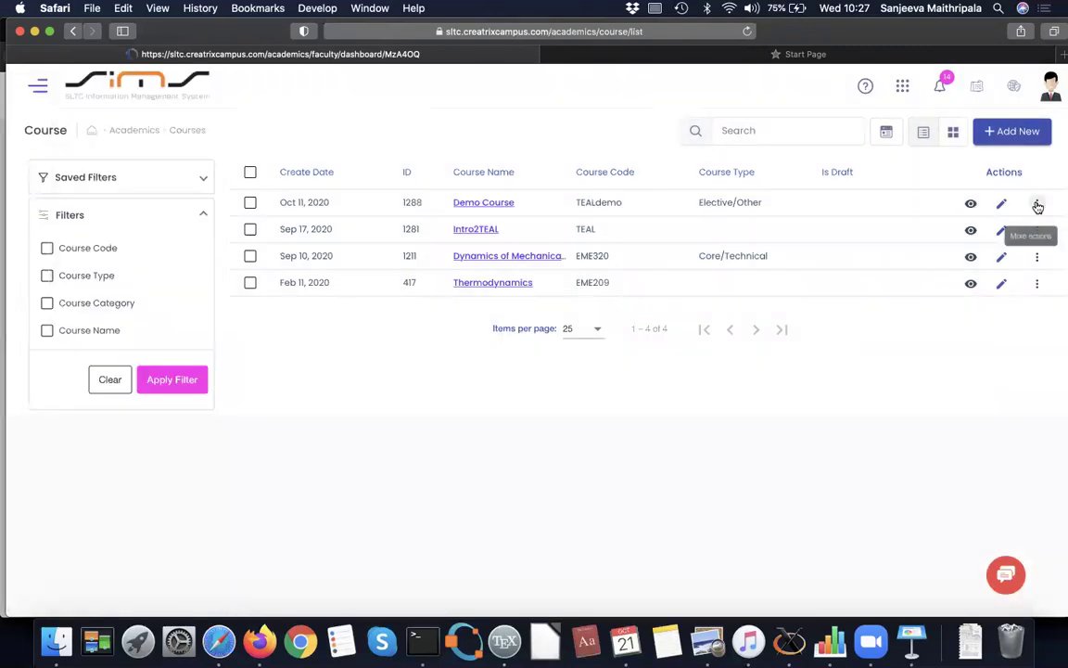
pyautogui.click(1037, 204)
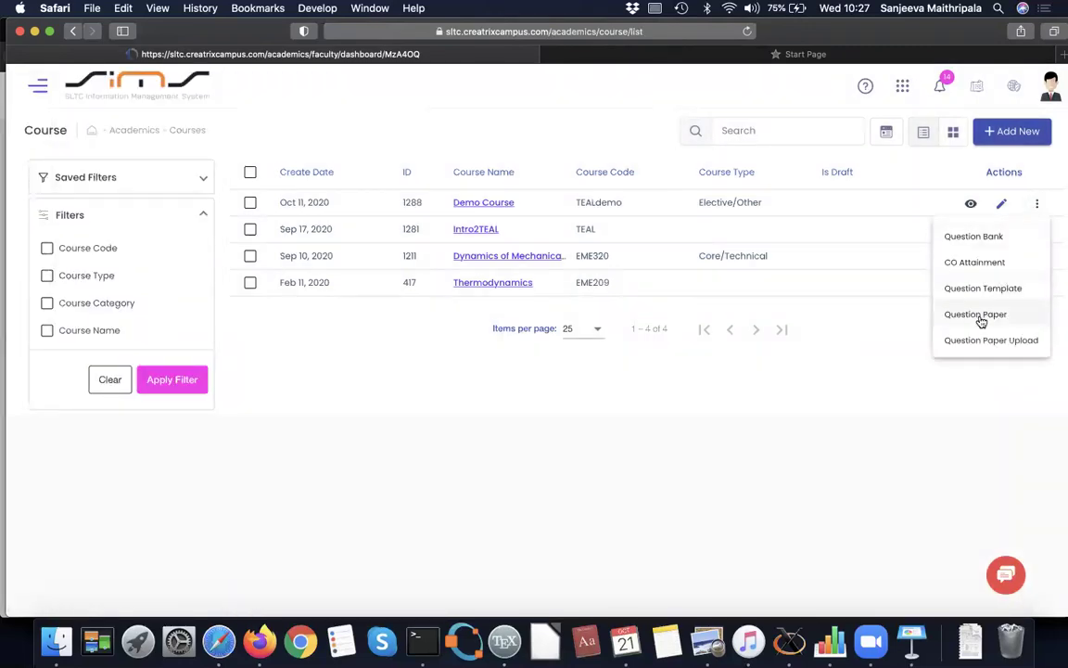
pyautogui.click(975, 315)
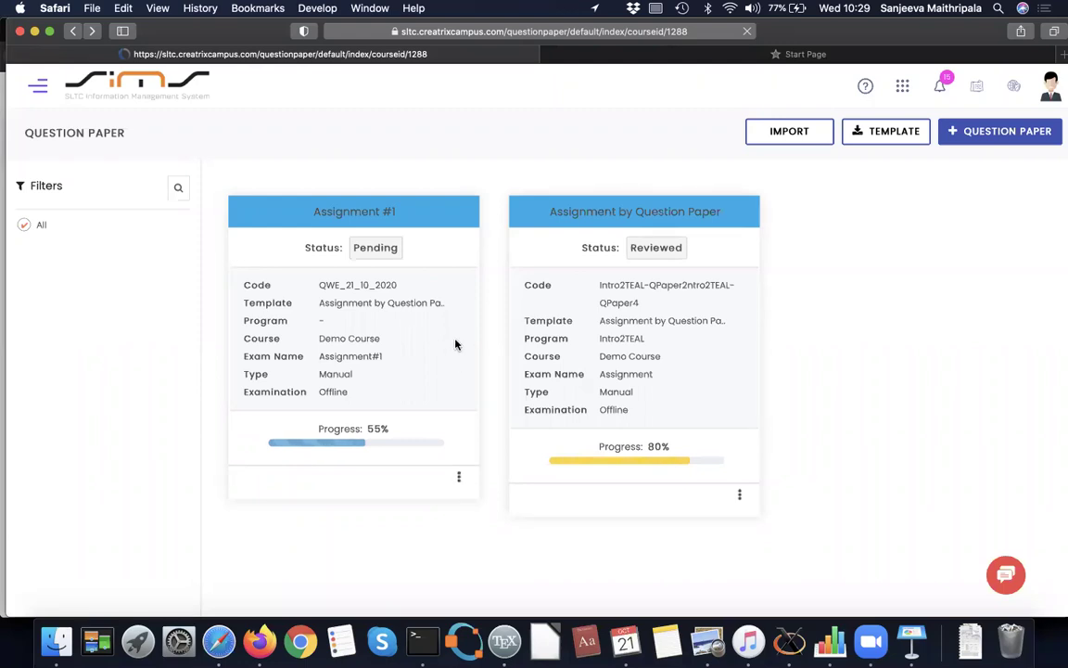
pyautogui.click(460, 480)
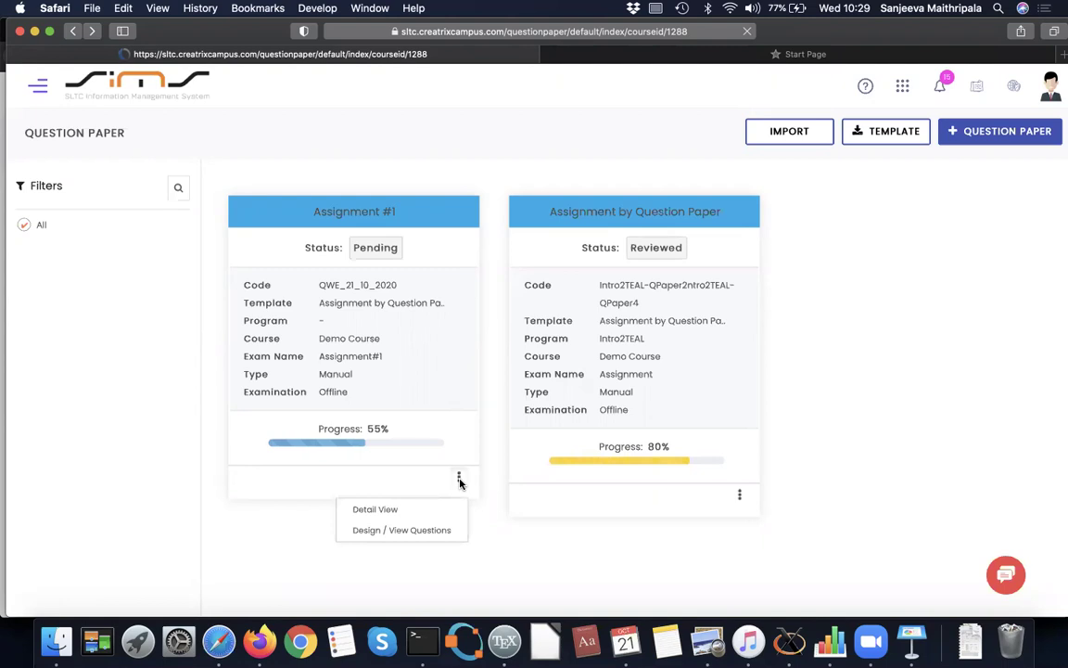
pyautogui.click(422, 530)
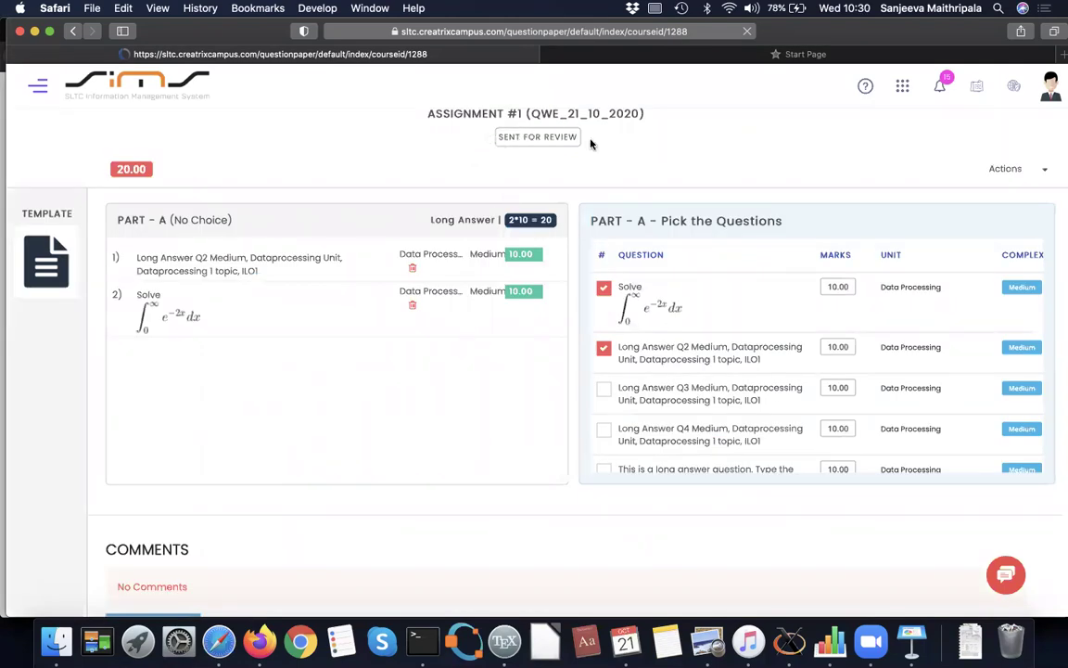
# Look over the picked questions of Assignment #1, mark the paper as reviewed and confirm
pyautogui.scroll(-1, 593, 153)
pyautogui.scroll(-1, 592, 153)
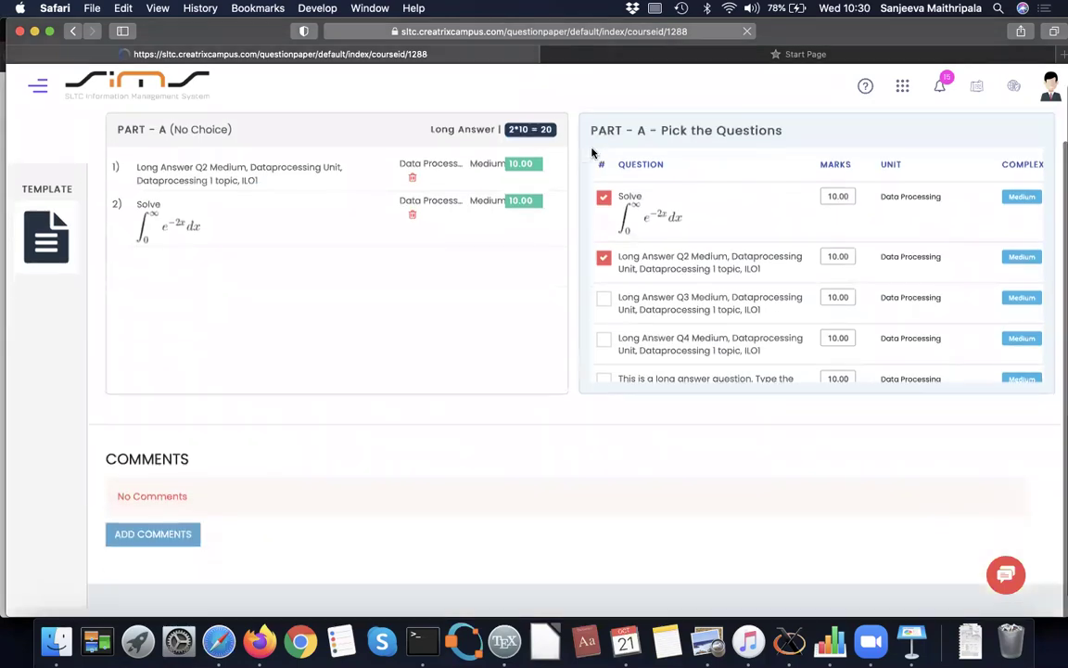
pyautogui.scroll(2, 593, 153)
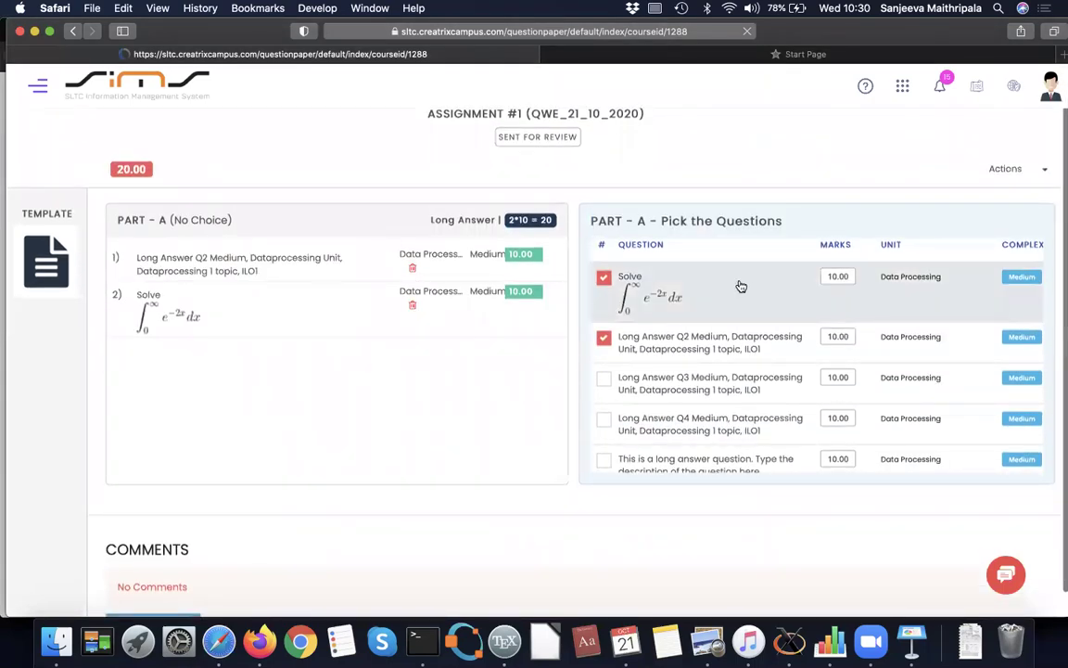
pyautogui.click(1009, 169)
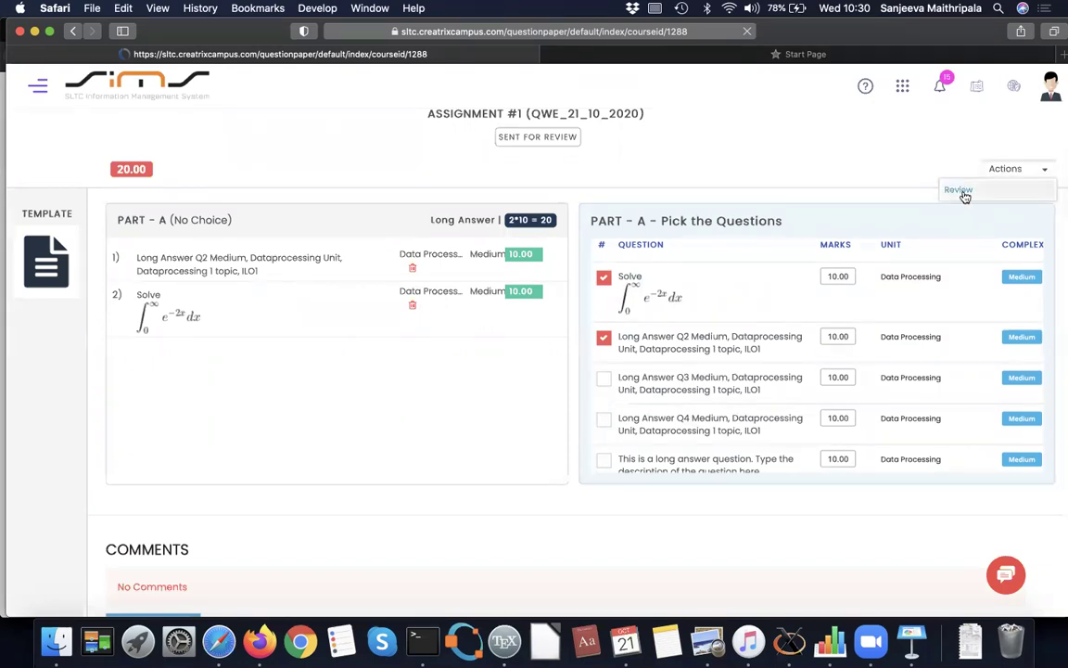
pyautogui.click(964, 190)
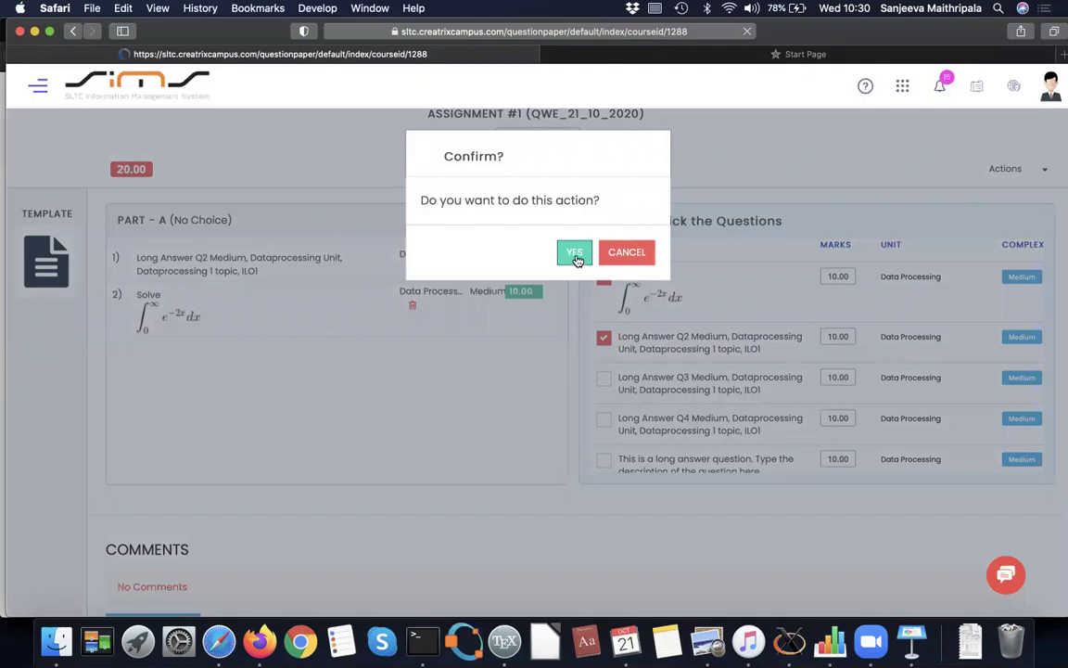
pyautogui.click(574, 255)
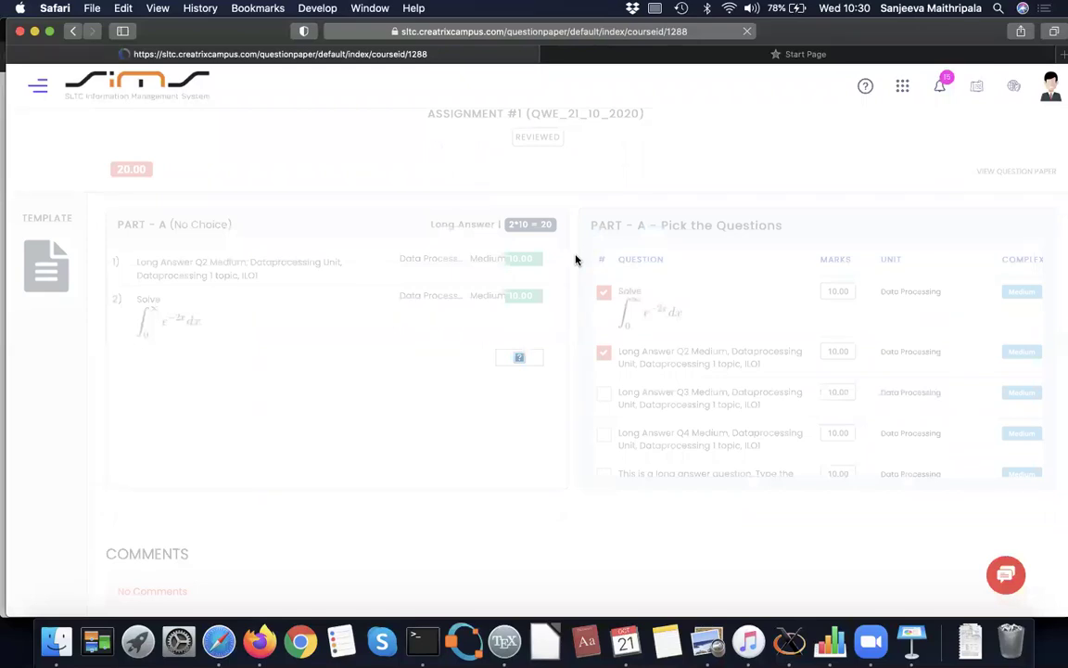
# Return to the Academics course list and open the Demo Course's question papers
pyautogui.click(904, 89)
pyautogui.click(788, 217)
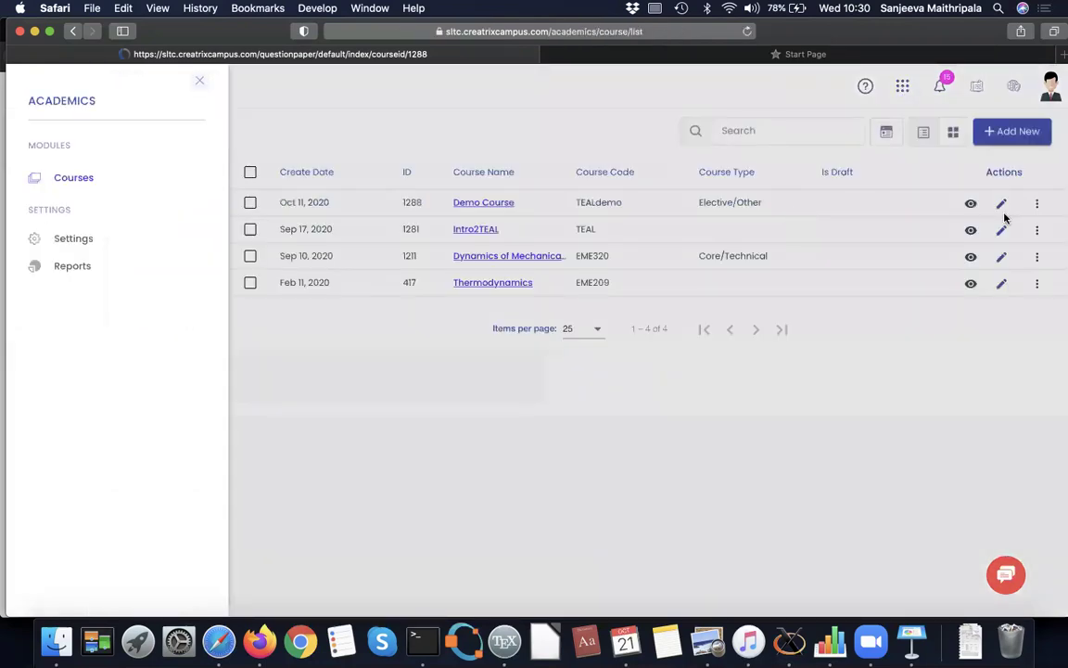
pyautogui.click(1035, 205)
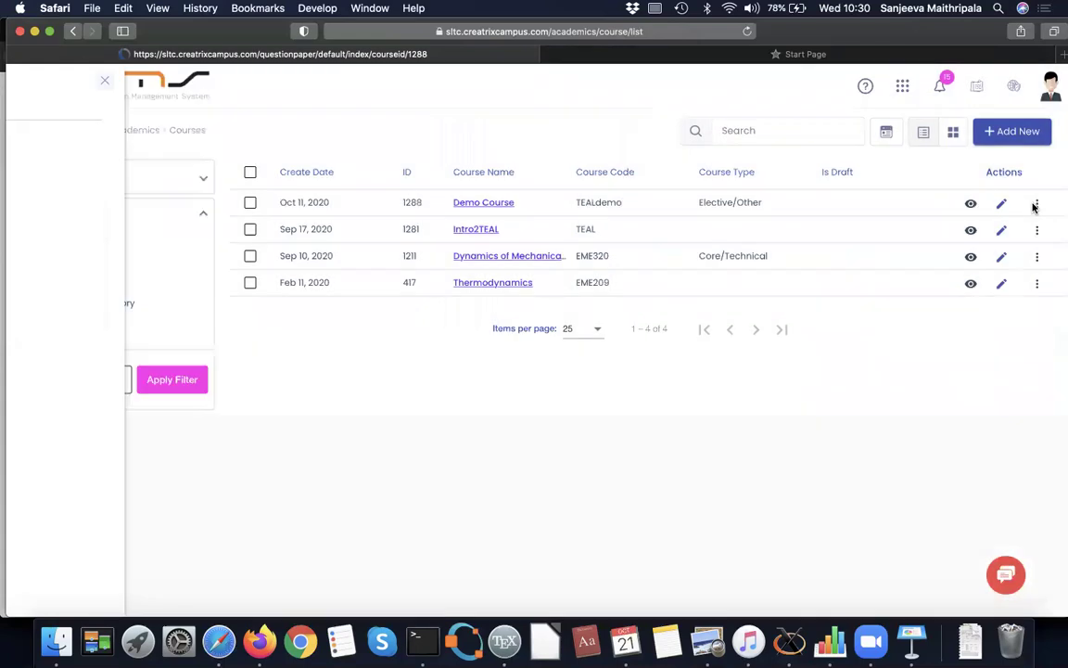
pyautogui.click(1036, 206)
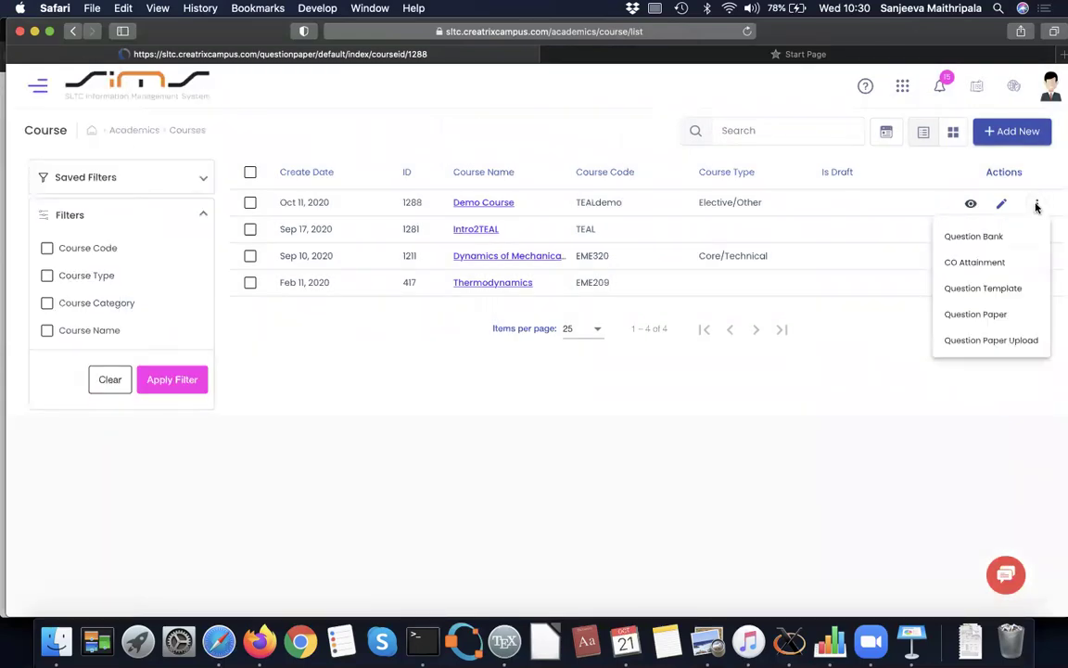
pyautogui.click(976, 315)
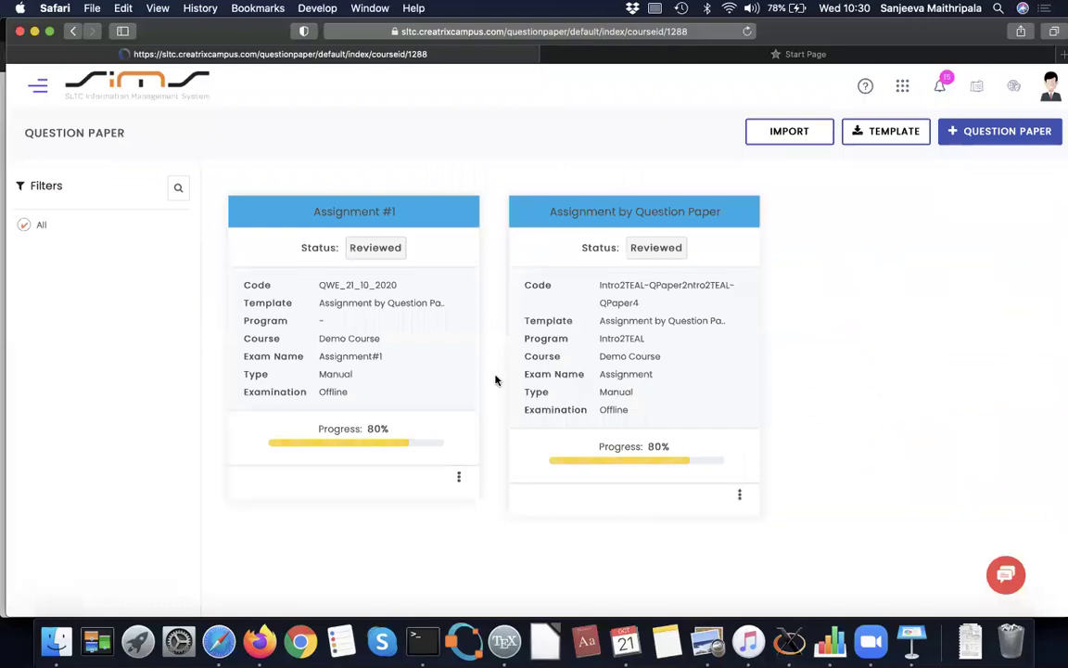
# View the reviewed Assignment #1 paper in its question design view and return to the paper list
pyautogui.click(459, 479)
pyautogui.scroll(-2, 460, 482)
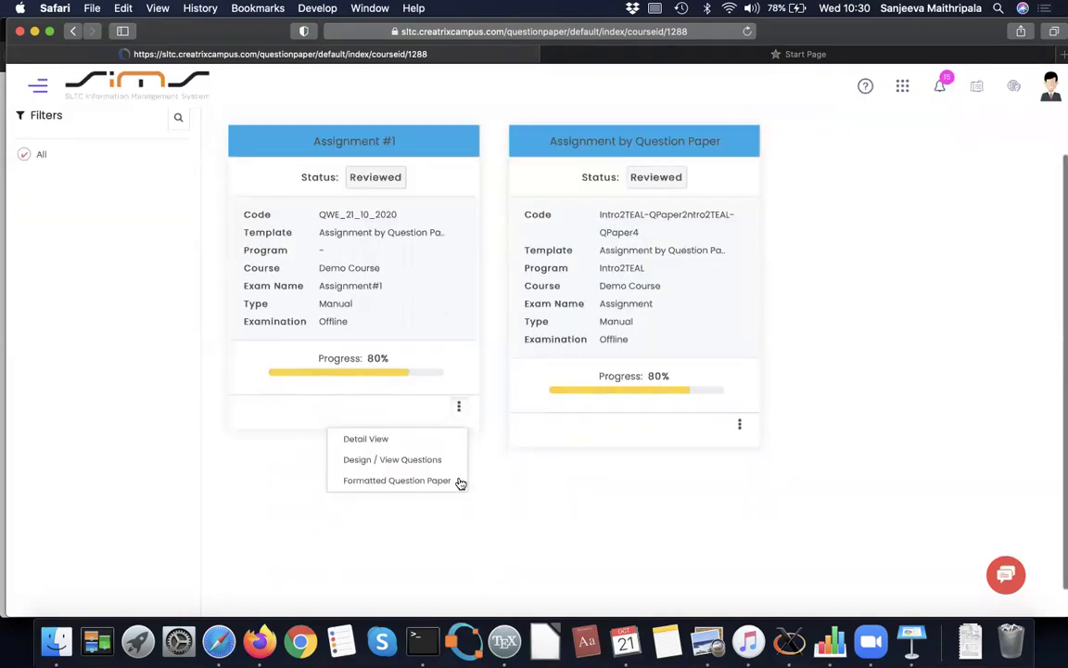
pyautogui.click(409, 456)
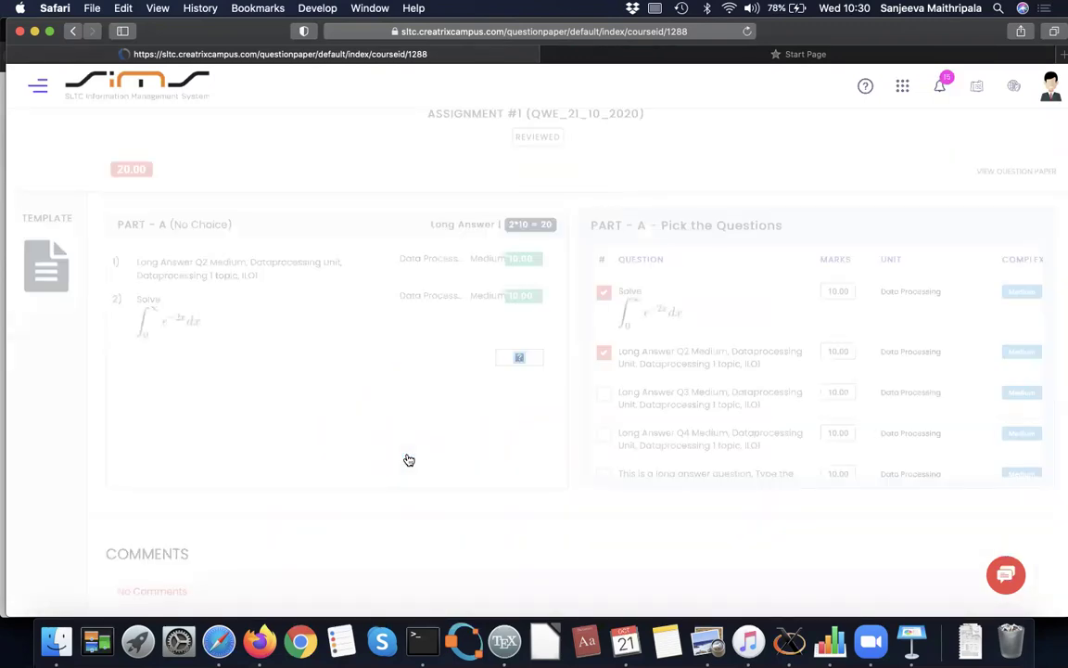
pyautogui.click(70, 33)
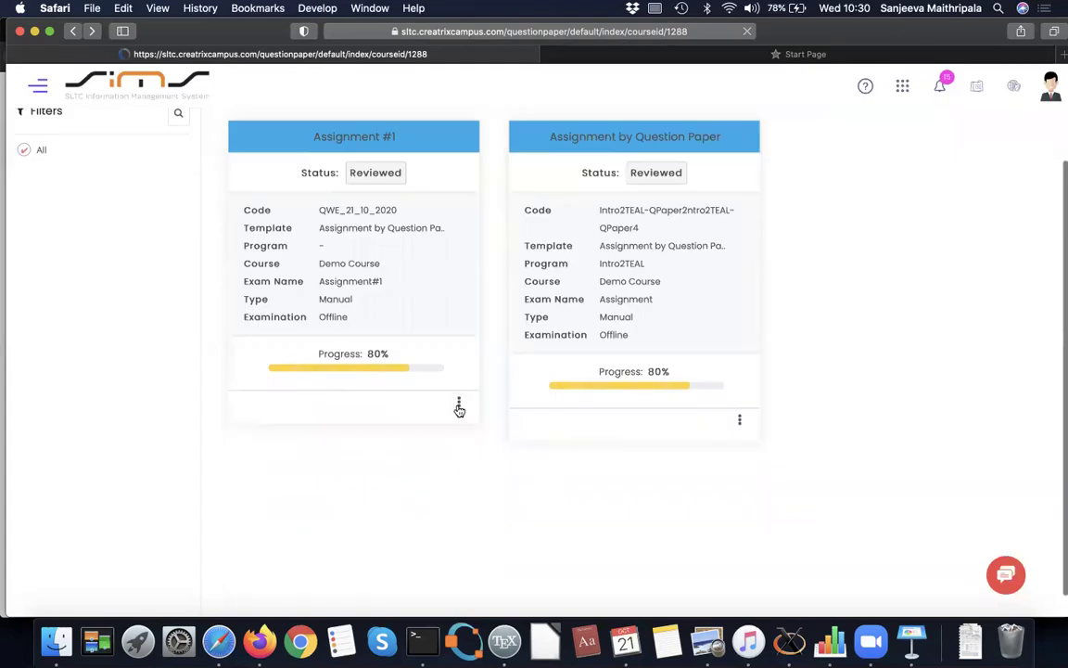
# Open the formatted question paper of Assignment #1 and examine its layout, questions and outcome charts
pyautogui.click(459, 406)
pyautogui.click(419, 478)
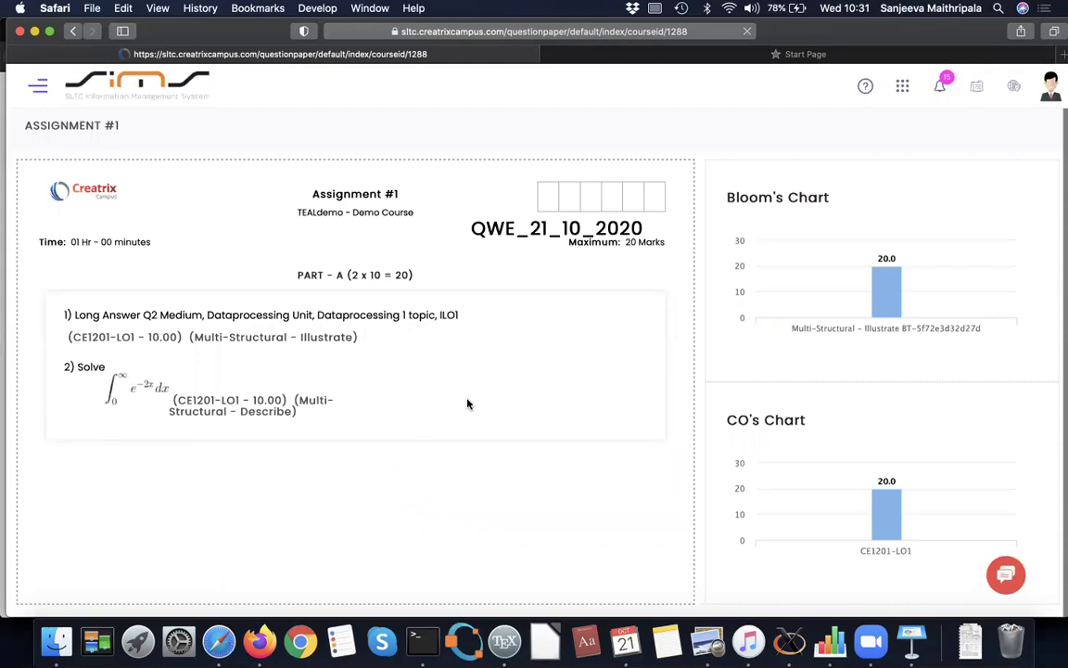
pyautogui.scroll(-1, 420, 357)
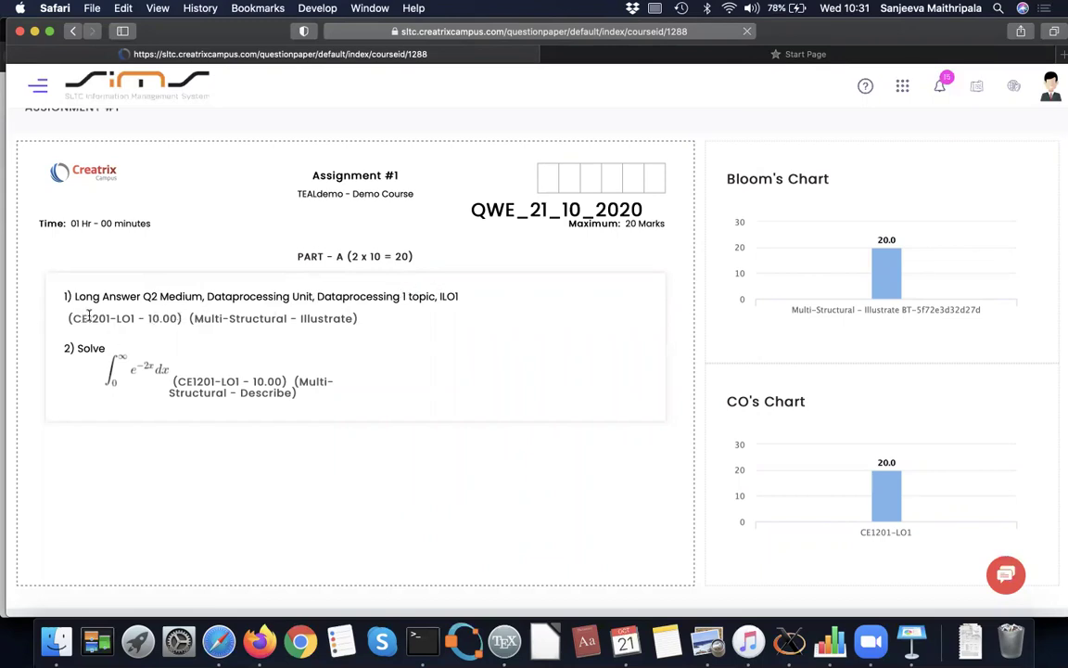
pyautogui.scroll(-1, 360, 391)
pyautogui.scroll(2, 353, 399)
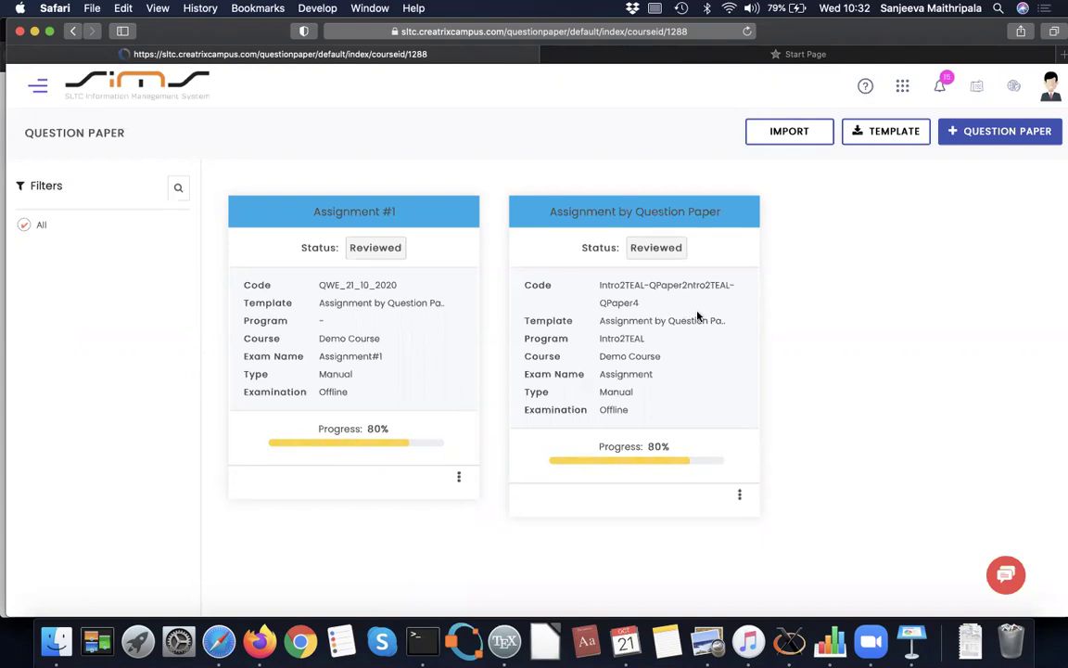
# Go to Assessments and open the program listed under October -2020 / Semester 2
pyautogui.click(900, 87)
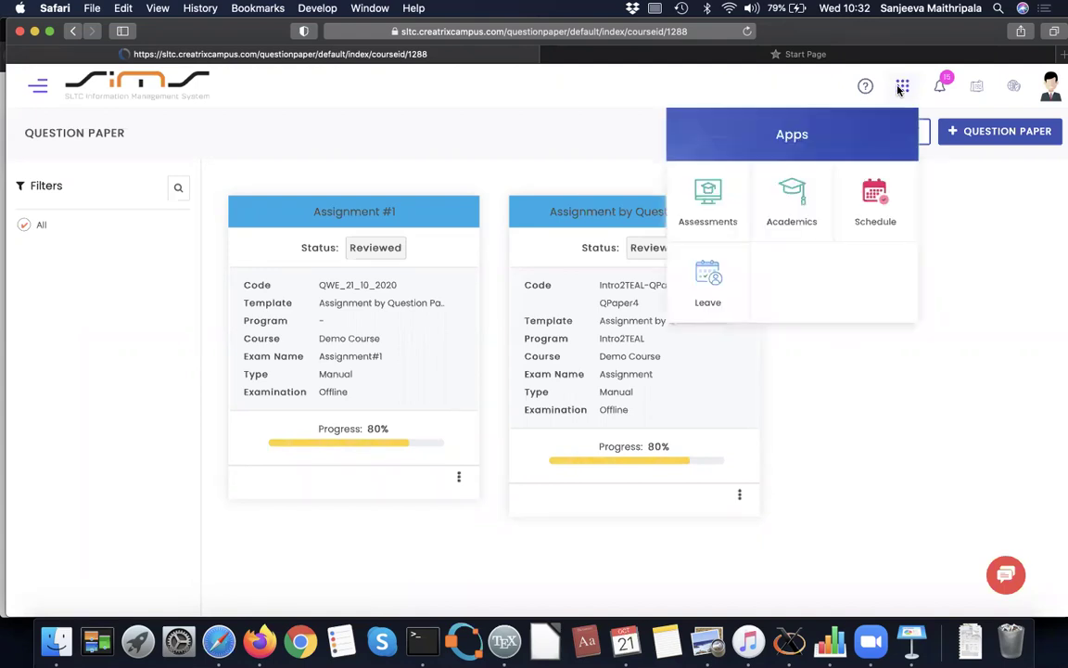
pyautogui.click(711, 204)
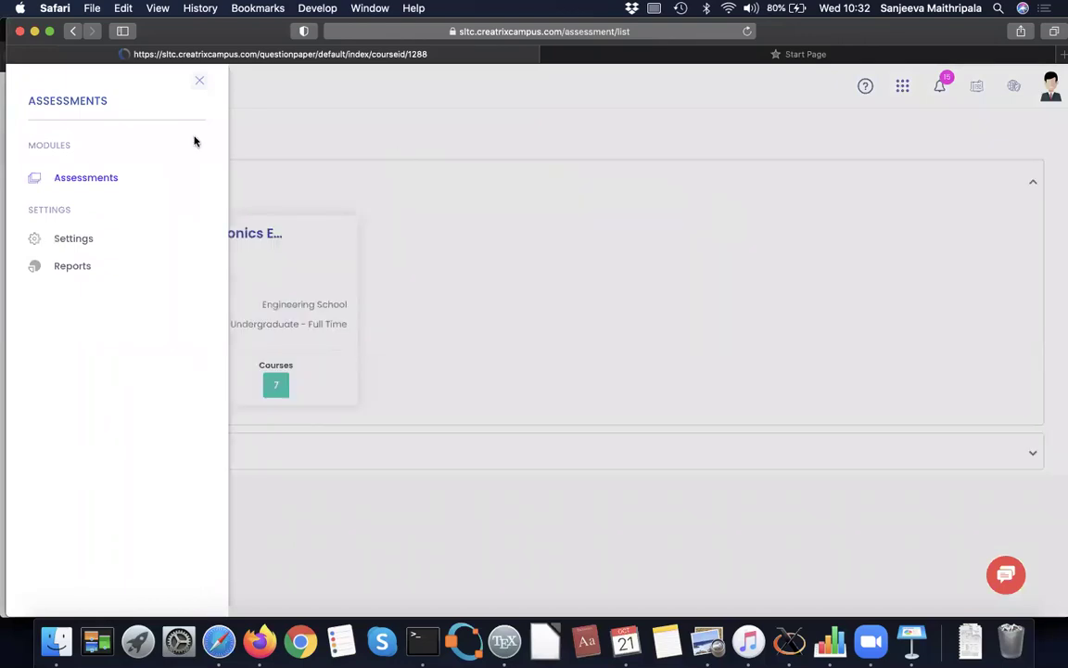
pyautogui.click(533, 201)
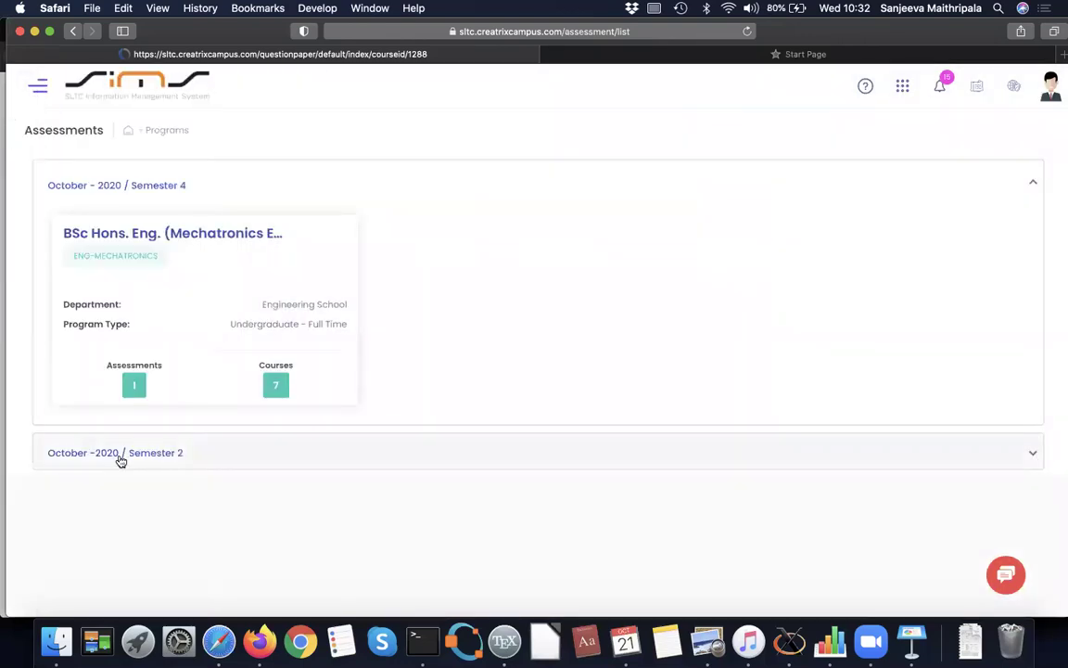
pyautogui.click(121, 456)
pyautogui.click(275, 433)
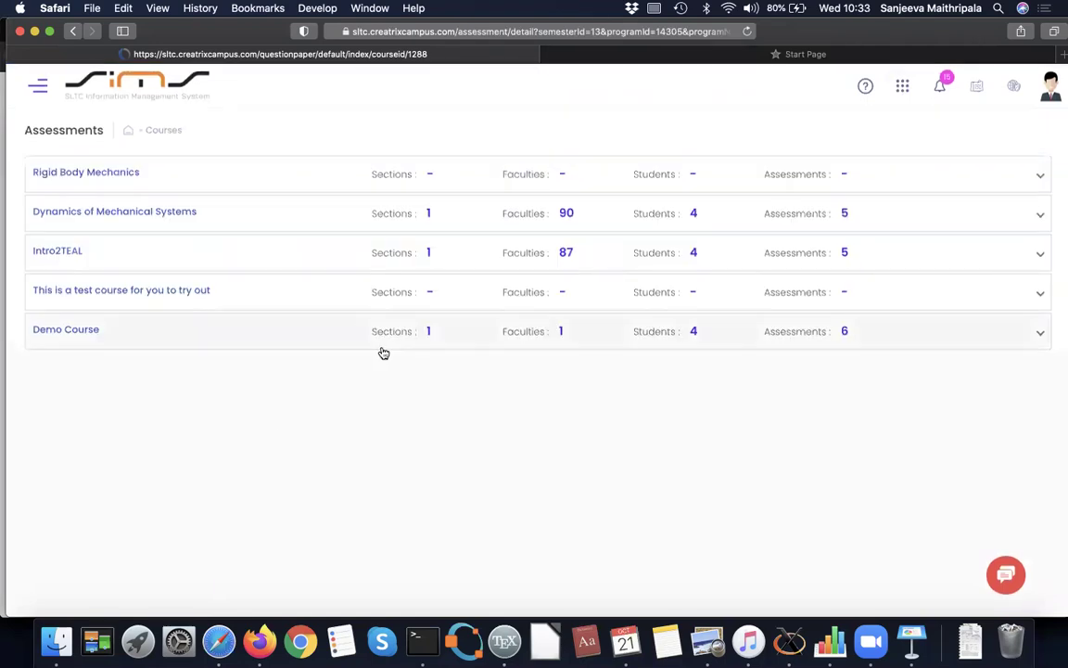
# Expand section A of the Demo Course to show its summative and formative assessments
pyautogui.click(847, 336)
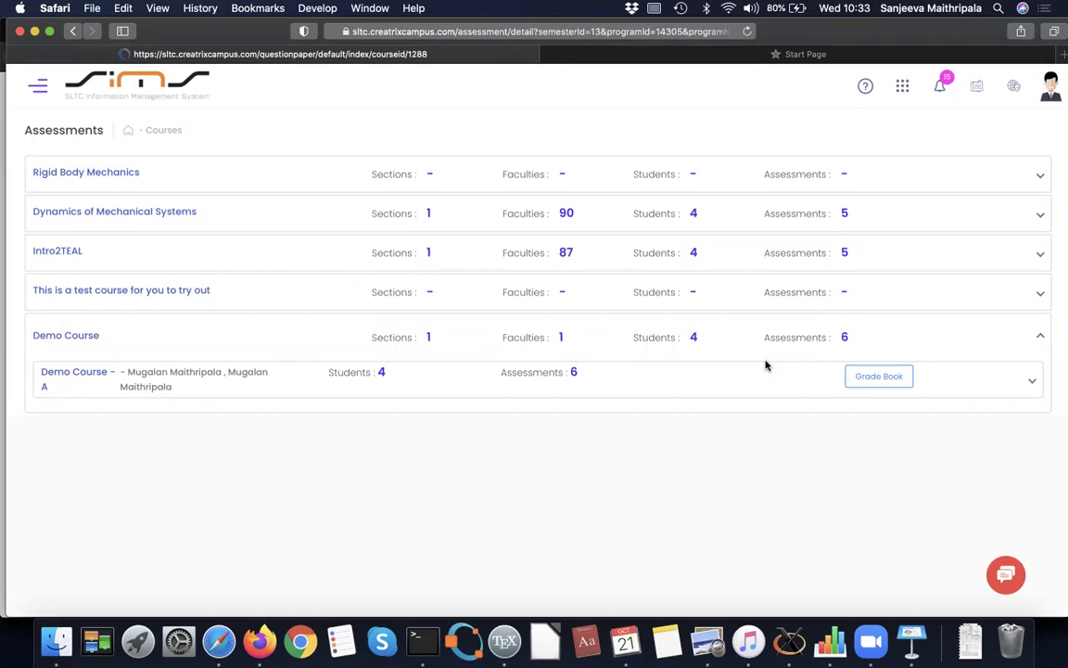
pyautogui.click(746, 381)
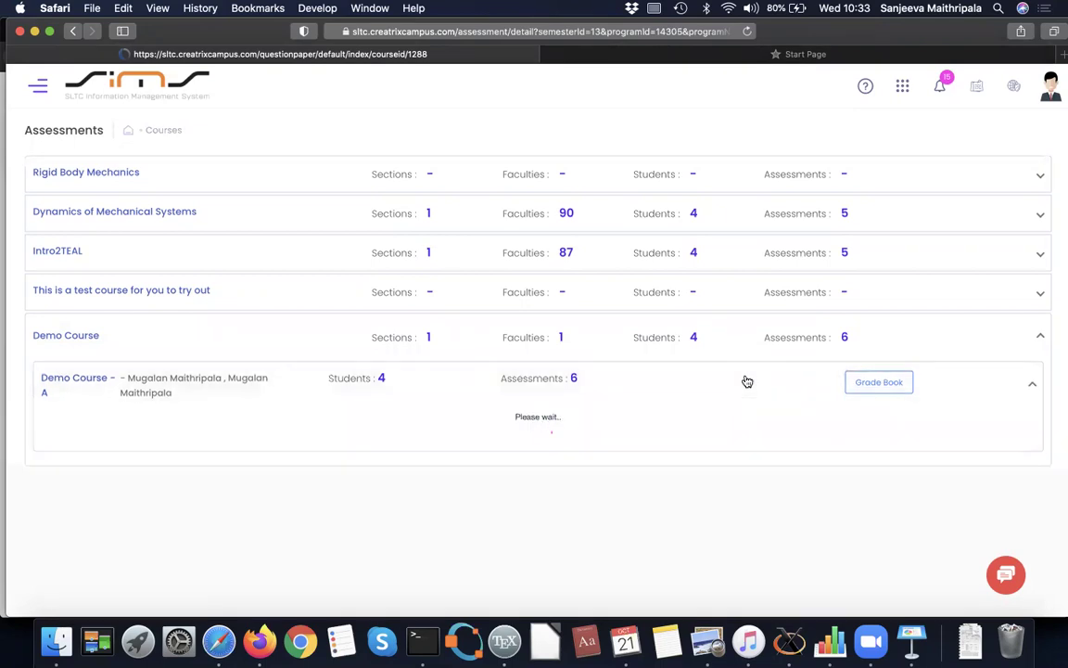
pyautogui.scroll(-4, 748, 381)
pyautogui.scroll(-3, 748, 381)
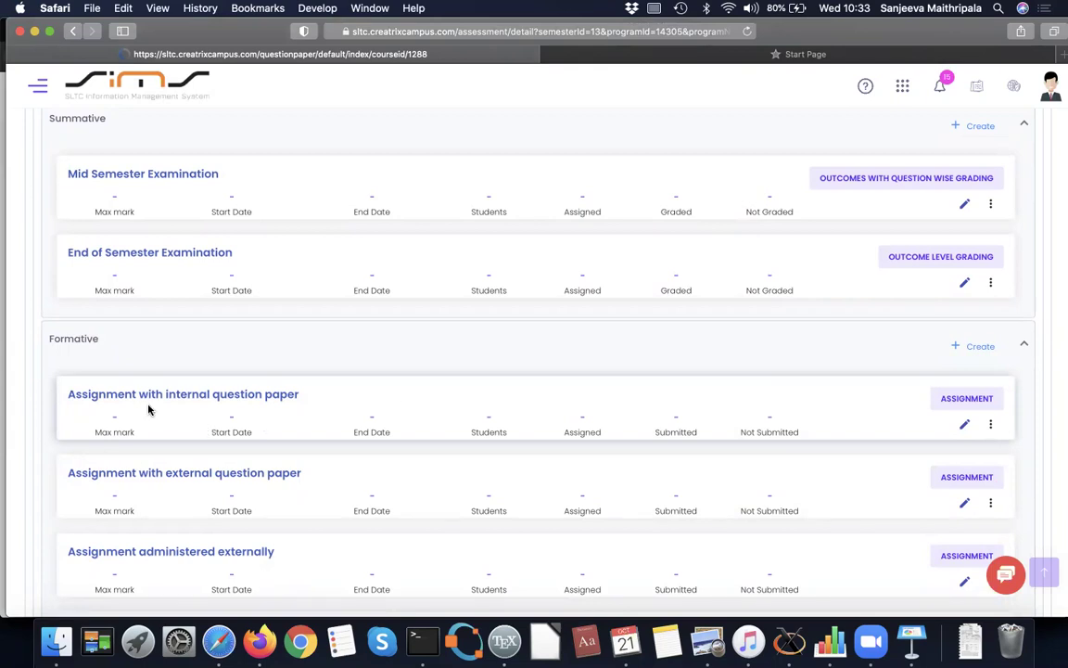
pyautogui.scroll(-2, 513, 416)
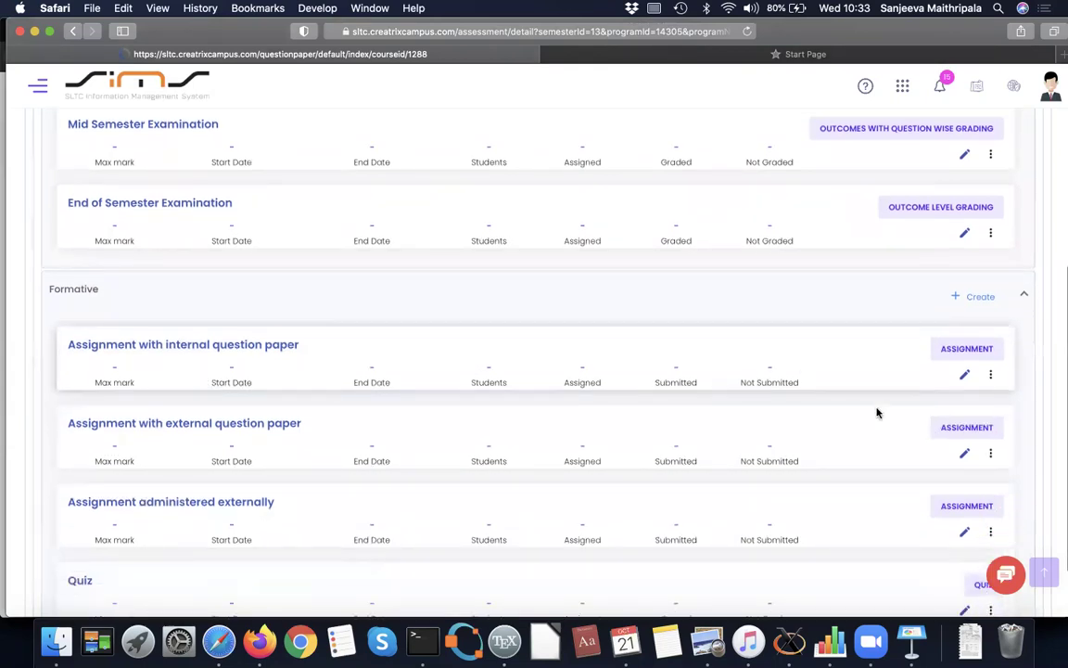
# Open the formative "Assignment with internal question paper" assessment for editing and set it to be evaluated by Question paper
pyautogui.click(966, 376)
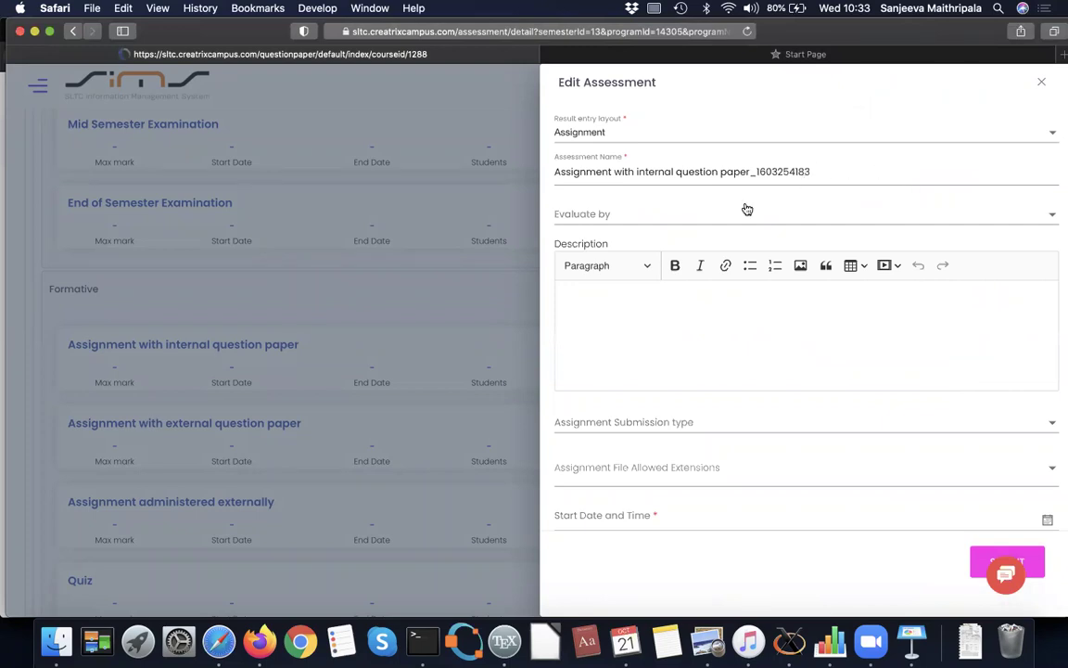
pyautogui.click(680, 213)
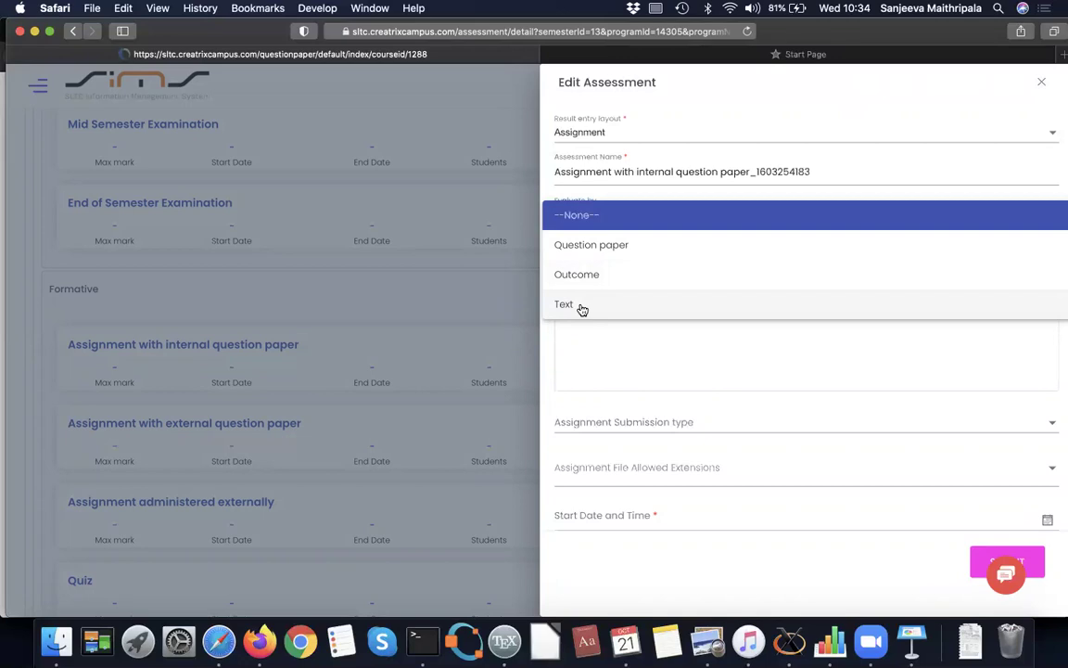
pyautogui.click(611, 246)
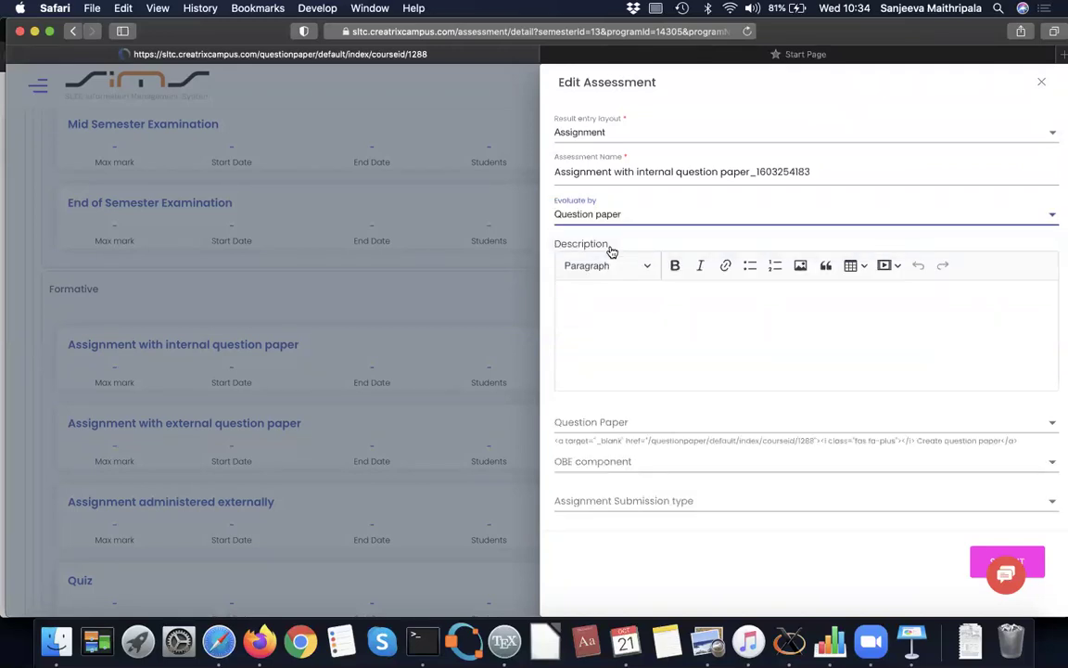
# Enter the description "This is assignment #1 ... add your description" and select Assignment #1 as the question paper
pyautogui.click(599, 301)
pyautogui.write('This is assignment #1 ... add your description')
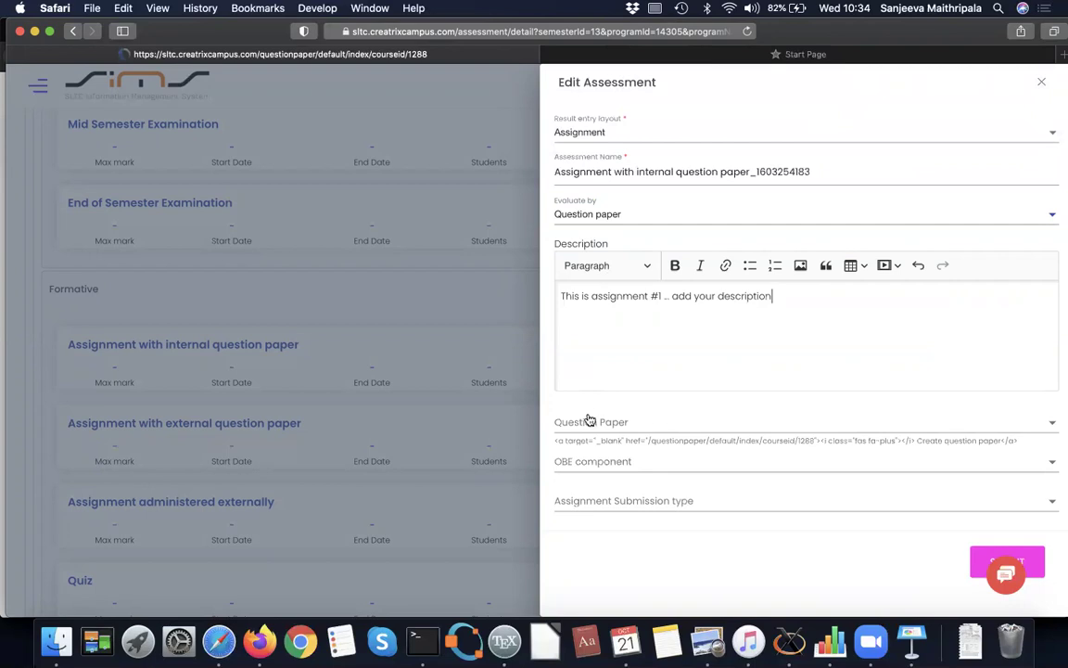
pyautogui.click(589, 423)
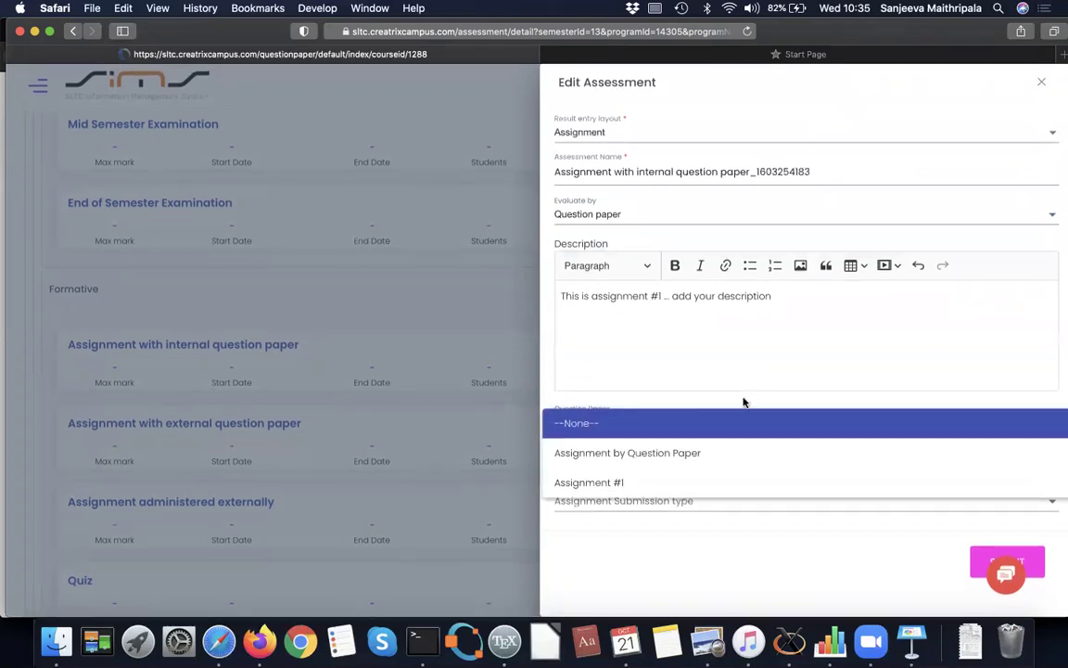
pyautogui.click(590, 484)
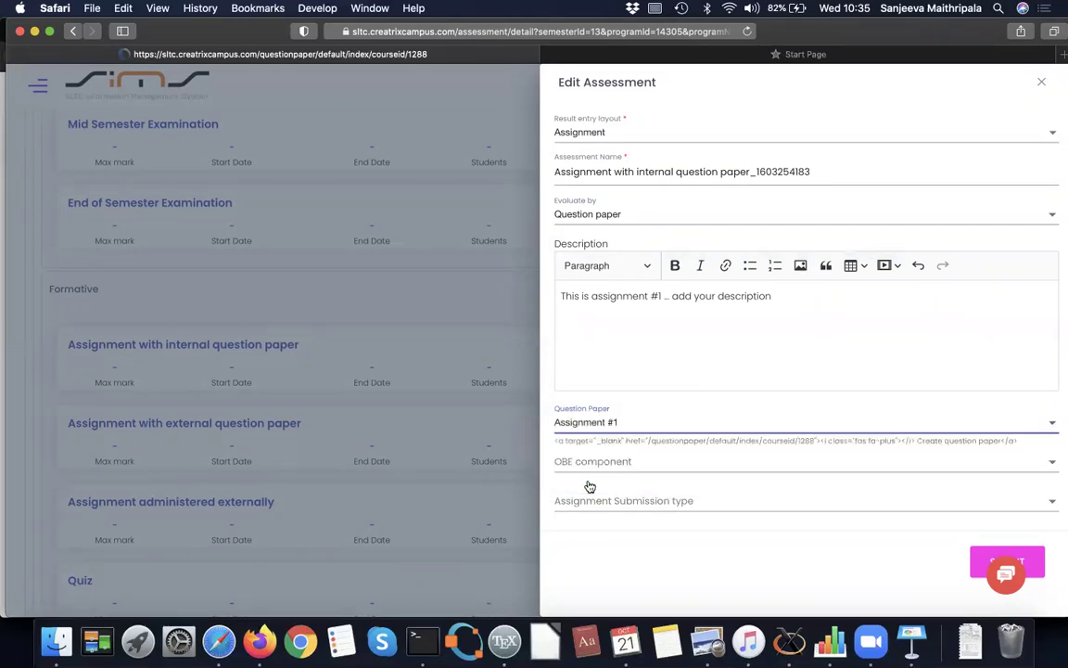
# Set the assignment submission type to File upload and allow PDF file and Word Document extensions
pyautogui.scroll(-4, 633, 483)
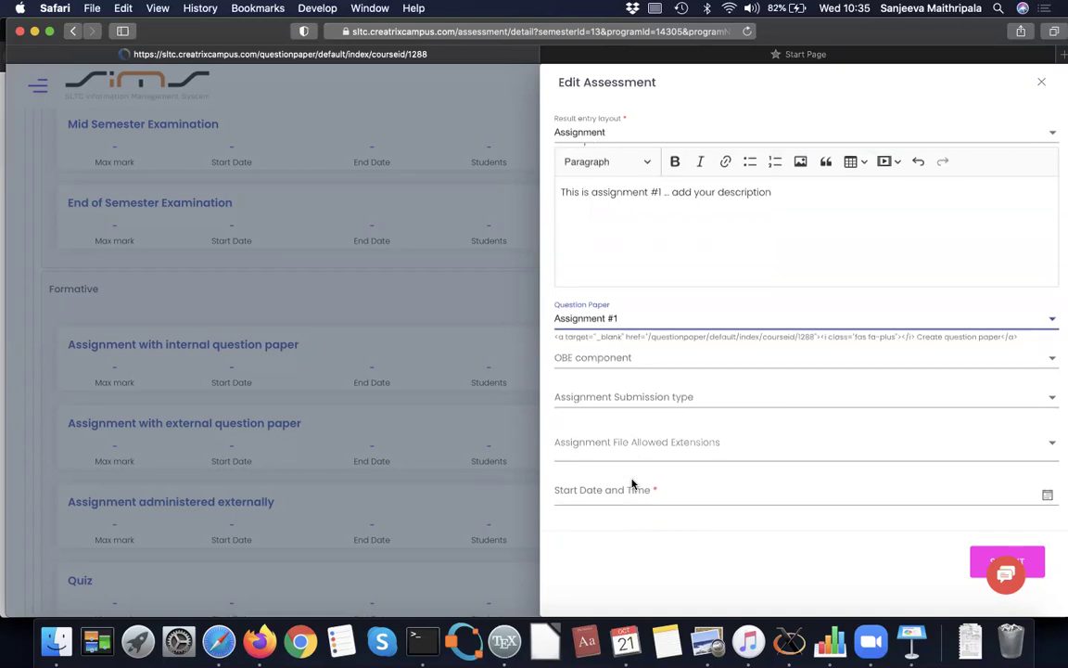
pyautogui.click(672, 357)
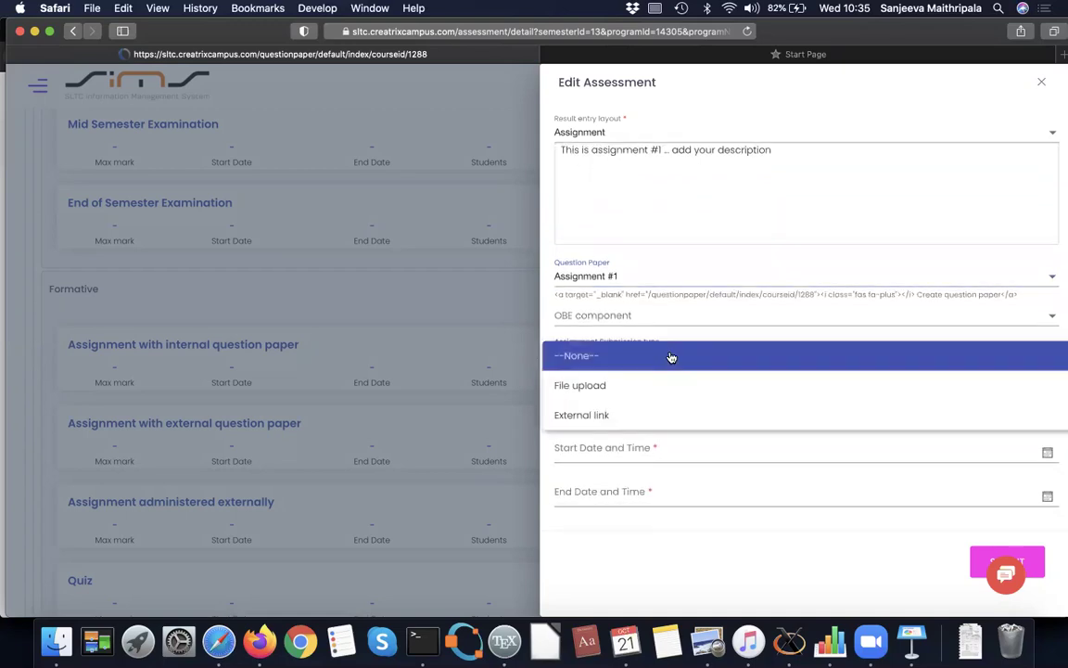
pyautogui.click(625, 397)
pyautogui.click(598, 400)
pyautogui.click(581, 432)
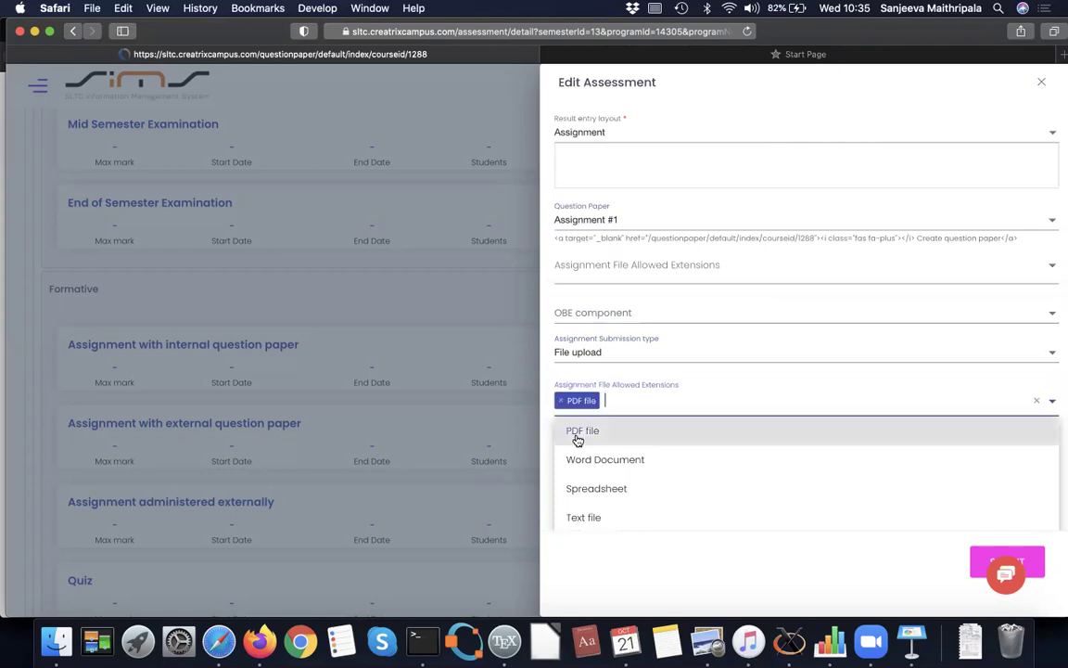
pyautogui.click(586, 459)
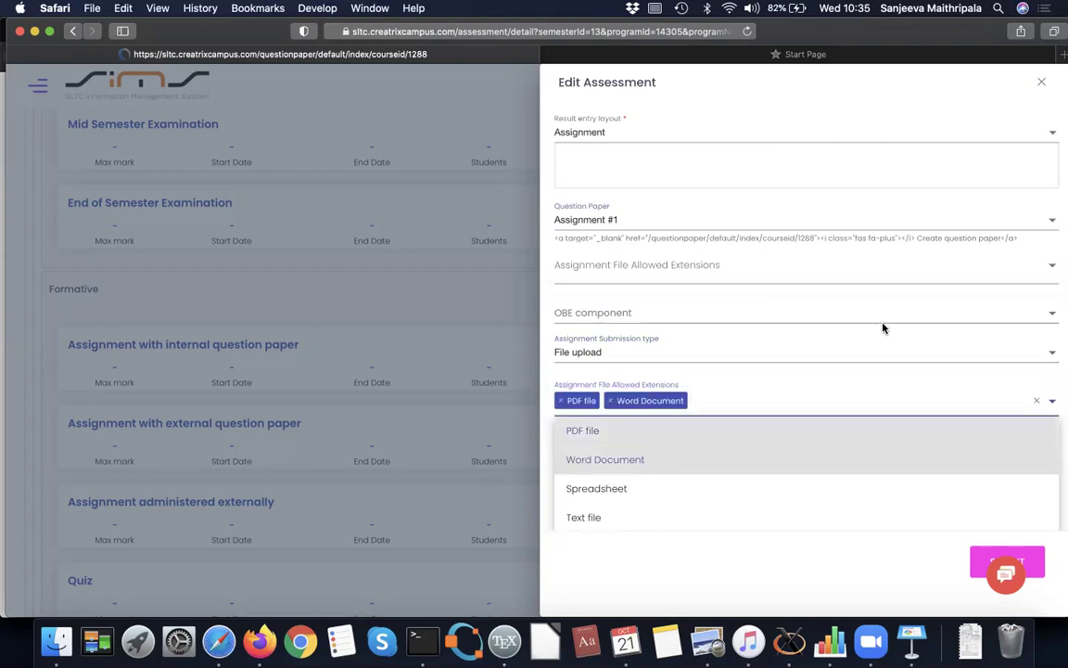
pyautogui.click(885, 327)
# Set the assessment to start on 10/21/2020 at 10:35 AM and end on 10/22/2020 at 10:35 AM
pyautogui.click(631, 351)
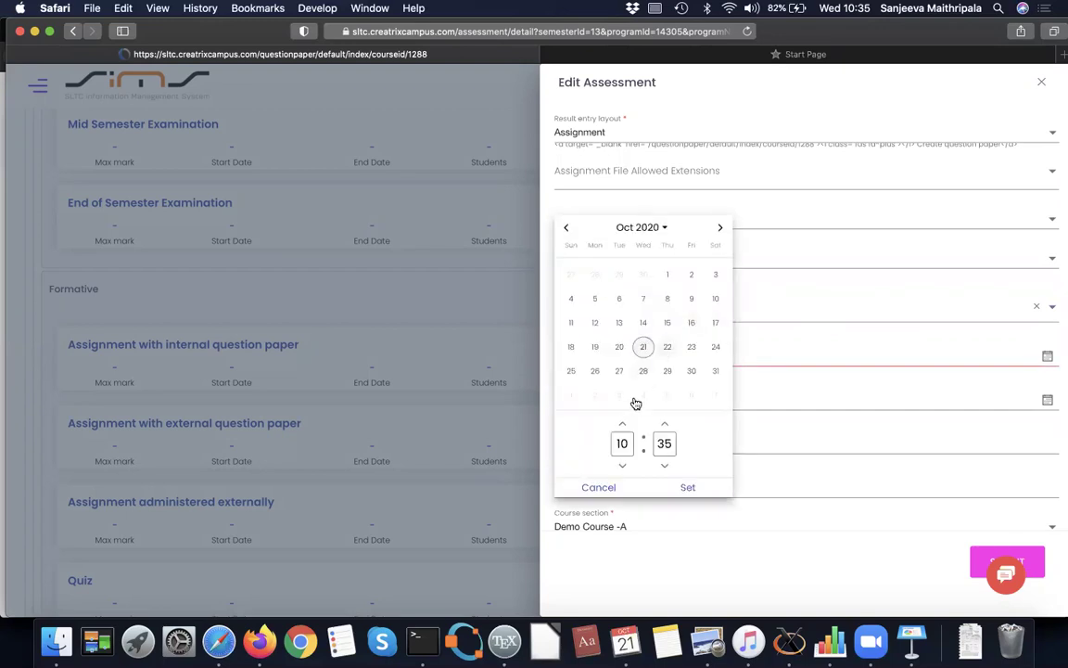
pyautogui.click(688, 489)
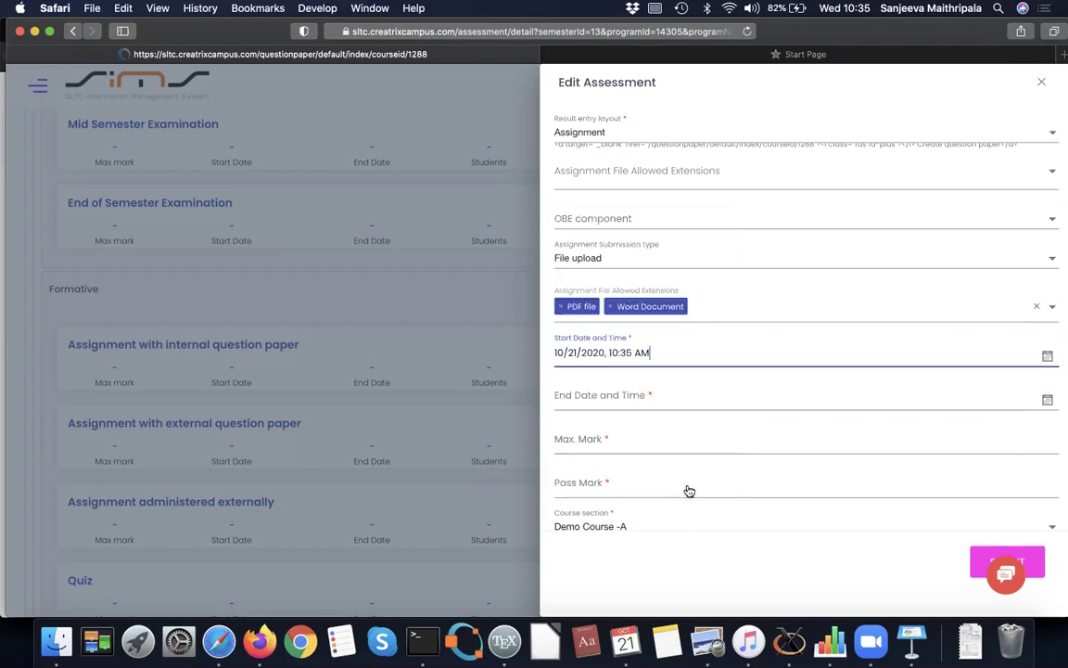
pyautogui.click(622, 399)
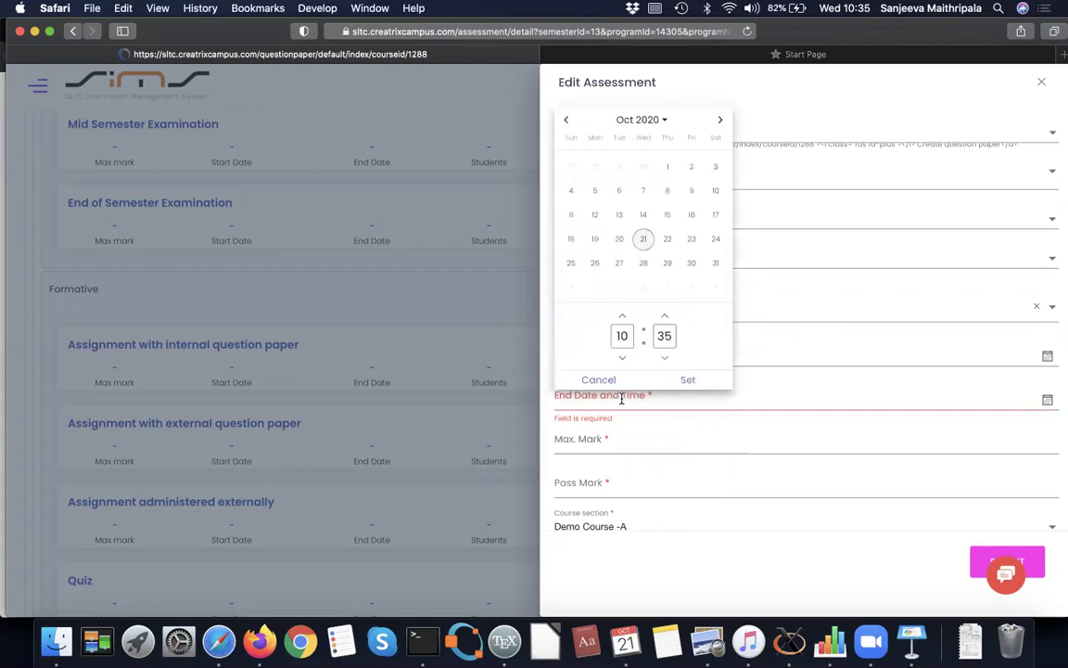
pyautogui.click(668, 240)
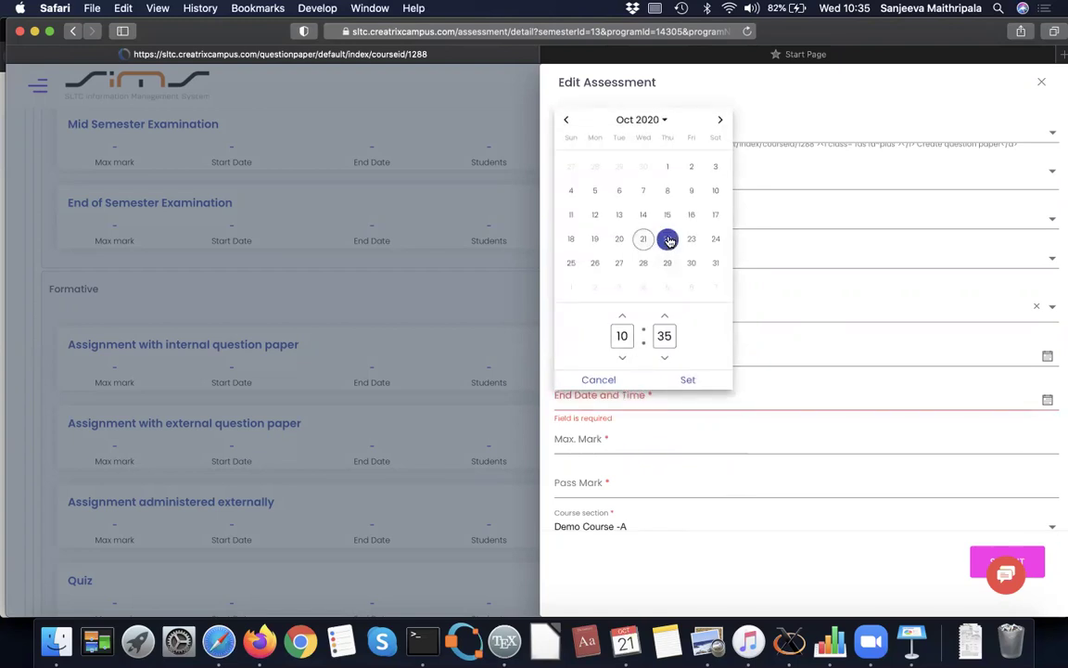
pyautogui.click(687, 381)
# Set the maximum mark to 20 and the pass mark to 5, leaving the assessment unpublished
pyautogui.click(596, 438)
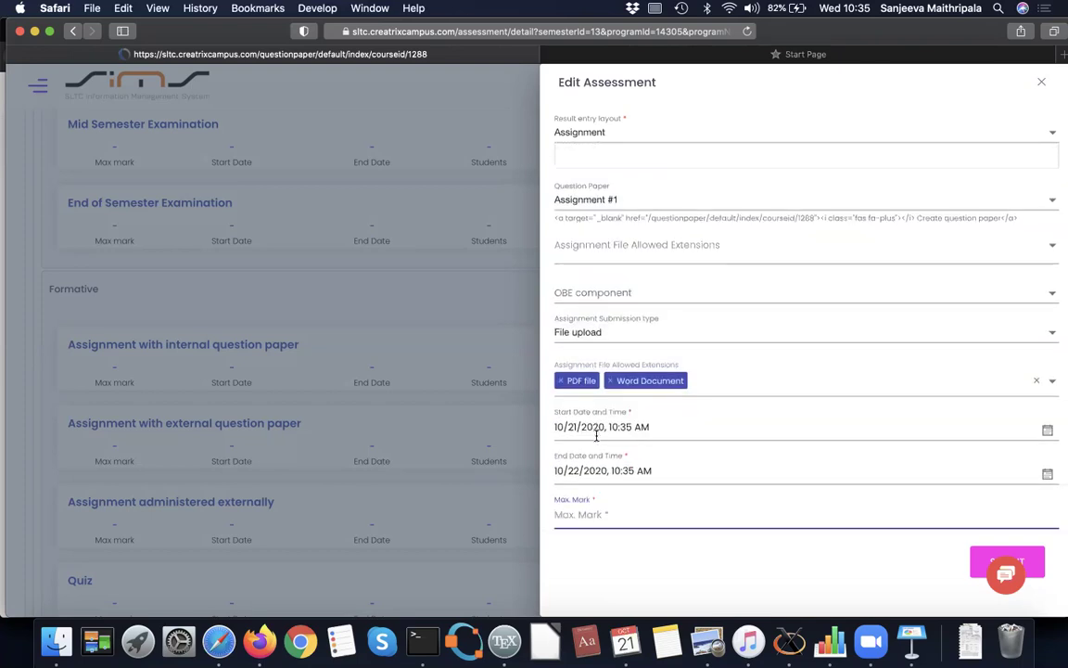
pyautogui.write('20')
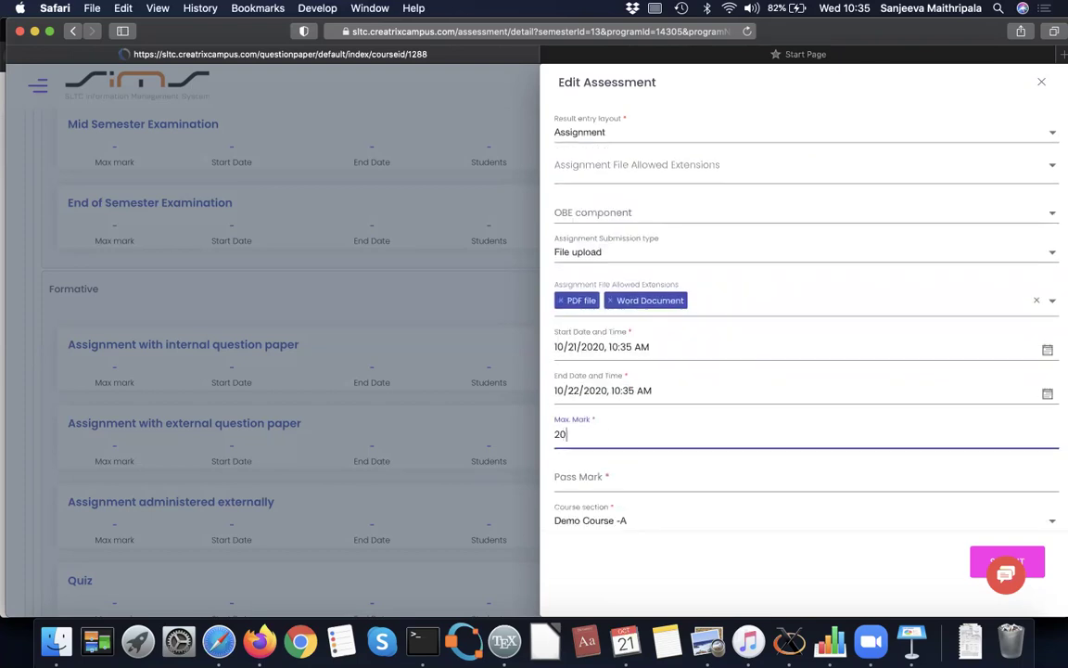
pyautogui.click(586, 395)
pyautogui.write('5')
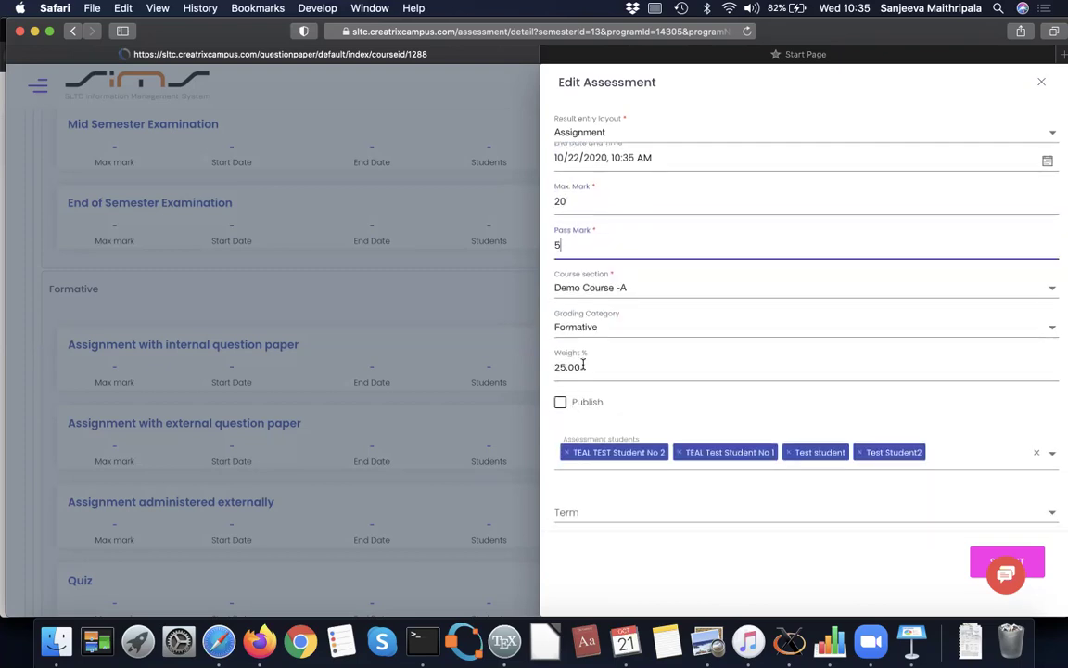
pyautogui.click(560, 402)
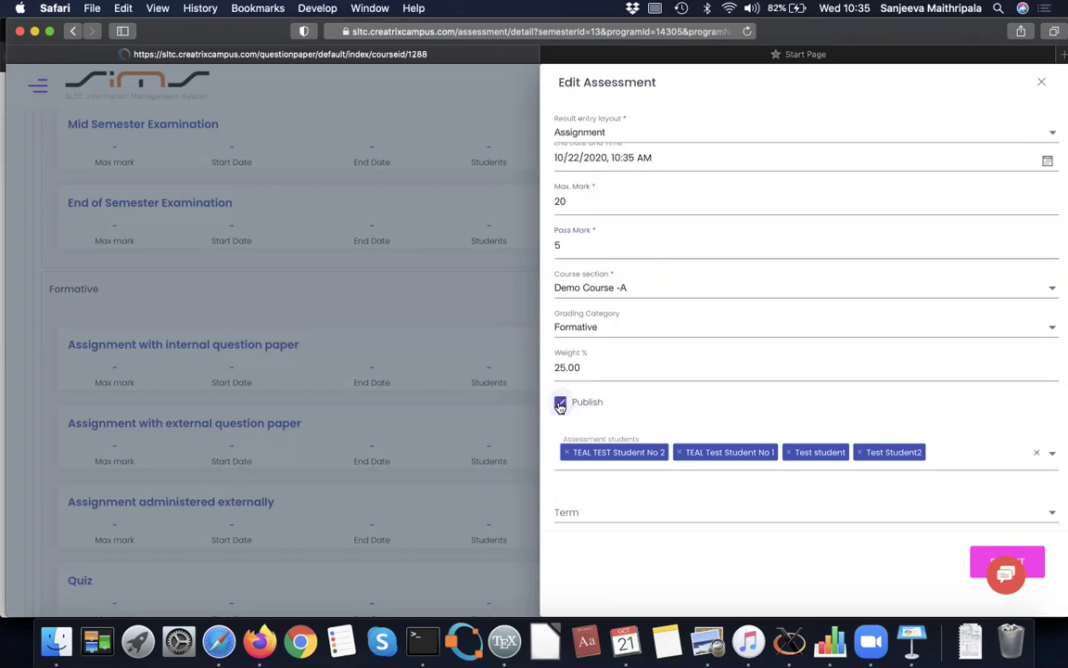
pyautogui.click(560, 404)
# Remove TEAL TEST Student No 2 and TEAL Test Student No 1 from the assessment students
pyautogui.scroll(6, 732, 363)
pyautogui.scroll(5, 732, 363)
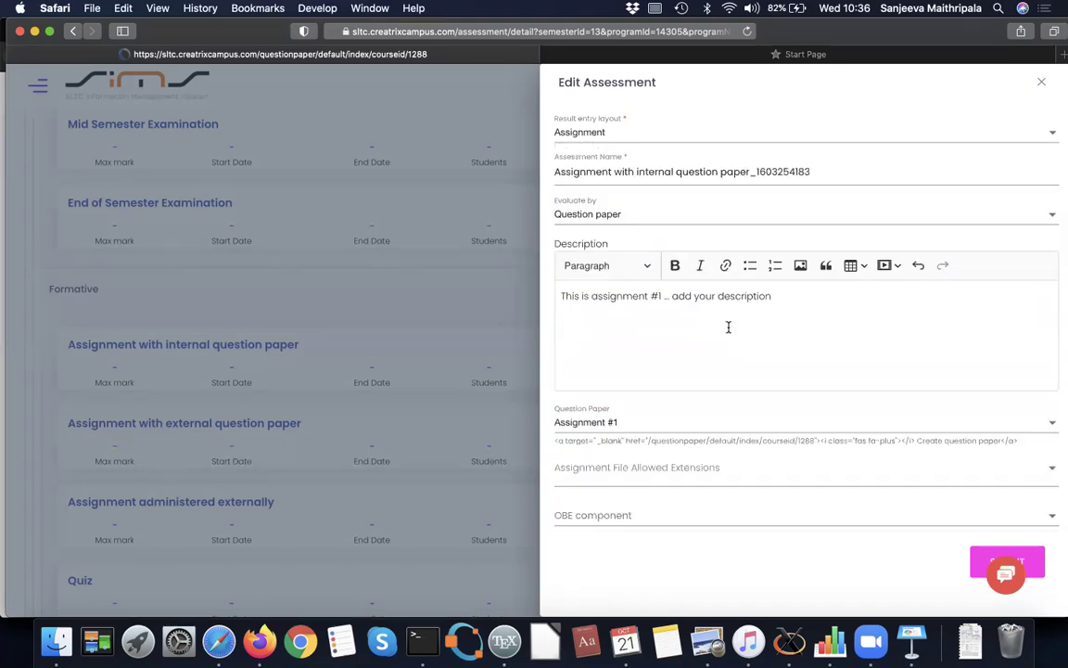
pyautogui.scroll(-10, 727, 289)
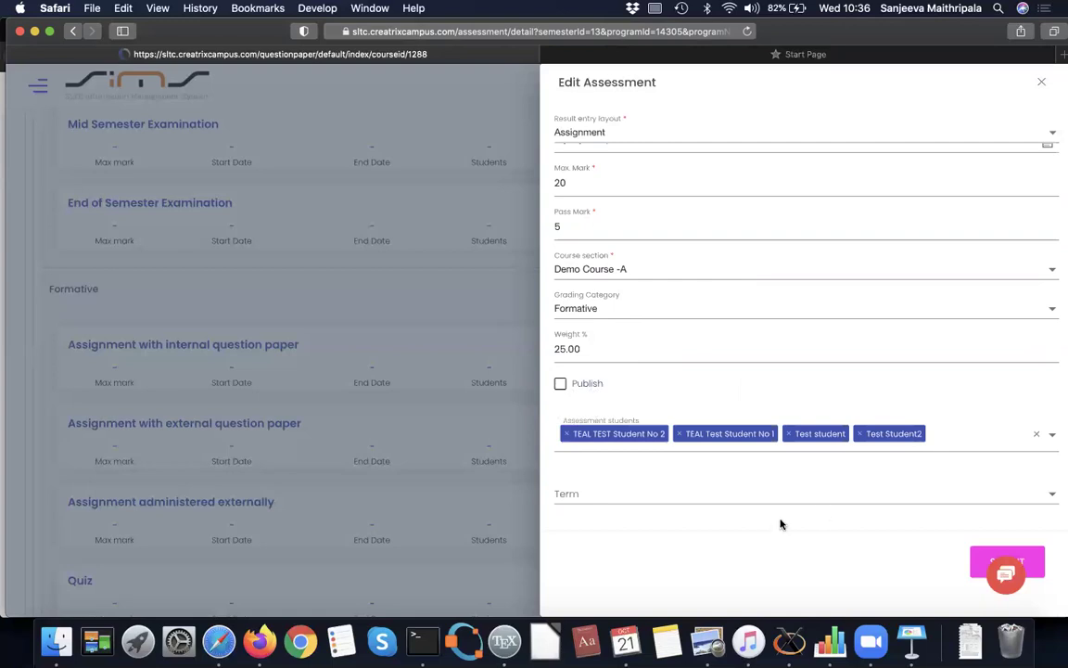
pyautogui.click(567, 435)
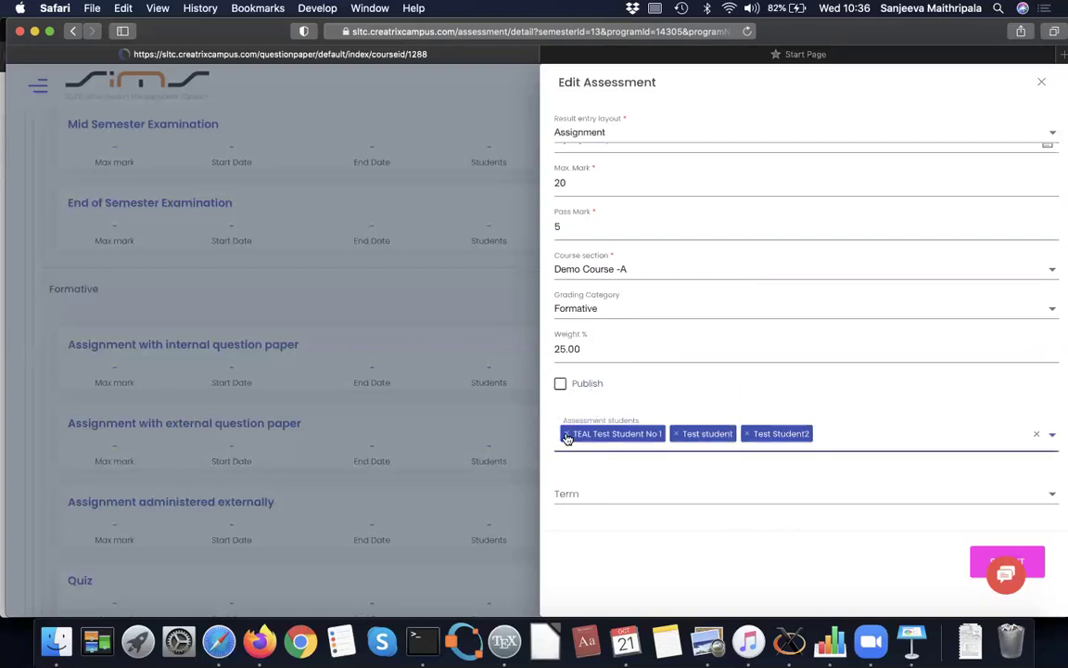
pyautogui.click(567, 435)
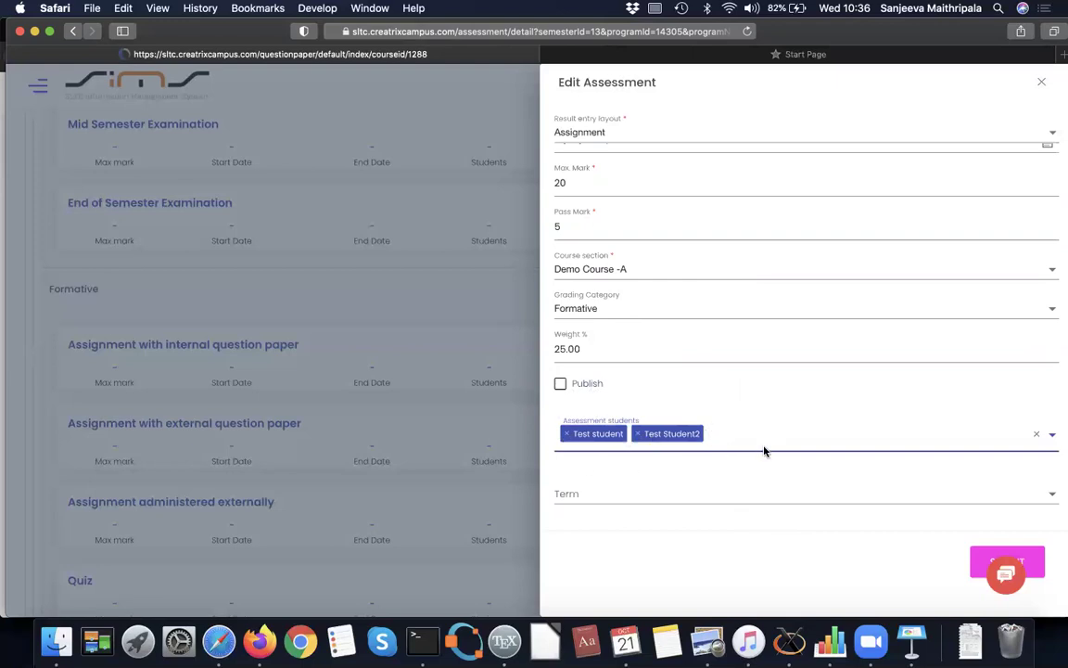
# Submit the edited assessment and check its entry among the formative assessments of the Demo Course
pyautogui.scroll(3, 764, 451)
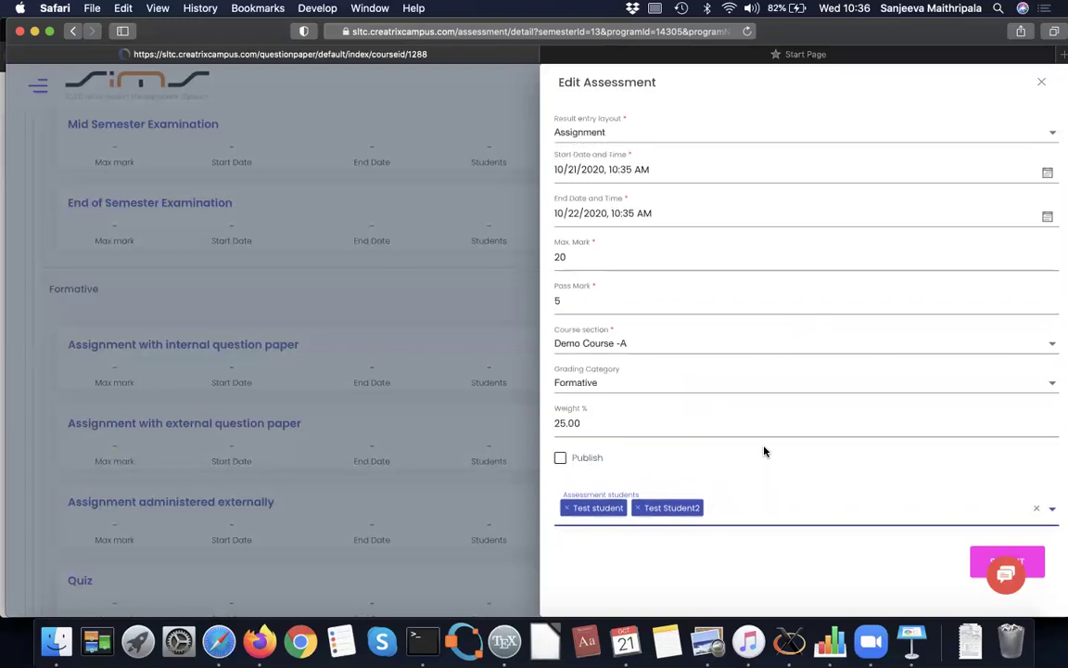
pyautogui.scroll(-3, 764, 451)
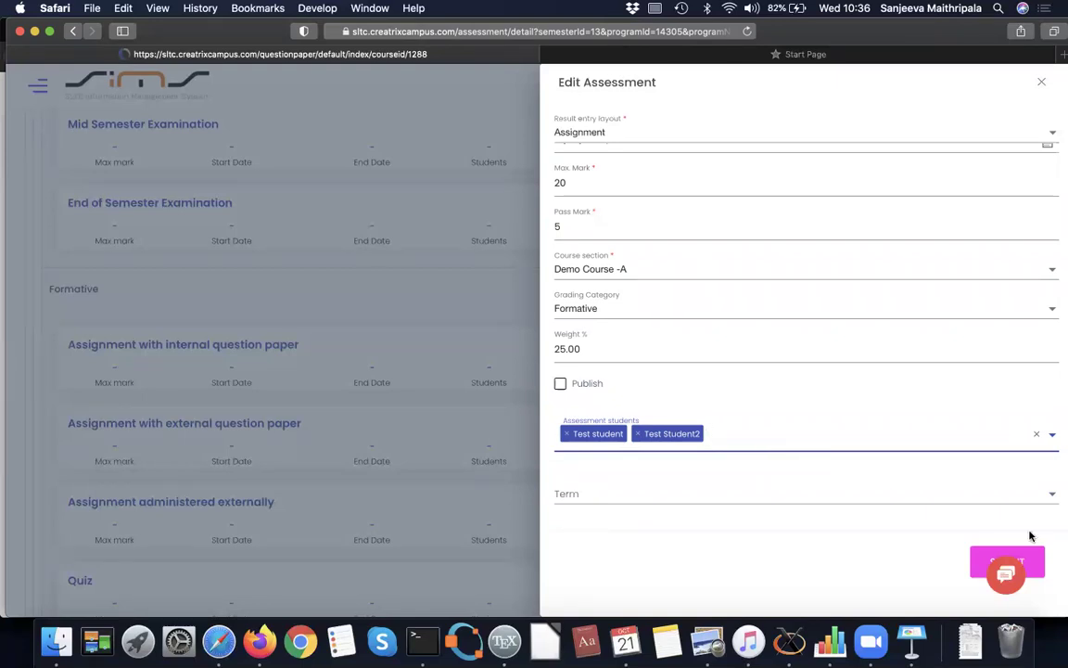
pyautogui.click(1034, 562)
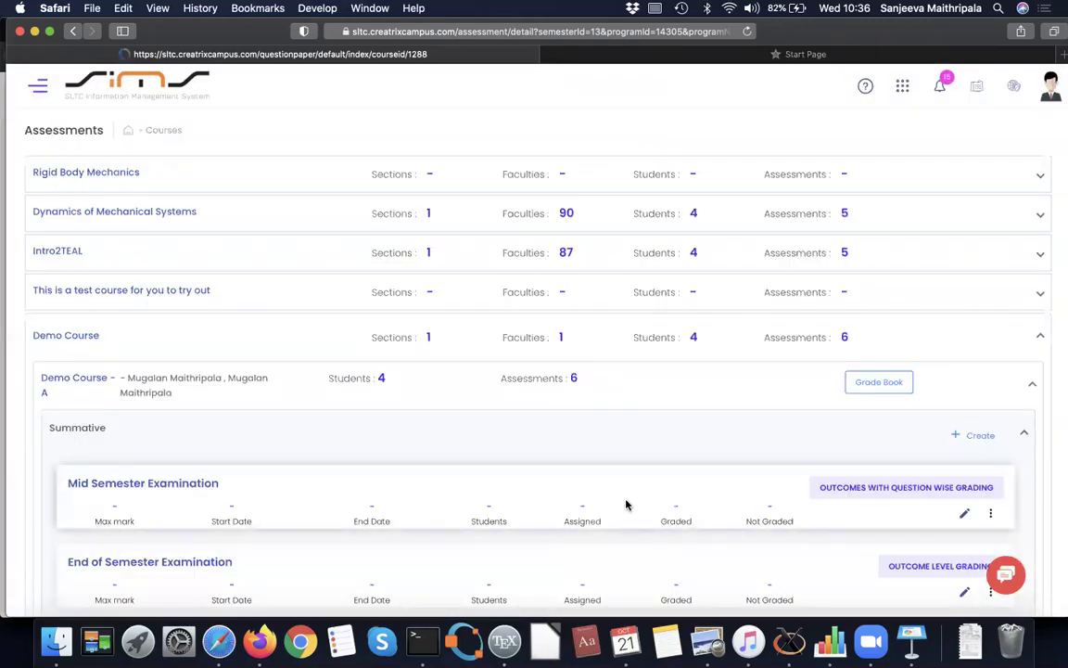
pyautogui.scroll(-5, 627, 503)
pyautogui.scroll(-1, 627, 504)
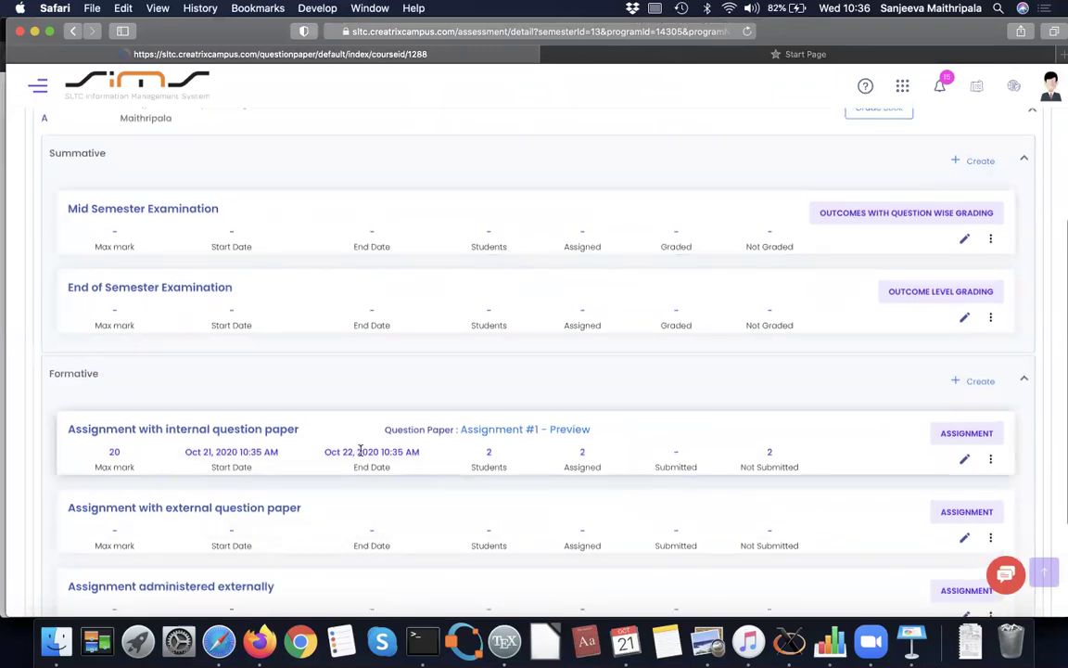
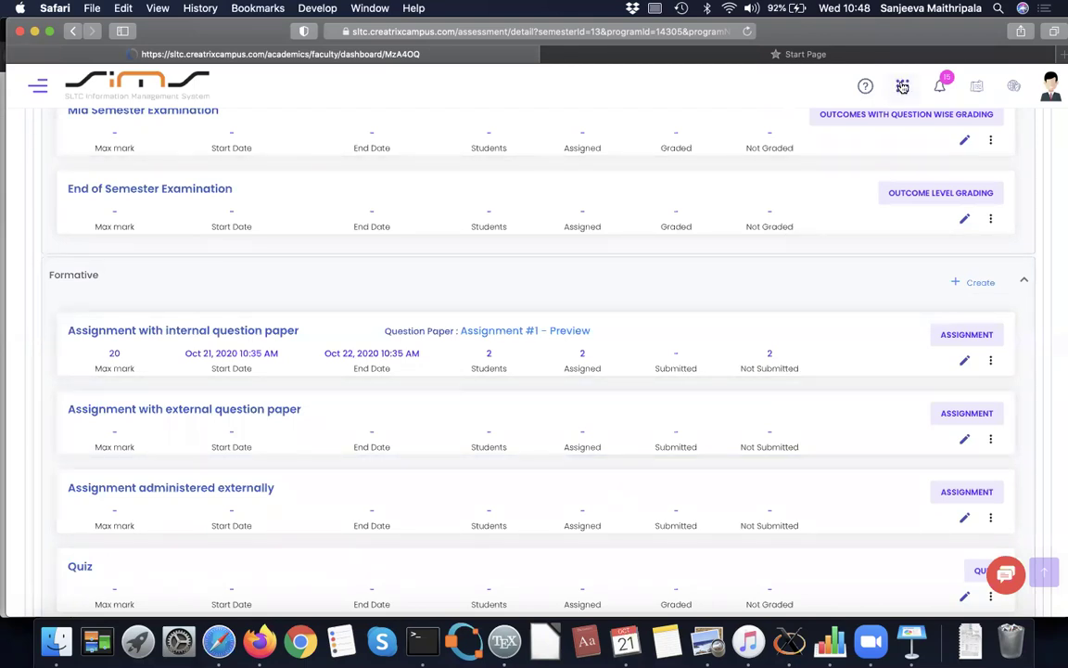
# Go to the faculty profile and open the syllabus of Demo Course -A
pyautogui.click(902, 87)
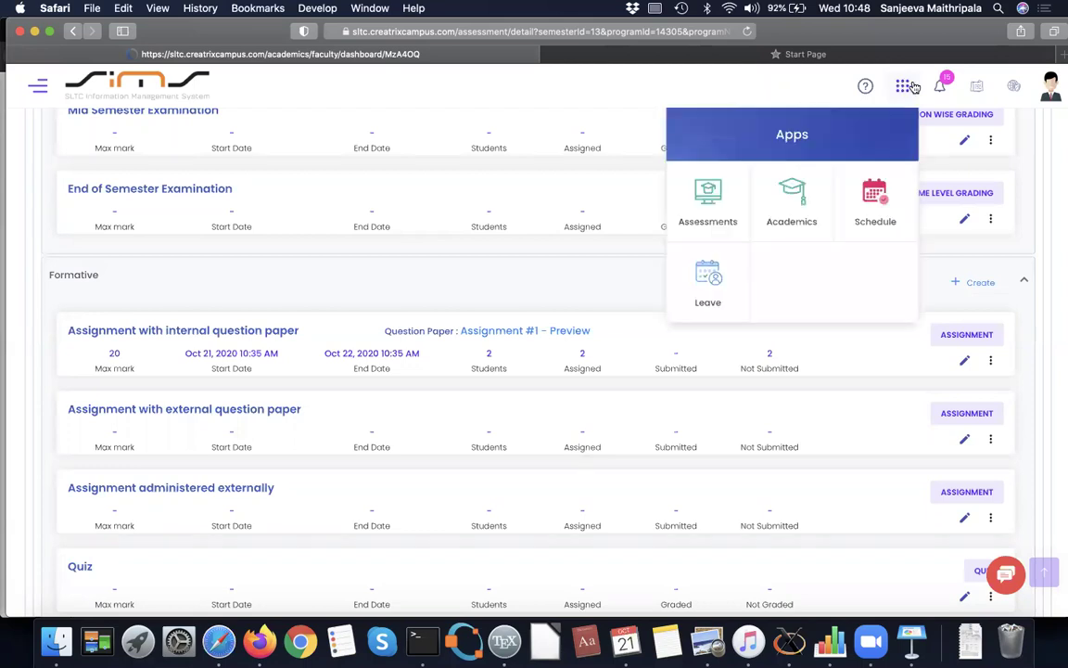
pyautogui.click(1051, 86)
pyautogui.click(896, 184)
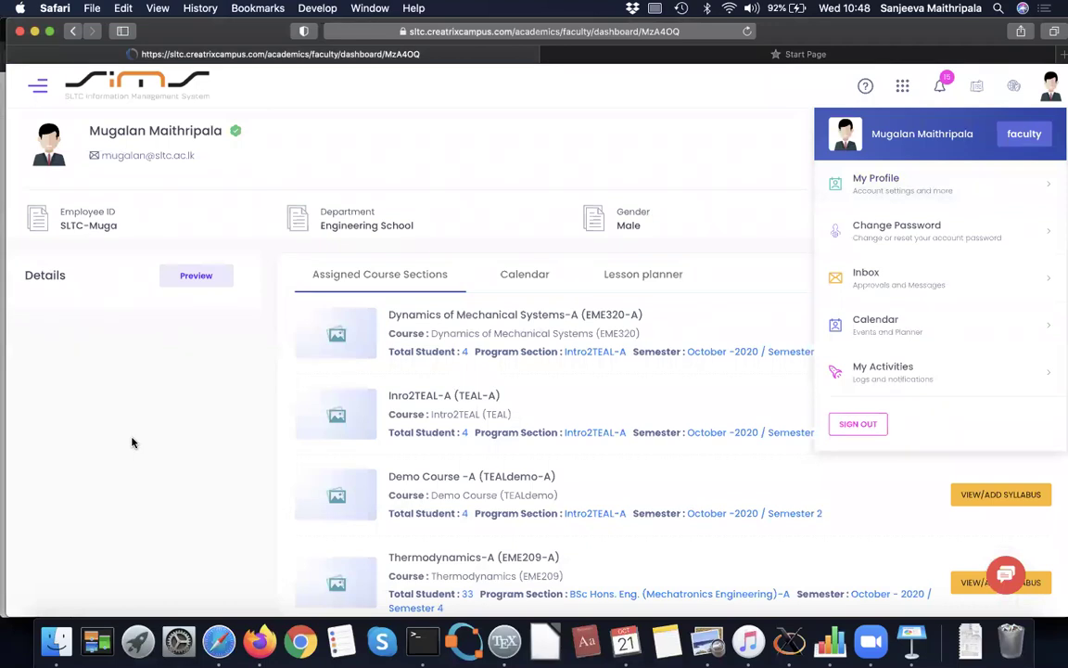
pyautogui.scroll(-3, 551, 358)
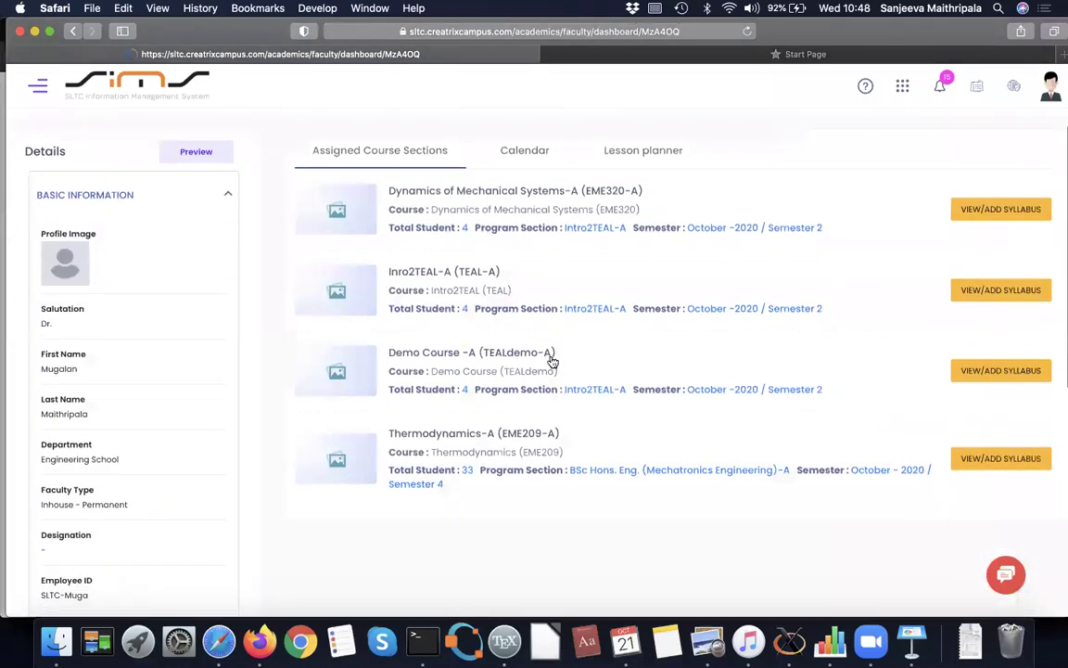
pyautogui.click(992, 372)
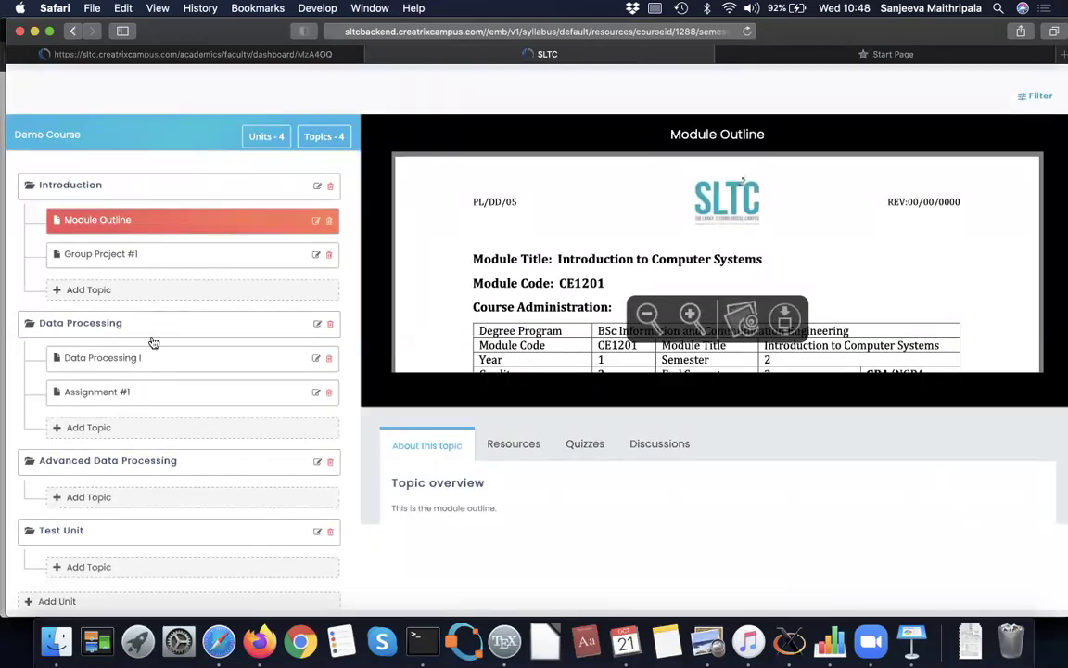
# Open the Assignment #1 topic under Data Processing and view its attached document
pyautogui.click(129, 395)
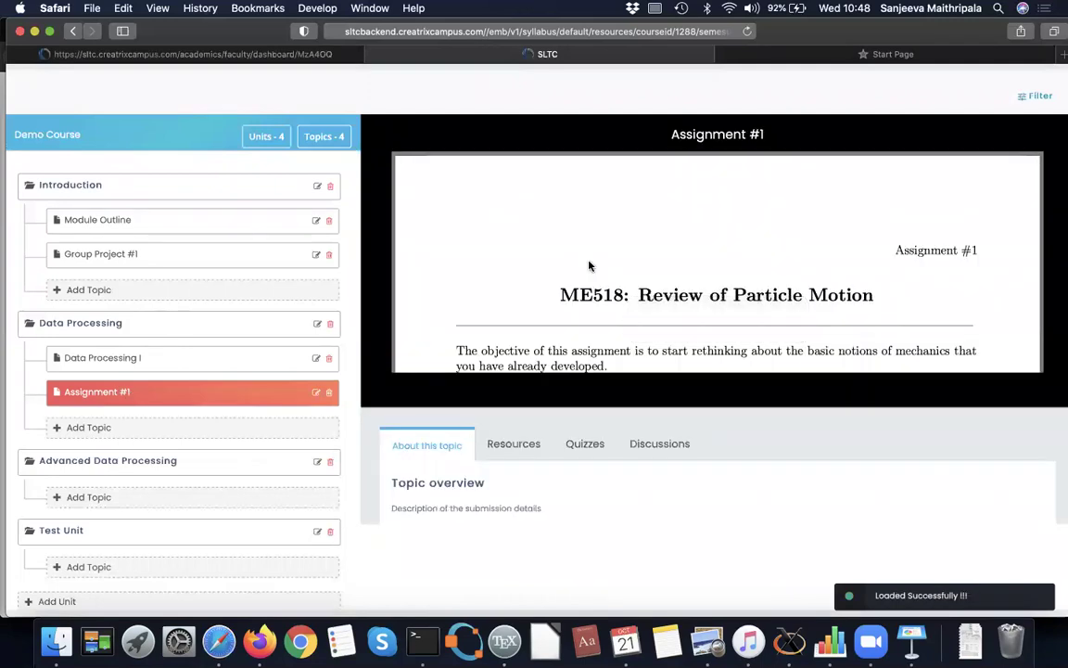
pyautogui.scroll(-1, 588, 266)
pyautogui.scroll(-1, 587, 266)
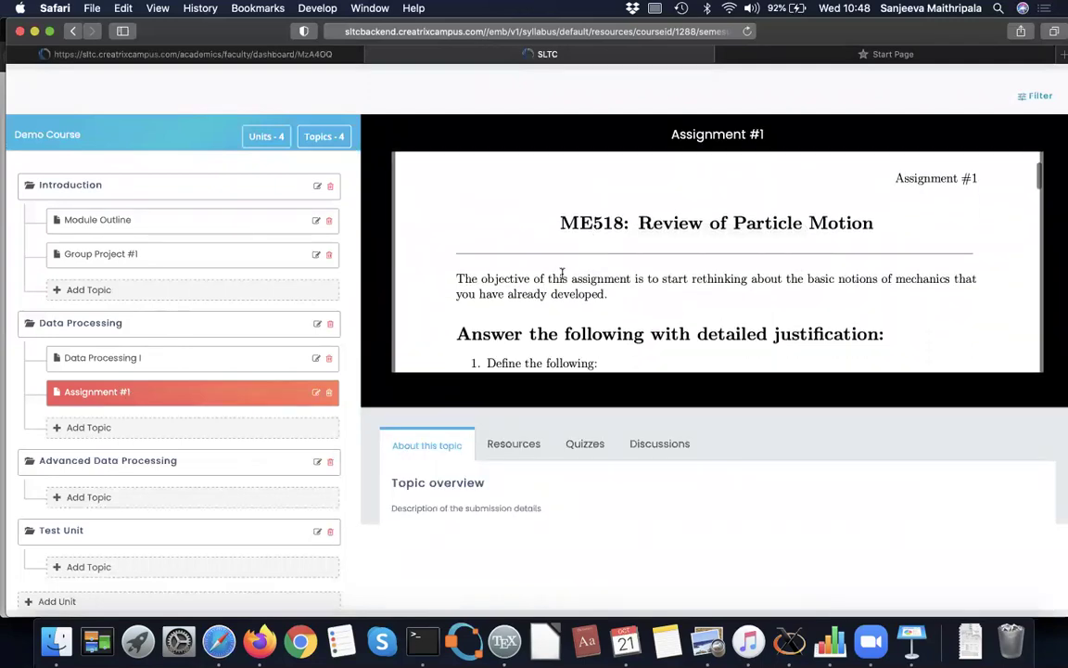
# Replace the Assignment #1 topic overview with "This is assignment number 1 which is due on such and such date." and update the topic
pyautogui.click(315, 393)
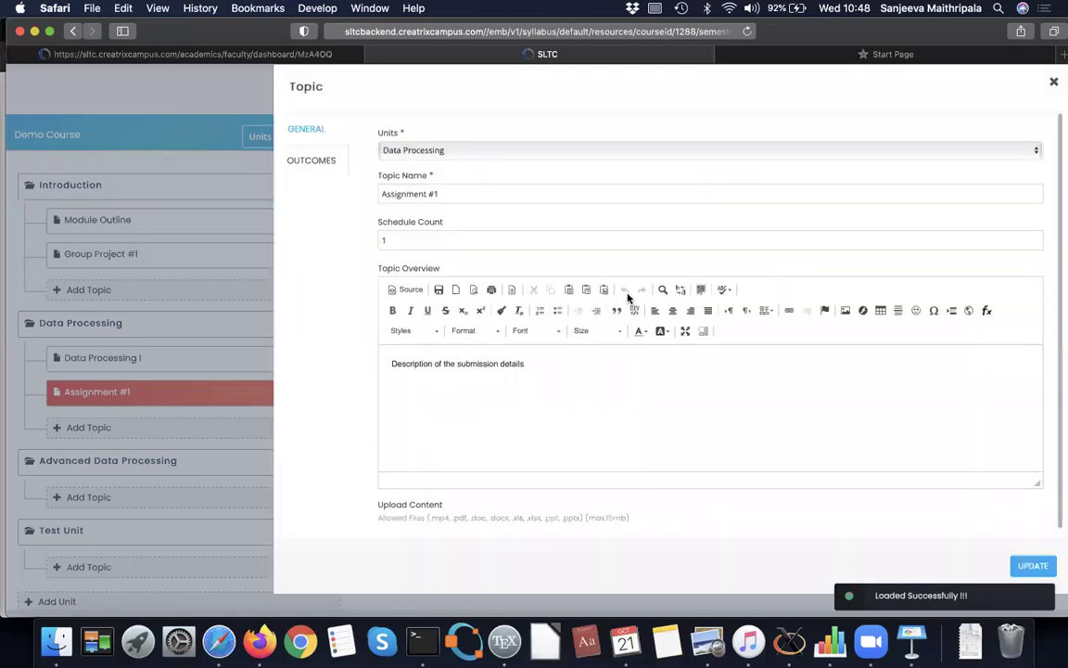
pyautogui.click(522, 363)
pyautogui.moveTo(522, 363); pyautogui.dragTo(366, 362)
pyautogui.press('BackSpace')
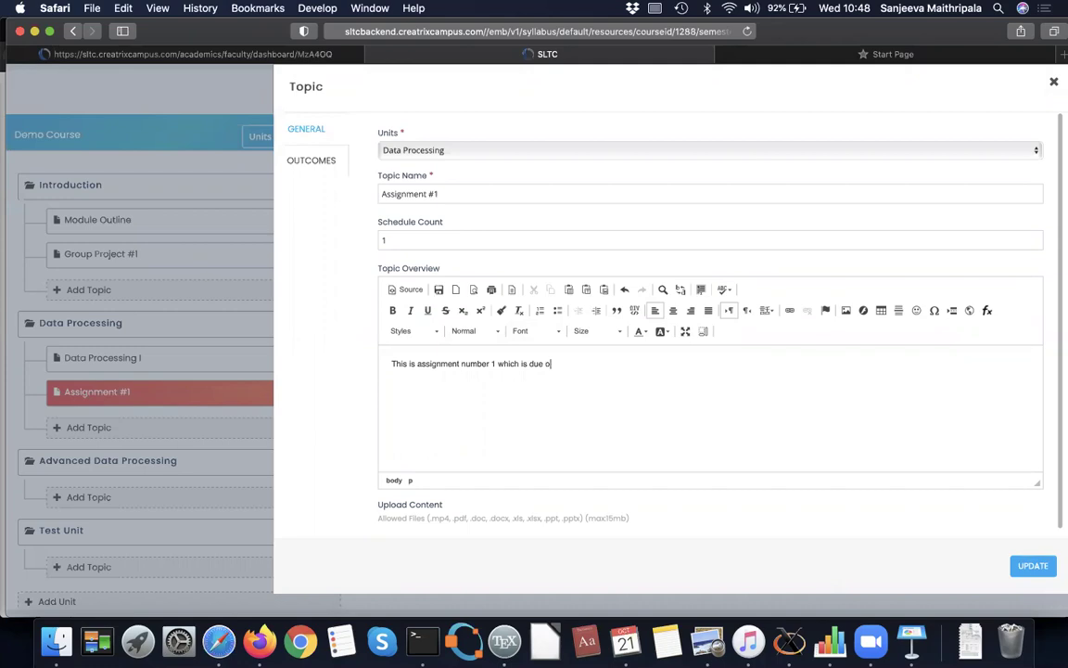
pyautogui.write('such and such date.')
pyautogui.click(1038, 567)
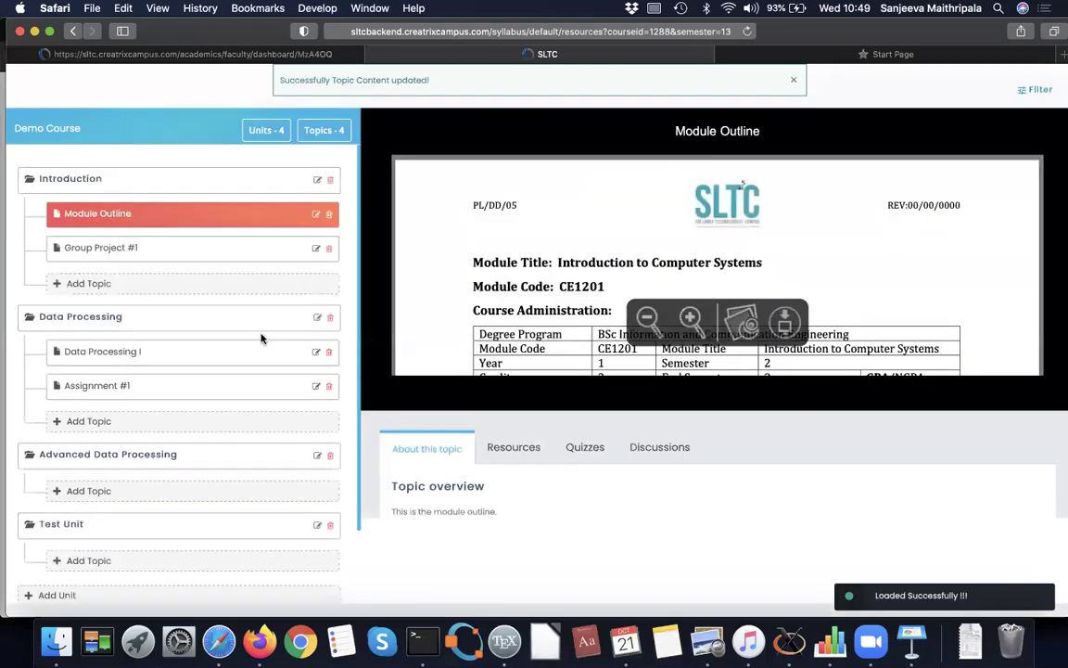
# Reopen the Assignment #1 topic to check its updated overview and read through the attached document
pyautogui.click(144, 387)
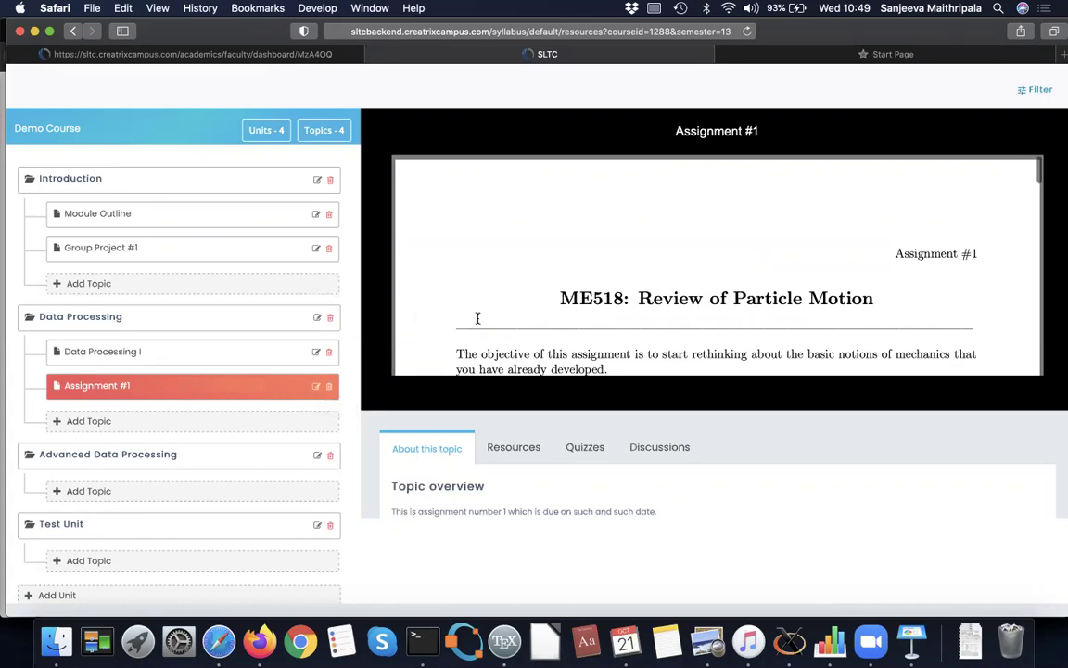
pyautogui.scroll(-1, 478, 319)
pyautogui.scroll(-5, 478, 319)
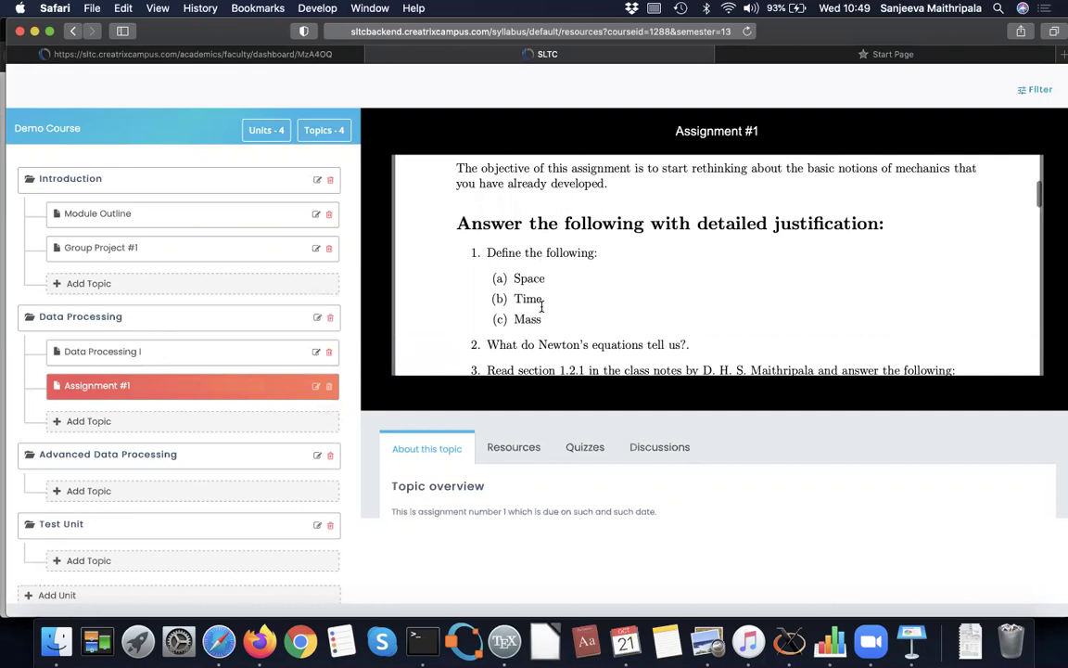
# Read through the questions in the attached Assignment #1 document, up to the end of its first page
pyautogui.moveTo(820, 324)
pyautogui.scroll(-2, 970, 310)
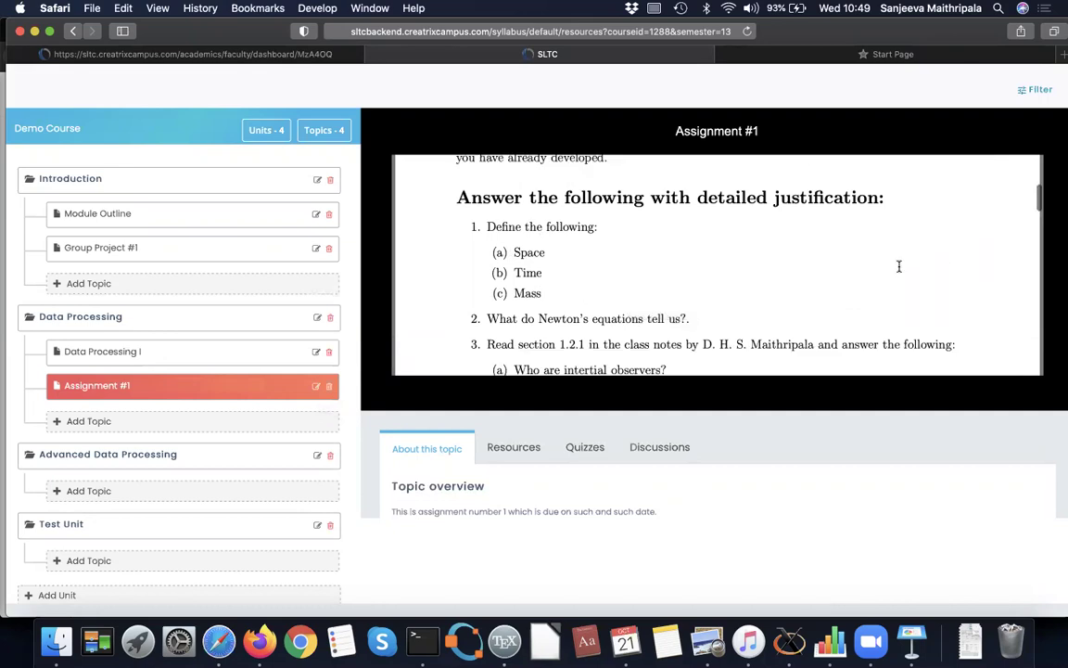
pyautogui.scroll(-2, 928, 264)
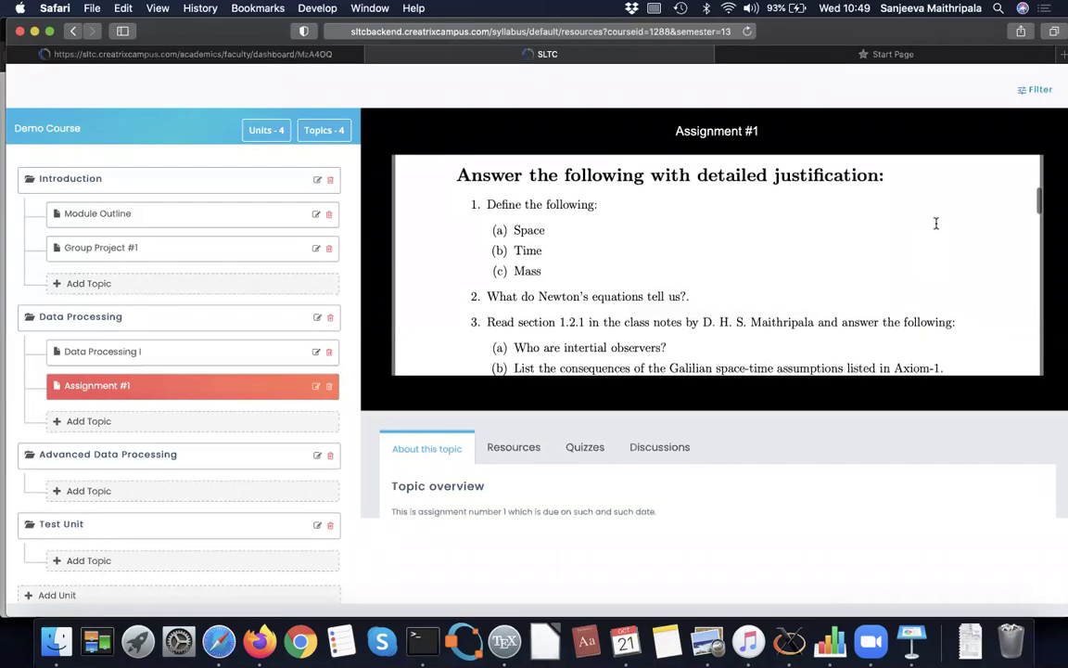
pyautogui.scroll(-10, 936, 223)
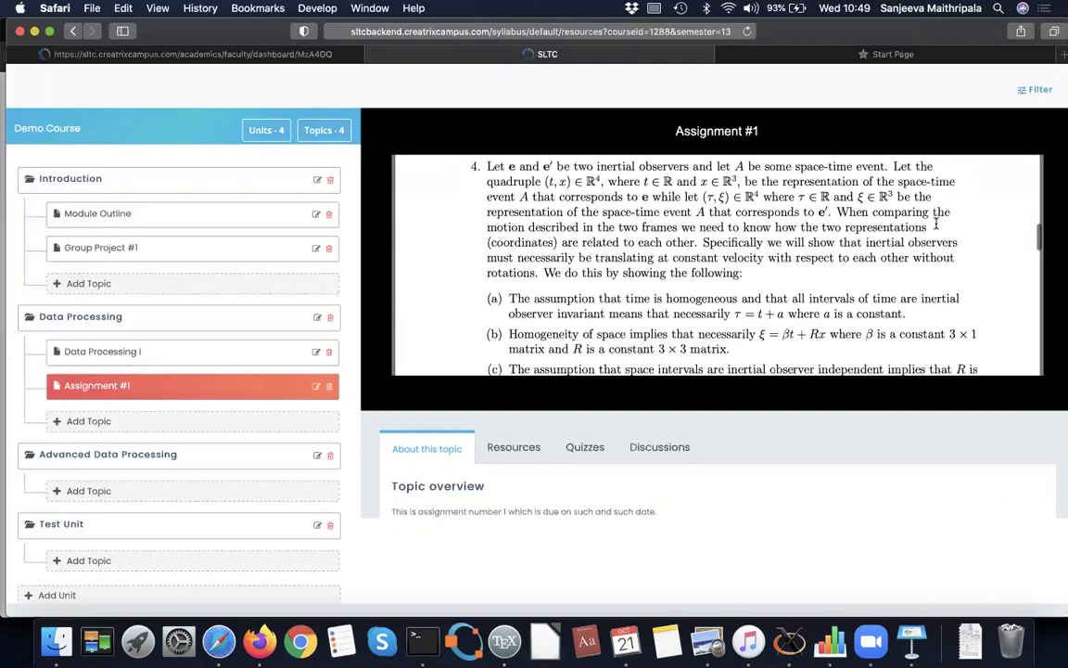
pyautogui.scroll(5, 936, 223)
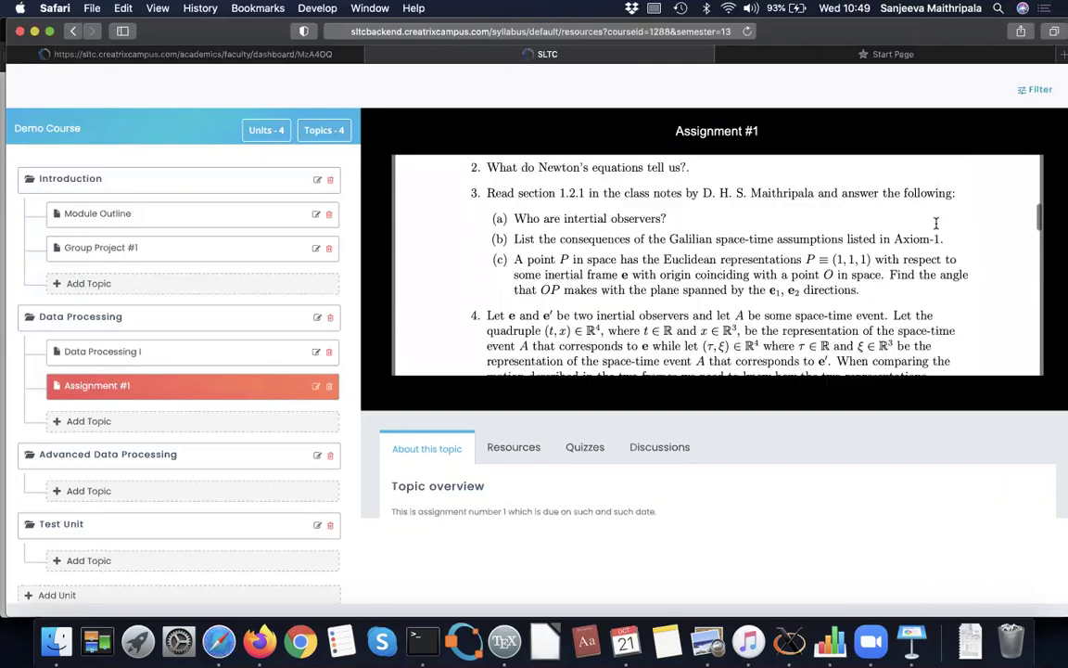
pyautogui.scroll(-10, 935, 222)
pyautogui.scroll(-10, 936, 223)
pyautogui.scroll(5, 935, 223)
pyautogui.scroll(10, 936, 223)
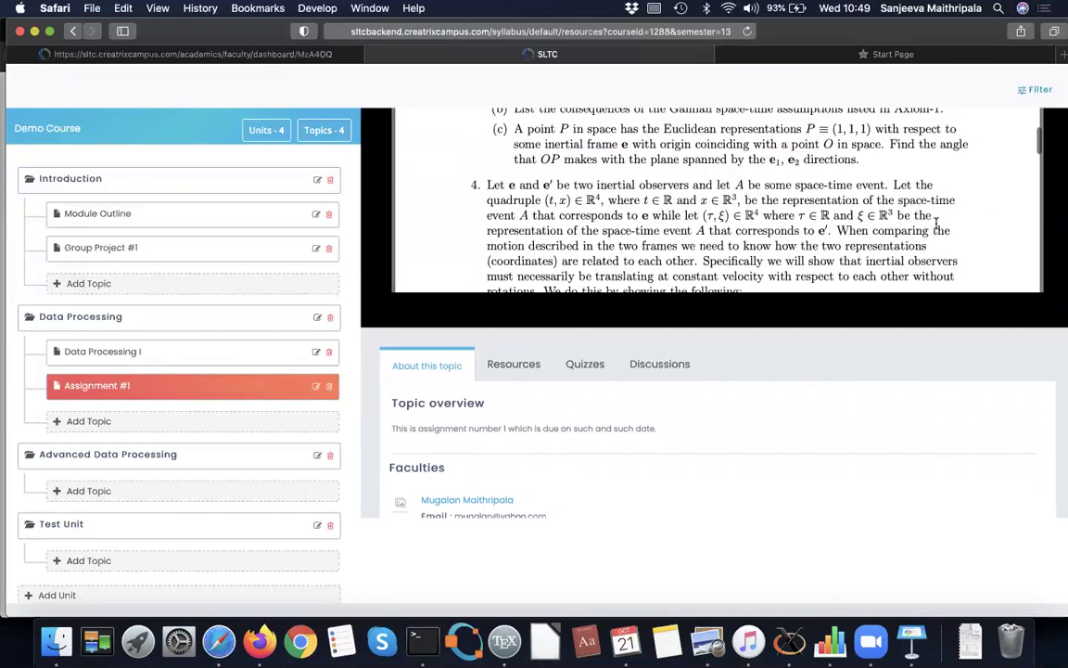
pyautogui.scroll(5, 936, 223)
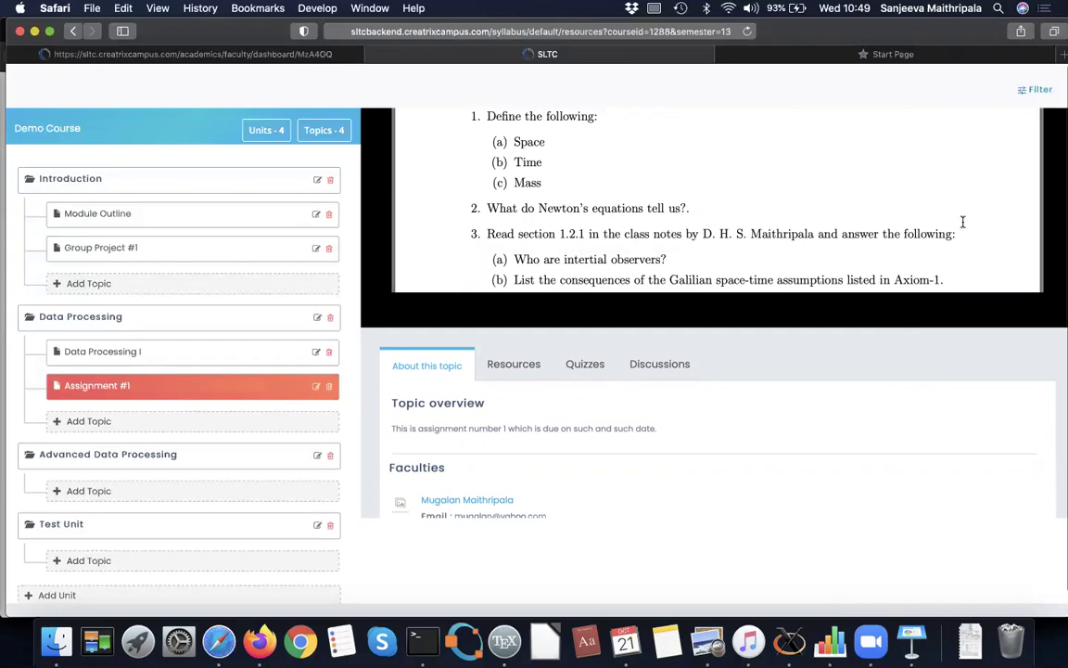
pyautogui.scroll(4, 962, 222)
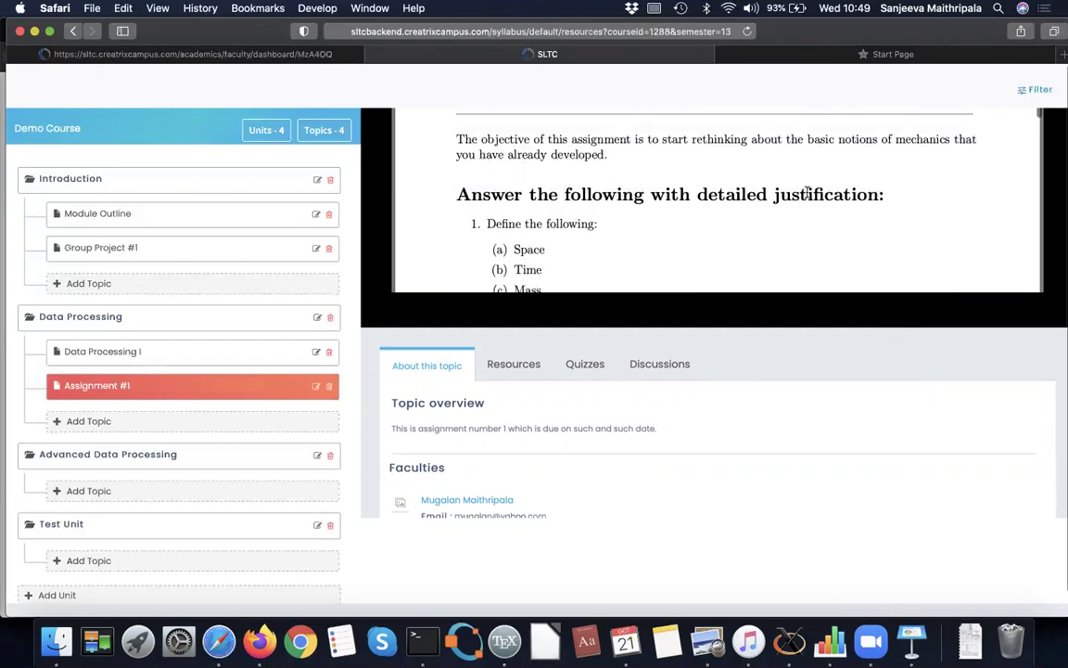
pyautogui.scroll(-3, 587, 255)
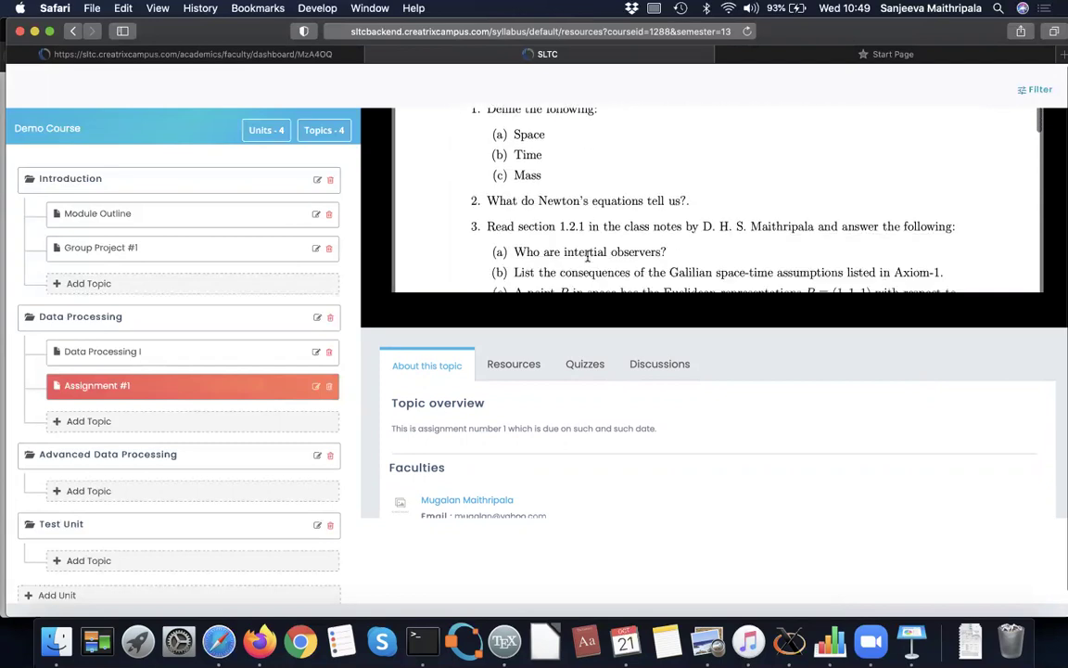
pyautogui.scroll(-1, 587, 255)
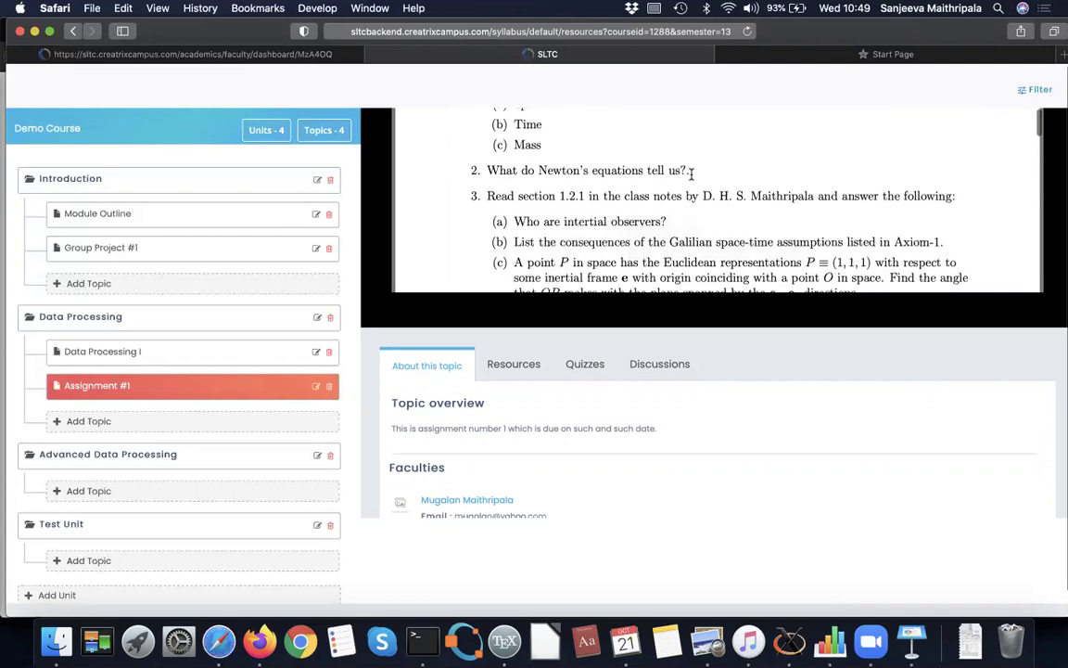
pyautogui.scroll(-1, 690, 173)
pyautogui.scroll(-3, 696, 181)
pyautogui.scroll(-2, 704, 196)
pyautogui.scroll(-5, 784, 192)
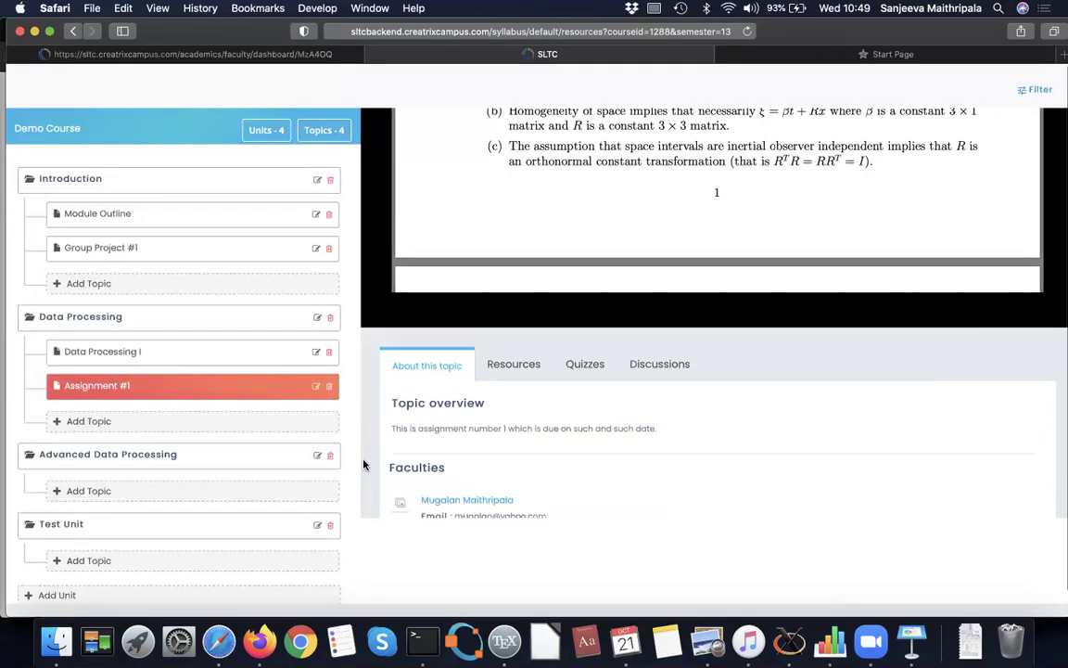
# Reload the Assignment #1 topic, open it for editing and view its course outcomes
pyautogui.click(282, 385)
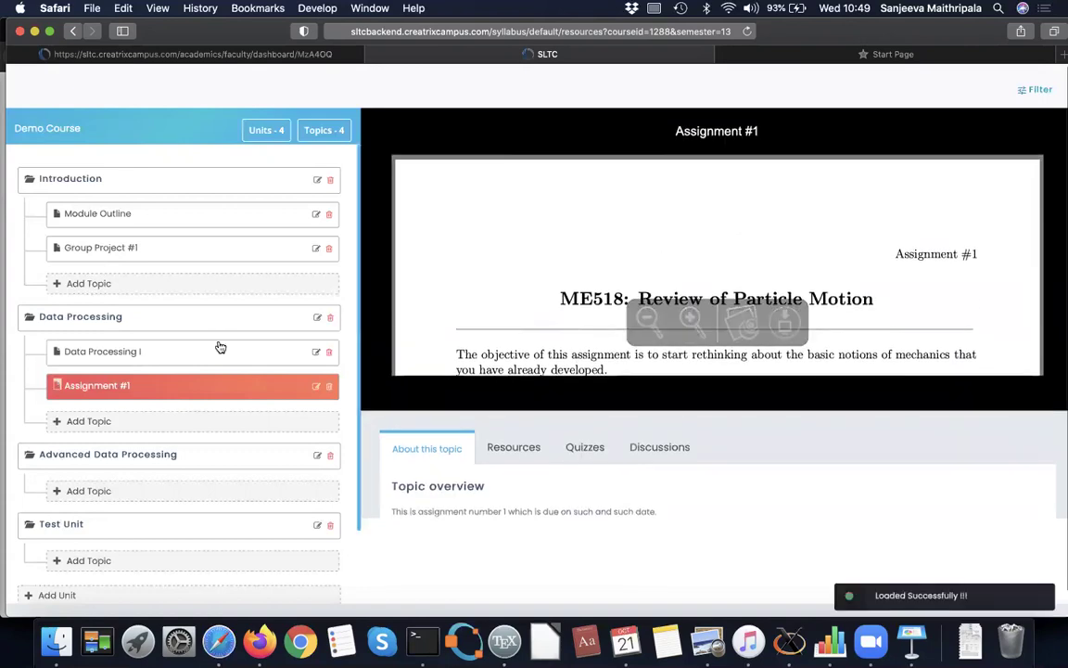
pyautogui.click(316, 389)
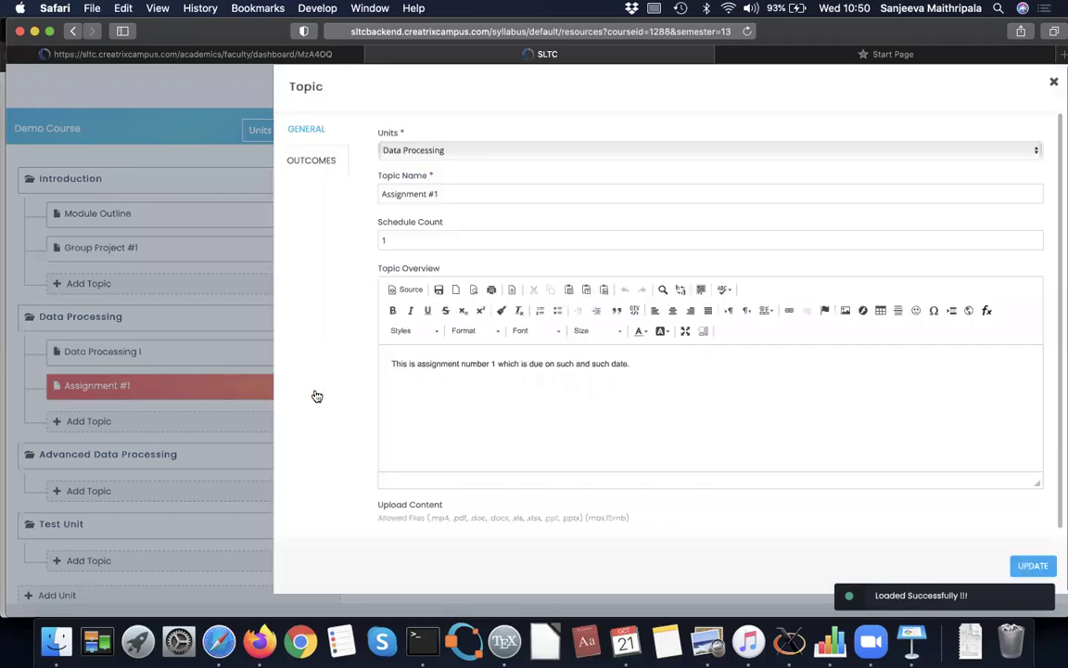
pyautogui.click(310, 161)
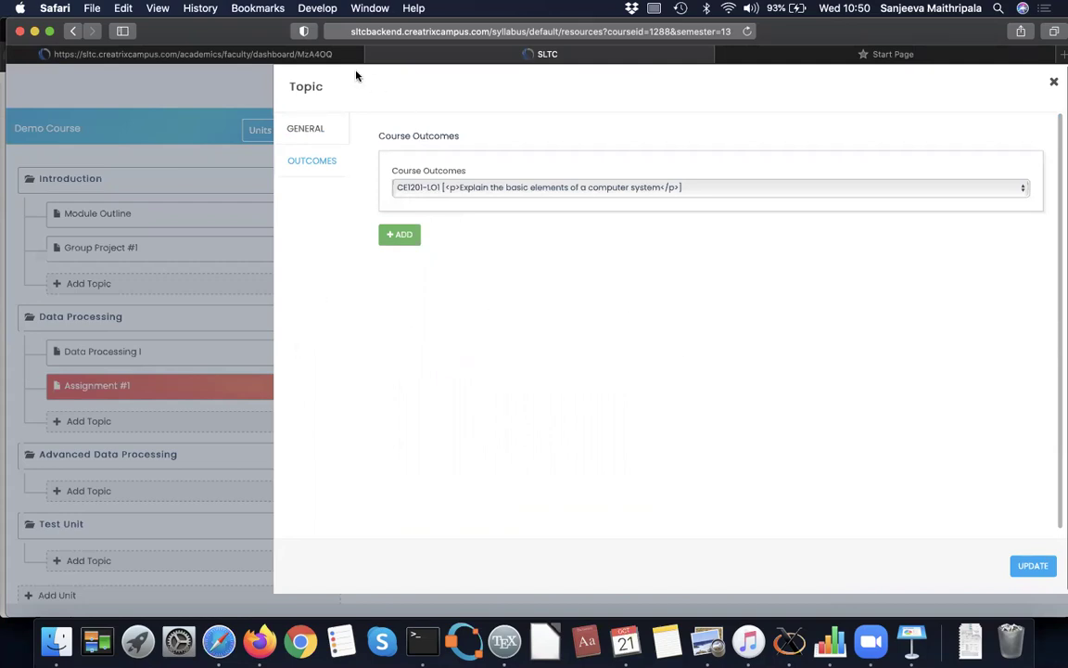
# Return to the faculty dashboard and open the Demo Course -A assessments under October -2020 / Semester 2, Intro2TEAL
pyautogui.moveTo(325, 59)
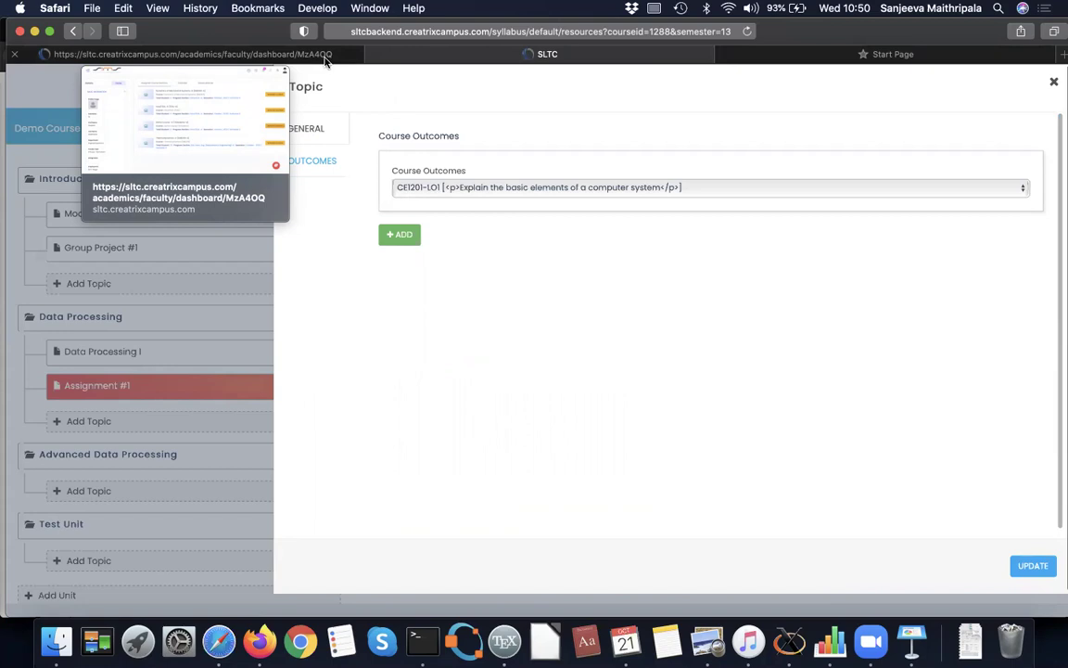
pyautogui.click(324, 58)
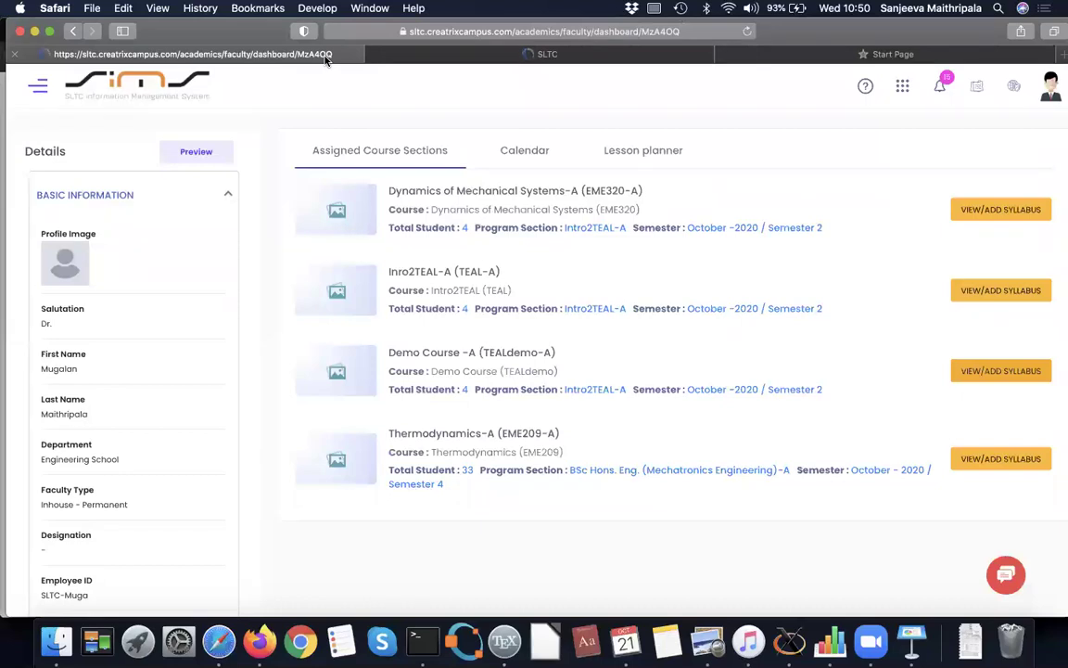
pyautogui.click(902, 89)
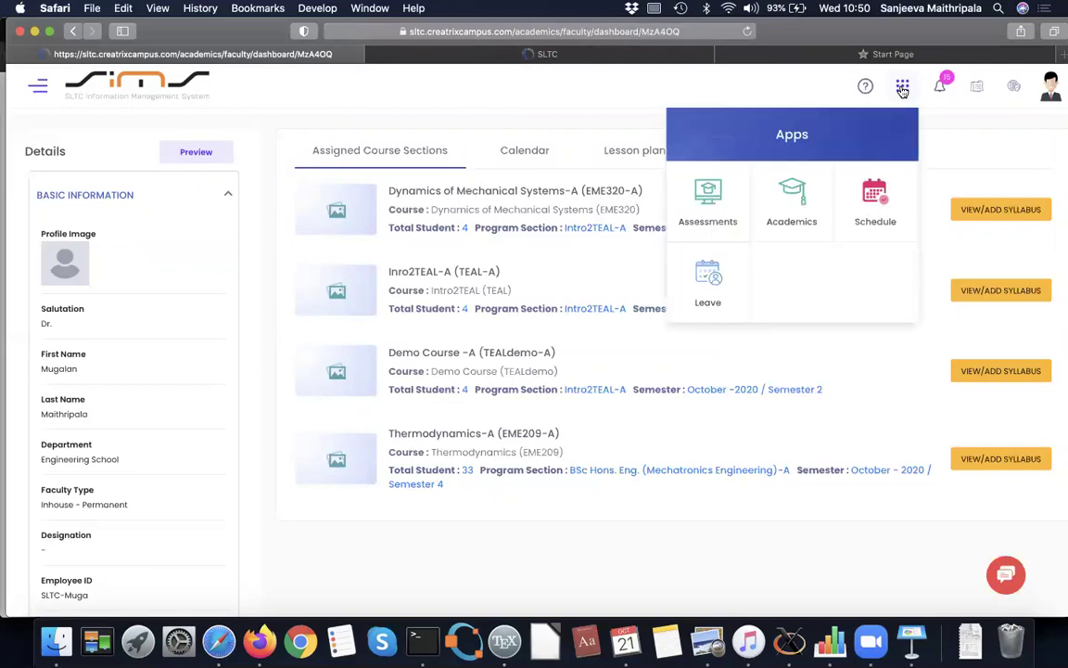
pyautogui.click(709, 206)
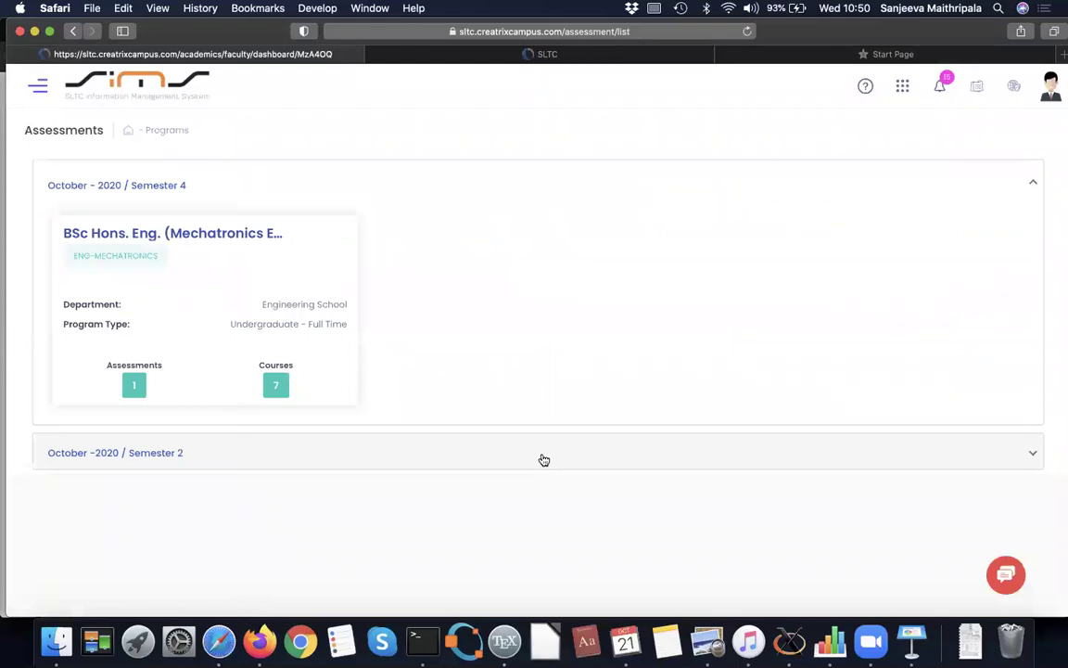
pyautogui.click(543, 458)
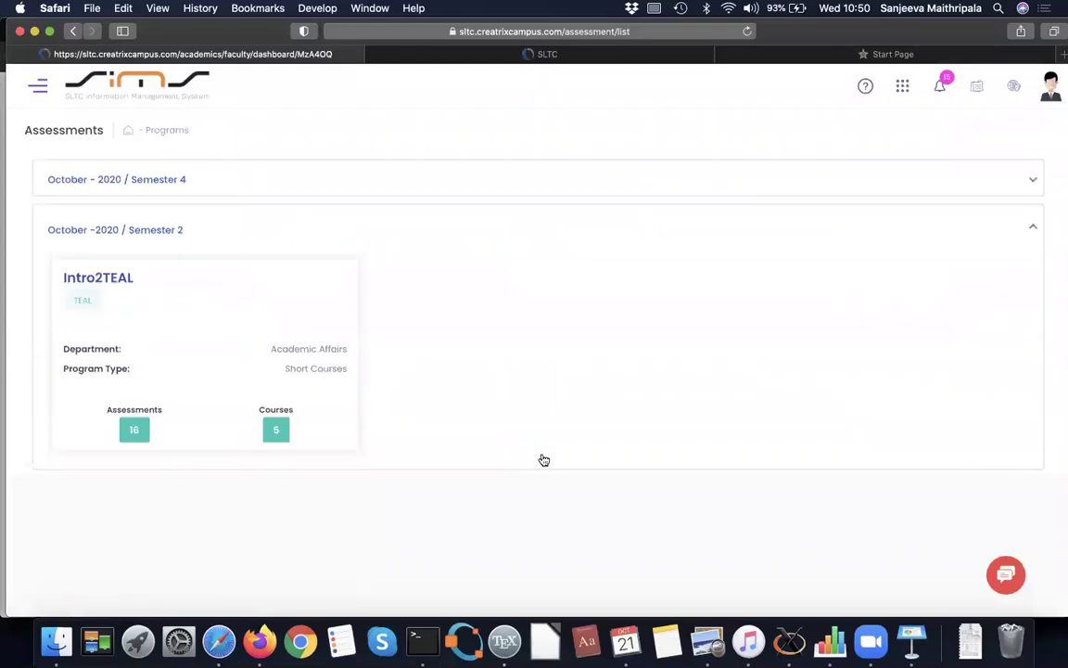
pyautogui.click(279, 437)
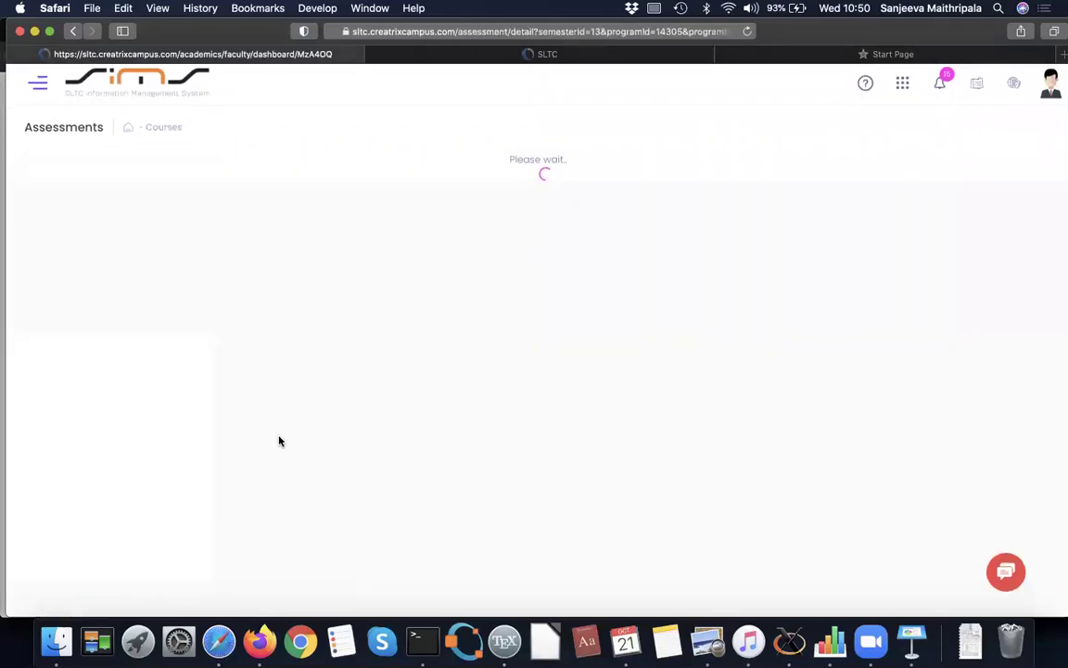
pyautogui.click(530, 339)
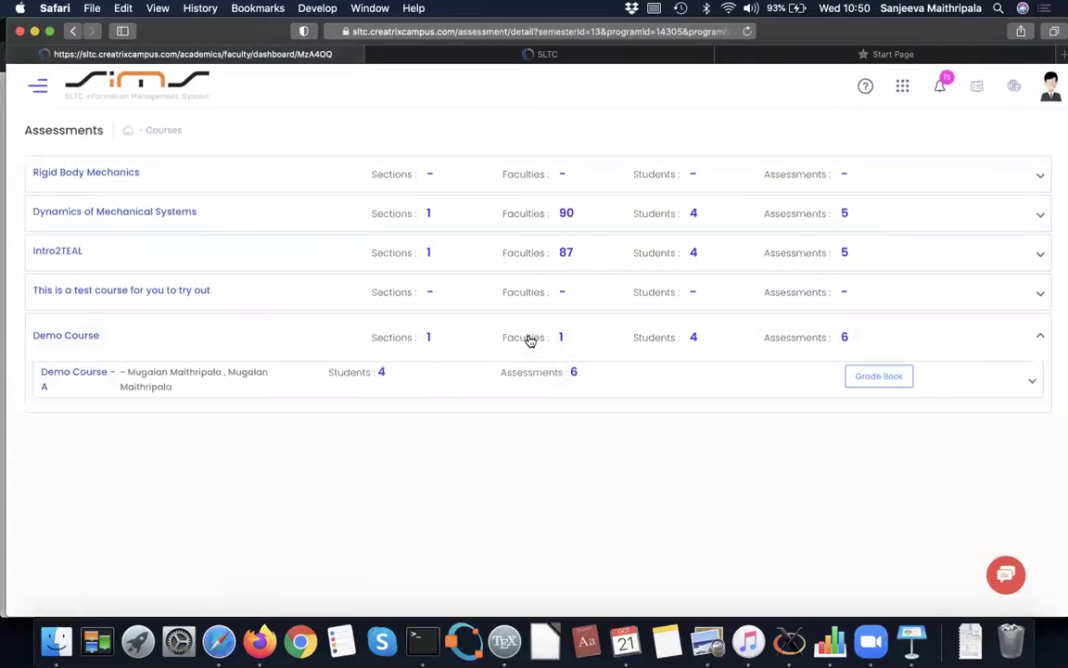
pyautogui.click(613, 377)
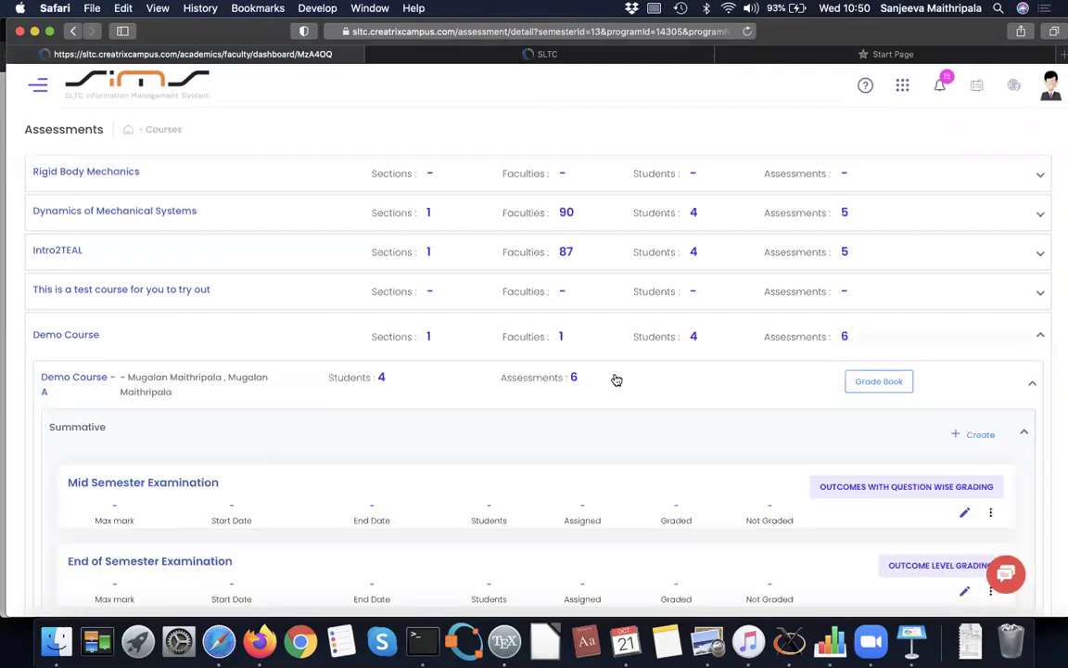
# Open the formative "Assignment with external question paper" for editing and set it to be evaluated by Outcome
pyautogui.scroll(-8, 614, 378)
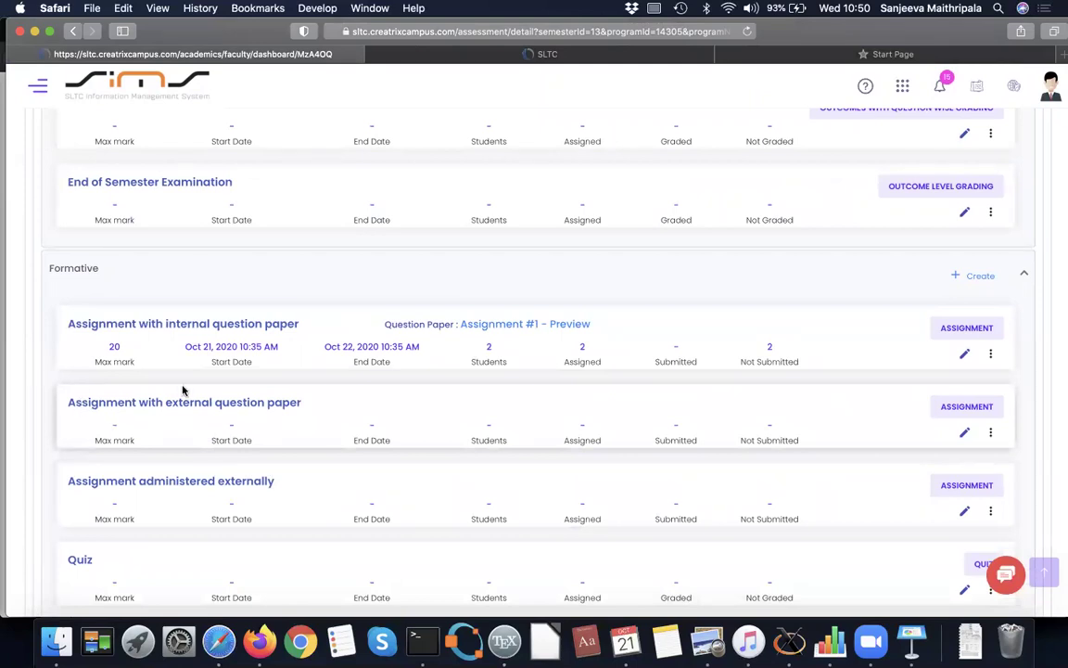
pyautogui.click(965, 432)
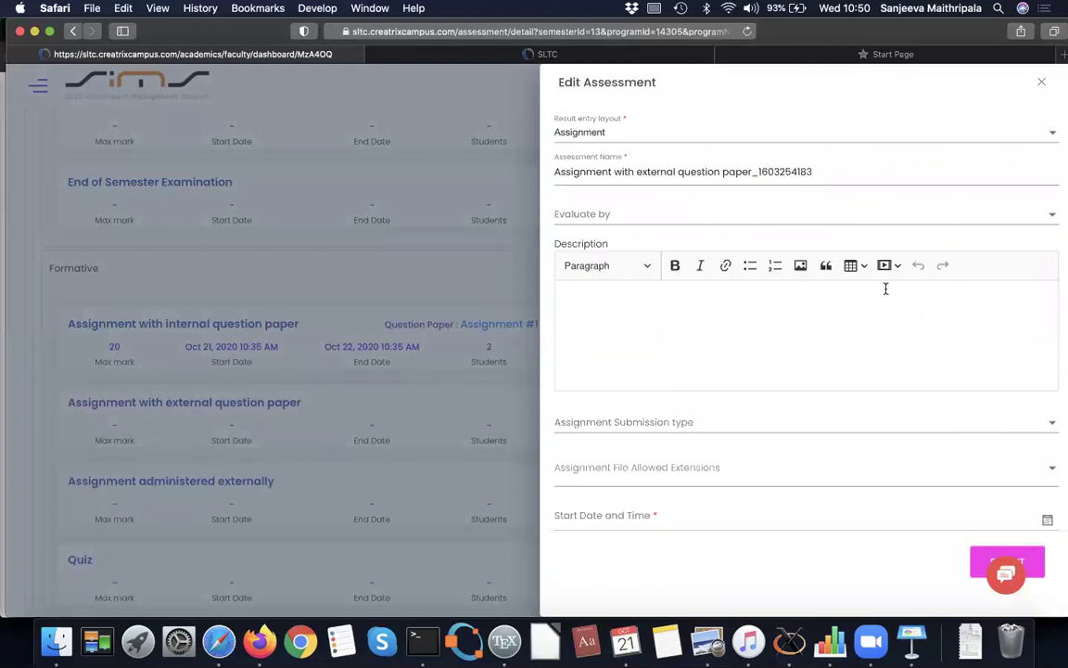
pyautogui.click(628, 216)
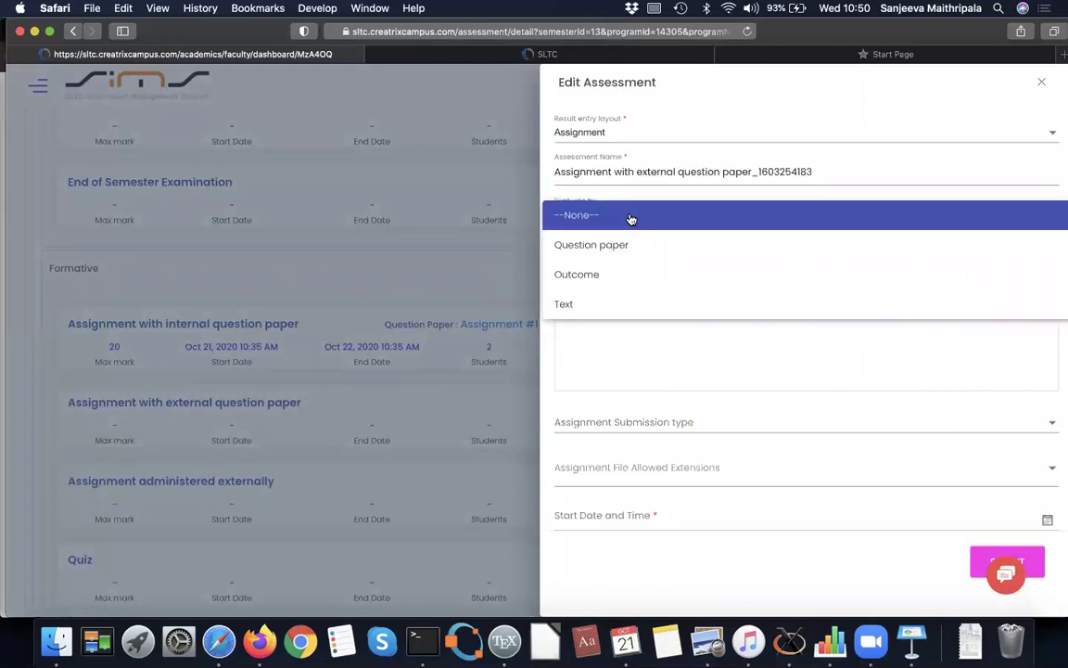
pyautogui.click(584, 275)
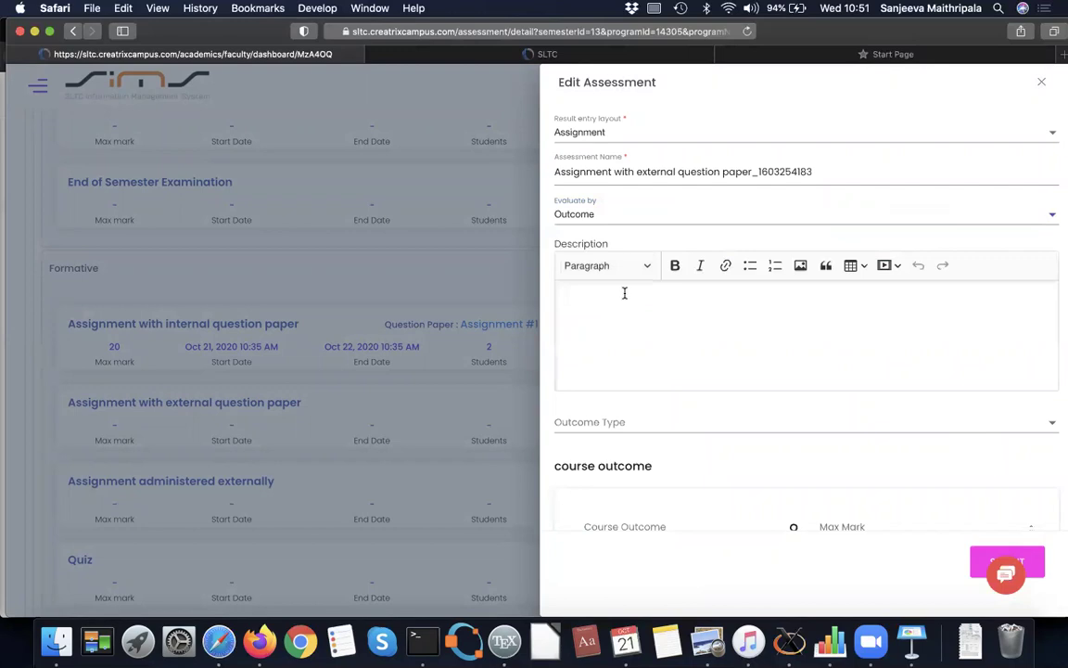
# Enter the description "This is Assignment #1 given in the Syllabus under the Unit Data Processing and topic Assignment #1"
pyautogui.write('This is Assignment #1')
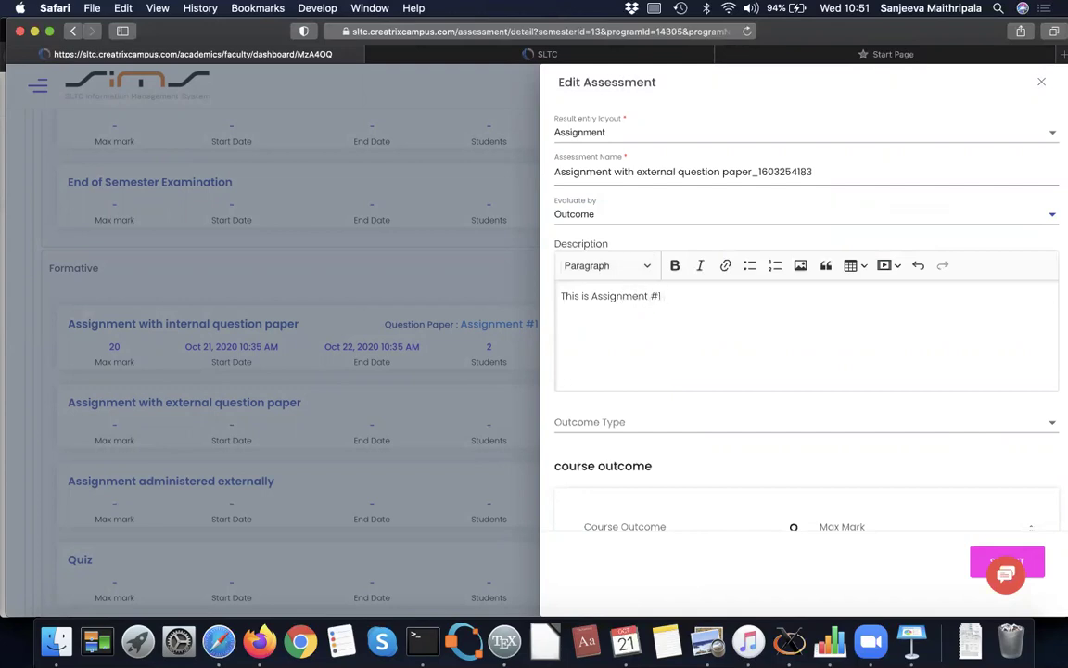
pyautogui.write(' given in the Syllabus un')
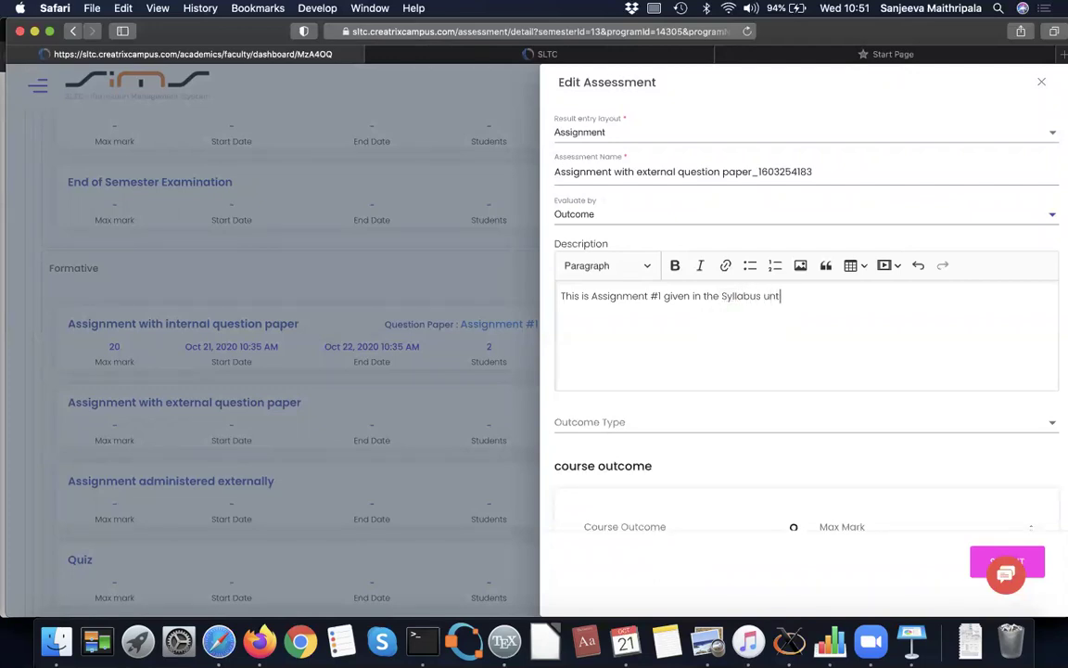
pyautogui.write('der the Unit Data Processing and to')
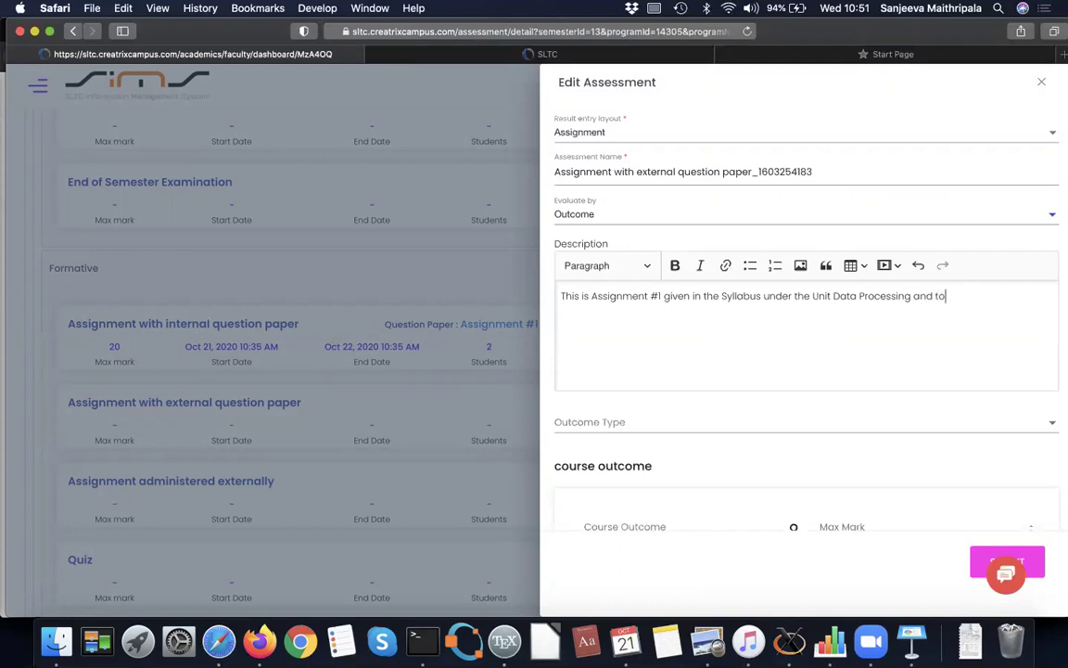
pyautogui.write('pic Assignment #1')
# Set the assessment's outcome type to Course Outcomes
pyautogui.scroll(-2, 627, 287)
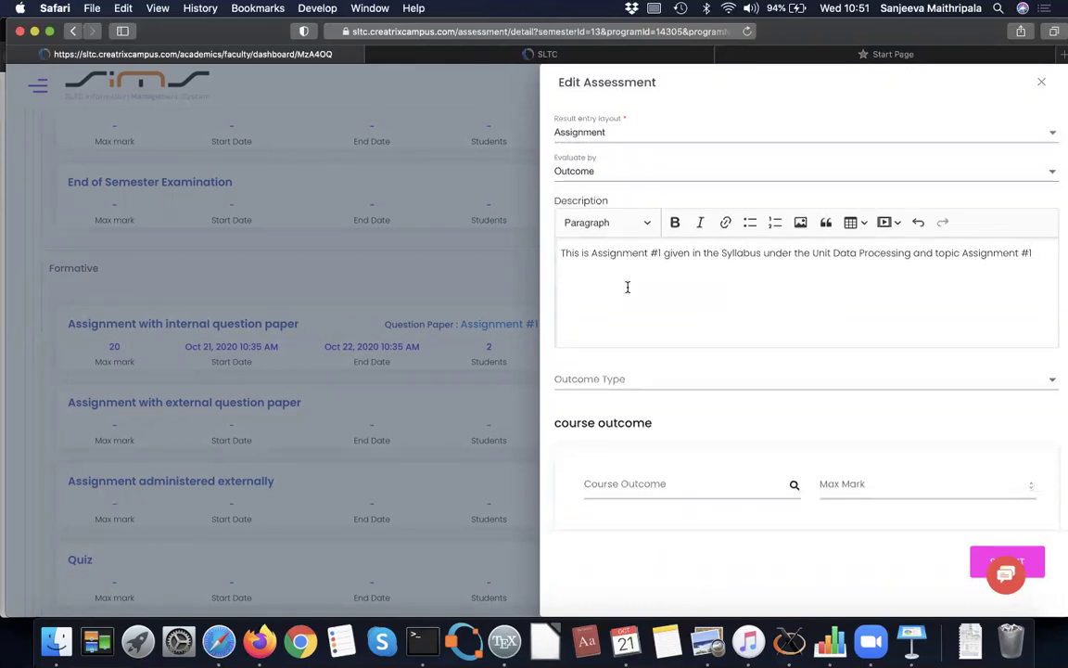
pyautogui.click(607, 382)
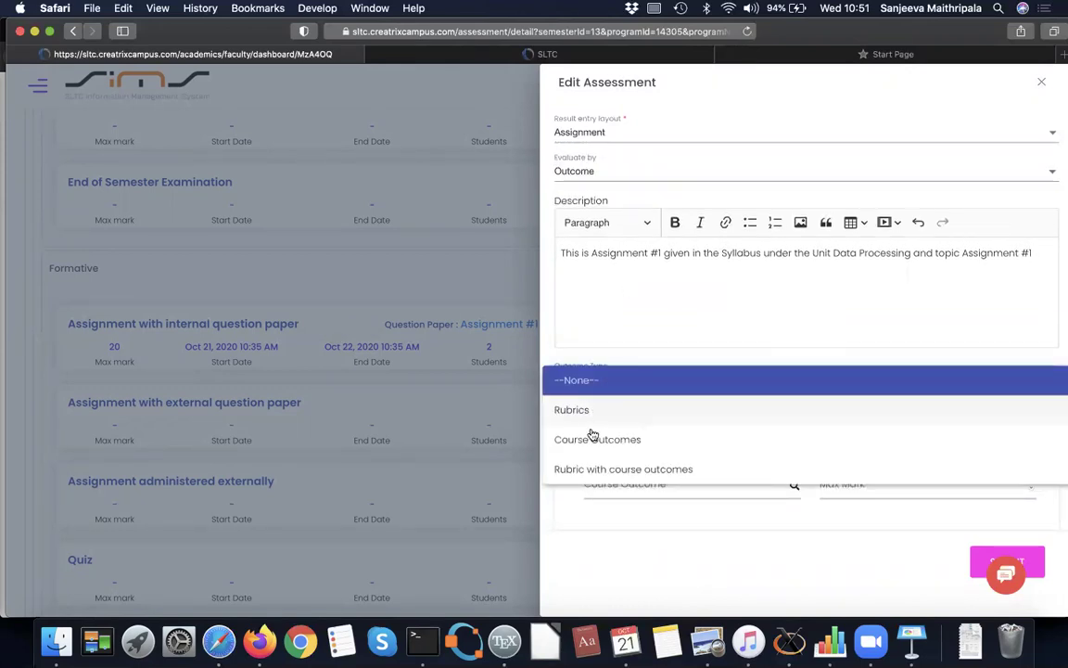
pyautogui.click(600, 439)
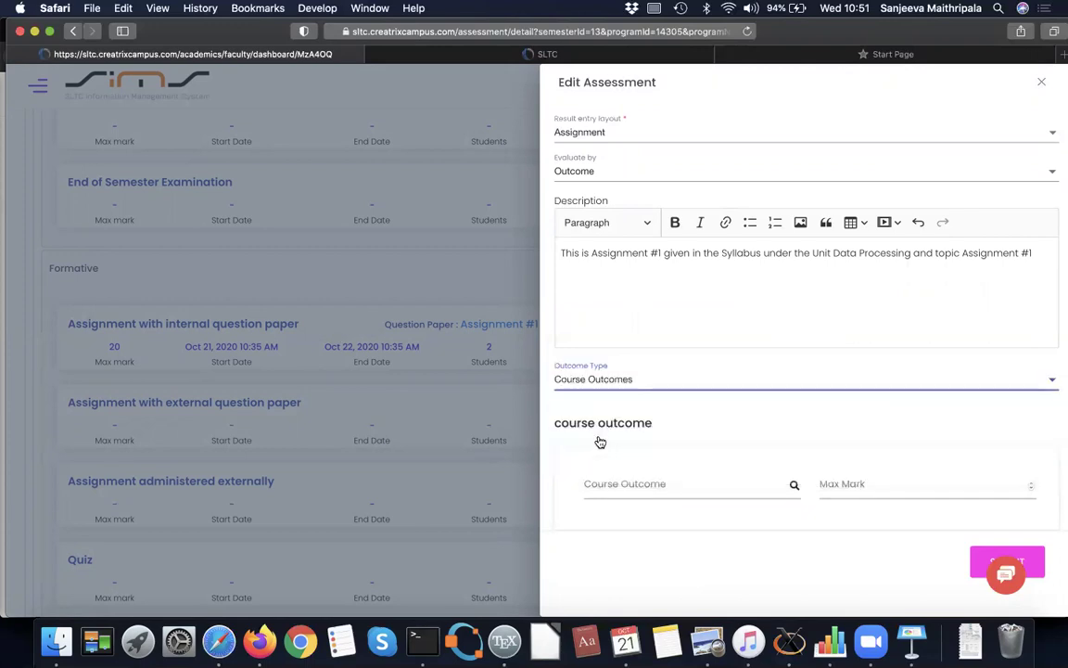
# Add course outcome CE1201-LO1 to the external question paper assignment with a max mark of 100
pyautogui.scroll(-3, 600, 441)
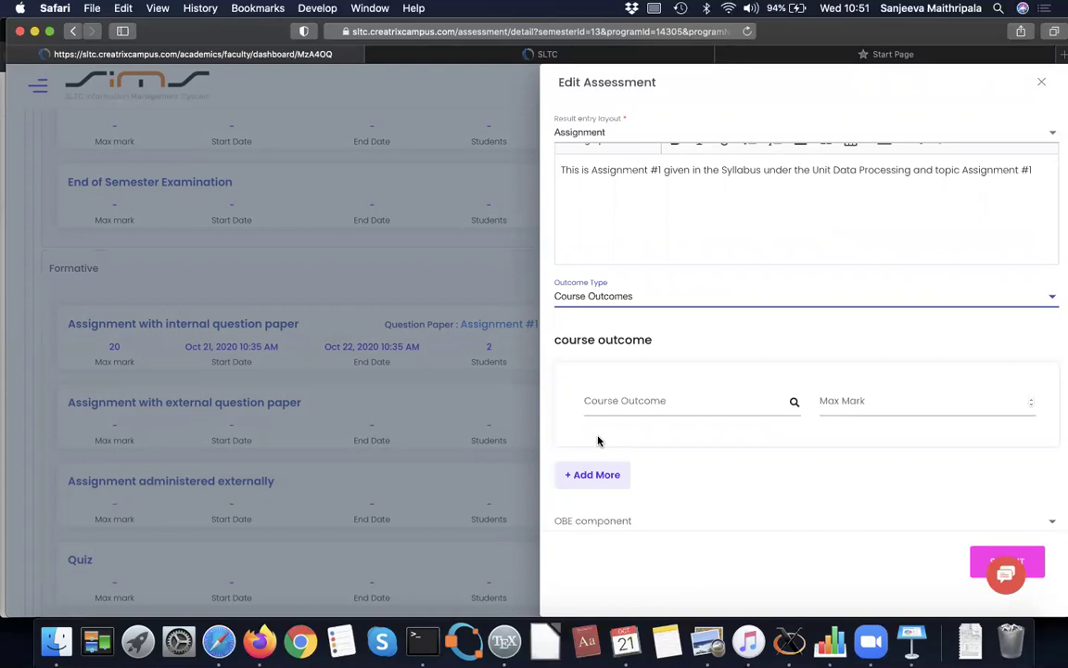
pyautogui.scroll(-5, 598, 440)
pyautogui.scroll(3, 598, 441)
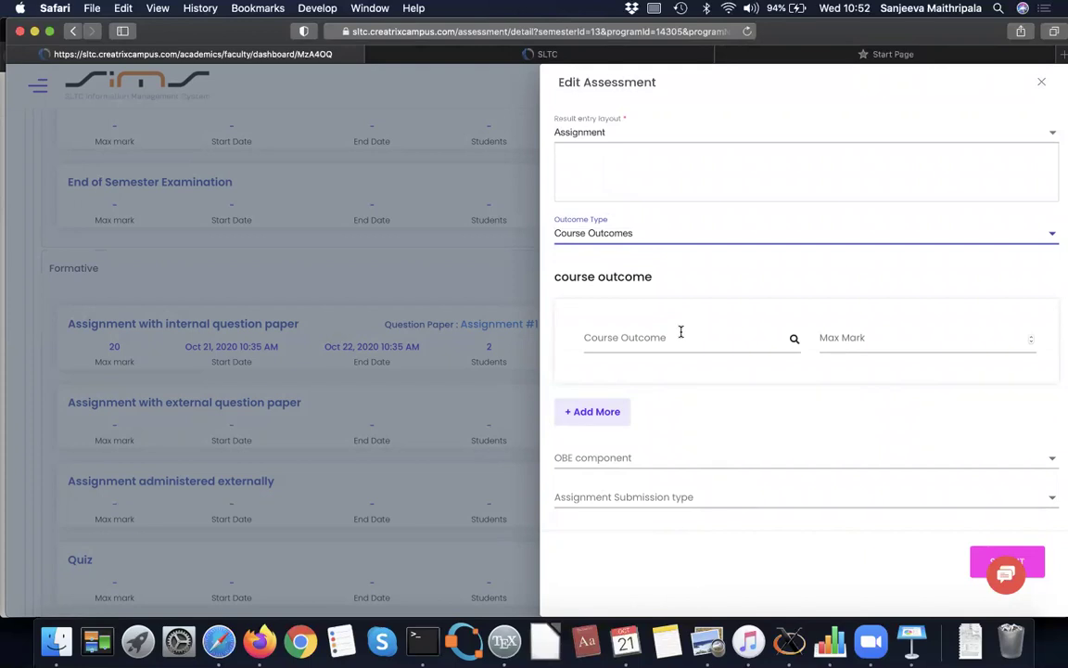
pyautogui.click(658, 339)
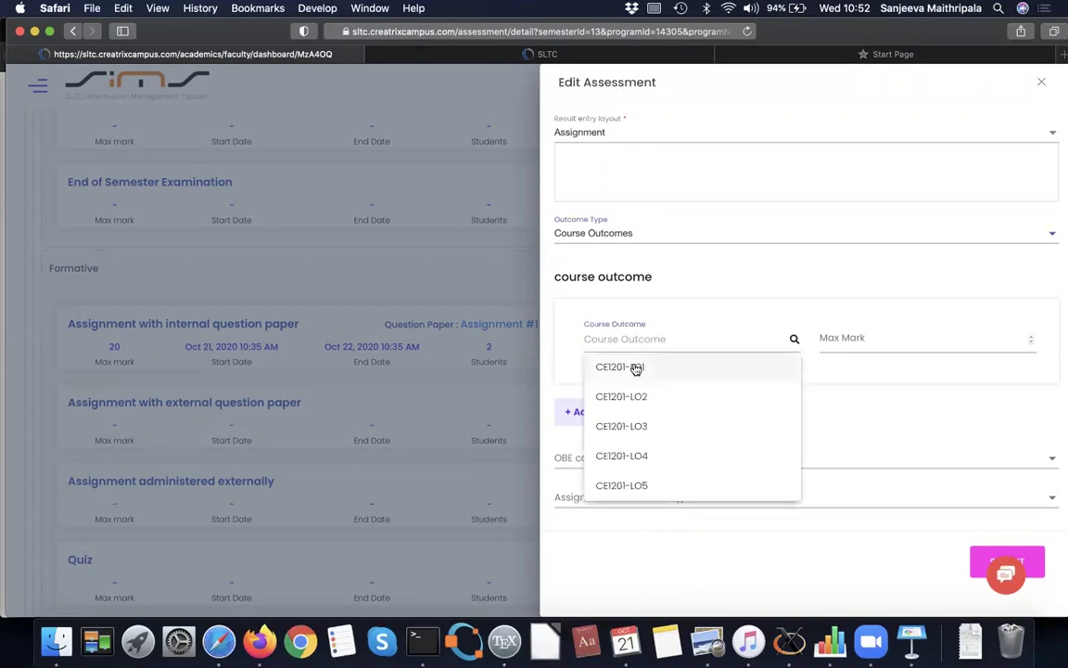
pyautogui.click(636, 368)
pyautogui.click(908, 339)
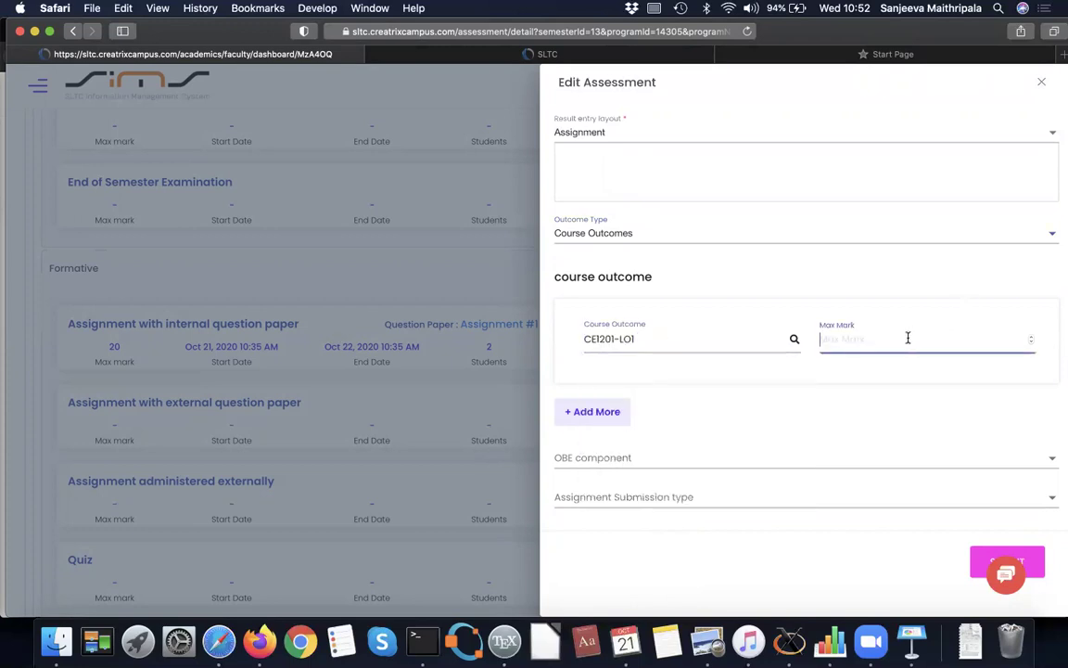
pyautogui.write('2')
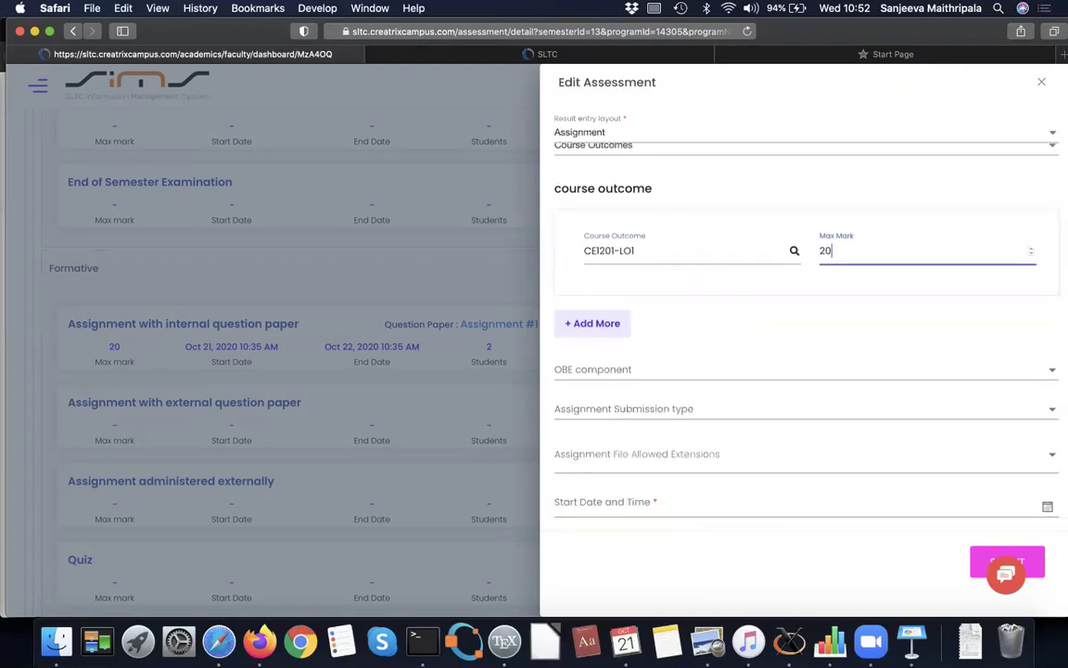
pyautogui.write('0')
pyautogui.press('BackSpace')
pyautogui.press('BackSpace')
pyautogui.write('100')
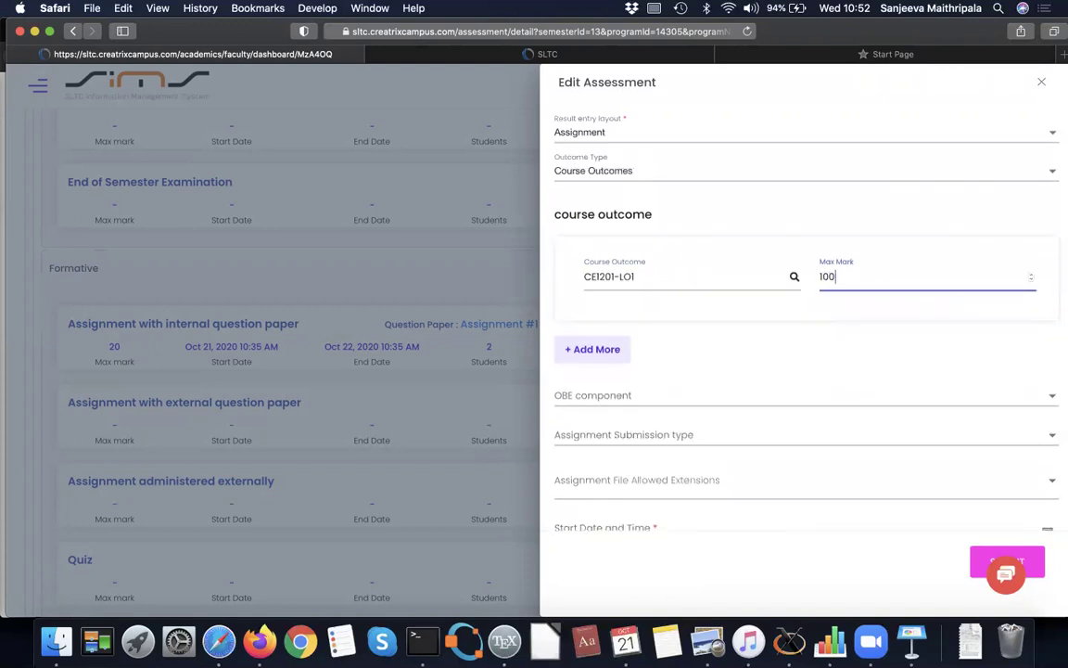
# Set the assignment submission type to File upload and allow PDF file and Word Document extensions
pyautogui.click(619, 439)
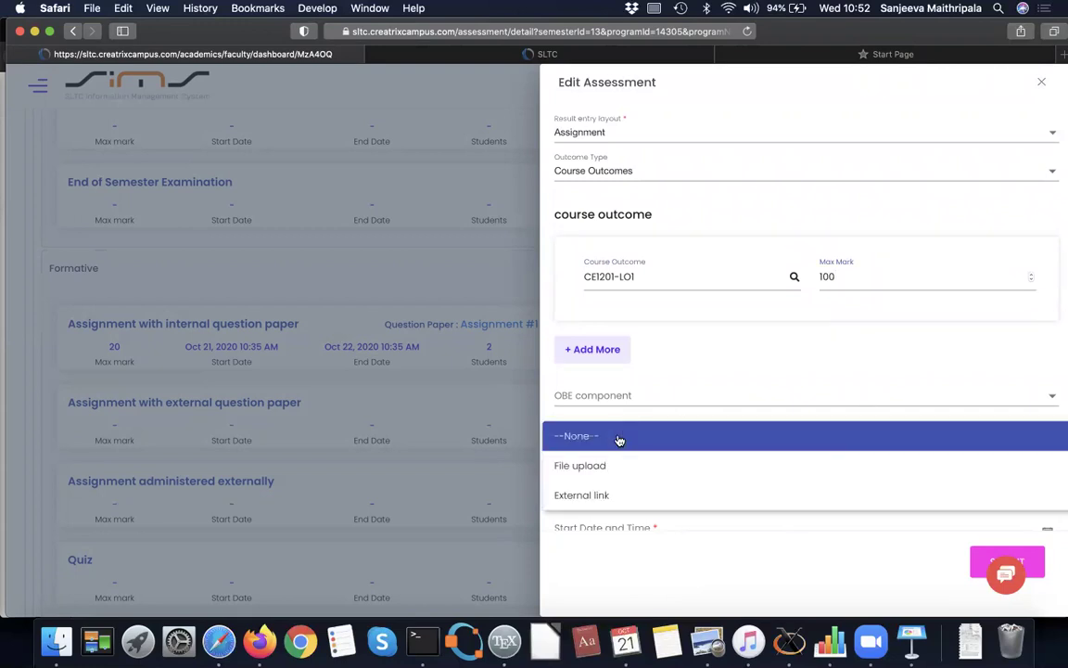
pyautogui.click(587, 477)
pyautogui.scroll(-5, 652, 480)
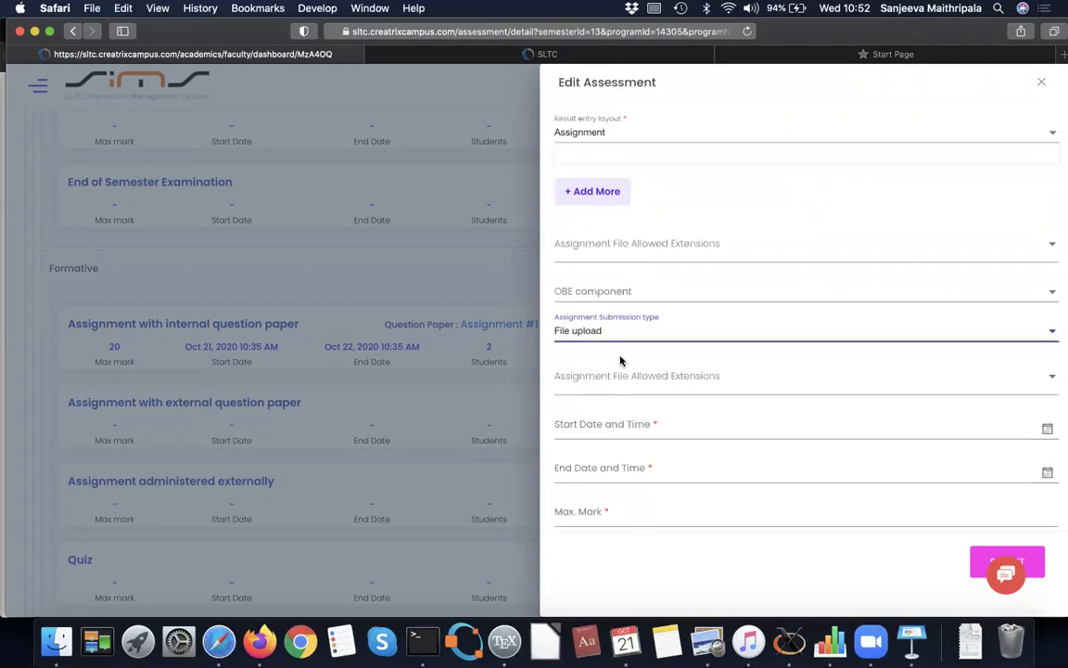
pyautogui.click(586, 380)
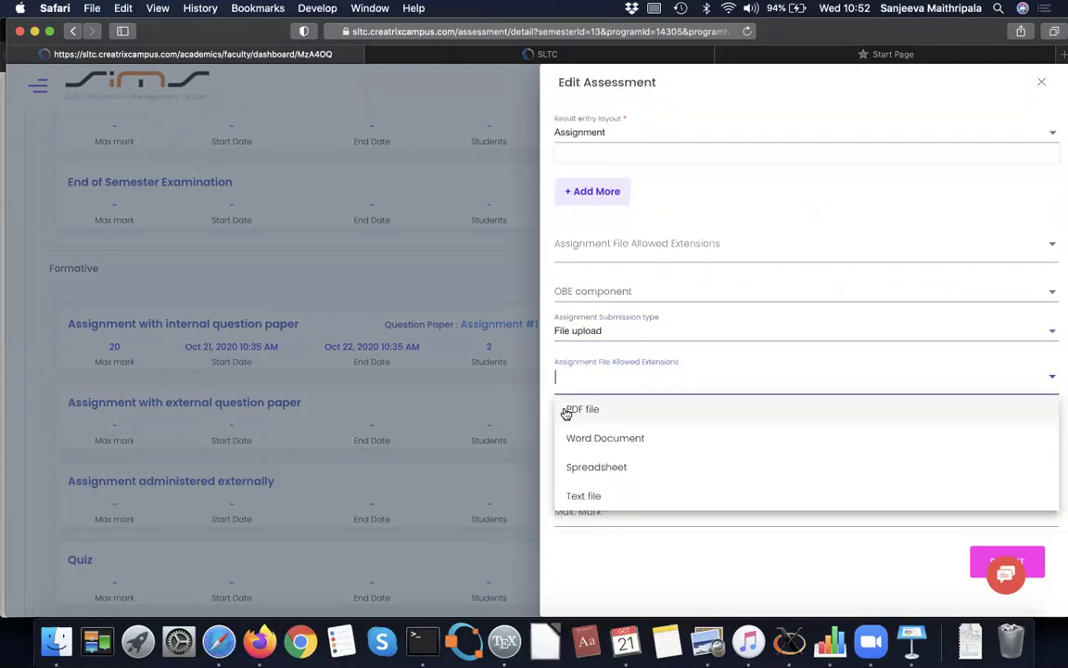
pyautogui.click(567, 411)
pyautogui.click(579, 438)
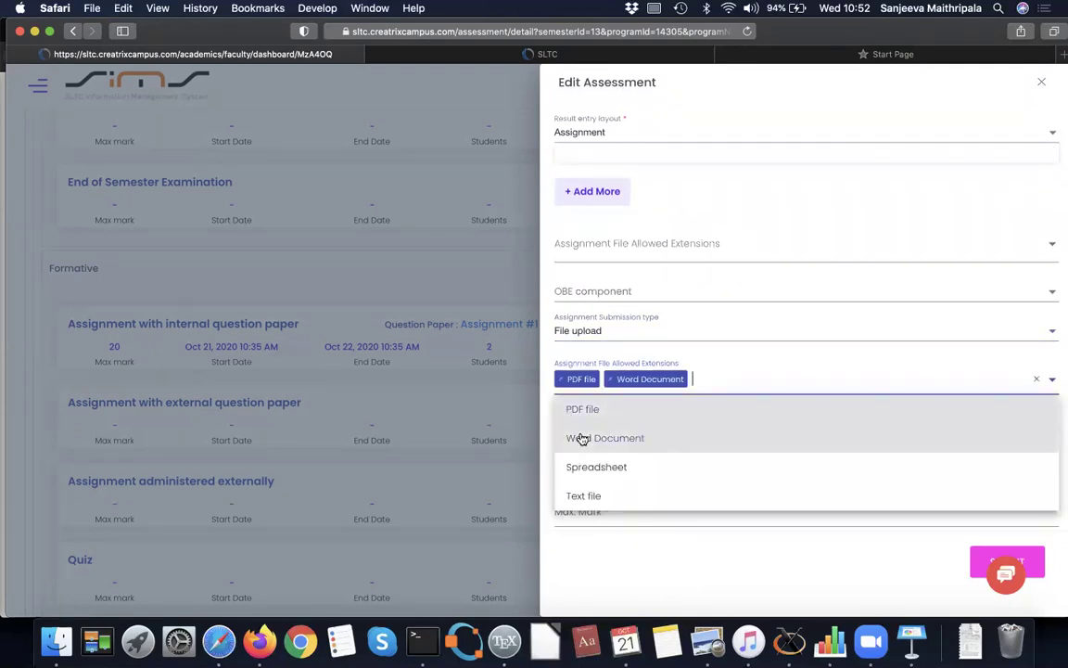
pyautogui.click(777, 327)
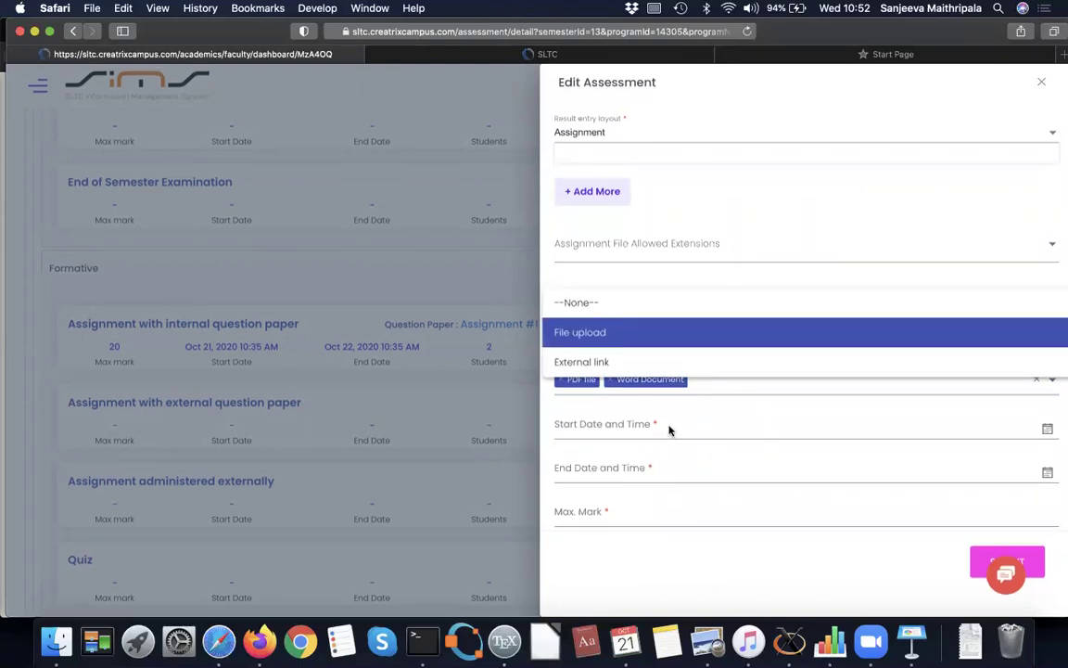
pyautogui.click(670, 429)
# Set the start to 10/21/2020, 10:52 AM and the end to 10/23/2020, 10:52 AM
pyautogui.click(653, 422)
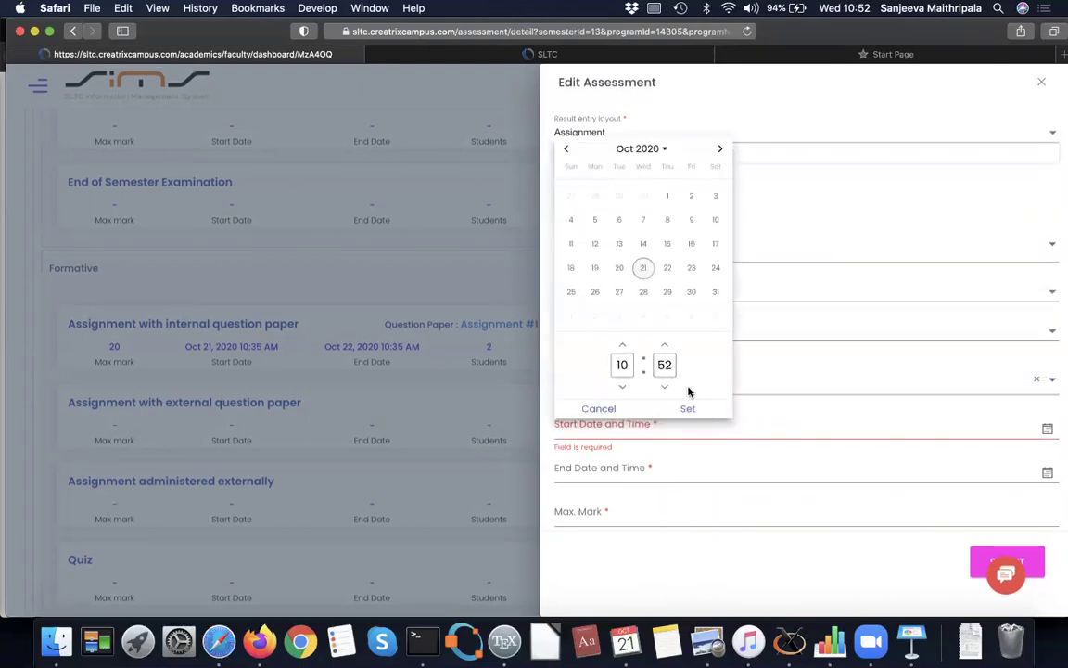
pyautogui.click(689, 411)
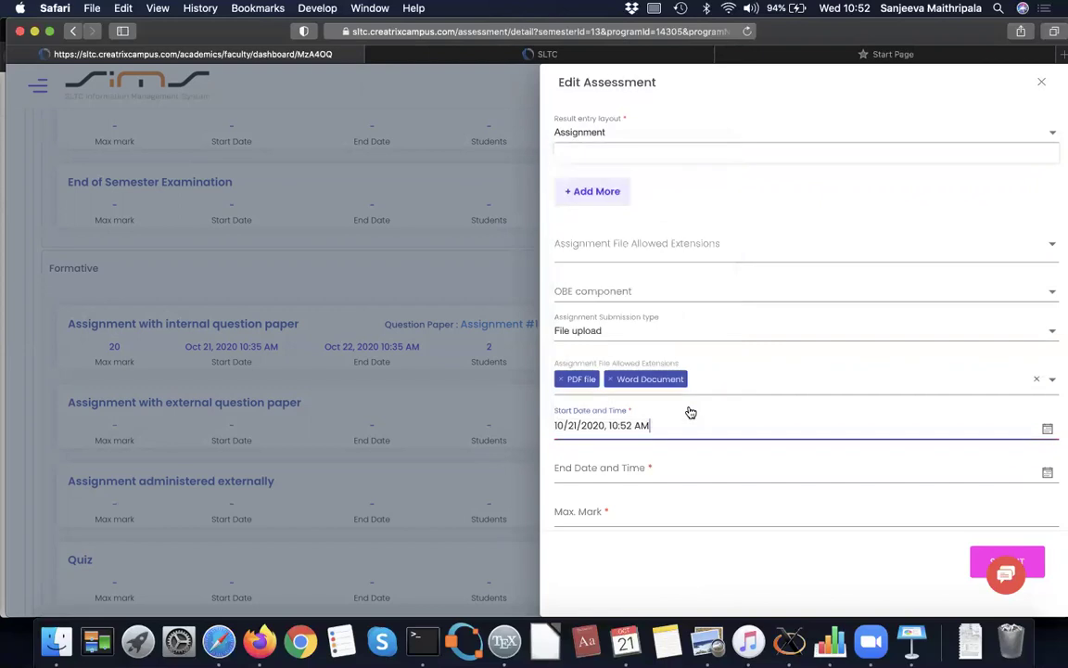
pyautogui.click(613, 395)
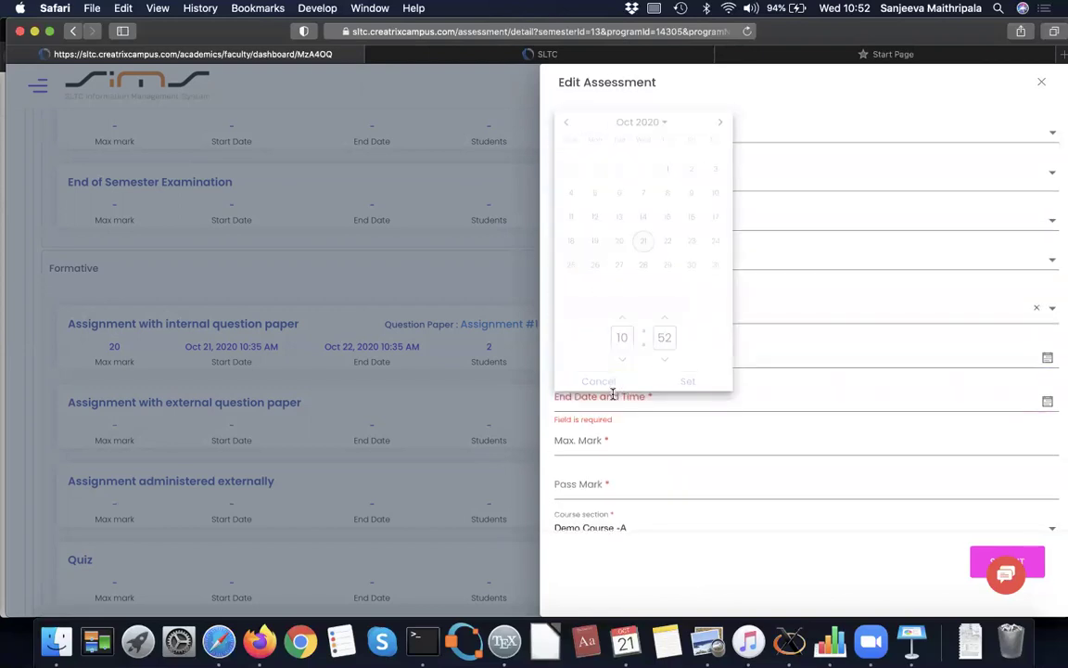
pyautogui.click(690, 241)
pyautogui.click(692, 381)
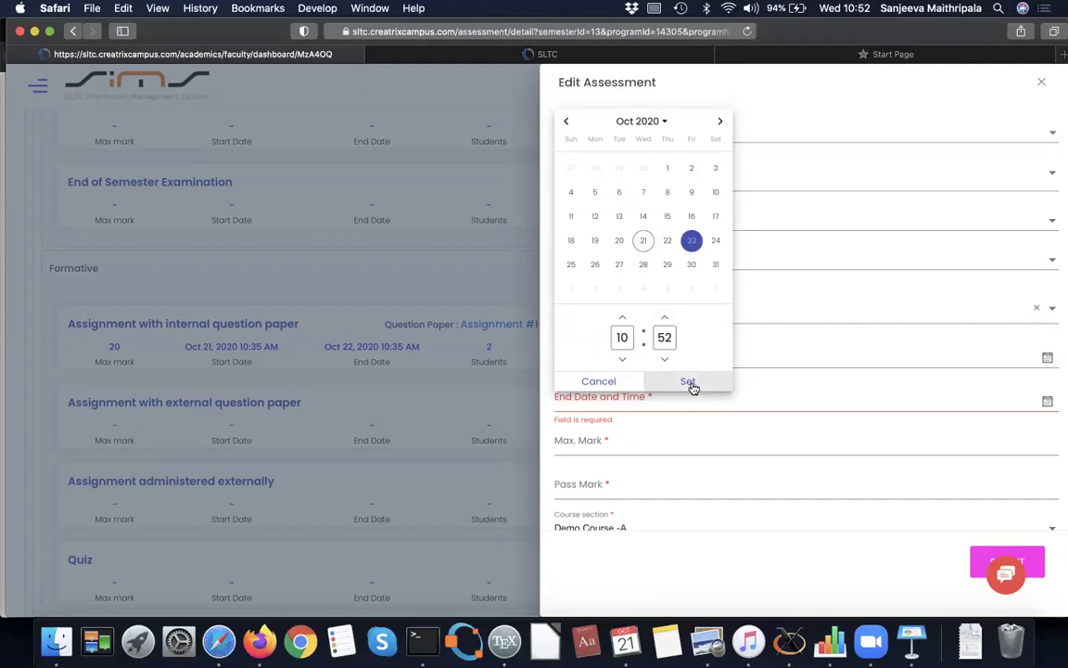
# Set the assessment's maximum mark to 100 and its pass mark to 40
pyautogui.click(601, 442)
pyautogui.write('100')
pyautogui.click(580, 484)
pyautogui.write('40')
# Remove Test student and Test Student2 from the assessment students and submit the assessment
pyautogui.scroll(-5, 588, 431)
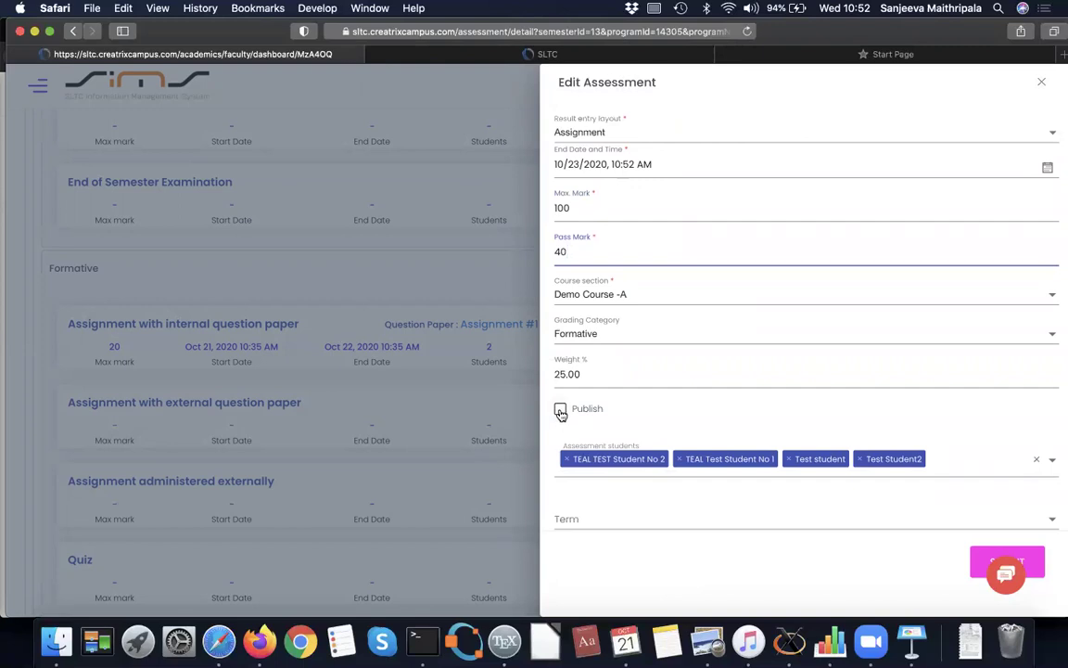
pyautogui.scroll(-1, 685, 446)
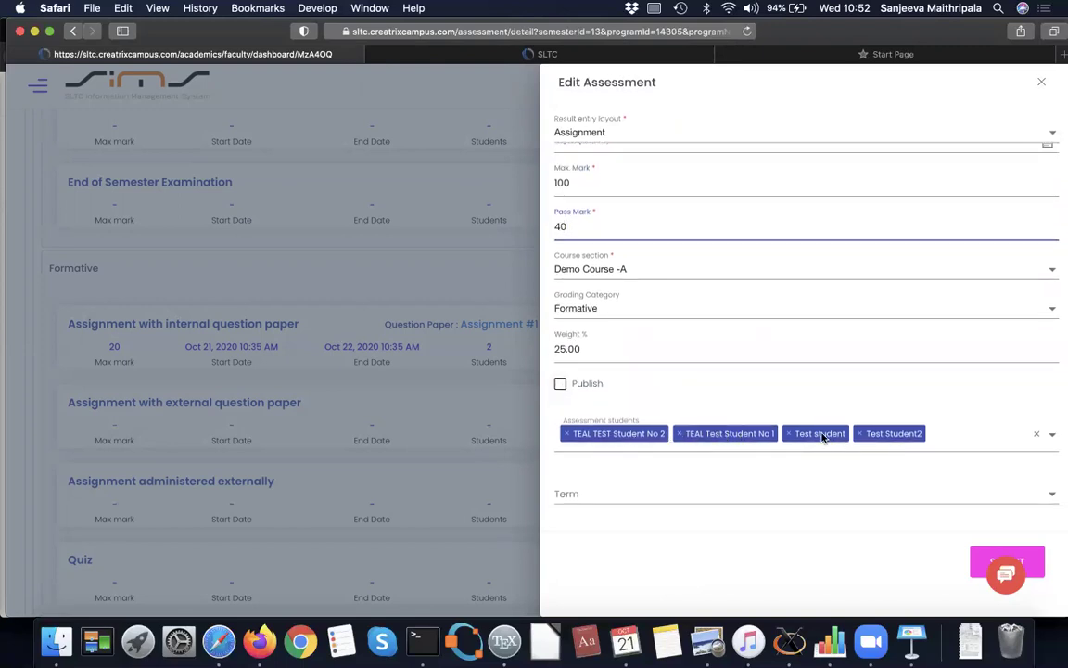
pyautogui.click(792, 436)
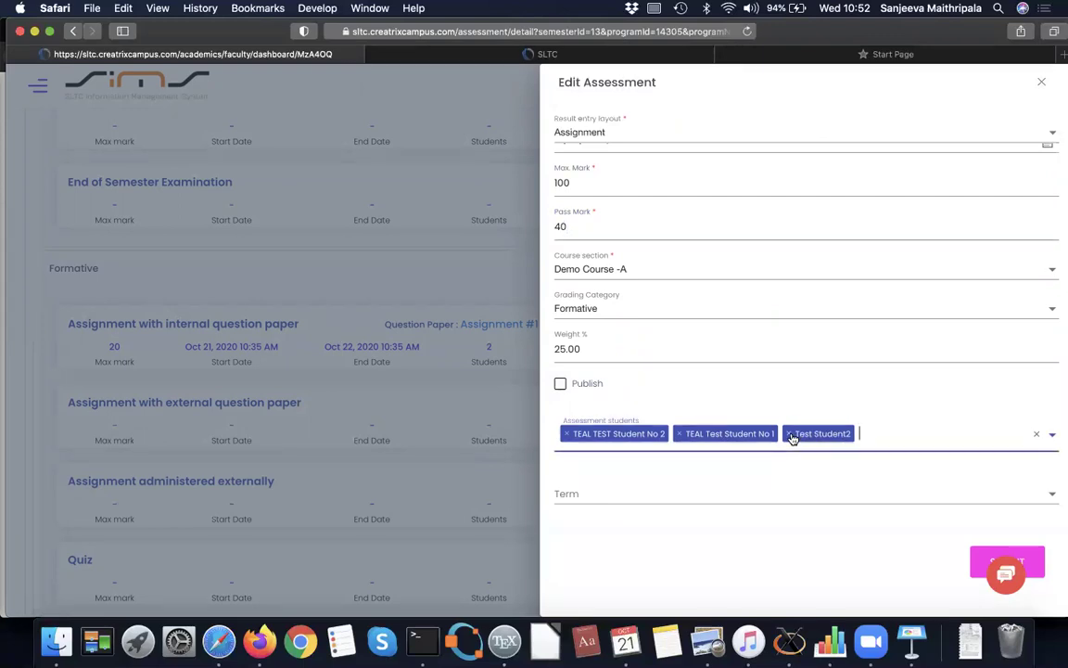
pyautogui.click(793, 436)
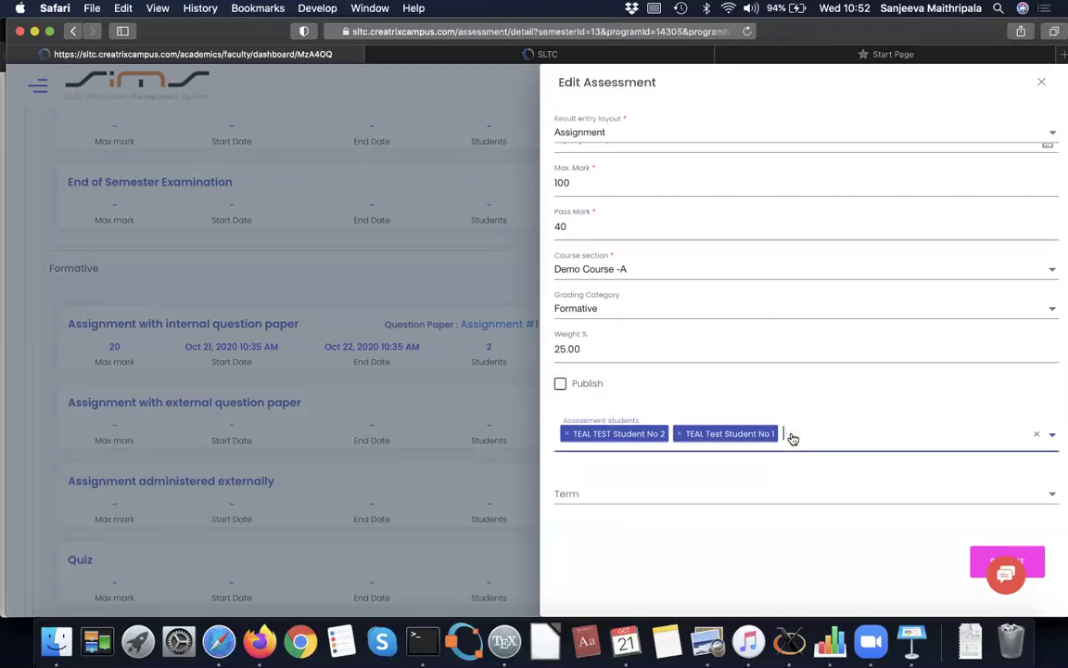
pyautogui.click(1031, 562)
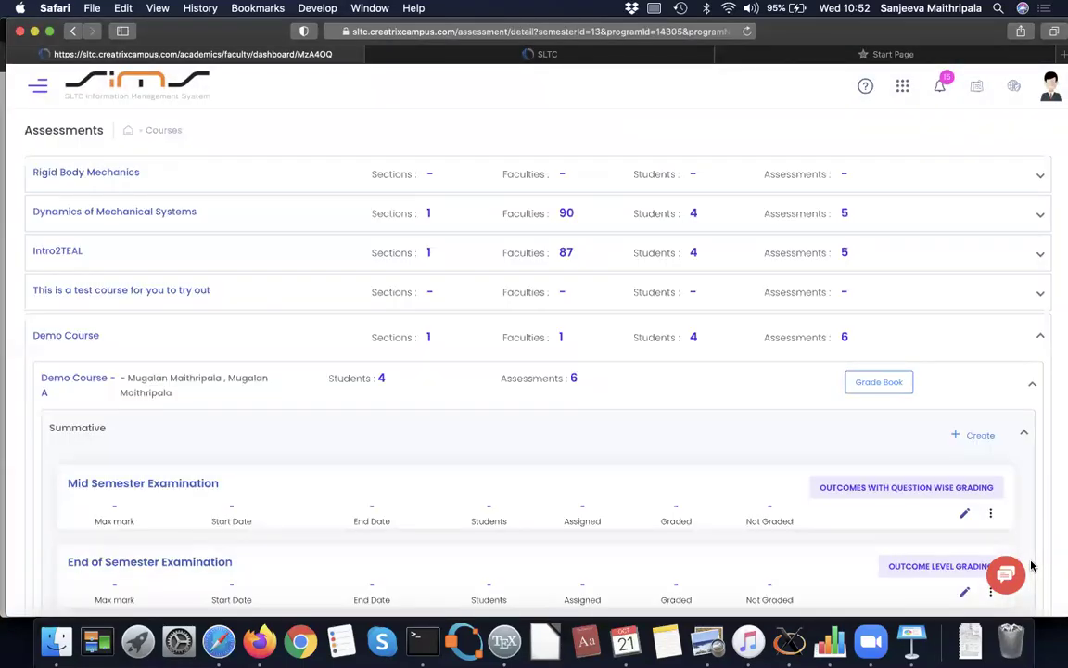
# Open the formative "Assignment administered externally" for editing and set it to be evaluated by Outcome
pyautogui.scroll(-9, 662, 429)
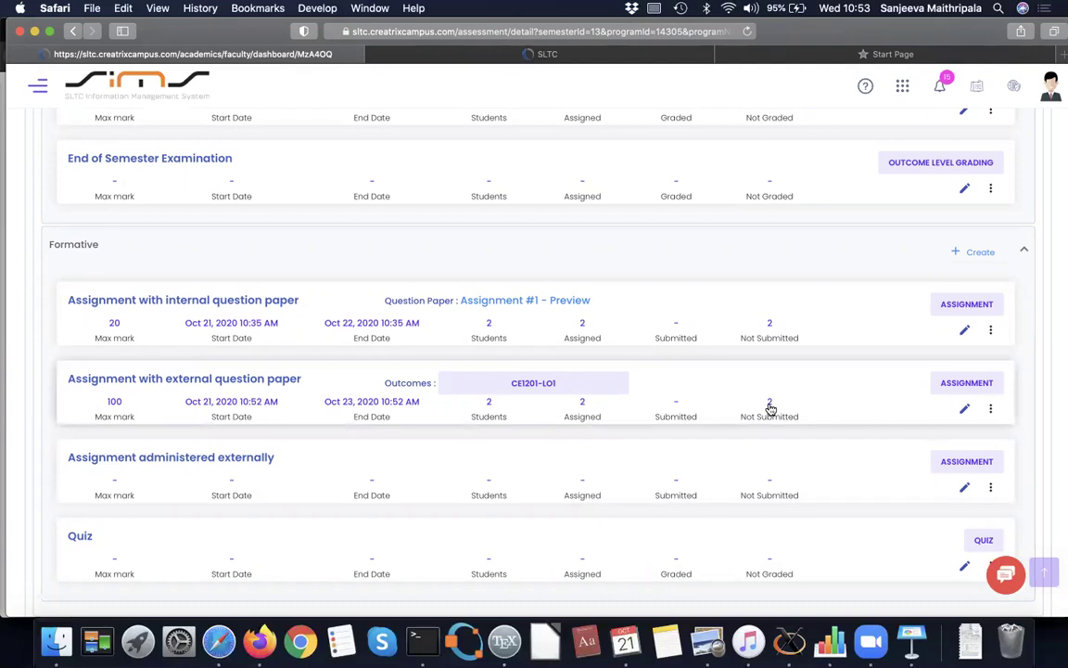
pyautogui.scroll(-1, 770, 408)
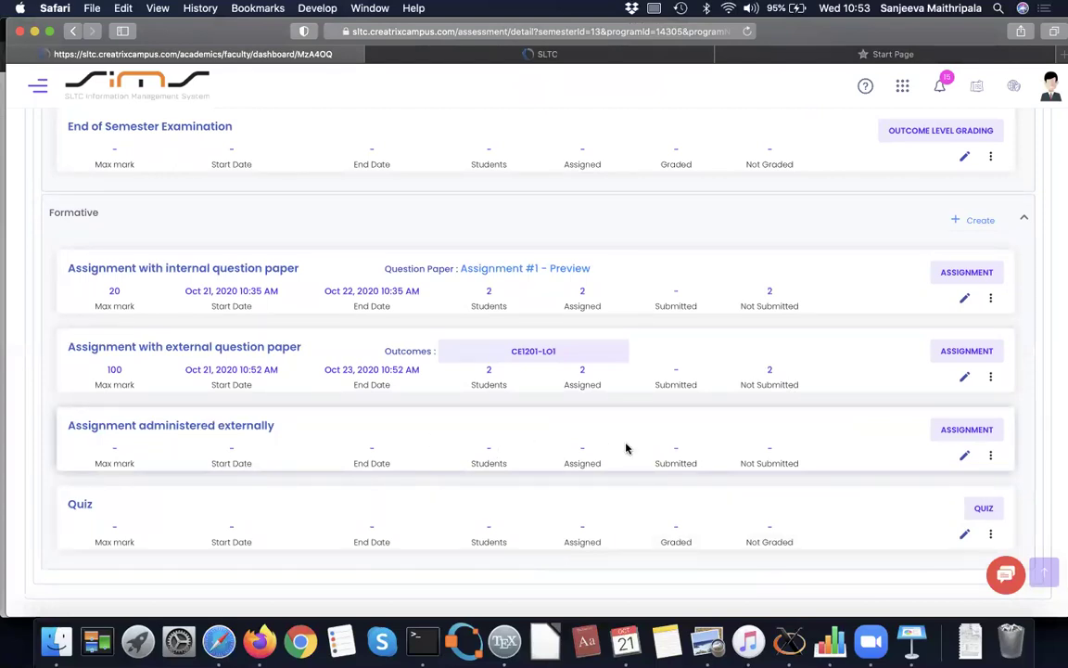
pyautogui.click(965, 456)
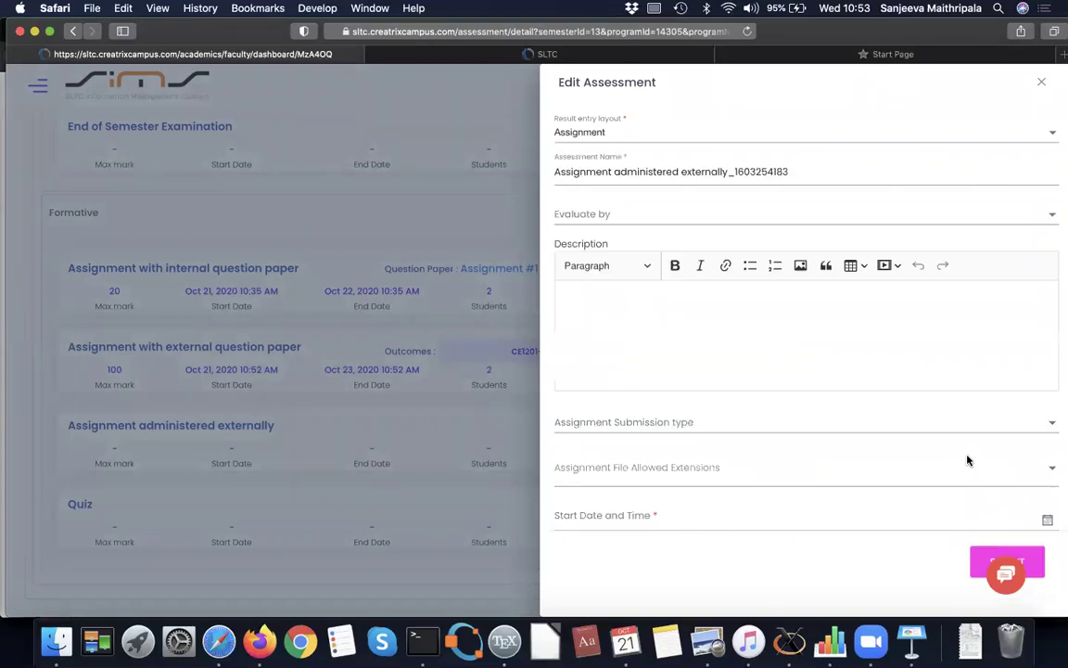
pyautogui.click(656, 217)
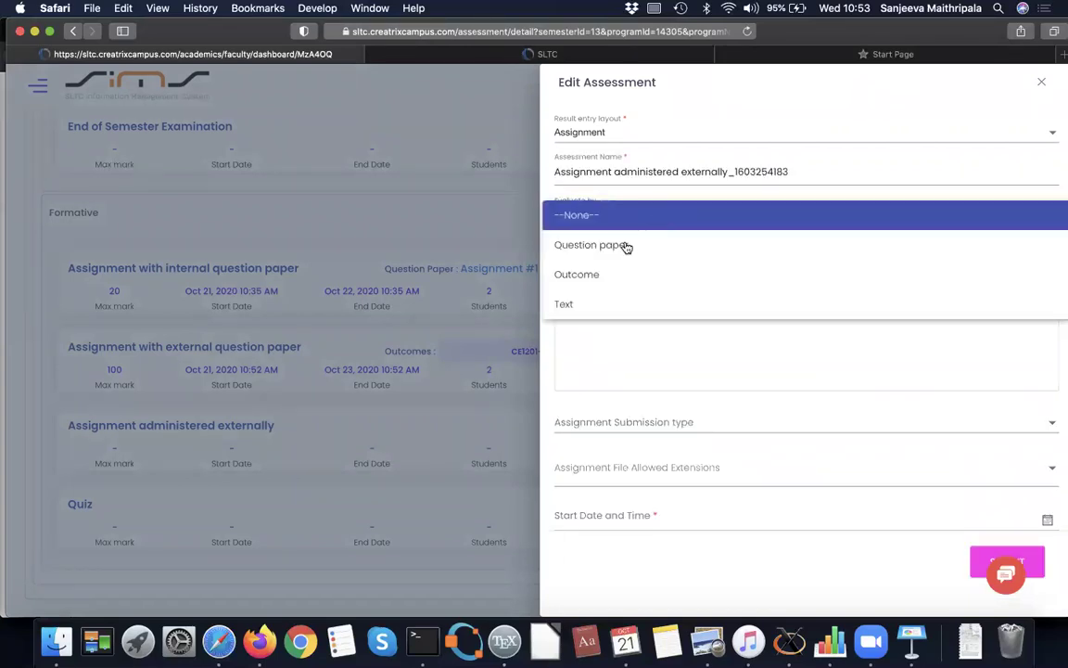
pyautogui.click(589, 276)
# Enter the description "This is design based Assignment"
pyautogui.click(587, 294)
pyautogui.write('This a')
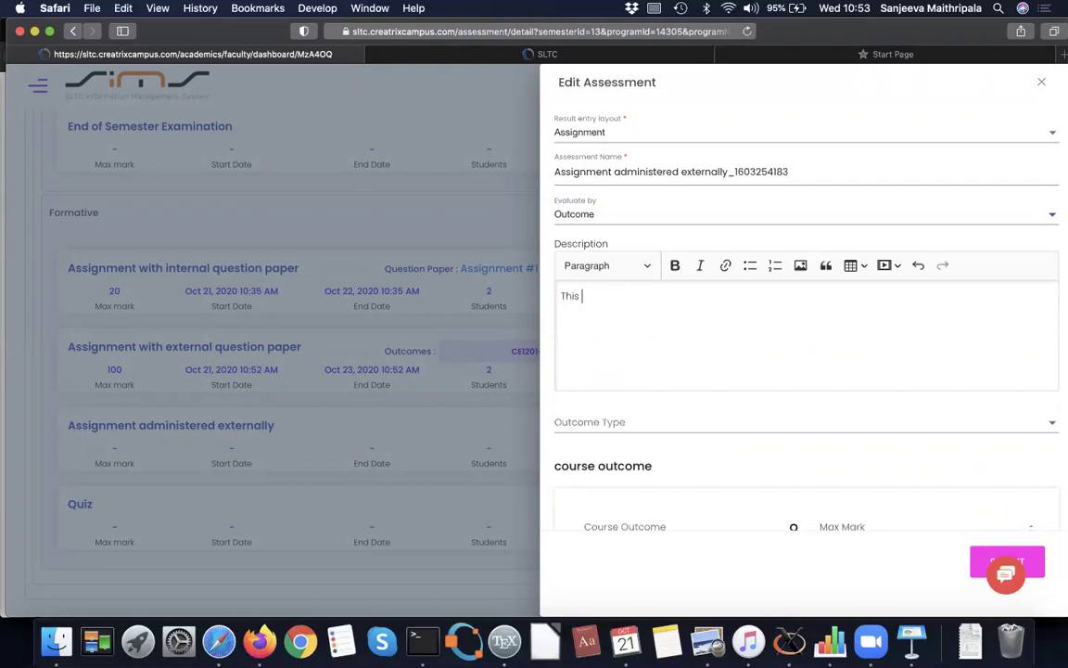
pyautogui.write('s an')
pyautogui.write('gn based ')
pyautogui.write('Assignmen')
pyautogui.write('t')
# Set the outcome type to Course Outcomes and add CE1201-LO1 with a max mark of 100
pyautogui.click(575, 421)
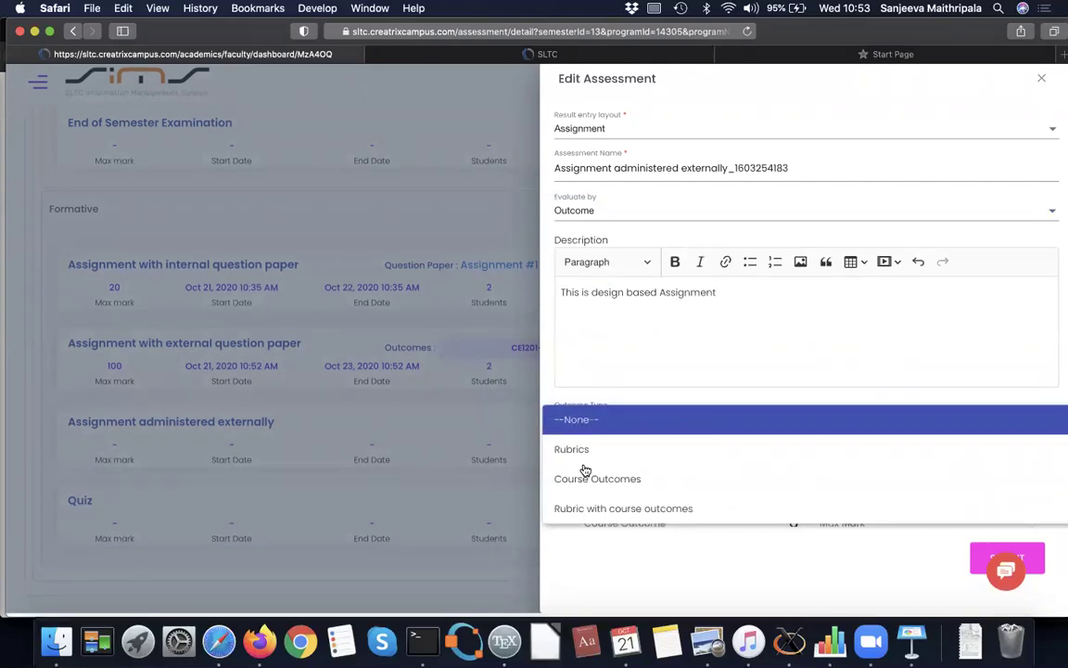
pyautogui.click(591, 482)
pyautogui.scroll(-2, 592, 487)
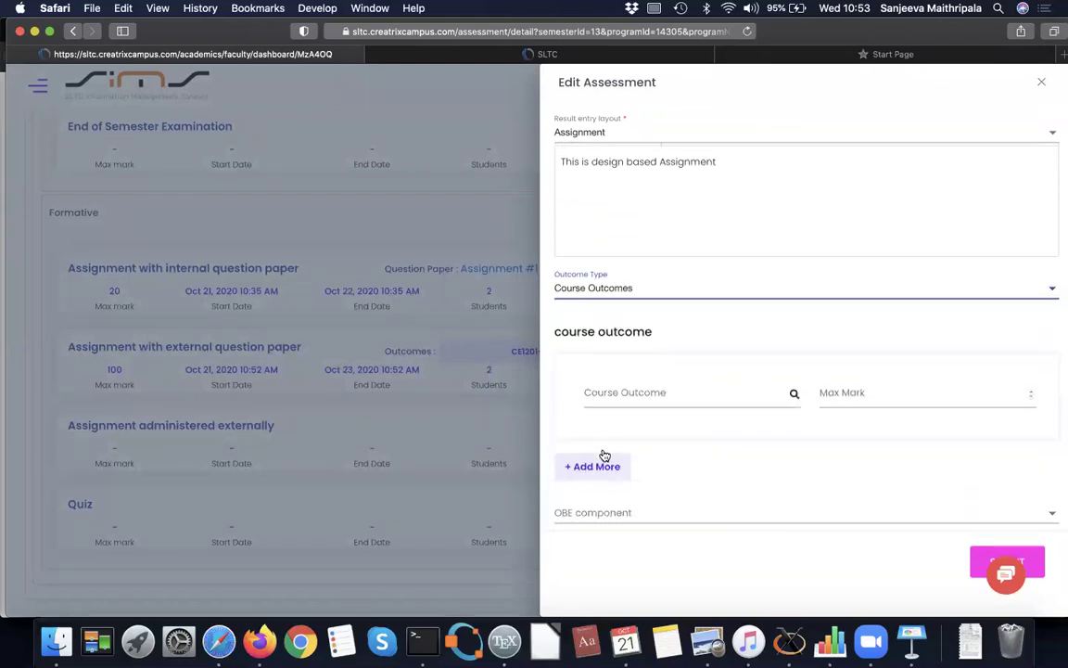
pyautogui.click(639, 389)
pyautogui.click(622, 425)
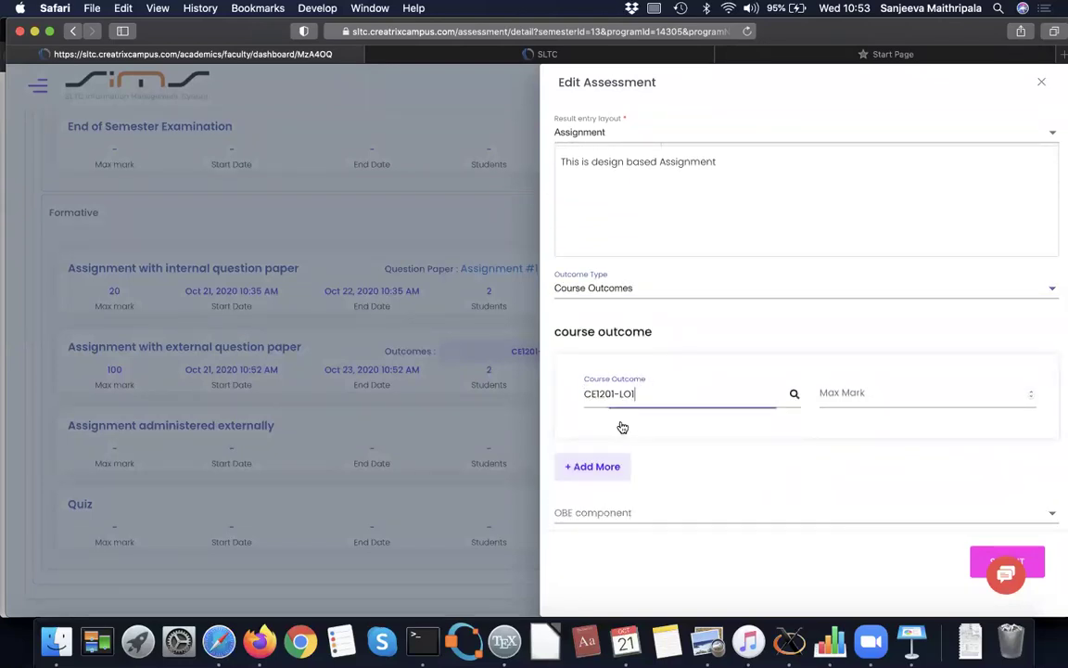
pyautogui.scroll(-2, 714, 389)
pyautogui.click(851, 339)
pyautogui.write('100')
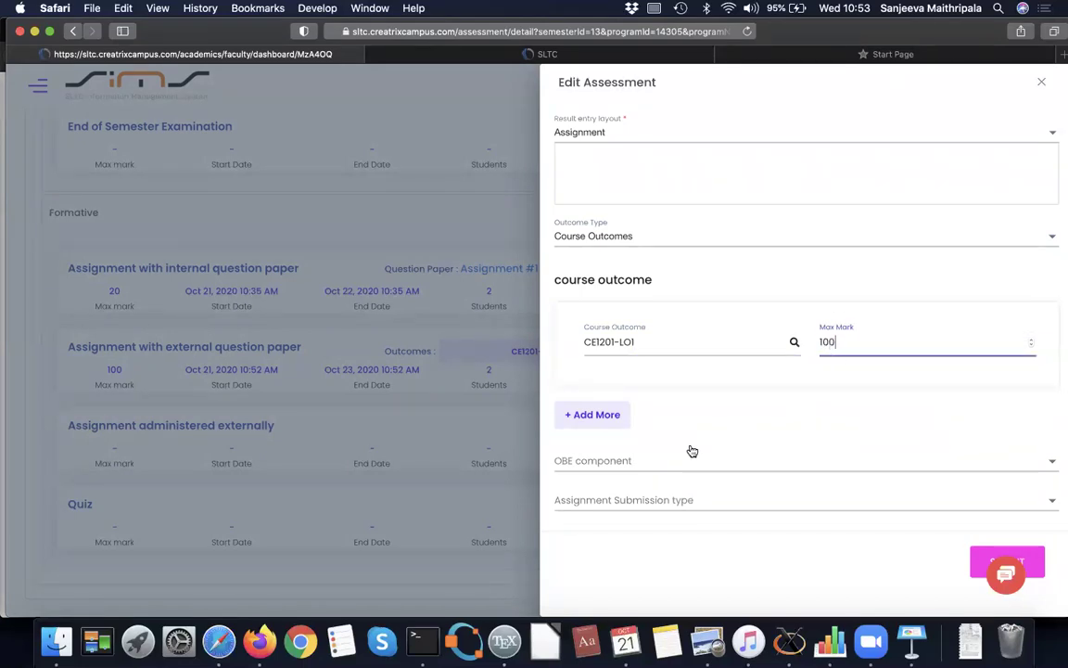
# Set the externally administered assignment's submission type to File upload and allow the PDF file extension
pyautogui.scroll(-6, 689, 451)
pyautogui.click(700, 285)
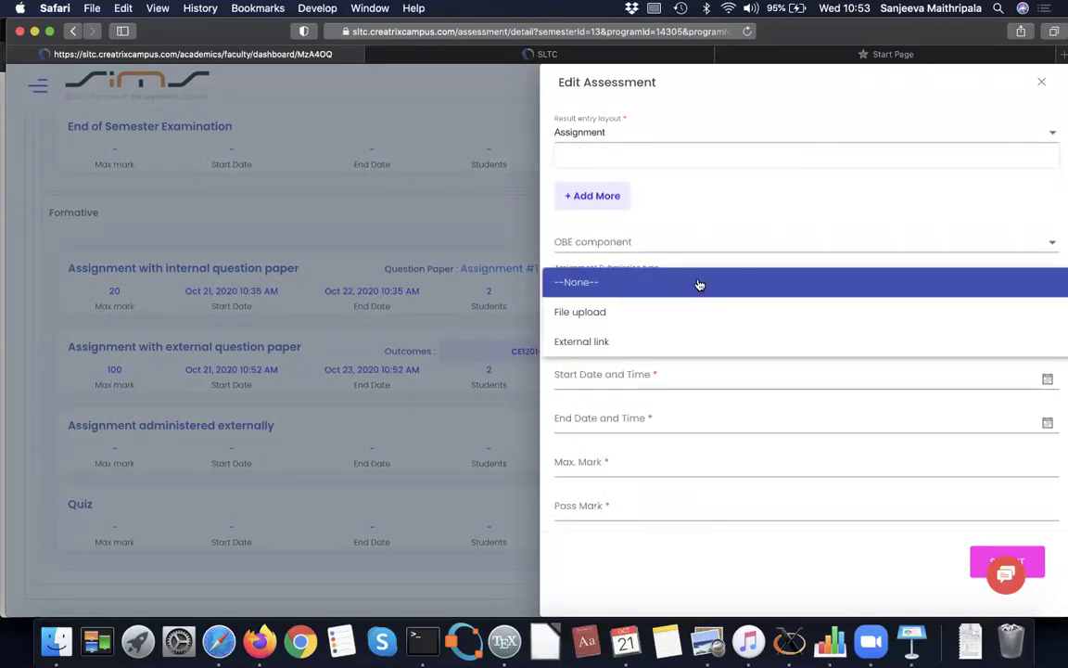
pyautogui.click(605, 314)
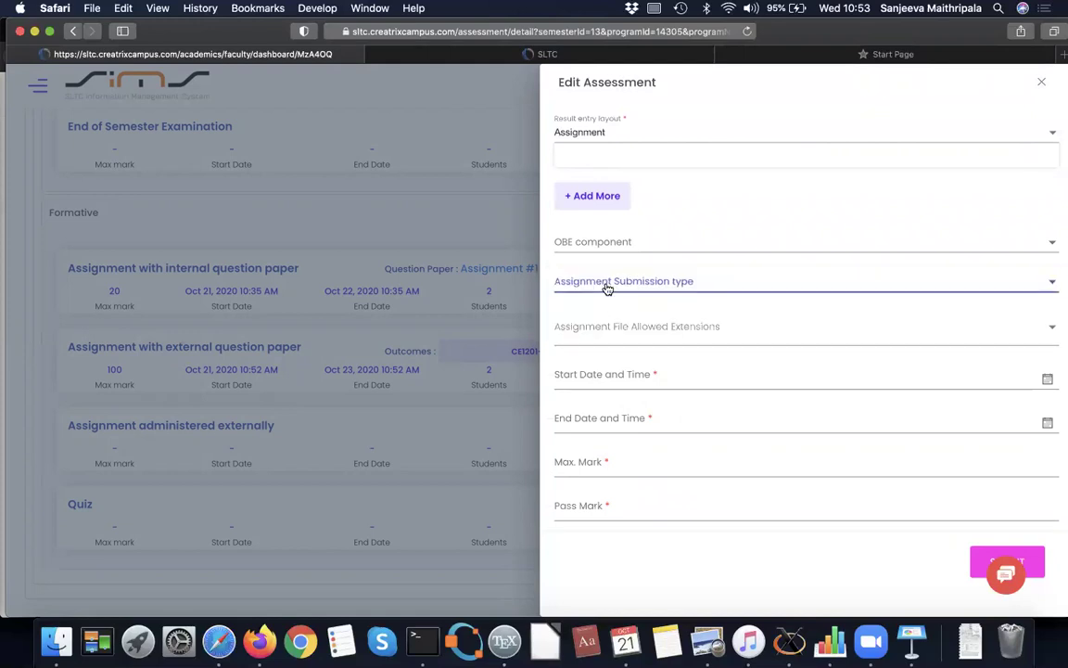
pyautogui.click(612, 286)
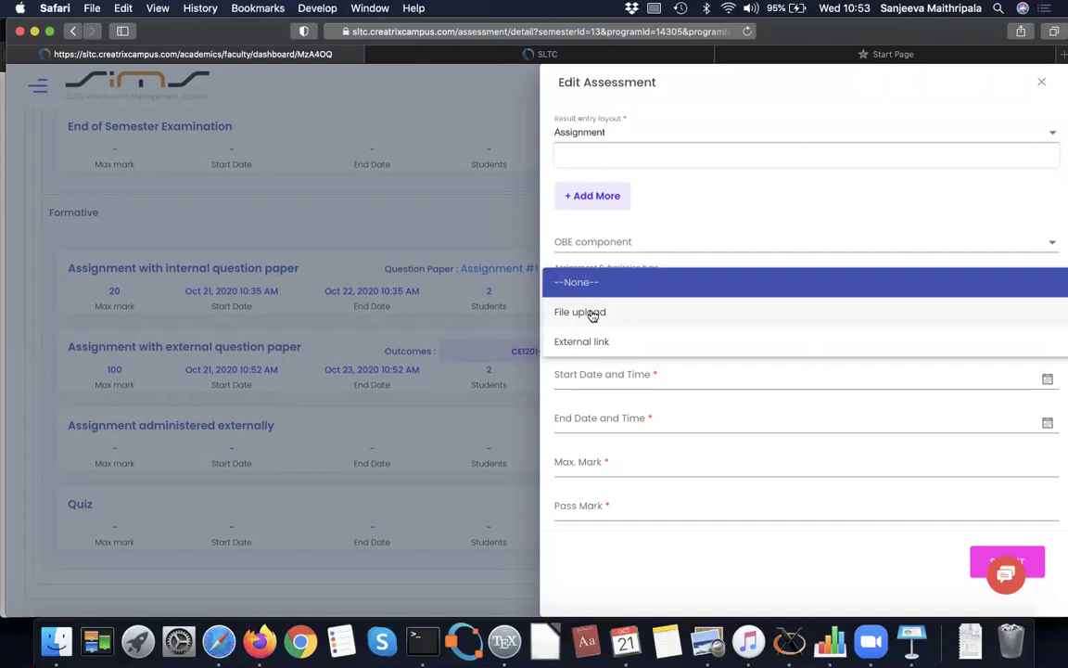
pyautogui.click(593, 315)
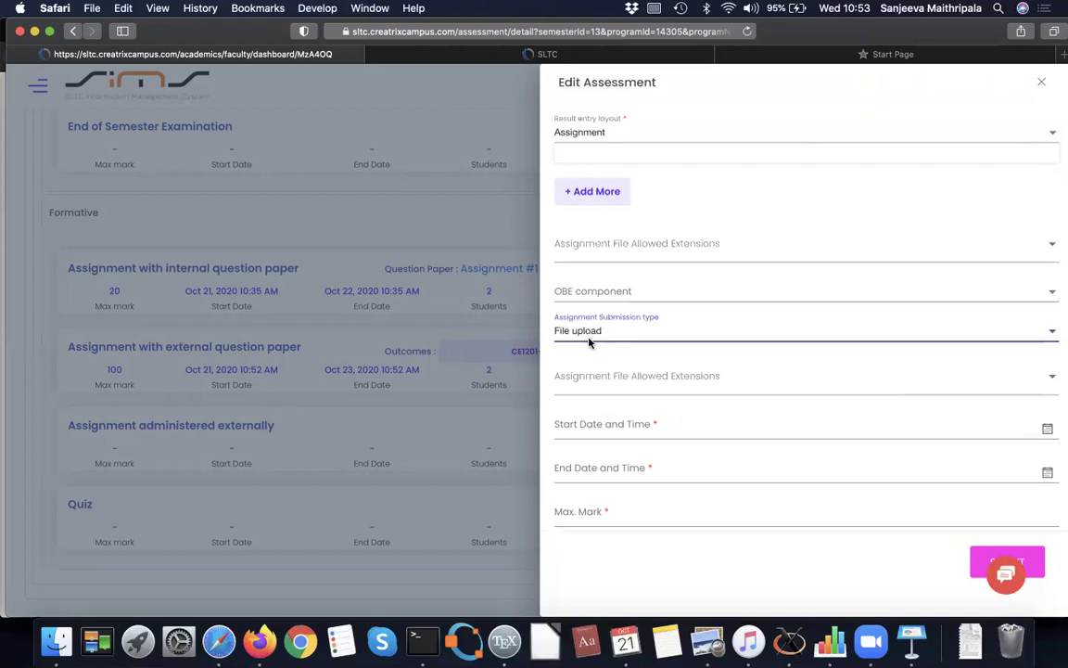
pyautogui.click(600, 362)
pyautogui.click(582, 388)
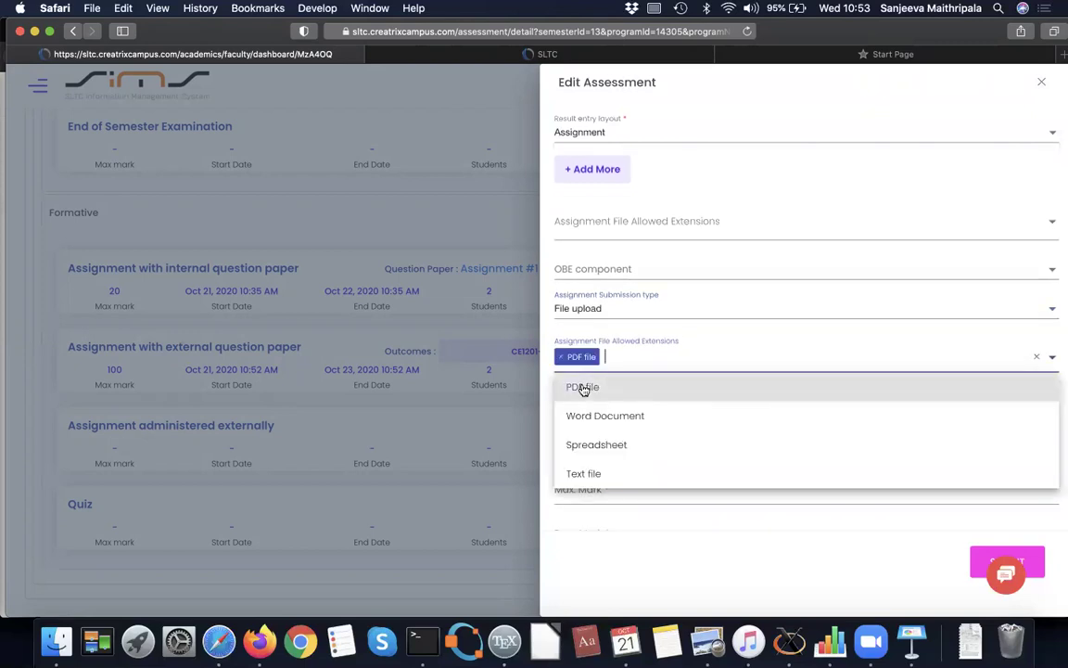
pyautogui.click(684, 558)
# Set the assignment's start to 10/21/2020, 10:54 AM and its end to 10/21/2020, 11:54 AM
pyautogui.click(638, 405)
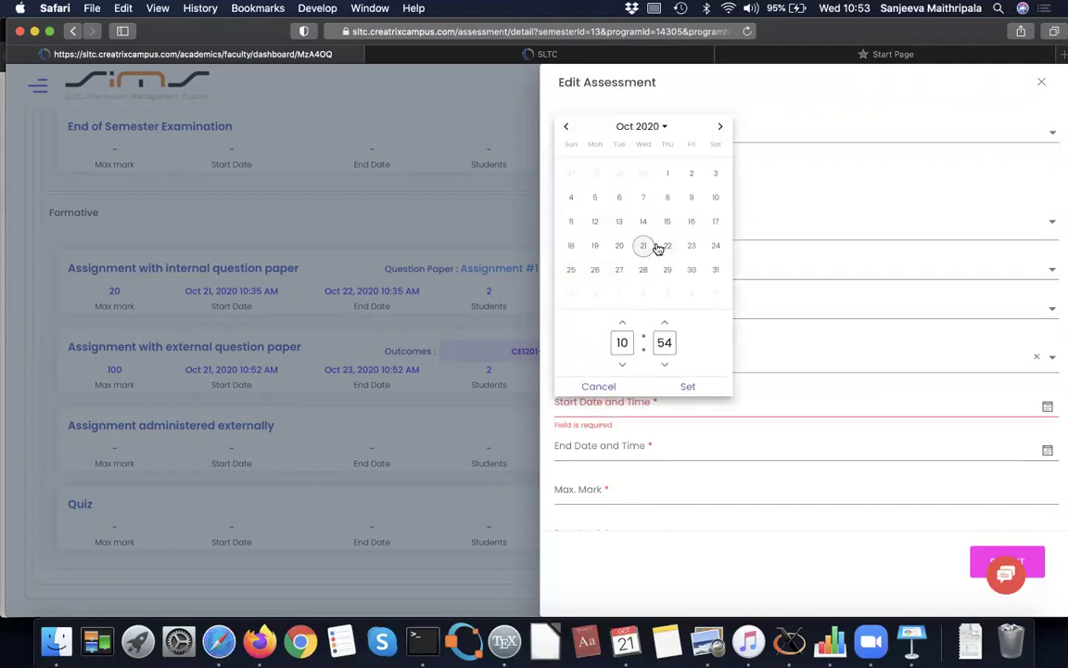
pyautogui.click(692, 387)
pyautogui.click(629, 446)
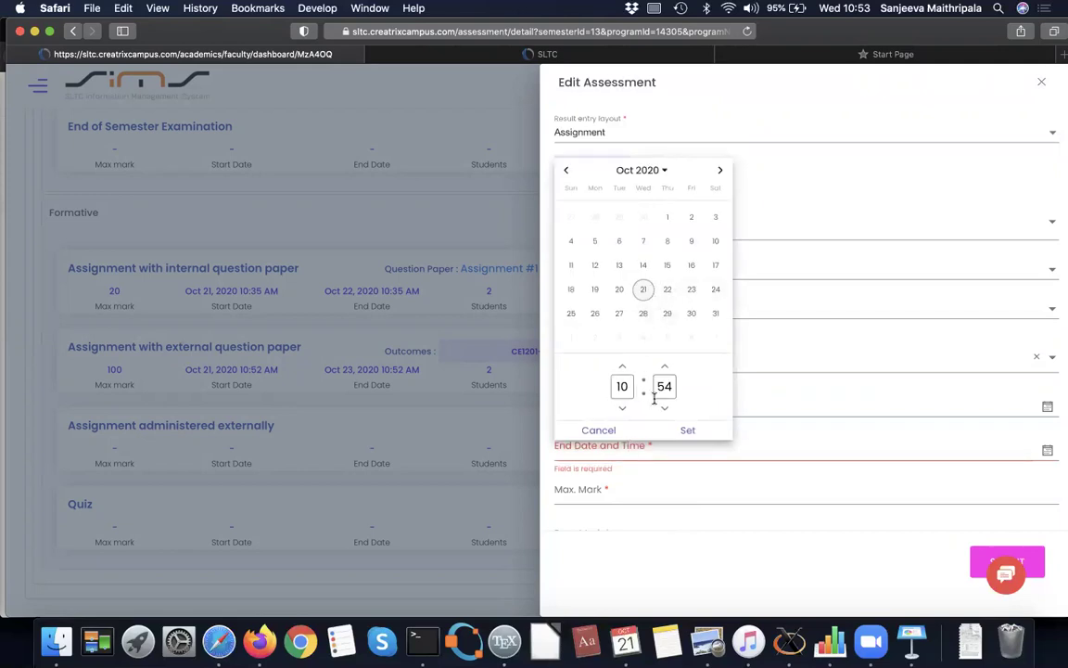
pyautogui.click(622, 369)
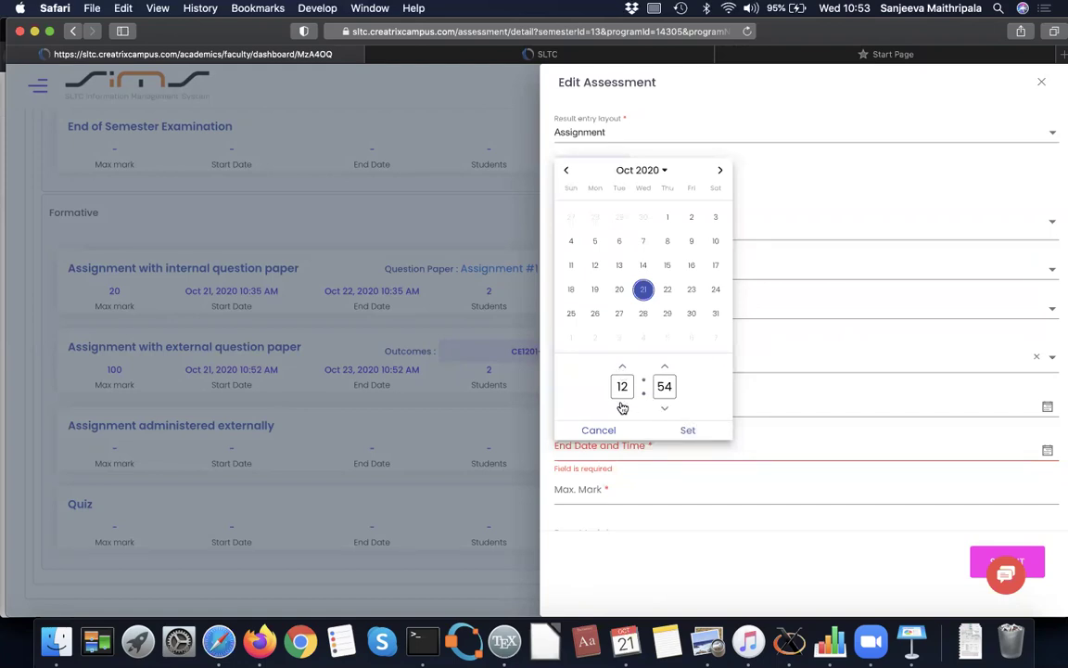
pyautogui.click(690, 430)
# Give the assignment a max mark of 100 and a pass mark of 40, and submit the assessment edits
pyautogui.scroll(-3, 692, 431)
pyautogui.click(587, 333)
pyautogui.write('100')
pyautogui.click(579, 375)
pyautogui.write('40')
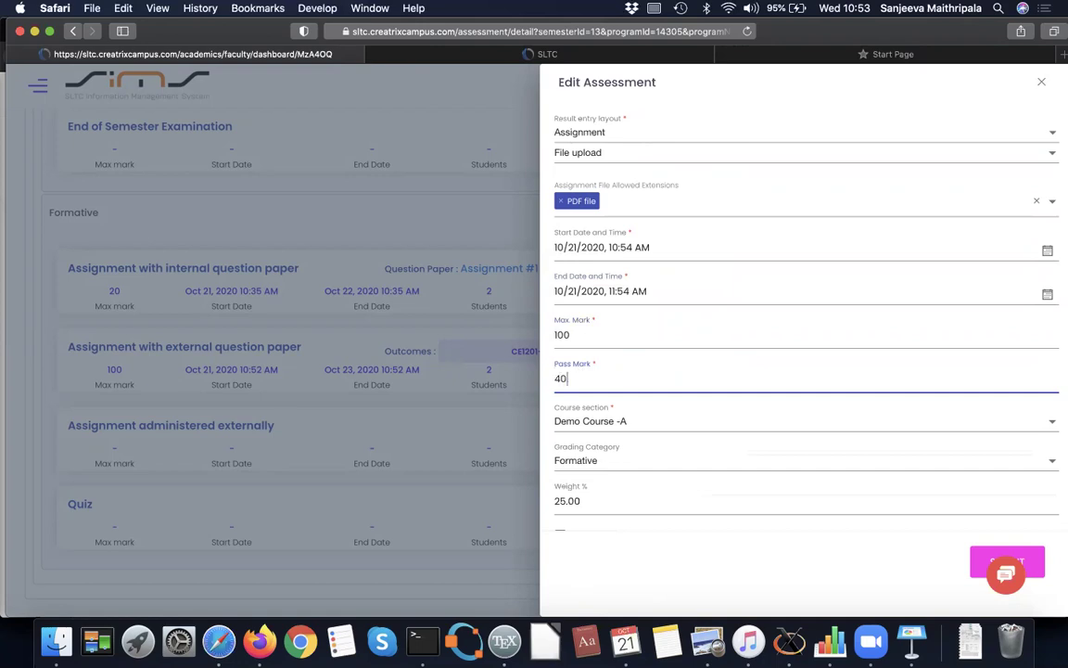
pyautogui.scroll(-3, 798, 417)
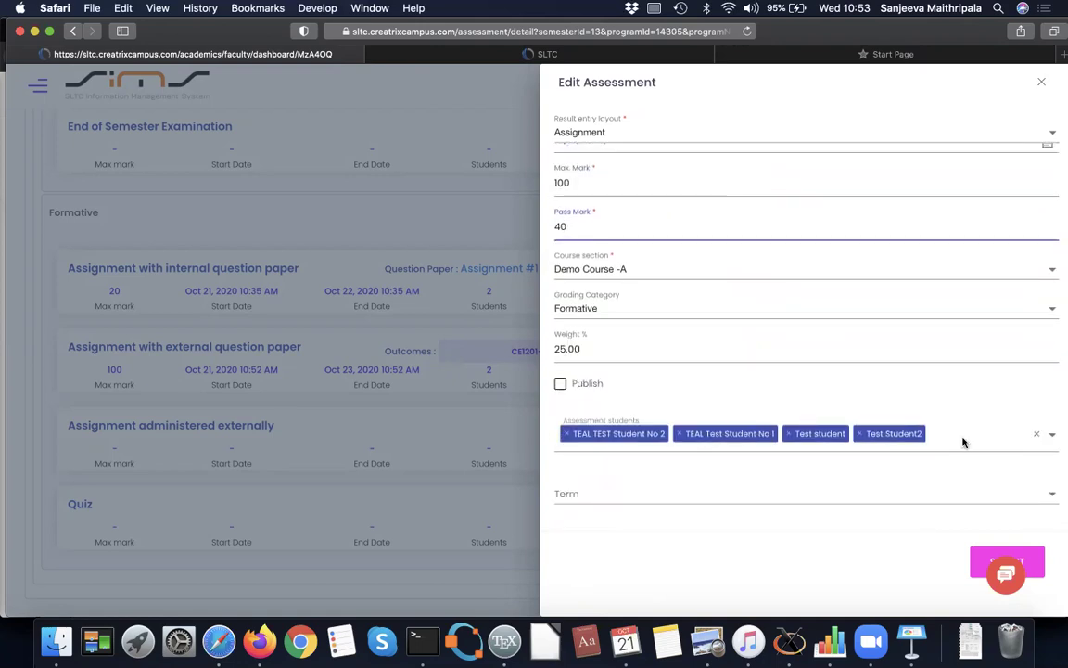
pyautogui.click(1036, 562)
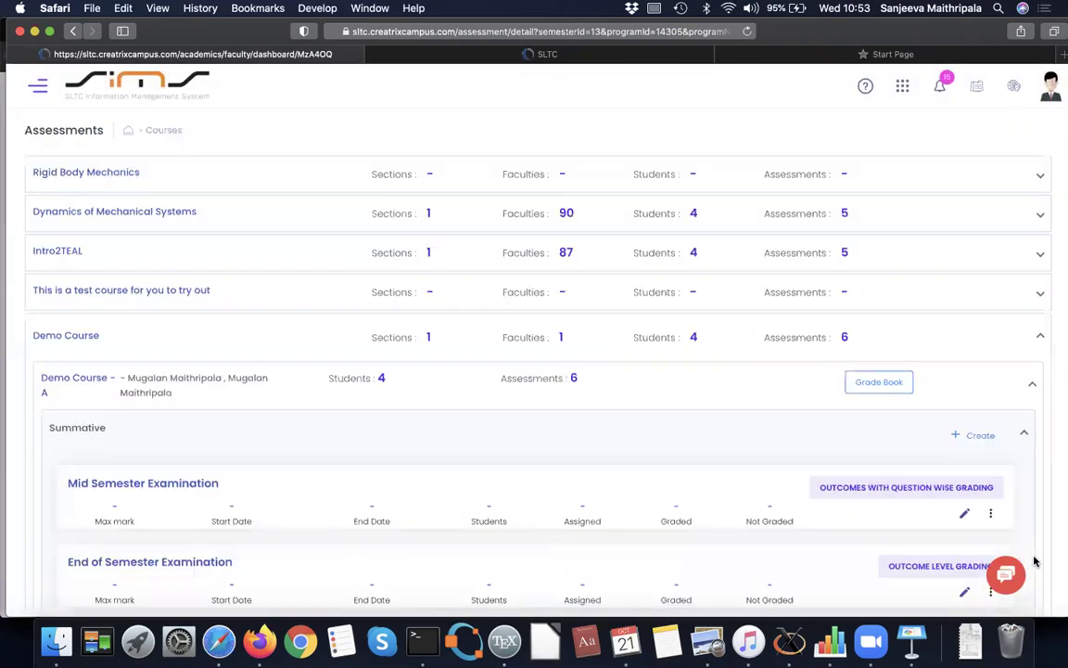
# Try to enter marks for the formative "Assignment administered externally"
pyautogui.scroll(-5, 769, 488)
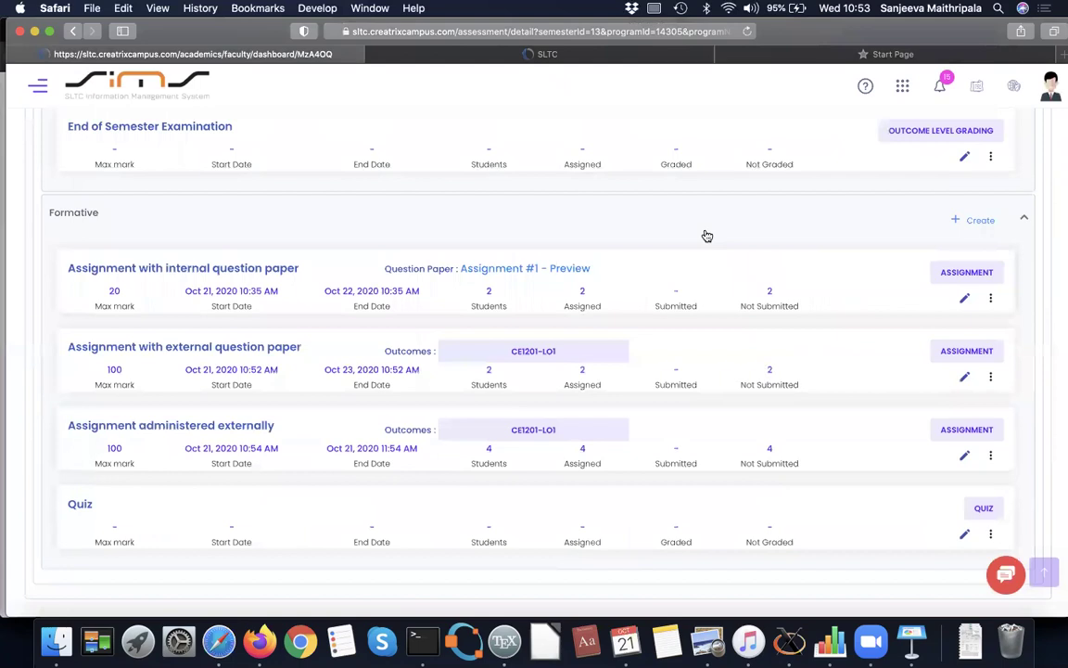
pyautogui.click(992, 457)
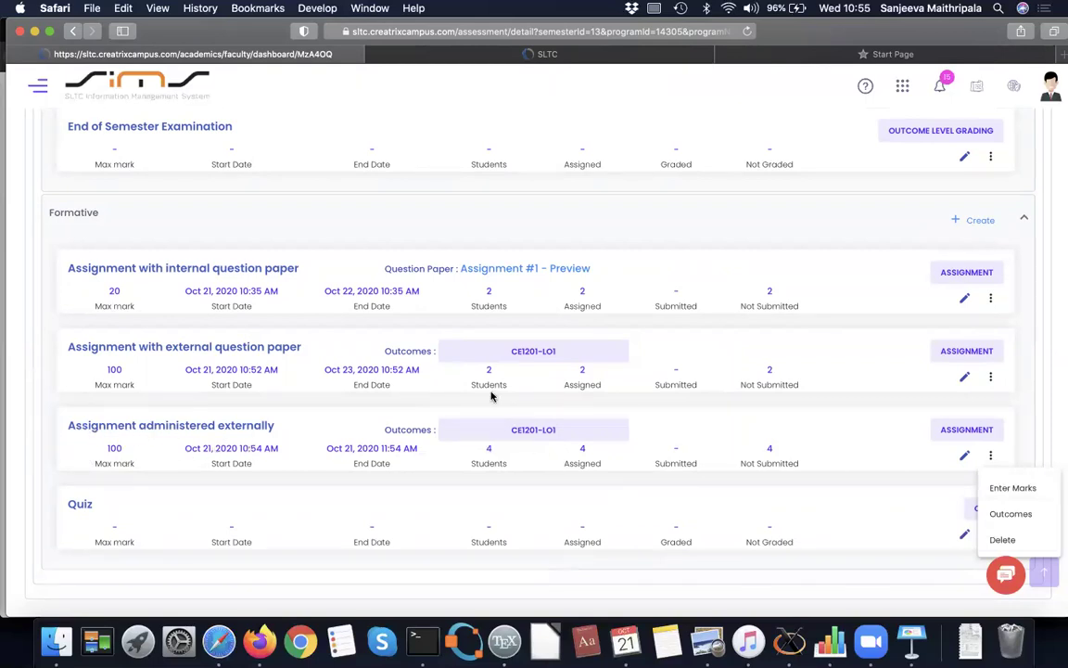
pyautogui.click(1017, 488)
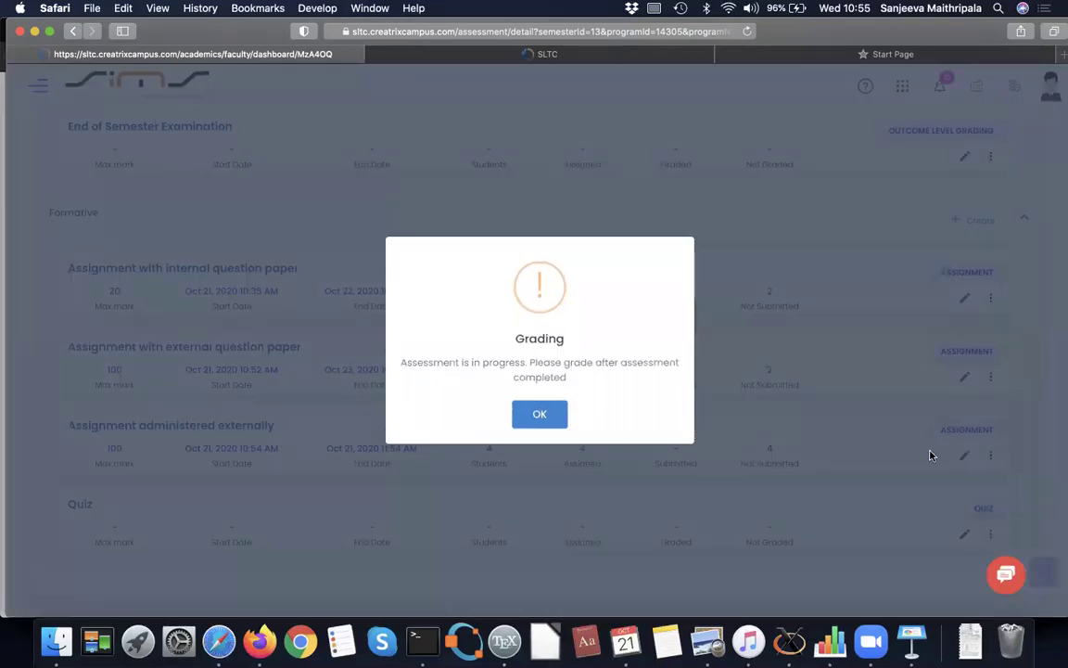
pyautogui.click(540, 415)
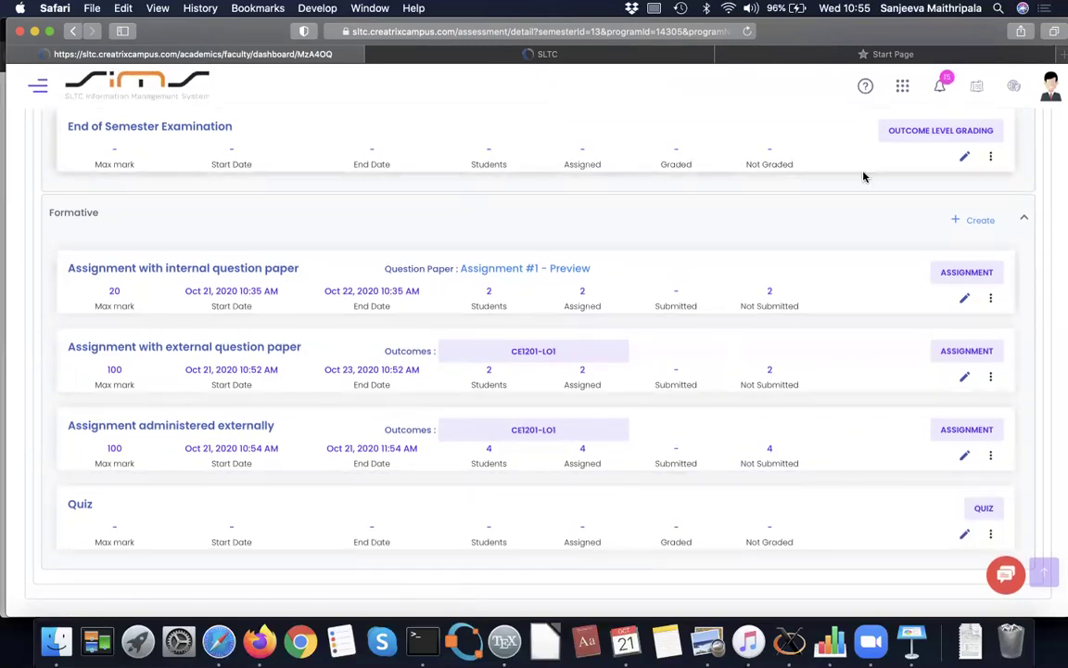
# Sign out of the faculty account and log in with the saved test student credentials, entering the computer account password to authorize AutoFill
pyautogui.click(1050, 86)
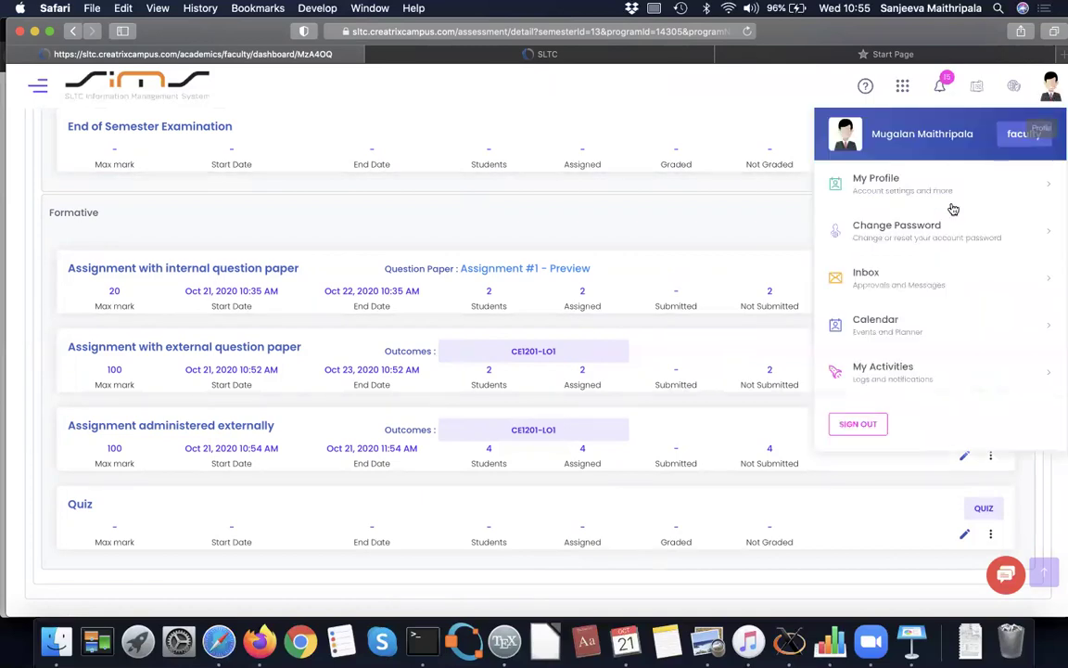
pyautogui.click(858, 426)
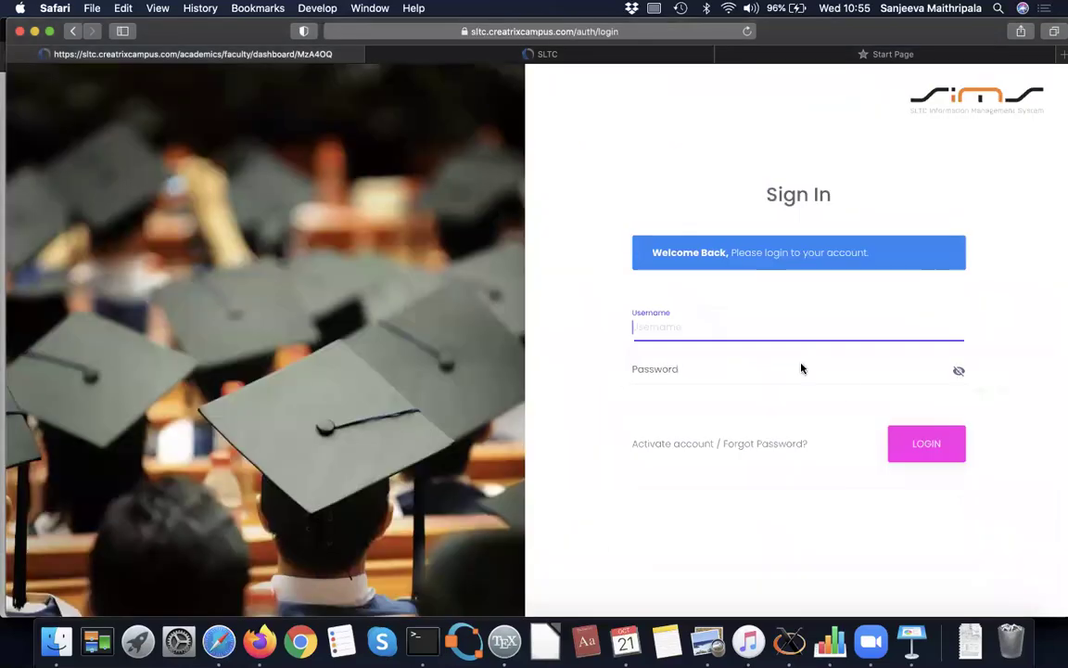
pyautogui.click(698, 327)
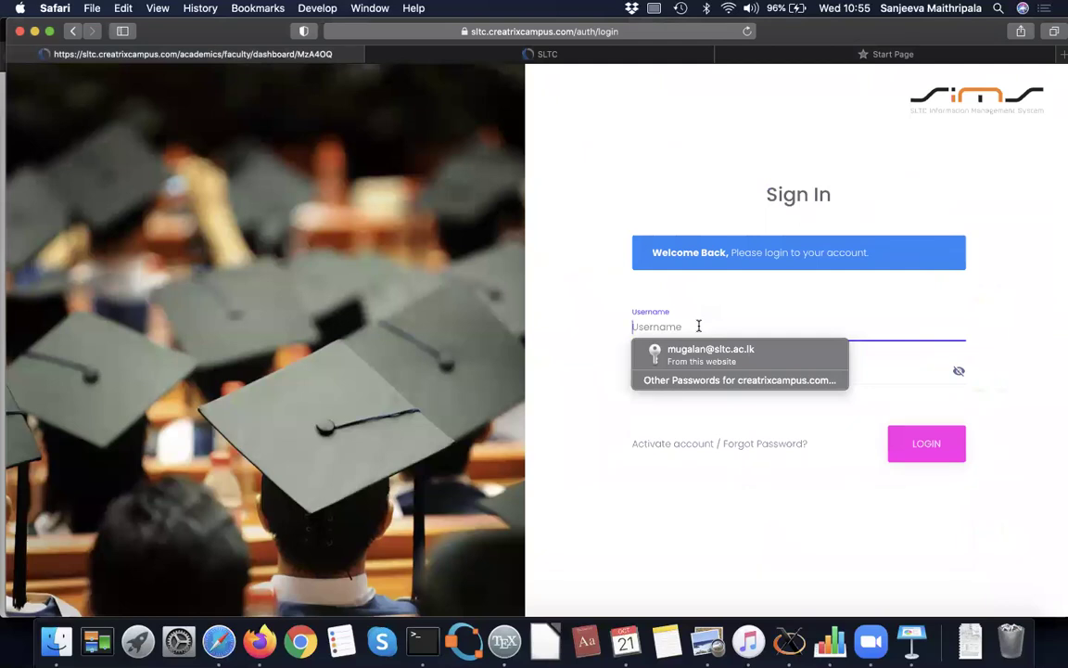
pyautogui.write('te')
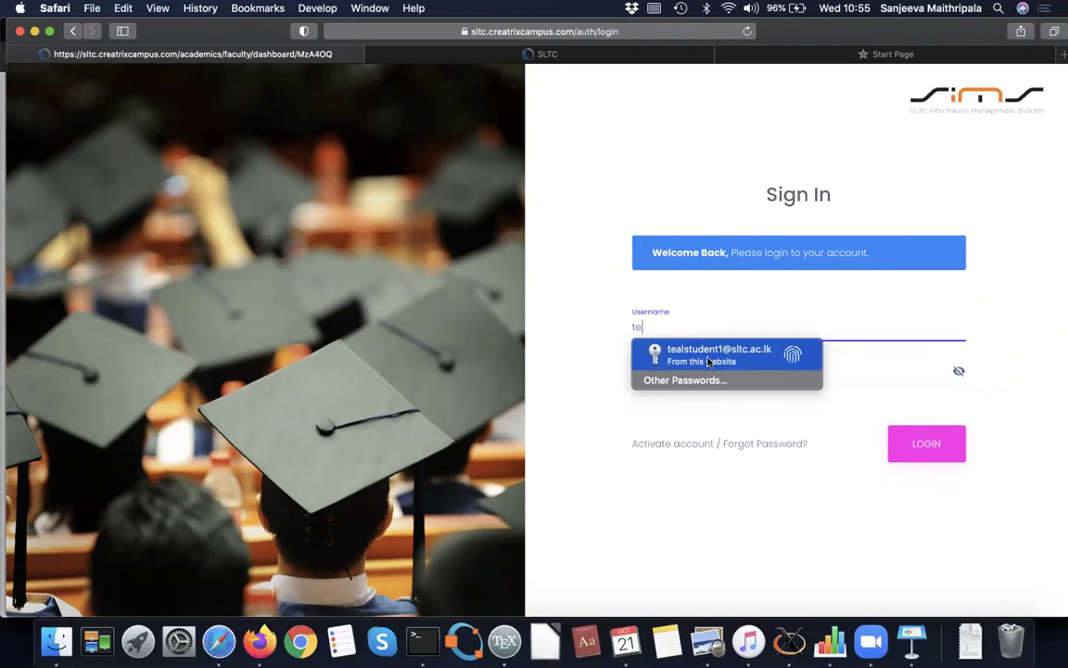
pyautogui.click(707, 360)
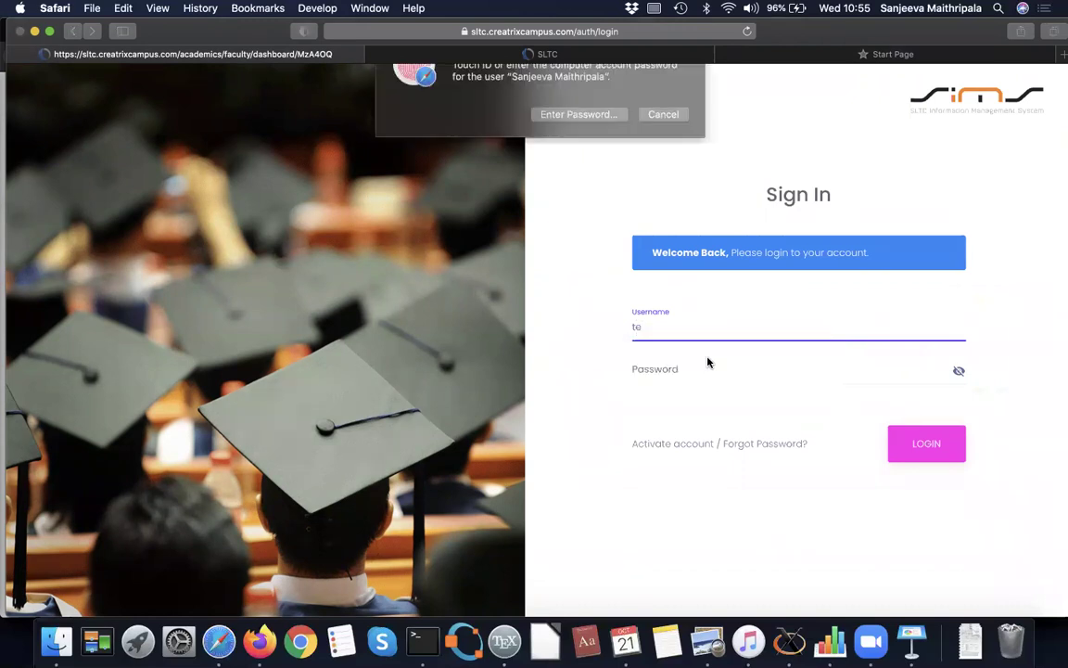
pyautogui.click(604, 152)
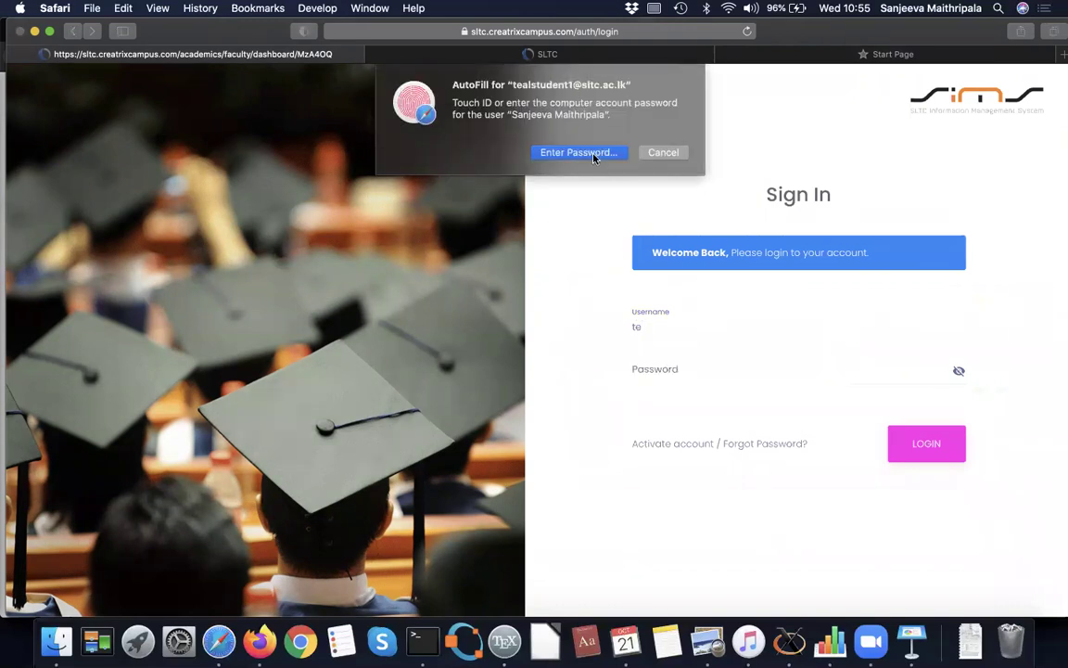
pyautogui.write('****')
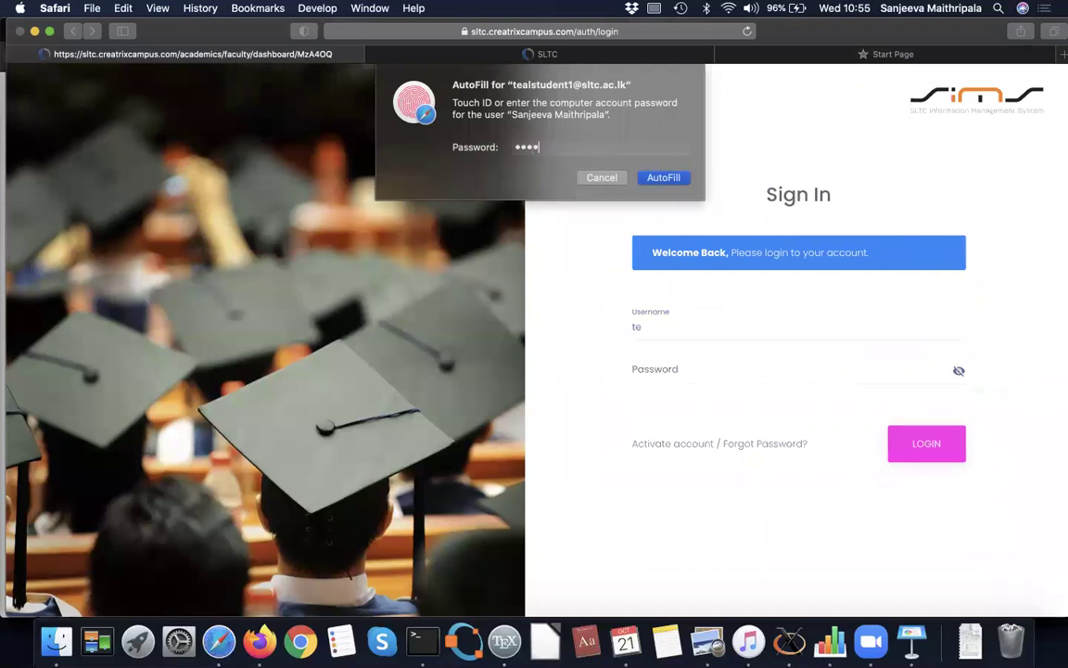
pyautogui.click(664, 178)
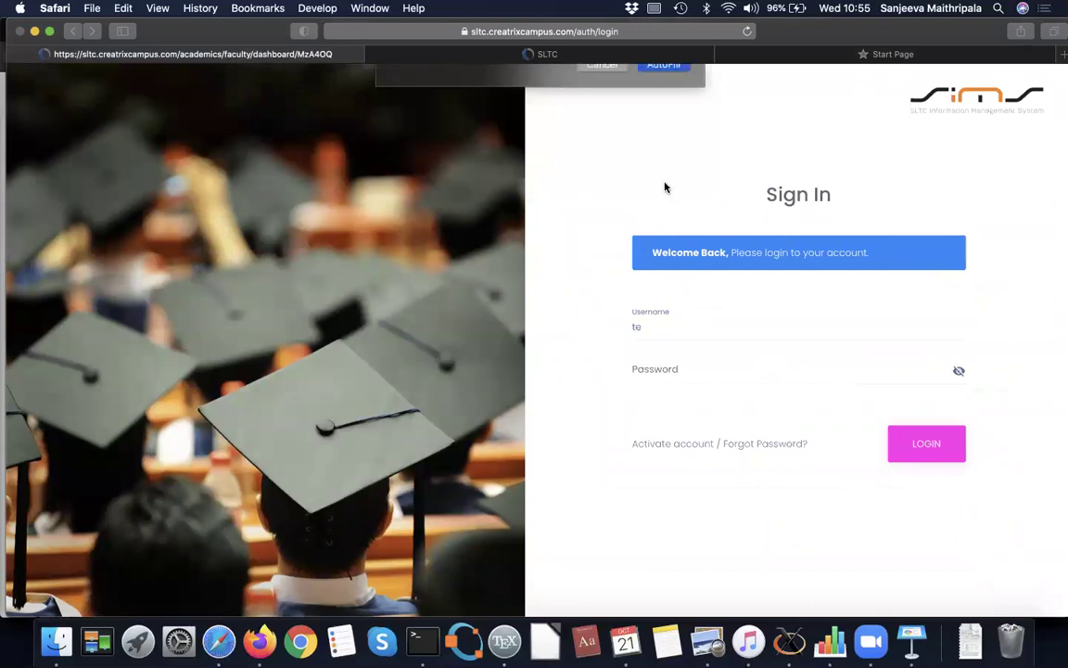
pyautogui.click(904, 452)
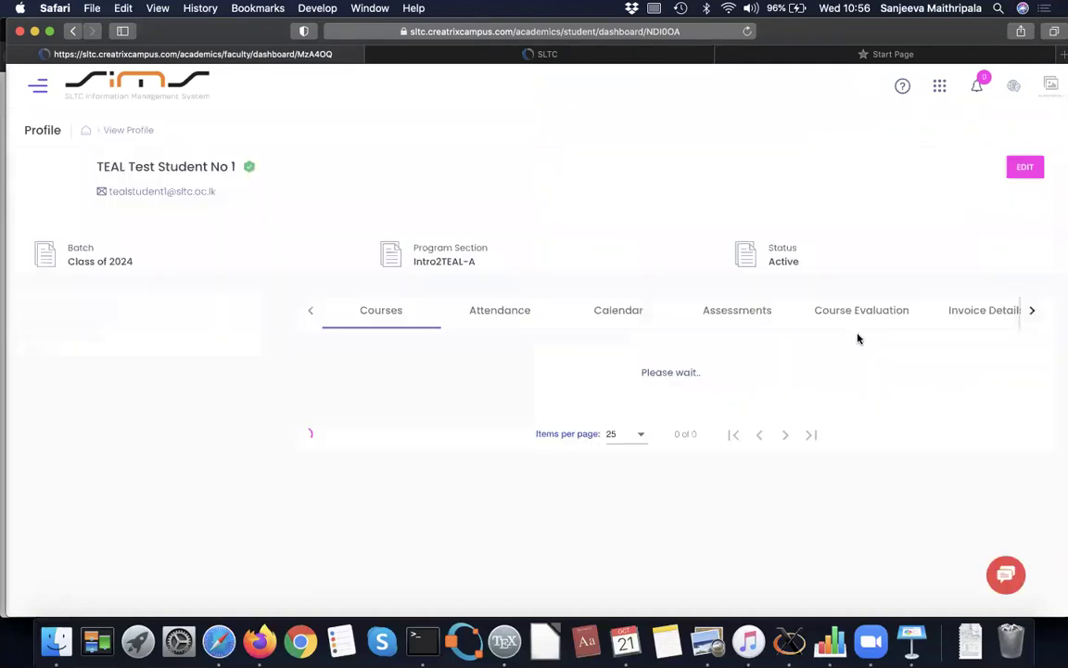
# Examine the student's assessments list for the Demo Course assignments and their submission options
pyautogui.click(748, 319)
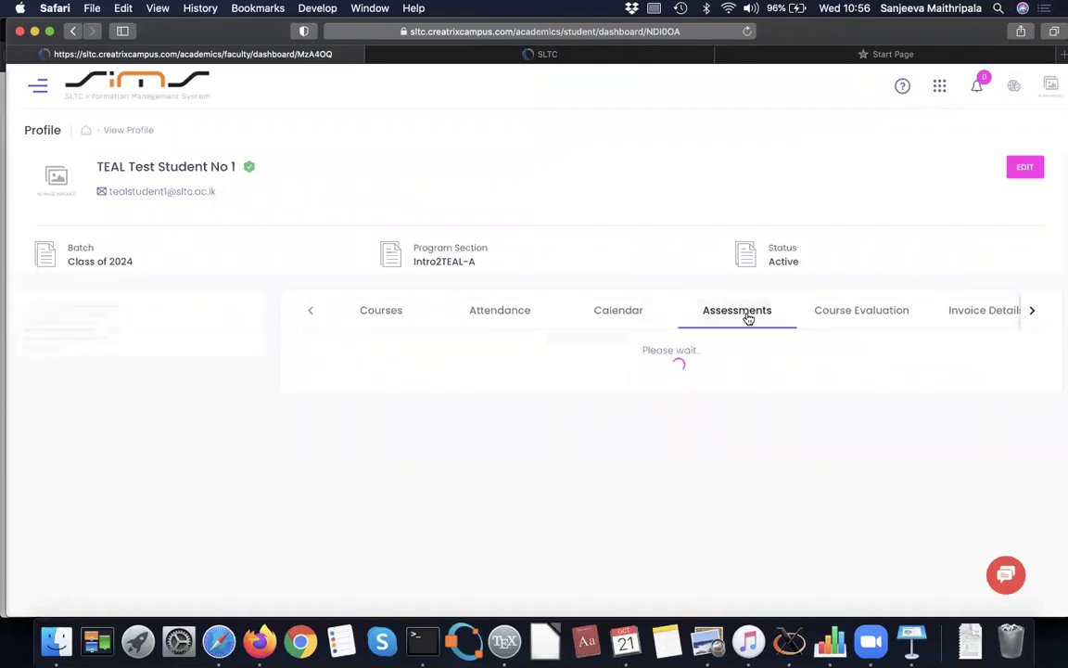
pyautogui.scroll(-2, 748, 319)
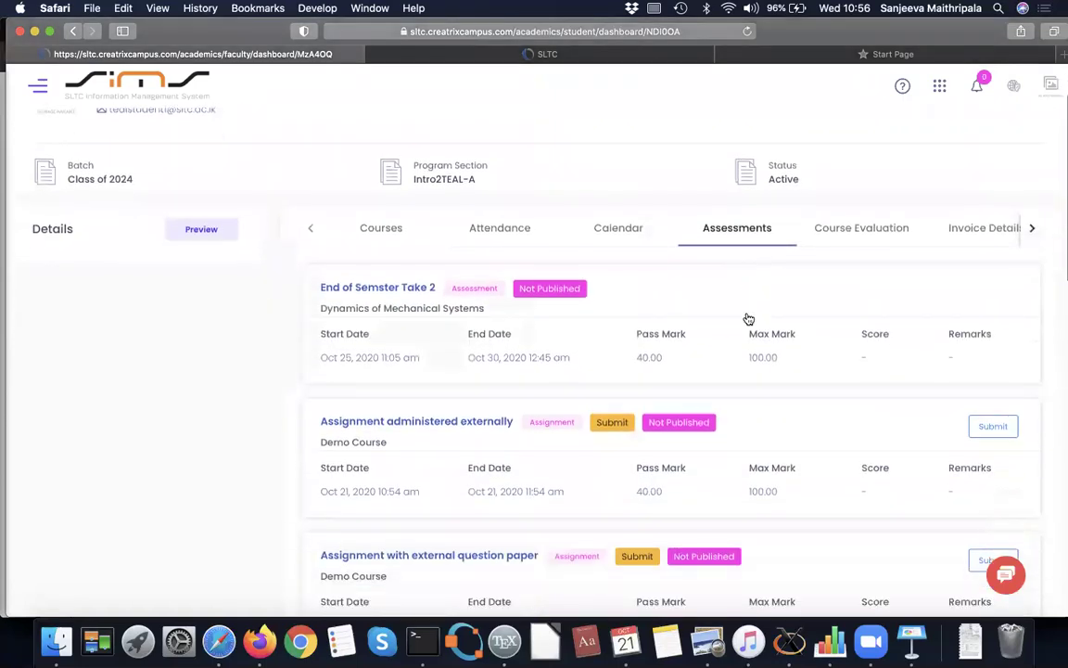
pyautogui.scroll(-2, 748, 319)
pyautogui.scroll(-2, 748, 318)
pyautogui.scroll(-2, 748, 318)
pyautogui.scroll(1, 748, 318)
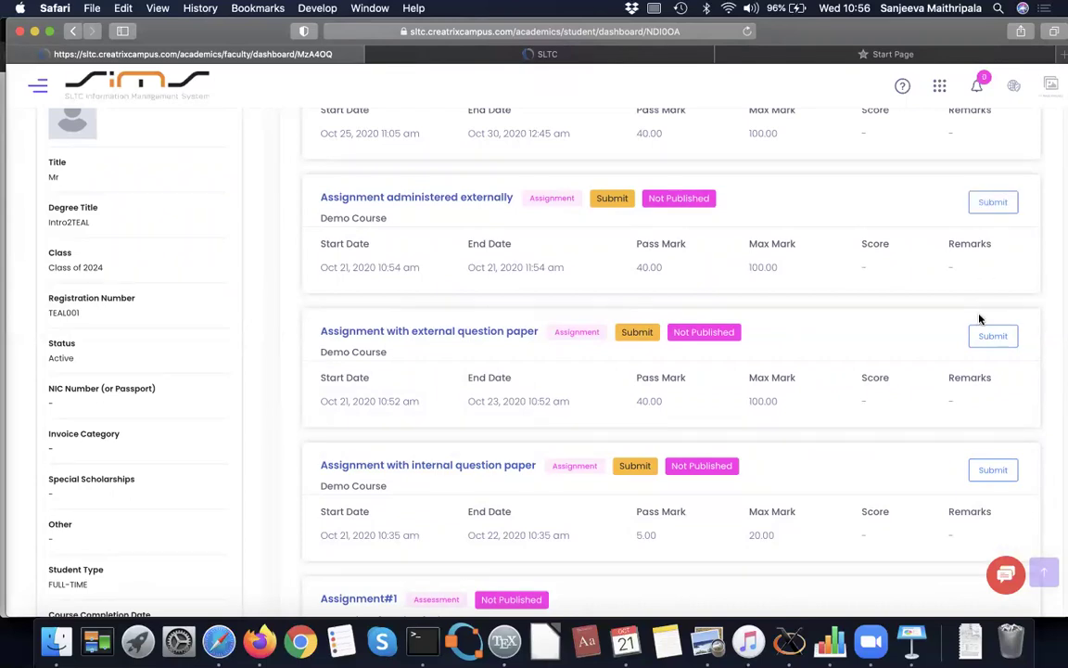
pyautogui.scroll(-1, 980, 319)
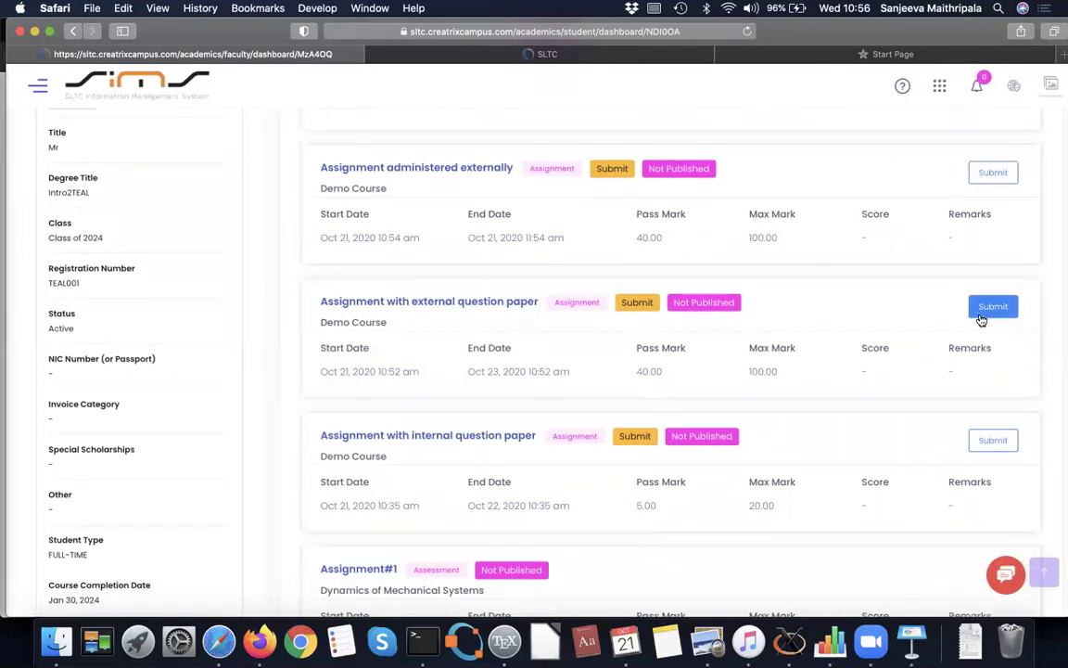
pyautogui.scroll(10, 978, 317)
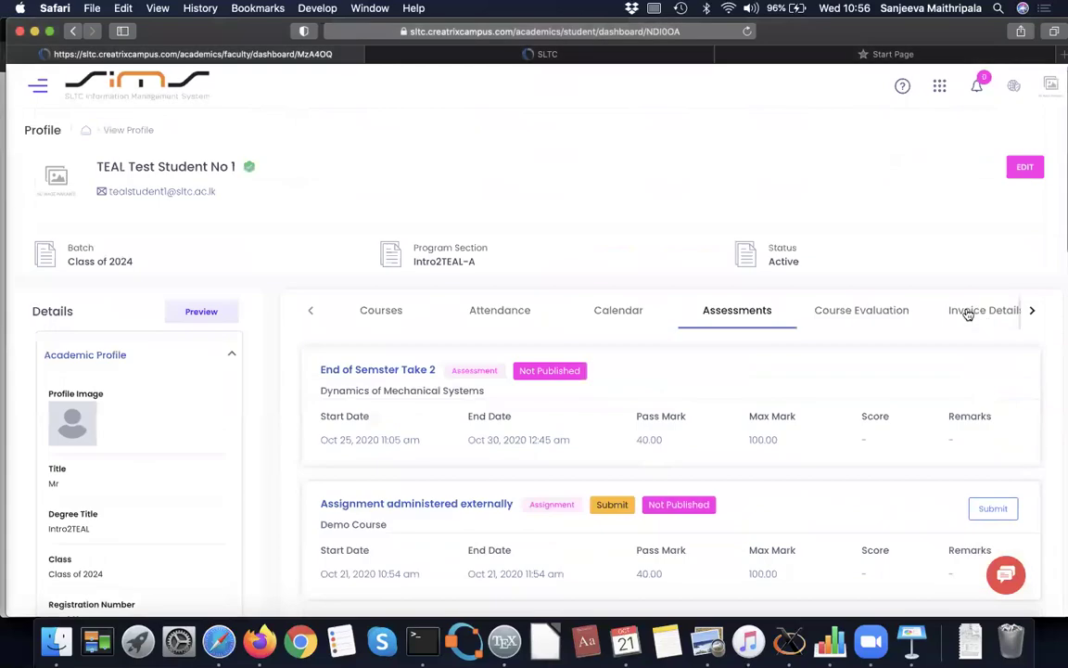
# Filter the student's calendar to Assessment entries only and review the assignments scheduled for Oct 18 – 24, 2020
pyautogui.click(608, 315)
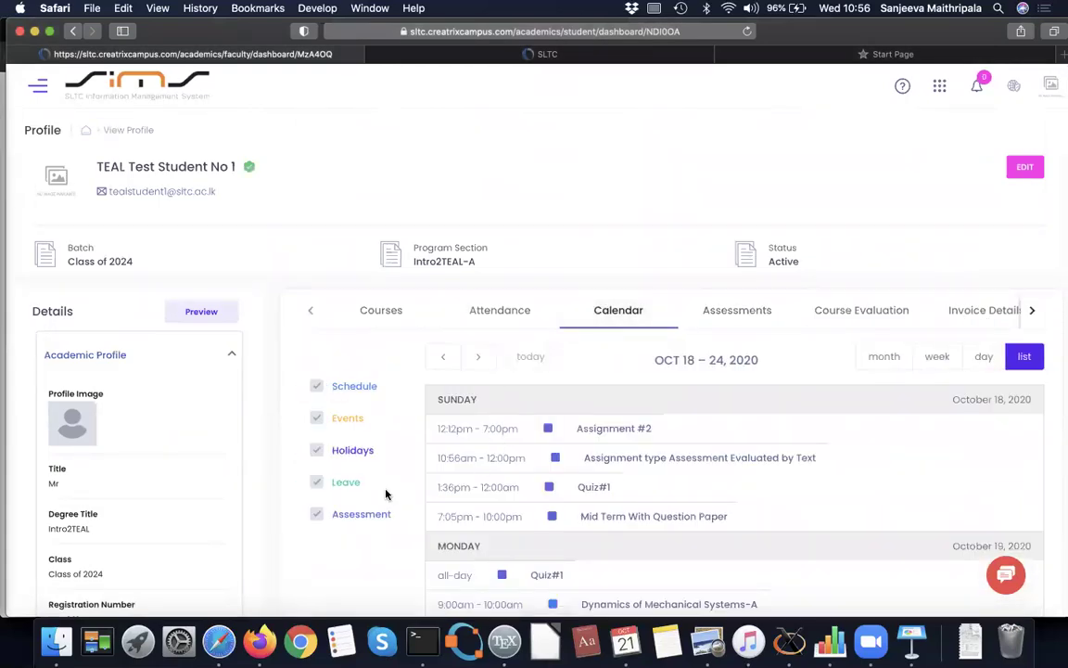
pyautogui.click(315, 484)
pyautogui.click(316, 452)
pyautogui.click(316, 418)
pyautogui.click(317, 386)
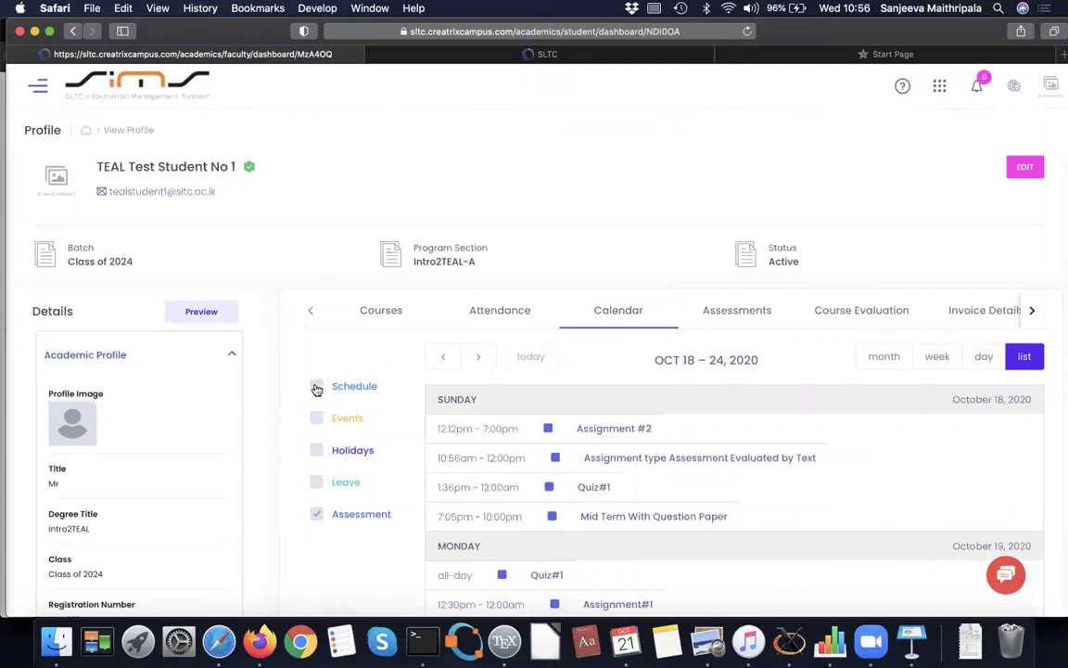
pyautogui.scroll(-4, 587, 416)
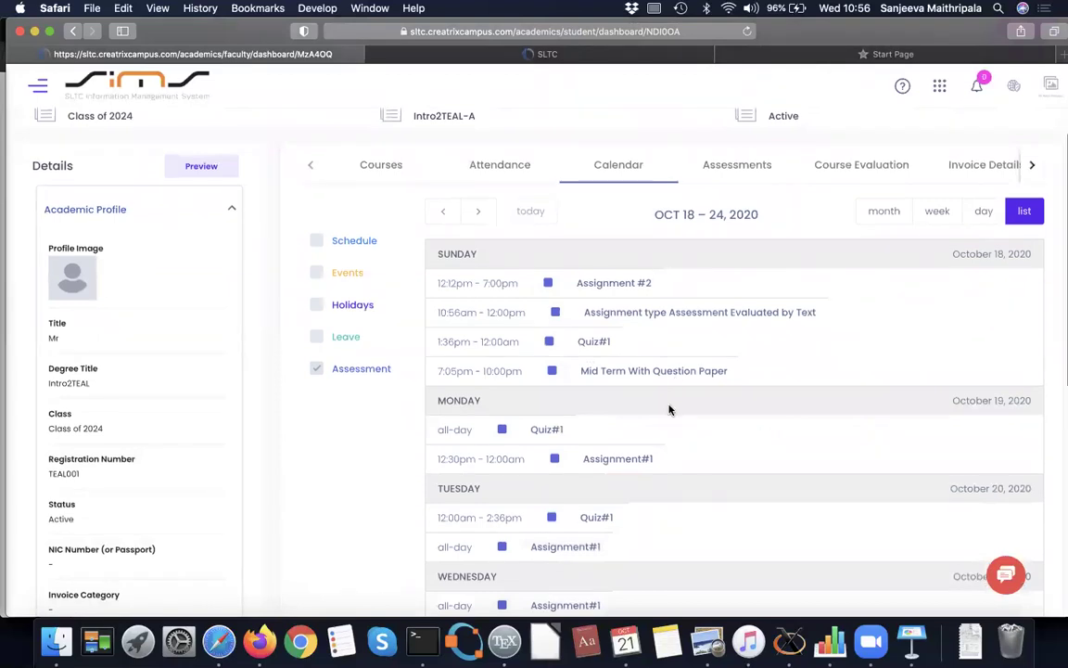
pyautogui.scroll(-1, 669, 409)
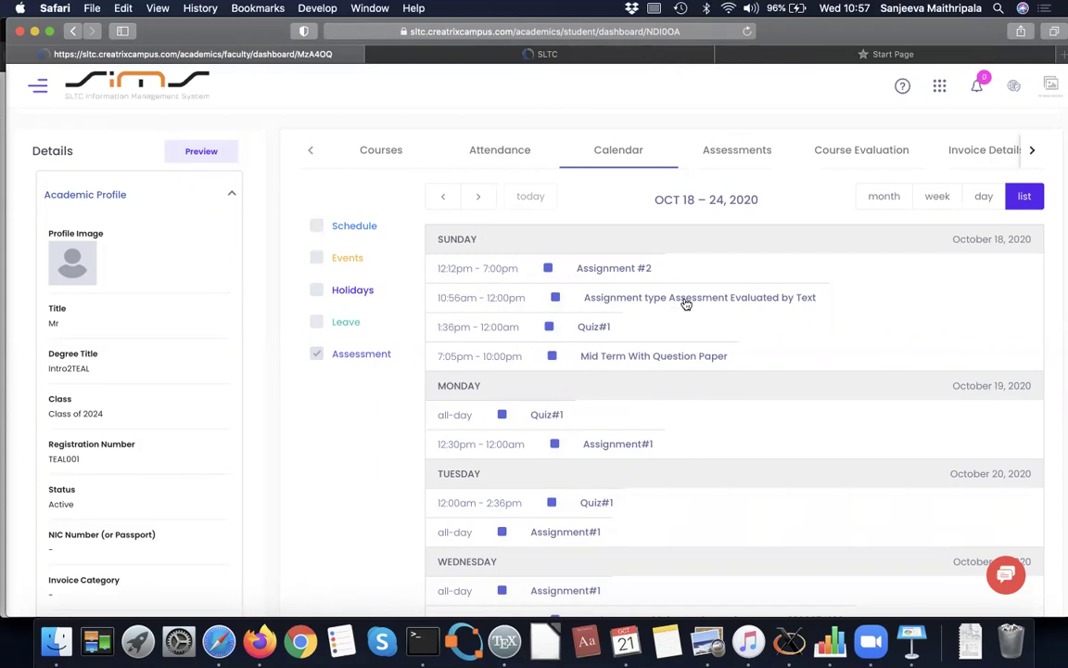
pyautogui.scroll(-3, 689, 371)
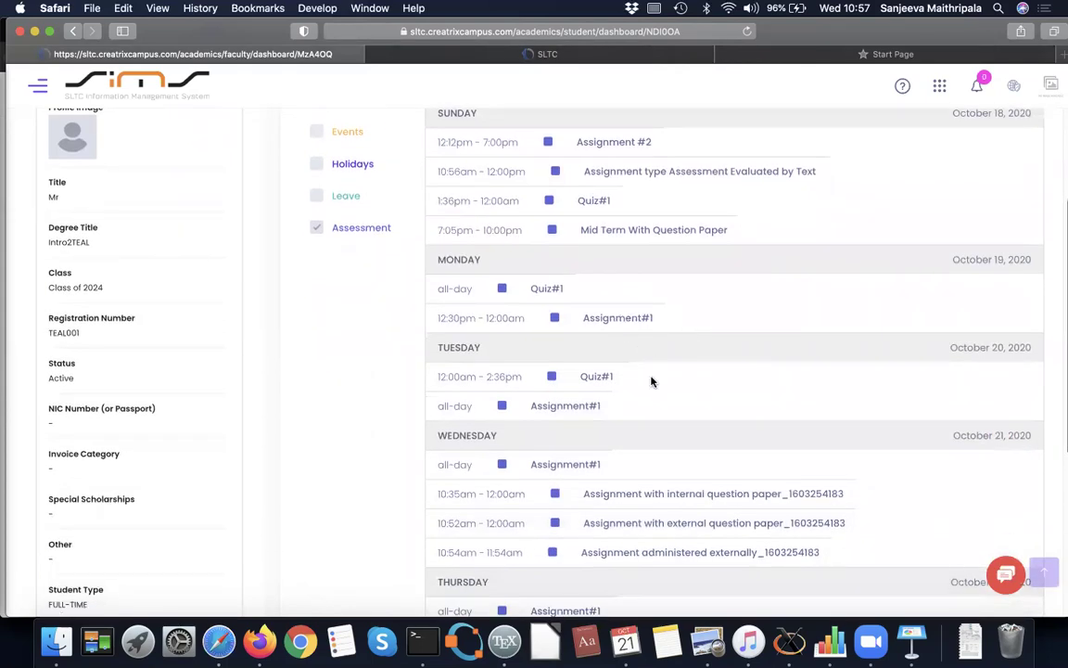
pyautogui.scroll(-2, 651, 381)
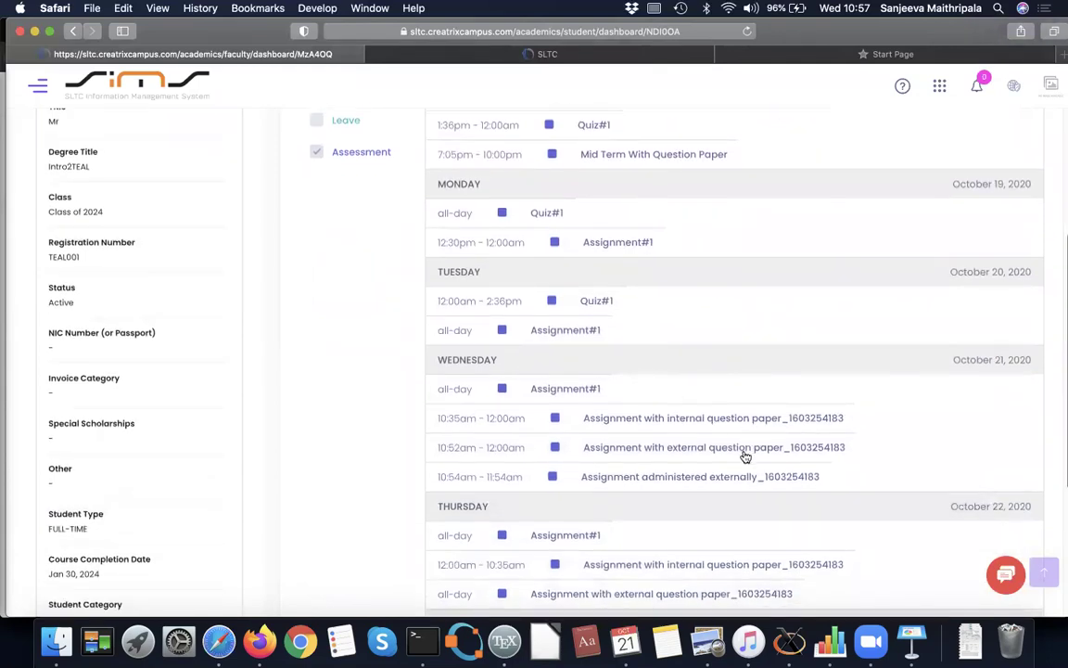
pyautogui.scroll(-3, 745, 456)
pyautogui.scroll(8, 746, 456)
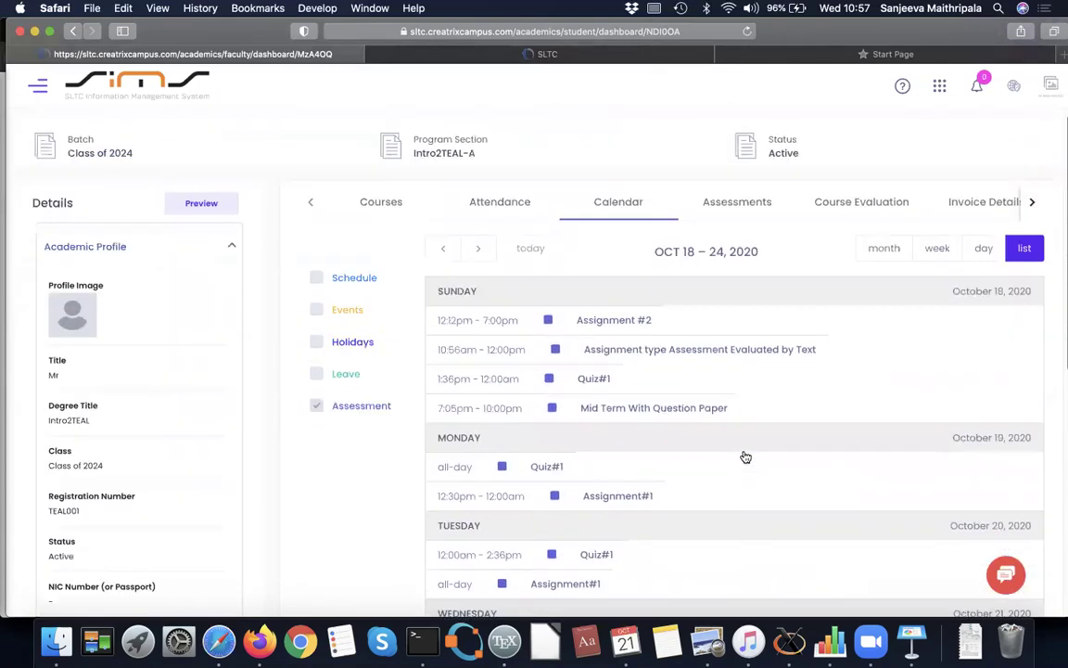
# Return to the student's assessments and open the submission form for "Assignment administered externally"
pyautogui.click(726, 234)
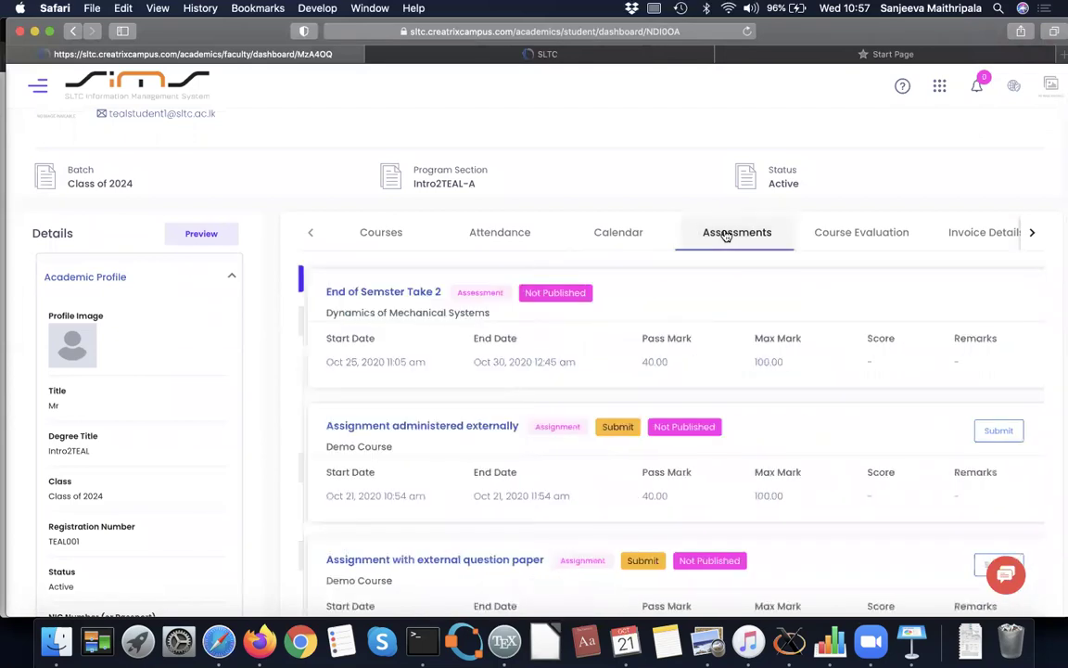
pyautogui.scroll(-3, 726, 235)
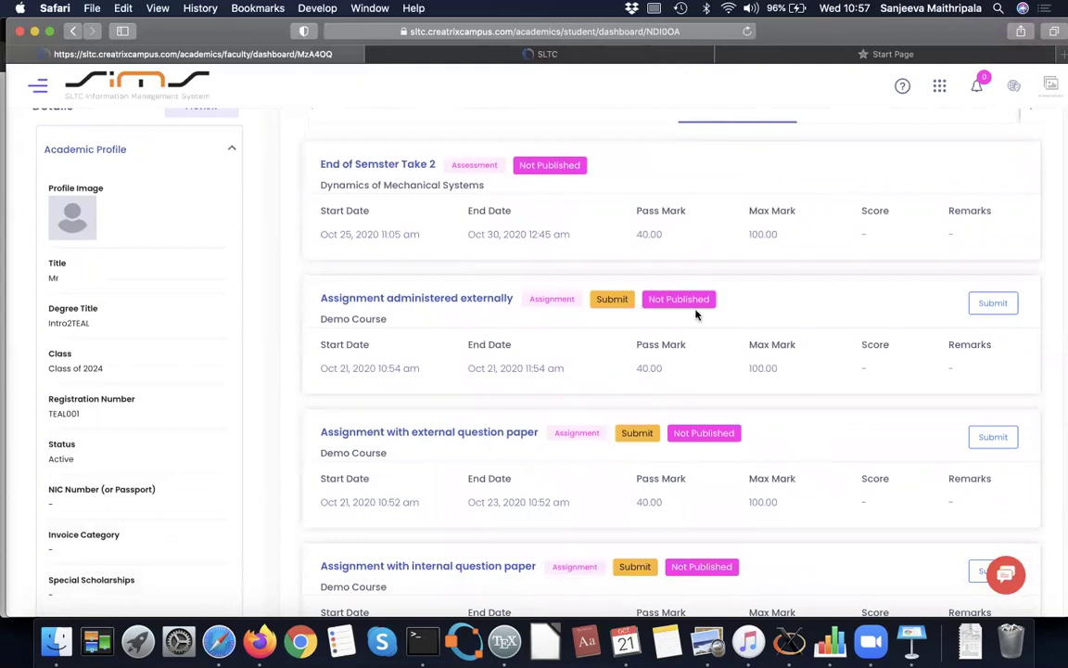
pyautogui.scroll(-1, 872, 305)
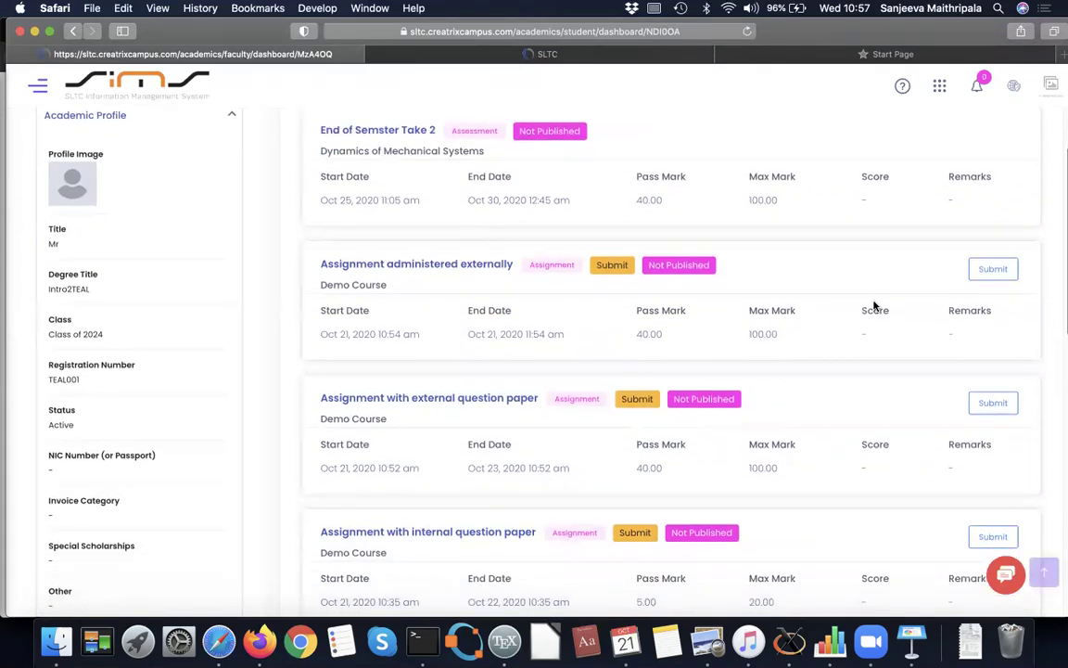
pyautogui.click(992, 269)
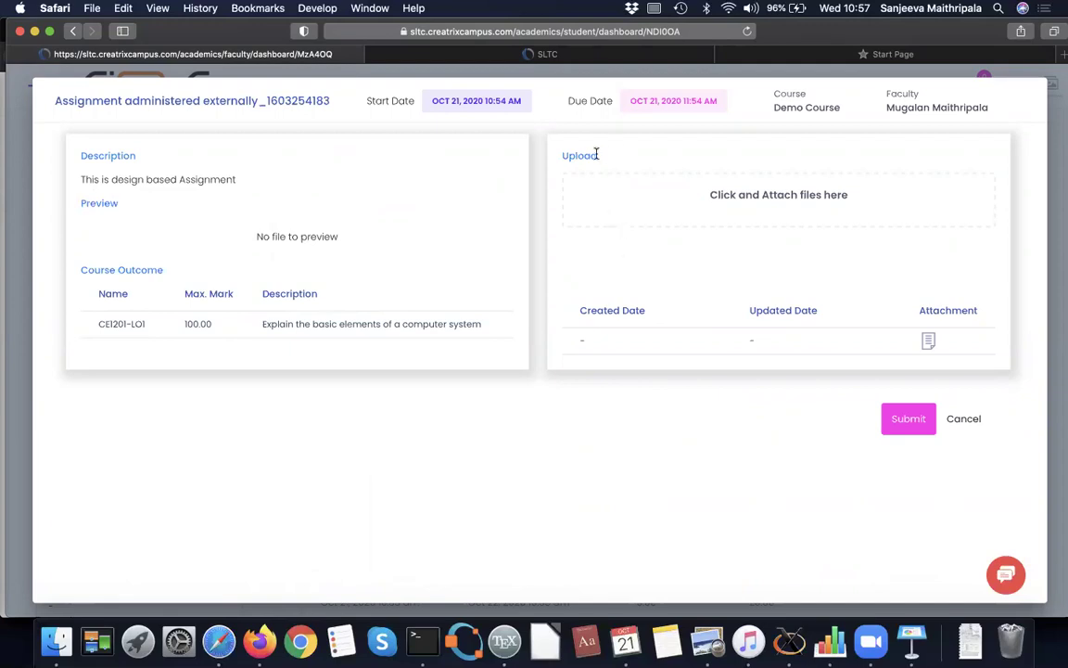
# Start attaching a file to the submission and browse from the Teaching folder to Peradeniya's ME518 folder for 2019
pyautogui.click(680, 206)
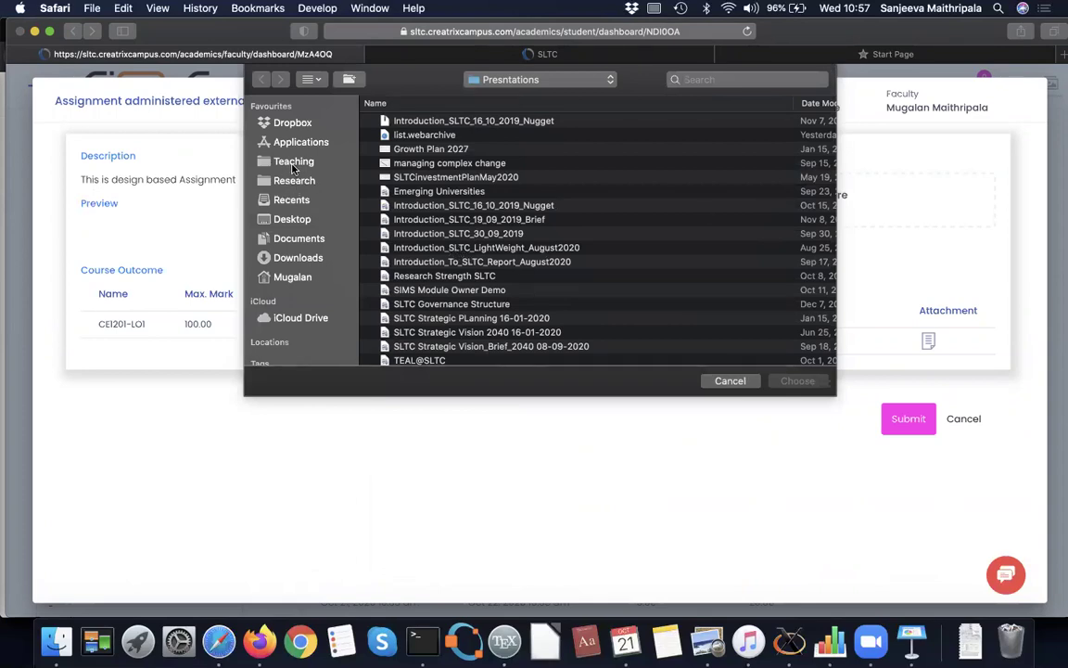
pyautogui.click(293, 162)
pyautogui.doubleClick(417, 121)
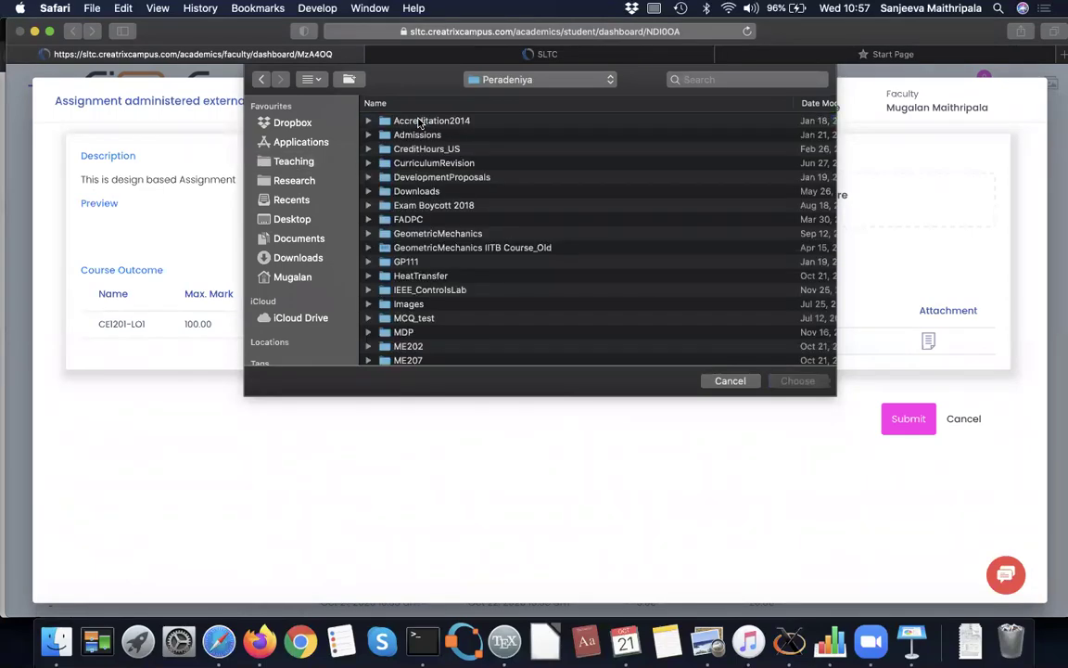
pyautogui.scroll(-3, 467, 293)
pyautogui.scroll(-5, 466, 292)
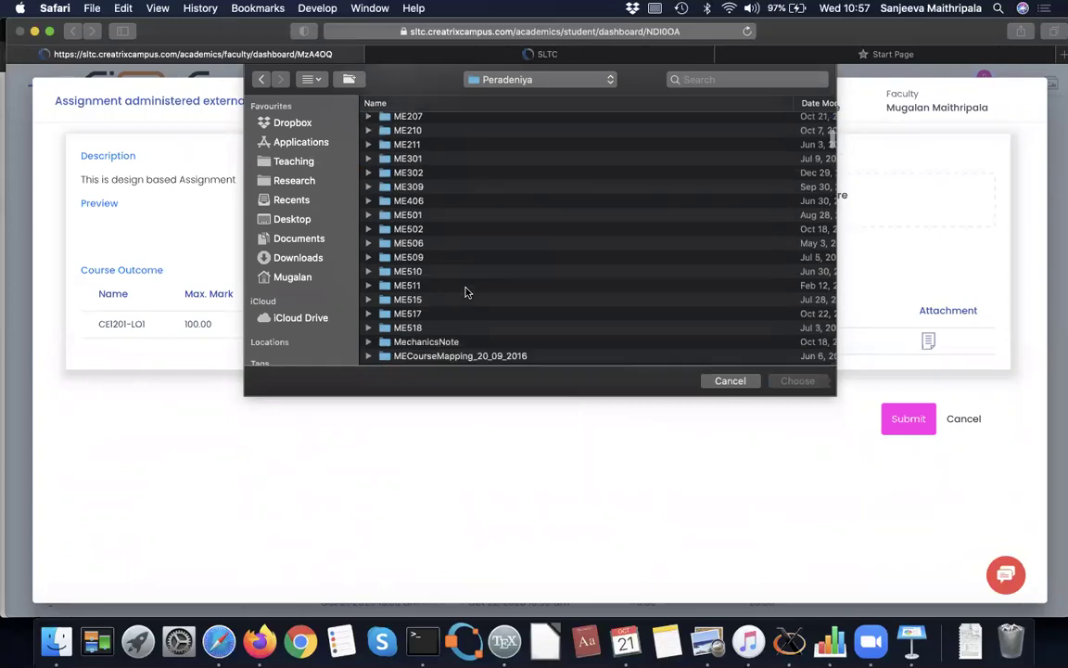
pyautogui.doubleClick(419, 291)
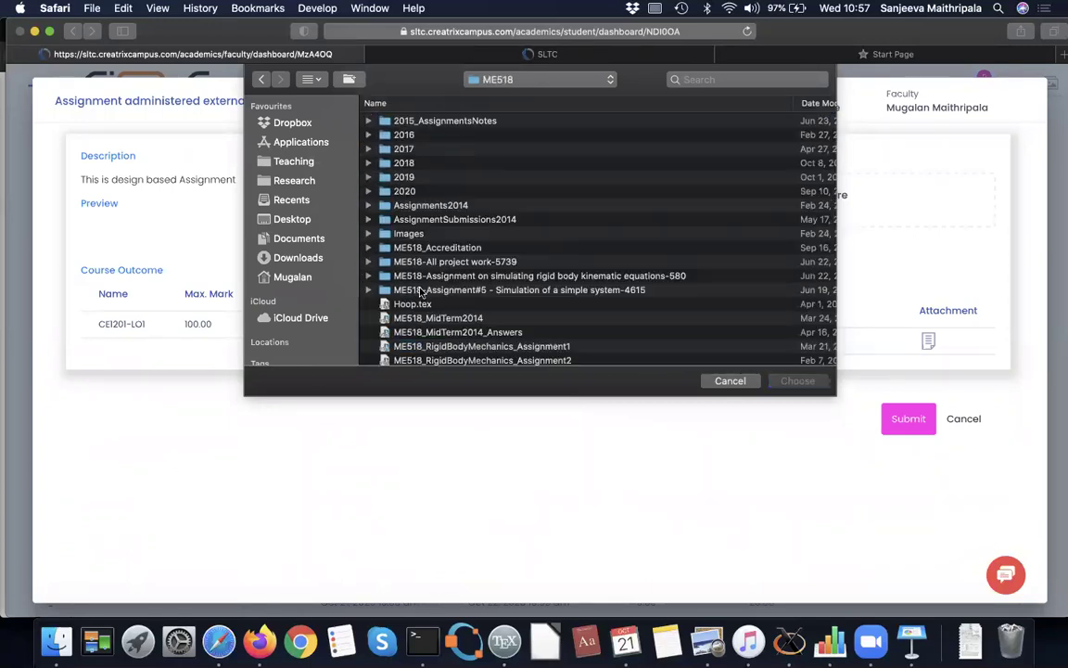
pyautogui.doubleClick(404, 177)
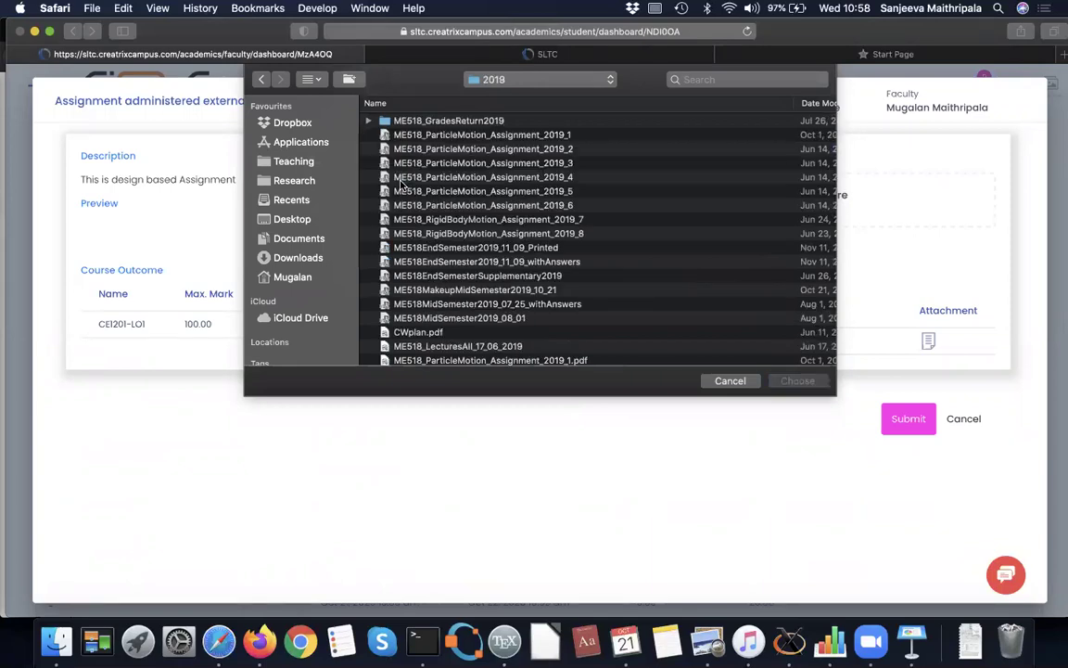
# Attach ME518MidSemester2019_07_25.pdf to "Assignment administered externally" and submit it
pyautogui.scroll(-5, 600, 274)
pyautogui.scroll(-5, 601, 274)
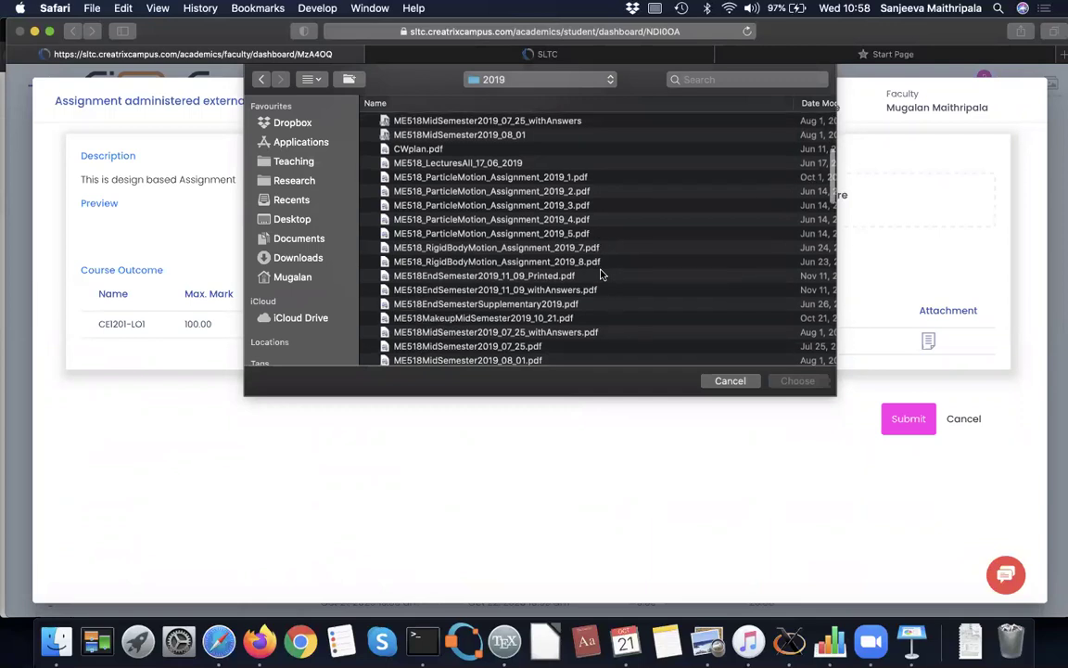
pyautogui.scroll(-3, 600, 275)
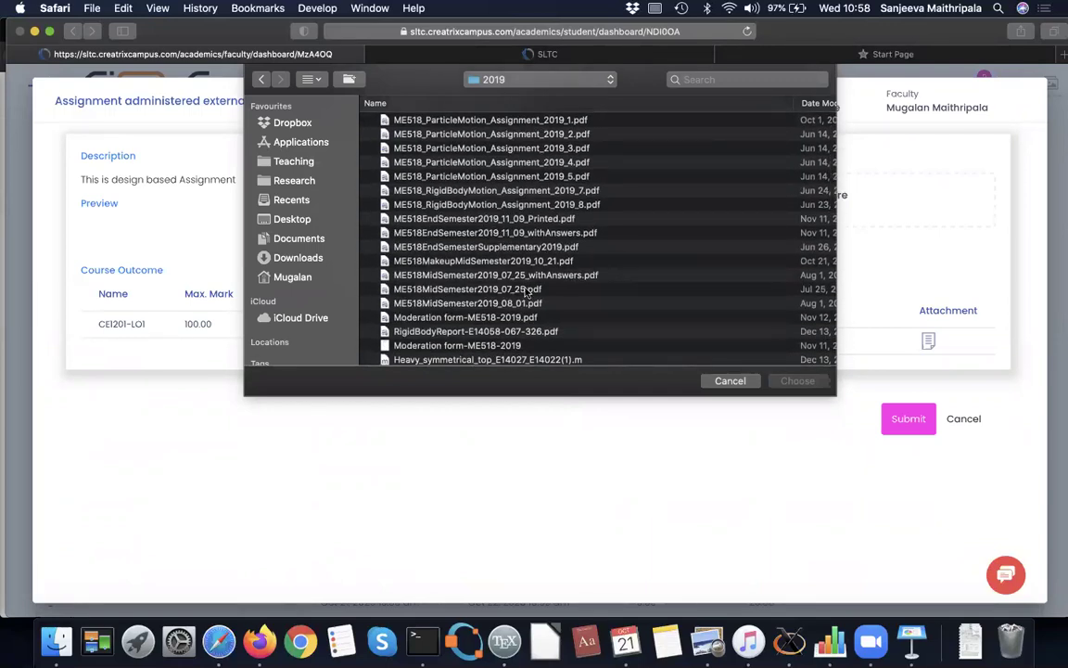
pyautogui.click(479, 290)
pyautogui.doubleClick(479, 289)
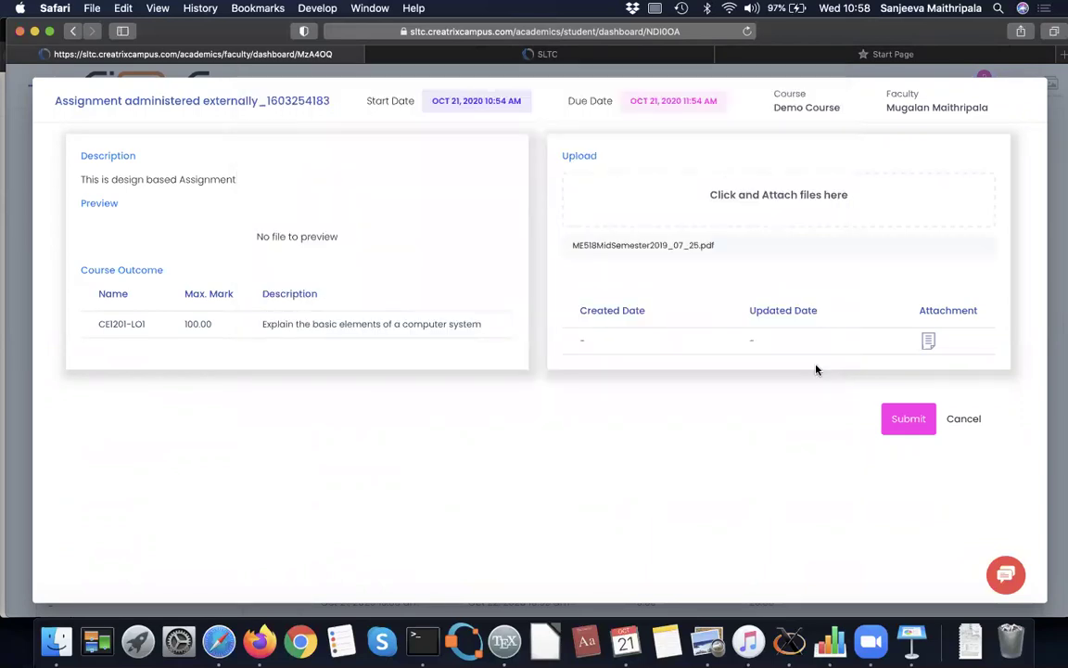
pyautogui.click(910, 423)
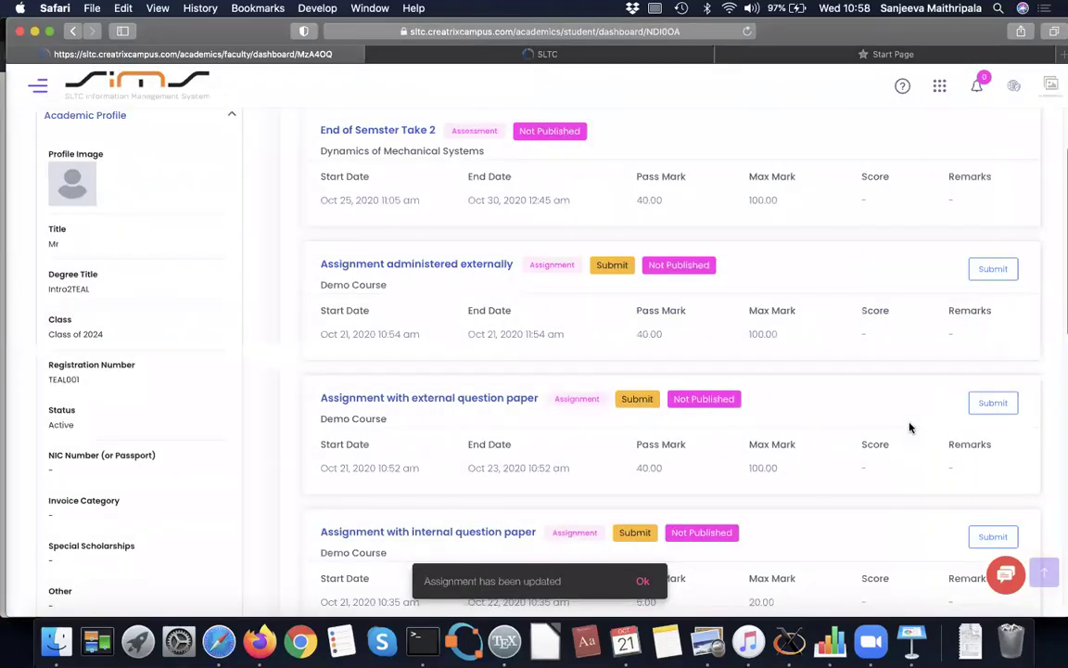
# Reopen the submission form for "Assignment administered externally", check its recorded dates and attachment, and return to the student profile
pyautogui.scroll(-3, 909, 428)
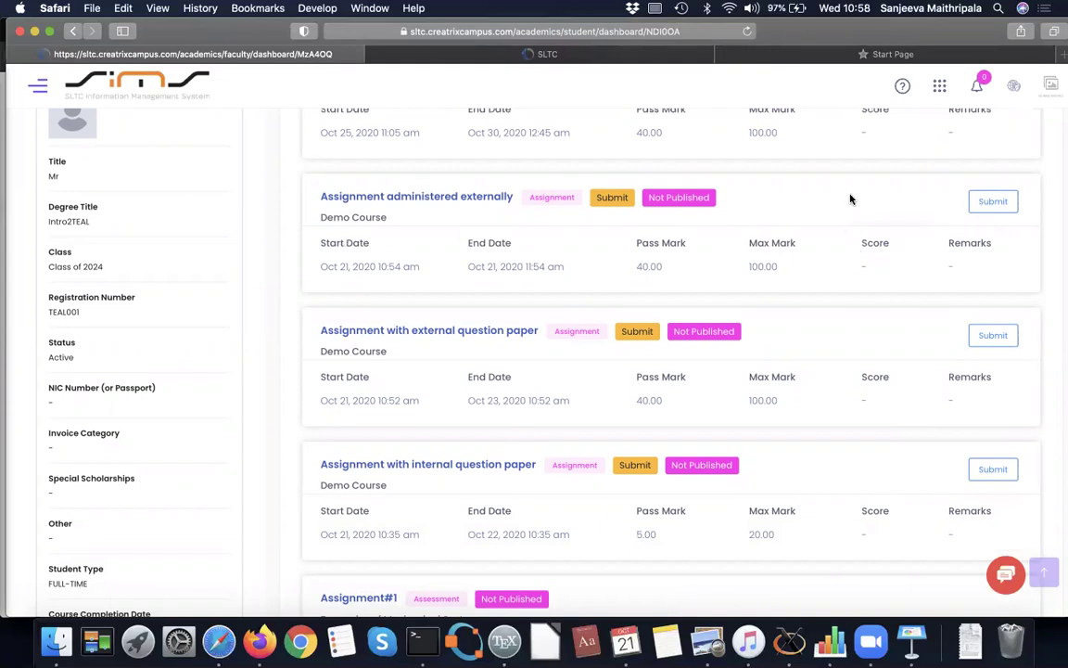
pyautogui.click(990, 205)
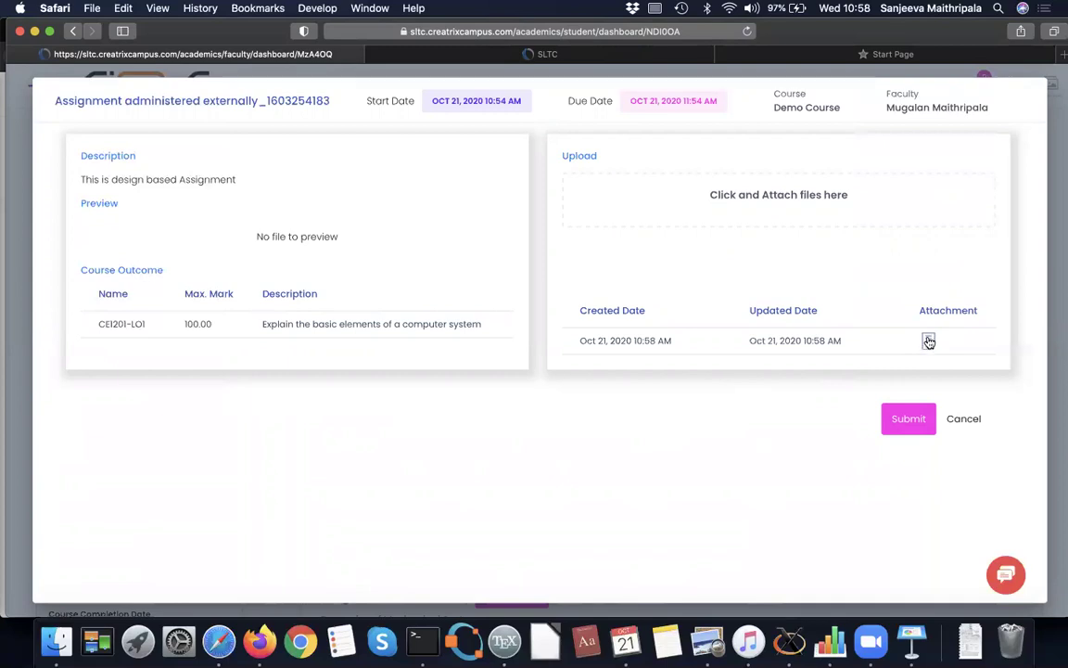
pyautogui.click(74, 32)
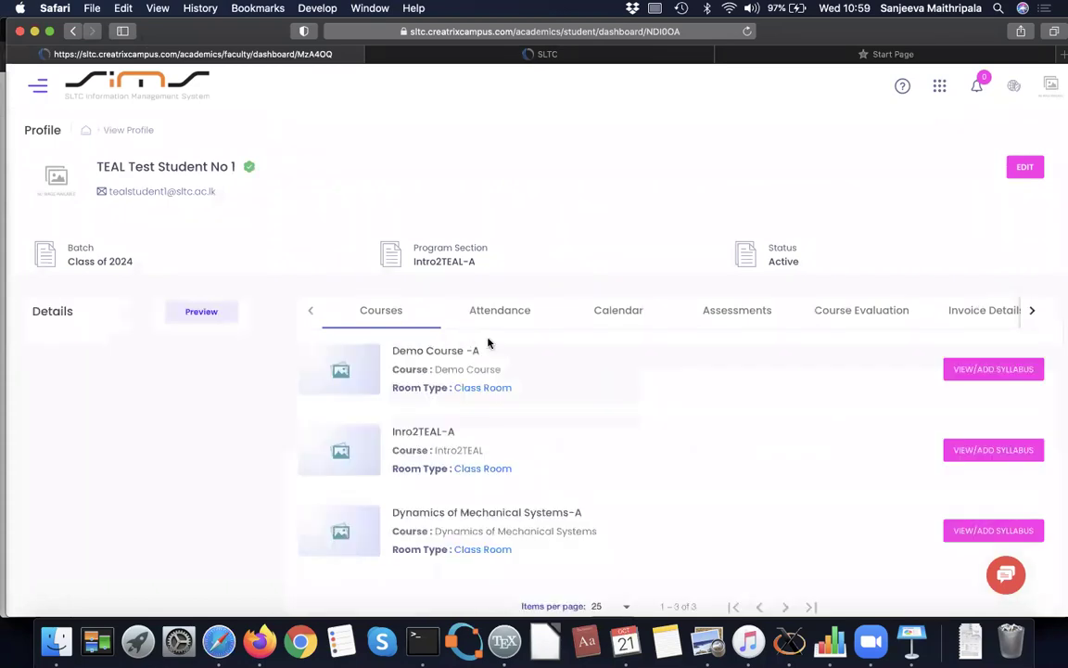
# Open the submission form for "Assignment with internal question paper" from the student's assessments and read through its question paper preview
pyautogui.scroll(-1, 598, 418)
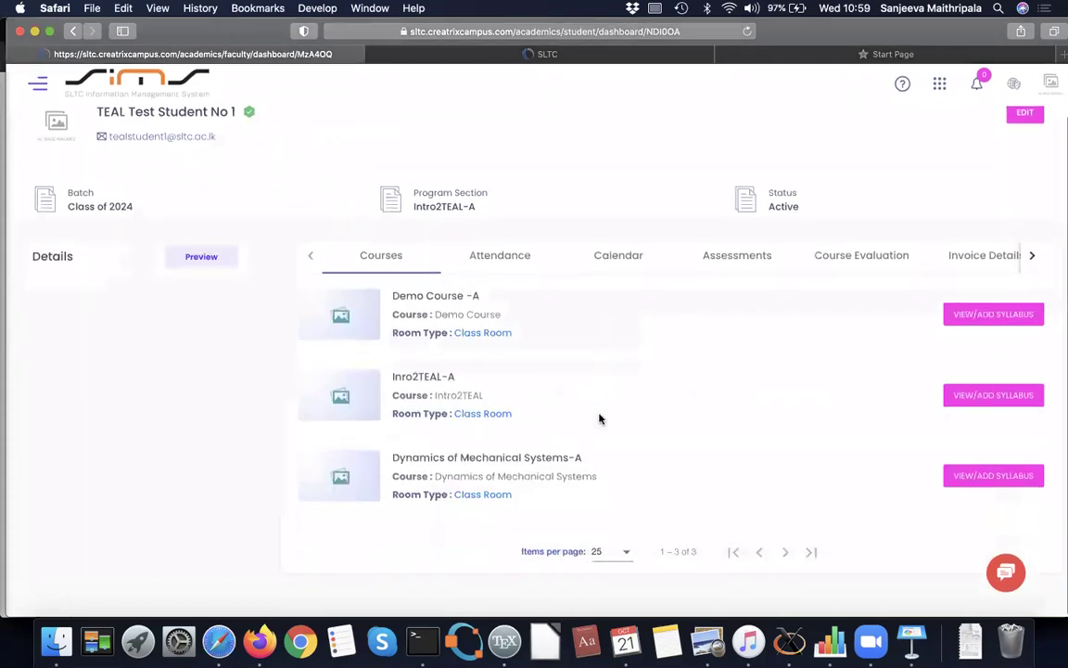
pyautogui.click(719, 264)
pyautogui.scroll(-2, 816, 474)
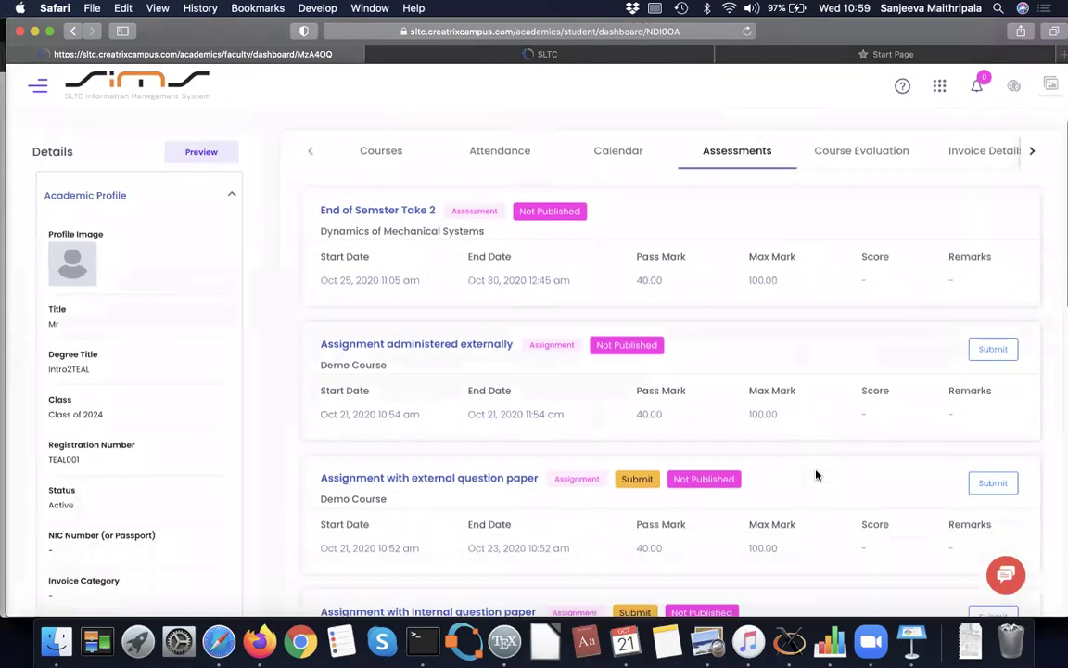
pyautogui.scroll(-4, 816, 474)
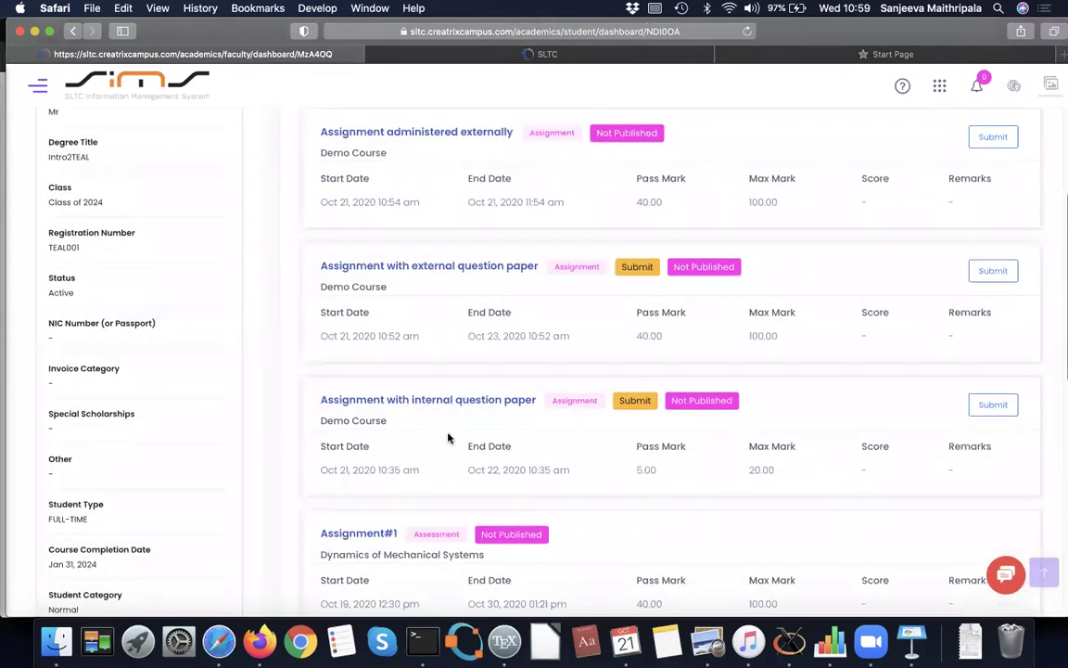
pyautogui.click(993, 406)
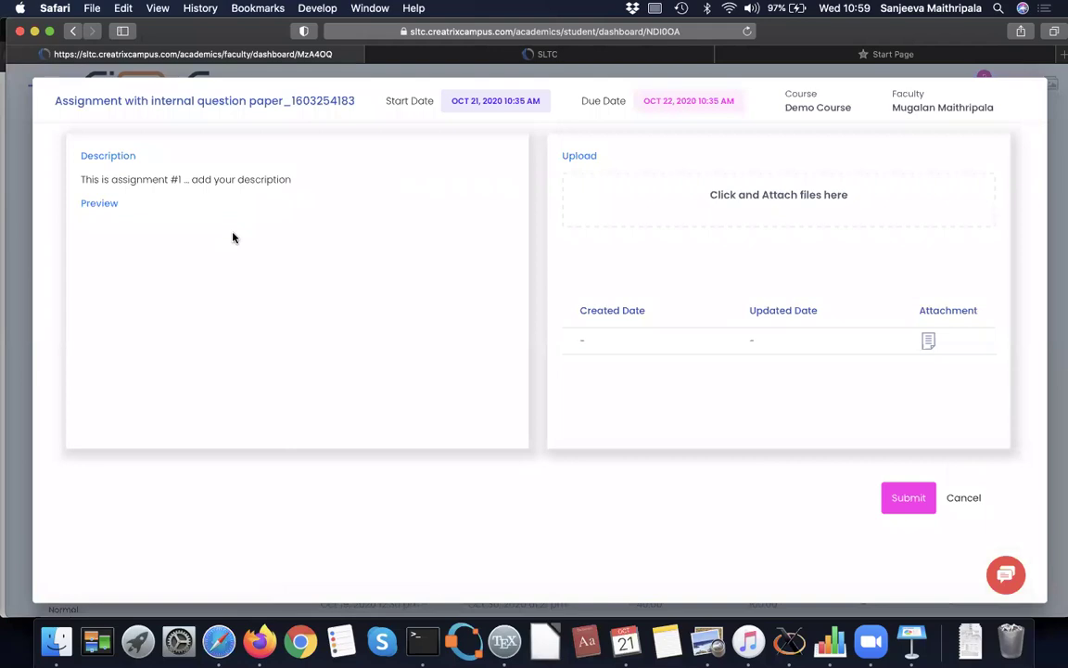
pyautogui.scroll(-3, 305, 328)
pyautogui.scroll(1, 305, 328)
pyautogui.scroll(-10, 305, 329)
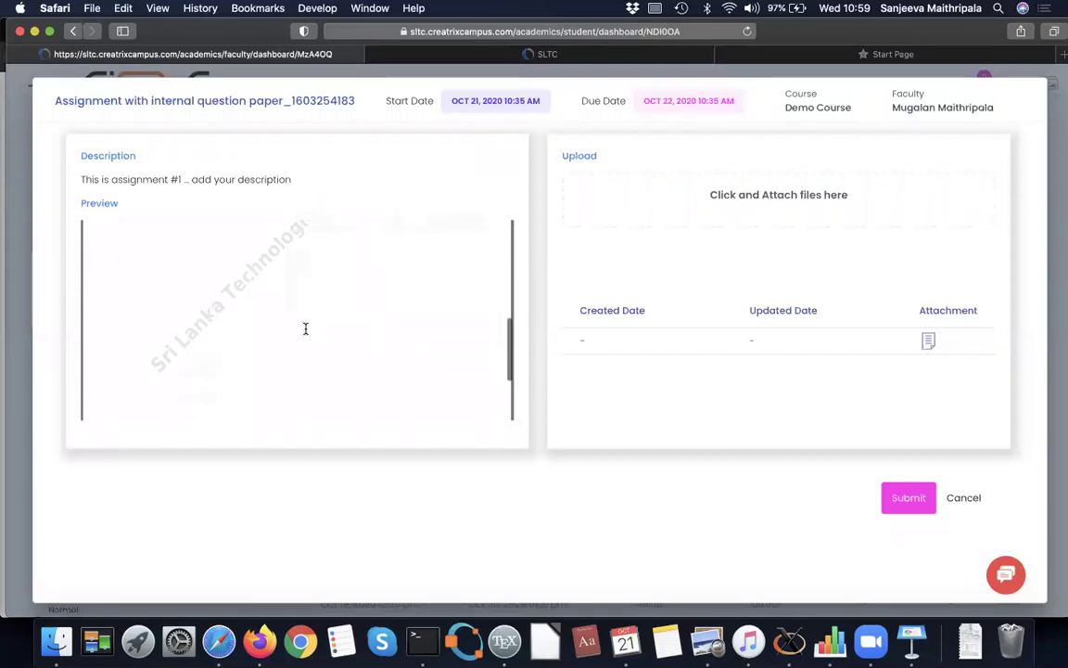
pyautogui.scroll(10, 305, 328)
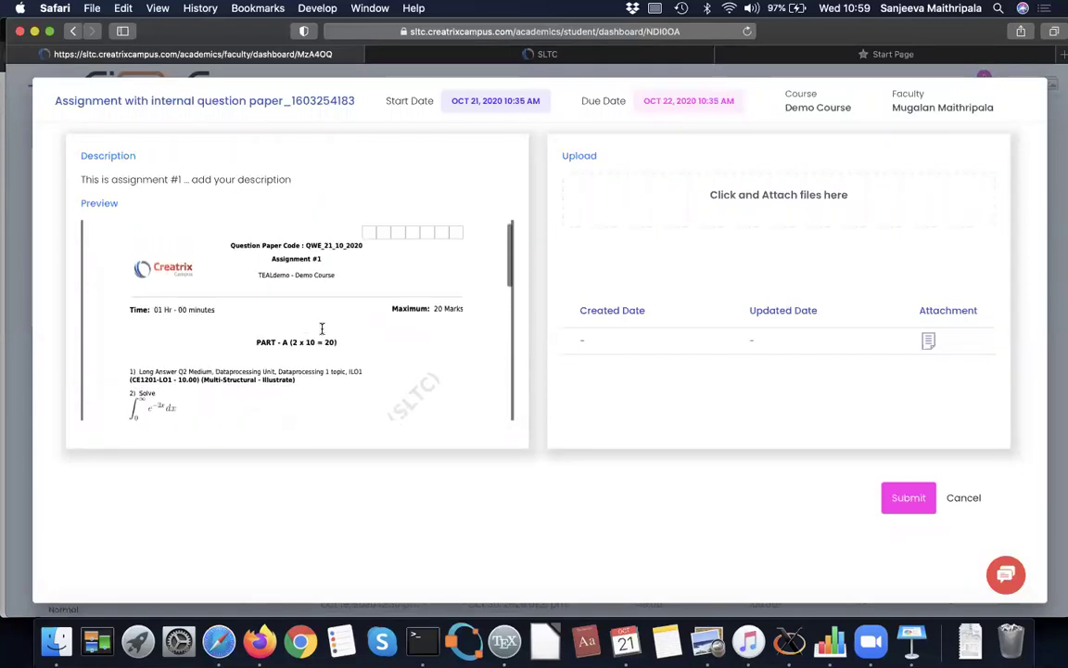
# Attach ME518MidSemester2019_08_01.pdf from the 2019 folder to "Assignment with internal question paper" and submit it
pyautogui.click(778, 204)
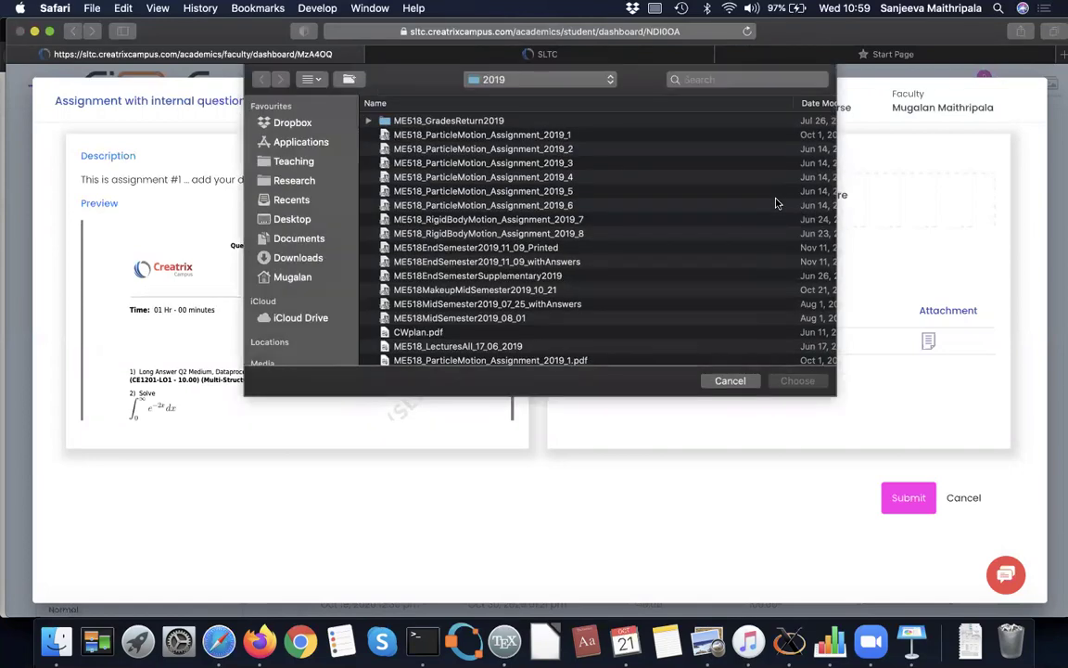
pyautogui.scroll(-5, 596, 334)
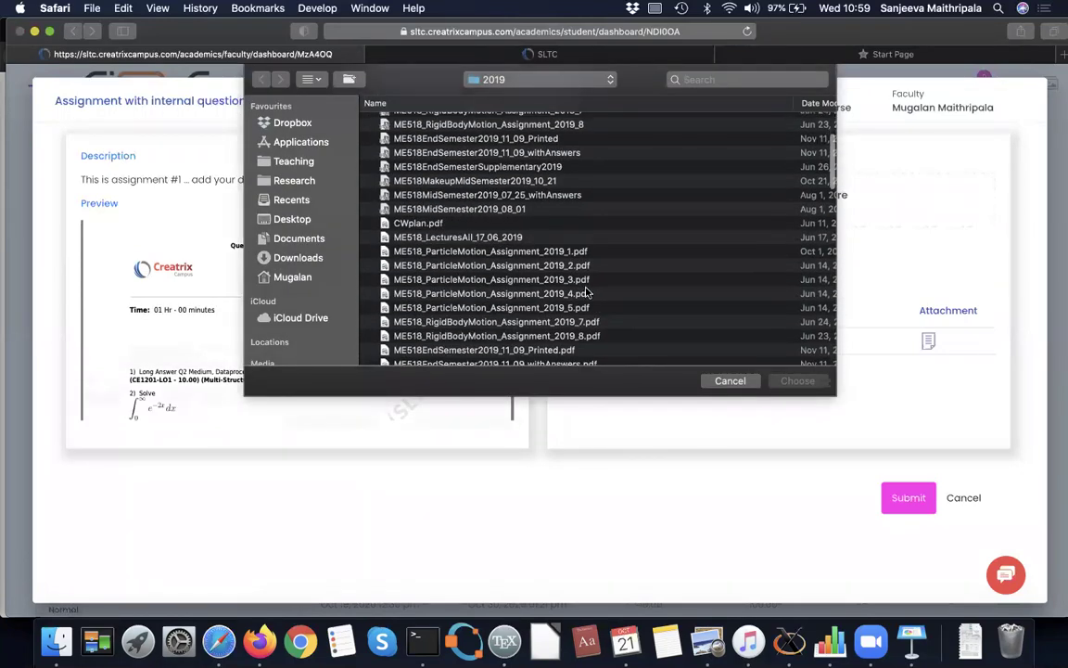
pyautogui.scroll(-2, 589, 289)
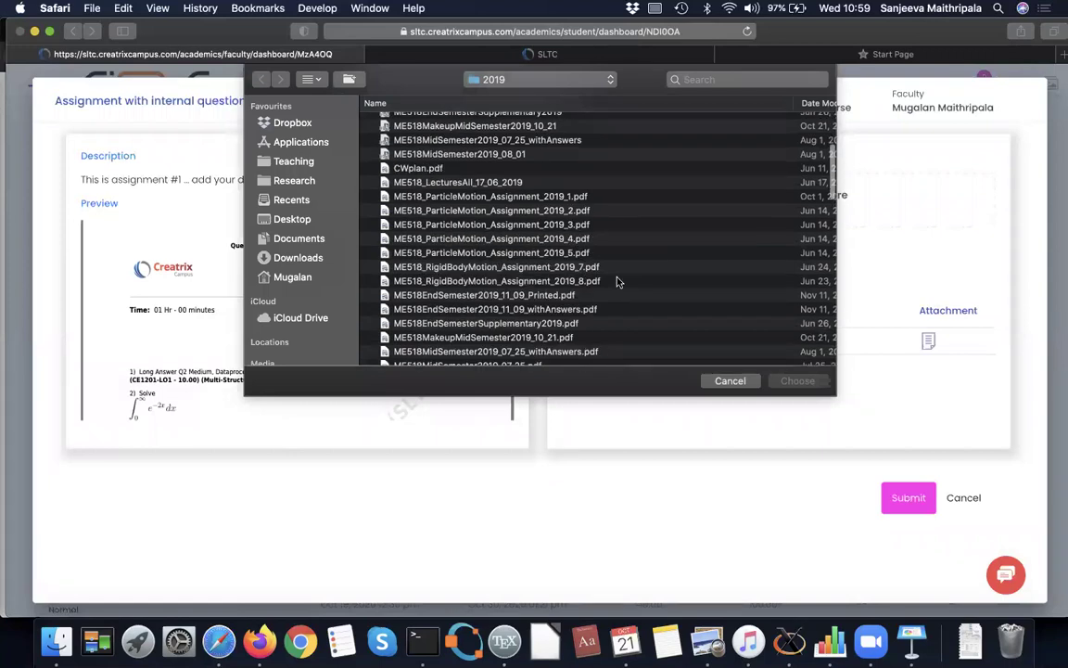
pyautogui.scroll(-2, 617, 281)
pyautogui.scroll(-2, 616, 282)
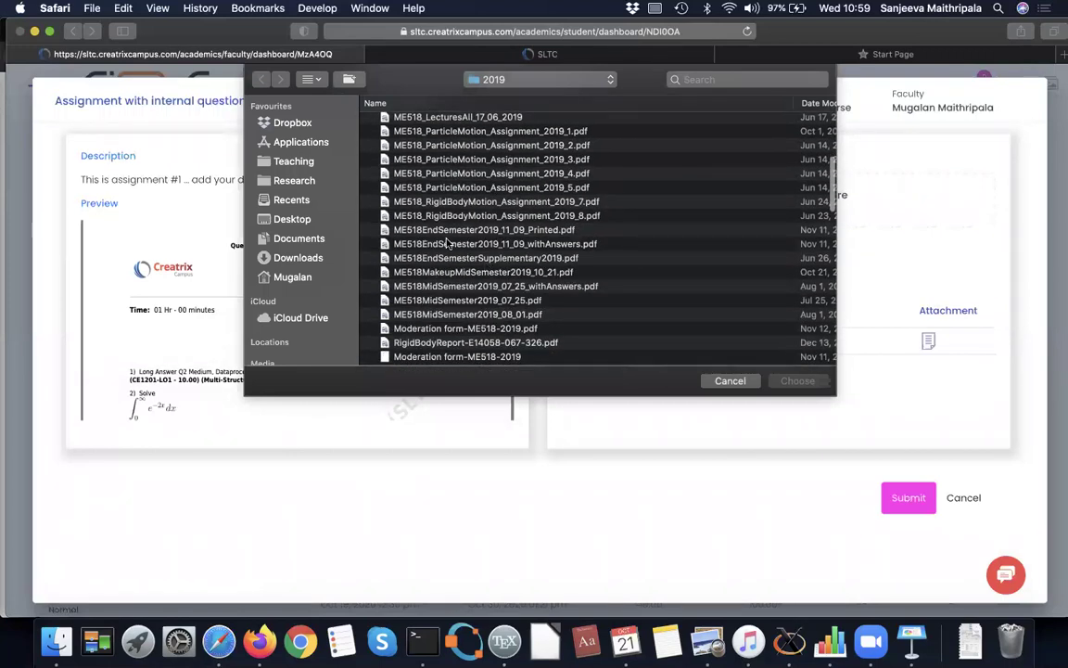
pyautogui.doubleClick(454, 316)
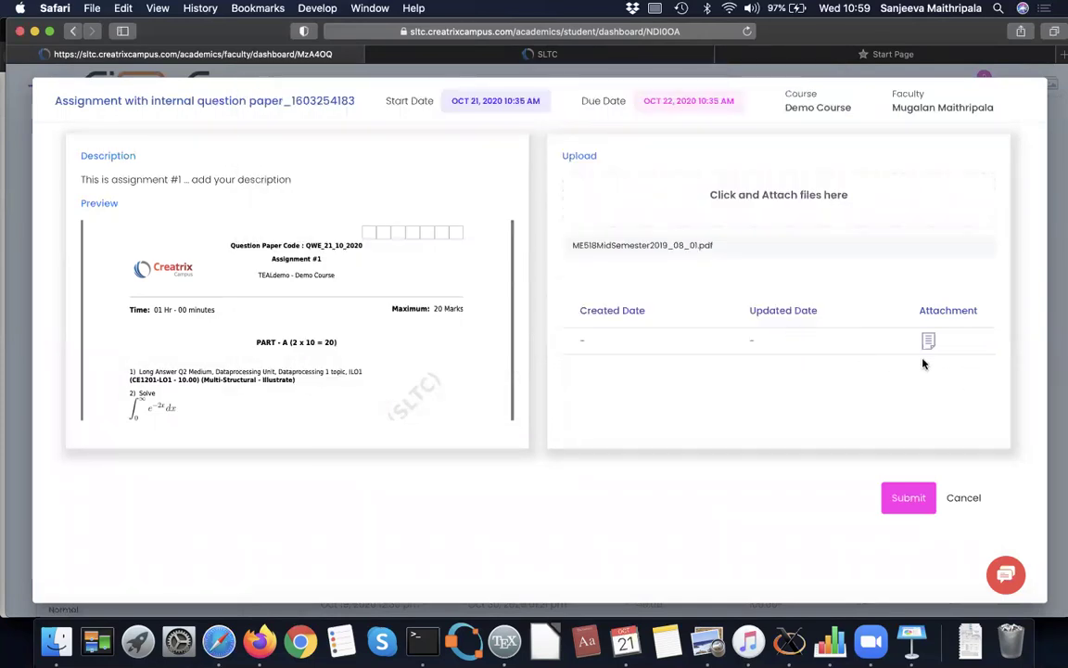
pyautogui.click(900, 501)
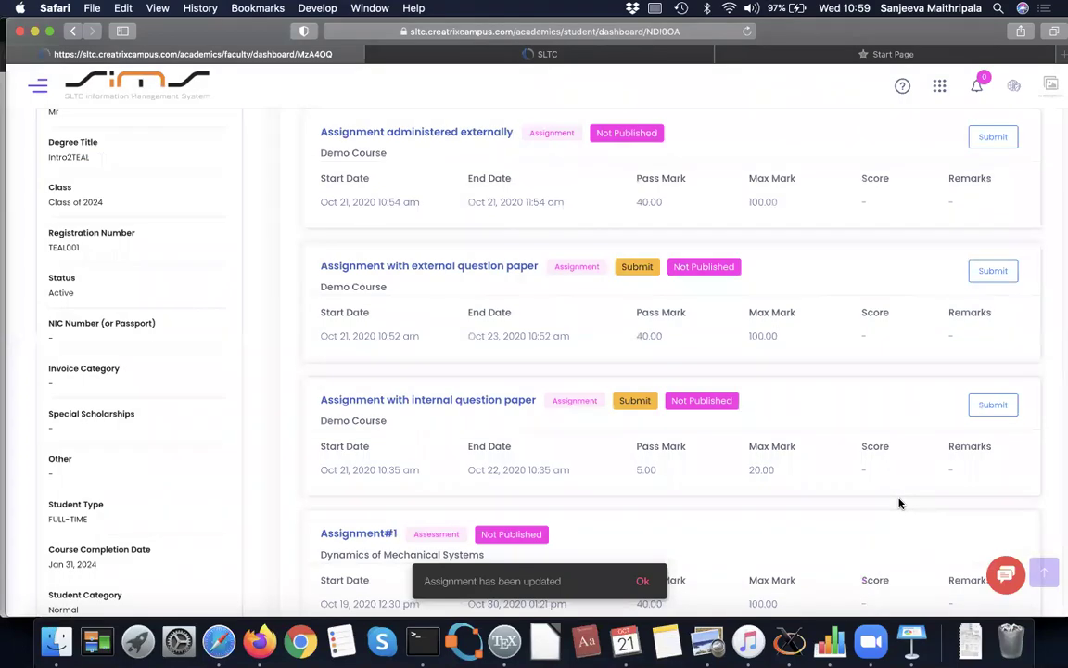
# Review the submission form for "Assignment with external question paper" in the assessments list and return to the student profile
pyautogui.scroll(-4, 898, 503)
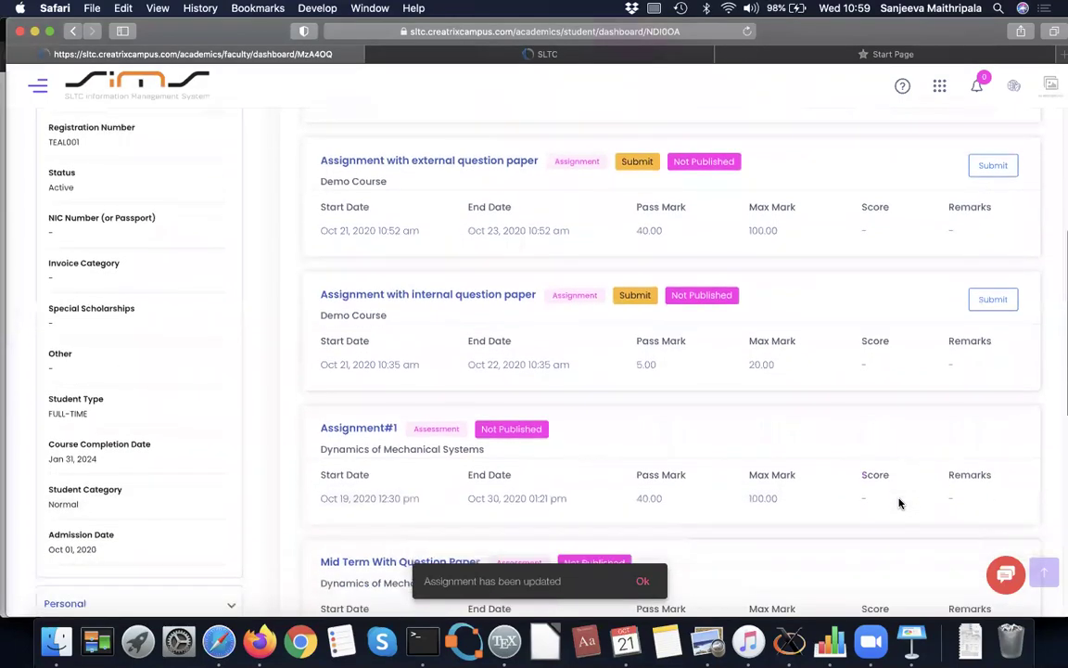
pyautogui.scroll(3, 898, 504)
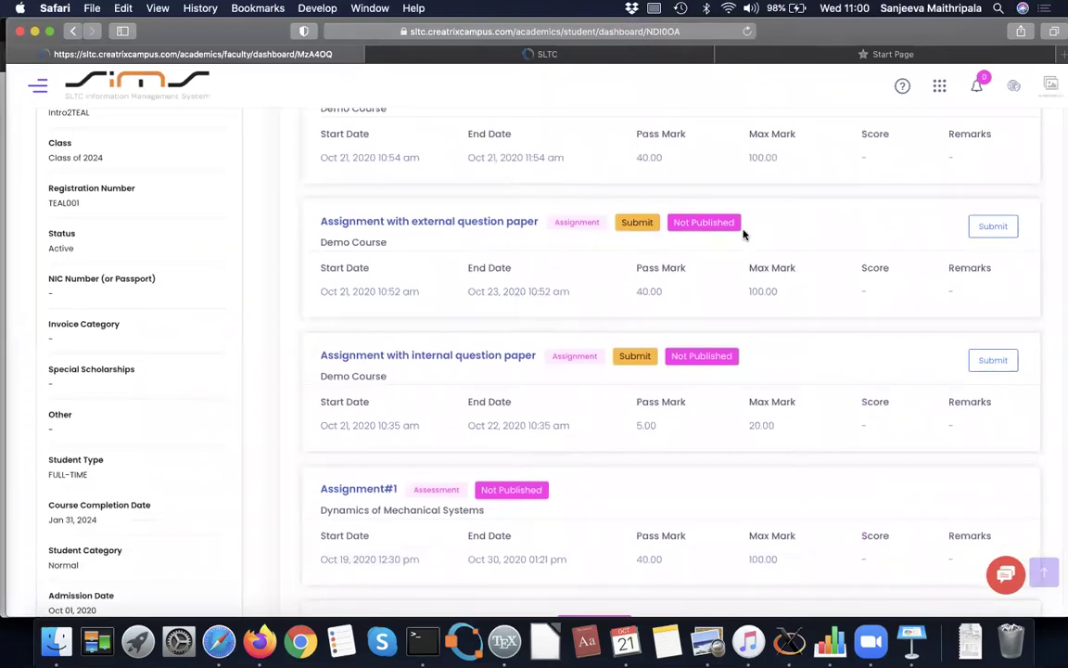
pyautogui.click(993, 227)
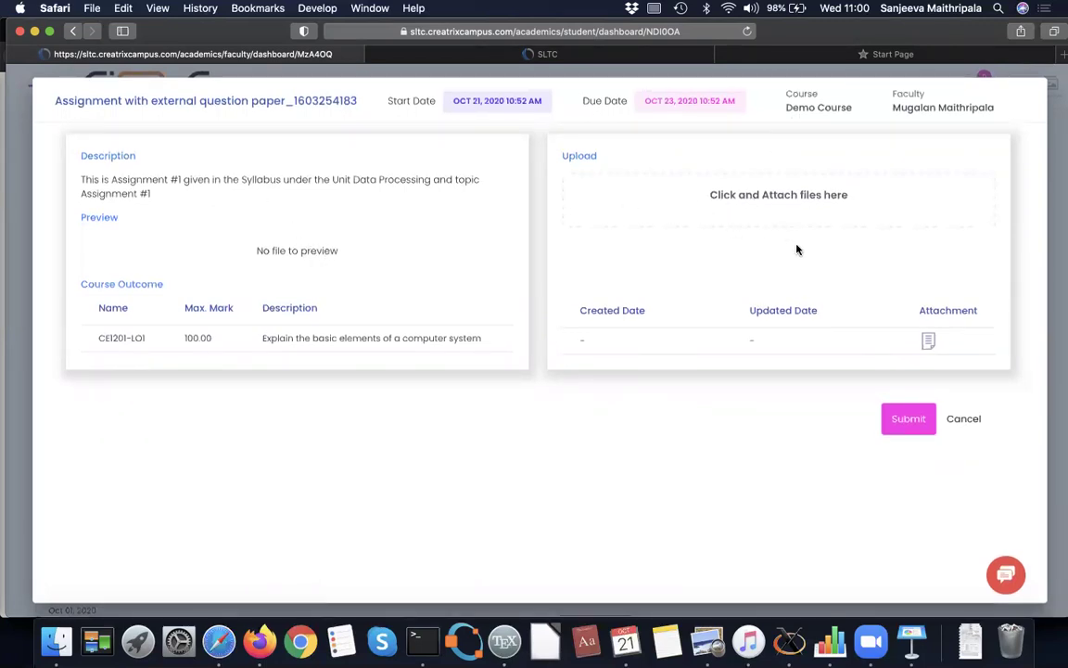
pyautogui.click(73, 32)
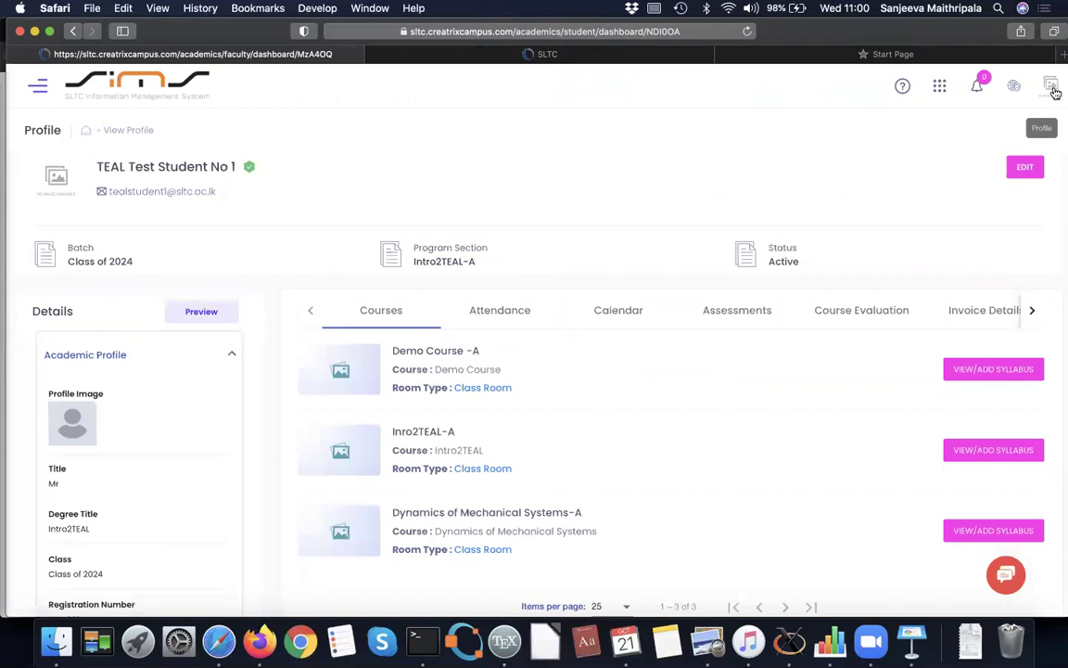
# Sign out of the student account and fill in the saved faculty credentials, entering the computer account password to authorize AutoFill
pyautogui.click(1052, 89)
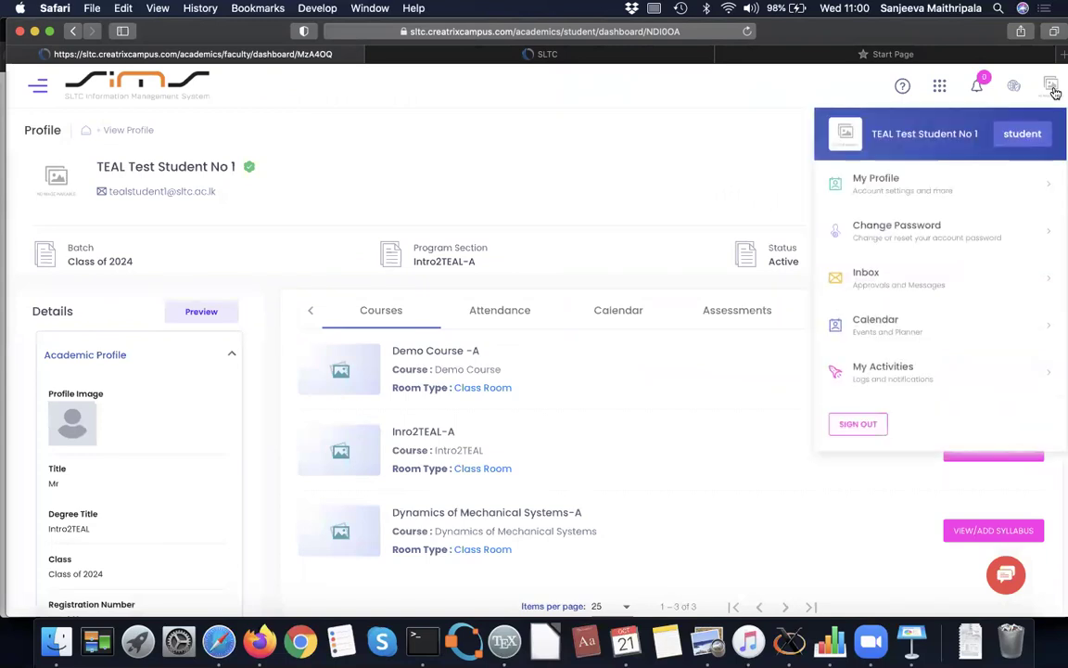
pyautogui.click(856, 423)
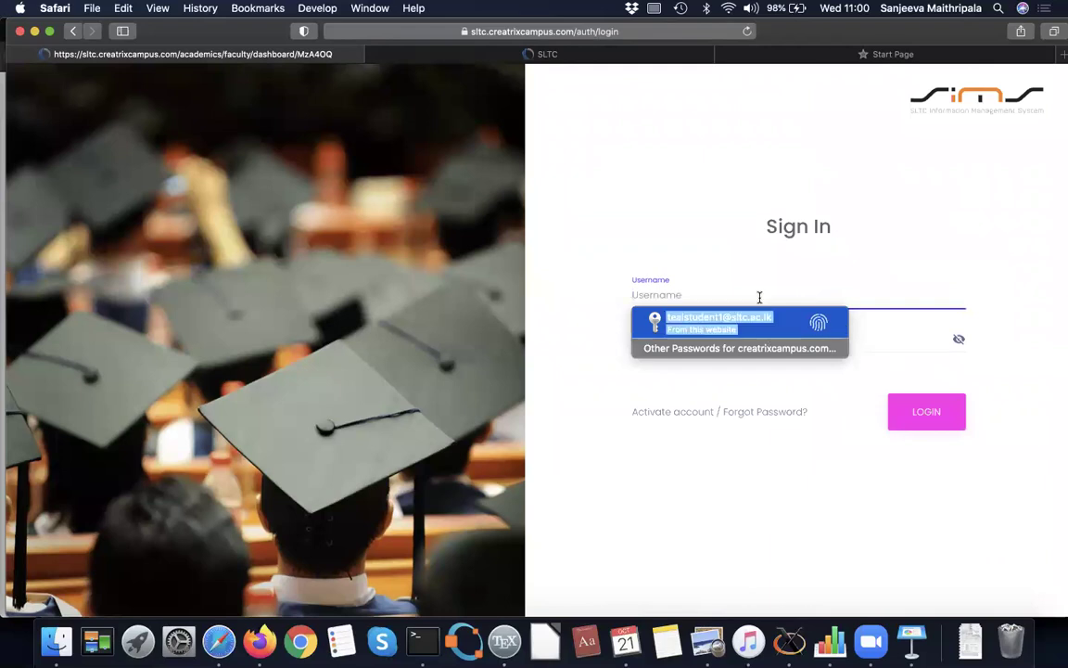
pyautogui.write('m')
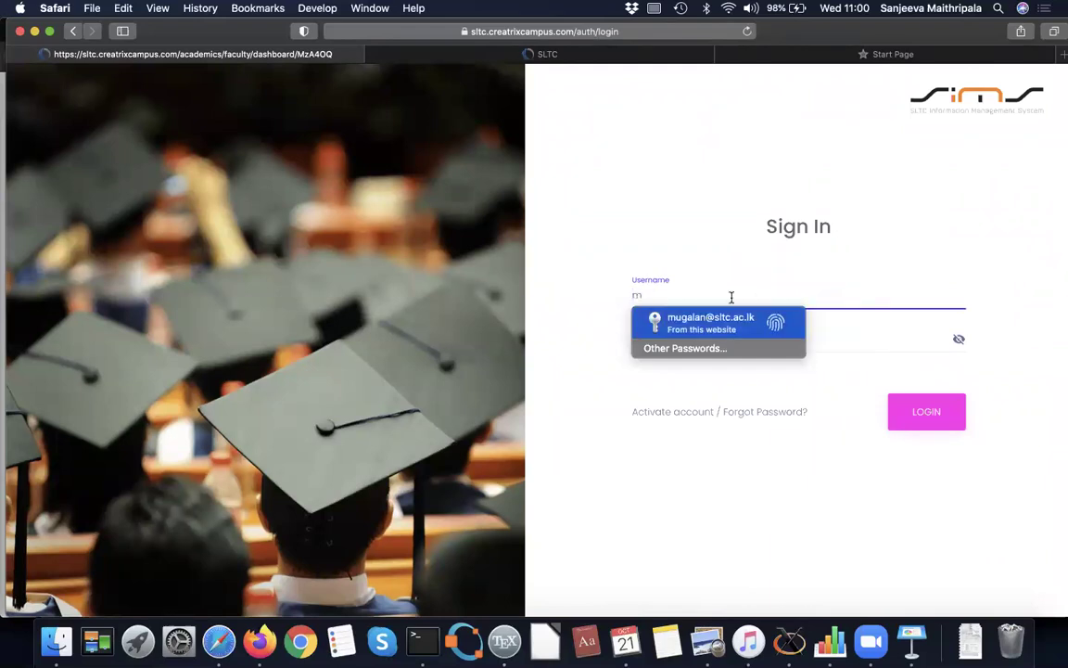
pyautogui.click(706, 324)
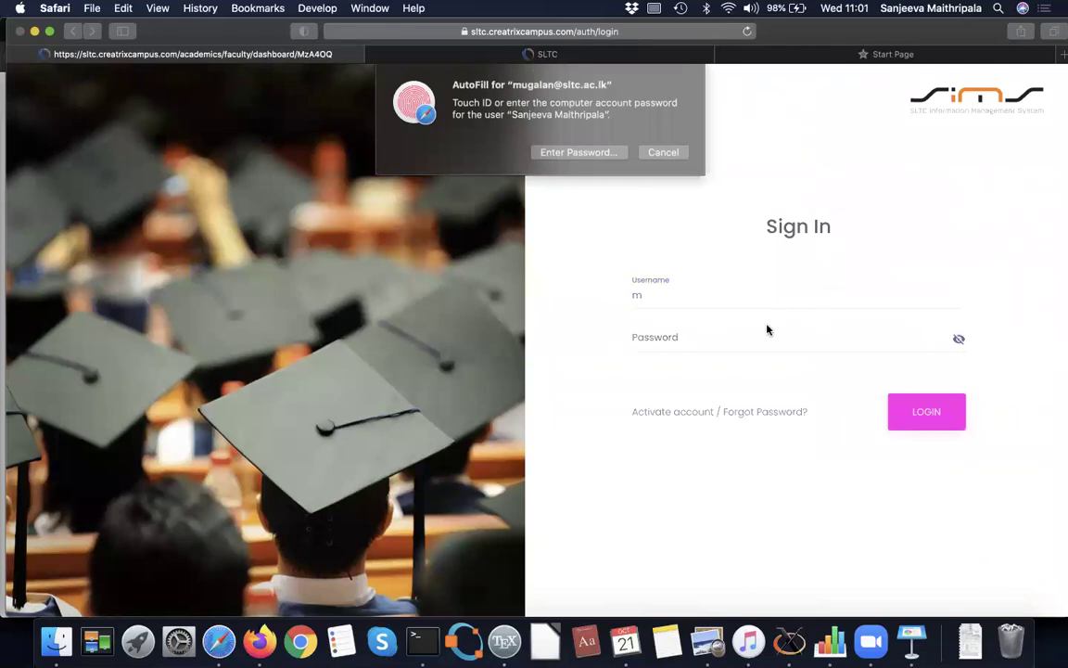
pyautogui.click(576, 154)
pyautogui.write('••••••')
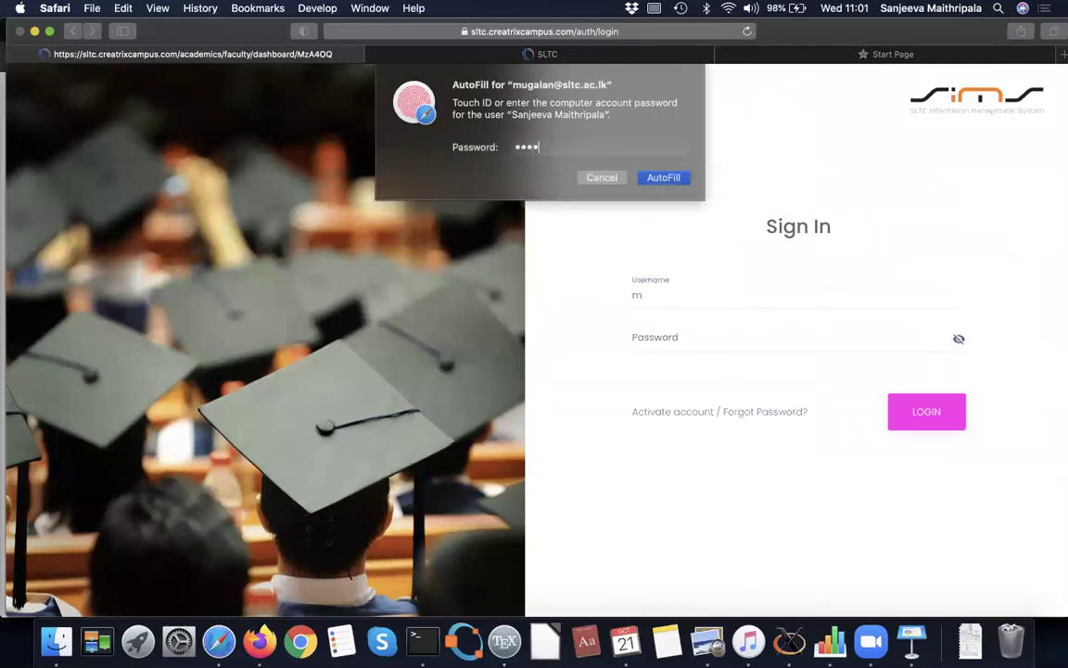
pyautogui.click(663, 177)
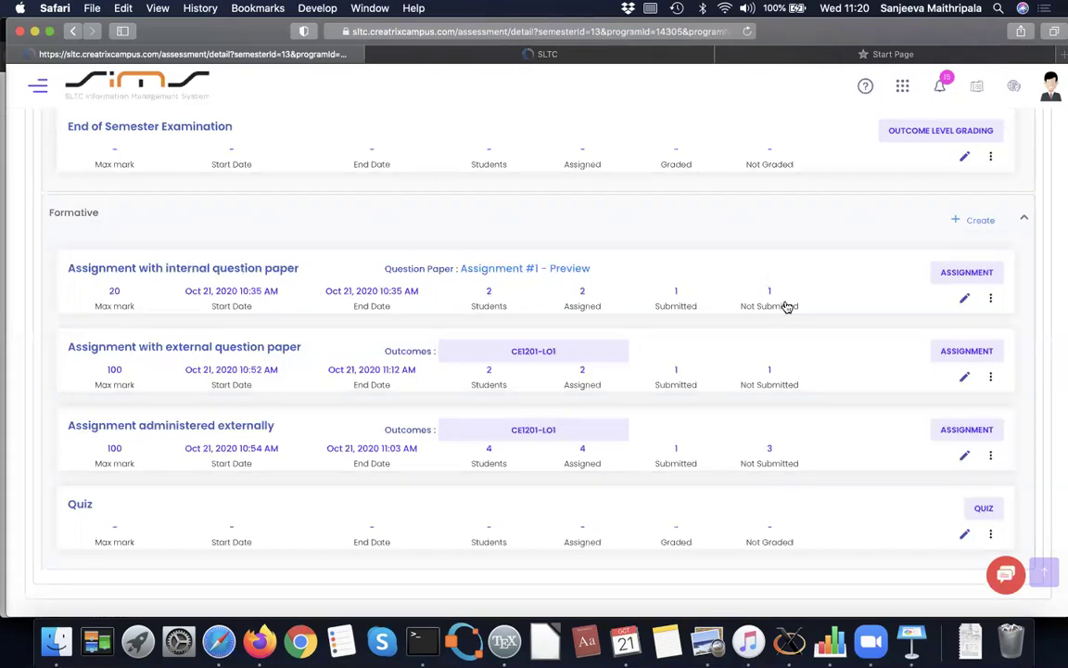
# Open mark entry for "Assignment with internal question paper" and read through TEAL Test Student No 1's submitted paper in the evaluation view
pyautogui.click(991, 300)
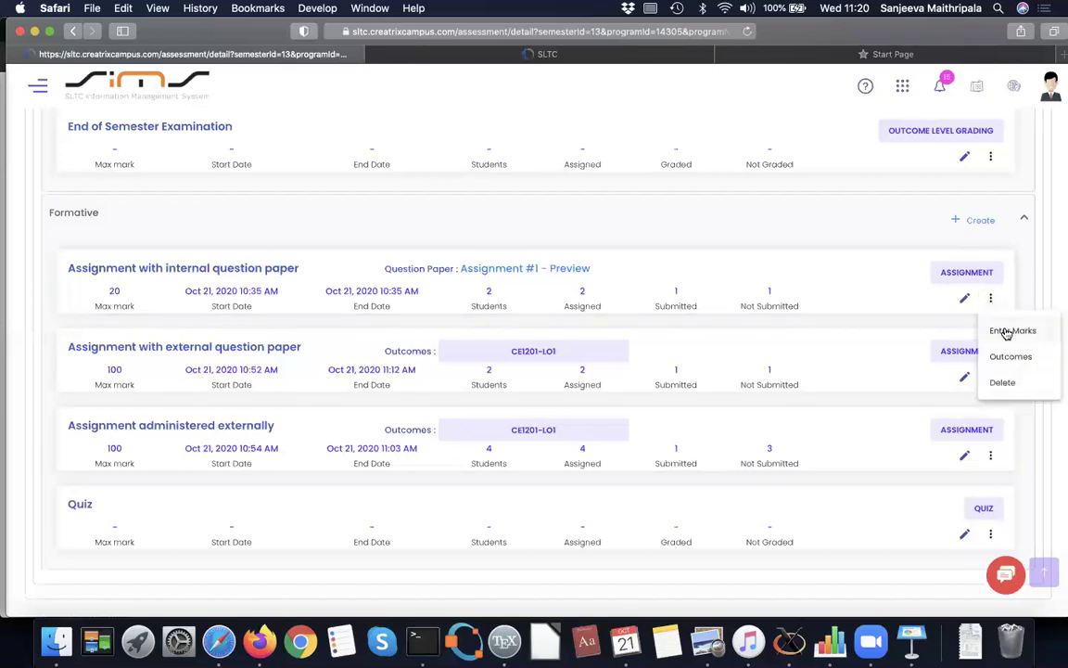
pyautogui.click(1005, 331)
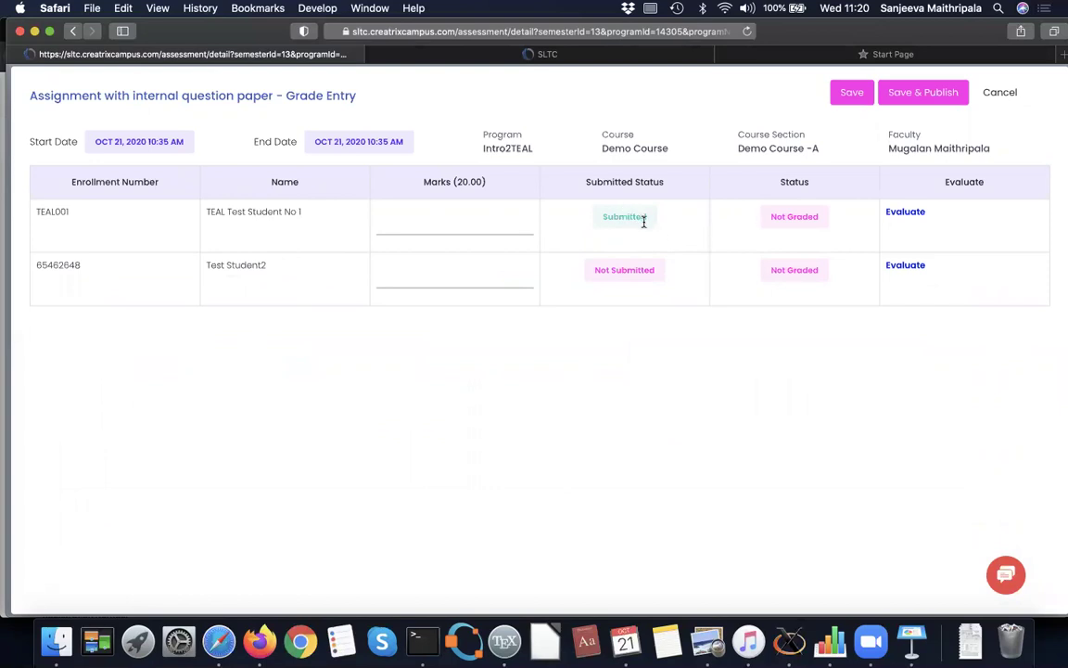
pyautogui.click(903, 215)
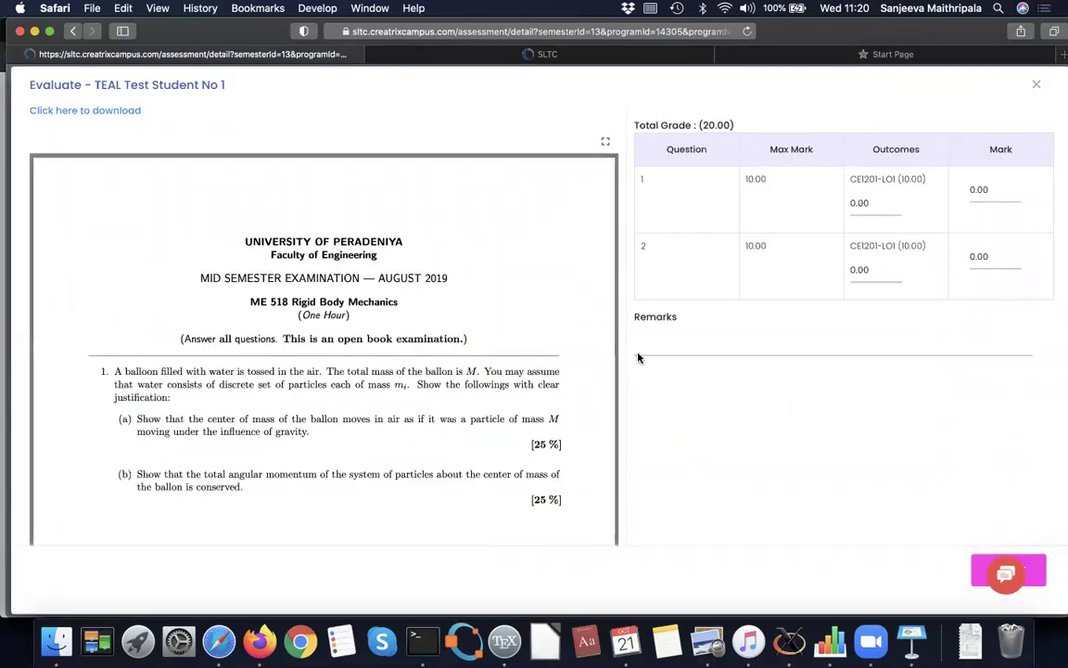
pyautogui.scroll(-2, 531, 376)
pyautogui.scroll(2, 530, 375)
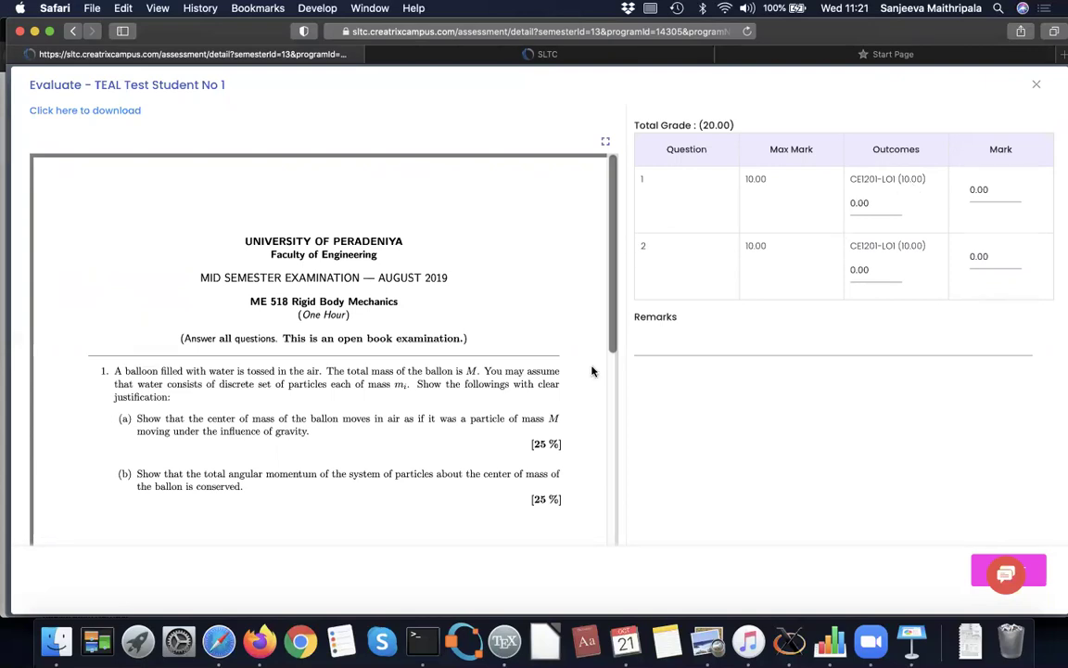
pyautogui.scroll(-10, 592, 371)
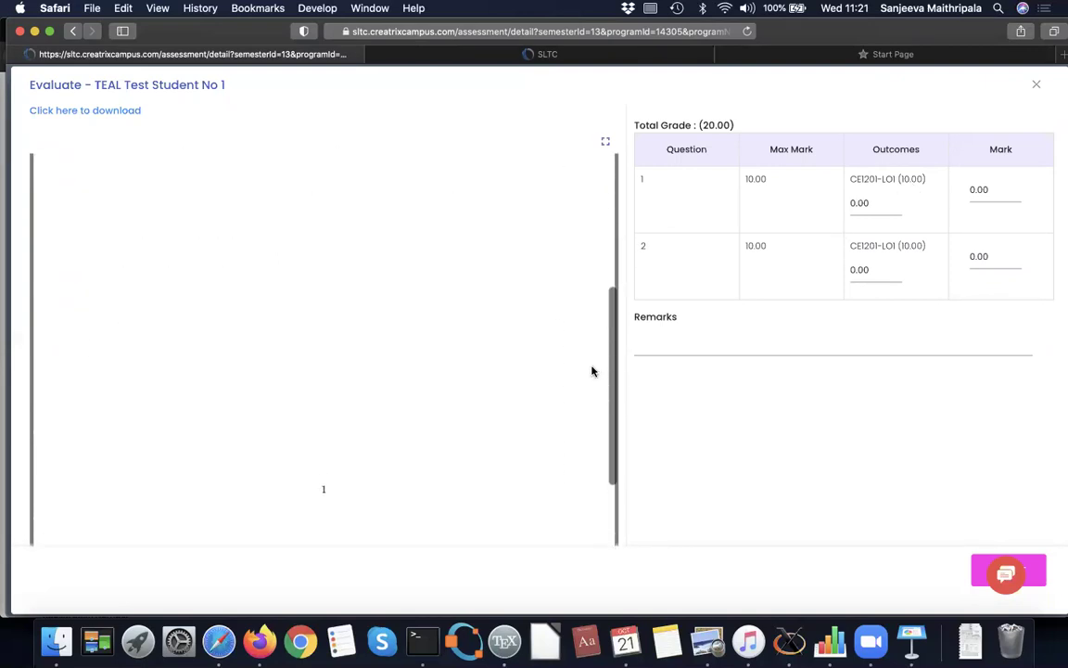
pyautogui.scroll(10, 592, 371)
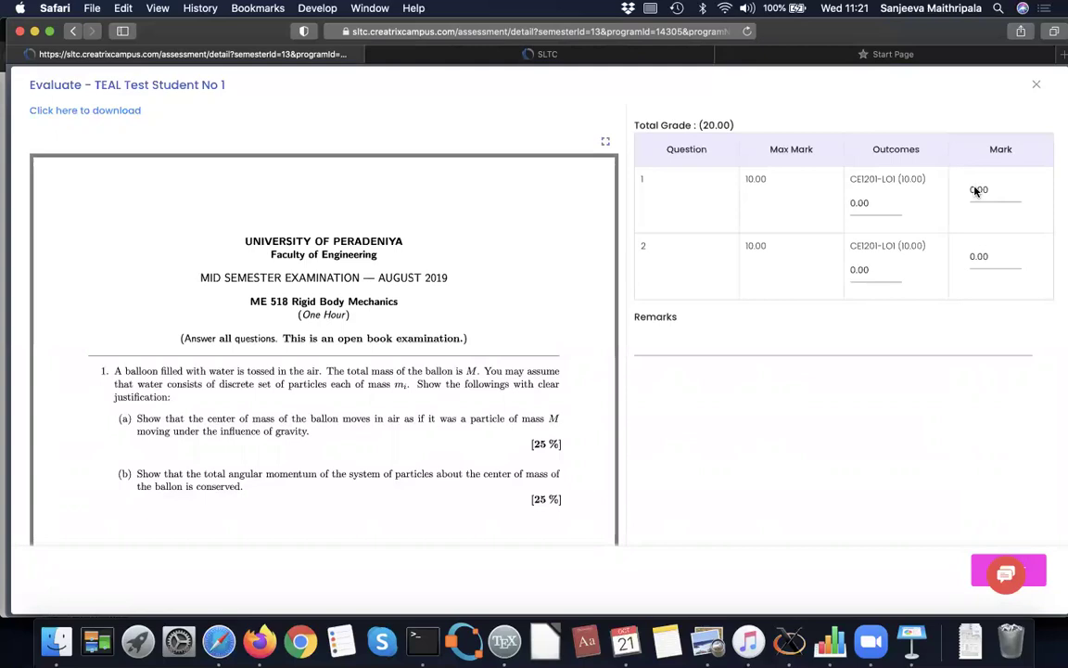
# Award TEAL Test Student No 1 5 marks for question 1 and 10 for question 2 under CE1201-LO1, and save the evaluation
pyautogui.click(855, 204)
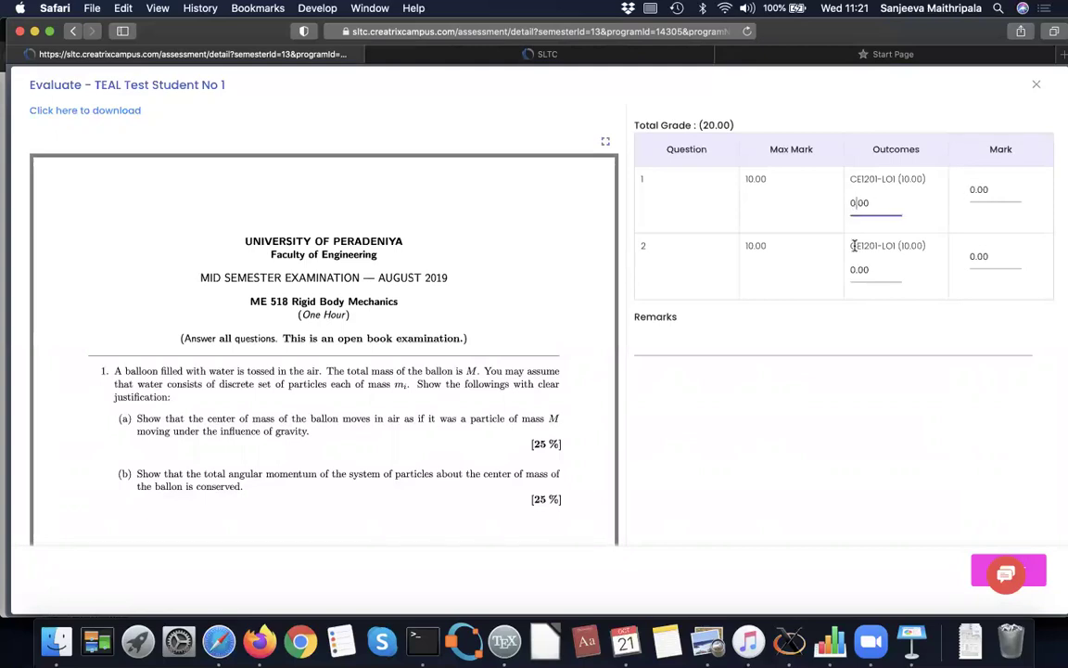
pyautogui.press('BackSpace')
pyautogui.write('5')
pyautogui.click(858, 269)
pyautogui.press('BackSpace')
pyautogui.write('10')
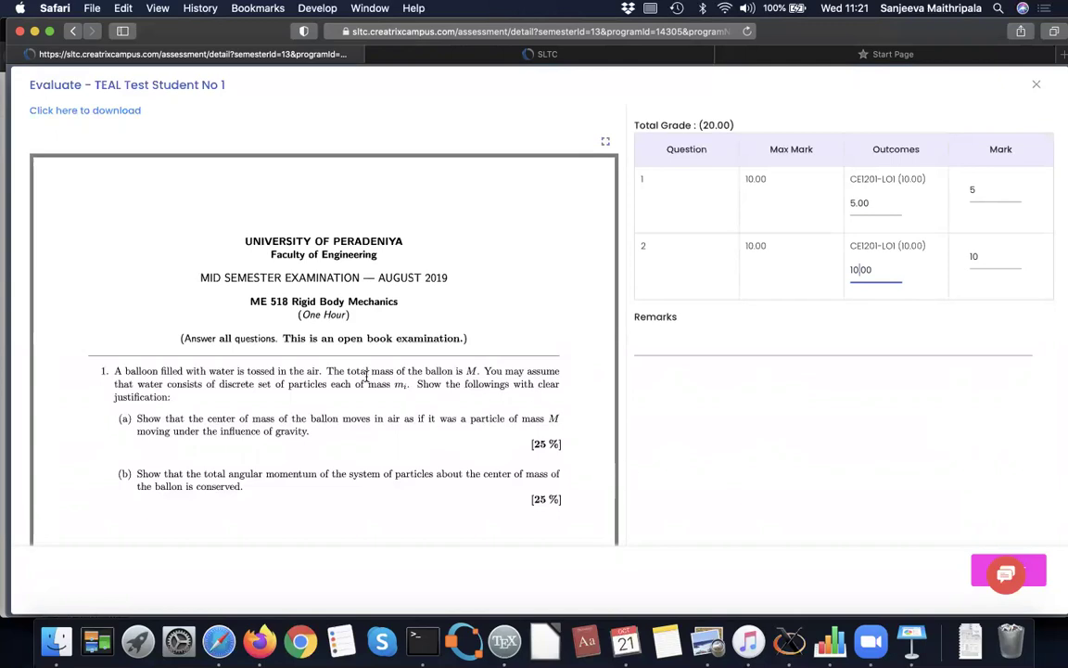
pyautogui.scroll(-2, 205, 351)
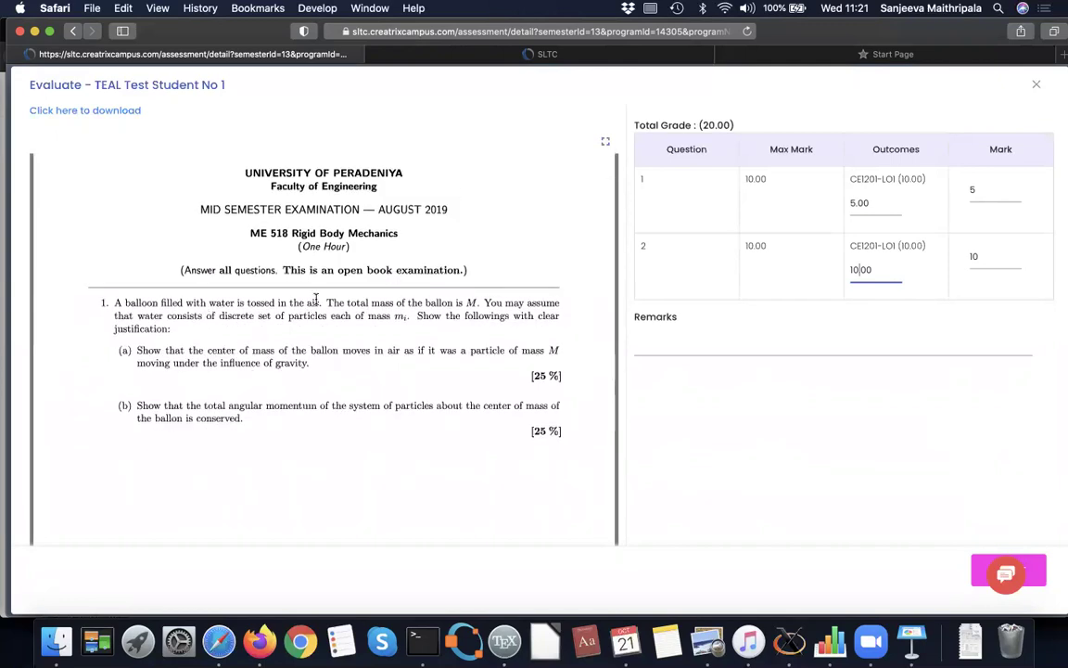
pyautogui.scroll(2, 316, 299)
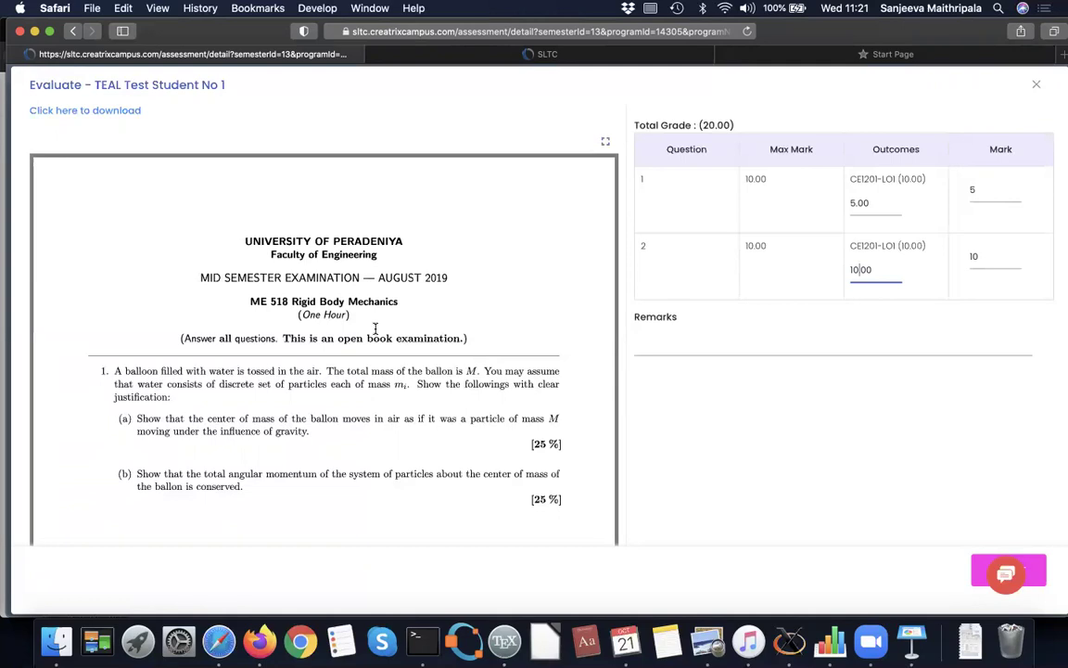
pyautogui.scroll(-2, 375, 329)
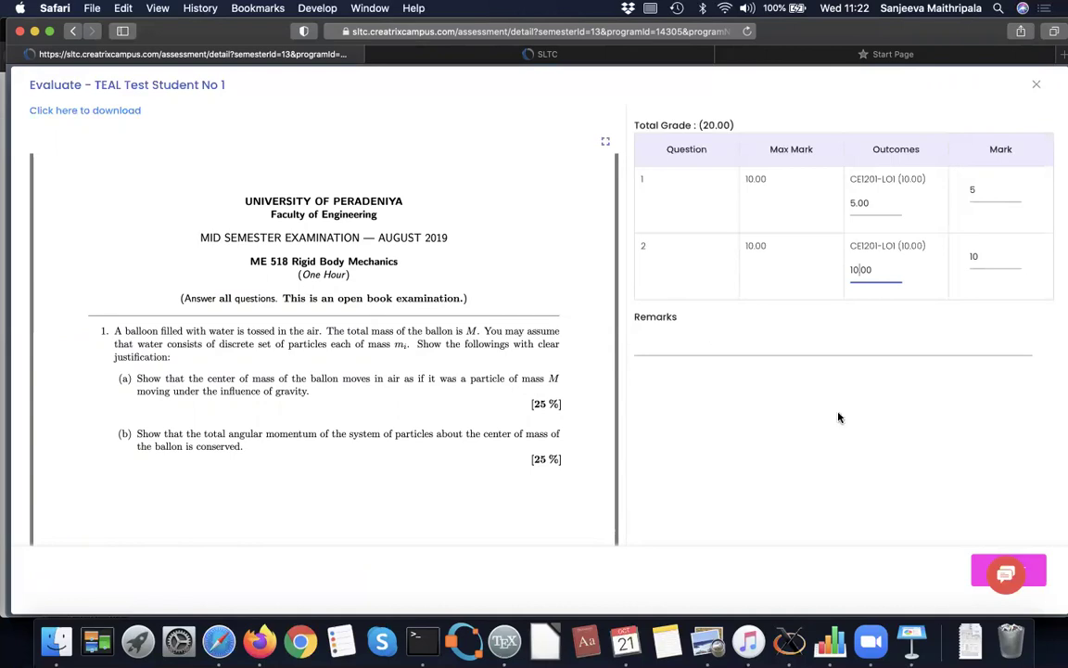
pyautogui.click(1034, 574)
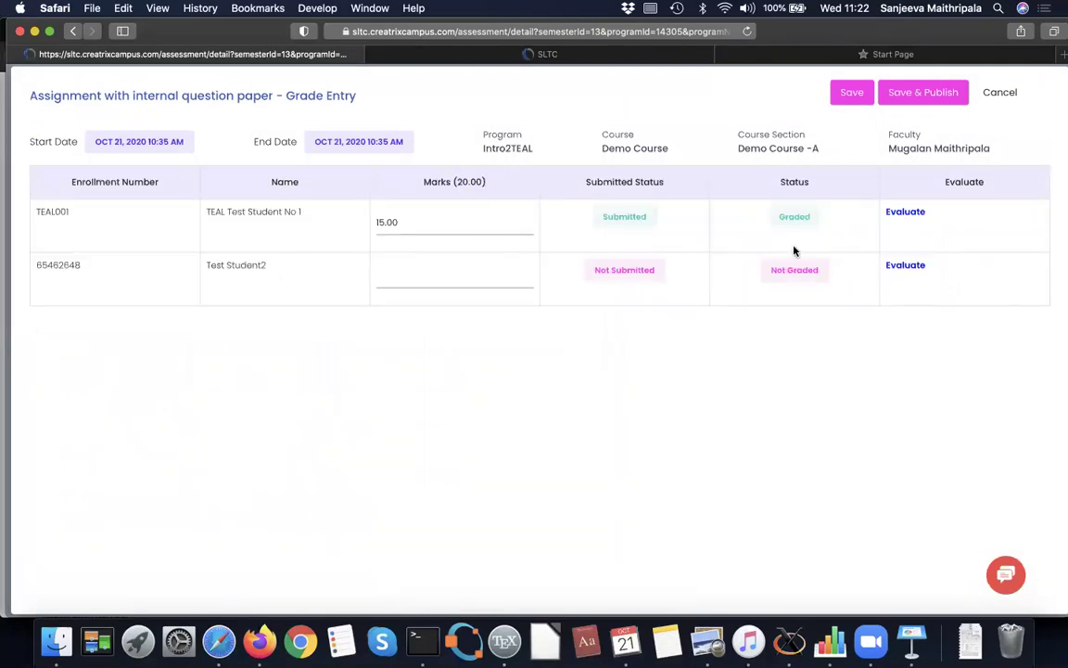
# Save Test Student2's evaluation without entering marks, and publish the results of "Assignment with internal question paper"
pyautogui.click(906, 265)
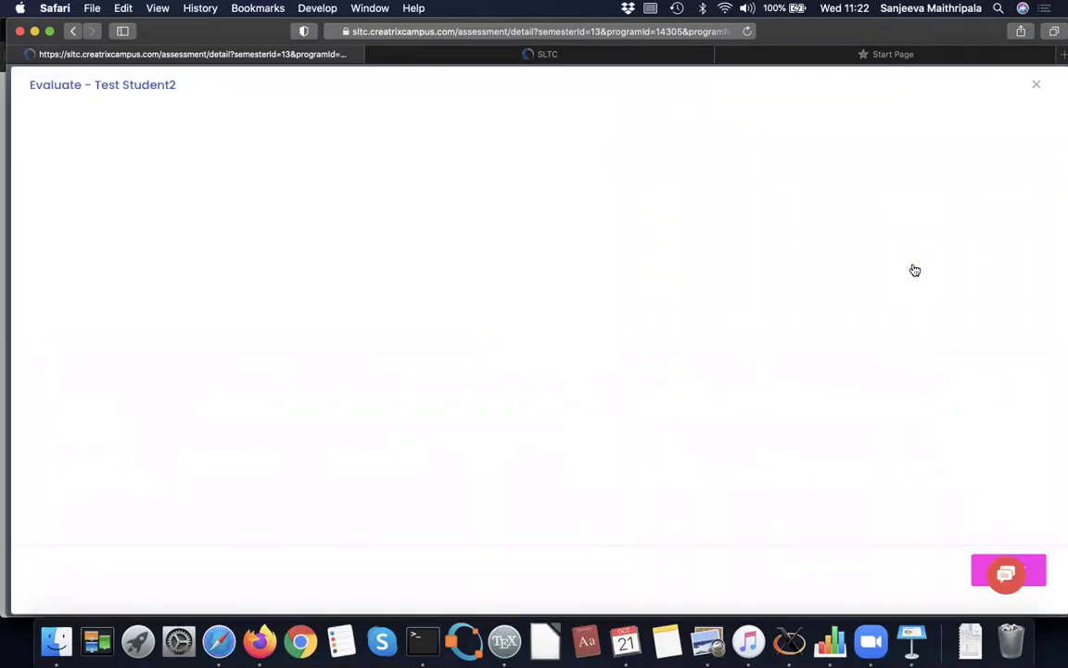
pyautogui.click(1032, 569)
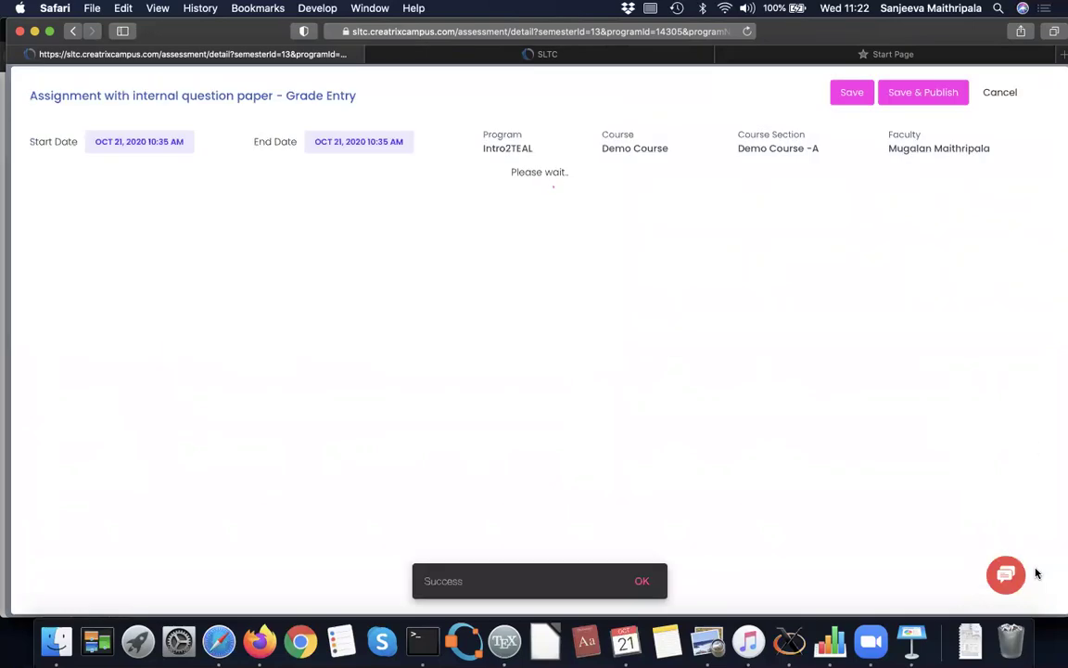
pyautogui.click(908, 96)
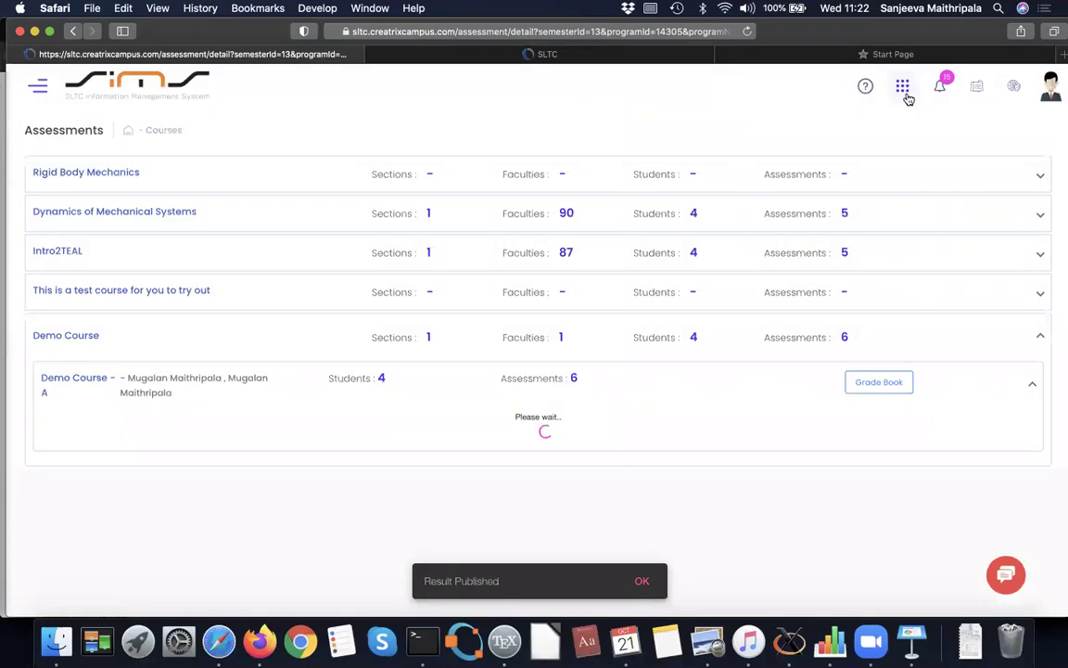
# Open mark entry for "Assignment with external question paper", check TEAL TEST Student No 2's evaluation form, and leave it
pyautogui.scroll(-5, 724, 431)
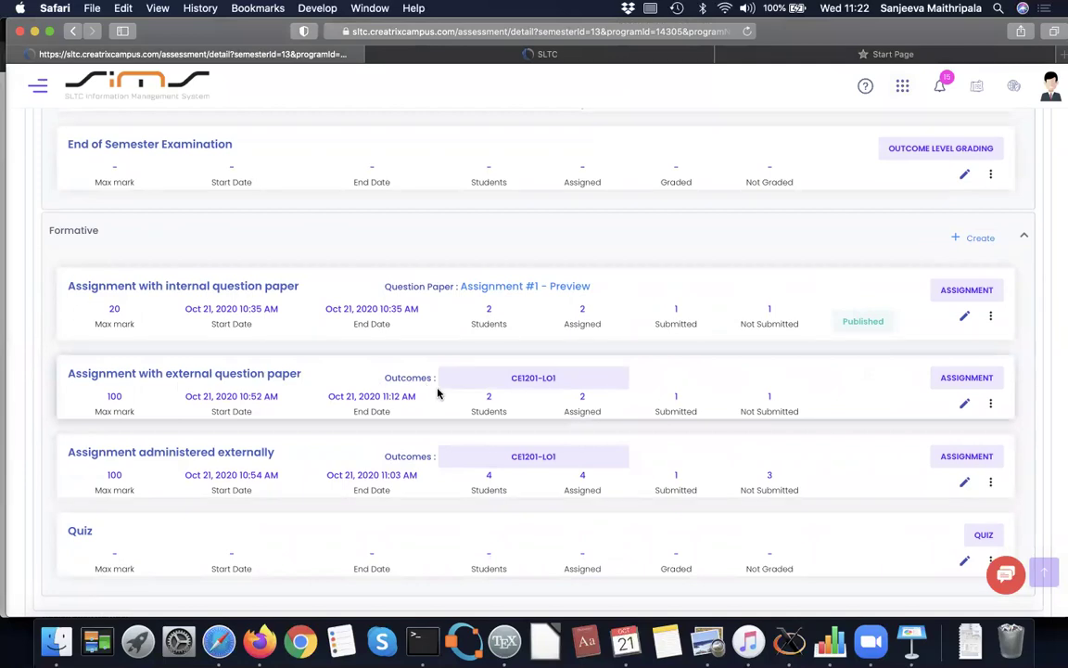
pyautogui.click(991, 404)
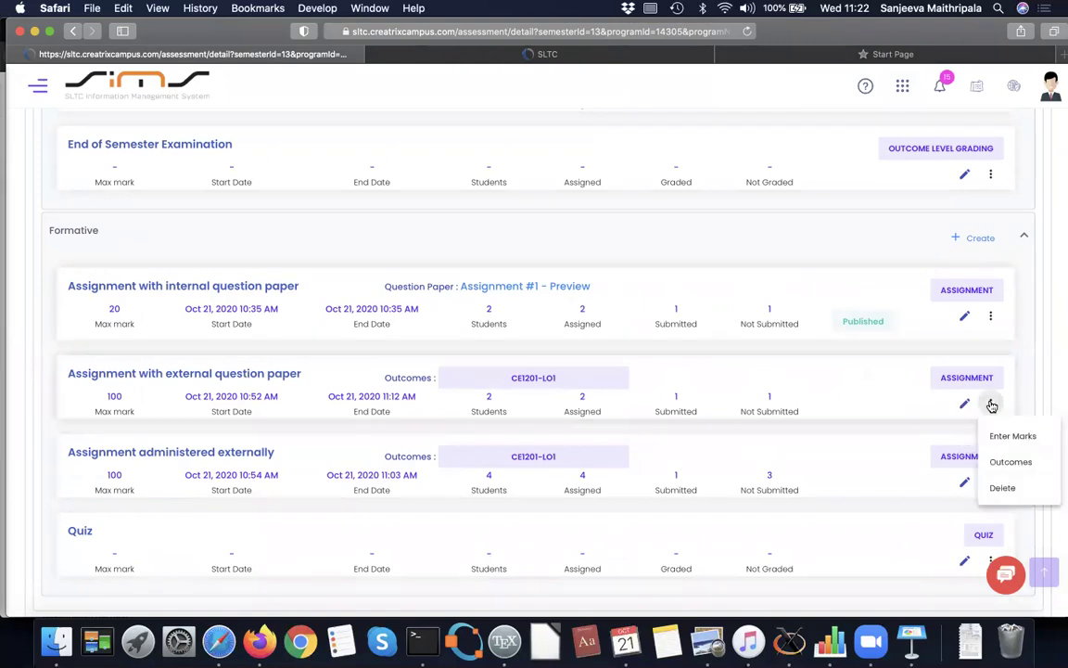
pyautogui.click(997, 434)
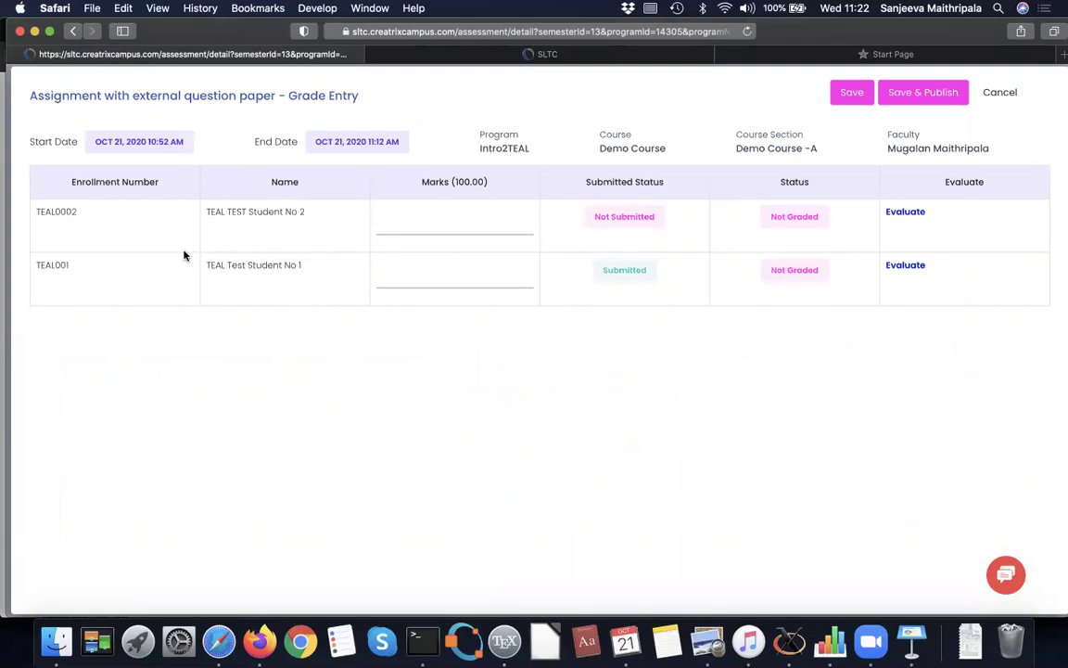
pyautogui.click(912, 215)
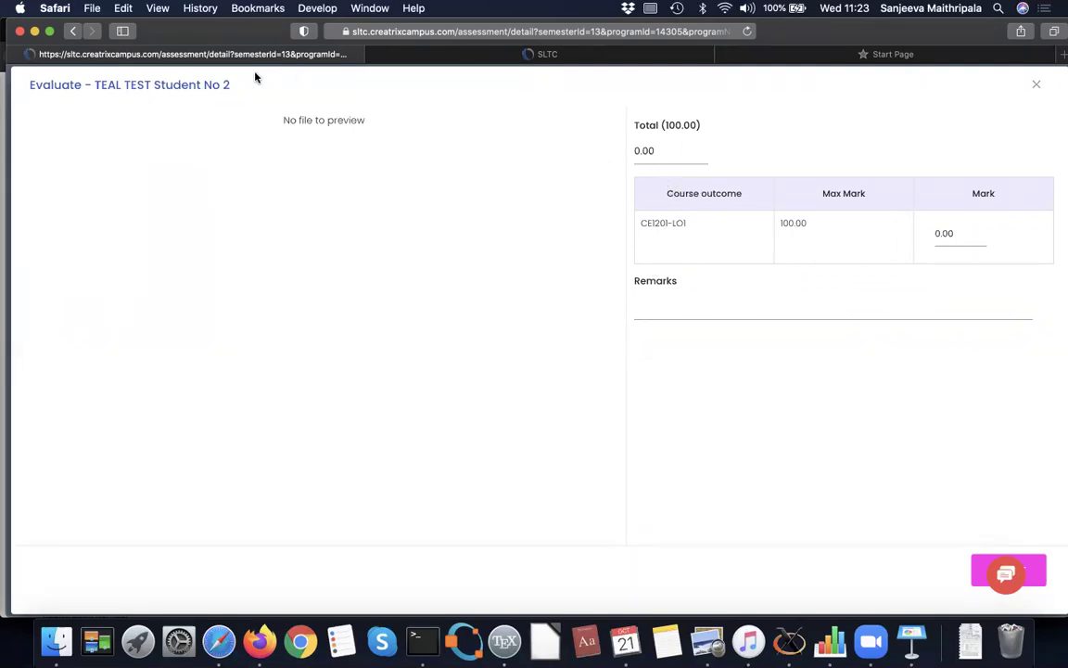
pyautogui.click(72, 33)
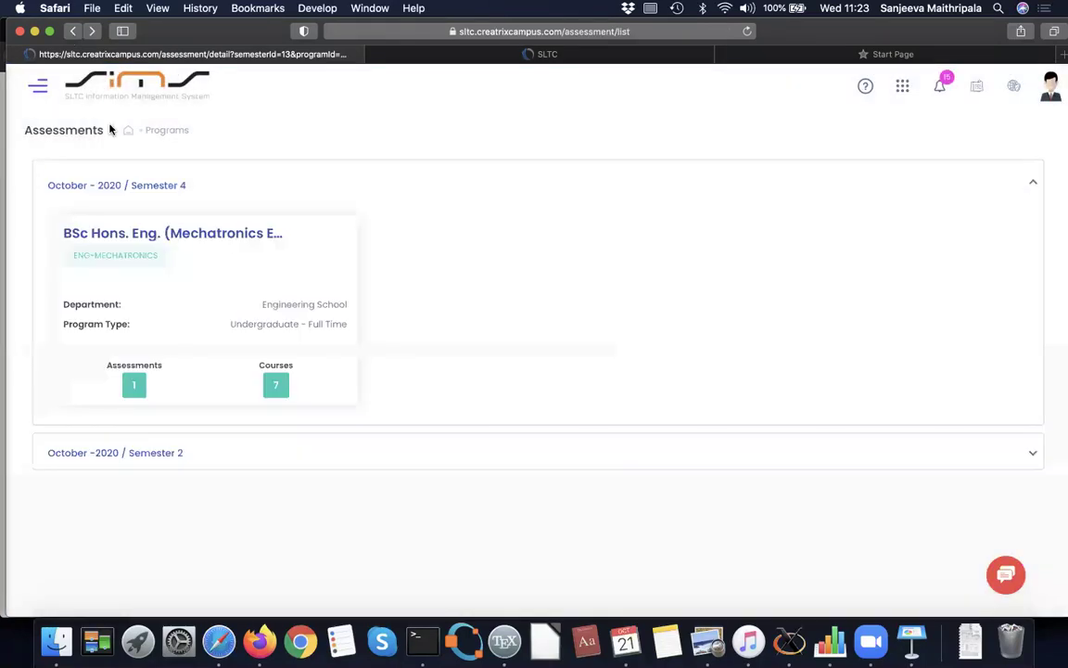
# Return to the Demo Course section under Intro2TEAL in October -2020 / Semester 2 and open mark entry for "Assignment with external question paper"
pyautogui.click(151, 451)
pyautogui.click(275, 434)
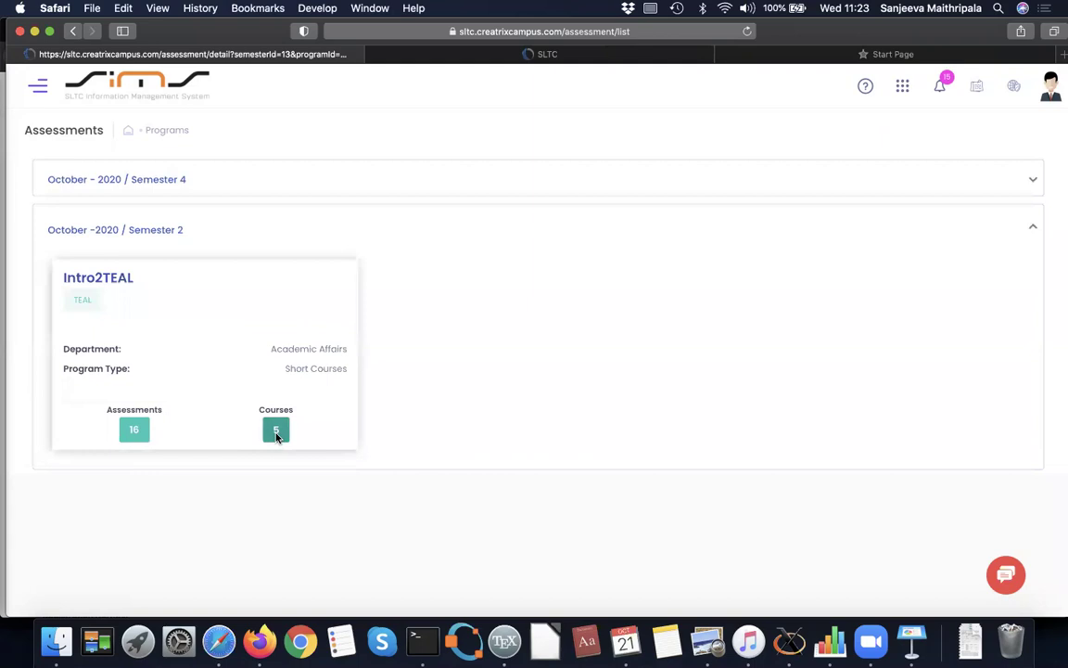
pyautogui.click(556, 331)
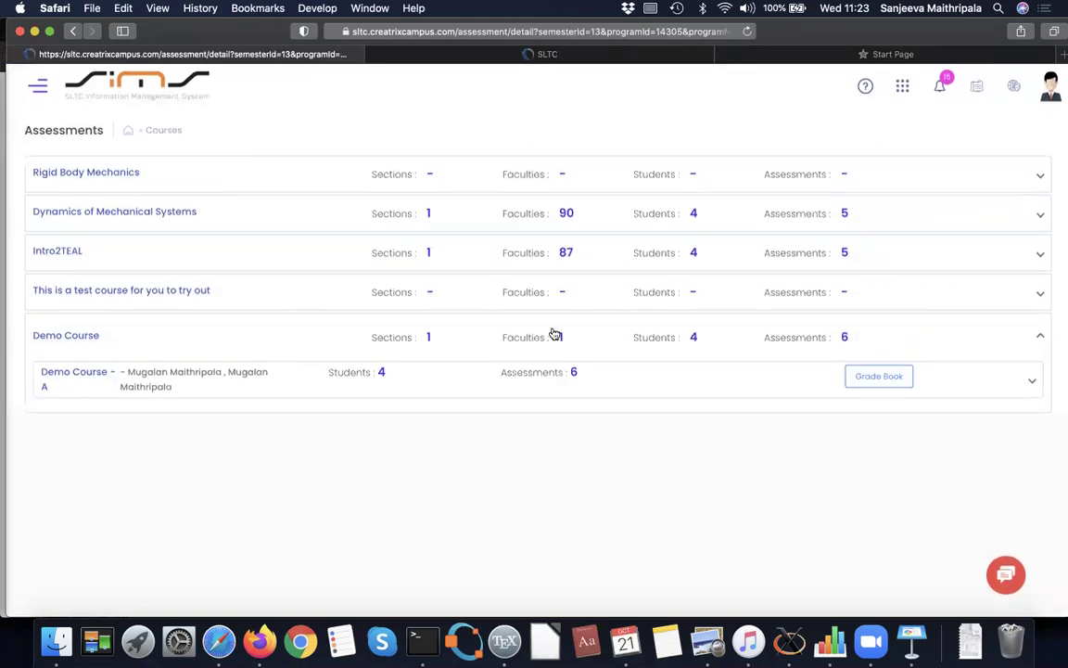
pyautogui.click(591, 374)
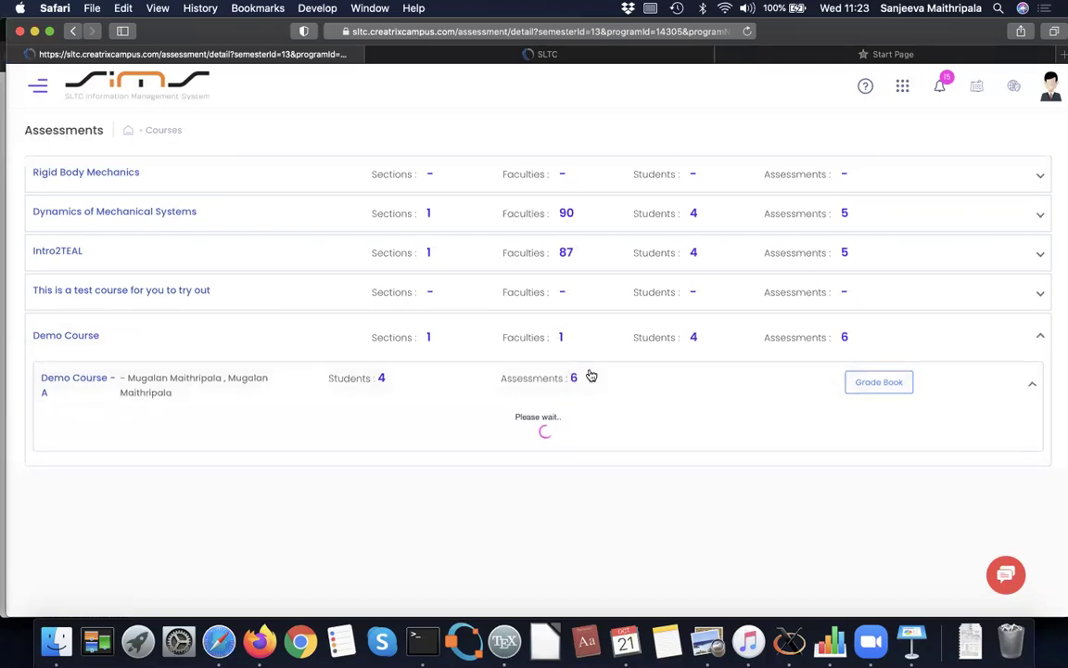
pyautogui.scroll(-7, 590, 375)
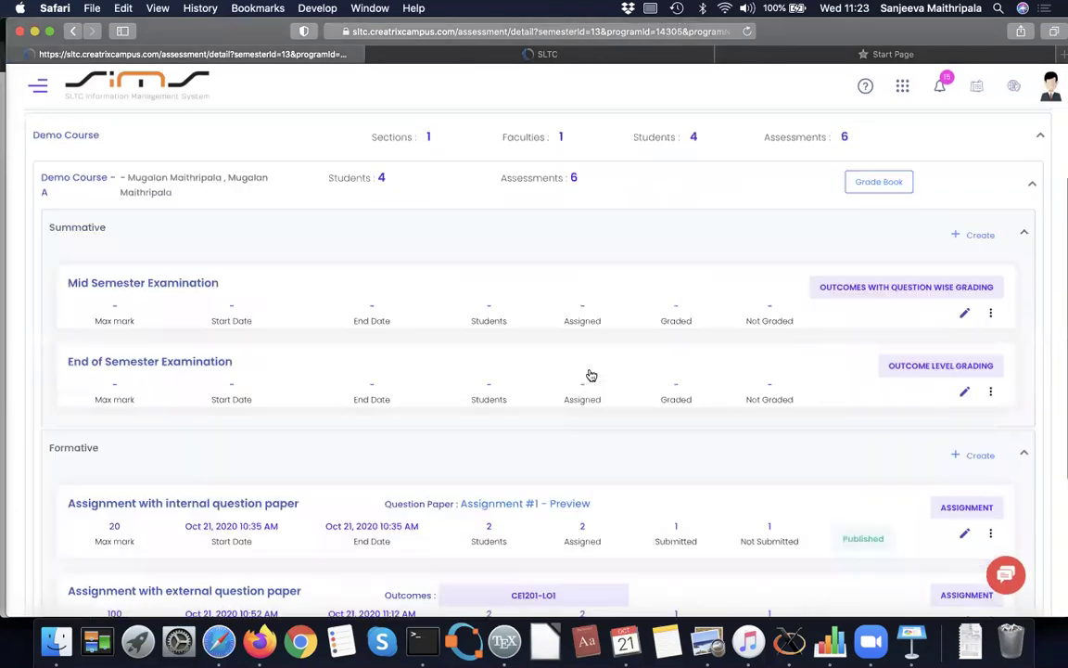
pyautogui.scroll(-2, 590, 375)
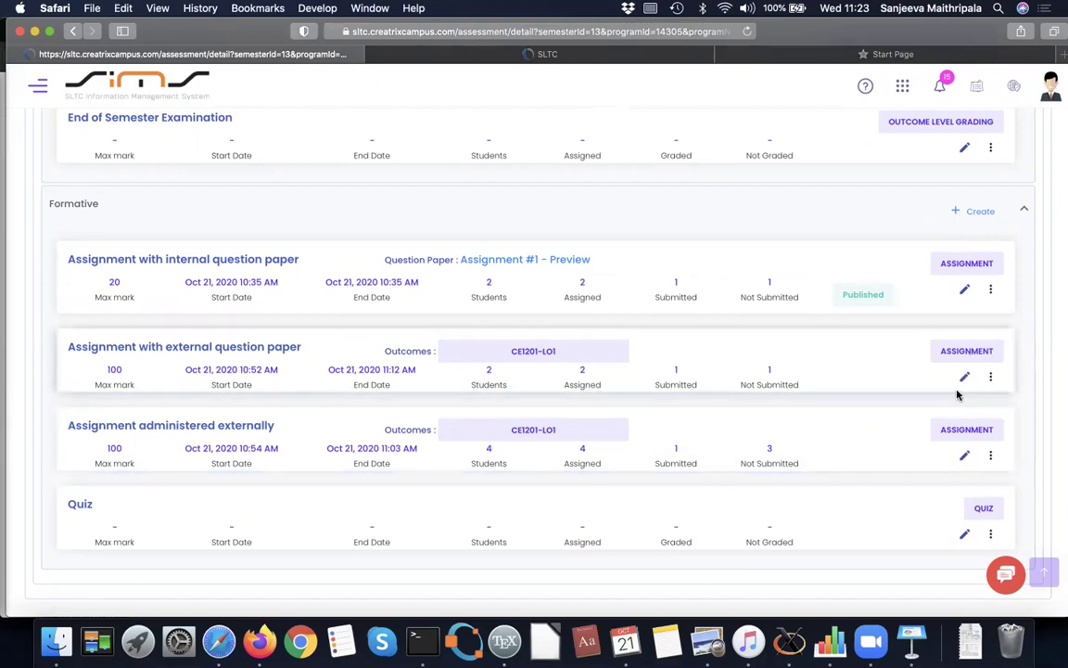
pyautogui.click(990, 380)
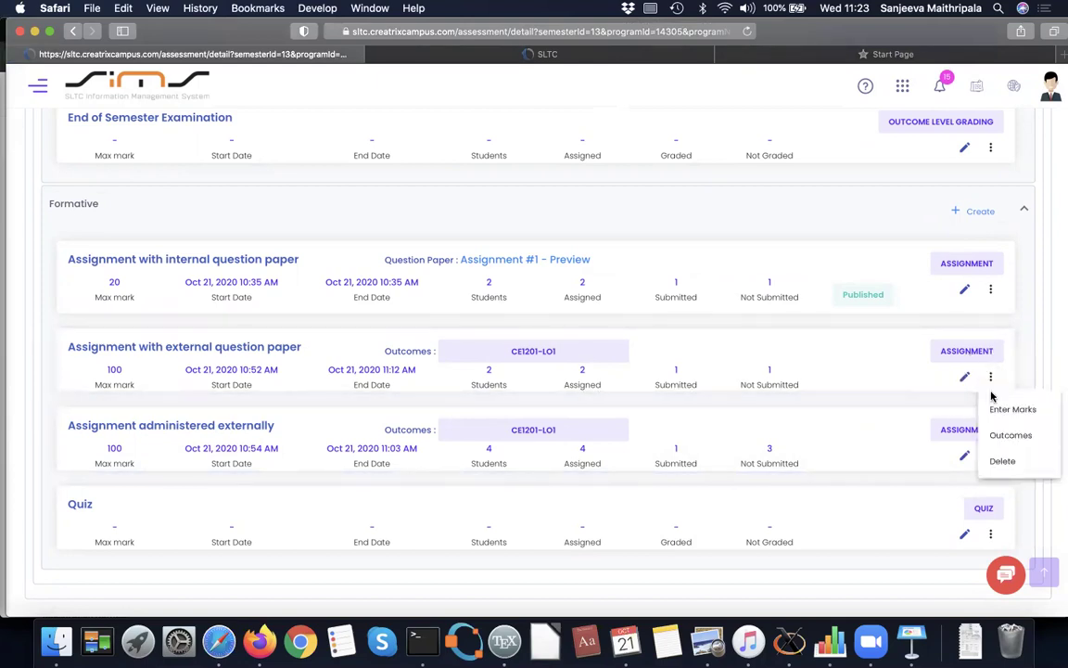
pyautogui.click(991, 404)
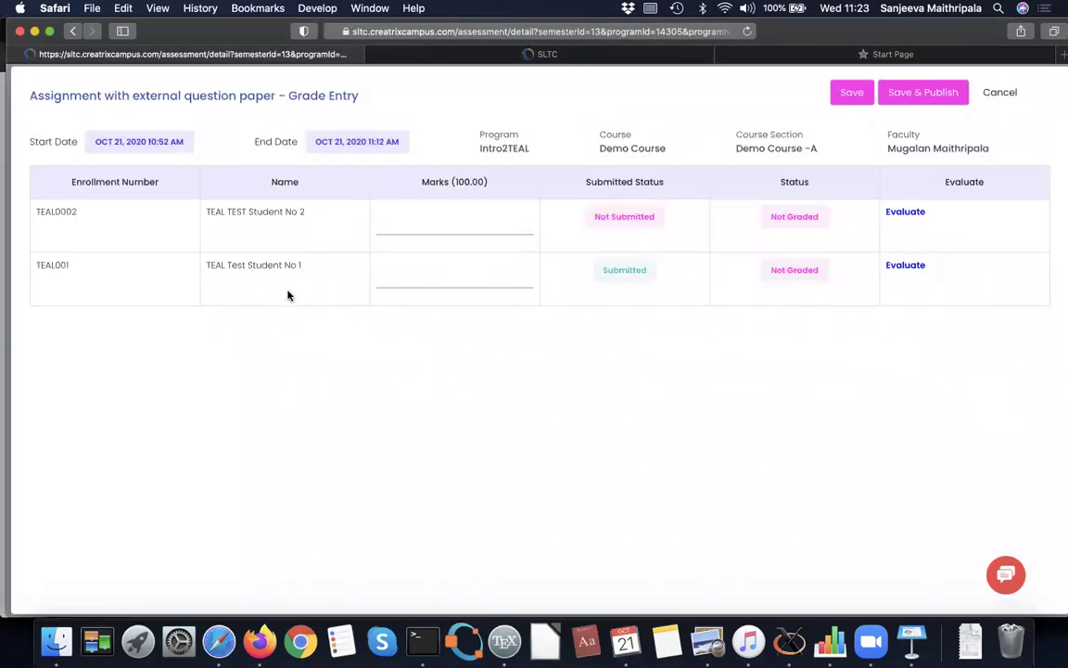
# Open TEAL Test Student No 1's evaluation for the external question paper assignment and read through the submitted paper
pyautogui.click(901, 268)
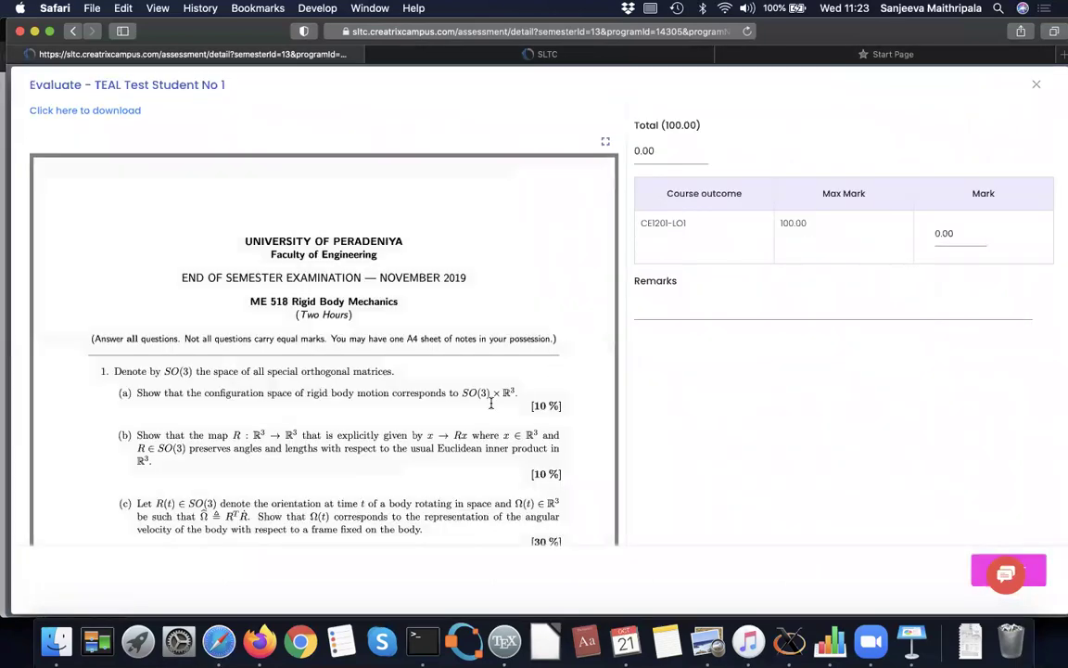
pyautogui.scroll(-2, 492, 397)
pyautogui.scroll(-8, 492, 400)
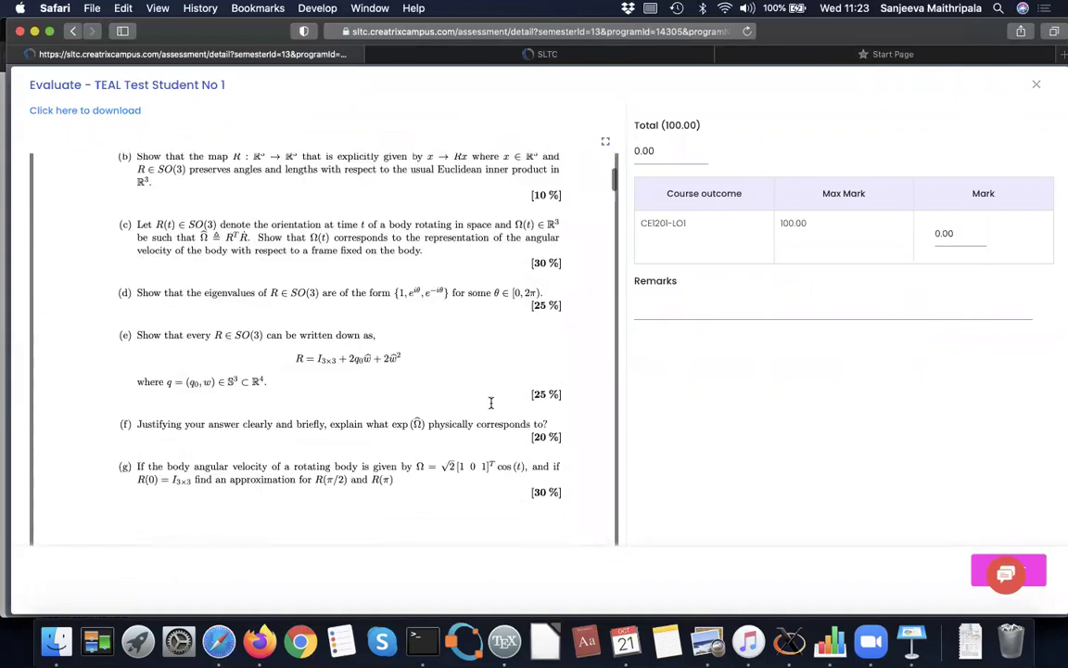
pyautogui.scroll(-10, 491, 403)
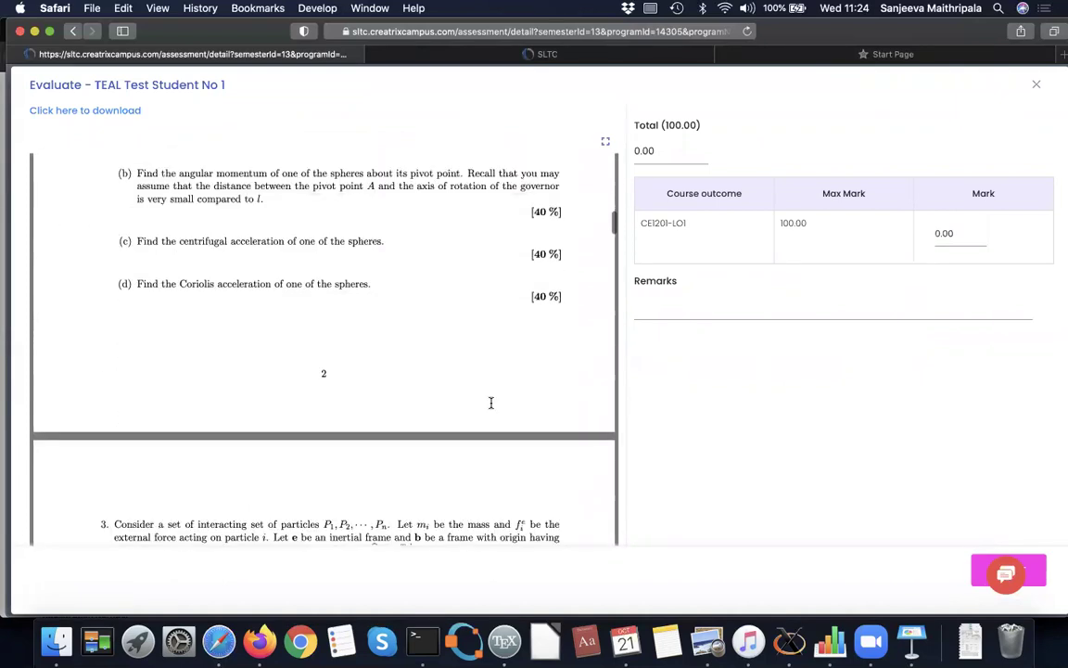
pyautogui.scroll(-10, 492, 402)
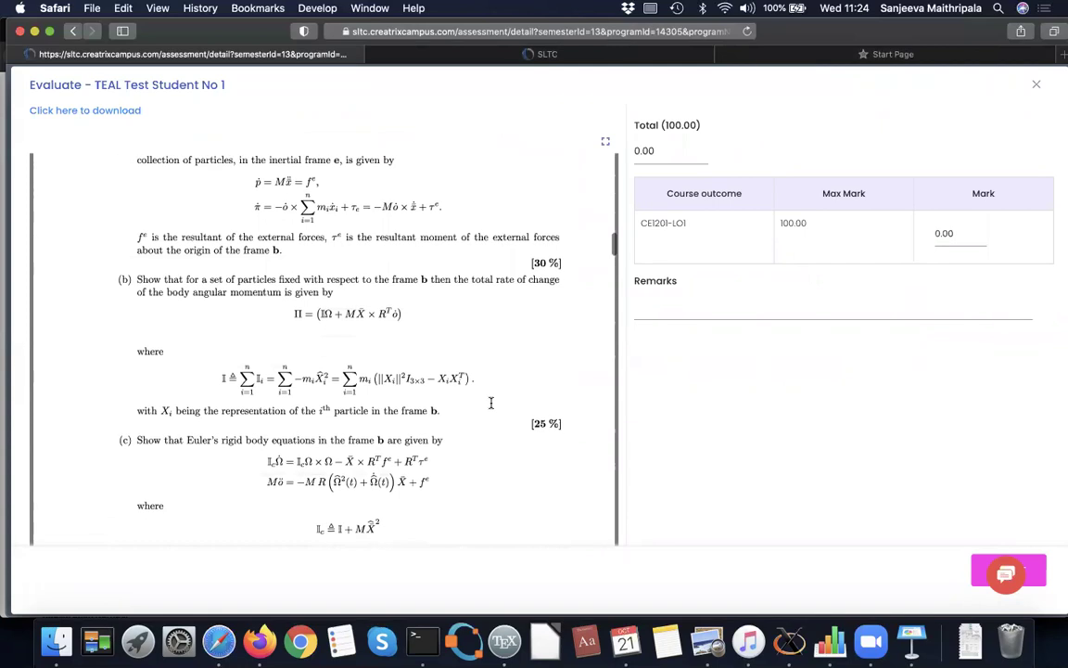
pyautogui.scroll(4, 491, 402)
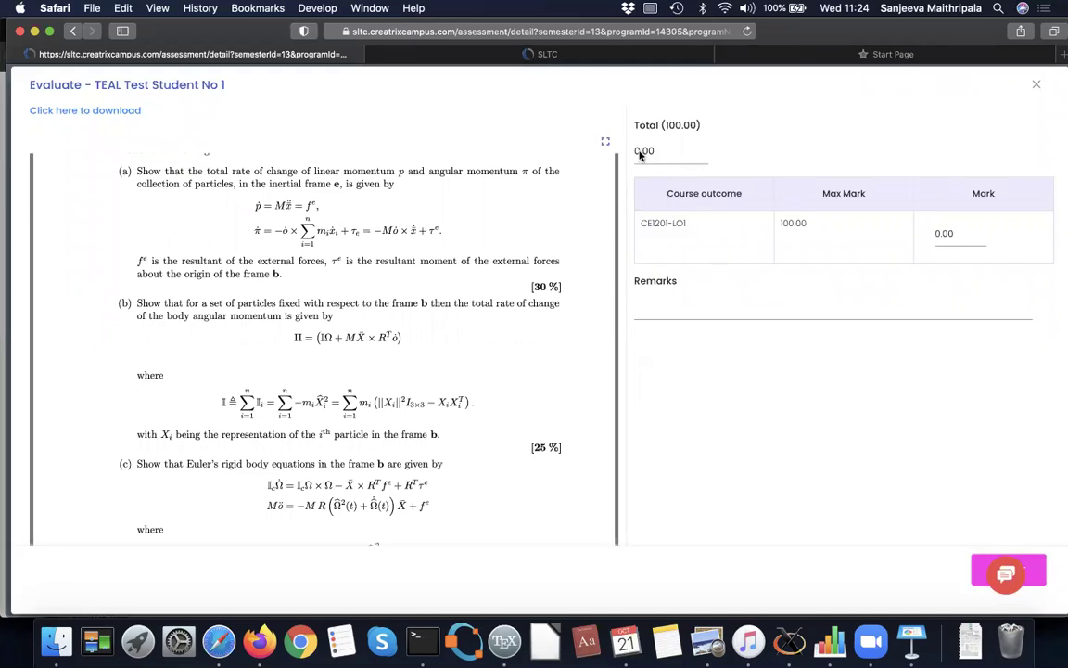
# Set TEAL Test Student No 1's CE1201-LO1 mark to 90 and save the evaluations of both students, leaving TEAL TEST Student No 2 without marks
pyautogui.click(941, 233)
pyautogui.write('9')
pyautogui.click(1037, 568)
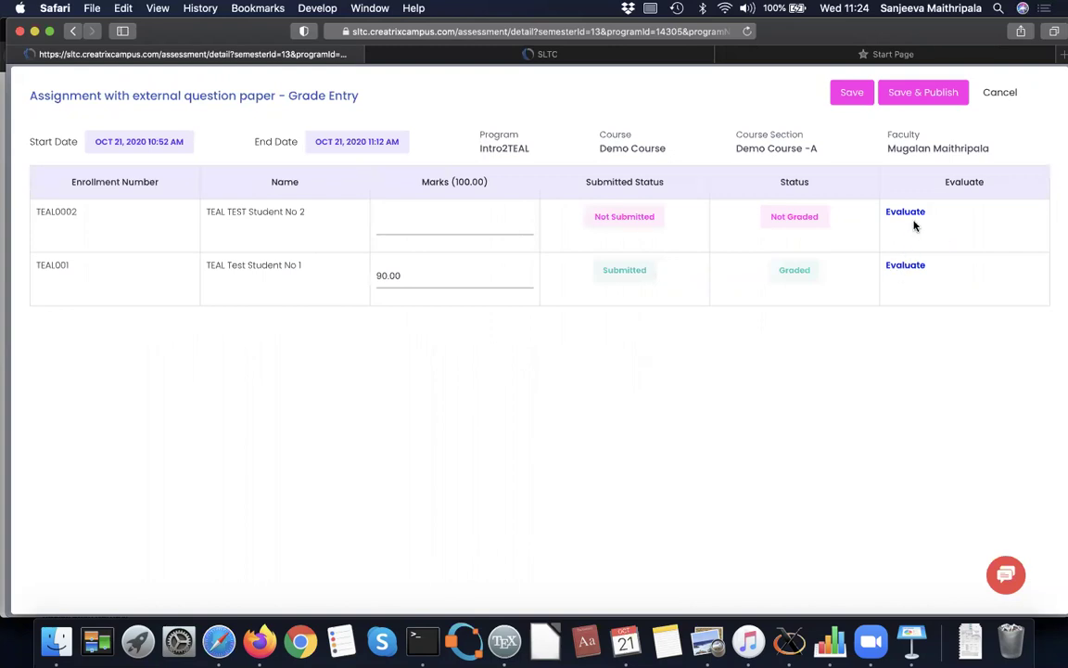
pyautogui.click(907, 213)
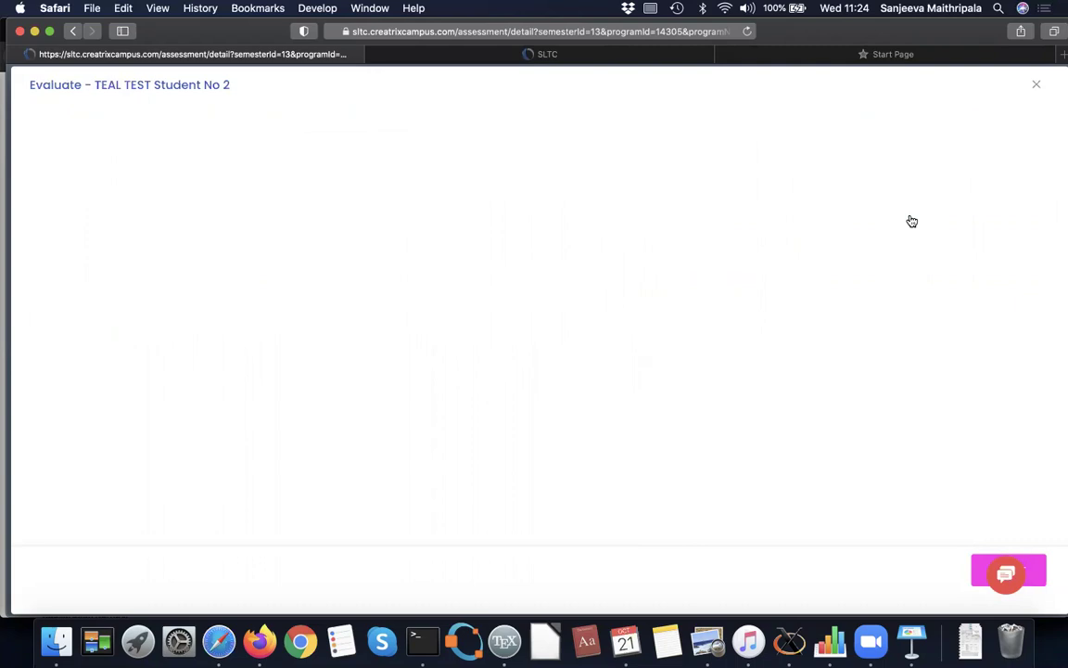
pyautogui.click(1037, 580)
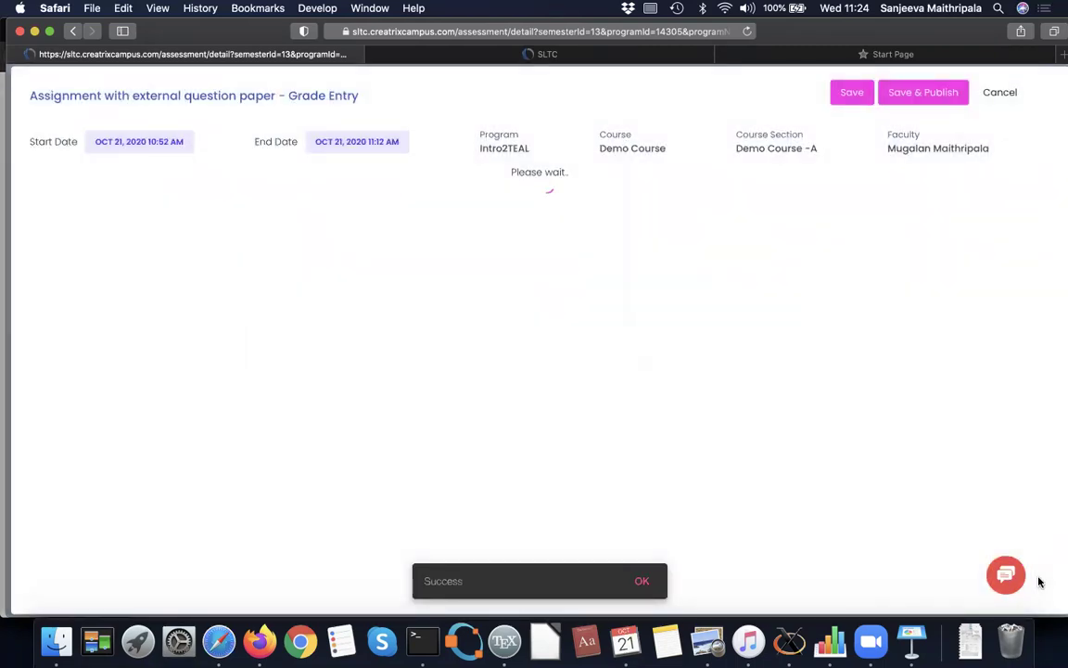
# Publish the marks of "Assignment with external question paper" and open mark entry for the formative assessment "Assignment administered externally"
pyautogui.click(927, 95)
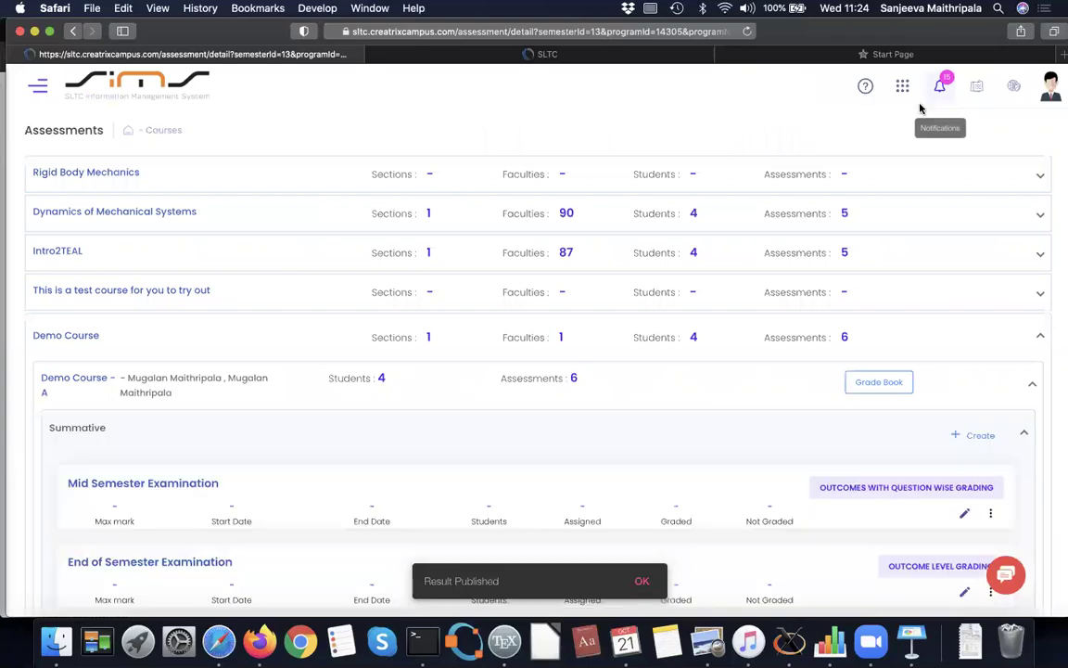
pyautogui.scroll(-10, 649, 474)
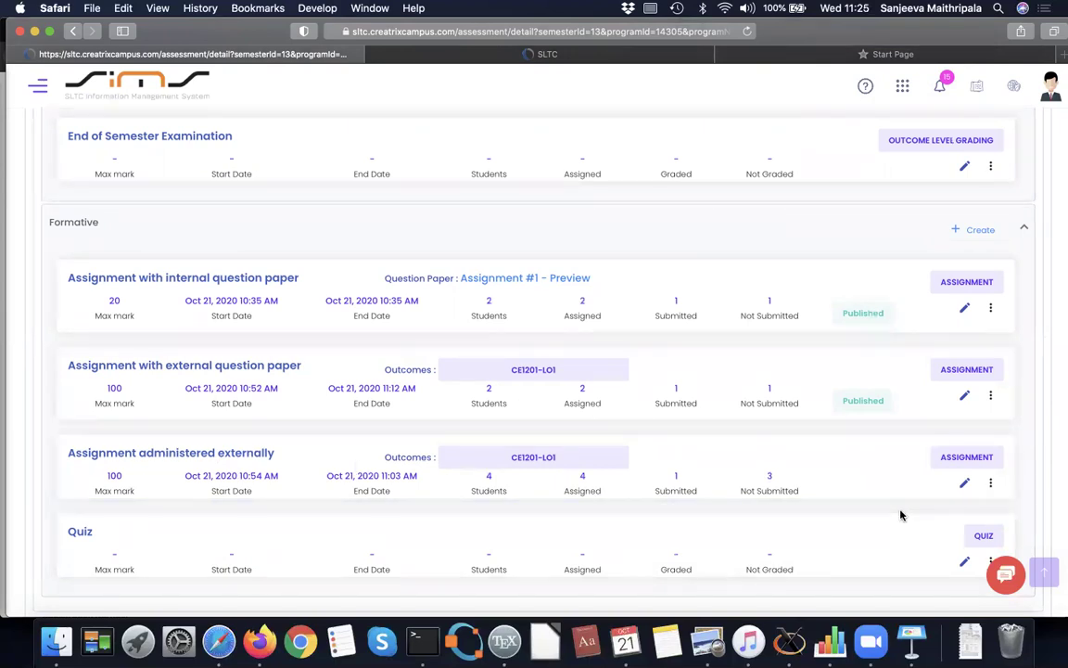
pyautogui.click(990, 484)
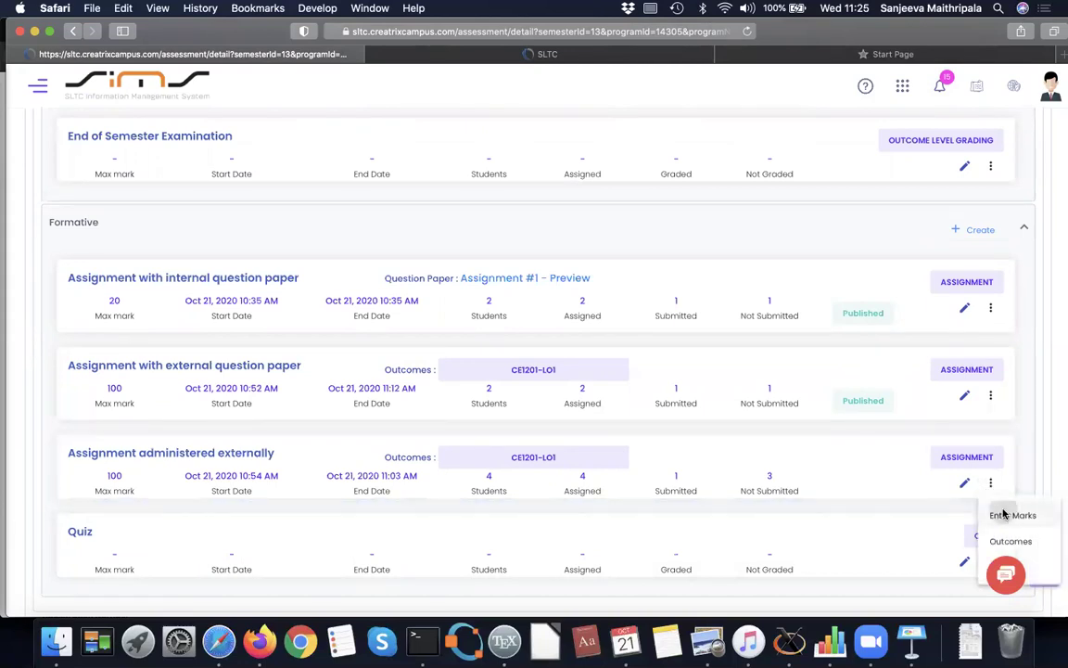
pyautogui.click(1011, 512)
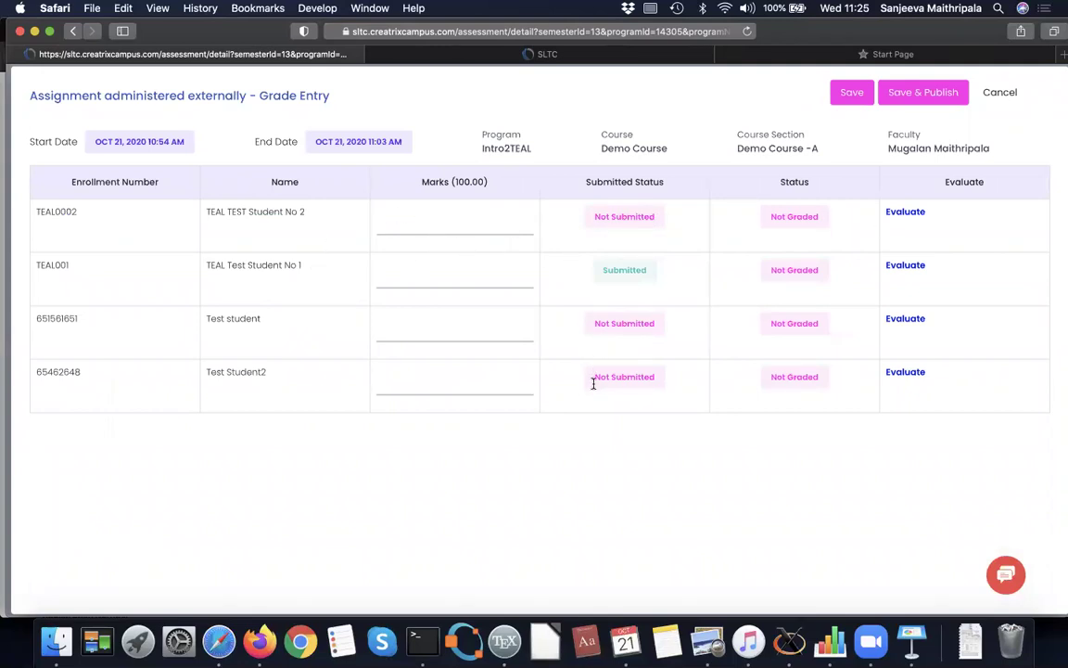
# Save the evaluations of TEAL TEST Student No 2, Test student and Test Student2 with their marks left at 0.00
pyautogui.click(907, 213)
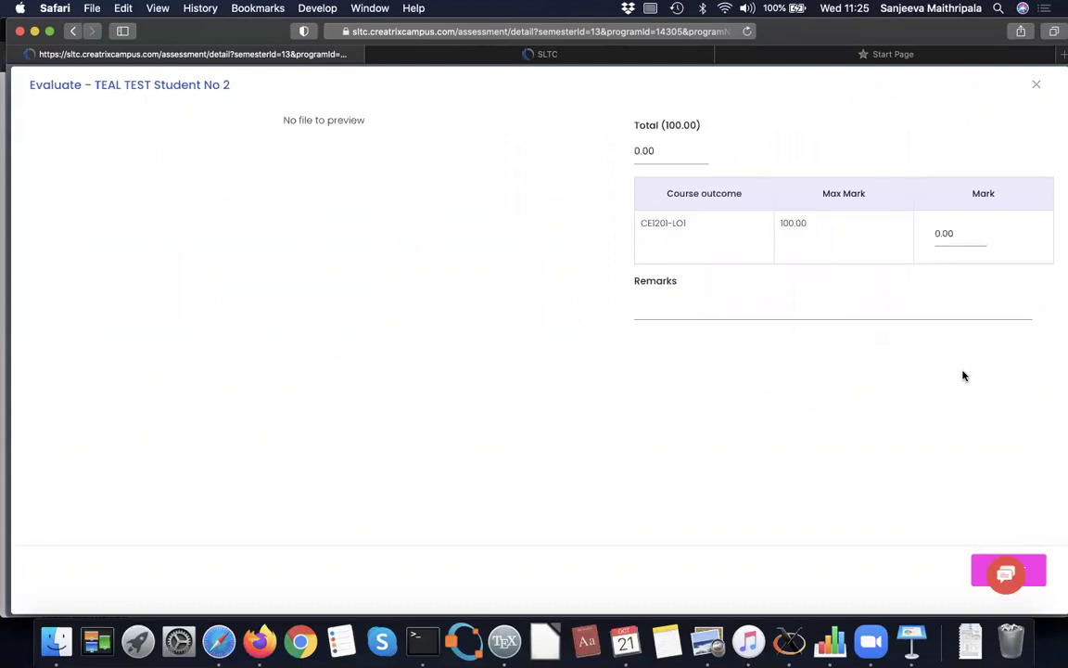
pyautogui.click(1036, 575)
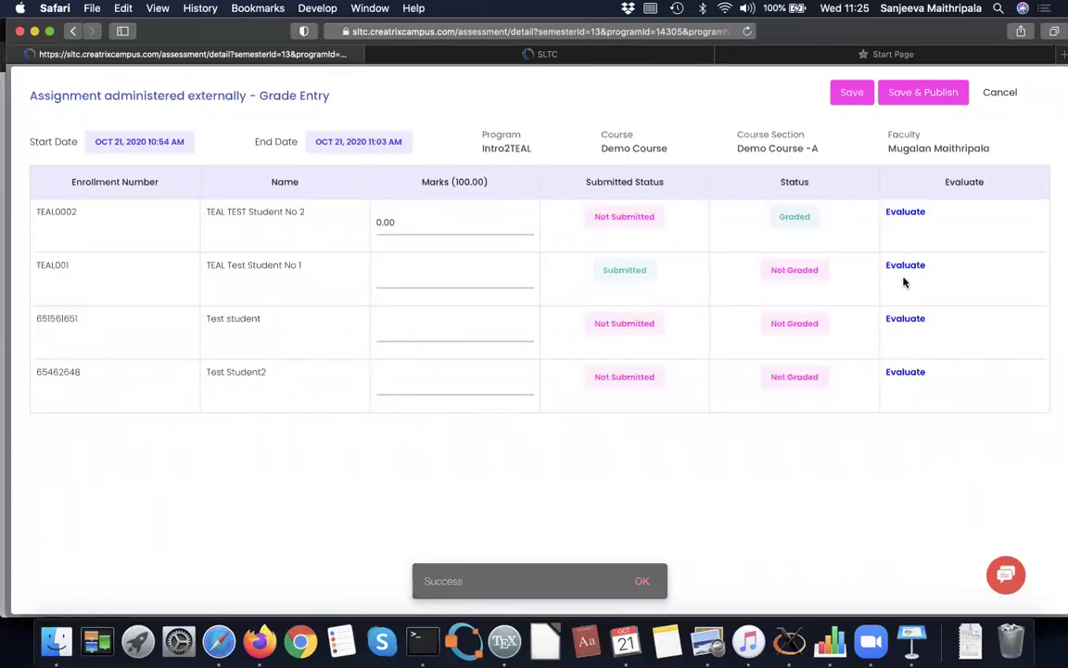
pyautogui.click(899, 320)
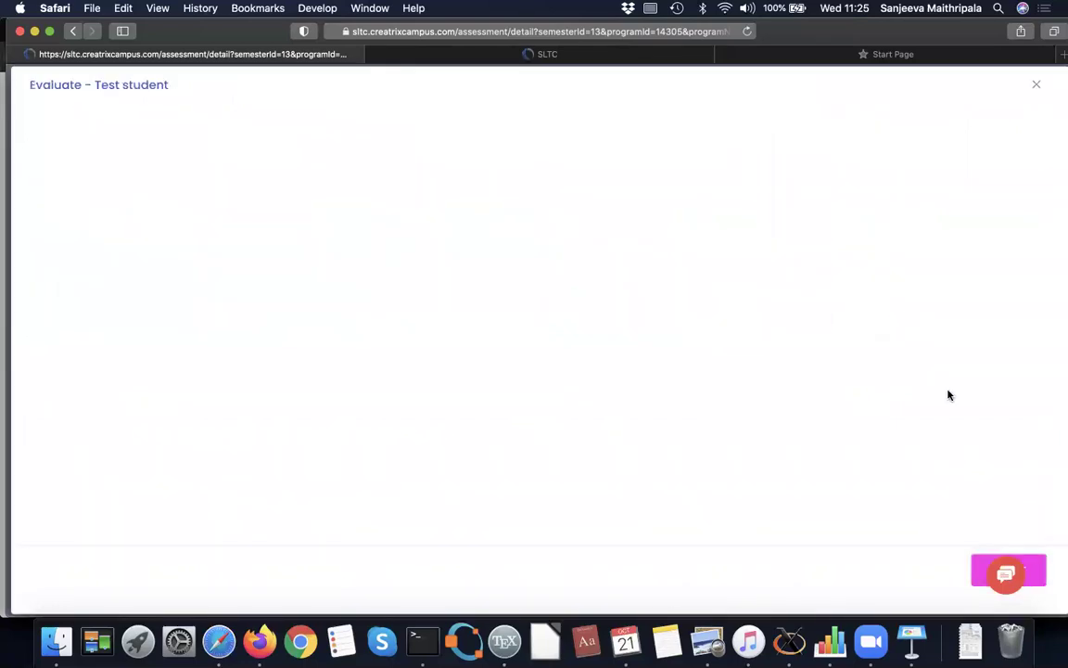
pyautogui.click(1035, 572)
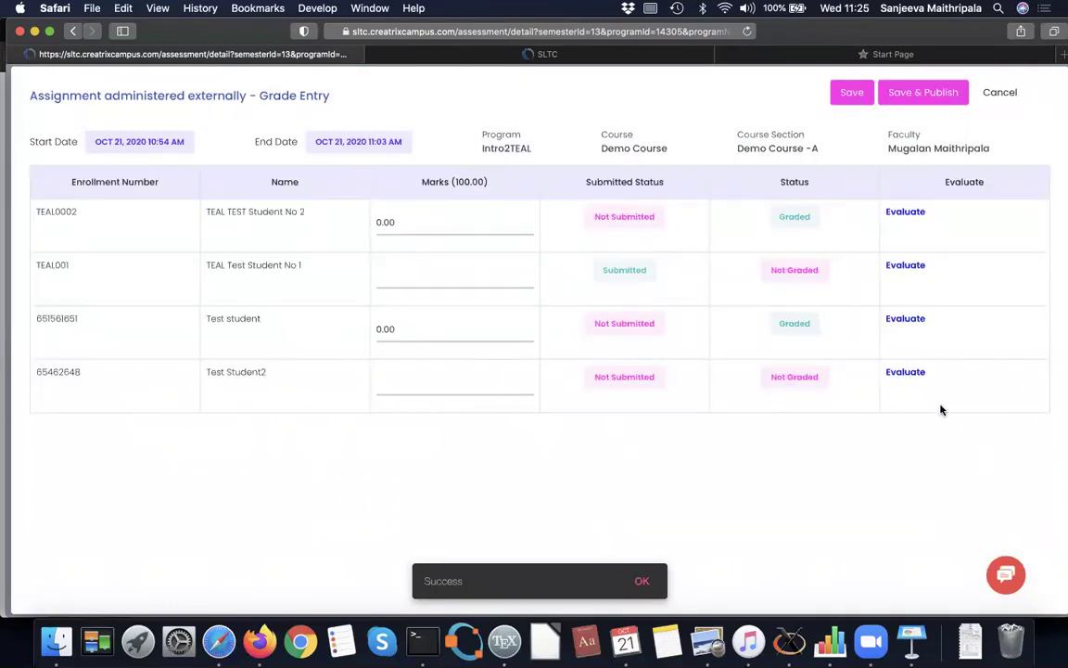
pyautogui.click(908, 374)
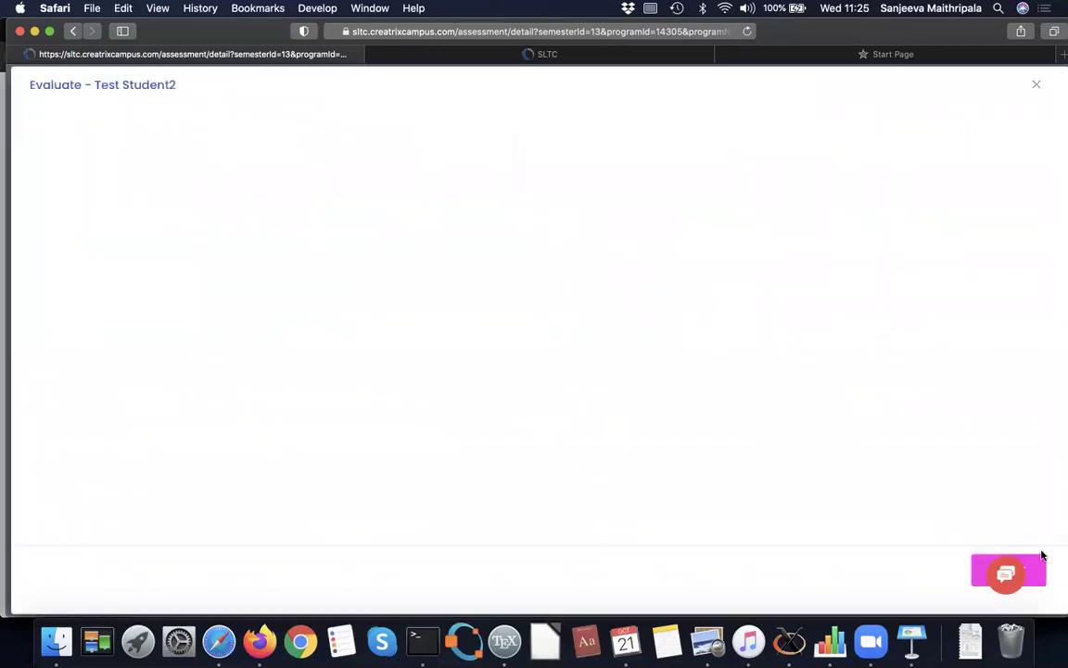
pyautogui.click(1037, 572)
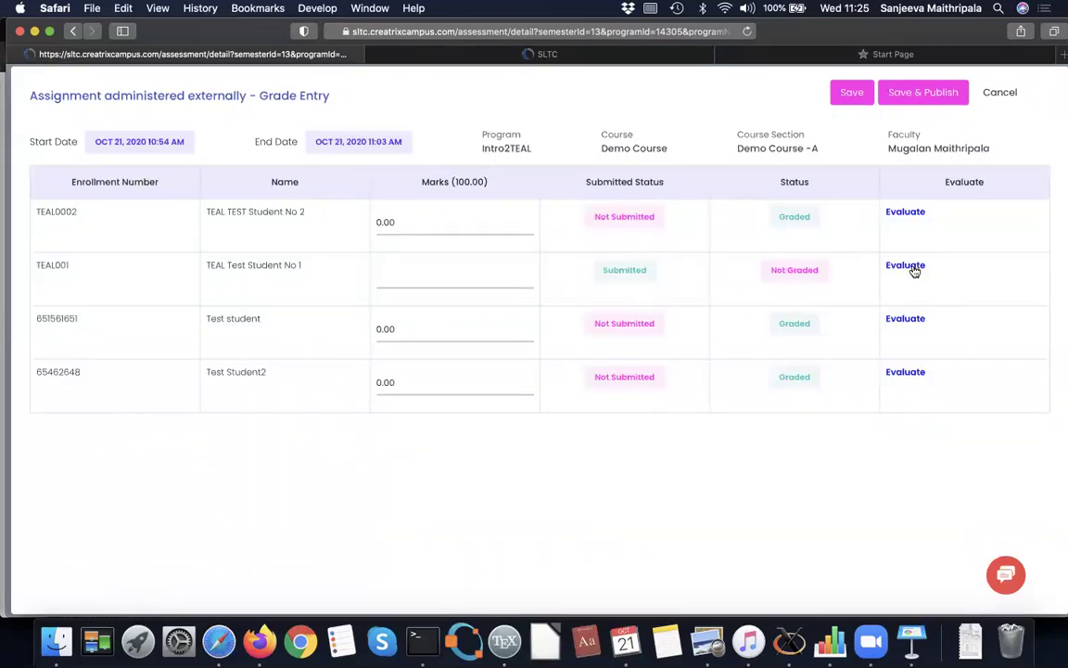
# Open TEAL Test Student No 1's evaluation for the externally administered assignment and read through the submitted paper
pyautogui.click(906, 266)
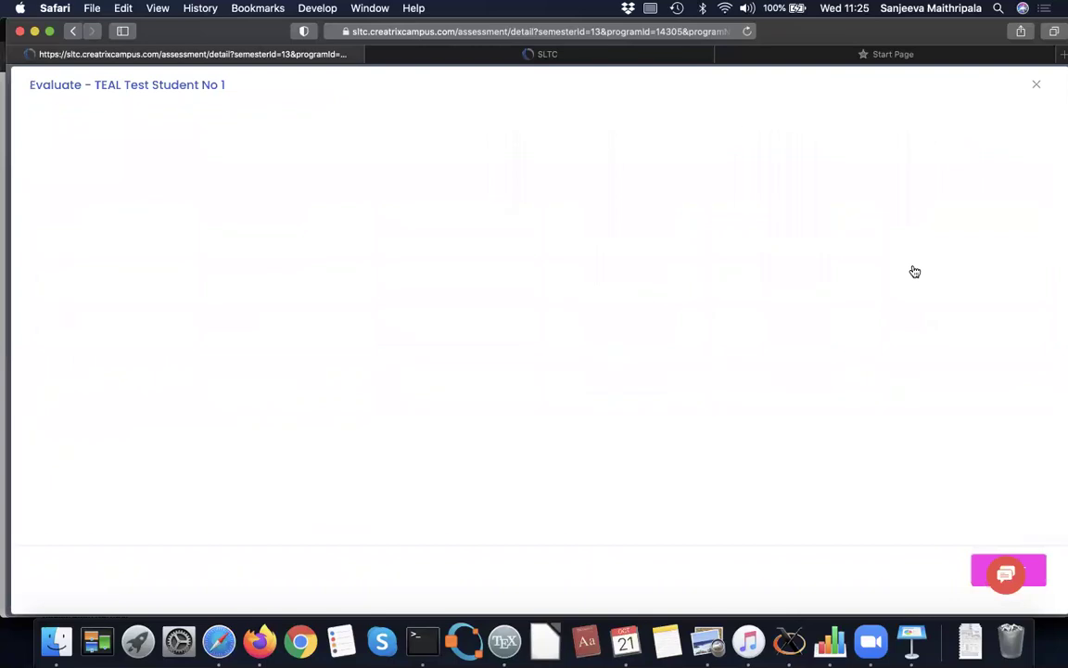
pyautogui.scroll(-15, 464, 425)
pyautogui.scroll(10, 458, 419)
pyautogui.scroll(3, 458, 419)
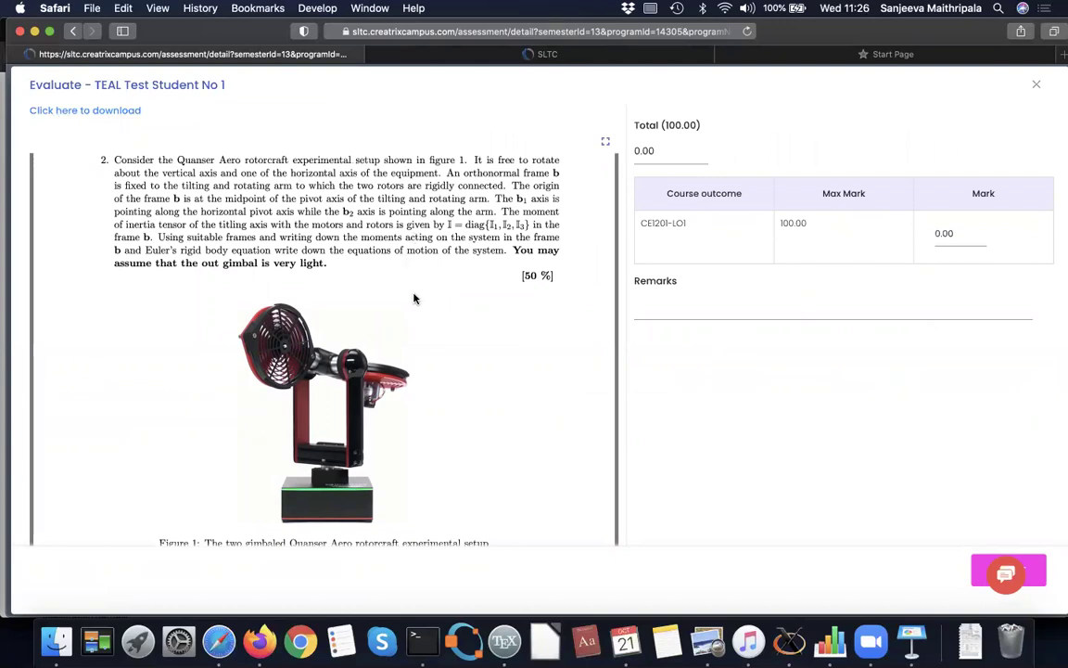
# Set TEAL Test Student No 1's CE1201-LO1 mark to 85, save the evaluation and publish the externally administered assignment's marks
pyautogui.click(939, 234)
pyautogui.press('BackSpace')
pyautogui.press('BackSpace')
pyautogui.write('85')
pyautogui.click(1039, 568)
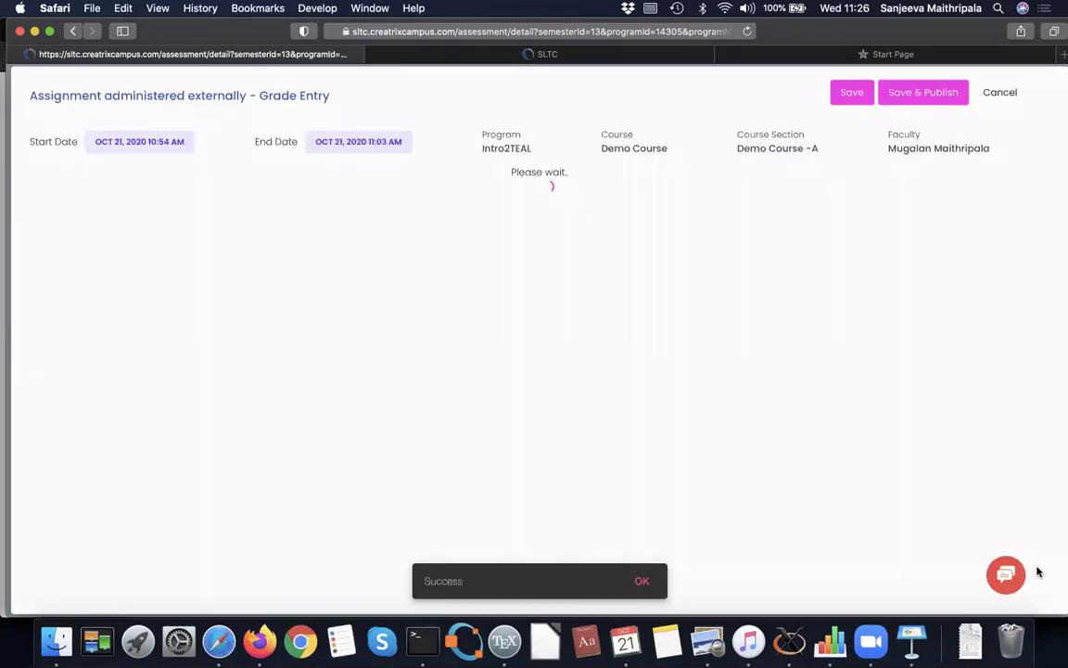
pyautogui.click(924, 93)
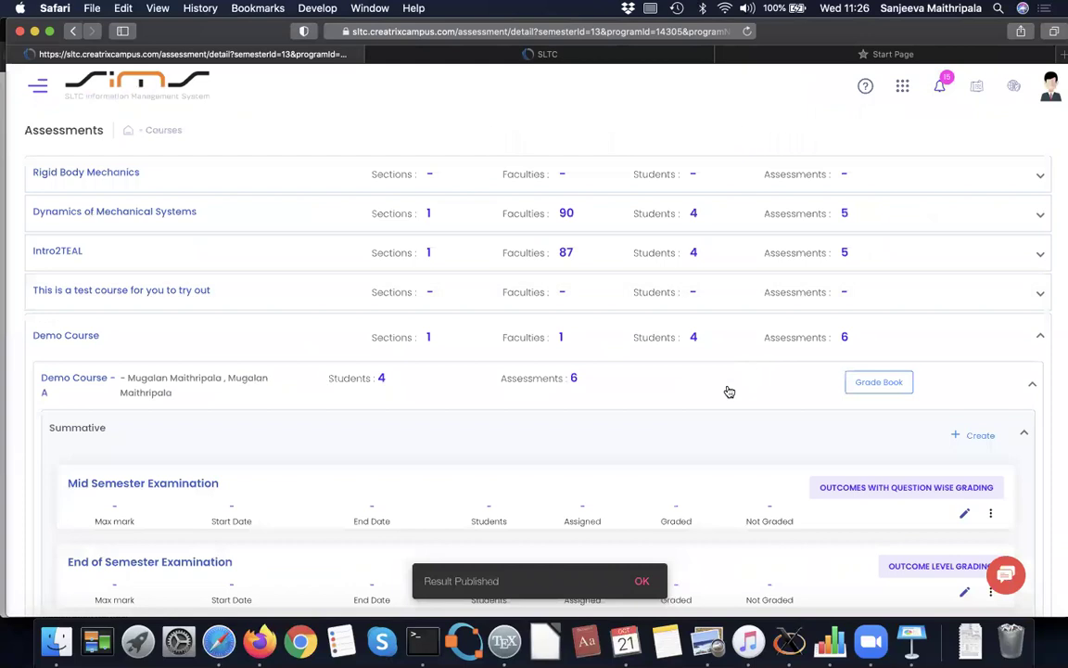
pyautogui.scroll(-10, 729, 391)
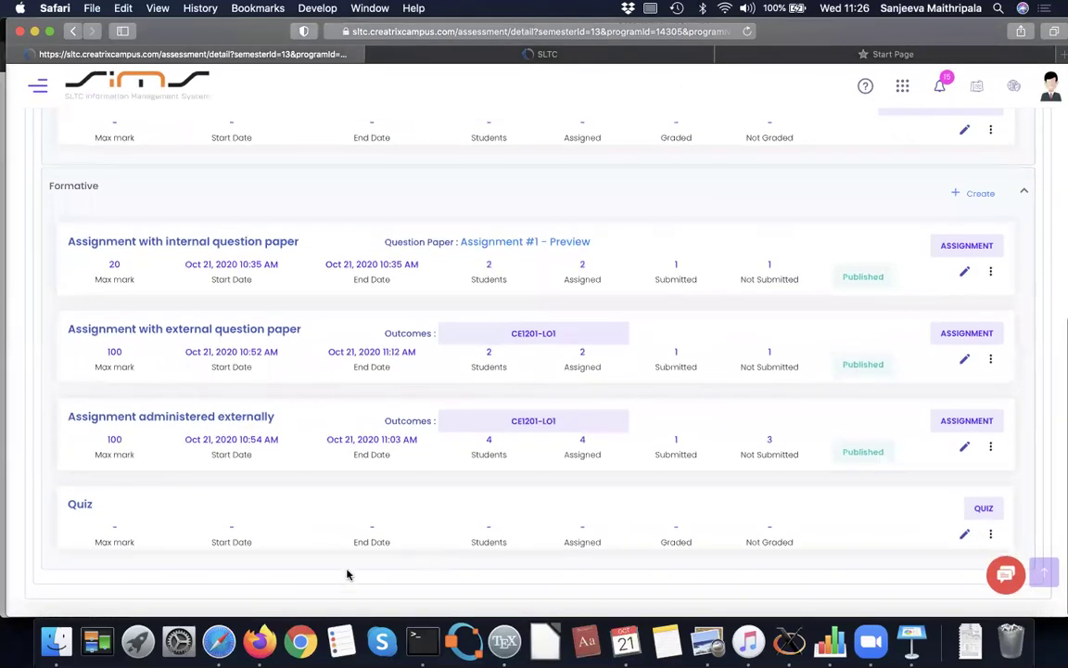
# Switch to the student session in Firefox and look through the test student's assessments for their publication status and scores
pyautogui.click(262, 642)
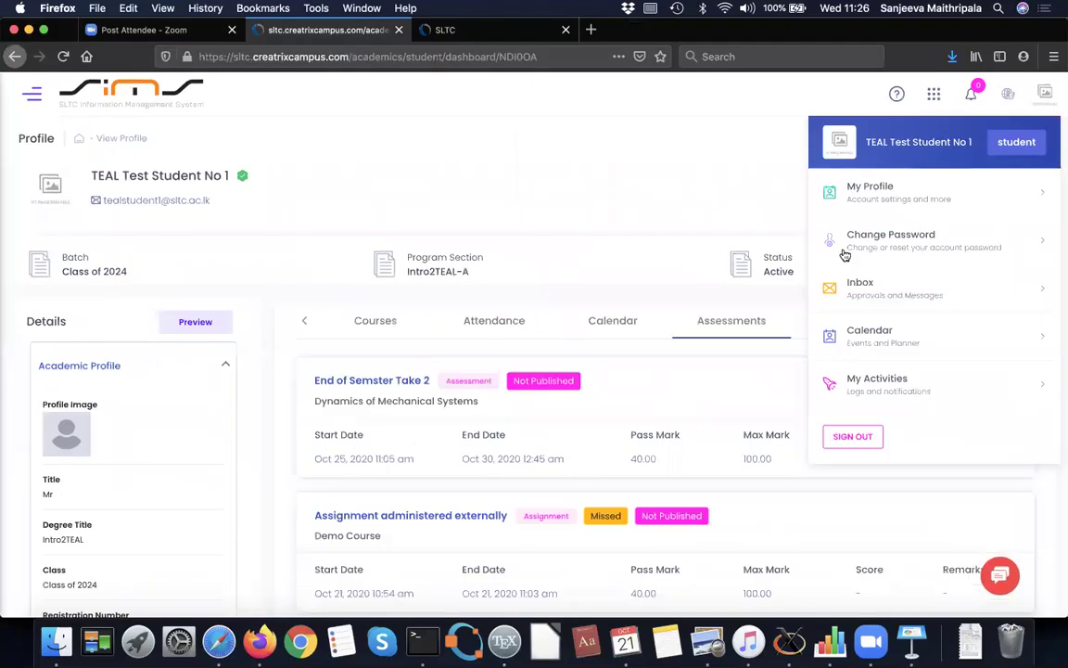
pyautogui.click(736, 160)
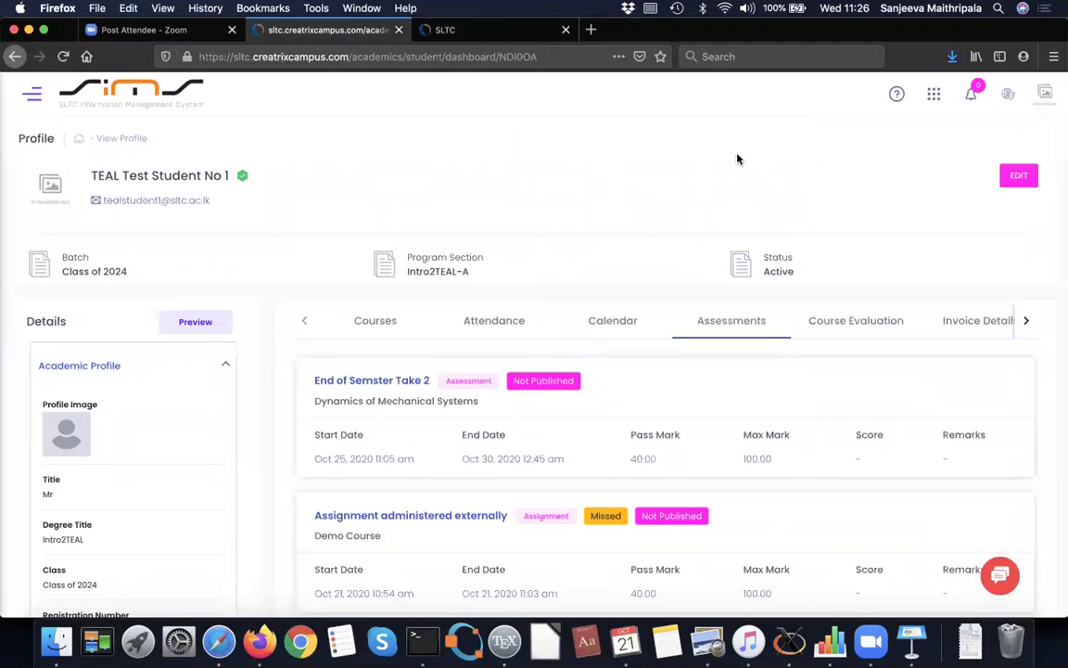
pyautogui.click(720, 324)
pyautogui.scroll(-5, 721, 322)
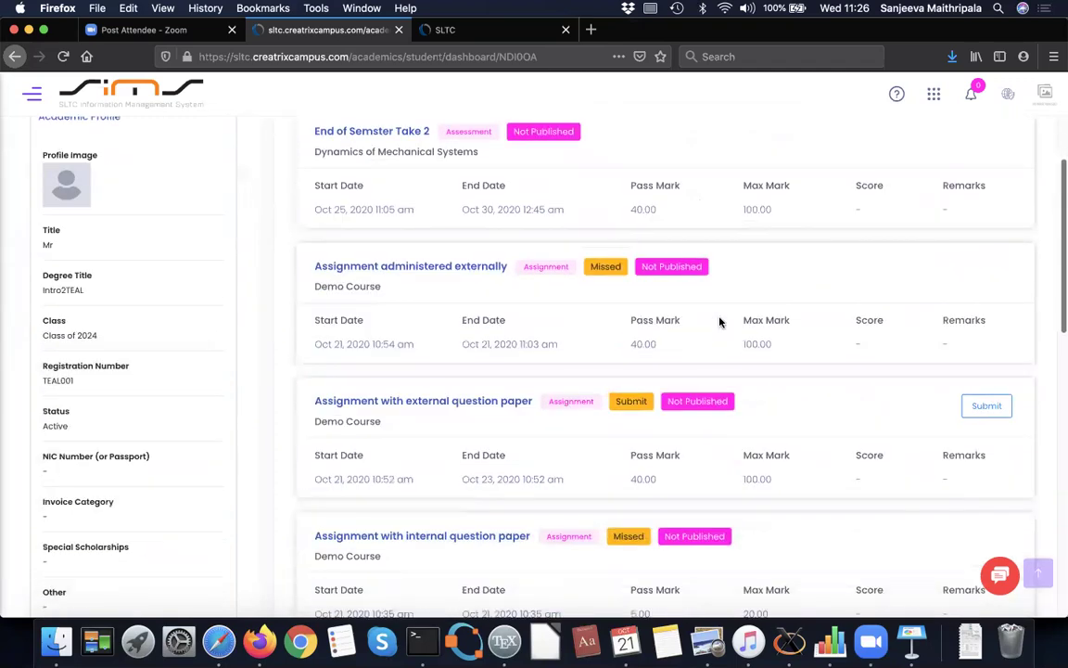
pyautogui.scroll(-1, 720, 323)
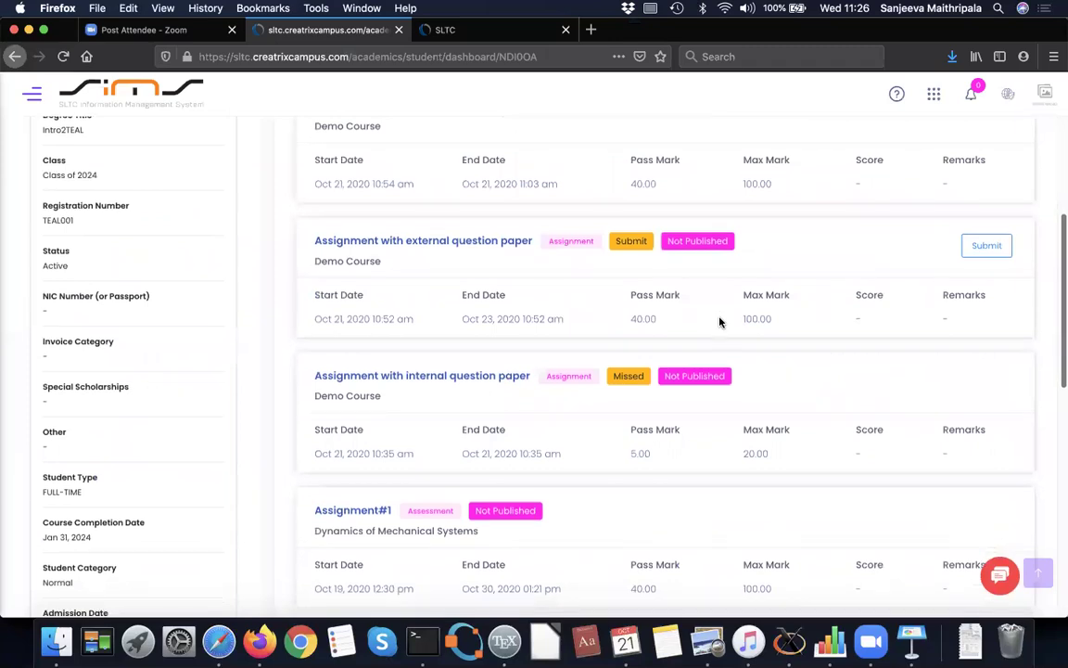
pyautogui.scroll(-1, 721, 322)
pyautogui.scroll(2, 721, 323)
pyautogui.scroll(-2, 720, 323)
pyautogui.scroll(2, 721, 323)
pyautogui.scroll(5, 720, 322)
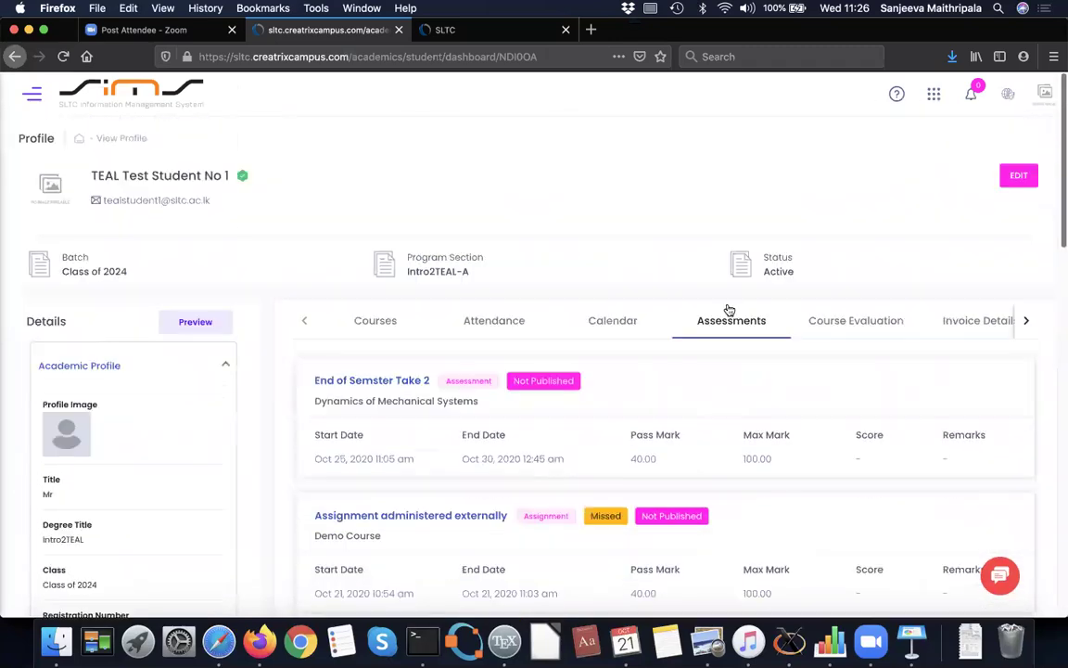
# Sign out of the student account and sign back in as the test student with the saved login
pyautogui.click(1042, 96)
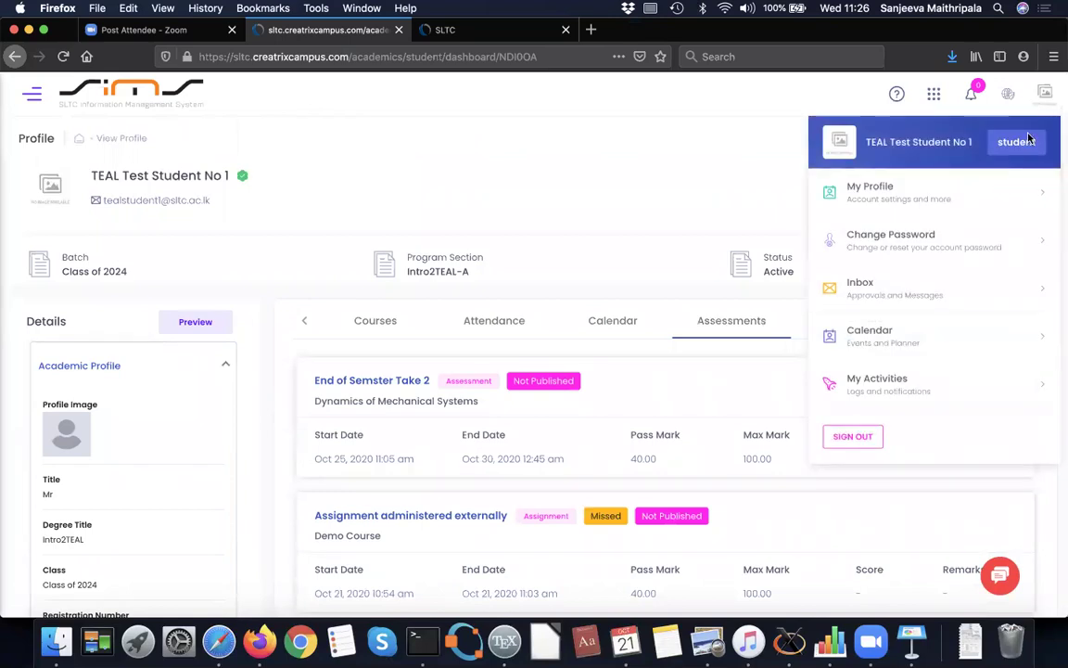
pyautogui.click(838, 434)
pyautogui.click(746, 299)
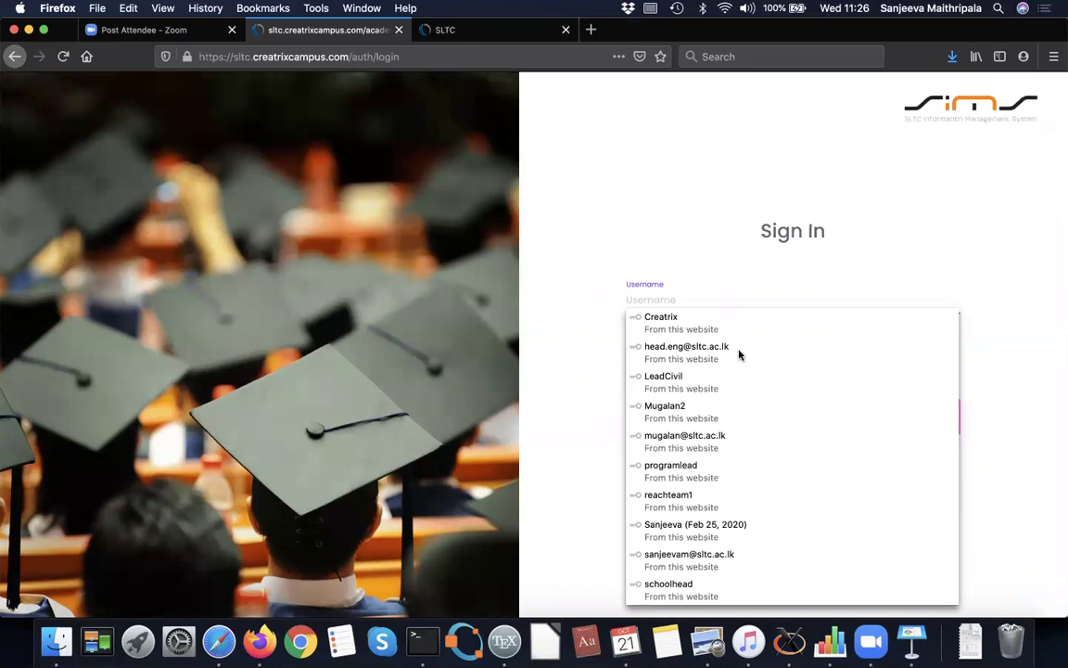
pyautogui.write('te')
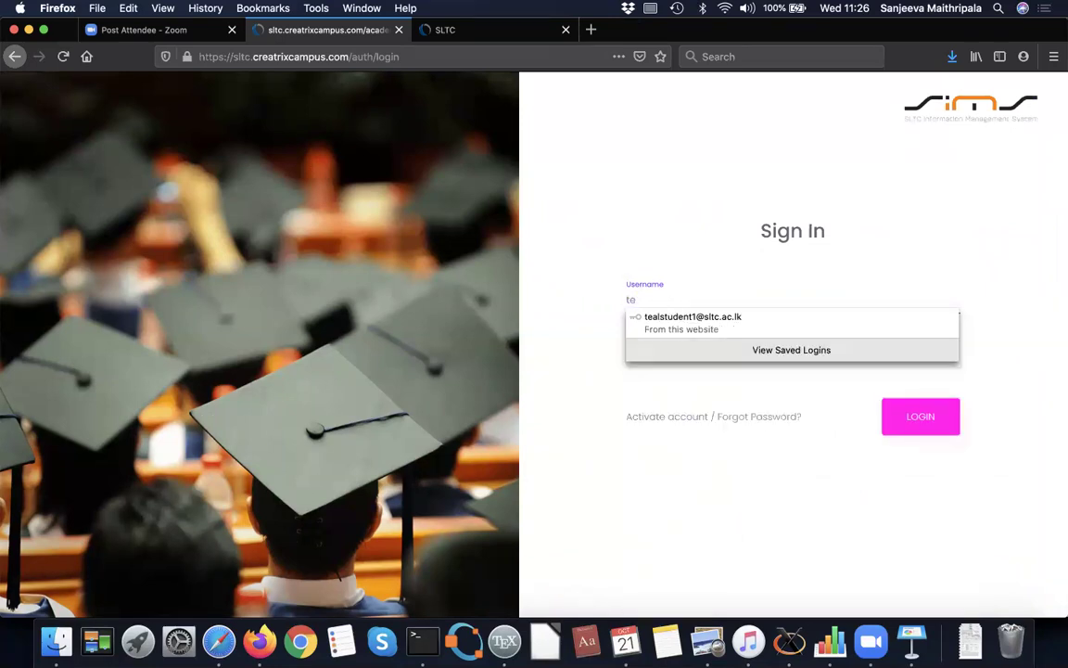
pyautogui.click(686, 319)
pyautogui.click(910, 430)
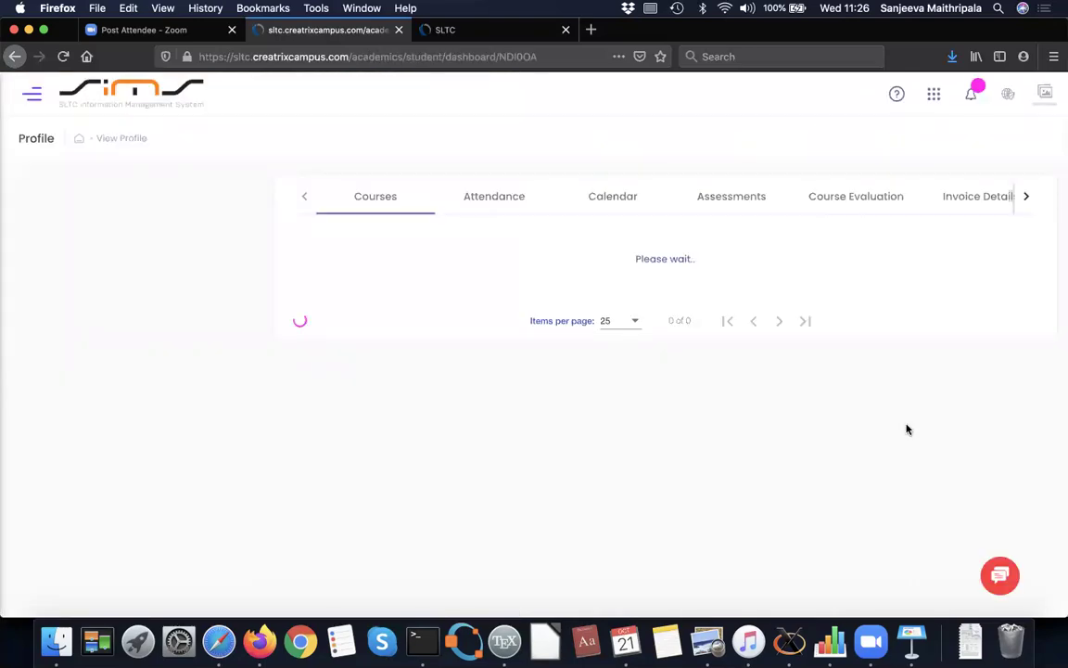
# View the test student's published result for "Assignment administered externally" in the assessments list, and return to the student profile
pyautogui.click(723, 331)
pyautogui.scroll(-1, 723, 331)
pyautogui.scroll(-2, 723, 331)
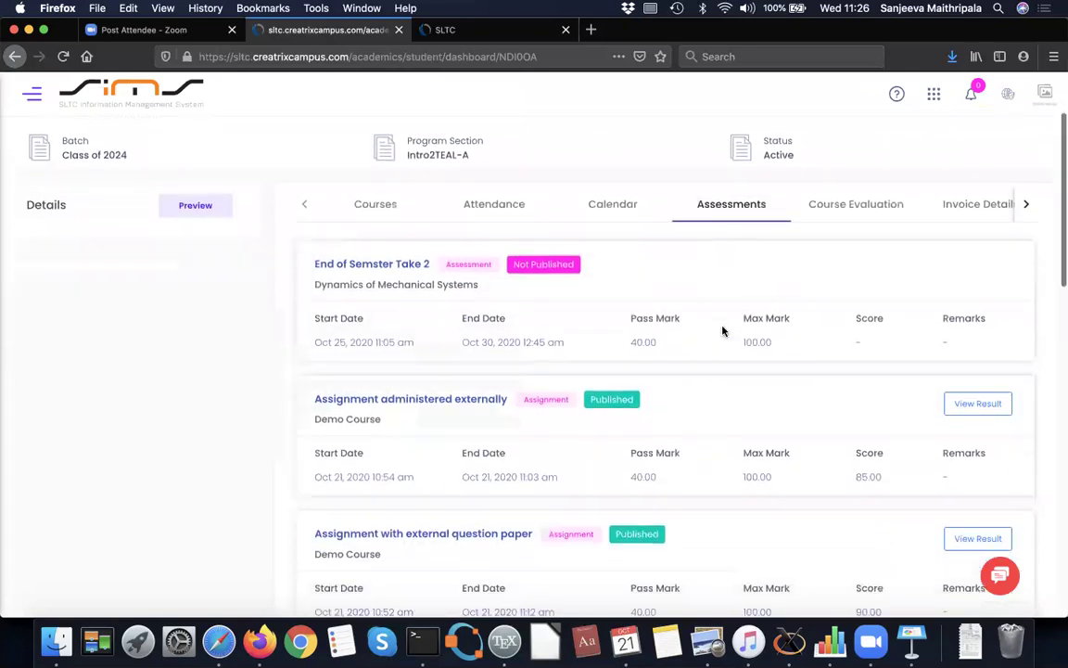
pyautogui.scroll(-3, 851, 443)
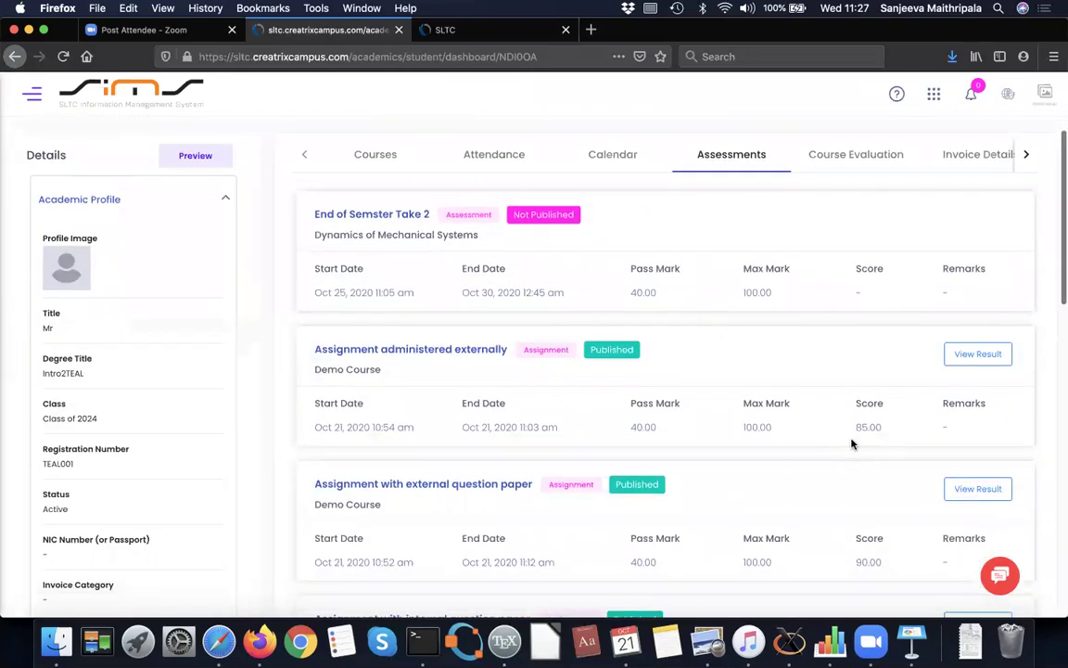
pyautogui.click(958, 317)
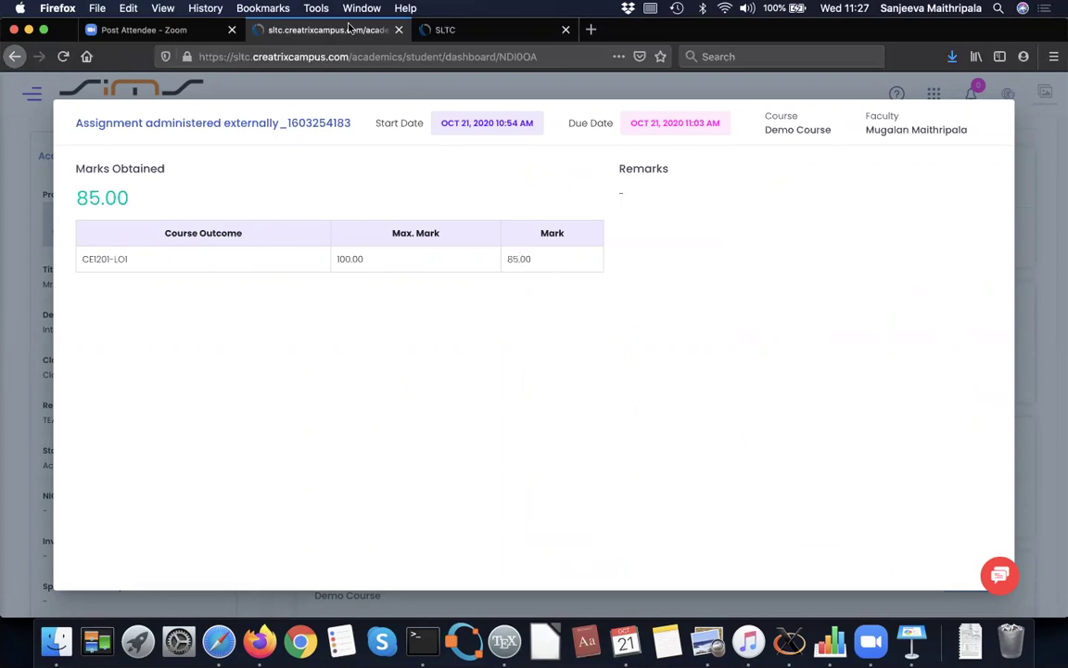
pyautogui.click(14, 56)
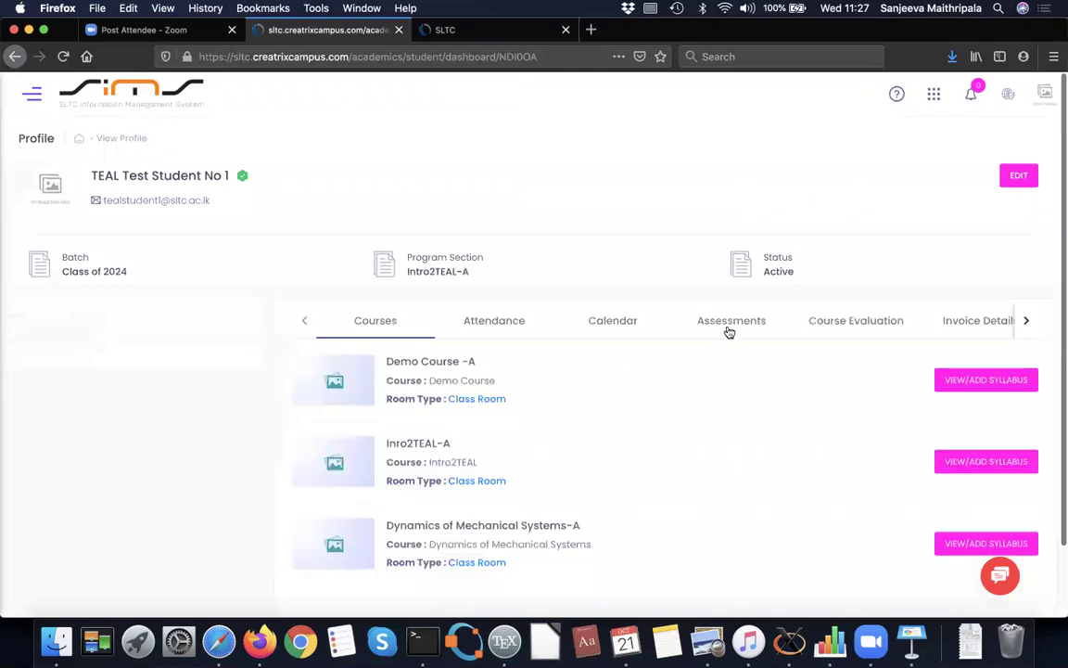
# View the test student's published result for "Assignment with external question paper" and return to the student profile
pyautogui.click(726, 330)
pyautogui.scroll(-5, 727, 331)
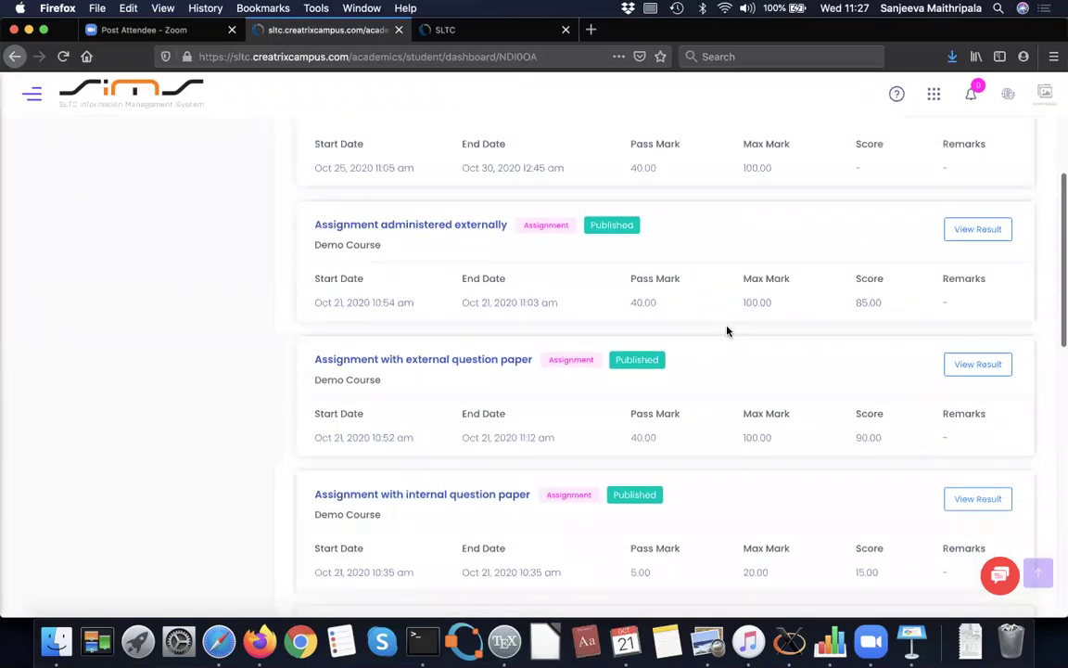
pyautogui.scroll(-2, 726, 329)
pyautogui.click(985, 309)
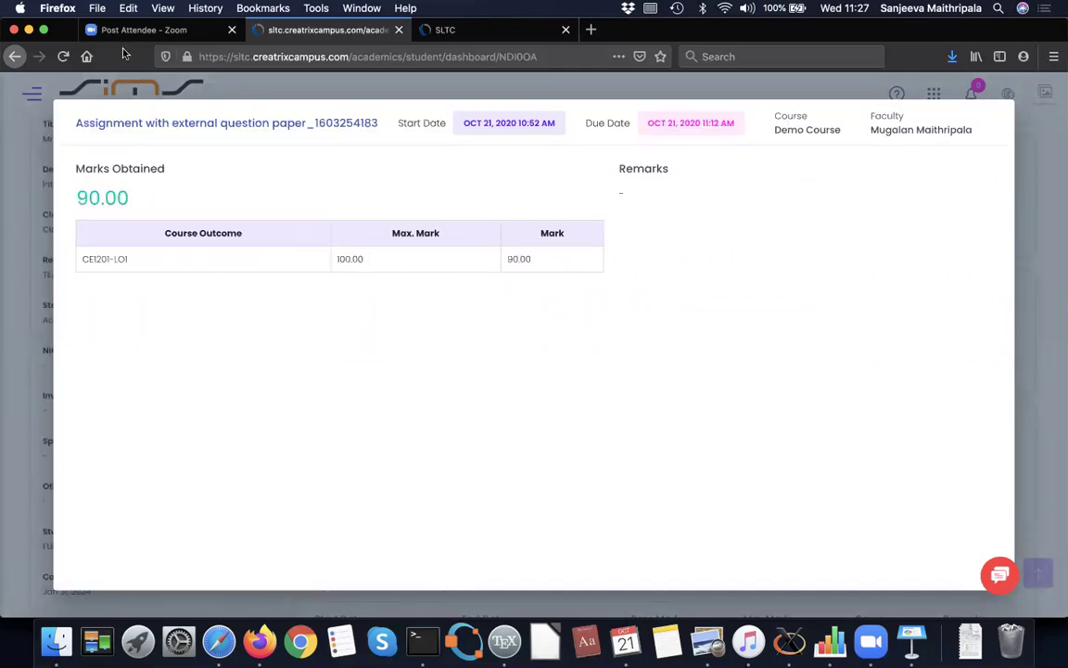
pyautogui.click(16, 57)
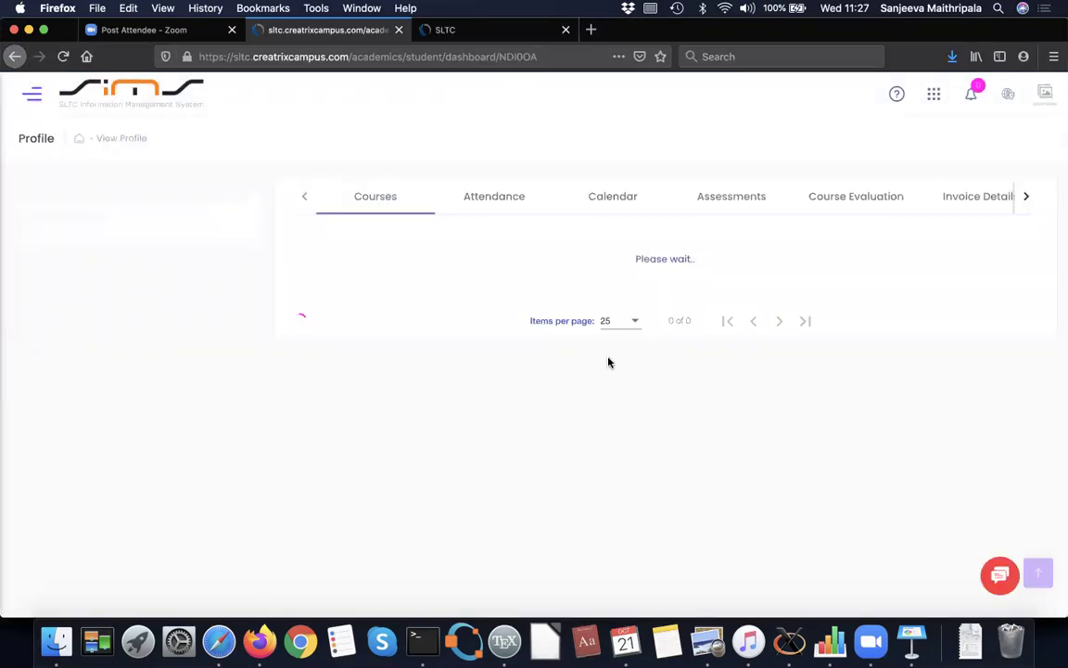
# View the test student's question-wise result for "Assignment with internal question paper" and return to the student profile
pyautogui.scroll(-2, 608, 363)
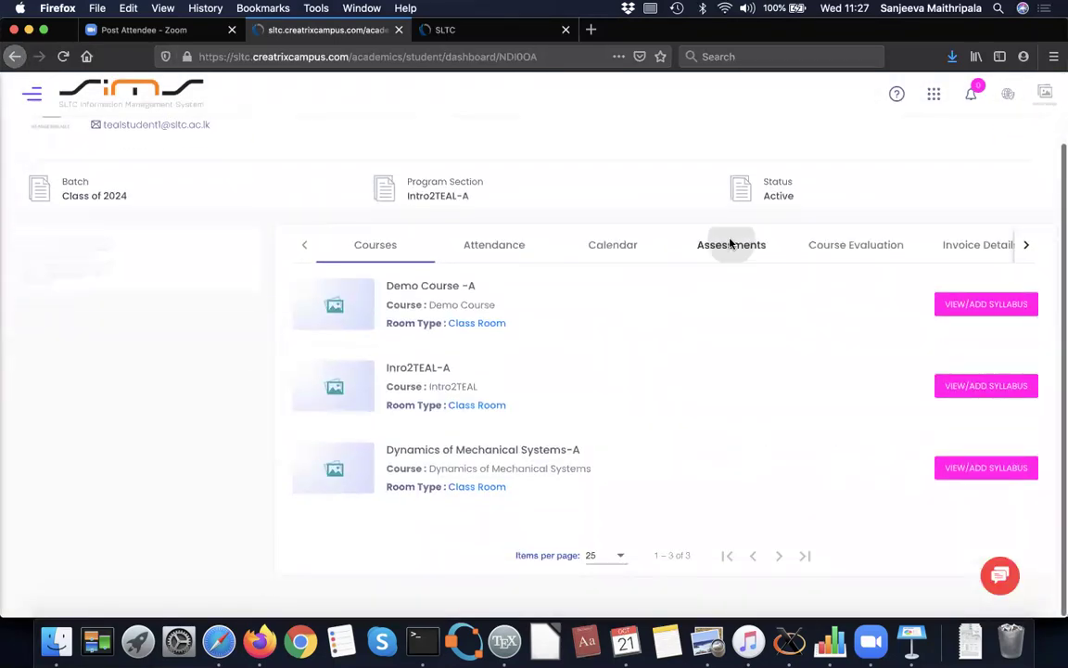
pyautogui.click(731, 244)
pyautogui.scroll(-5, 731, 244)
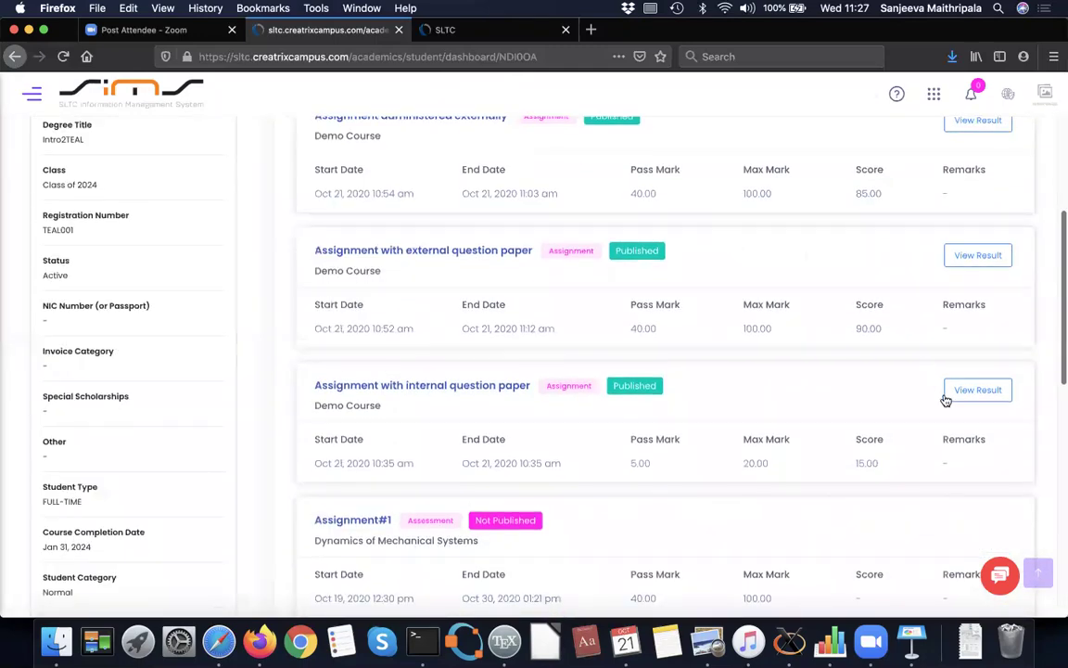
pyautogui.click(951, 395)
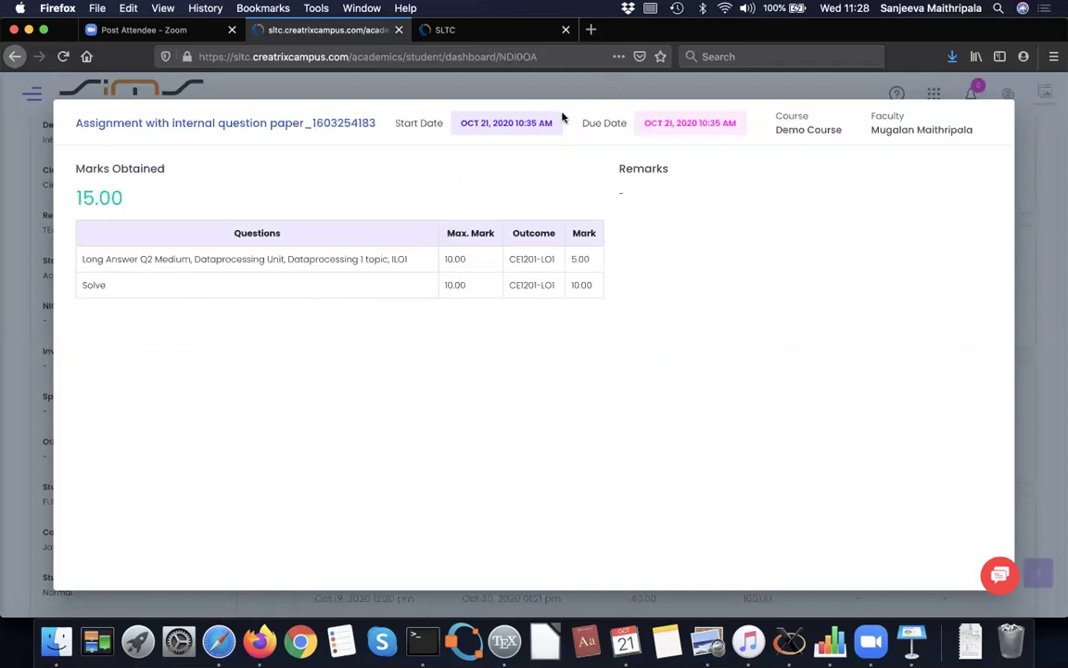
pyautogui.click(15, 59)
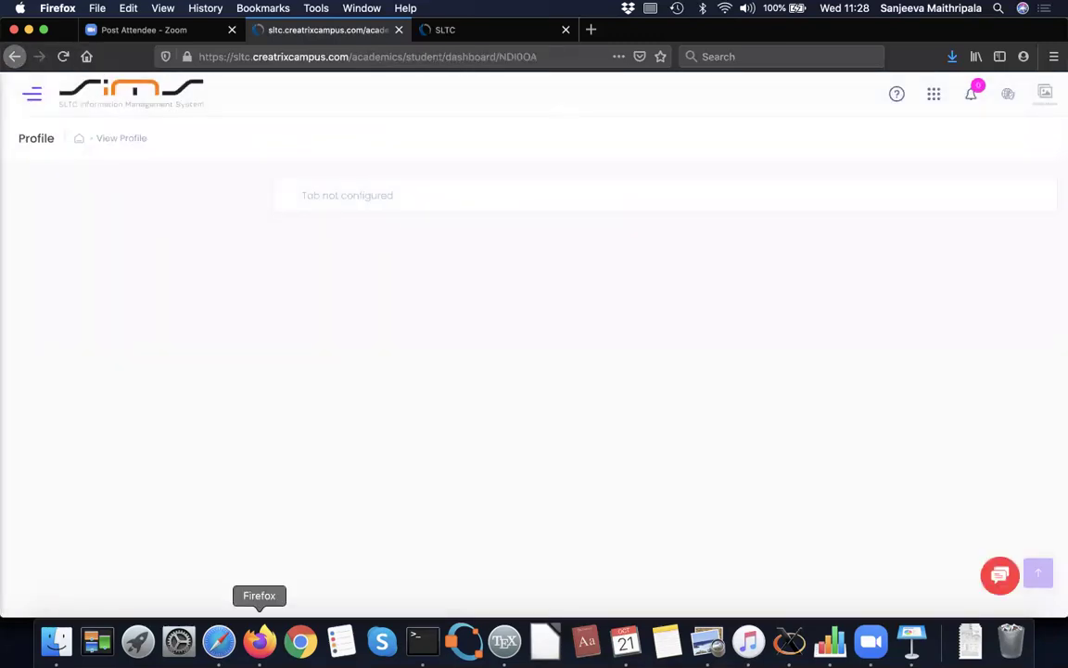
# Switch to the faculty session in Safari, review the grade book of Demo Course section A, and leave it
pyautogui.click(218, 640)
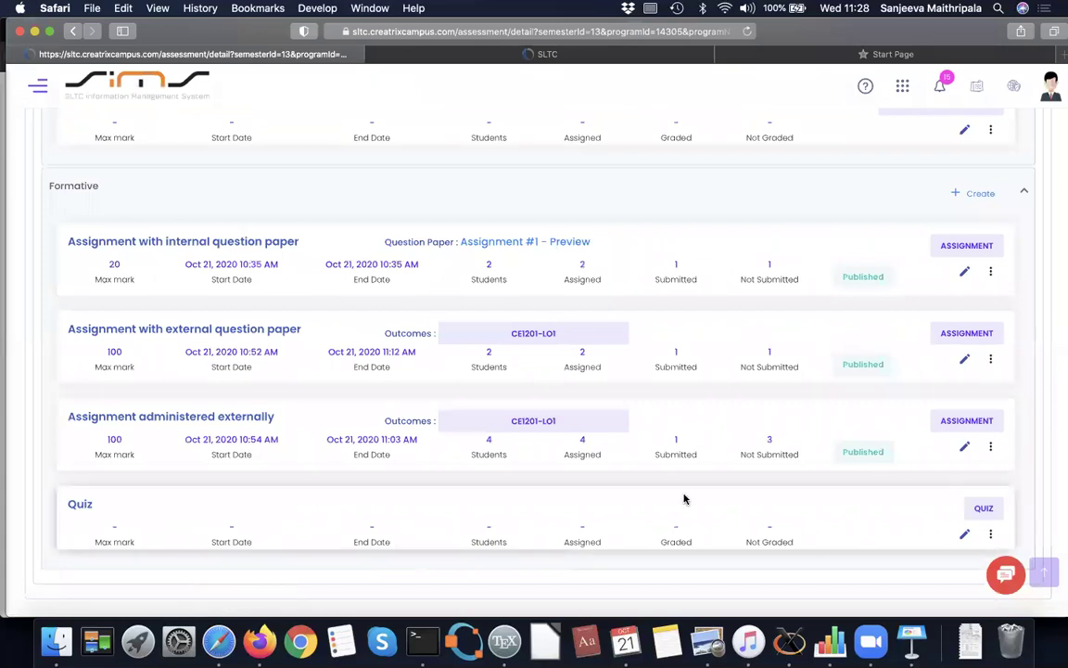
pyautogui.scroll(3, 684, 496)
pyautogui.scroll(3, 684, 493)
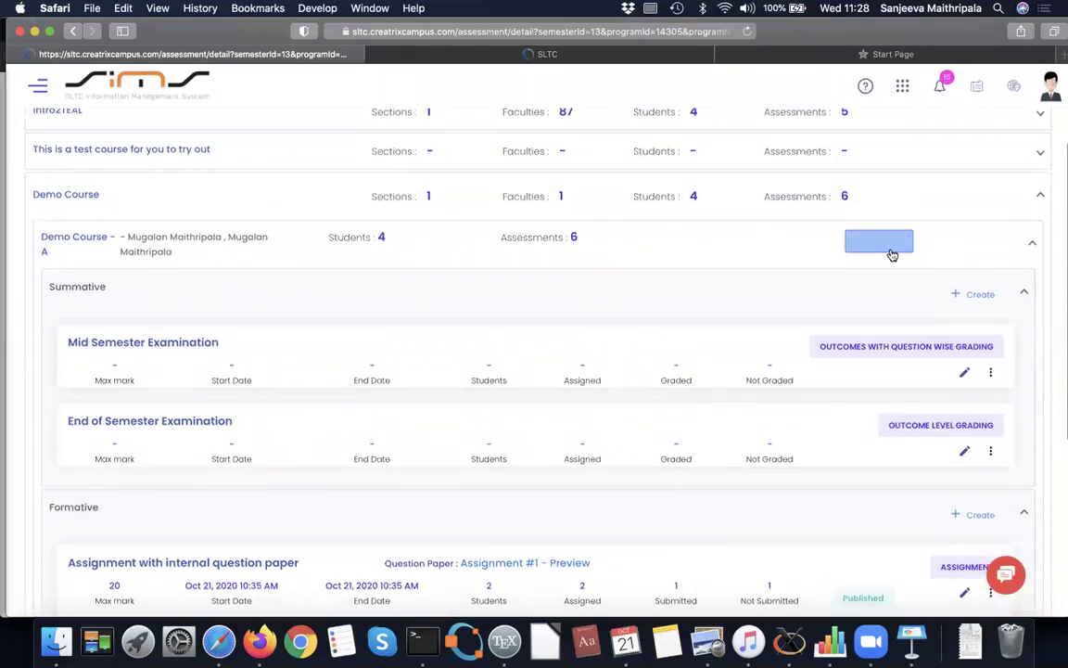
pyautogui.click(888, 249)
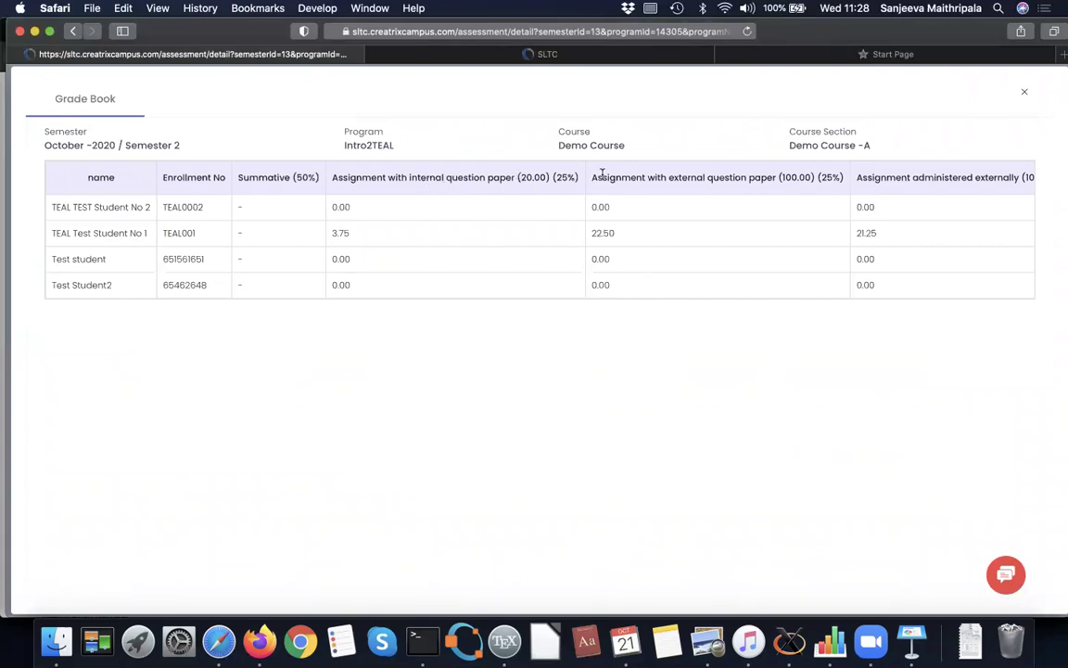
pyautogui.hscroll(2, 894, 219)
pyautogui.hscroll(-2, 897, 220)
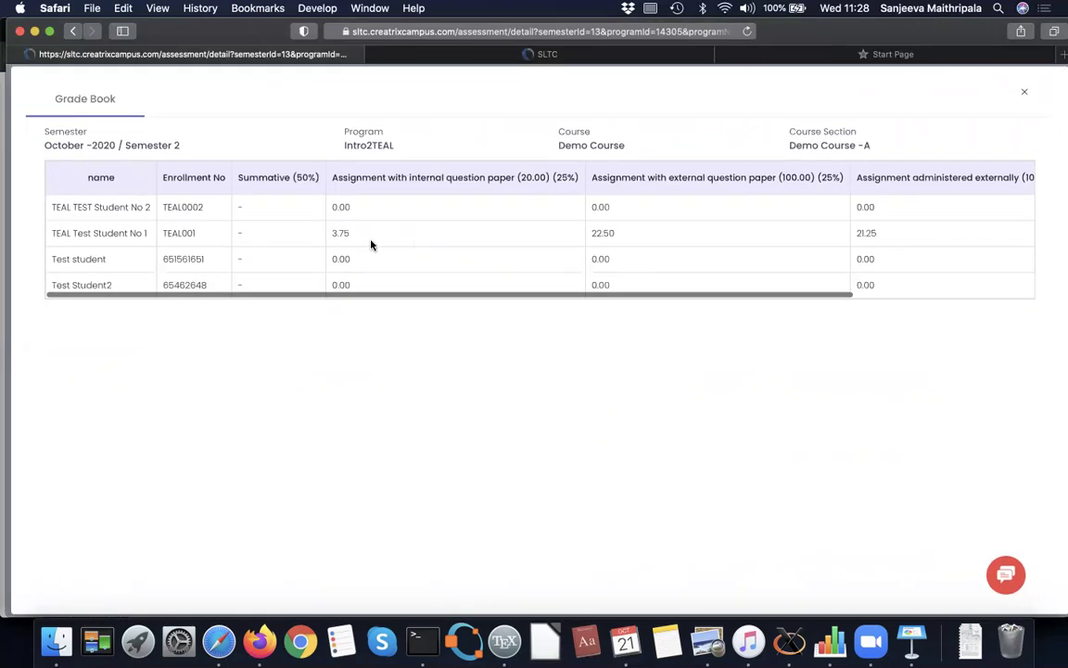
pyautogui.press('Escape')
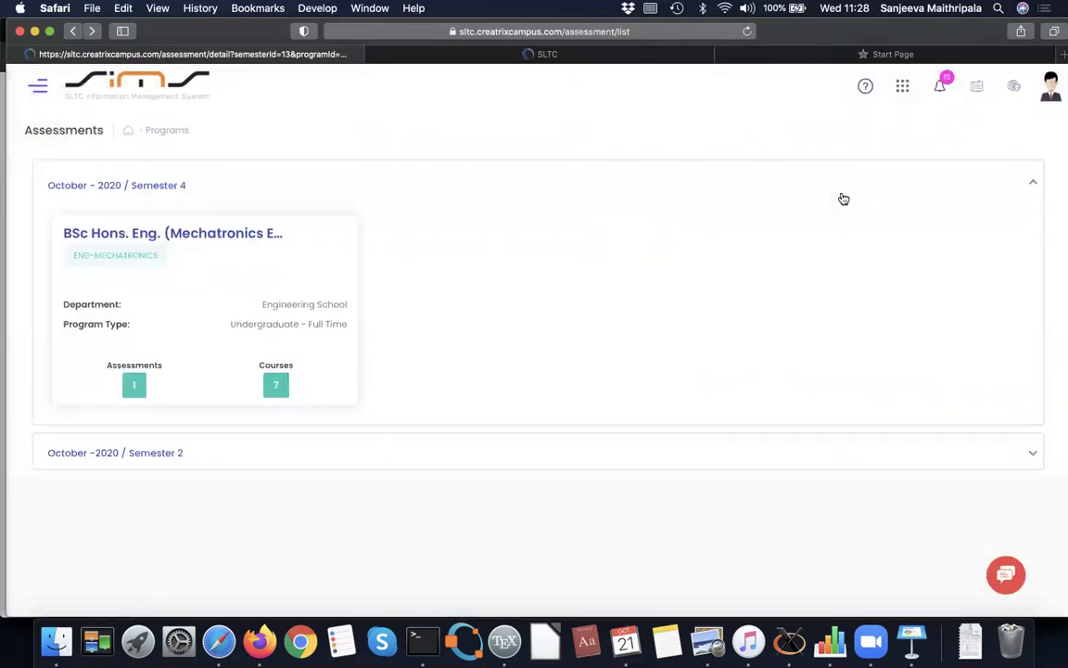
# Open the CO attainment of Demo Course from the Academics course list and review the overall and per-student outcome attainment
pyautogui.click(907, 96)
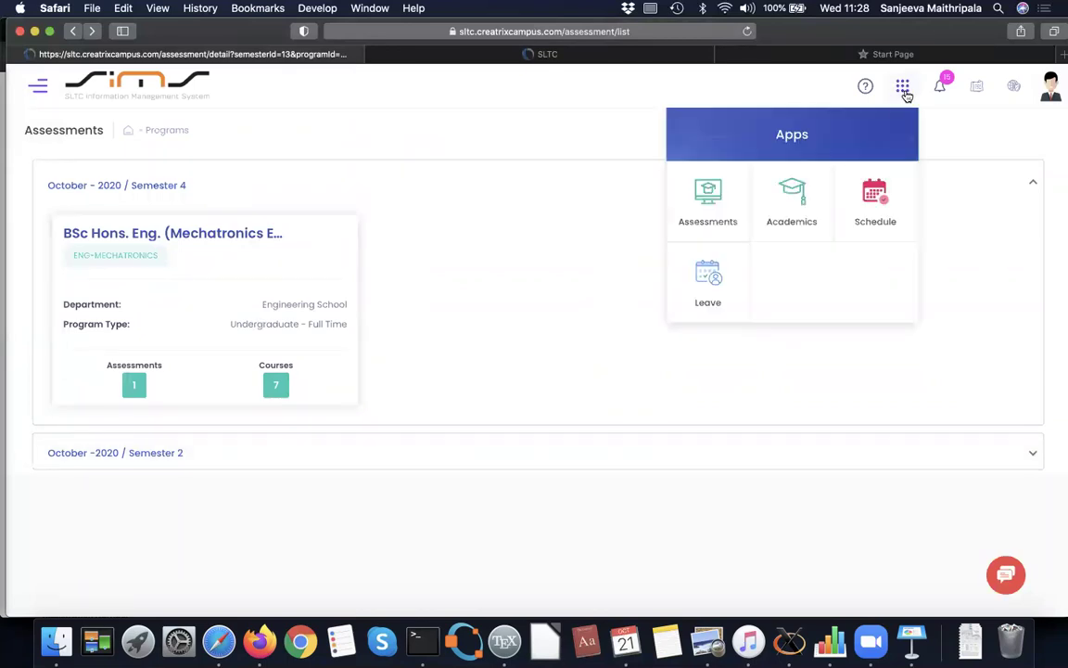
pyautogui.click(785, 205)
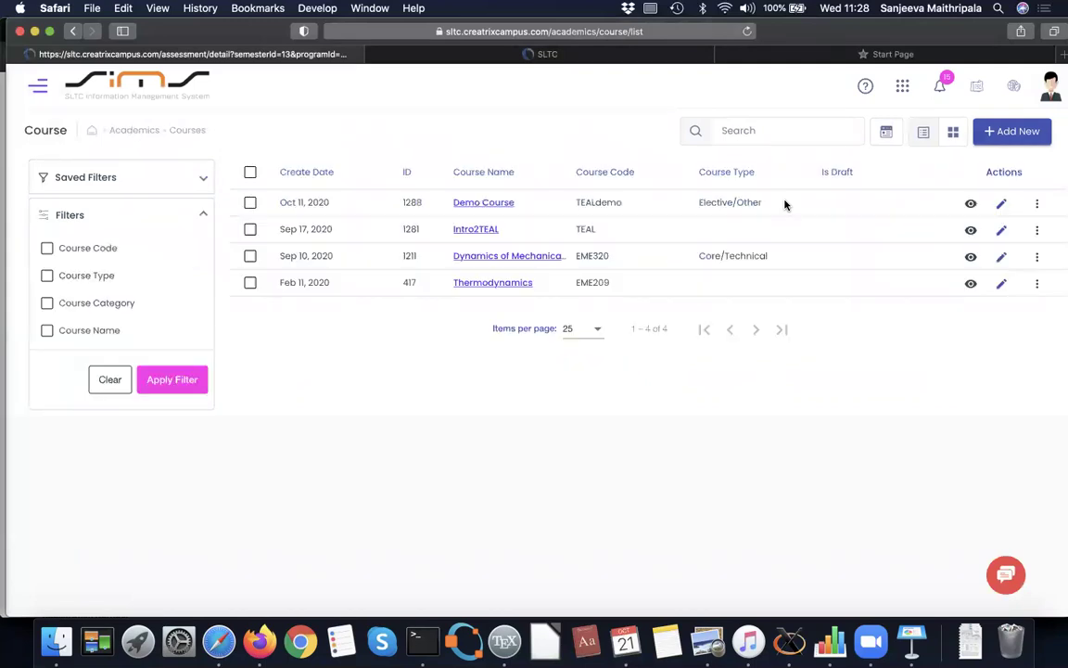
pyautogui.click(1037, 206)
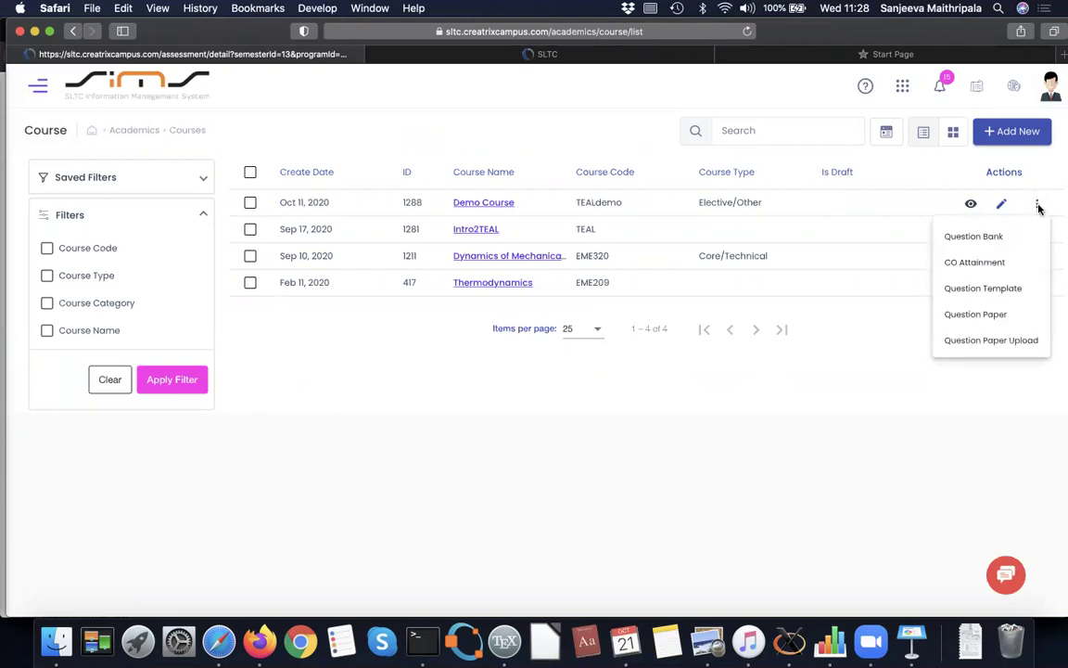
pyautogui.click(976, 265)
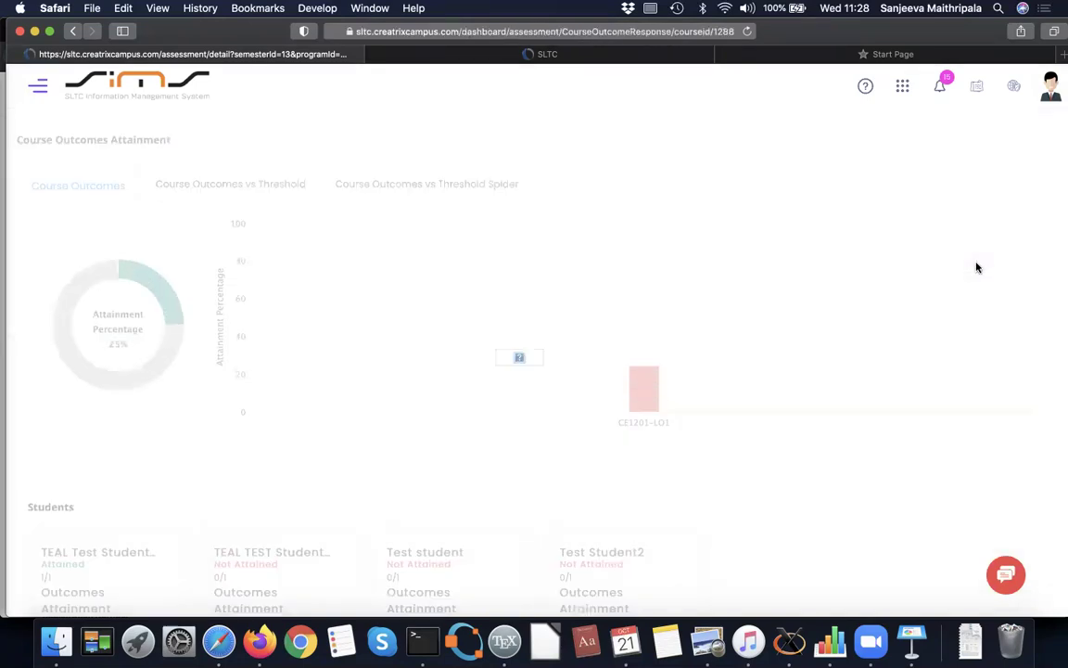
pyautogui.scroll(-3, 847, 403)
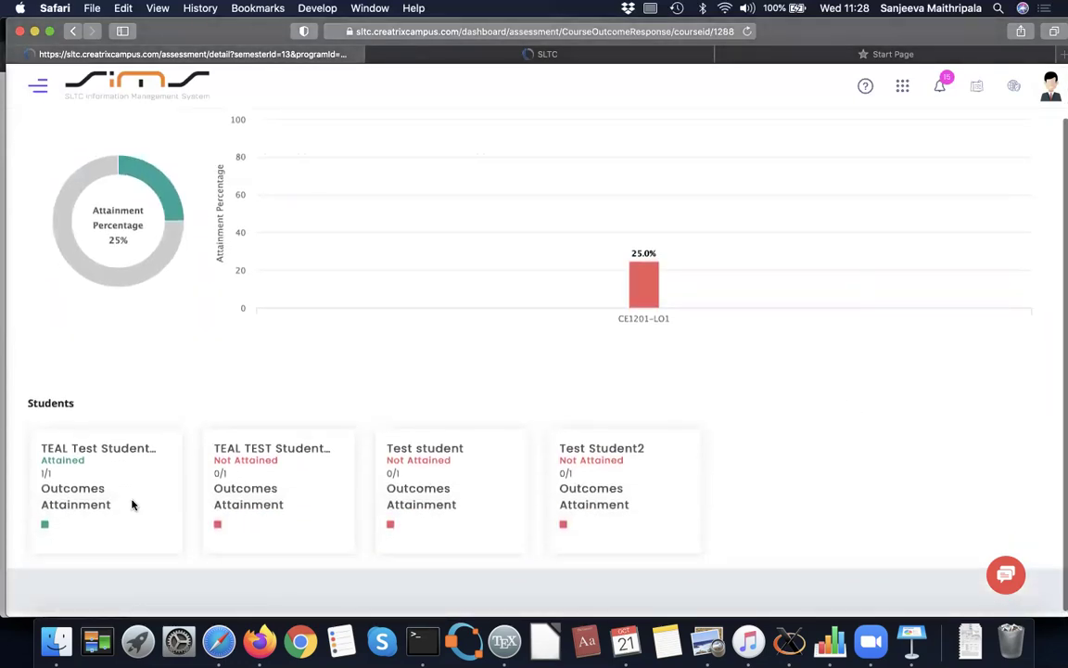
pyautogui.scroll(2, 88, 471)
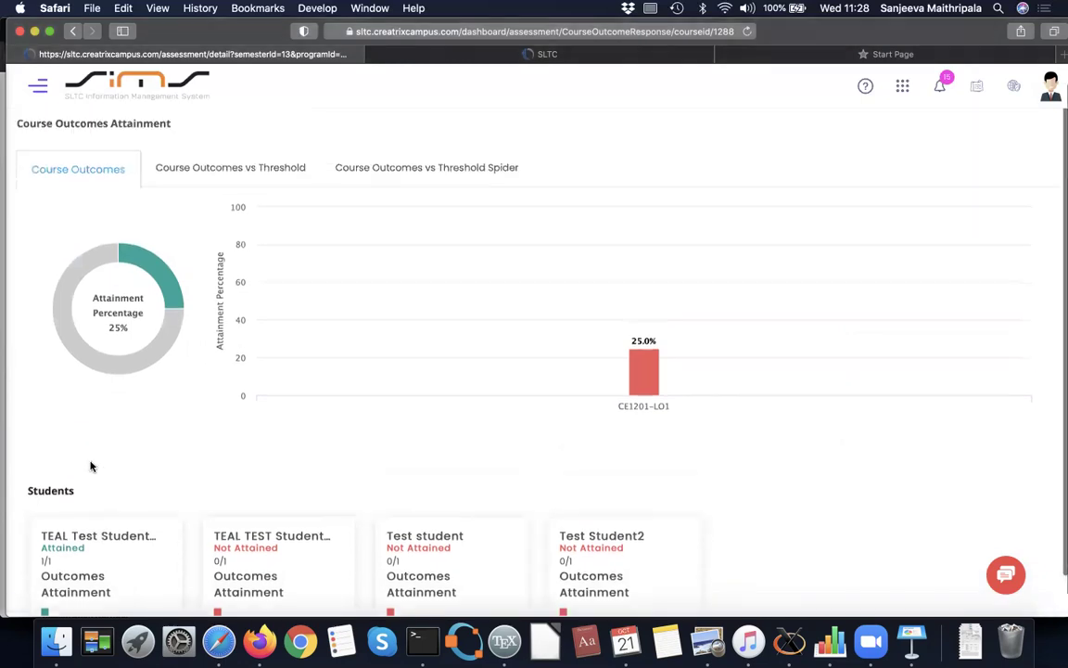
# Compare outcome CE1201-LO1 with its threshold in the threshold and spider charts, and return to the Course Outcomes chart
pyautogui.click(238, 165)
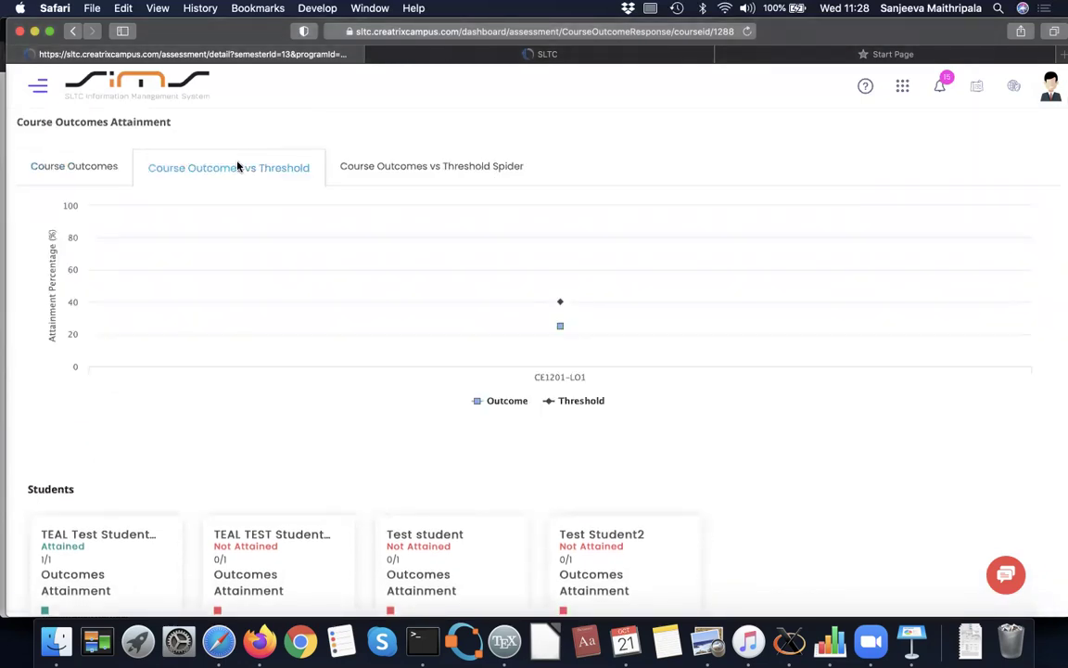
pyautogui.moveTo(561, 332)
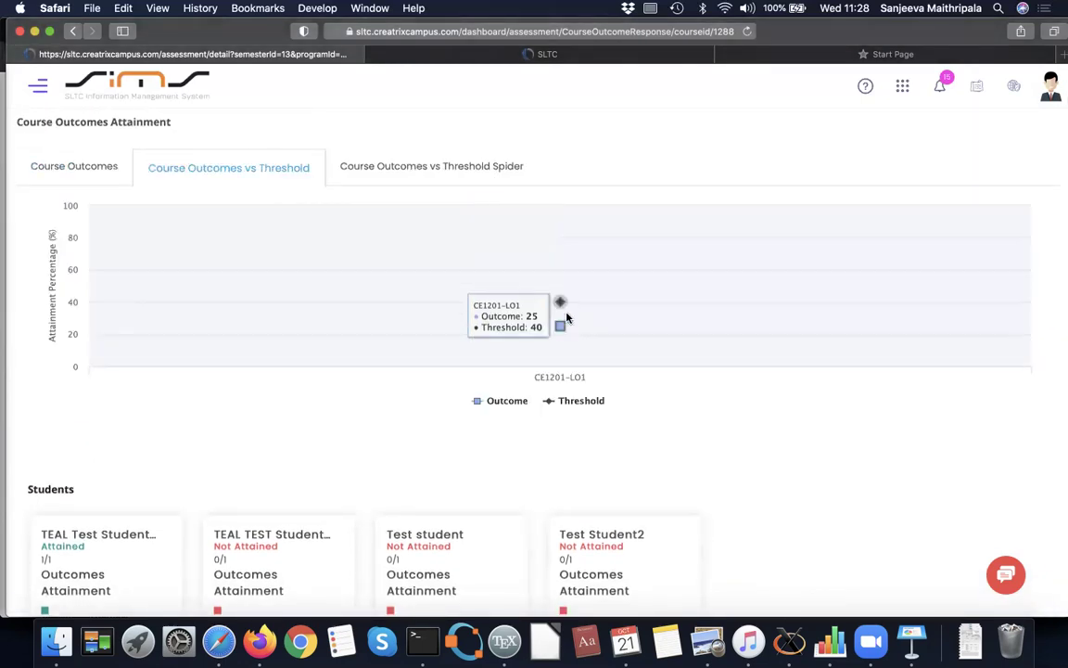
pyautogui.click(433, 170)
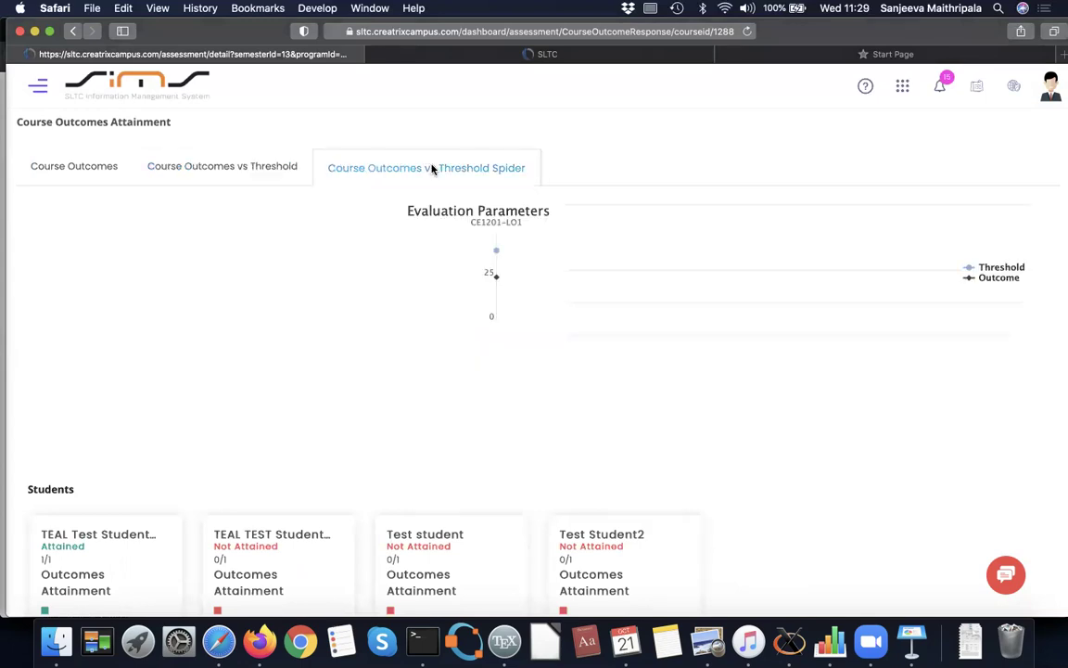
pyautogui.moveTo(496, 241)
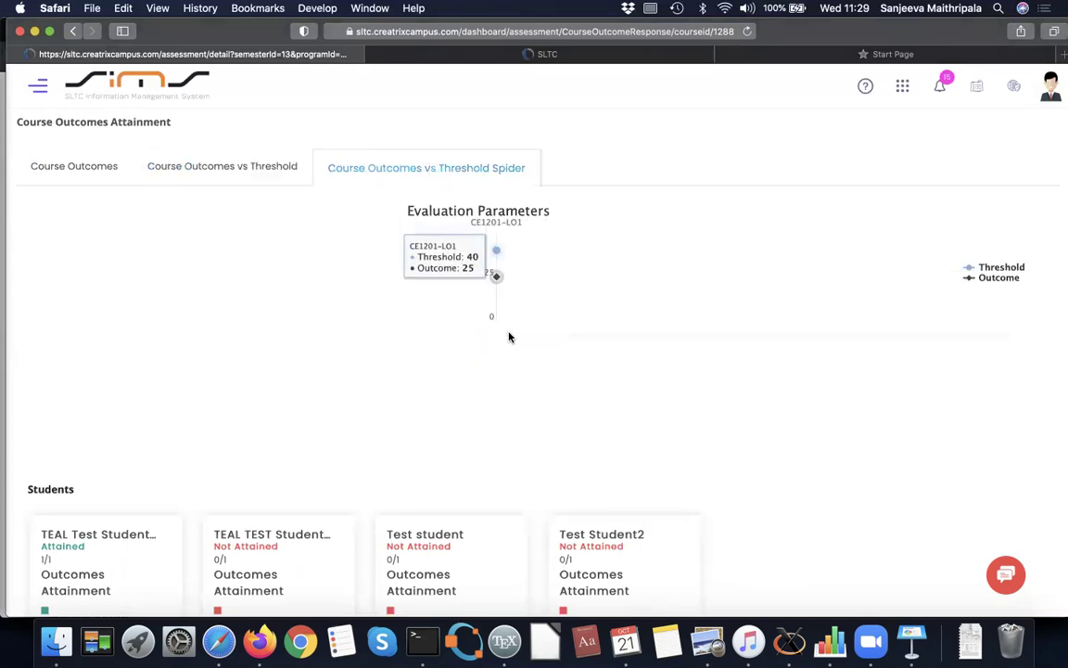
pyautogui.click(94, 175)
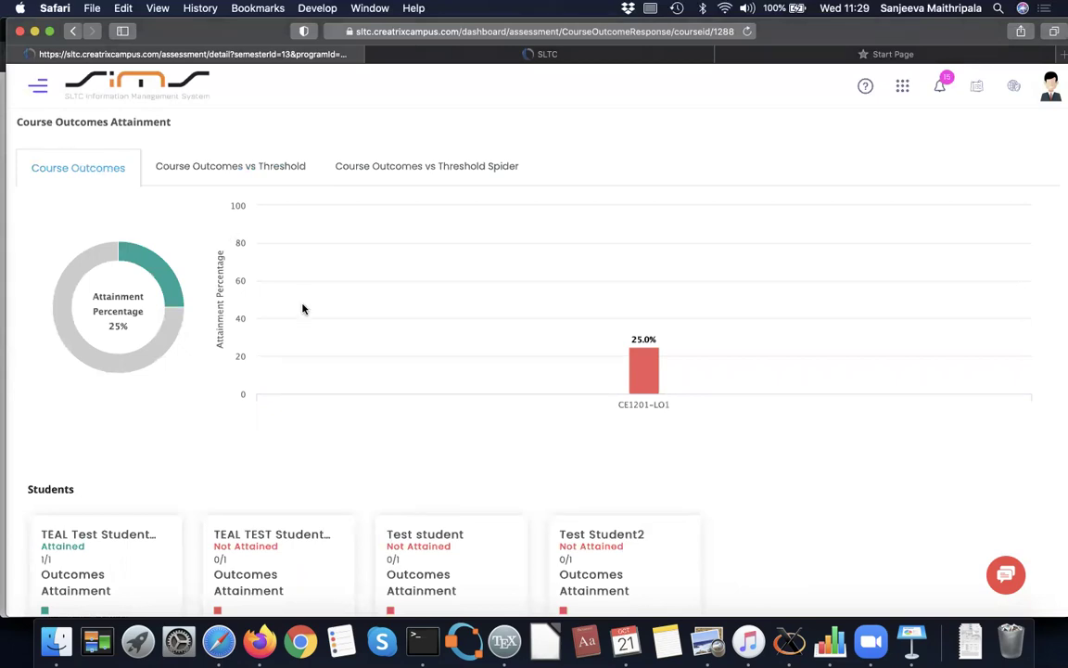
pyautogui.scroll(-2, 303, 306)
pyautogui.scroll(2, 303, 309)
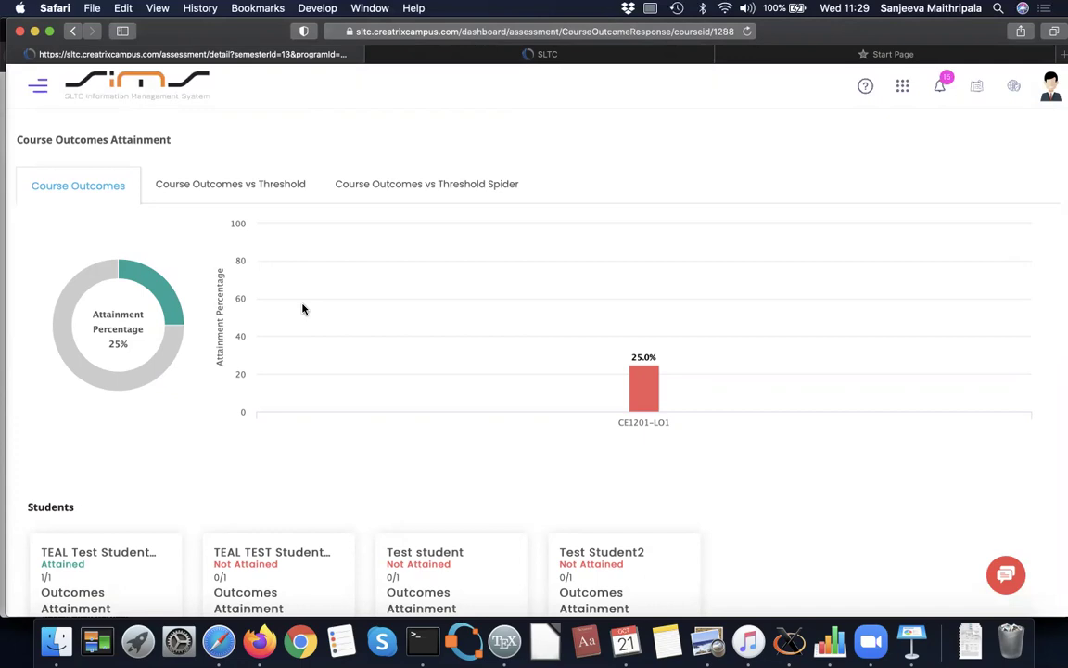
# Return to the Academics course list and switch to Zoom
pyautogui.click(903, 88)
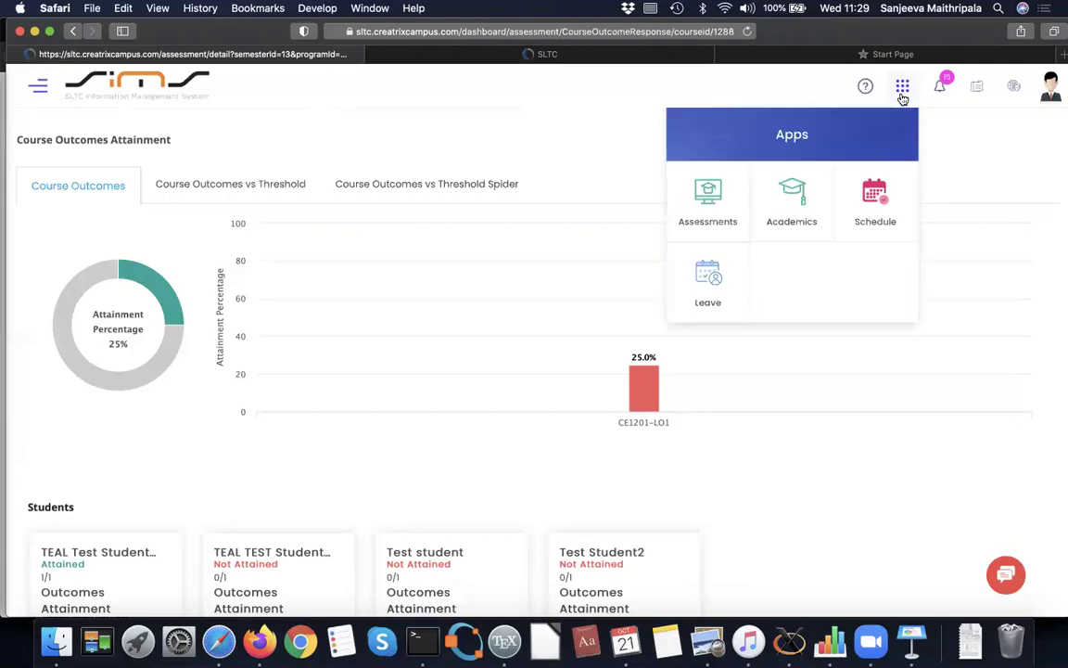
pyautogui.click(800, 193)
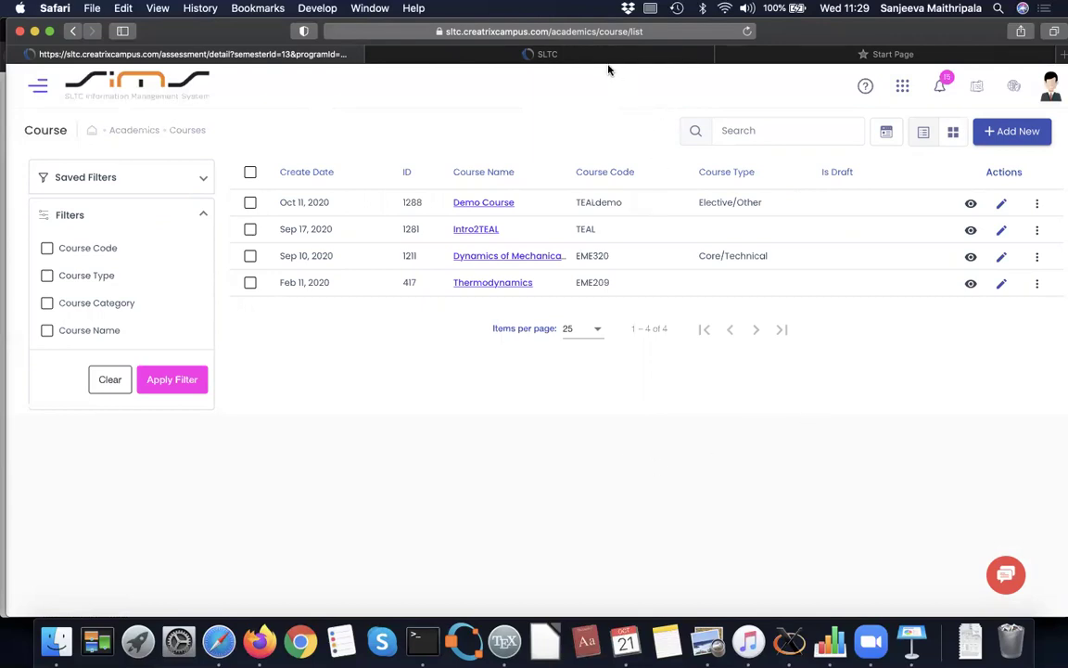
pyautogui.click(881, 641)
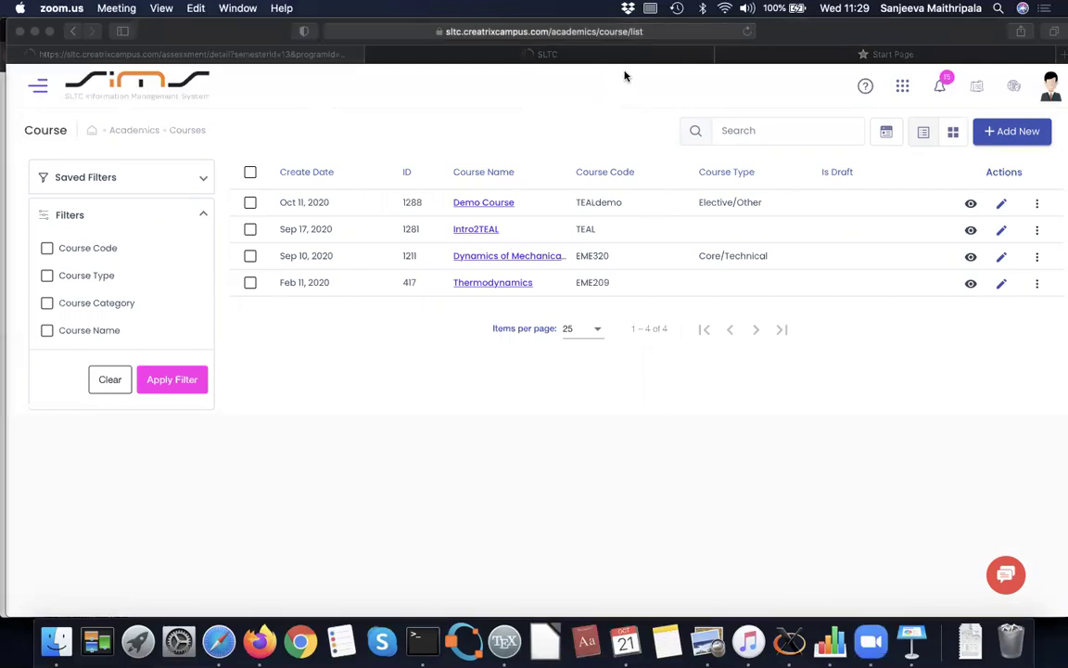